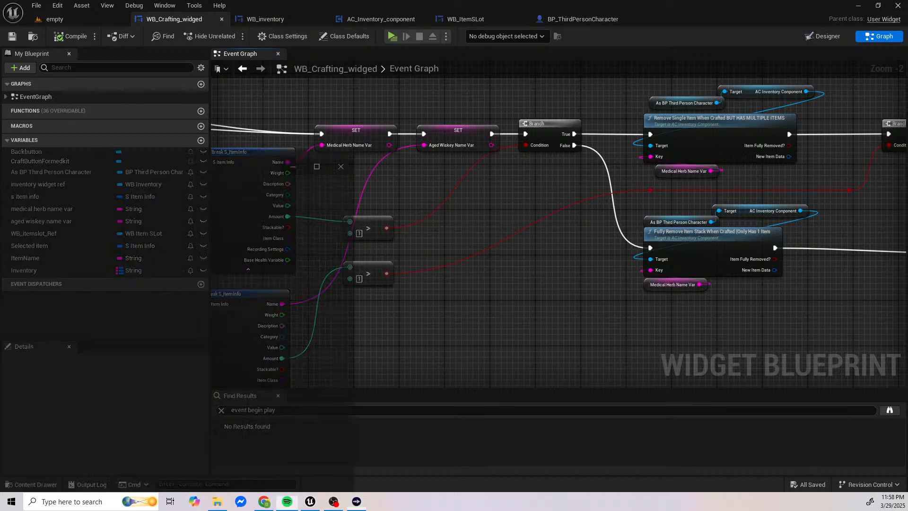
# Step: Find and launch Discord on the computer
pyautogui.moveTo(270, 121); pyautogui.dragTo(0, 8)
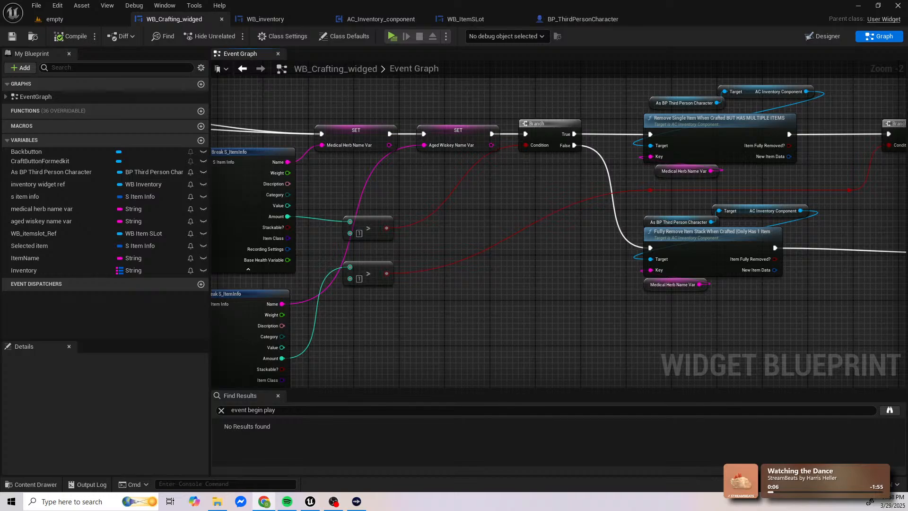
pyautogui.press('super')
pyautogui.write('discord')
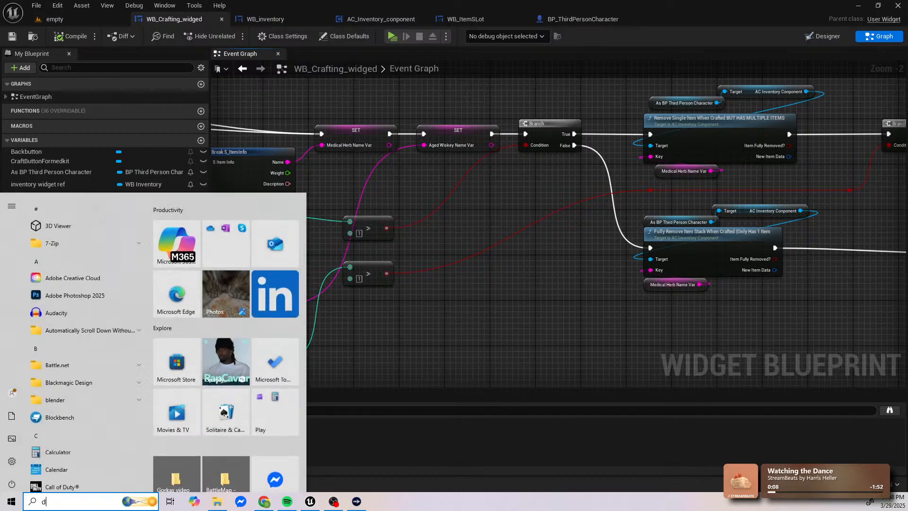
pyautogui.press('Return')
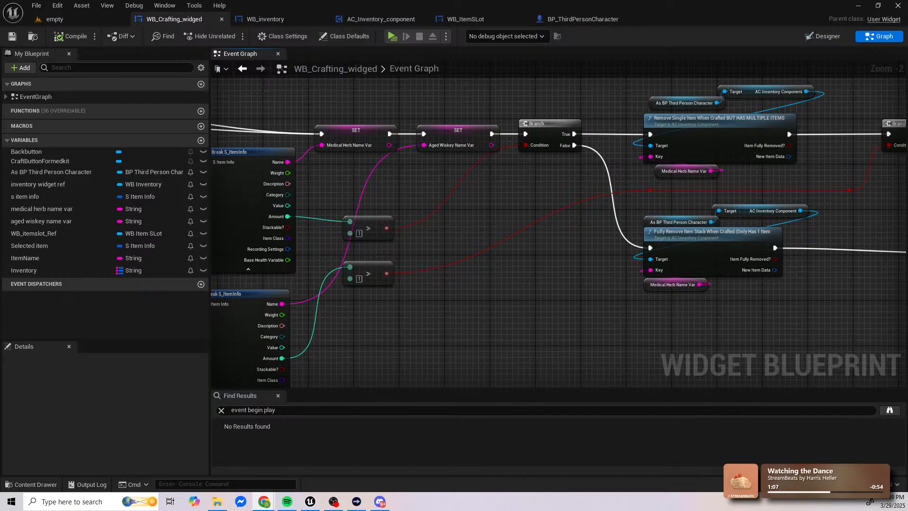
# Step: Switch to Pixlr Express in the browser and create a new blank 1920 x 1080 document
pyautogui.moveTo(303, 510); pyautogui.dragTo(360, 0)
pyautogui.click(708, 105)
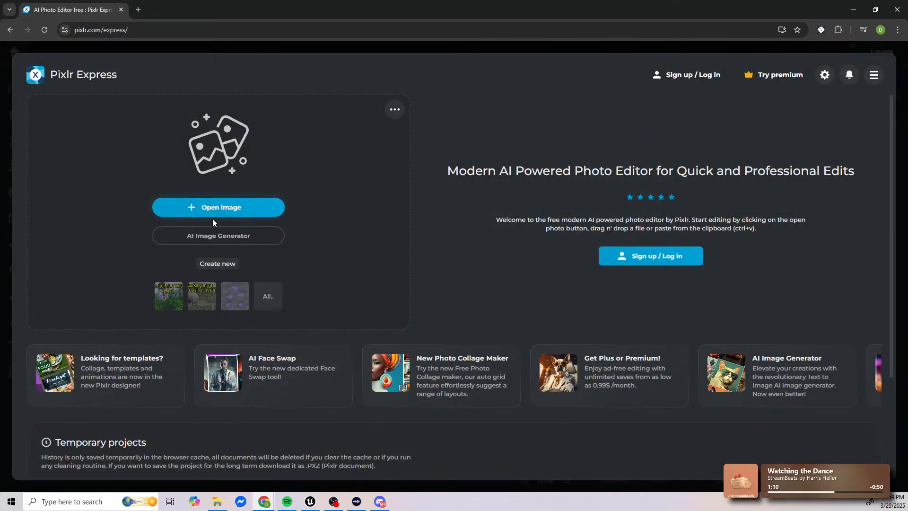
pyautogui.click(219, 265)
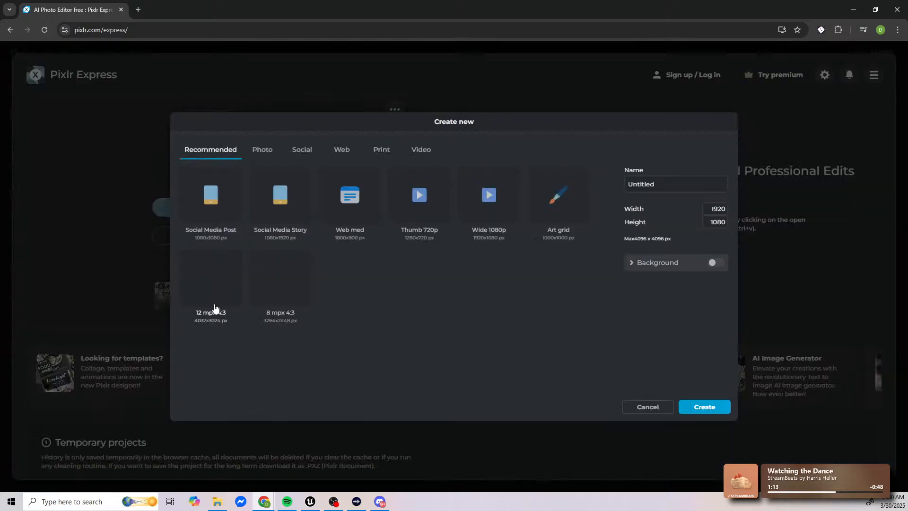
pyautogui.click(704, 409)
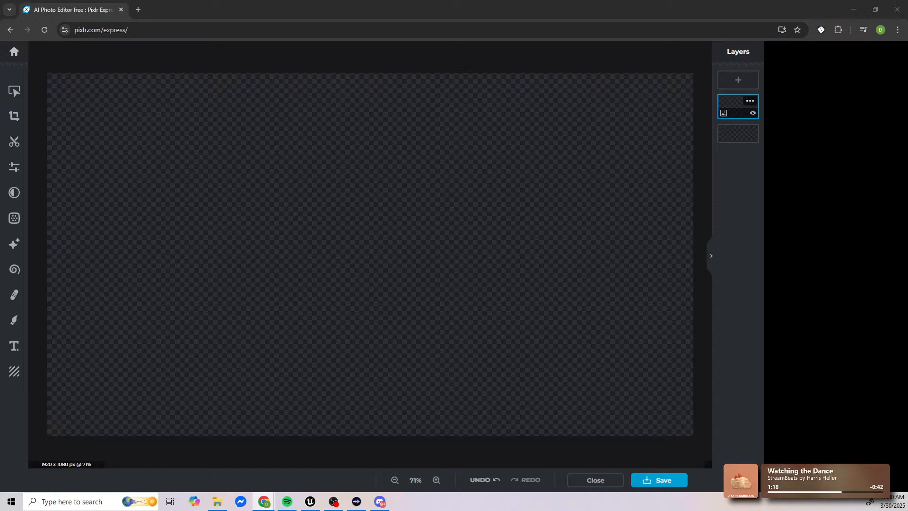
# Step: Add the "LURKING IN FEAR" zombie image to the current document as a layer and enlarge it slightly beyond the canvas edges
pyautogui.hotkey('alt', 'Tab')
pyautogui.moveTo(465, 3); pyautogui.dragTo(0, 104)
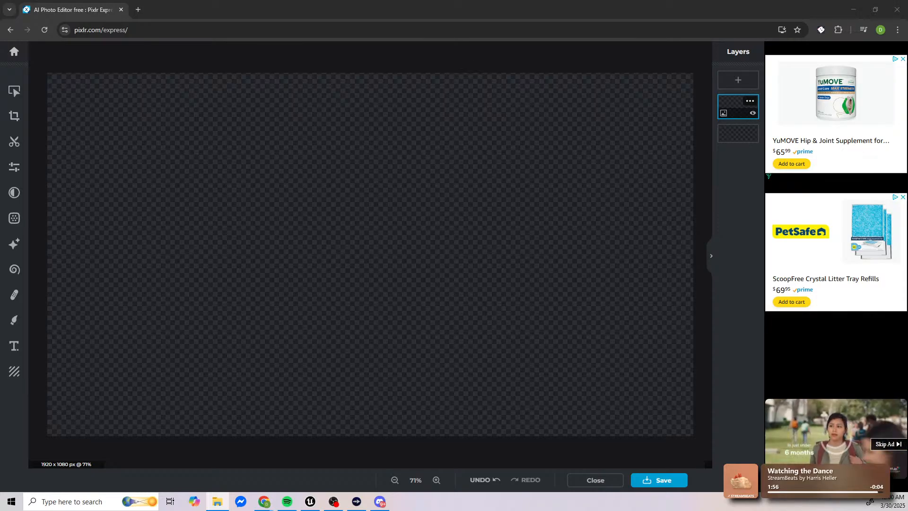
pyautogui.moveTo(452, 231); pyautogui.dragTo(504, 232)
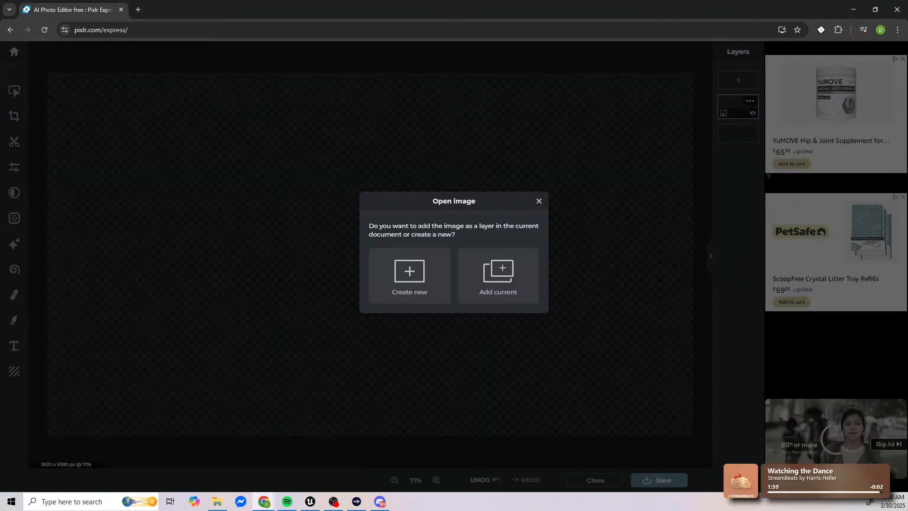
pyautogui.click(482, 277)
pyautogui.moveTo(493, 314); pyautogui.dragTo(595, 384)
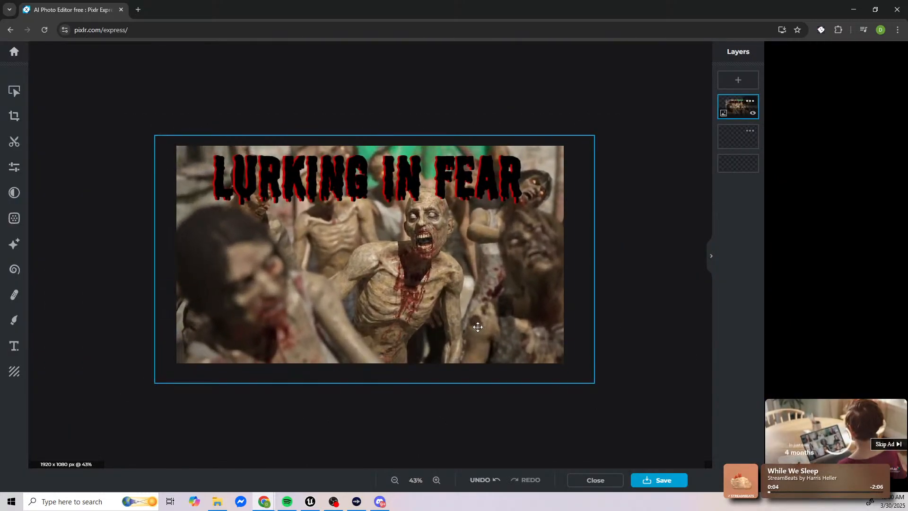
# Step: Add a new default text layer over the zombie image and make it read "LIVE"
pyautogui.click(111, 331)
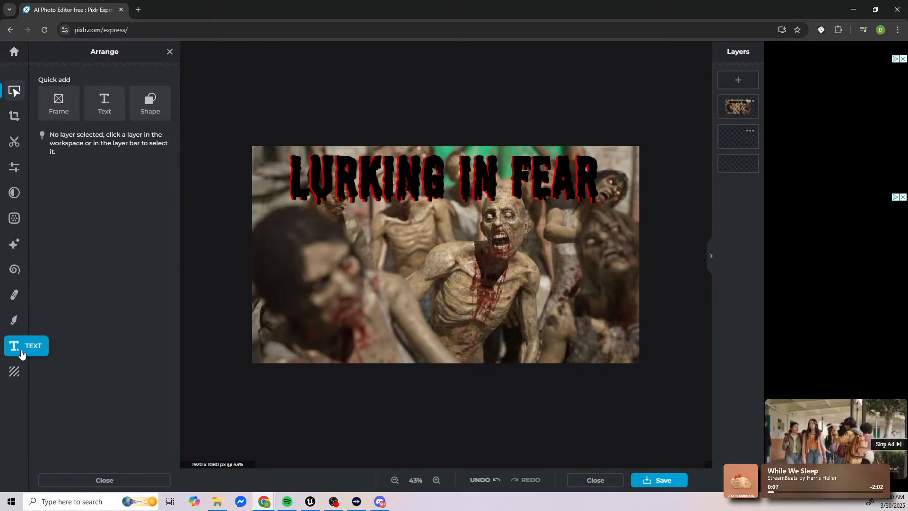
pyautogui.click(21, 354)
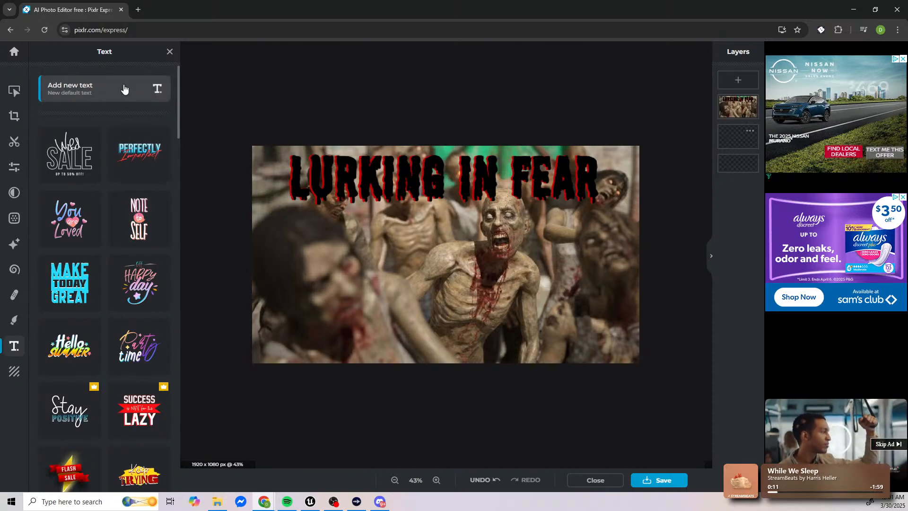
pyautogui.click(124, 89)
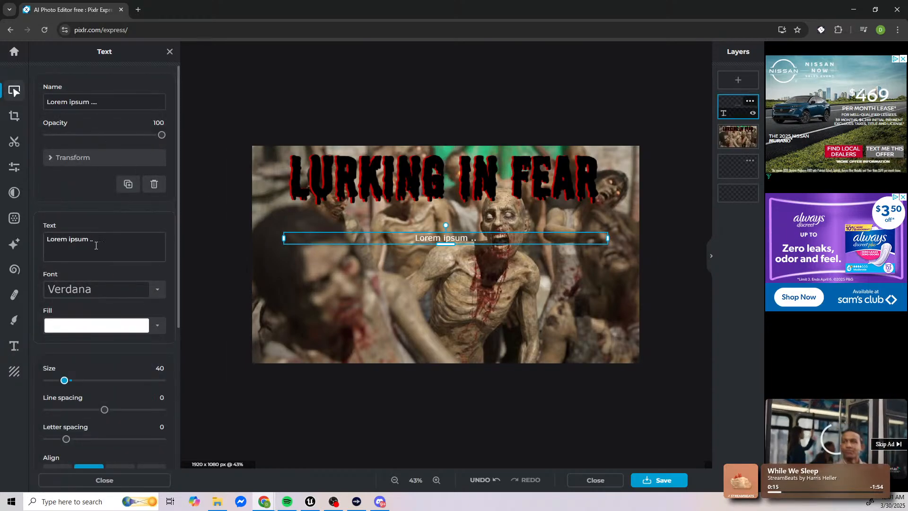
pyautogui.moveTo(96, 246); pyautogui.dragTo(12, 234)
pyautogui.write('LIVE')
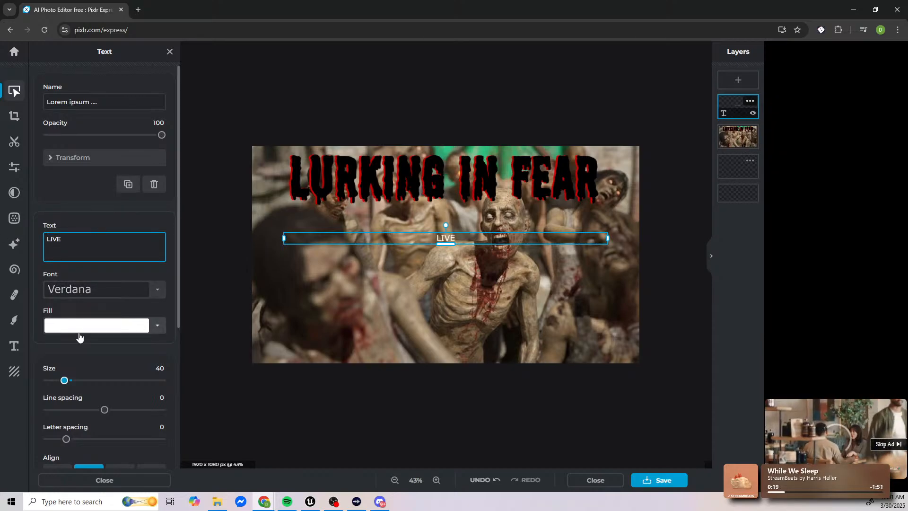
# Step: Fill the LIVE text with red #FF0000 and set its size to 105
pyautogui.click(98, 331)
pyautogui.moveTo(397, 272)
pyautogui.mouseDown()
pyautogui.moveTo(408, 273)
pyautogui.moveTo(384, 271)
pyautogui.mouseUp()
pyautogui.click(524, 207)
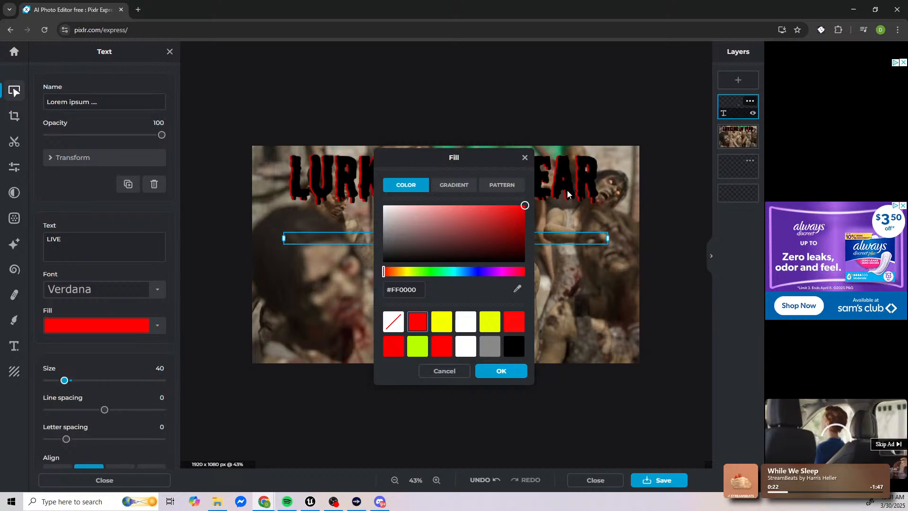
pyautogui.click(482, 374)
pyautogui.moveTo(65, 380); pyautogui.dragTo(94, 381)
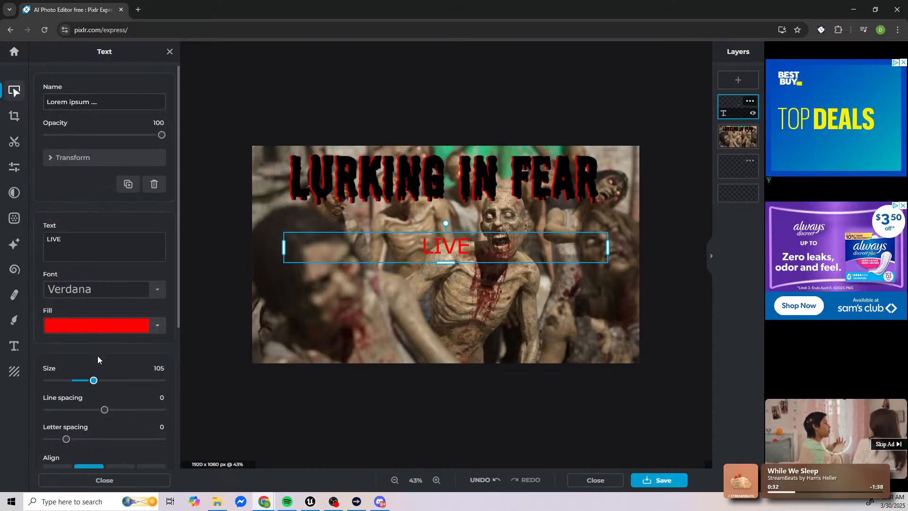
# Step: Rename the LIVE text layer as "LIVE TEXT" and make its lettering bold
pyautogui.click(95, 102)
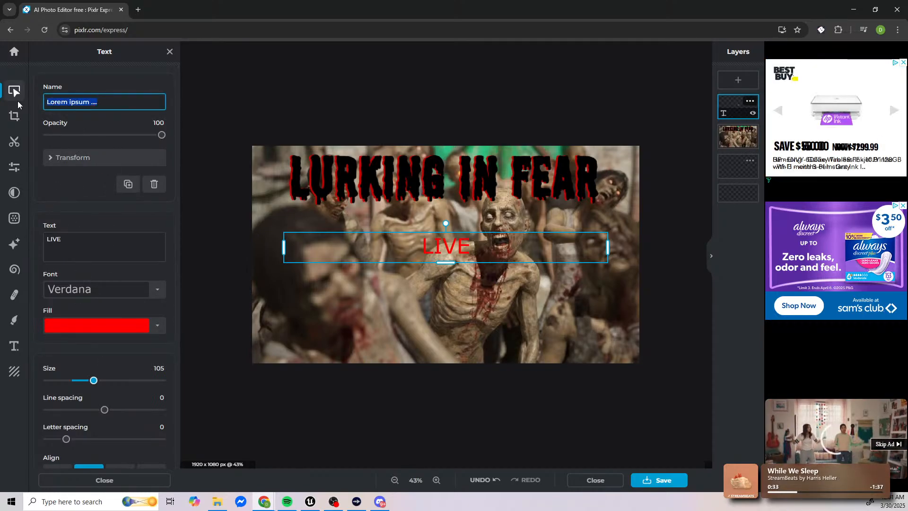
pyautogui.write('LIVE TEXT')
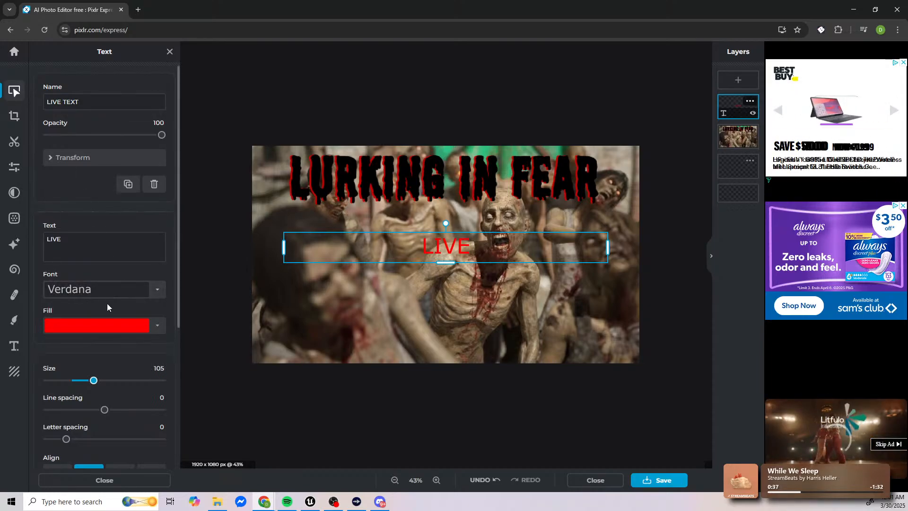
pyautogui.scroll(-3, 106, 304)
pyautogui.scroll(-1, 92, 313)
pyautogui.click(120, 318)
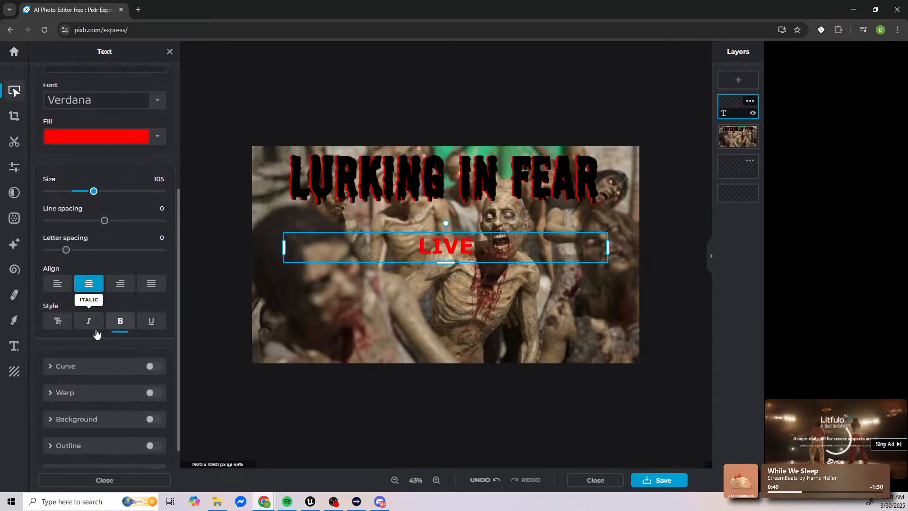
# Step: Add a black outline of size 82 to the LIVE text, with punch out off
pyautogui.scroll(-1, 96, 334)
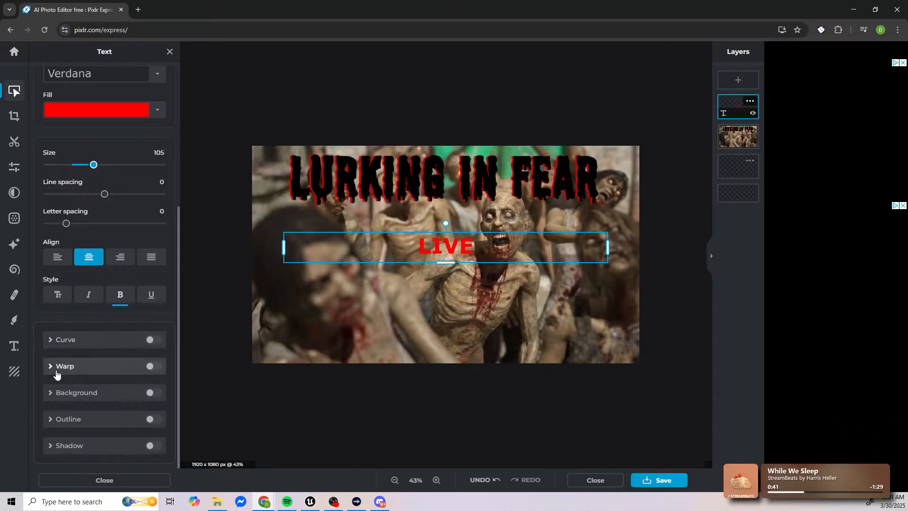
pyautogui.click(148, 420)
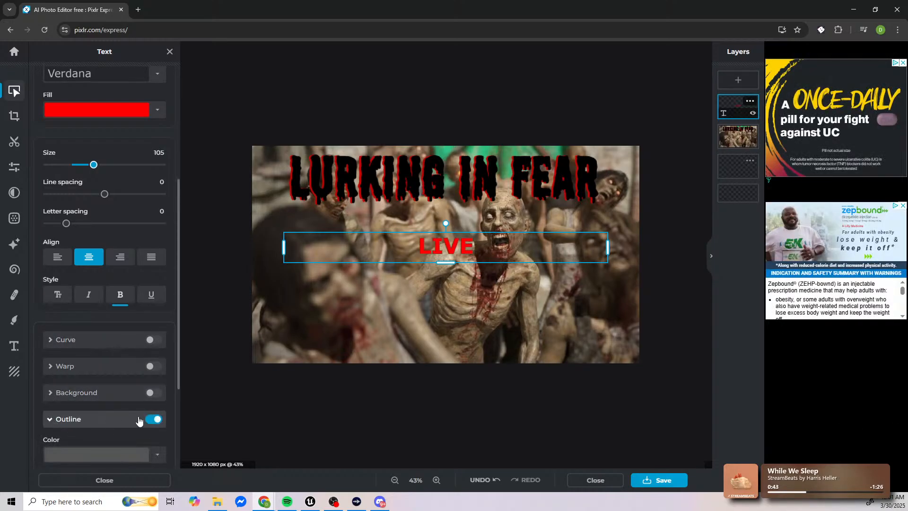
pyautogui.scroll(-3, 106, 397)
pyautogui.click(97, 313)
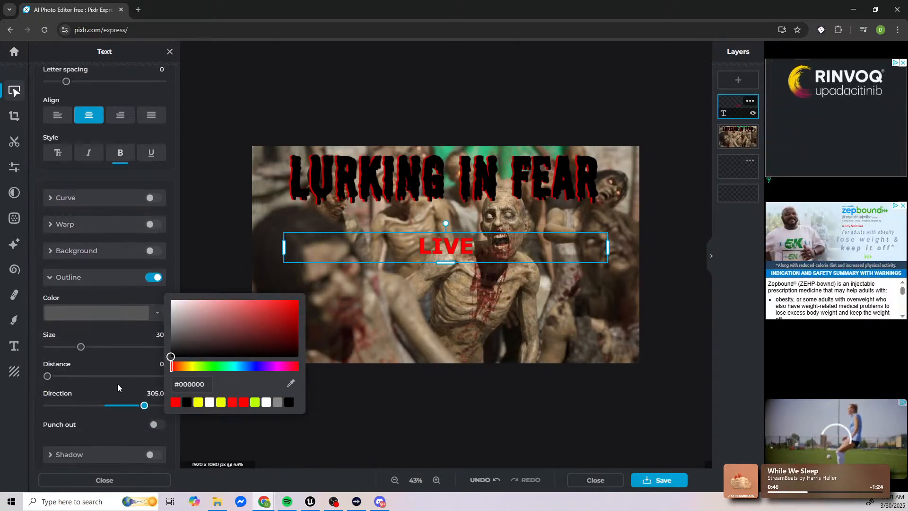
pyautogui.click(92, 363)
pyautogui.moveTo(81, 347); pyautogui.dragTo(141, 347)
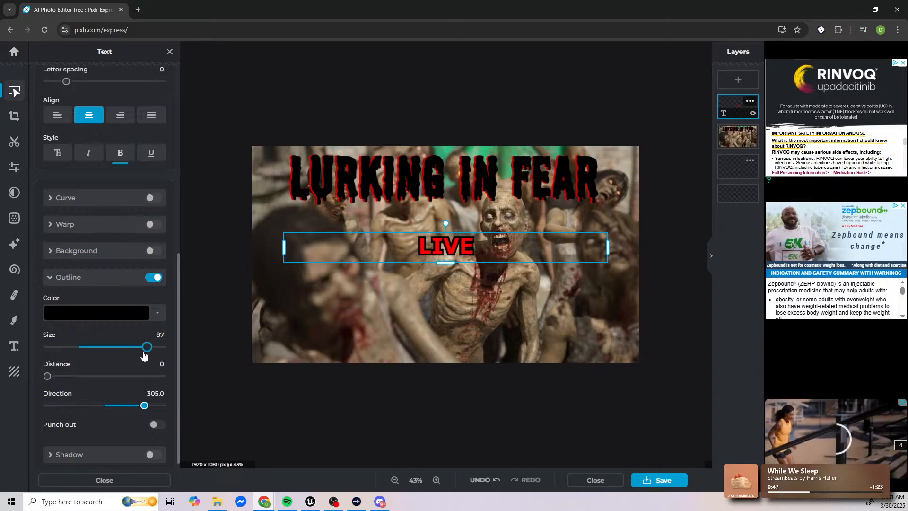
pyautogui.scroll(-1, 112, 387)
pyautogui.click(156, 416)
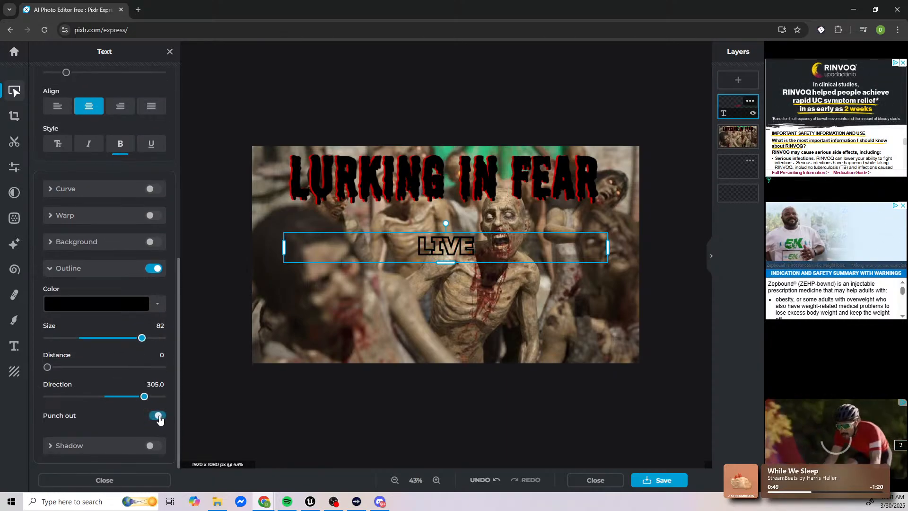
pyautogui.click(155, 415)
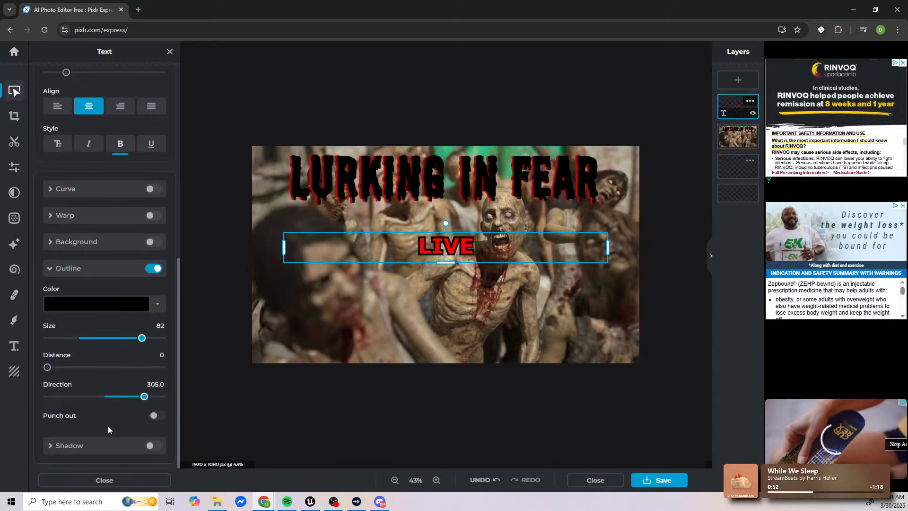
# Step: Enable a shadow on the LIVE text, place it in the lower-left corner of the image, and finish editing it
pyautogui.click(154, 446)
pyautogui.moveTo(428, 246); pyautogui.dragTo(371, 348)
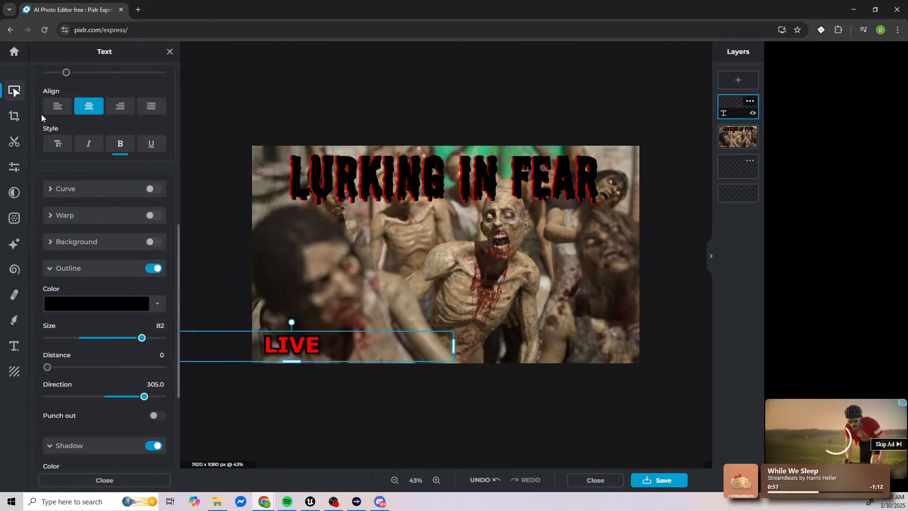
pyautogui.click(169, 52)
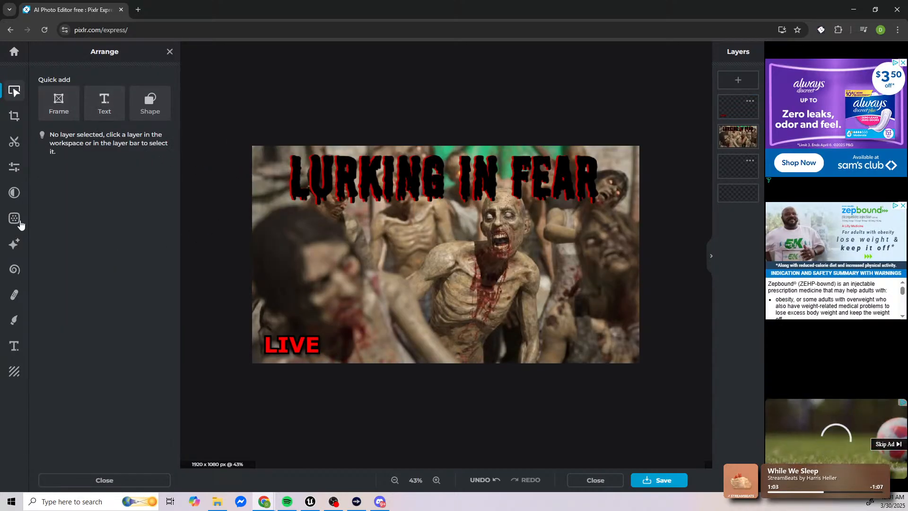
# Step: Browse the text templates, but add a new default text layer instead and make it read "DEVLOG"
pyautogui.click(14, 346)
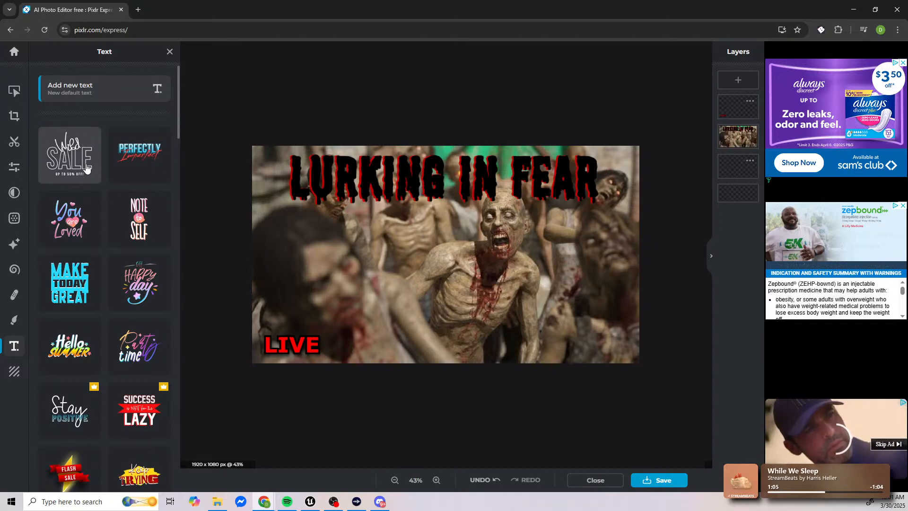
pyautogui.scroll(-10, 89, 179)
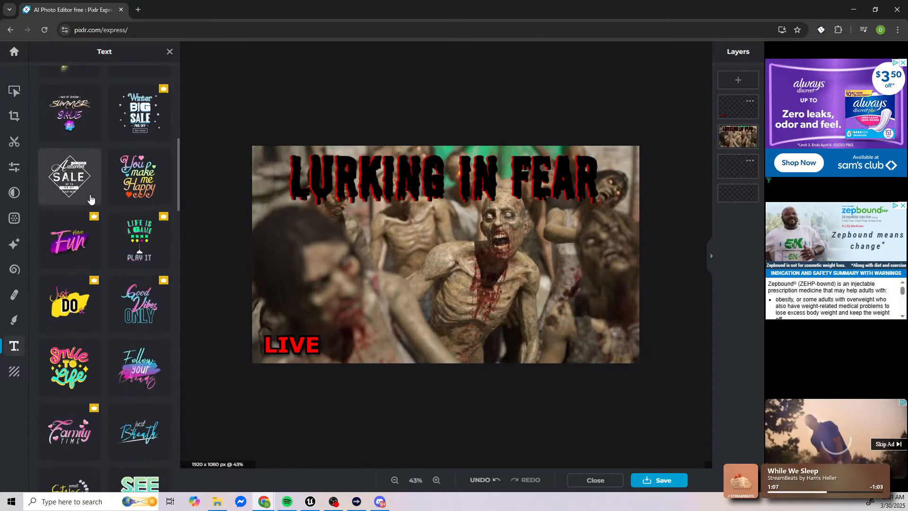
pyautogui.moveTo(171, 227); pyautogui.dragTo(109, 58)
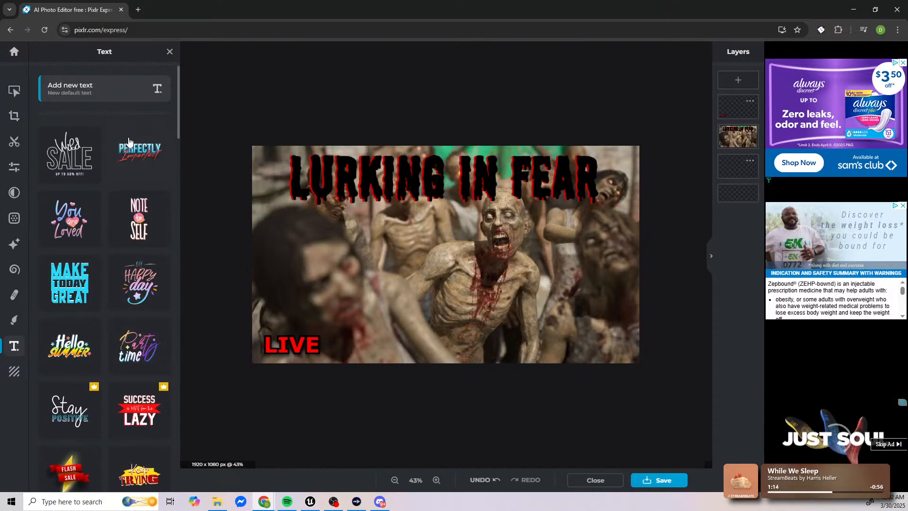
pyautogui.click(87, 98)
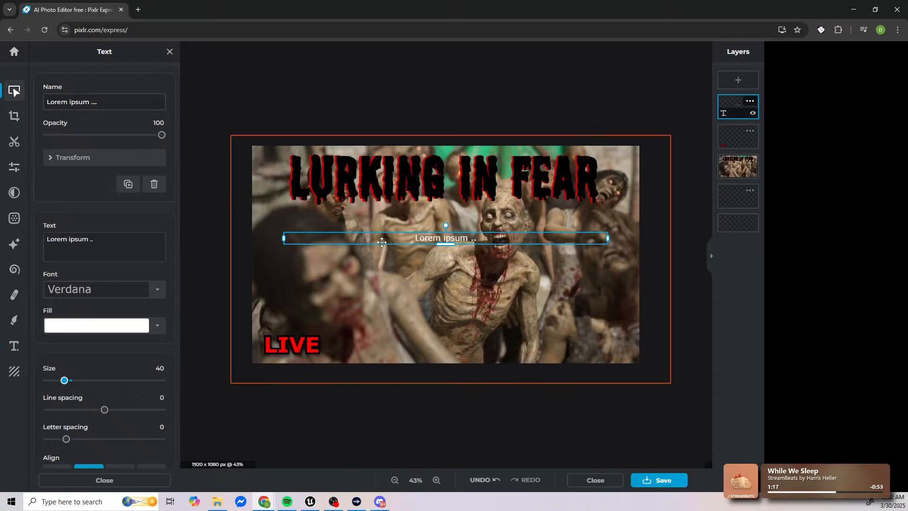
pyautogui.click(57, 250)
pyautogui.hotkey('ctrl', 'a')
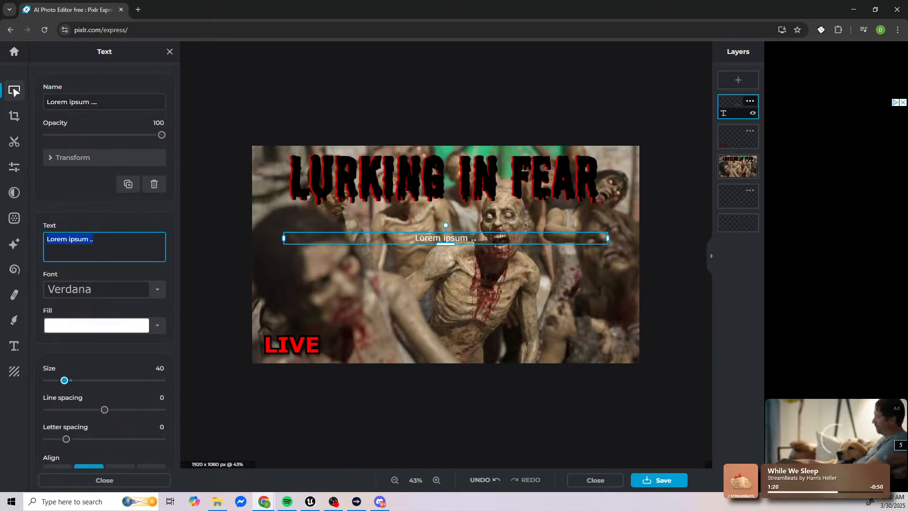
pyautogui.write('DEVLOG')
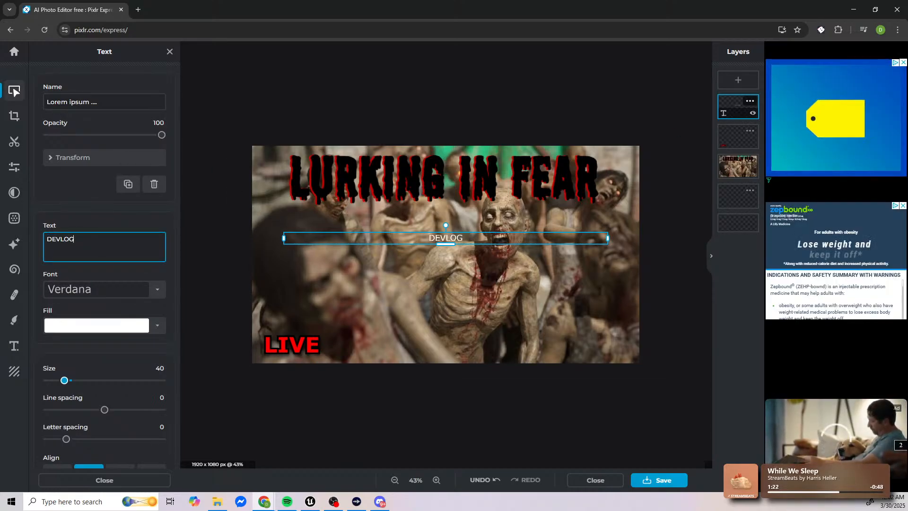
# Step: Rename the DEVLOG text layer as "devlog"
pyautogui.click(93, 104)
pyautogui.hotkey('ctrl', 'a')
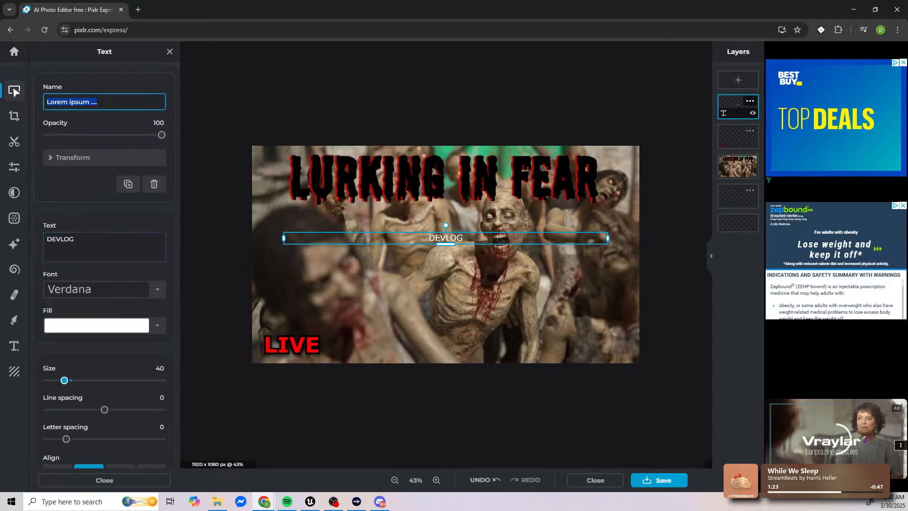
pyautogui.write('devlog')
pyautogui.press('Return')
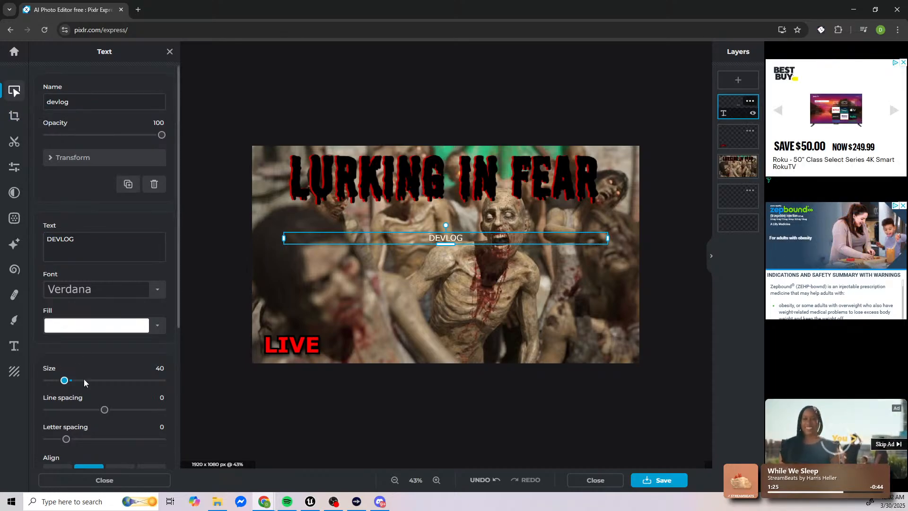
# Step: Fill the DEVLOG text with black (#000000) and make it bold
pyautogui.click(98, 327)
pyautogui.moveTo(384, 206); pyautogui.dragTo(383, 262)
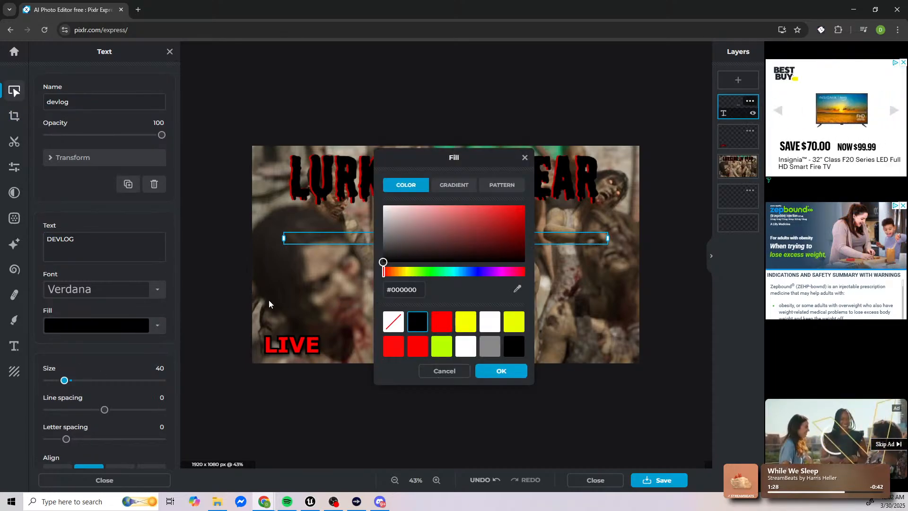
pyautogui.click(500, 371)
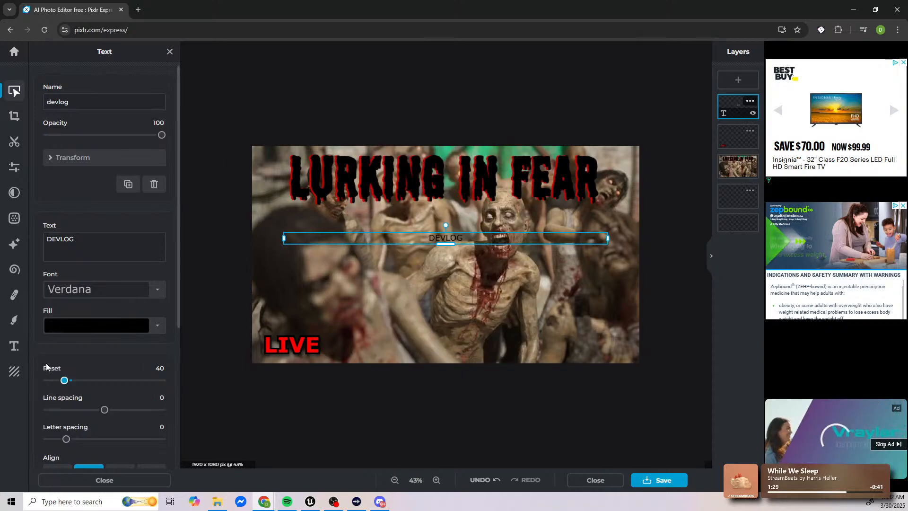
pyautogui.scroll(-3, 46, 369)
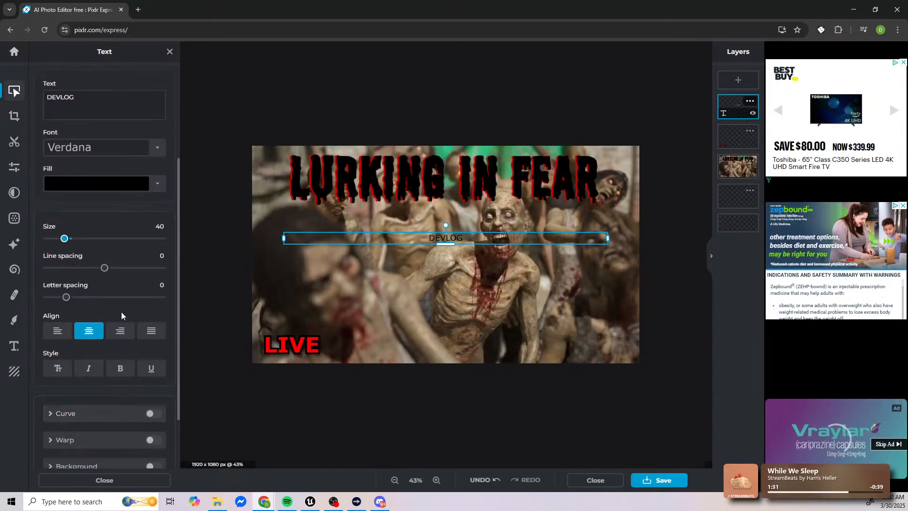
pyautogui.scroll(-2, 113, 385)
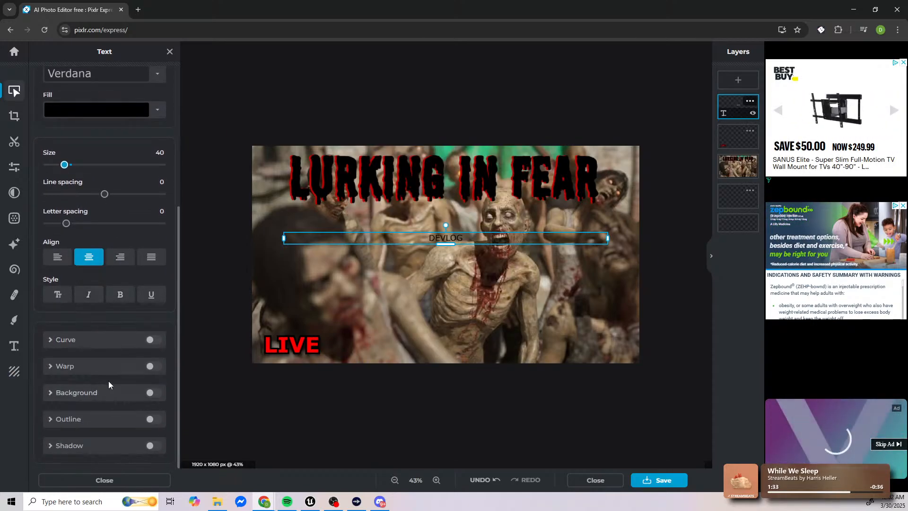
pyautogui.click(121, 300)
# Step: Add a yellow (#FFFB00) outline of size 55 to the DEVLOG text and place it directly above the LIVE text
pyautogui.click(153, 419)
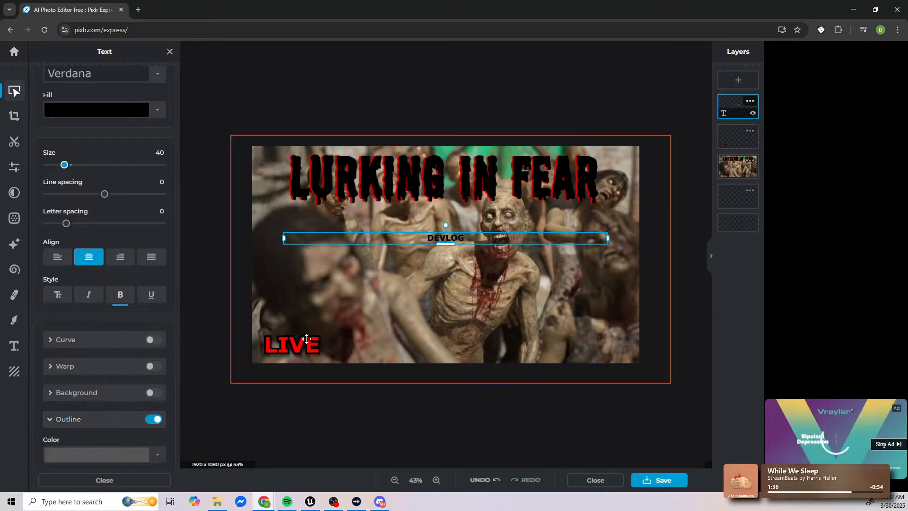
pyautogui.scroll(-2, 104, 428)
pyautogui.click(122, 363)
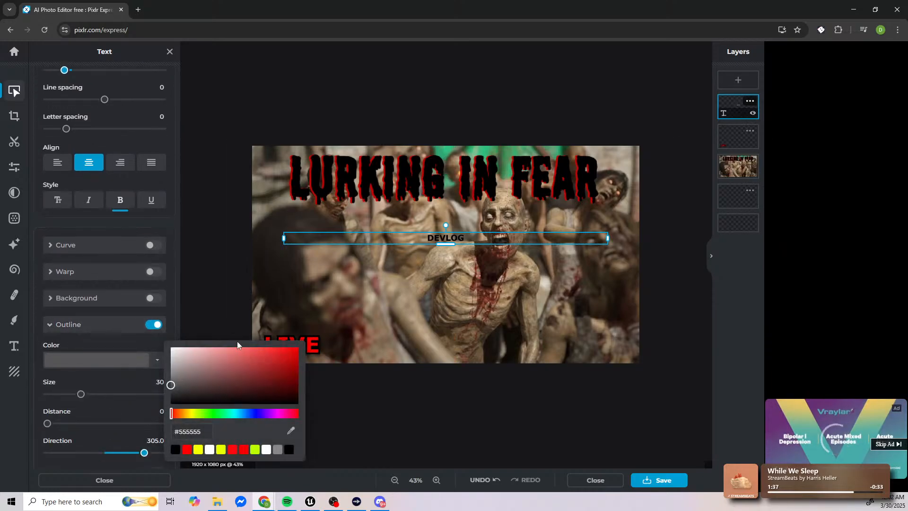
pyautogui.click(192, 414)
pyautogui.click(298, 347)
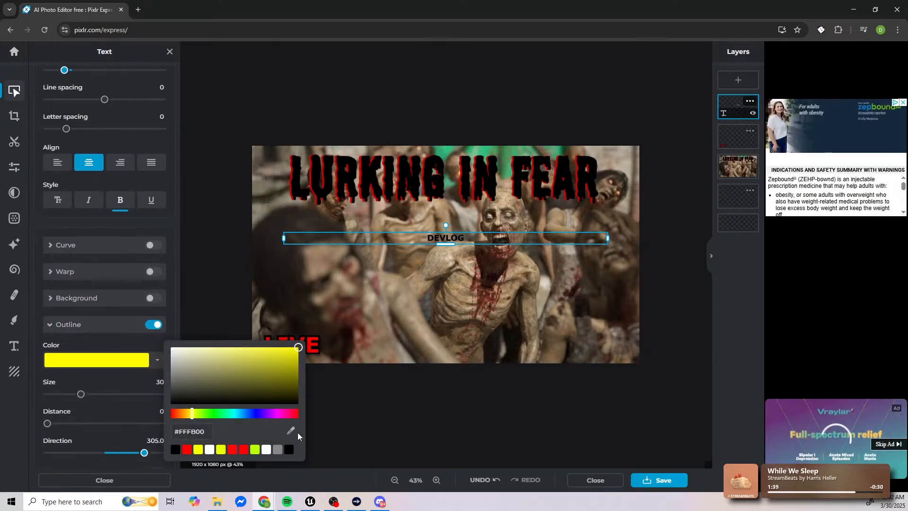
pyautogui.click(120, 382)
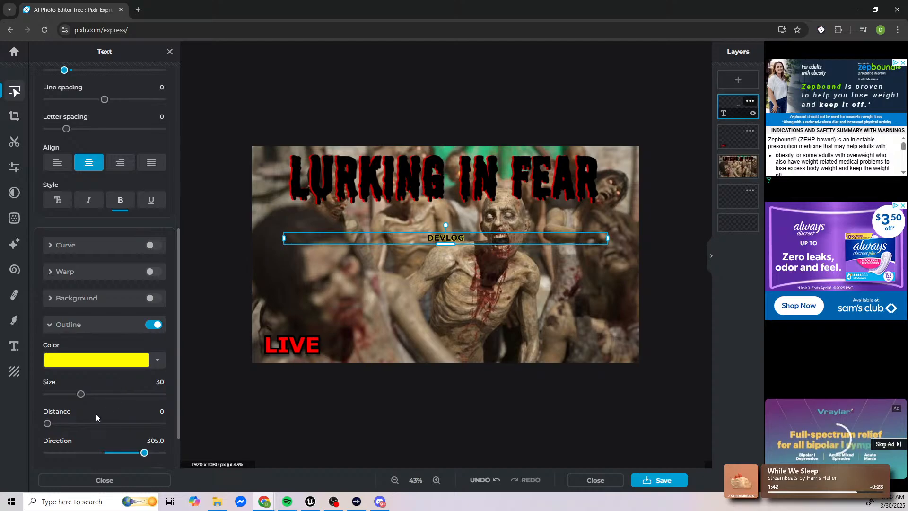
pyautogui.moveTo(81, 394); pyautogui.dragTo(111, 394)
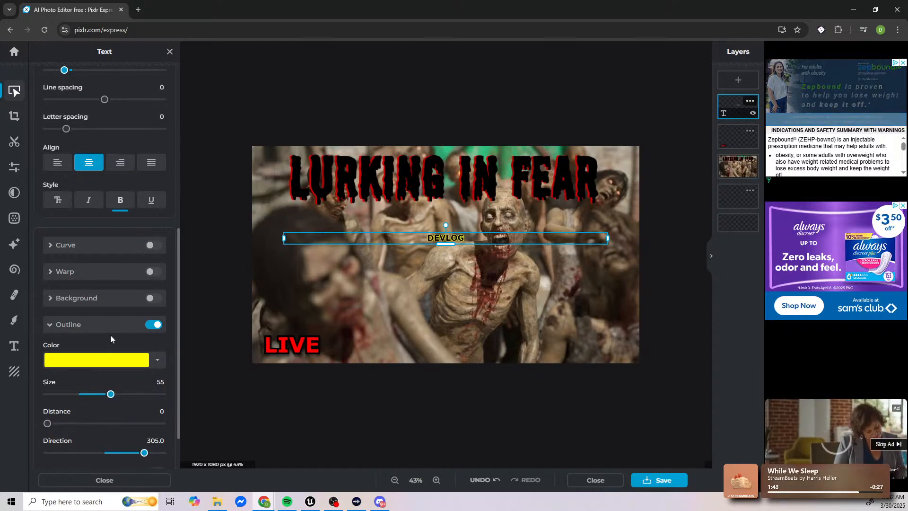
pyautogui.moveTo(424, 236); pyautogui.dragTo(272, 324)
pyautogui.click(273, 426)
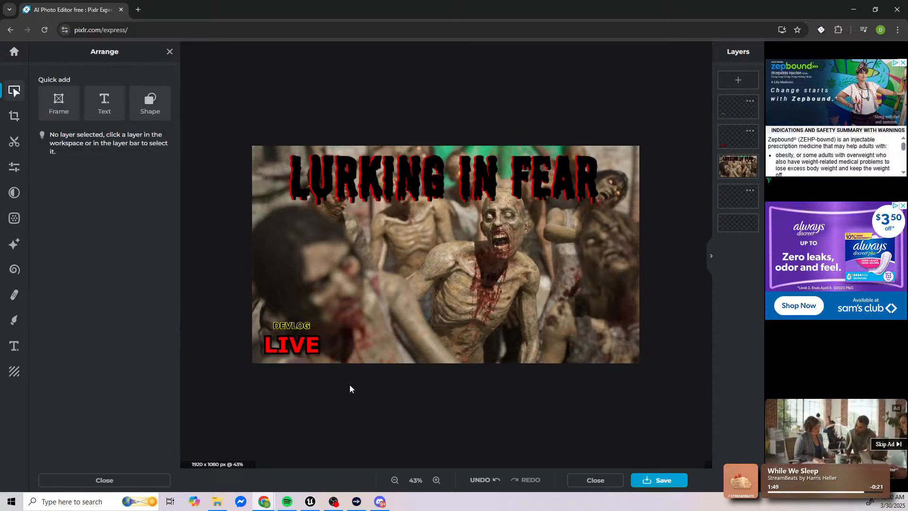
# Step: Set up the thumbnail's export as a JPG at 100% quality
pyautogui.hotkey('ctrl', 's')
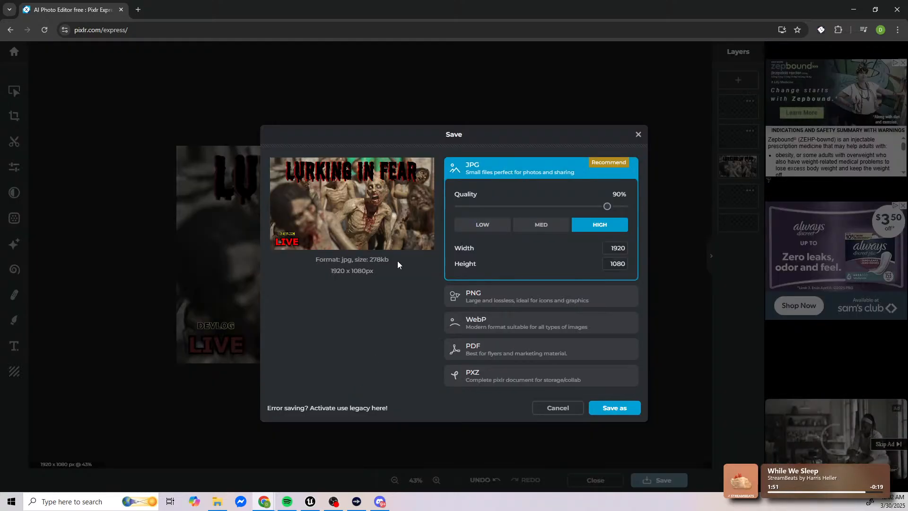
pyautogui.click(471, 298)
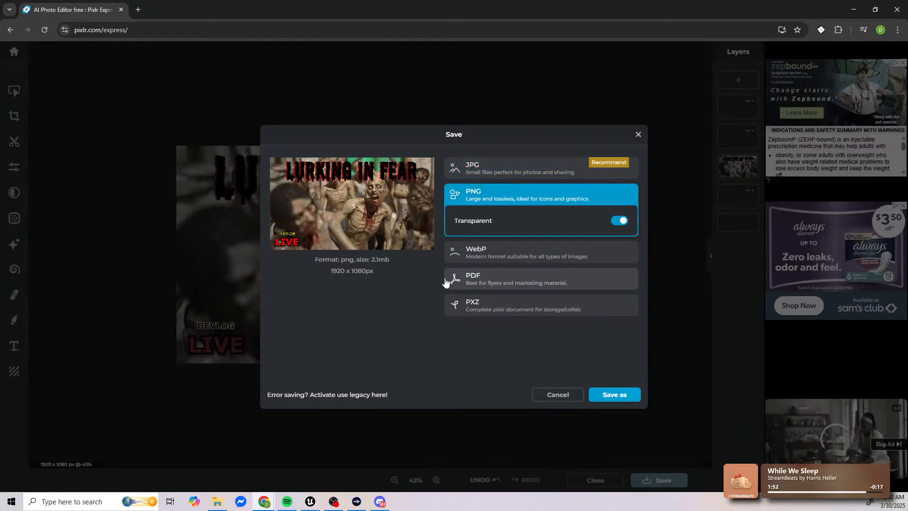
pyautogui.click(499, 171)
pyautogui.moveTo(609, 207); pyautogui.dragTo(637, 203)
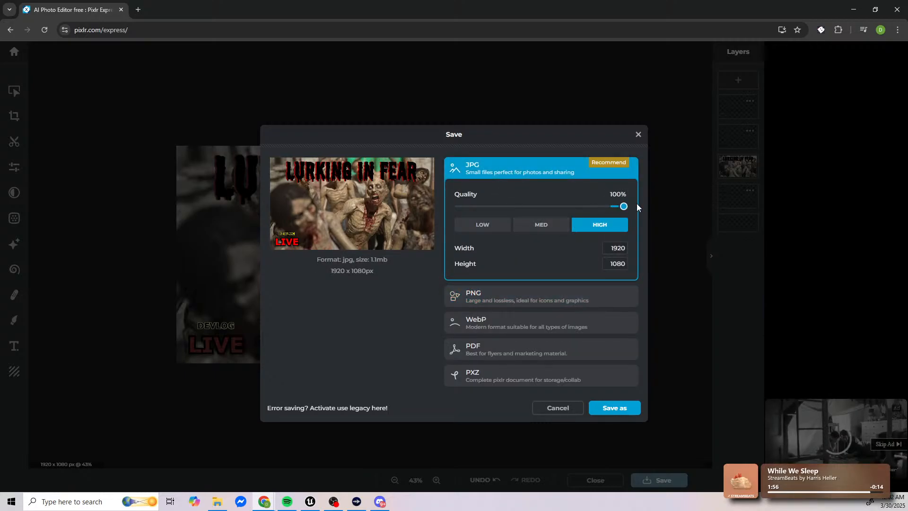
# Step: Save the JPG as "devlog image" in the Downloads folder and dismiss the sign-up prompt
pyautogui.click(613, 409)
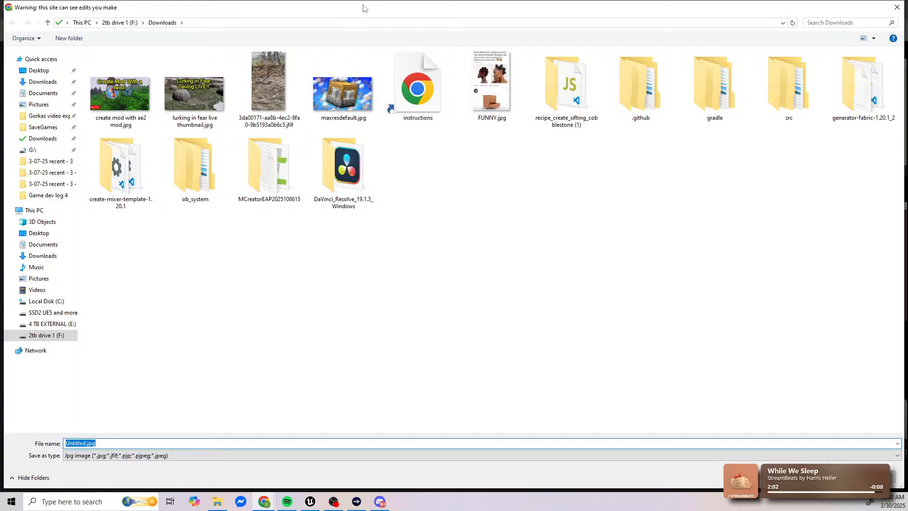
pyautogui.write('devlog ')
pyautogui.write('im,ag')
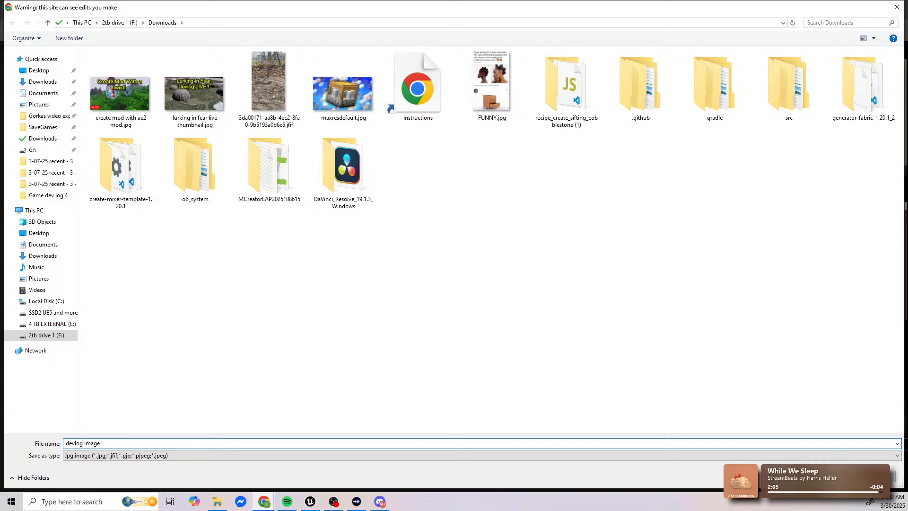
pyautogui.press('Return')
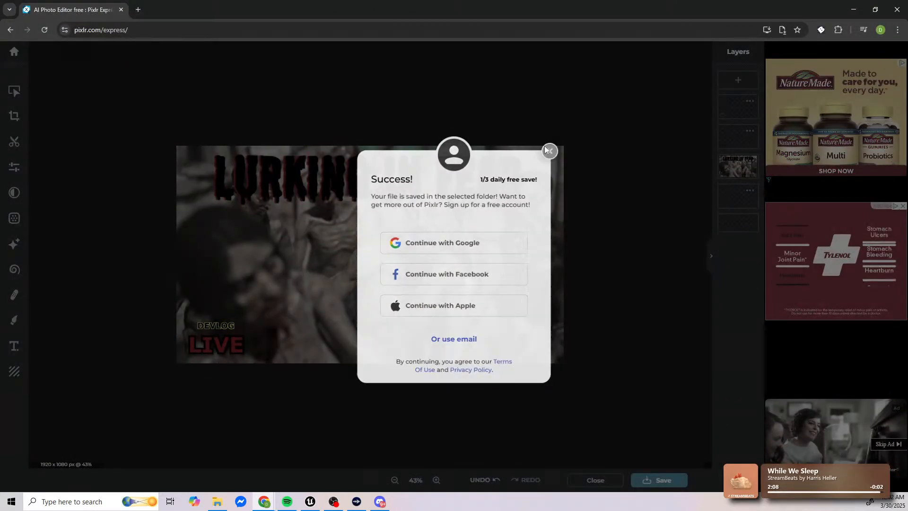
pyautogui.click(549, 150)
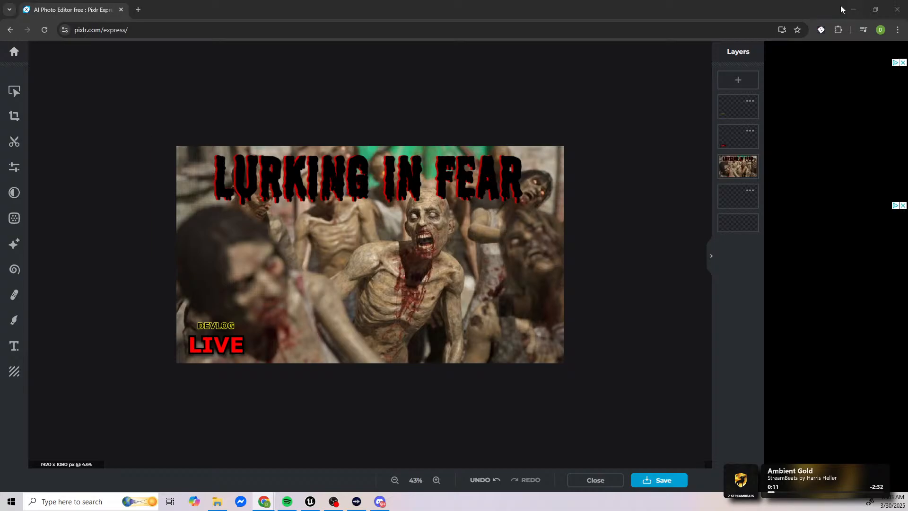
# Step: Switch to Unreal Editor and examine the item removal and inventory logic in the WB_Crafting_widged event graph
pyautogui.hotkey('alt', 'Tab')
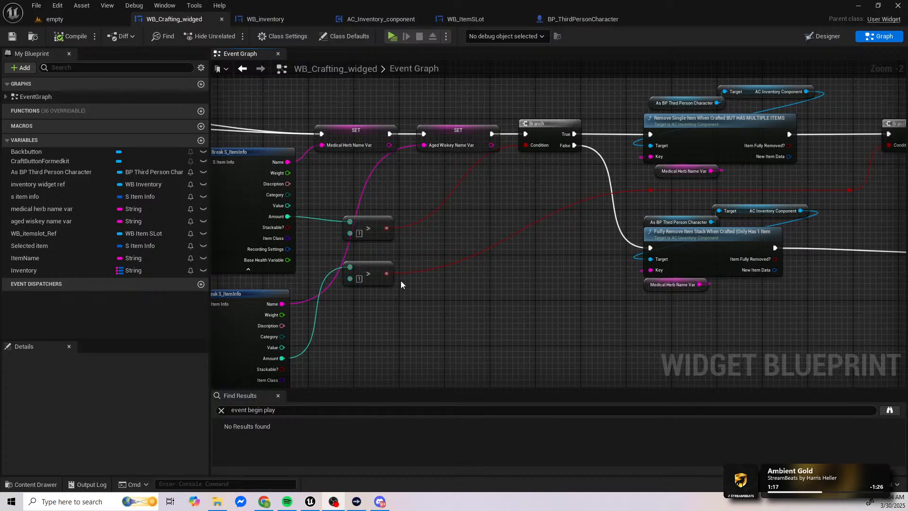
pyautogui.moveTo(624, 237); pyautogui.dragTo(381, 220, button='right')
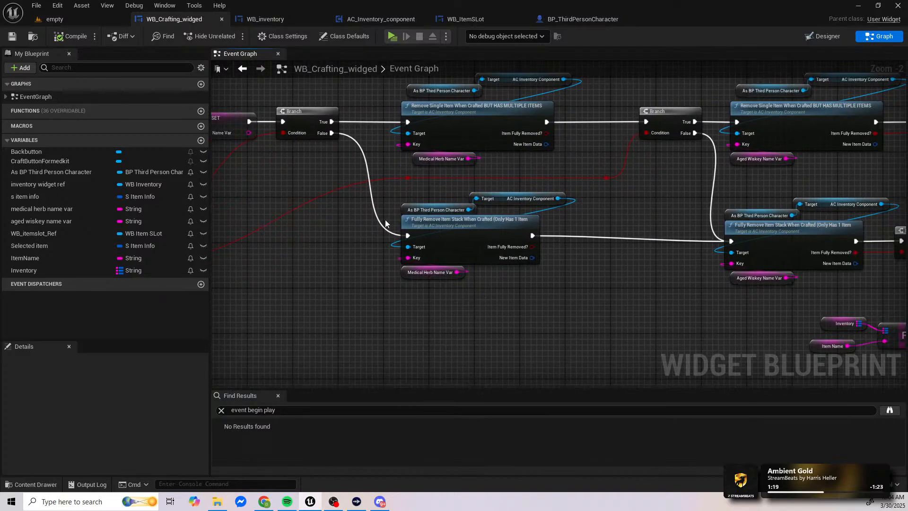
pyautogui.moveTo(316, 219); pyautogui.dragTo(683, 277, button='right')
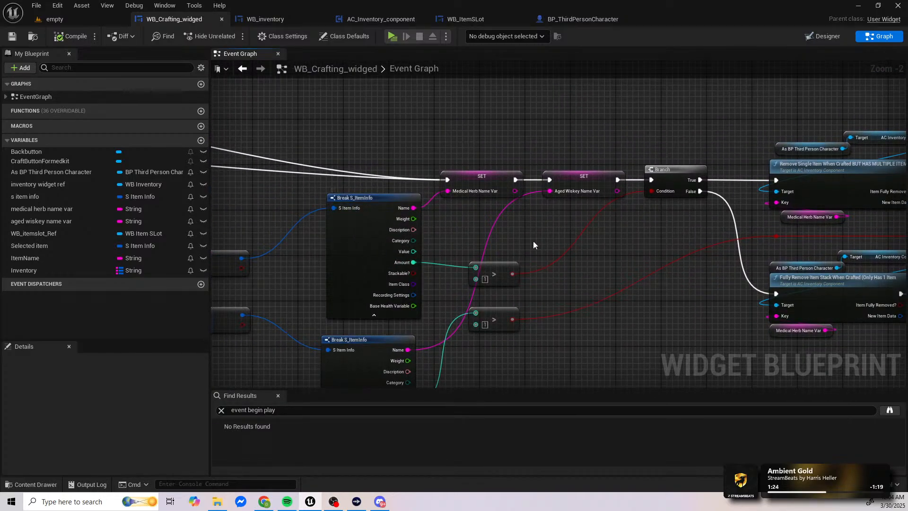
pyautogui.moveTo(689, 230); pyautogui.dragTo(404, 234, button='right')
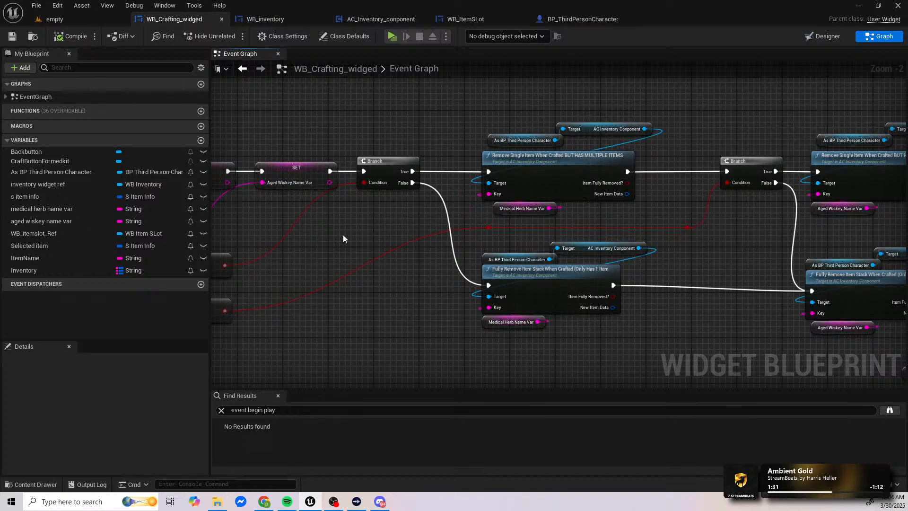
pyautogui.moveTo(343, 235); pyautogui.dragTo(369, 234, button='right')
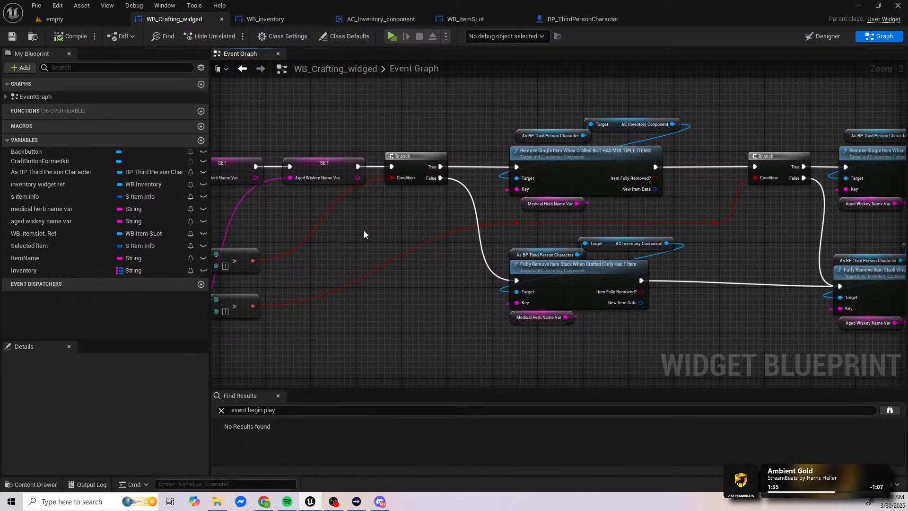
pyautogui.scroll(-3, 368, 232)
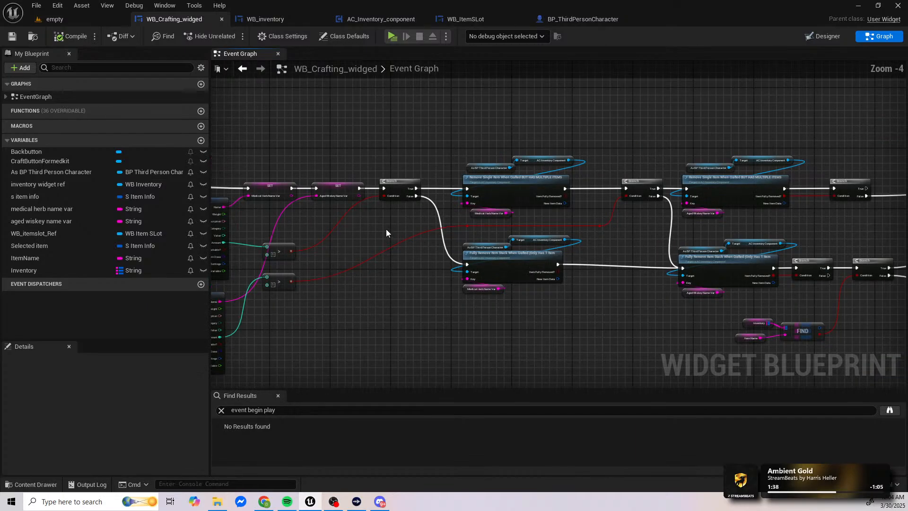
pyautogui.moveTo(440, 229); pyautogui.dragTo(350, 229, button='right')
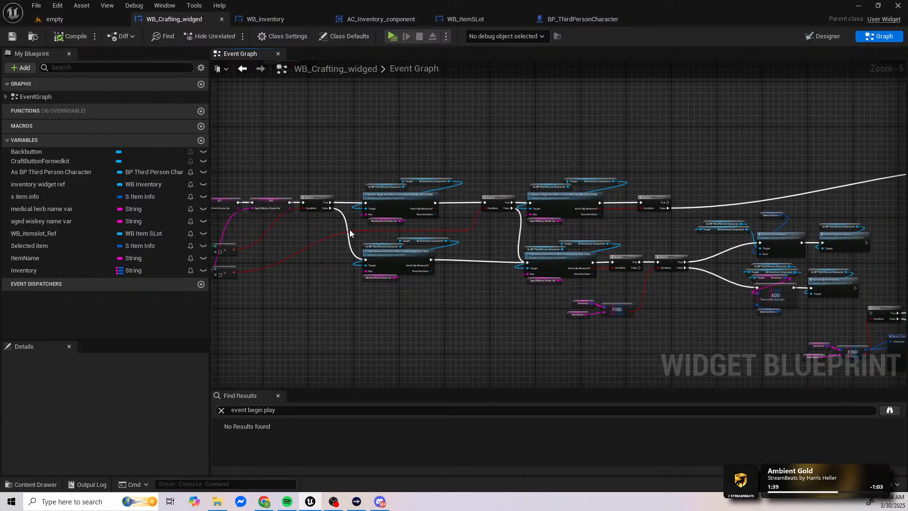
pyautogui.moveTo(530, 238); pyautogui.dragTo(271, 237, button='right')
pyautogui.moveTo(612, 206)
pyautogui.mouseDown(button='right')
pyautogui.moveTo(362, 236)
pyautogui.moveTo(448, 248)
pyautogui.mouseUp(button='right')
pyautogui.scroll(-1, 447, 249)
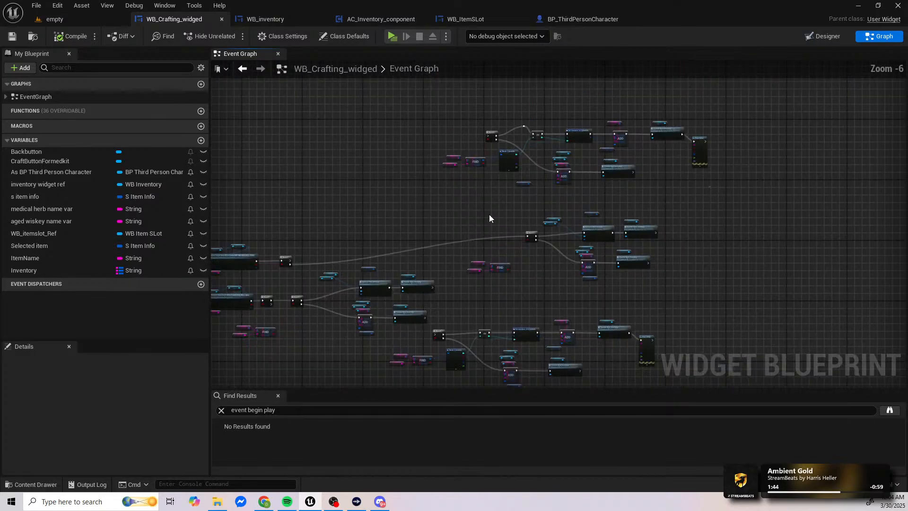
# Step: Move the uppermost disconnected node group of the event graph into empty space far to the right of the crafting logic
pyautogui.moveTo(489, 214); pyautogui.dragTo(419, 254, button='right')
pyautogui.moveTo(367, 142); pyautogui.dragTo(646, 227)
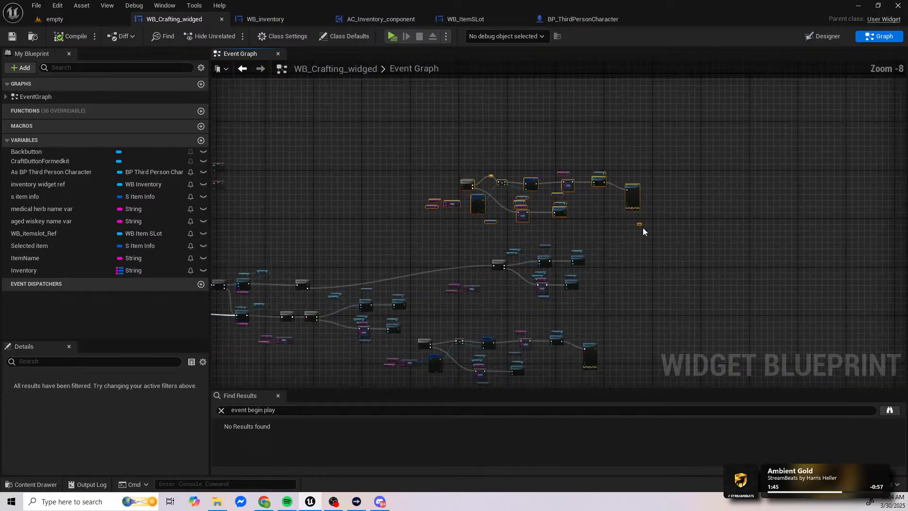
pyautogui.scroll(-2, 643, 228)
pyautogui.moveTo(529, 210); pyautogui.dragTo(678, 210, button='right')
pyautogui.moveTo(626, 212); pyautogui.dragTo(792, 213)
pyautogui.moveTo(791, 212); pyautogui.dragTo(404, 159, button='right')
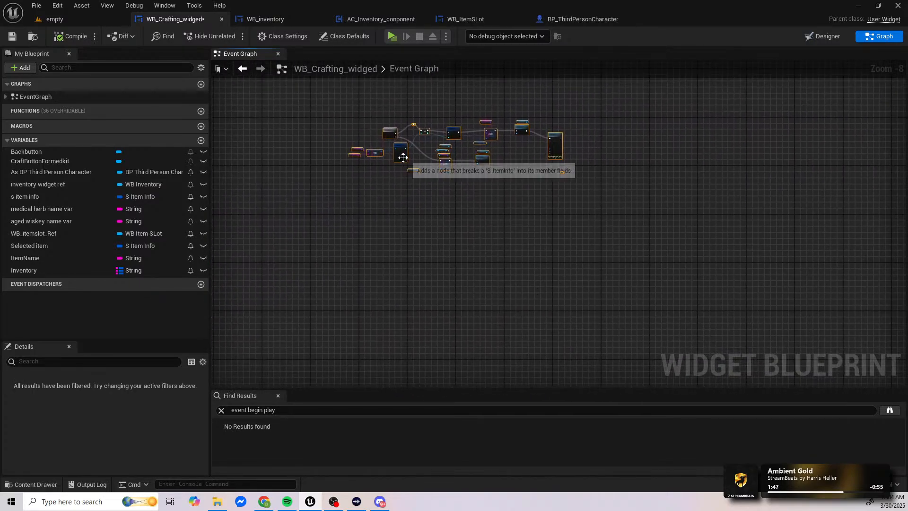
pyautogui.moveTo(404, 159); pyautogui.dragTo(720, 260)
# Step: Move the lower disconnected node group, including its leftover Item Name node, to just below the relocated group at the graph's far right
pyautogui.moveTo(557, 318); pyautogui.dragTo(867, 124, button='right')
pyautogui.moveTo(570, 143); pyautogui.dragTo(576, 251, button='right')
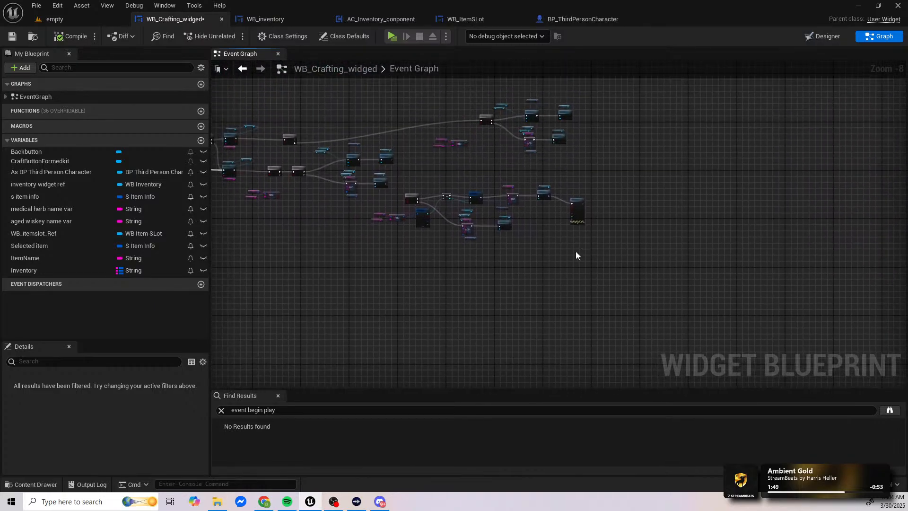
pyautogui.scroll(3, 404, 191)
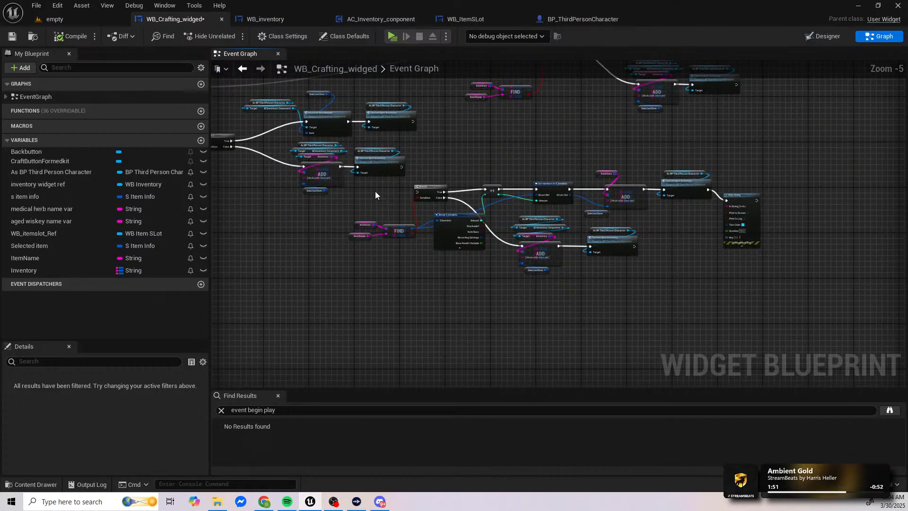
pyautogui.moveTo(376, 188); pyautogui.dragTo(768, 314)
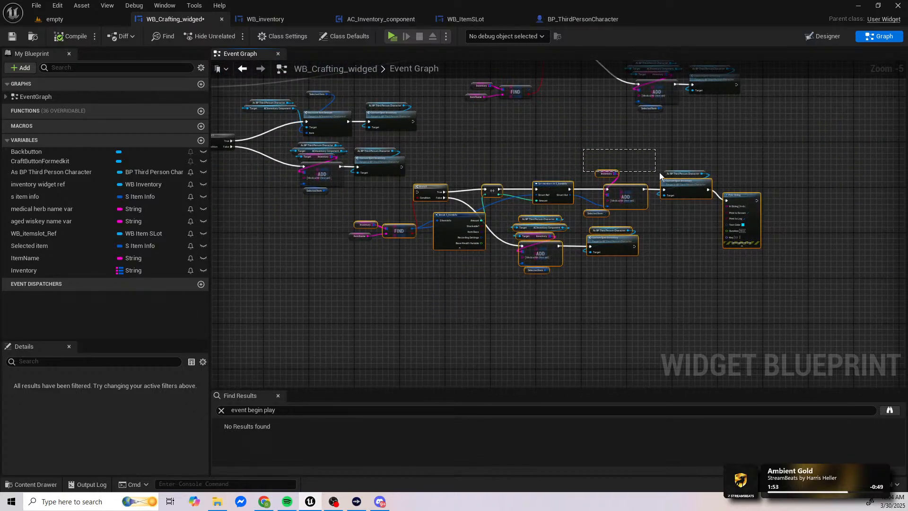
pyautogui.scroll(-3, 639, 191)
pyautogui.scroll(-3, 639, 192)
pyautogui.moveTo(612, 202); pyautogui.dragTo(391, 229, button='right')
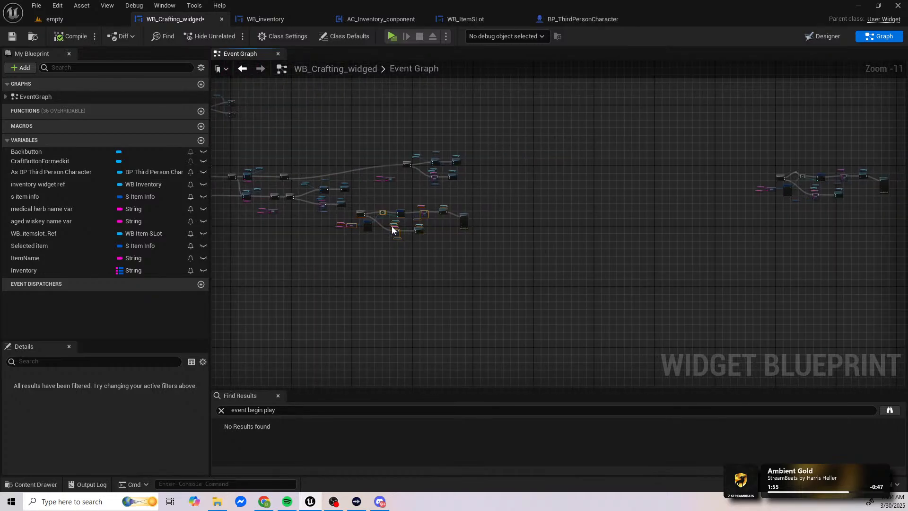
pyautogui.moveTo(367, 223); pyautogui.dragTo(771, 245)
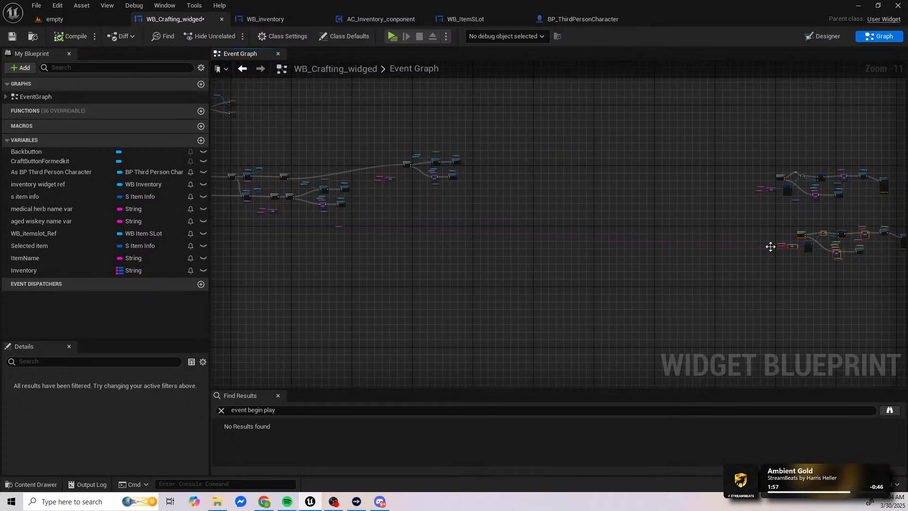
pyautogui.moveTo(338, 227); pyautogui.dragTo(570, 263)
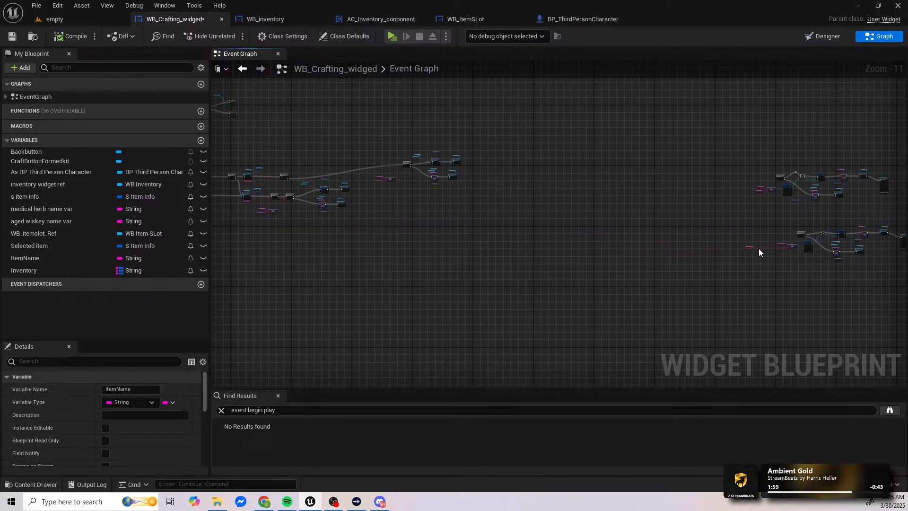
pyautogui.moveTo(758, 249); pyautogui.dragTo(777, 250)
# Step: Move the whole crafting node network, from its event to the final Add nodes, down into empty space below the other logic
pyautogui.scroll(2, 295, 245)
pyautogui.moveTo(294, 246); pyautogui.dragTo(502, 282, button='right')
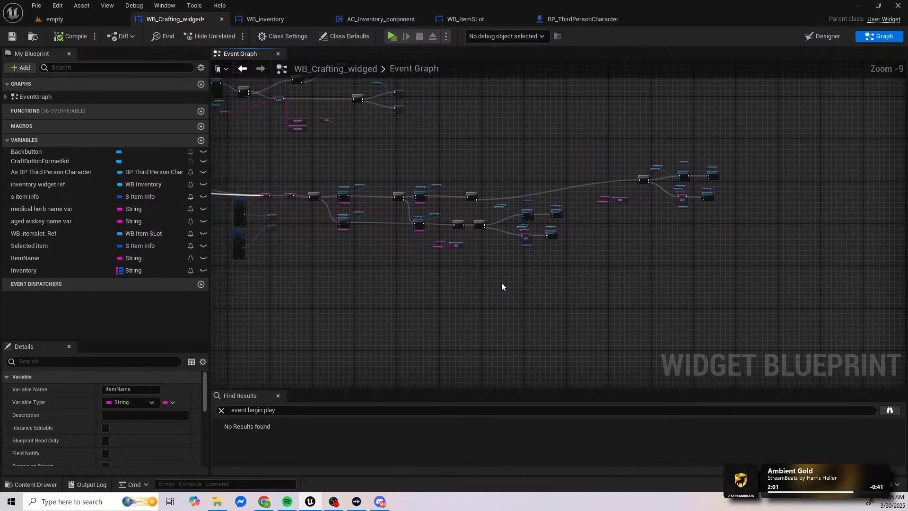
pyautogui.scroll(5, 328, 260)
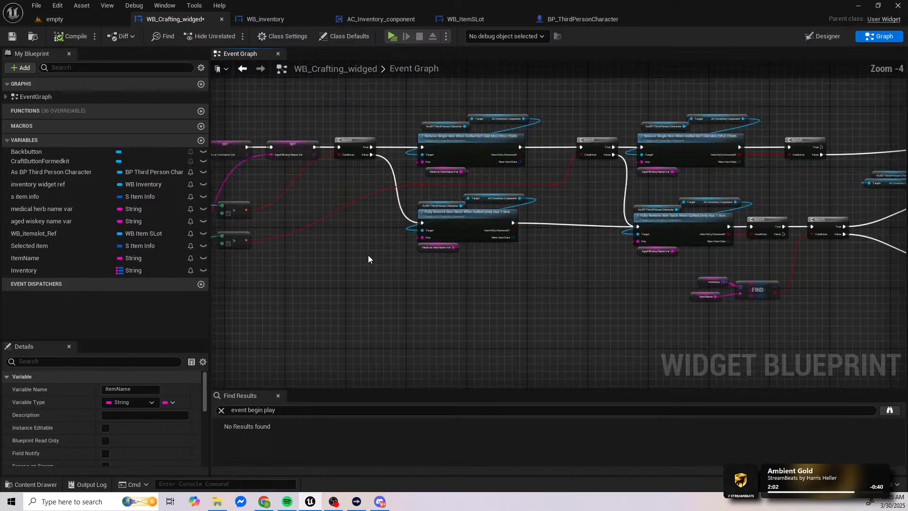
pyautogui.moveTo(392, 216); pyautogui.dragTo(397, 252, button='right')
pyautogui.scroll(-2, 495, 230)
pyautogui.moveTo(525, 226); pyautogui.dragTo(385, 254, button='right')
pyautogui.moveTo(367, 224); pyautogui.dragTo(639, 232, button='right')
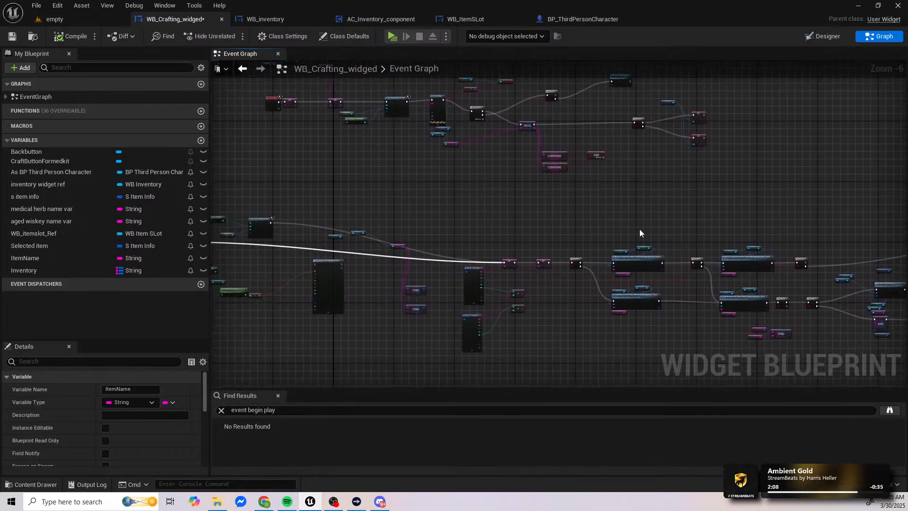
pyautogui.scroll(-3, 634, 203)
pyautogui.moveTo(416, 139); pyautogui.dragTo(870, 306)
pyautogui.moveTo(871, 306); pyautogui.dragTo(626, 307, button='right')
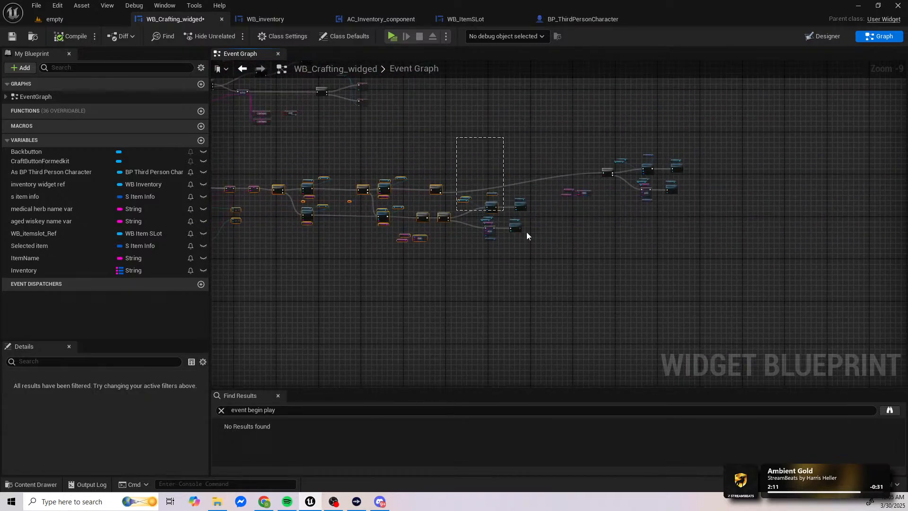
pyautogui.scroll(-3, 543, 279)
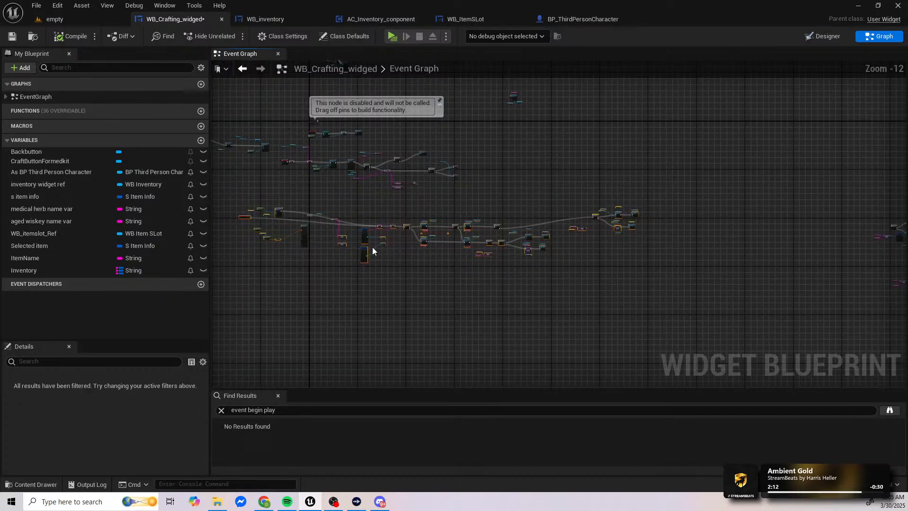
pyautogui.moveTo(365, 260); pyautogui.dragTo(448, 128, button='right')
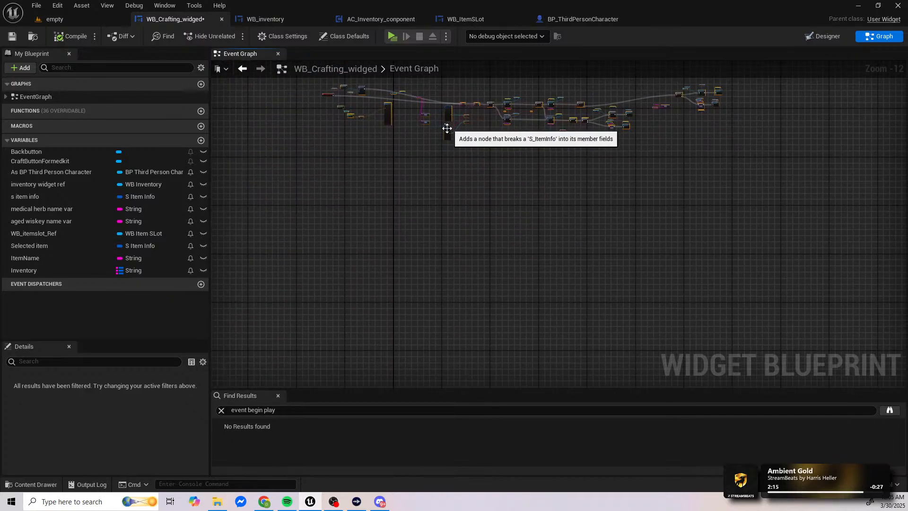
pyautogui.moveTo(447, 128); pyautogui.dragTo(408, 258)
# Step: Delete the unused Spawn Actor node together with the player transform nodes feeding it
pyautogui.scroll(5, 408, 257)
pyautogui.click(385, 191)
pyautogui.moveTo(354, 220); pyautogui.dragTo(484, 208, button='right')
pyautogui.scroll(2, 483, 209)
pyautogui.moveTo(462, 197); pyautogui.dragTo(541, 230)
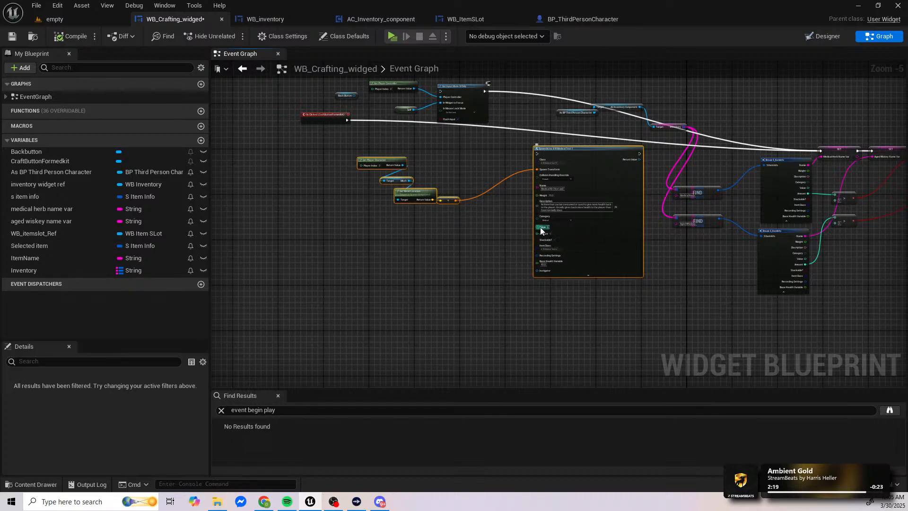
pyautogui.press('Delete')
# Step: Raise the upper row of Remove Single Item nodes and their Branches well above the Fully Remove Item Stack row
pyautogui.moveTo(594, 207); pyautogui.dragTo(334, 220, button='right')
pyautogui.moveTo(602, 201); pyautogui.dragTo(324, 243, button='right')
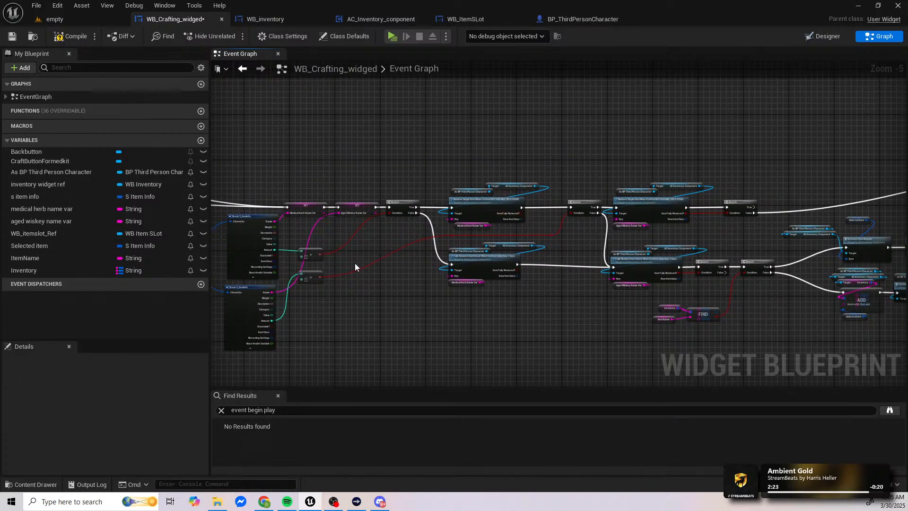
pyautogui.moveTo(520, 212); pyautogui.dragTo(376, 223, button='right')
pyautogui.moveTo(669, 187)
pyautogui.mouseDown(button='right')
pyautogui.moveTo(392, 191)
pyautogui.moveTo(503, 179)
pyautogui.moveTo(430, 174)
pyautogui.mouseUp(button='right')
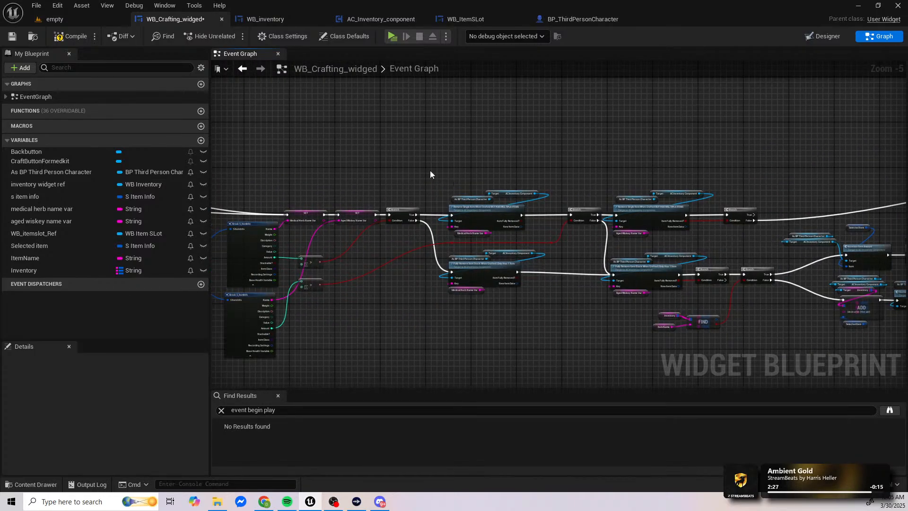
pyautogui.moveTo(428, 178); pyautogui.dragTo(660, 236)
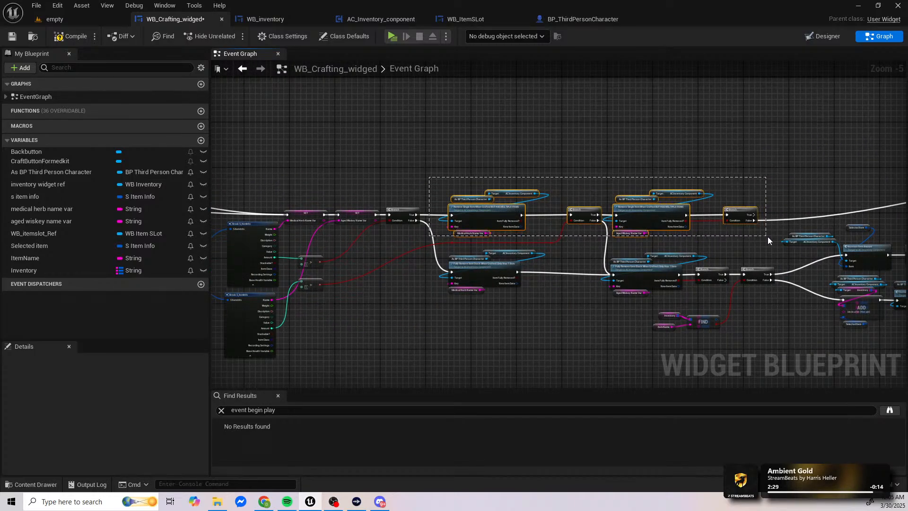
pyautogui.moveTo(768, 236); pyautogui.dragTo(768, 237)
pyautogui.moveTo(768, 237); pyautogui.dragTo(492, 231, button='right')
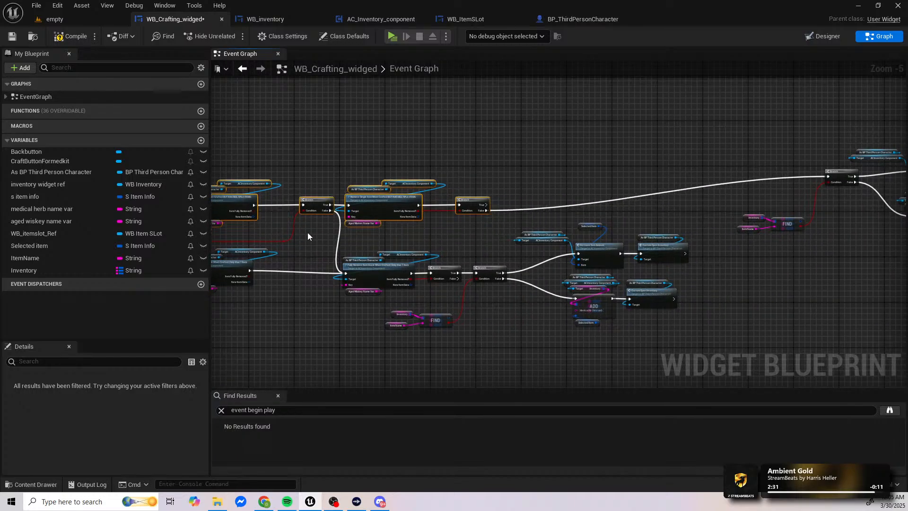
pyautogui.press('Up')
pyautogui.press('Up')
pyautogui.press('Up')
pyautogui.press('Up')
pyautogui.press('Up')
pyautogui.press('Up')
pyautogui.press('Up')
pyautogui.press('Up')
pyautogui.press('Up')
pyautogui.press('Up')
pyautogui.press('Up')
pyautogui.press('Up')
pyautogui.press('Up')
pyautogui.press('Up')
pyautogui.press('Up')
pyautogui.press('Up')
pyautogui.press('Up')
pyautogui.press('Up')
pyautogui.press('Up')
pyautogui.press('Up')
pyautogui.moveTo(345, 215); pyautogui.dragTo(469, 215, button='right')
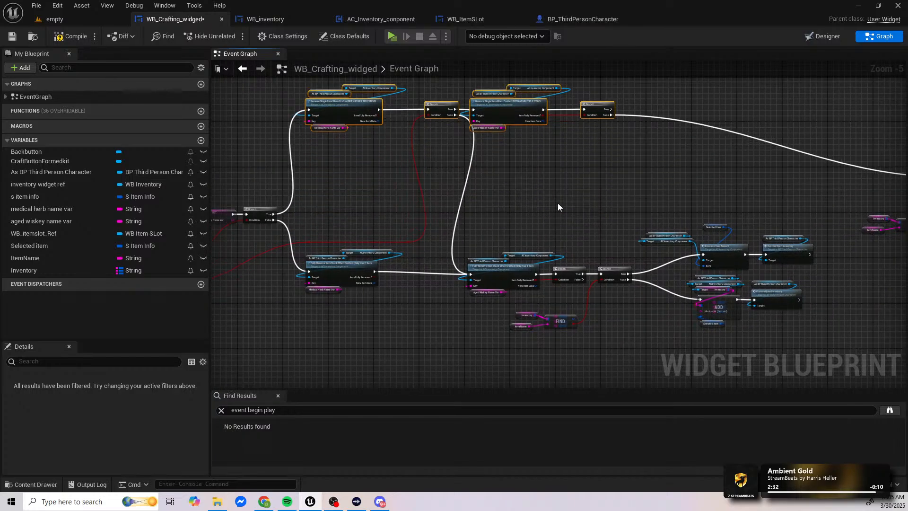
# Step: Raise the upper row's end group, with its Find, Branch and Add nodes, level with the relocated Remove Single Item row
pyautogui.moveTo(558, 207); pyautogui.dragTo(421, 243, button='right')
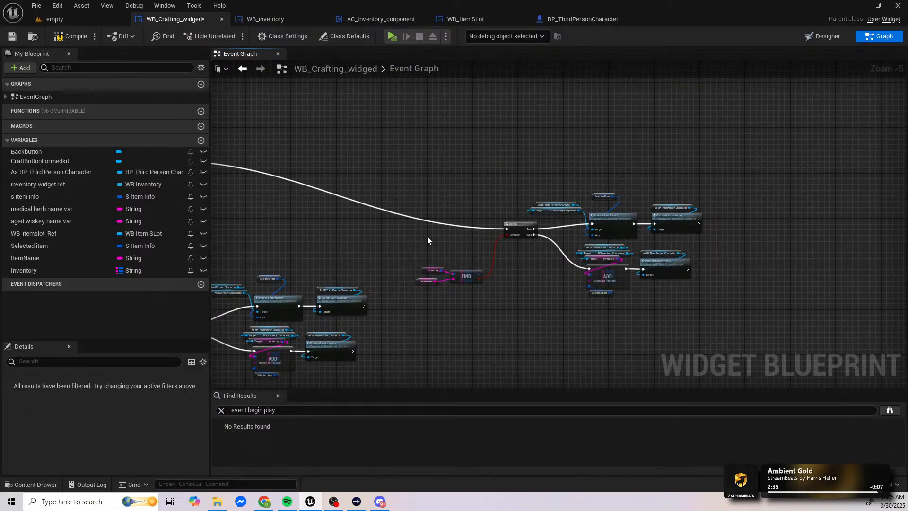
pyautogui.moveTo(413, 176); pyautogui.dragTo(726, 322)
pyautogui.press('Up')
pyautogui.press('Up')
pyautogui.press('Up')
pyautogui.press('Up')
pyautogui.press('Up')
pyautogui.press('Up')
pyautogui.press('Up')
pyautogui.press('Left')
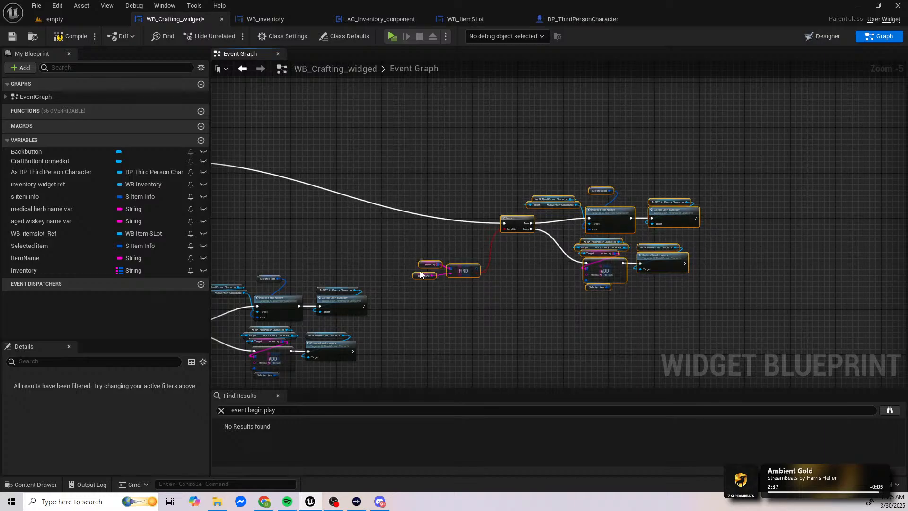
pyautogui.press('Up')
pyautogui.press('Up')
pyautogui.press('Up')
pyautogui.press('Up')
pyautogui.press('Up')
pyautogui.press('Up')
pyautogui.press('Up')
pyautogui.press('Up')
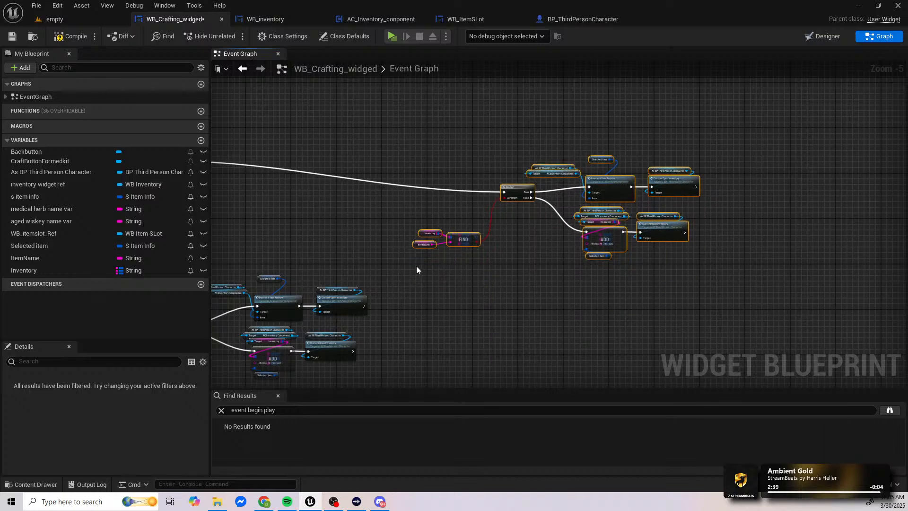
pyautogui.press('Up')
pyautogui.press('Up')
pyautogui.press('Up')
pyautogui.press('Up')
pyautogui.press('Up')
pyautogui.press('Up')
pyautogui.press('Up')
pyautogui.press('Up')
pyautogui.press('Up')
# Step: Bring the upper row's end group closer to the row's last Branch, placing it slightly above and to the right of it
pyautogui.moveTo(402, 262); pyautogui.dragTo(711, 265, button='right')
pyautogui.press('Left')
pyautogui.press('Left')
pyautogui.press('Left')
pyautogui.press('Left')
pyautogui.press('Left')
pyautogui.press('Left')
pyautogui.press('Left')
pyautogui.press('Left')
pyautogui.press('Left')
pyautogui.press('Left')
pyautogui.press('Left')
pyautogui.press('Left')
pyautogui.press('Left')
pyautogui.press('Left')
pyautogui.press('Left')
pyautogui.press('Left')
pyautogui.press('Left')
pyautogui.press('Left')
pyautogui.press('Left')
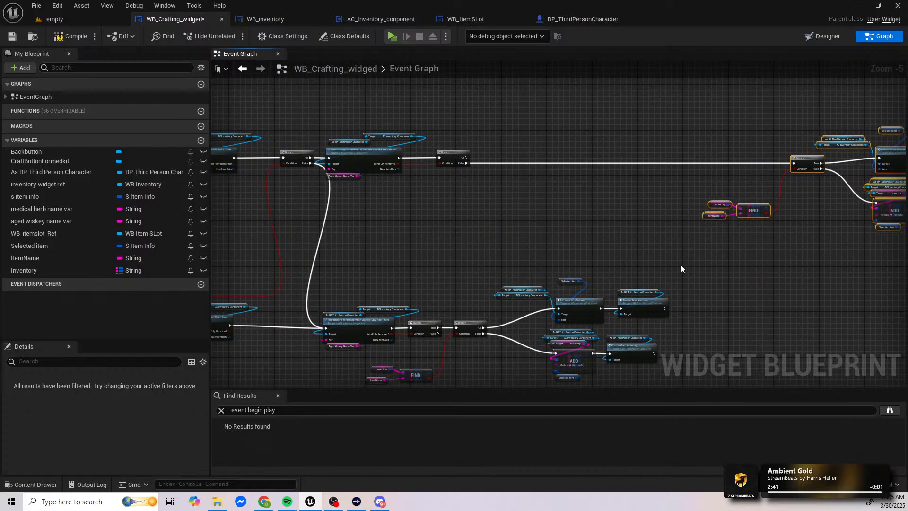
pyautogui.press('Left')
pyautogui.press('Left')
pyautogui.press('Left')
pyautogui.press('Left')
pyautogui.press('Left')
pyautogui.press('Left')
pyautogui.press('Left')
pyautogui.press('Left')
pyautogui.press('Left')
pyautogui.press('Left')
pyautogui.press('Left')
pyautogui.press('Left')
pyautogui.press('Left')
pyautogui.press('Left')
pyautogui.press('Left')
pyautogui.press('Left')
pyautogui.press('Left')
pyautogui.press('Left')
pyautogui.press('Left')
pyautogui.press('Left')
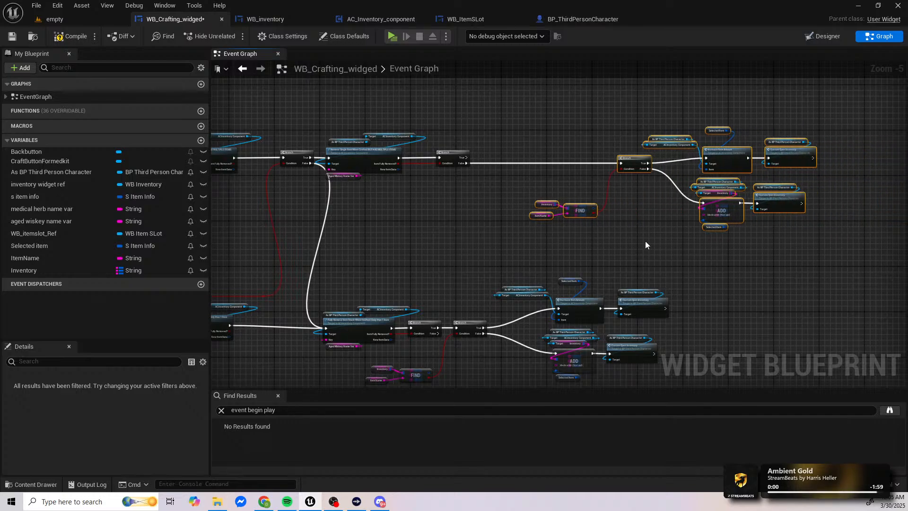
pyautogui.press('Left')
pyautogui.press('Left')
pyautogui.press('Left')
pyautogui.press('Left')
pyautogui.press('Left')
pyautogui.press('Left')
pyautogui.press('Left')
pyautogui.press('Left')
pyautogui.press('Left')
pyautogui.press('Left')
pyautogui.press('Left')
pyautogui.press('Left')
pyautogui.press('Left')
pyautogui.press('Left')
pyautogui.press('Left')
pyautogui.press('Left')
pyautogui.press('Left')
pyautogui.press('Left')
pyautogui.moveTo(643, 238); pyautogui.dragTo(530, 285, button='right')
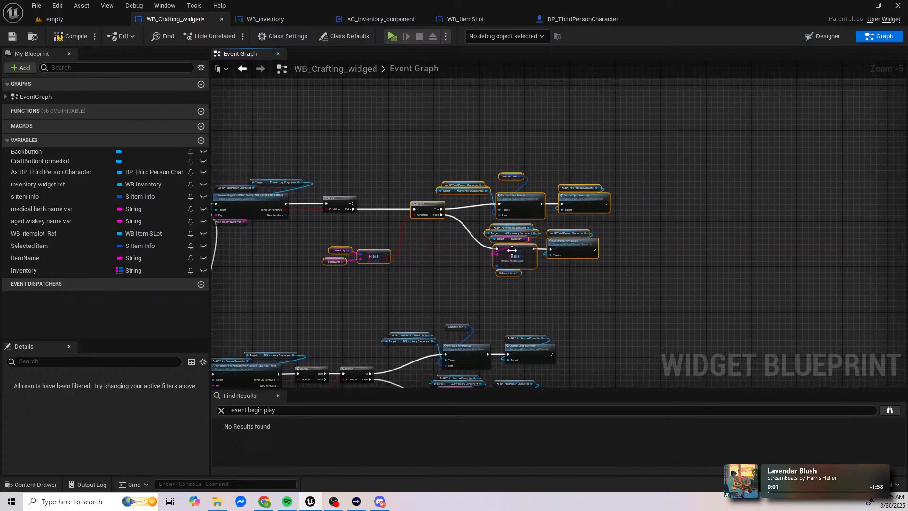
pyautogui.moveTo(512, 246); pyautogui.dragTo(589, 215)
pyautogui.click(512, 271)
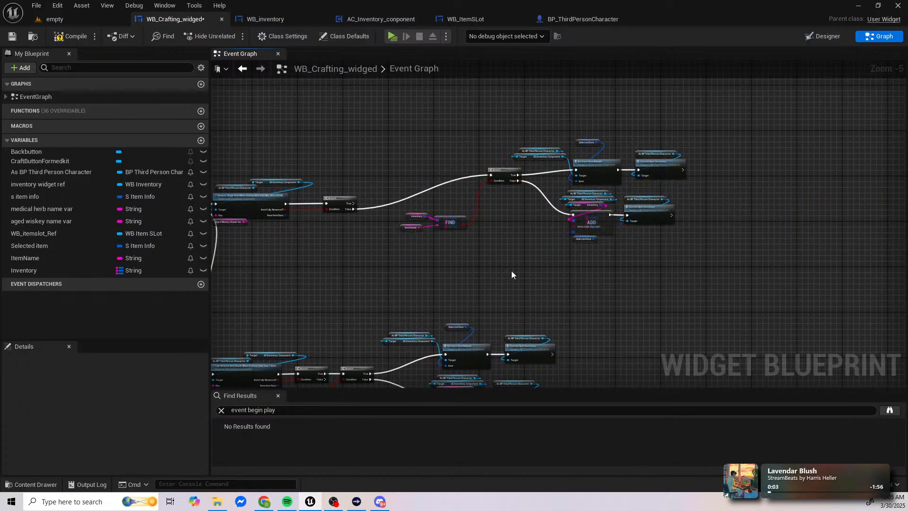
# Step: Move the nodes fed by the lower row's last Branch to the right, leaving a wider gap after that Branch
pyautogui.moveTo(471, 288); pyautogui.dragTo(500, 168, button='right')
pyautogui.moveTo(427, 194); pyautogui.dragTo(603, 325)
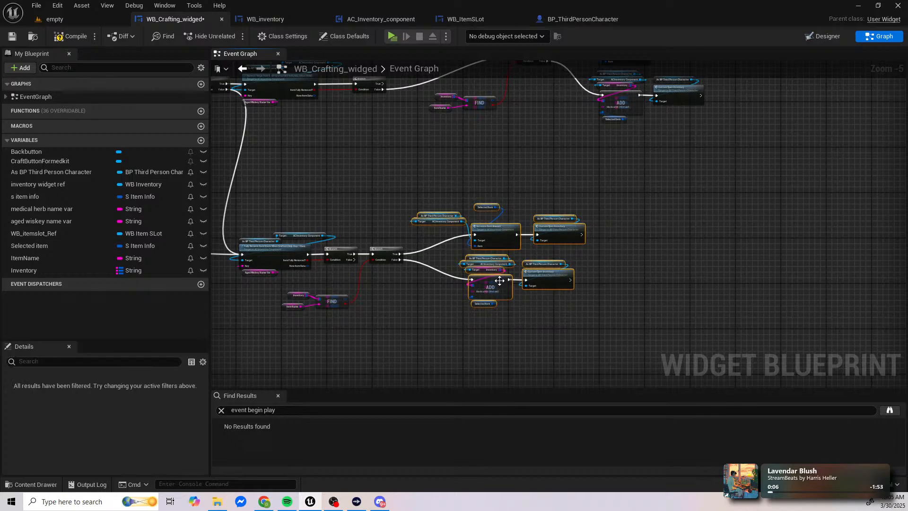
pyautogui.moveTo(502, 288); pyautogui.dragTo(577, 288)
pyautogui.moveTo(480, 285); pyautogui.dragTo(614, 262, button='right')
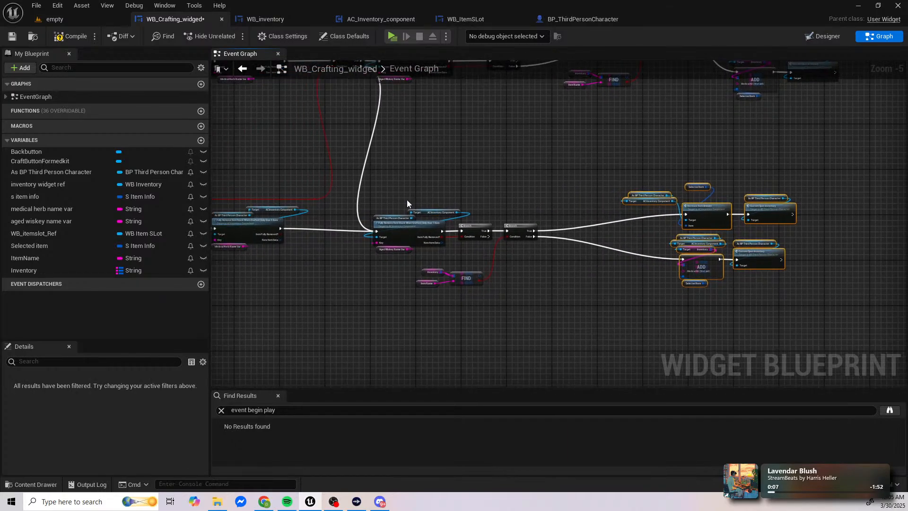
# Step: Move the aged whiskey Fully Remove Item Stack node and everything following it down and to the right of the crafting logic
pyautogui.moveTo(376, 185); pyautogui.dragTo(814, 328)
pyautogui.press('Down')
pyautogui.press('Down')
pyautogui.press('Down')
pyautogui.press('Down')
pyautogui.press('Down')
pyautogui.press('Down')
pyautogui.press('Down')
pyautogui.press('Down')
pyautogui.press('Down')
pyautogui.press('Down')
pyautogui.press('Down')
pyautogui.press('Down')
pyautogui.press('Down')
pyautogui.press('Down')
pyautogui.press('Down')
pyautogui.press('Down')
pyautogui.press('Down')
pyautogui.press('Down')
pyautogui.press('Down')
pyautogui.press('Down')
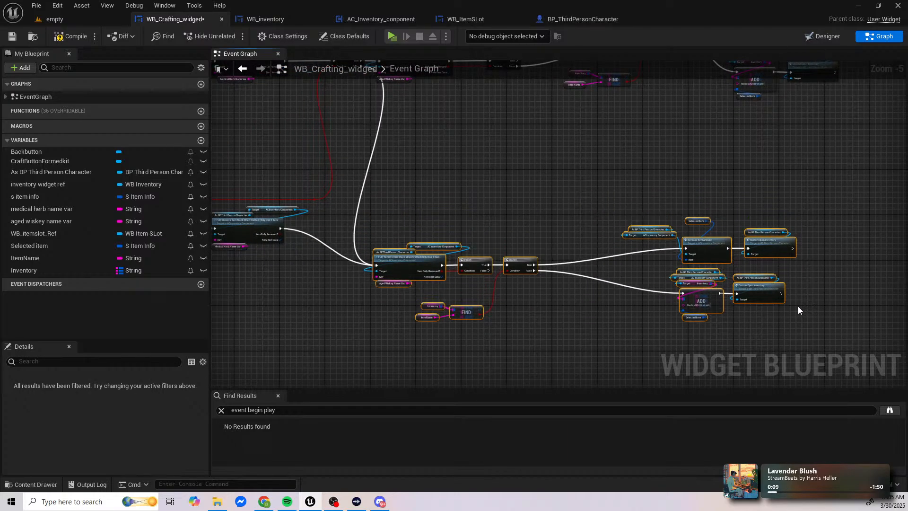
pyautogui.press('Down')
pyautogui.press('Down')
pyautogui.press('Down')
pyautogui.press('Down')
pyautogui.press('Down')
pyautogui.moveTo(840, 273); pyautogui.dragTo(637, 165, button='right')
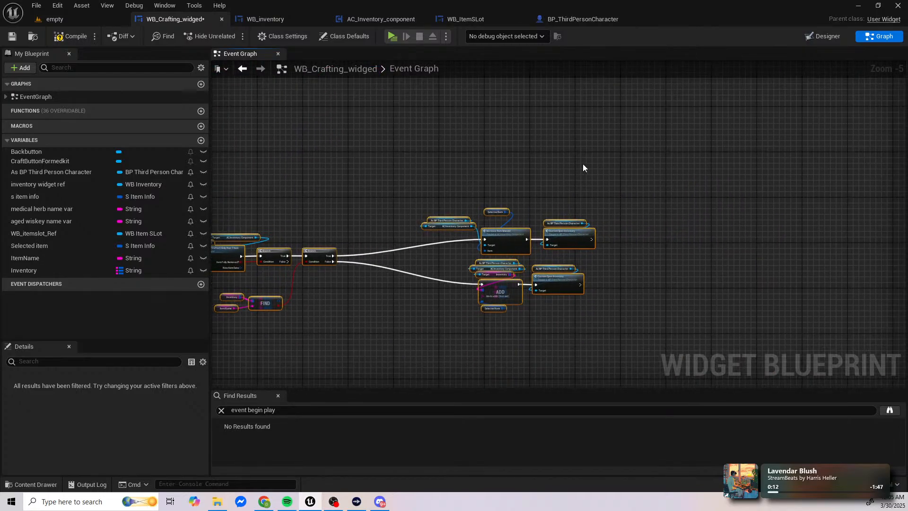
pyautogui.press('Right')
pyautogui.press('Right')
pyautogui.press('Right')
pyautogui.press('Right')
pyautogui.press('Right')
pyautogui.press('Right')
pyautogui.press('Right')
pyautogui.press('Right')
pyautogui.press('Right')
pyautogui.press('Right')
pyautogui.press('Right')
pyautogui.press('Right')
pyautogui.press('Right')
pyautogui.press('Right')
pyautogui.press('Right')
pyautogui.press('Right')
pyautogui.press('Right')
pyautogui.press('Right')
pyautogui.press('Right')
pyautogui.press('Right')
pyautogui.press('Right')
pyautogui.press('Right')
pyautogui.press('Right')
pyautogui.press('Right')
pyautogui.press('Right')
pyautogui.press('Right')
pyautogui.press('Right')
pyautogui.press('Right')
pyautogui.press('Right')
pyautogui.press('Right')
pyautogui.press('Right')
pyautogui.press('Right')
pyautogui.press('Right')
pyautogui.press('Right')
pyautogui.press('Right')
pyautogui.press('Right')
pyautogui.press('Right')
pyautogui.press('Right')
pyautogui.press('Right')
pyautogui.press('Right')
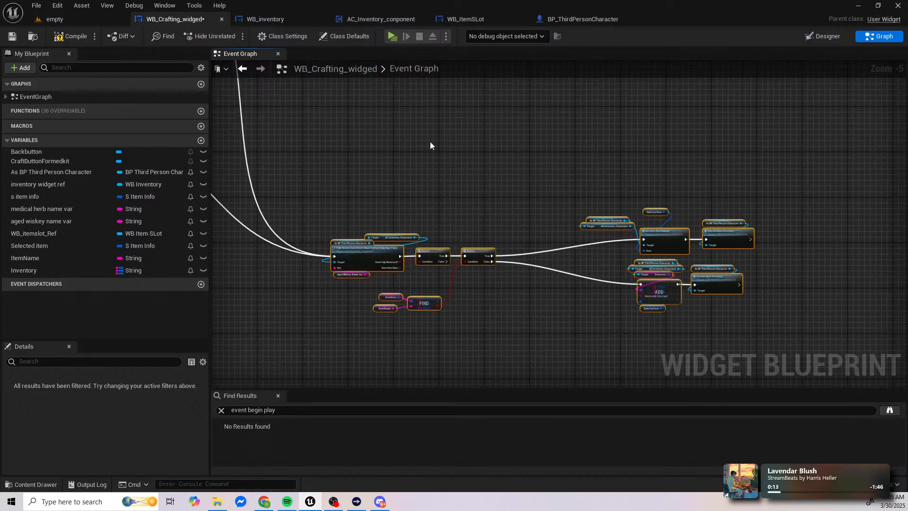
# Step: Place the medical herb Fully Remove Item Stack node and its inputs just before the relocated aged whiskey node, on the same level
pyautogui.moveTo(433, 140); pyautogui.dragTo(675, 388, button='right')
pyautogui.moveTo(538, 258); pyautogui.dragTo(762, 219, button='right')
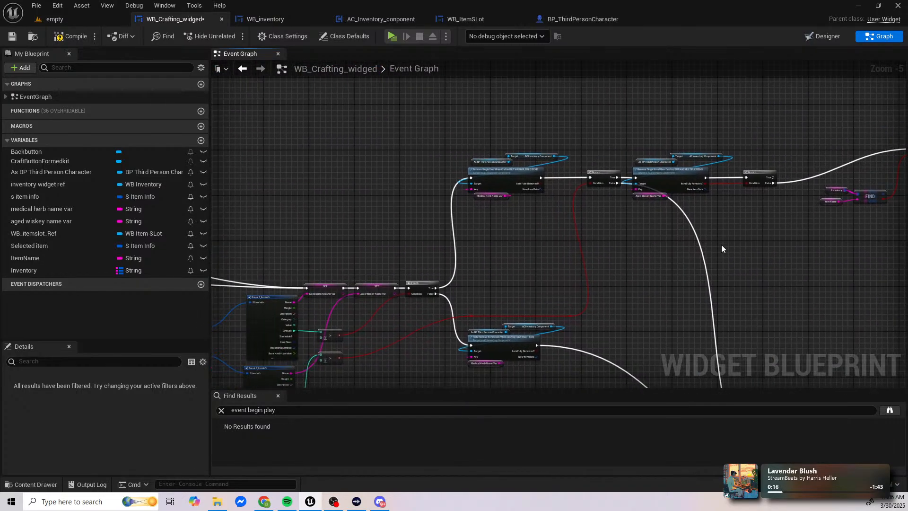
pyautogui.moveTo(615, 297); pyautogui.dragTo(591, 198, button='right')
pyautogui.moveTo(505, 202); pyautogui.dragTo(452, 120, button='right')
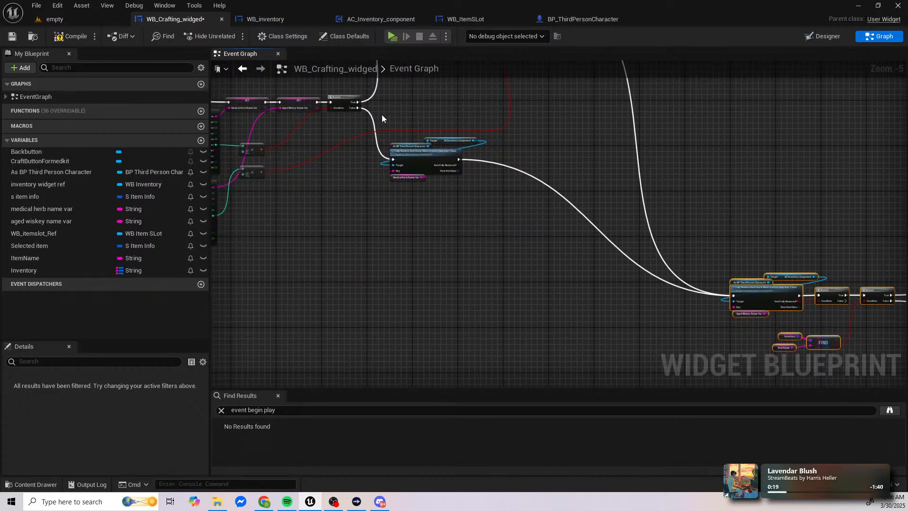
pyautogui.moveTo(427, 161); pyautogui.dragTo(586, 296)
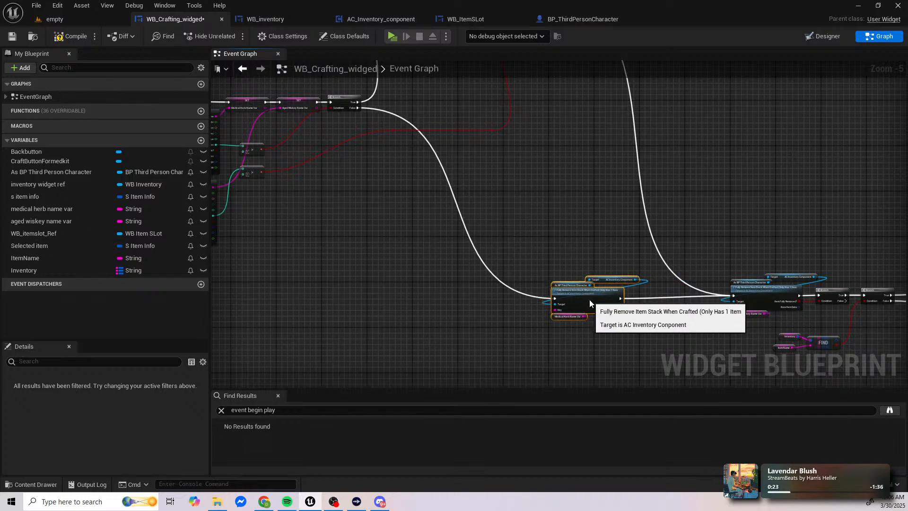
pyautogui.moveTo(672, 234); pyautogui.dragTo(372, 199, button='right')
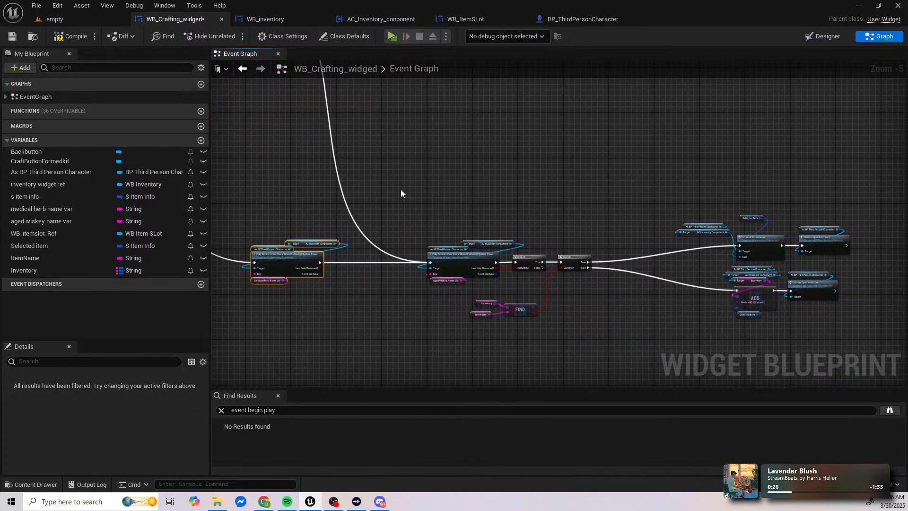
# Step: Move the upper row's Find node with its Inventory and Item Name inputs directly below the end group's Branch
pyautogui.click(401, 191)
pyautogui.moveTo(331, 109); pyautogui.dragTo(528, 230, button='right')
pyautogui.moveTo(733, 227); pyautogui.dragTo(393, 237, button='right')
pyautogui.moveTo(400, 202); pyautogui.dragTo(446, 216)
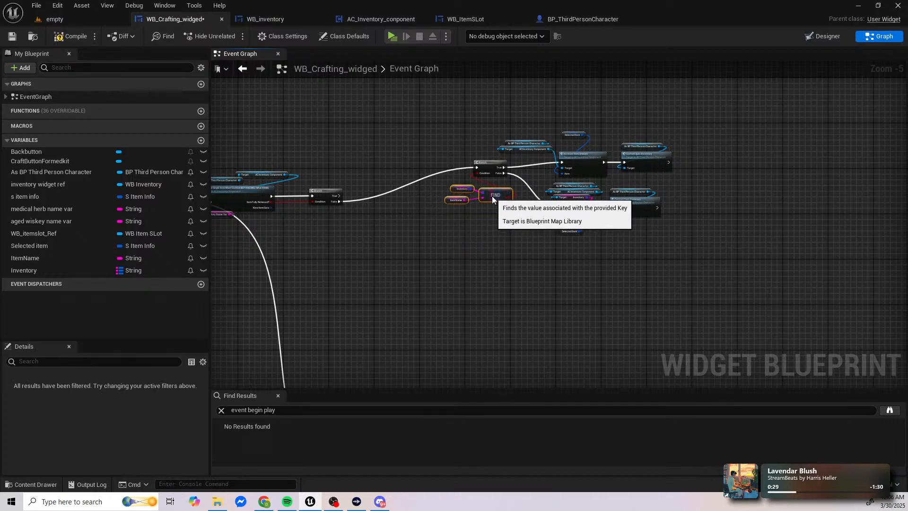
# Step: Examine the crafting logic from the Find nodes and amount comparisons through the first Branch to the Remove Single Item nodes
pyautogui.moveTo(374, 205); pyautogui.dragTo(617, 253, button='right')
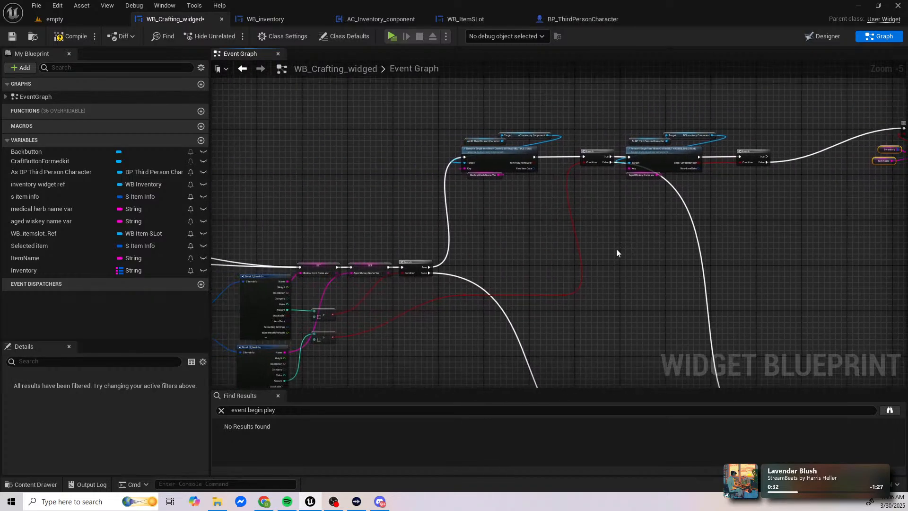
pyautogui.moveTo(567, 293); pyautogui.dragTo(504, 238, button='right')
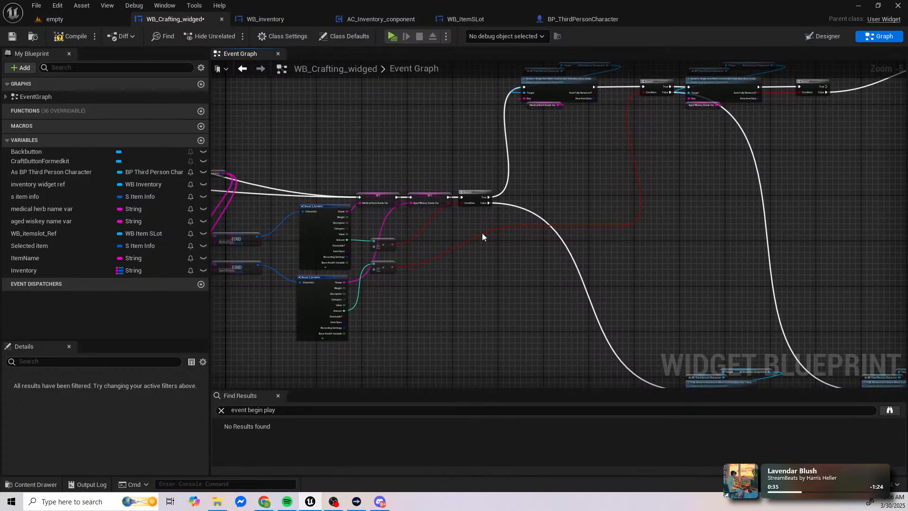
pyautogui.scroll(2, 447, 221)
pyautogui.scroll(-1, 410, 260)
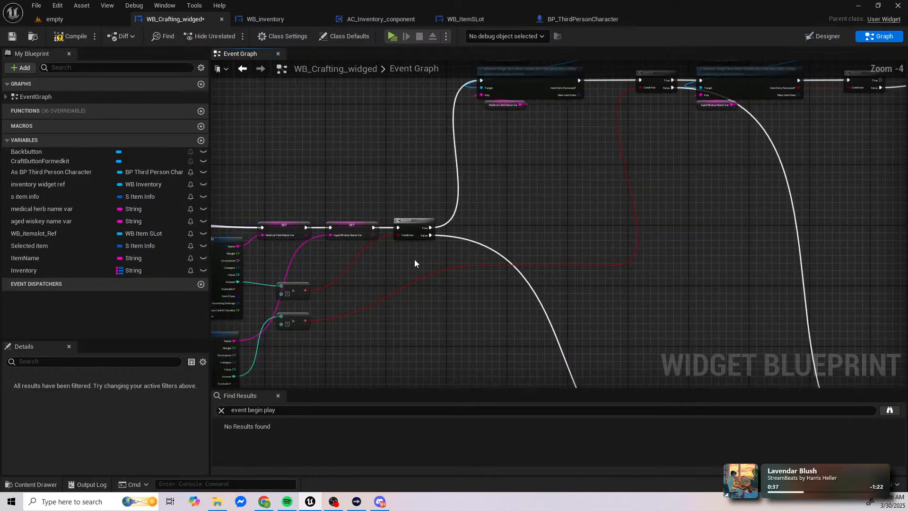
pyautogui.moveTo(469, 251); pyautogui.dragTo(441, 264, button='right')
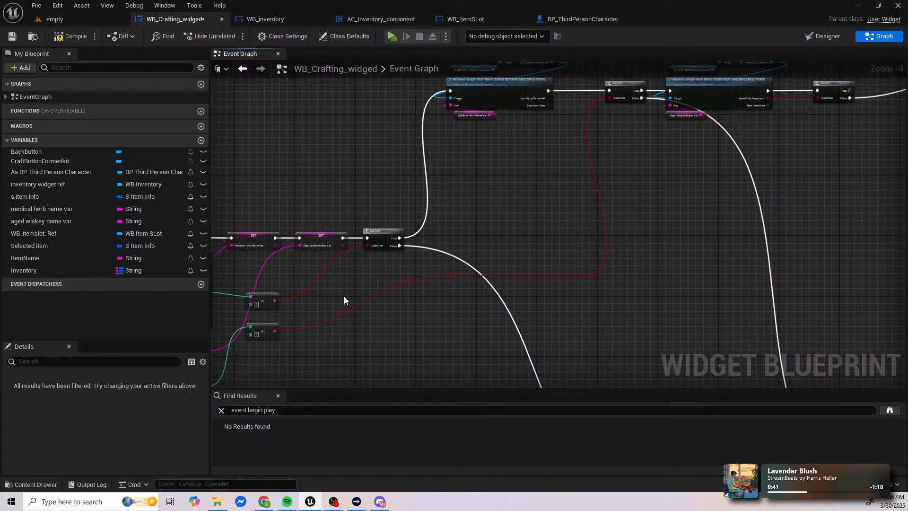
pyautogui.moveTo(344, 296); pyautogui.dragTo(552, 287, button='right')
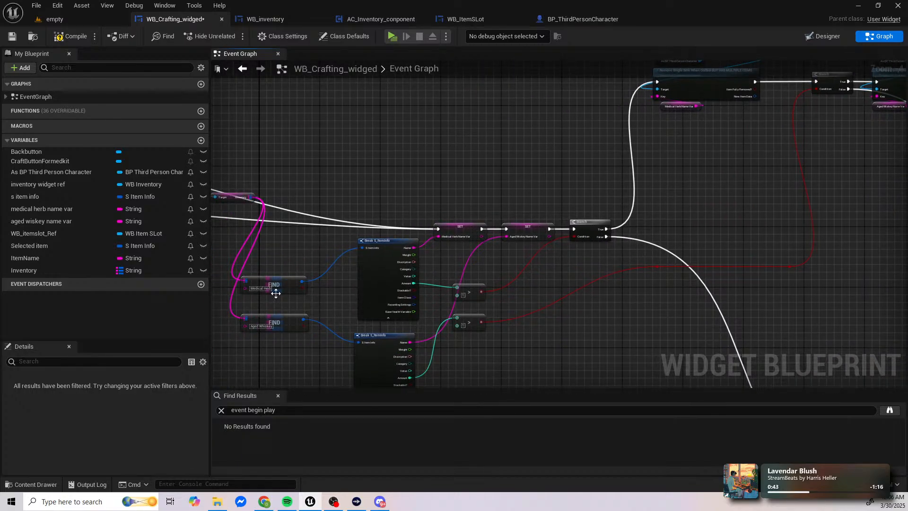
pyautogui.moveTo(714, 73); pyautogui.dragTo(490, 131, button='right')
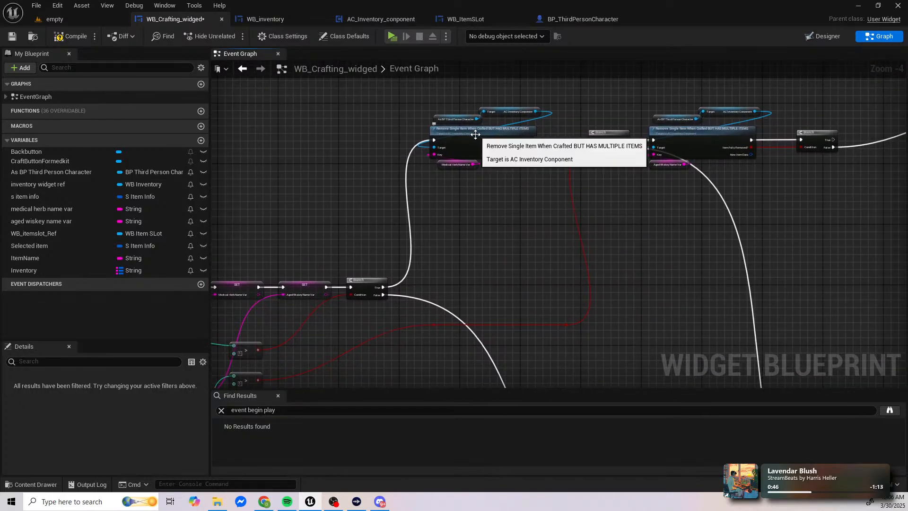
# Step: Examine the upper row's medical herb and aged whiskey Remove Single Item nodes, their Branches and the execution wires between them
pyautogui.scroll(3, 491, 157)
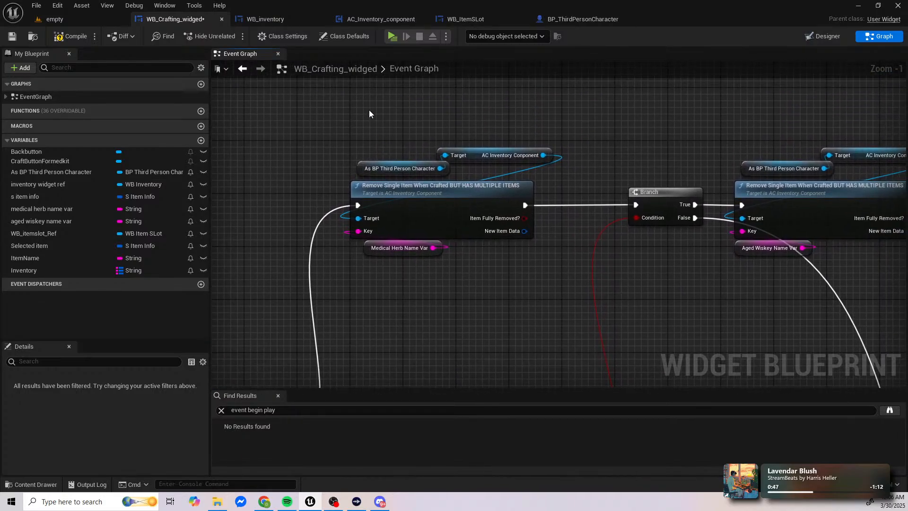
pyautogui.moveTo(370, 111); pyautogui.dragTo(481, 261)
pyautogui.scroll(-3, 384, 239)
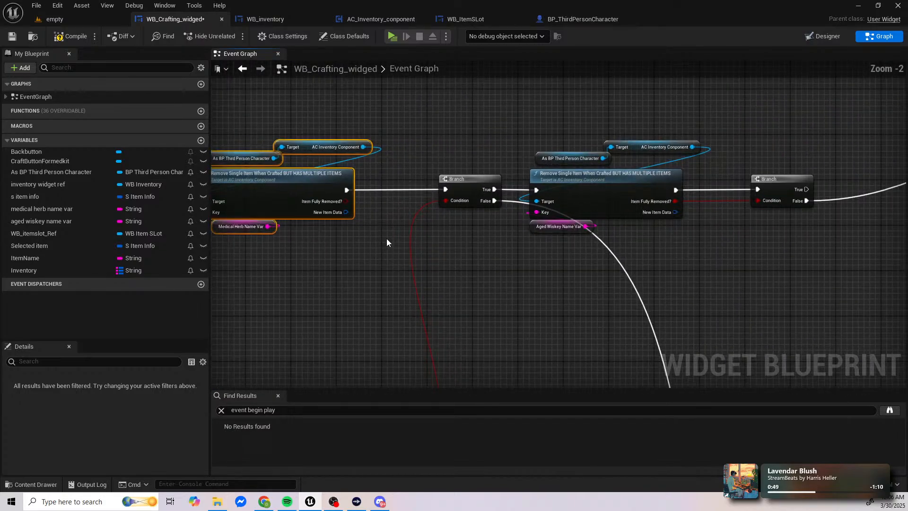
pyautogui.scroll(-1, 517, 235)
pyautogui.moveTo(517, 235); pyautogui.dragTo(465, 247, button='right')
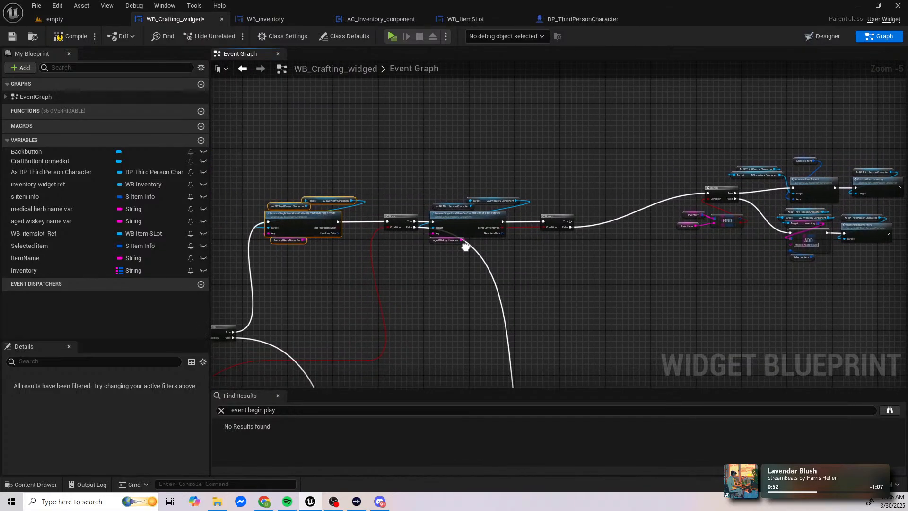
pyautogui.click(321, 221)
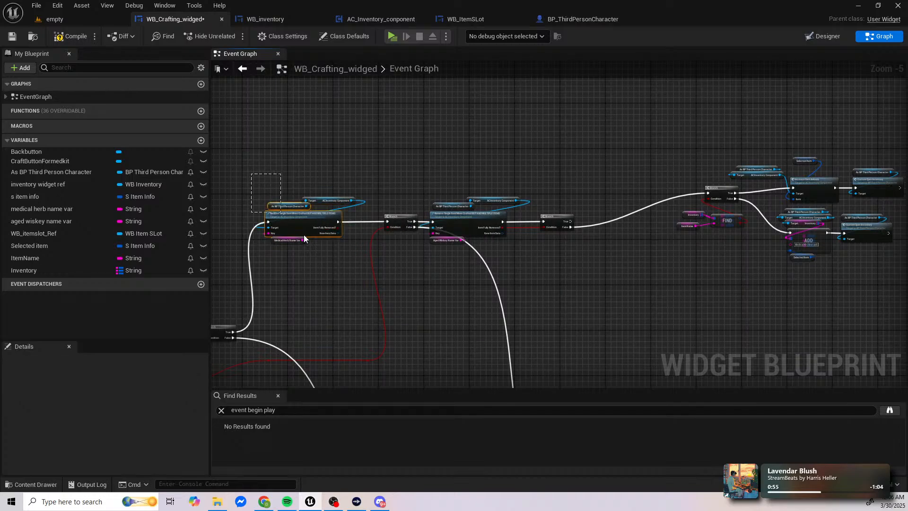
pyautogui.moveTo(336, 242); pyautogui.dragTo(304, 239, button='right')
pyautogui.scroll(-1, 304, 239)
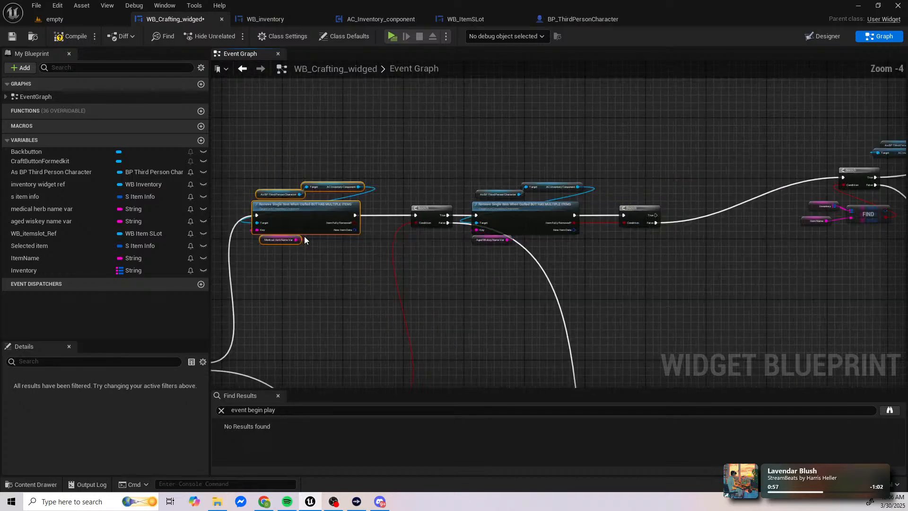
pyautogui.moveTo(399, 243); pyautogui.dragTo(703, 182, button='right')
pyautogui.scroll(3, 373, 240)
pyautogui.scroll(-2, 373, 240)
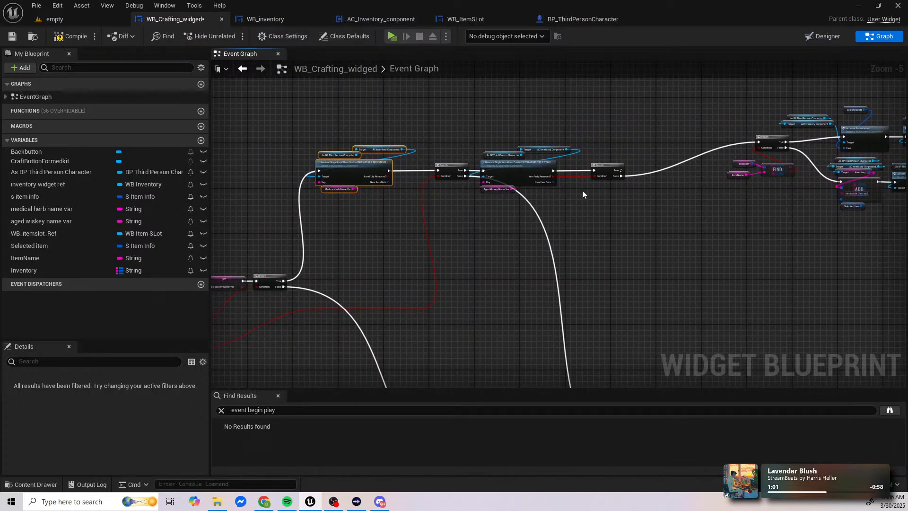
pyautogui.moveTo(583, 190); pyautogui.dragTo(590, 170, button='right')
pyautogui.scroll(3, 377, 170)
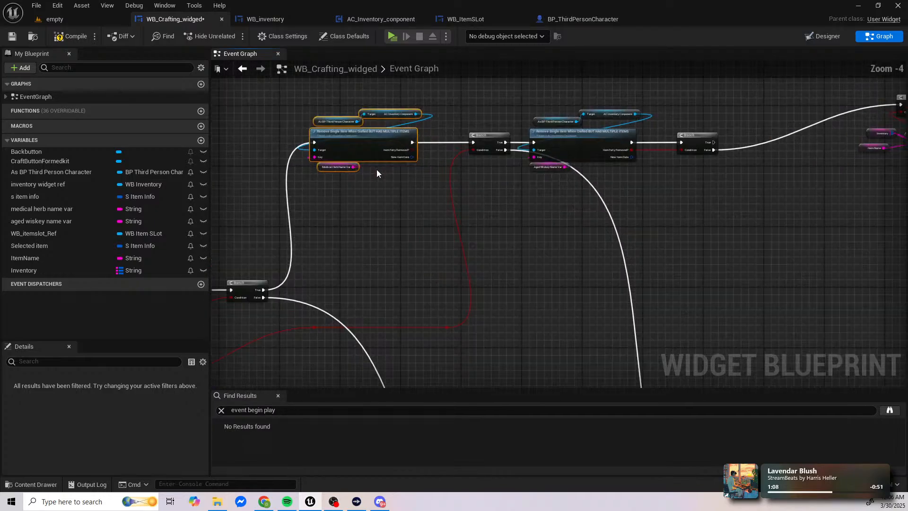
pyautogui.moveTo(379, 170); pyautogui.dragTo(430, 217, button='right')
pyautogui.moveTo(484, 207)
pyautogui.mouseDown(button='right')
pyautogui.moveTo(550, 184)
pyautogui.moveTo(476, 196)
pyautogui.mouseUp(button='right')
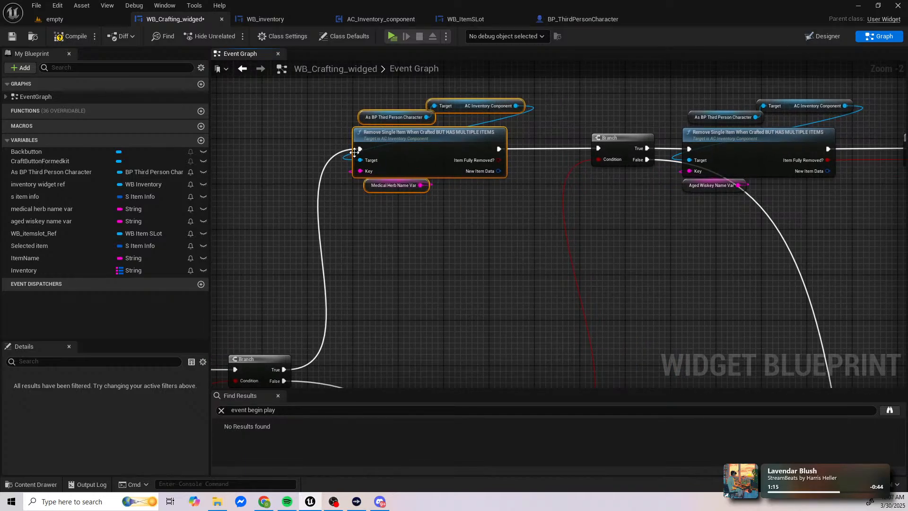
# Step: Reroute the first Branch's True execution wire from the medical herb Remove Single Item node directly to the second Branch
pyautogui.keyDown('ctrl'); pyautogui.moveTo(360, 149); pyautogui.dragTo(598, 148); pyautogui.keyUp('ctrl')
pyautogui.moveTo(403, 308); pyautogui.dragTo(334, 293, button='right')
pyautogui.moveTo(546, 175); pyautogui.dragTo(298, 202, button='right')
pyautogui.moveTo(365, 190); pyautogui.dragTo(283, 199, button='right')
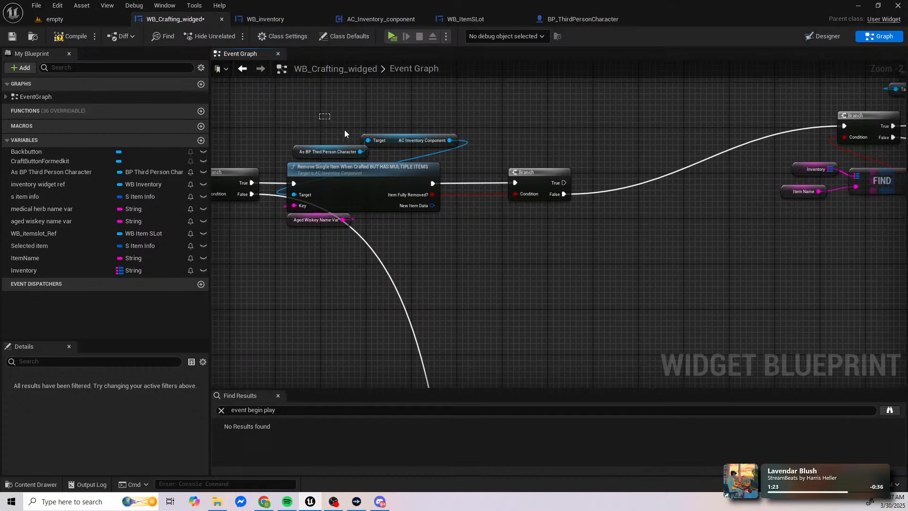
# Step: Shift the aged whiskey Remove Single Item node and its inputs to the right, with its following Branch placed close behind it
pyautogui.moveTo(318, 116); pyautogui.dragTo(544, 214)
pyautogui.moveTo(344, 185); pyautogui.dragTo(428, 184)
pyautogui.moveTo(636, 177); pyautogui.dragTo(413, 184, button='right')
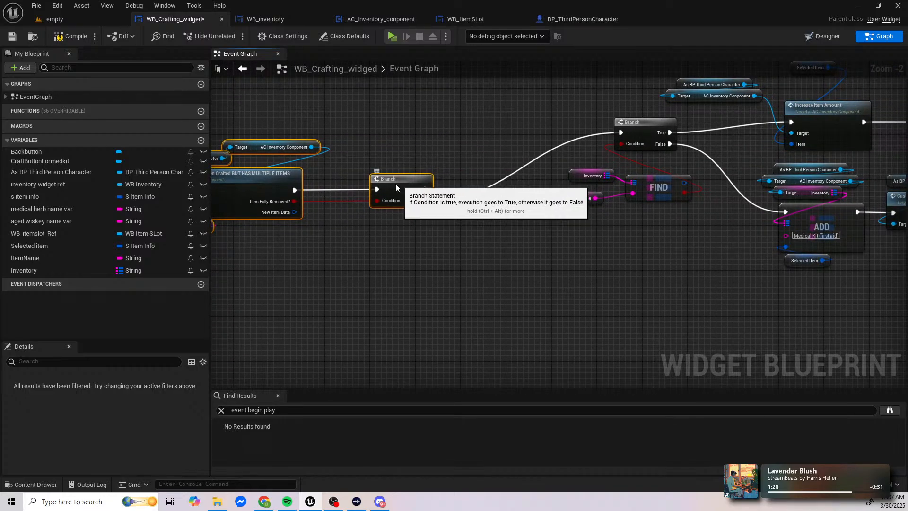
pyautogui.moveTo(396, 184)
pyautogui.mouseDown()
pyautogui.moveTo(384, 183)
pyautogui.moveTo(459, 183)
pyautogui.moveTo(391, 179)
pyautogui.mouseUp()
pyautogui.click(458, 167)
pyautogui.moveTo(339, 216); pyautogui.dragTo(553, 211, button='right')
pyautogui.scroll(-3, 552, 211)
pyautogui.moveTo(453, 215); pyautogui.dragTo(531, 217, button='right')
pyautogui.scroll(2, 410, 230)
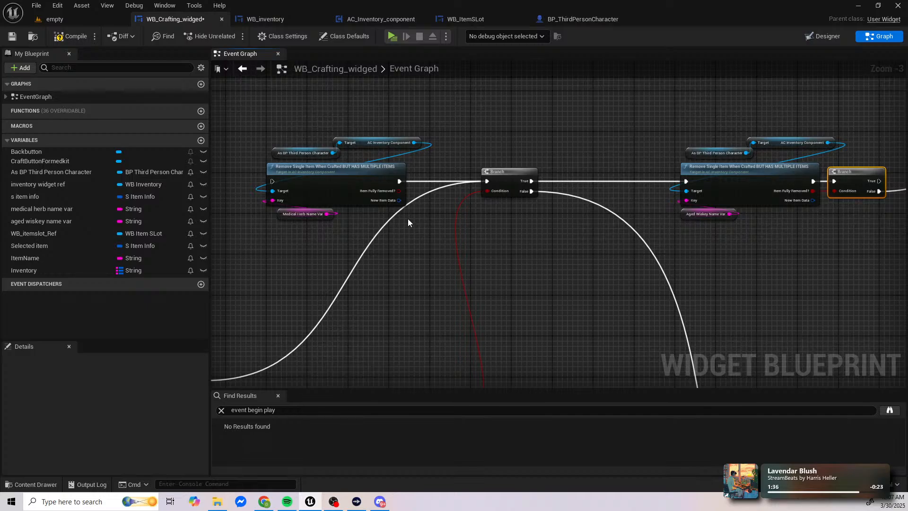
# Step: Move the aged whiskey Remove Single Item group and its trailing Branch farther right to open a gap after the second Branch
pyautogui.moveTo(273, 110); pyautogui.dragTo(381, 220)
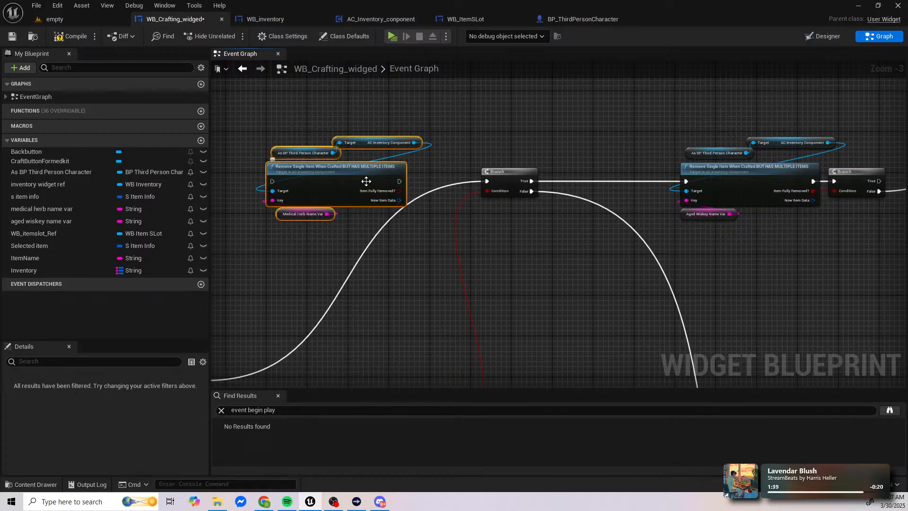
pyautogui.moveTo(295, 176)
pyautogui.mouseDown()
pyautogui.moveTo(518, 176)
pyautogui.moveTo(300, 176)
pyautogui.mouseUp()
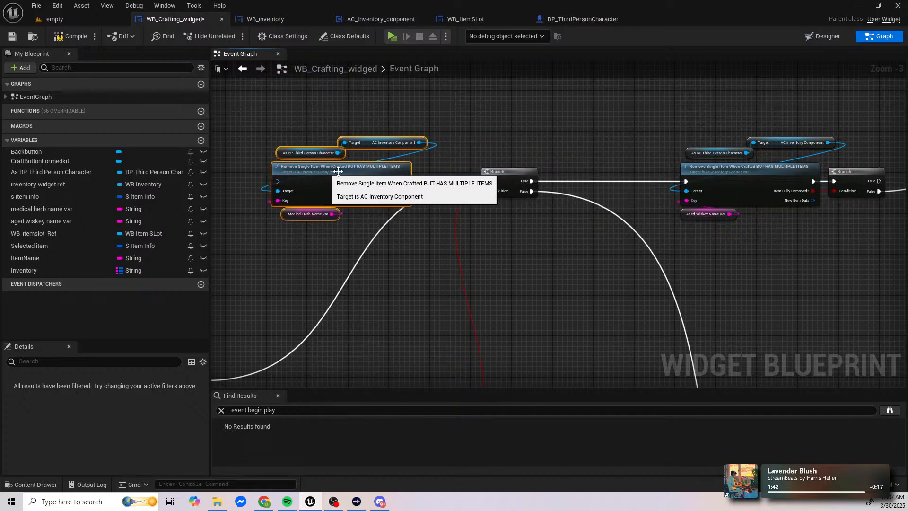
pyautogui.moveTo(513, 190); pyautogui.dragTo(230, 183, button='right')
pyautogui.moveTo(380, 118); pyautogui.dragTo(563, 216)
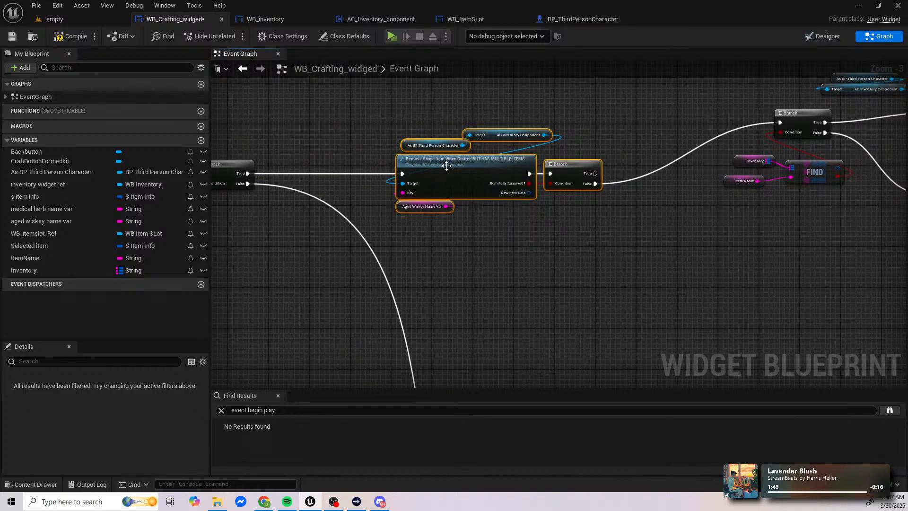
pyautogui.moveTo(447, 166); pyautogui.dragTo(771, 166)
pyautogui.click(422, 171)
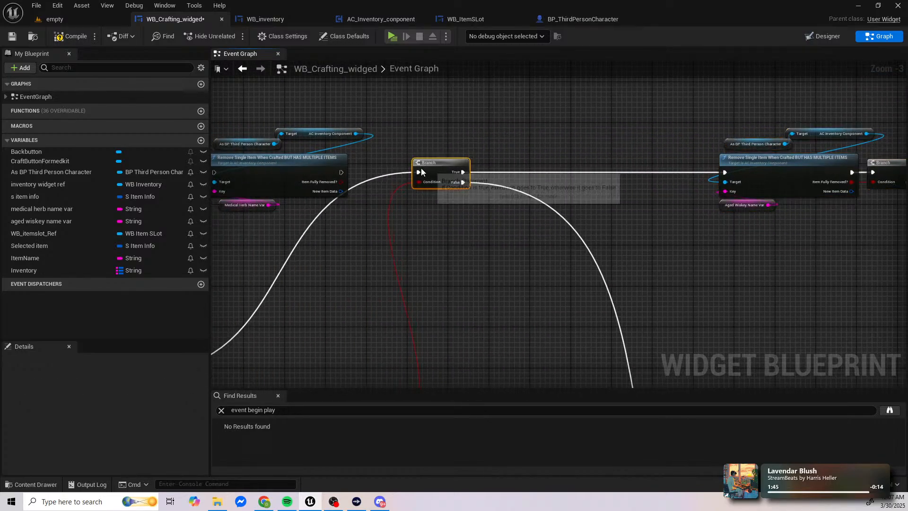
# Step: Place the medical herb Remove Single Item node and its inputs between the second Branch and the aged whiskey node
pyautogui.moveTo(233, 113); pyautogui.dragTo(334, 209)
pyautogui.moveTo(334, 209); pyautogui.dragTo(449, 208, button='right')
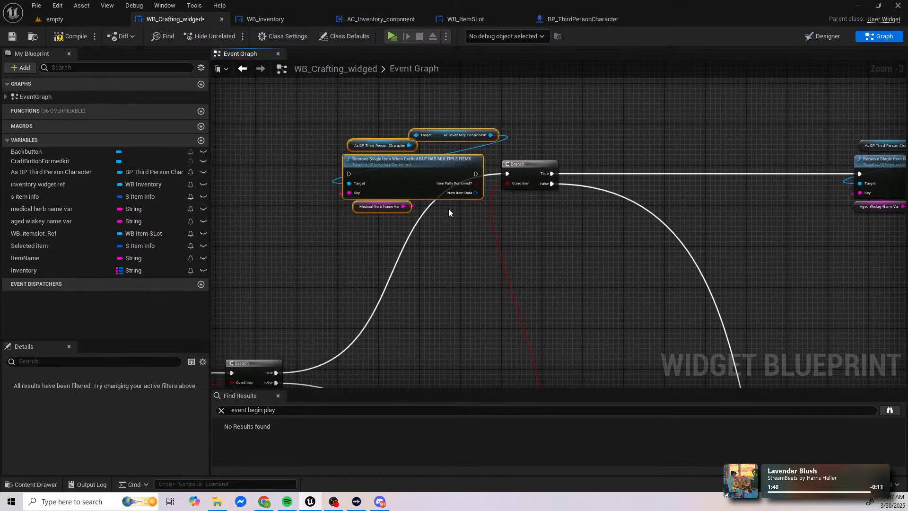
pyautogui.moveTo(415, 164); pyautogui.dragTo(715, 166)
pyautogui.moveTo(656, 177); pyautogui.dragTo(417, 180, button='right')
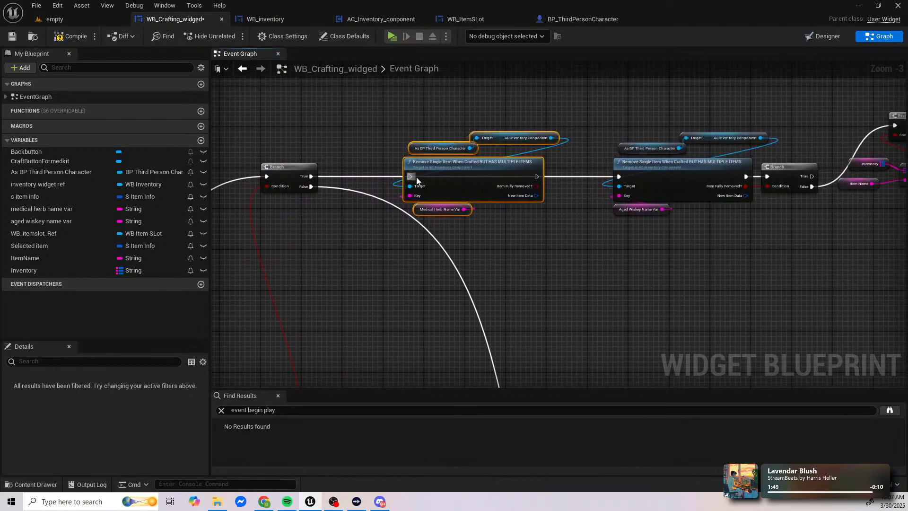
# Step: Connect the second Branch's True output to the medical herb Remove Single Item node, and that node's execution output to the aged whiskey node
pyautogui.moveTo(537, 177); pyautogui.dragTo(628, 180)
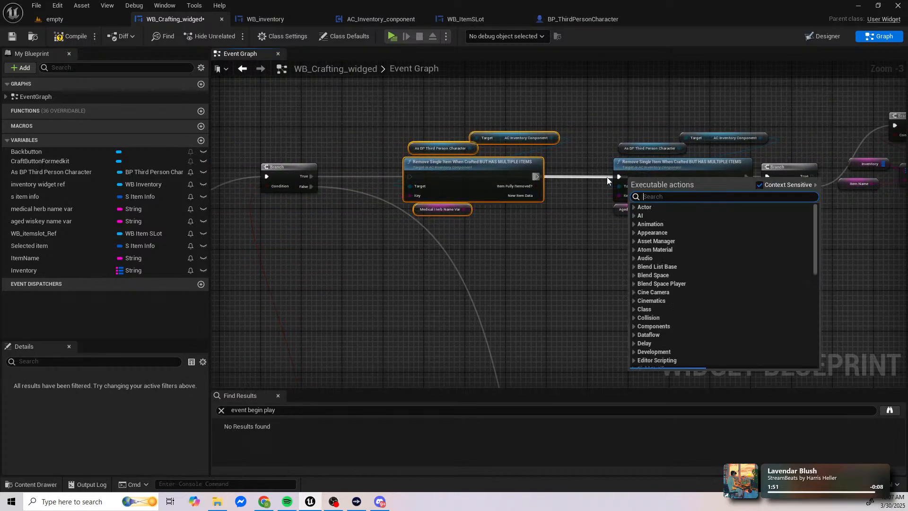
pyautogui.moveTo(530, 178); pyautogui.dragTo(620, 179)
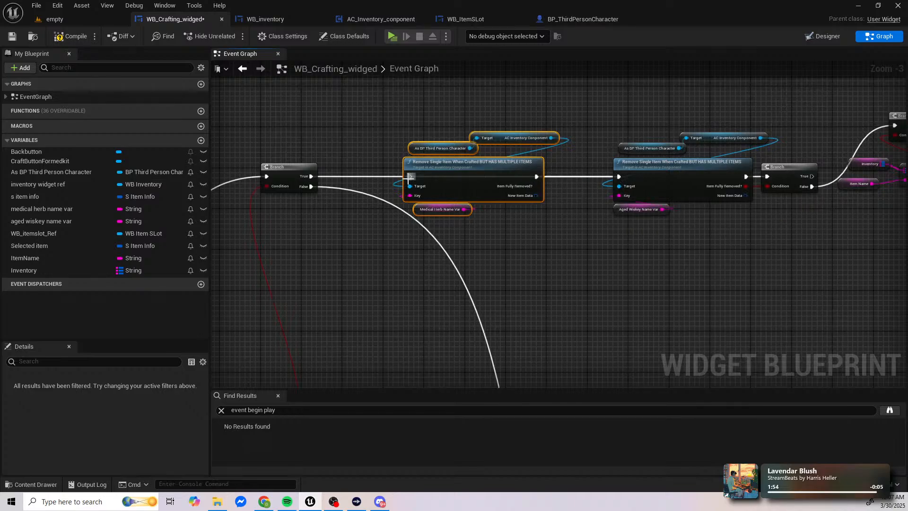
pyautogui.moveTo(312, 176); pyautogui.dragTo(408, 177)
pyautogui.moveTo(311, 176); pyautogui.dragTo(409, 177)
# Step: Move the end group of Branch, Find, Increase Item Amount and Add nodes to the right, keeping the Selected Item input below Add
pyautogui.moveTo(553, 175); pyautogui.dragTo(715, 171, button='right')
pyautogui.scroll(-2, 589, 223)
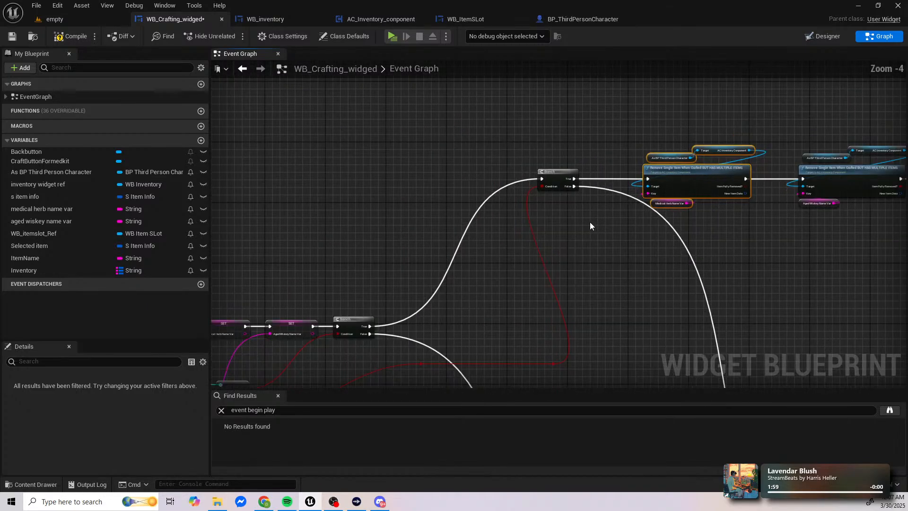
pyautogui.moveTo(589, 222); pyautogui.dragTo(499, 214, button='right')
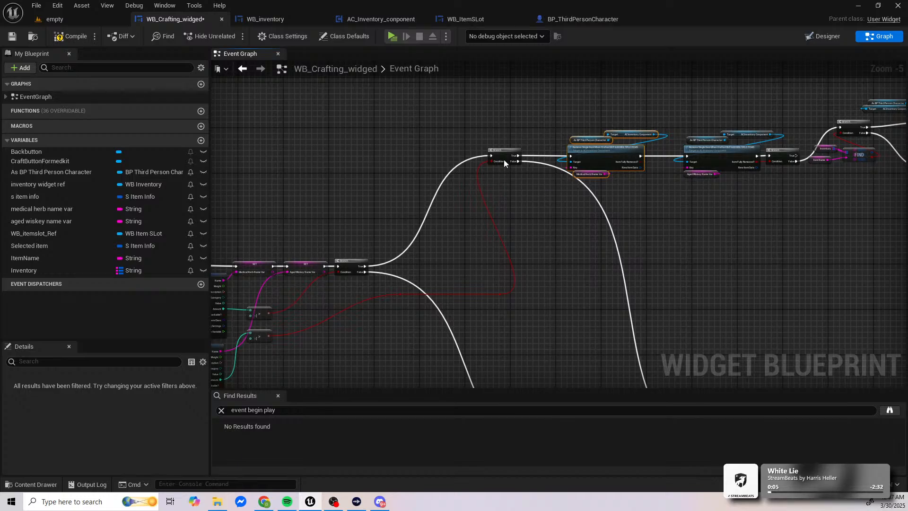
pyautogui.moveTo(679, 157); pyautogui.dragTo(543, 170, button='right')
pyautogui.scroll(2, 544, 175)
pyautogui.scroll(-1, 543, 170)
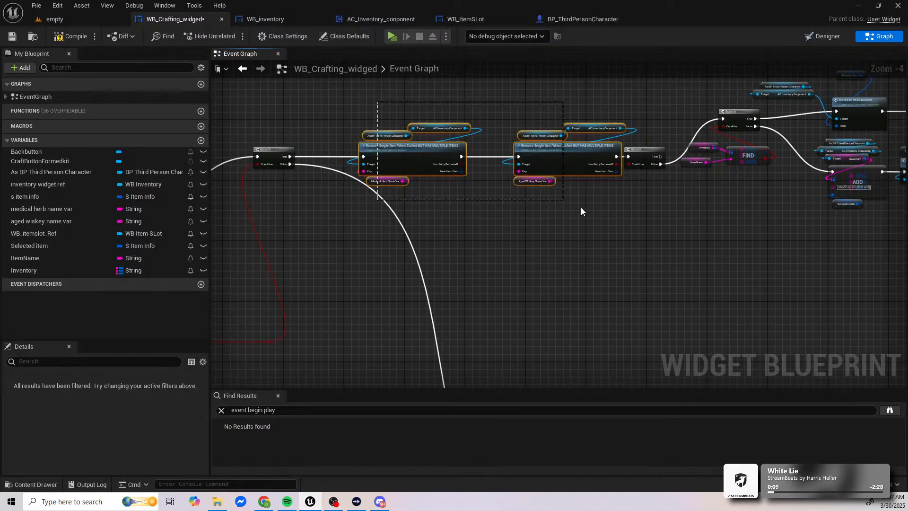
pyautogui.moveTo(582, 208); pyautogui.dragTo(859, 266)
pyautogui.moveTo(858, 266); pyautogui.dragTo(605, 285, button='right')
pyautogui.scroll(-1, 605, 285)
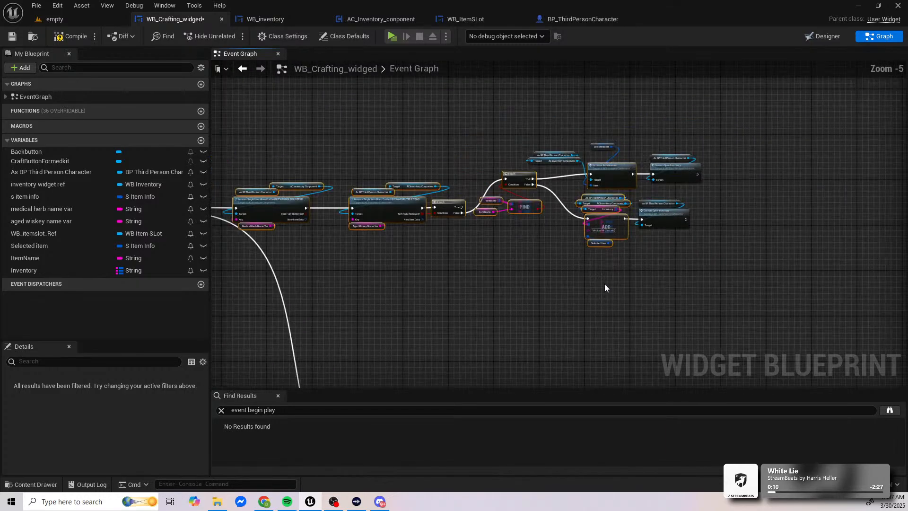
pyautogui.moveTo(630, 185); pyautogui.dragTo(736, 260)
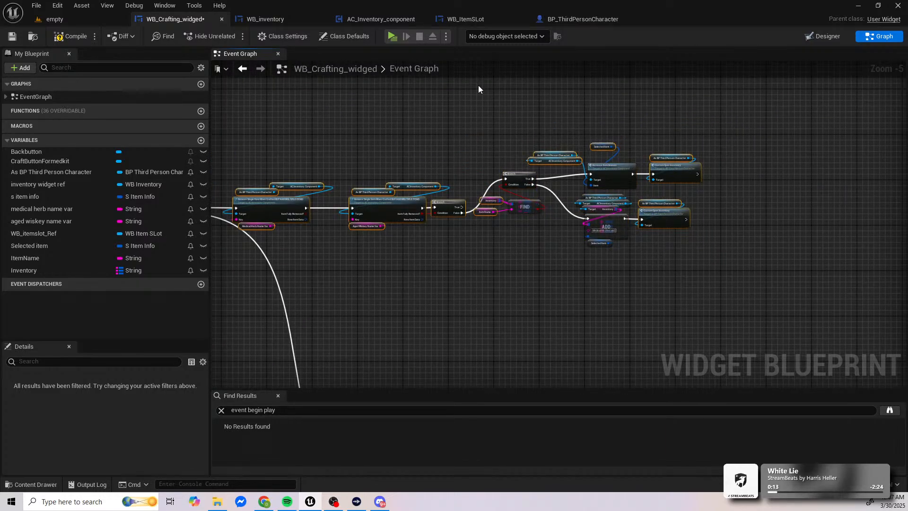
pyautogui.moveTo(478, 88); pyautogui.dragTo(711, 235)
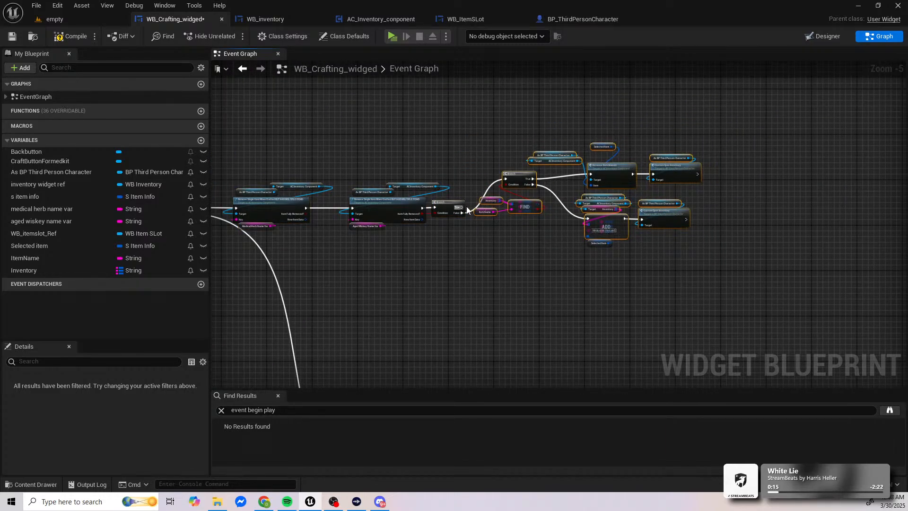
pyautogui.moveTo(519, 174); pyautogui.dragTo(616, 189)
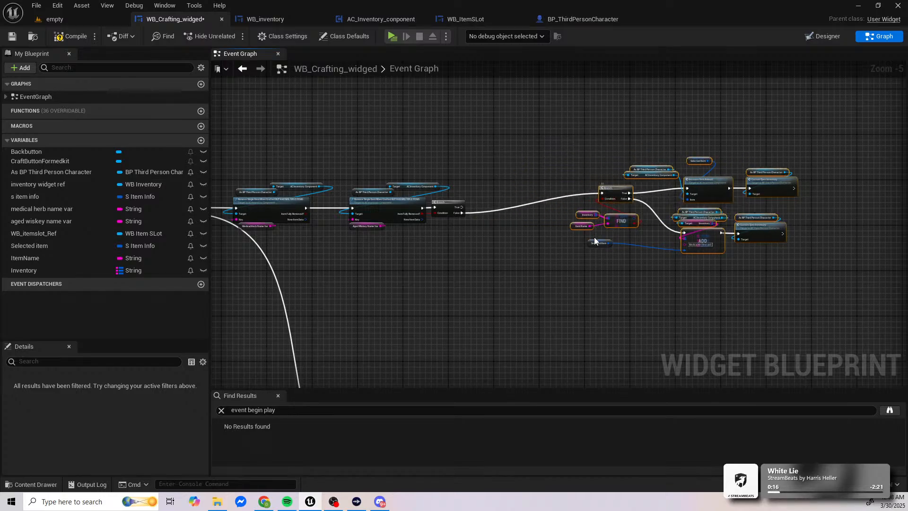
pyautogui.moveTo(593, 243); pyautogui.dragTo(648, 265)
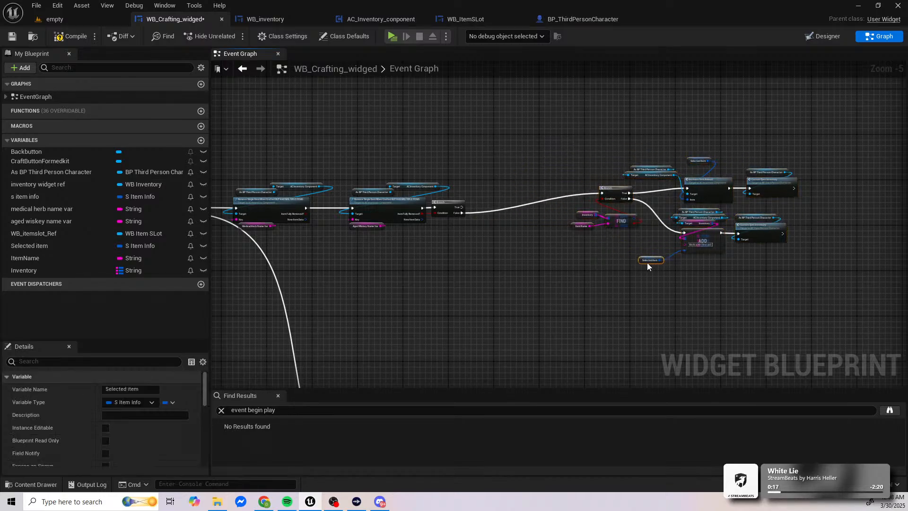
# Step: Disconnect the Branch following the aged whiskey Remove Single Item node from its neighbours and move it well above the row
pyautogui.click(600, 194)
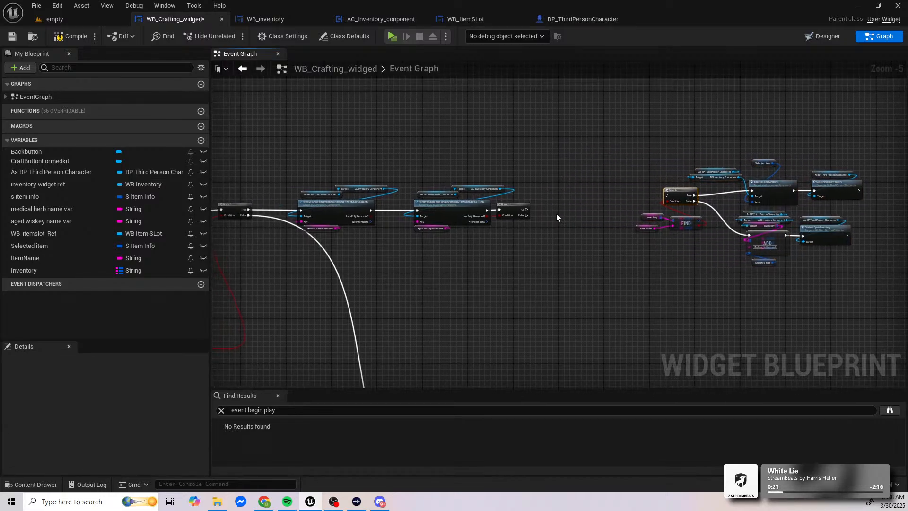
pyautogui.scroll(3, 503, 215)
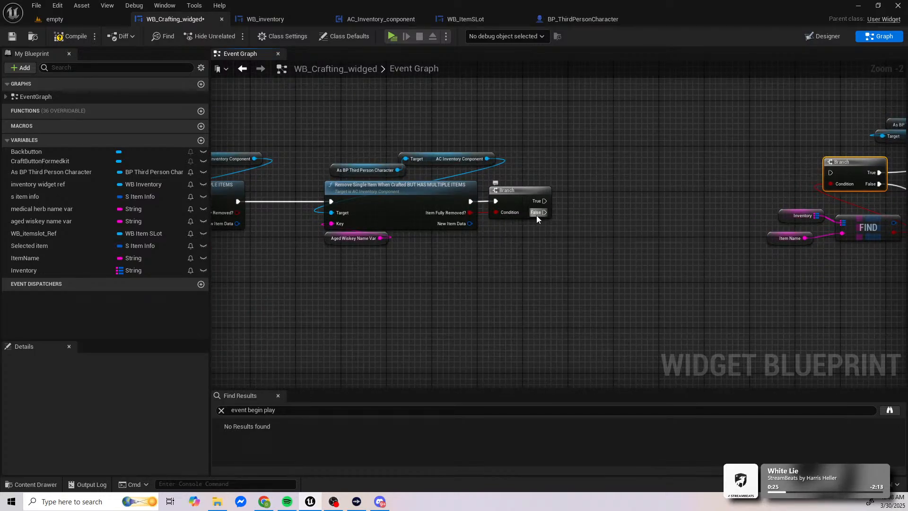
pyautogui.moveTo(537, 215); pyautogui.dragTo(495, 232, button='right')
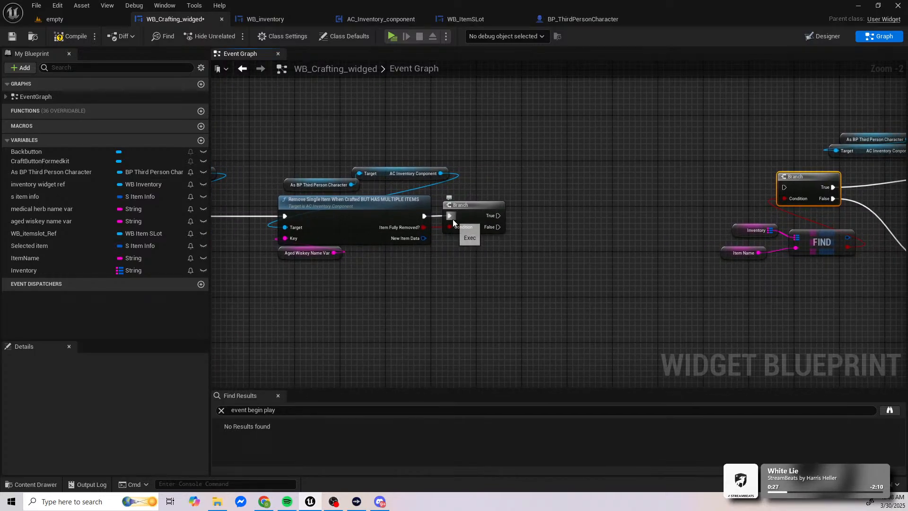
pyautogui.moveTo(476, 220); pyautogui.dragTo(534, 115)
pyautogui.moveTo(534, 115); pyautogui.dragTo(481, 256, button='right')
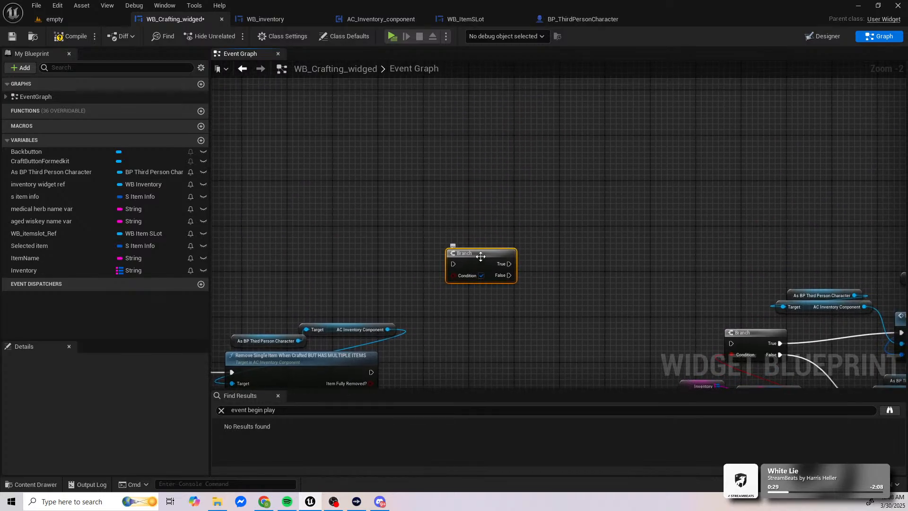
pyautogui.moveTo(481, 256); pyautogui.dragTo(498, 132)
# Step: Move the medical herb and aged whiskey Remove Single Item nodes and the end group farther right of the second Branch
pyautogui.moveTo(275, 353); pyautogui.dragTo(589, 141, button='right')
pyautogui.scroll(-1, 563, 146)
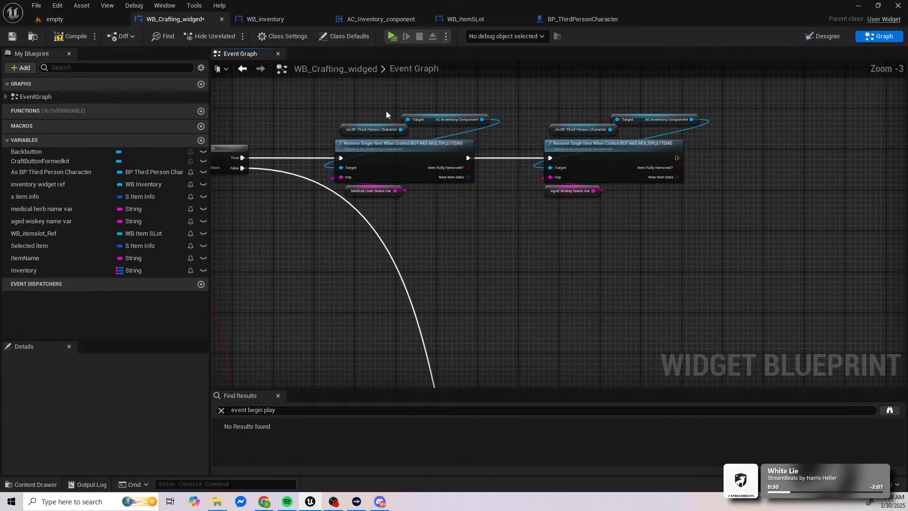
pyautogui.moveTo(386, 115); pyautogui.dragTo(620, 225)
pyautogui.moveTo(415, 158); pyautogui.dragTo(615, 163)
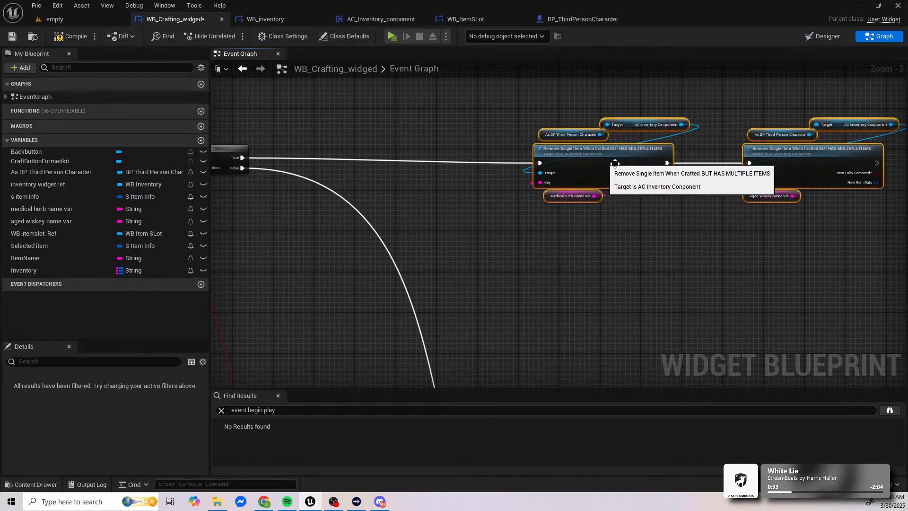
pyautogui.moveTo(615, 163); pyautogui.dragTo(361, 162, button='right')
pyautogui.scroll(-3, 361, 162)
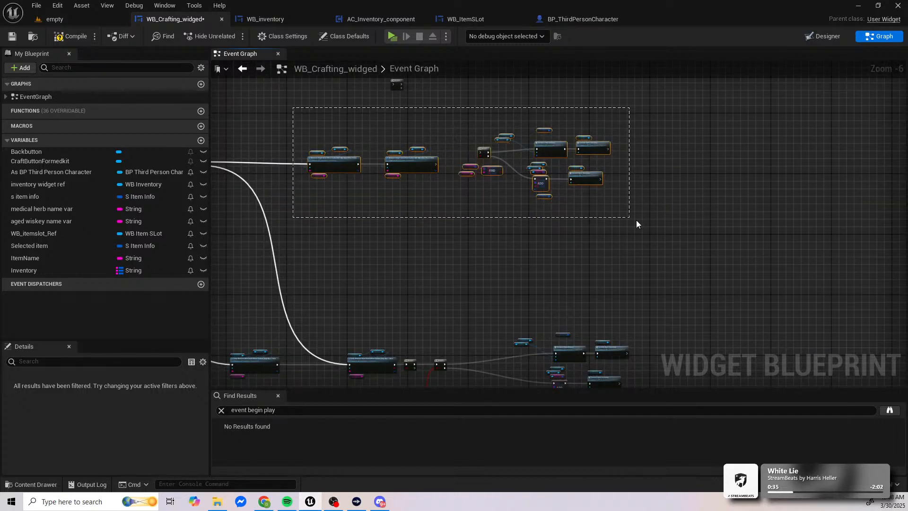
pyautogui.moveTo(342, 167); pyautogui.dragTo(442, 169)
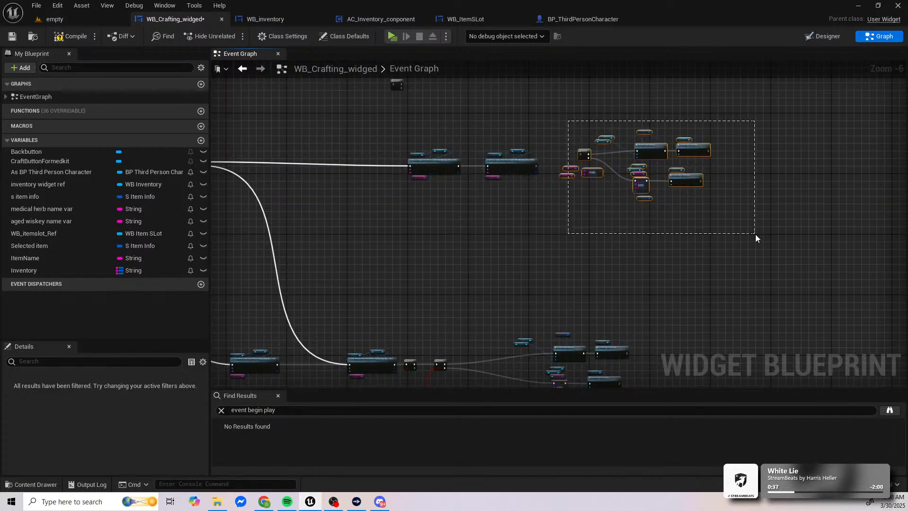
# Step: Move the end group ahead of the Remove Single Item nodes and connect the second Branch's True output to the group's Branch
pyautogui.moveTo(687, 178); pyautogui.dragTo(371, 170)
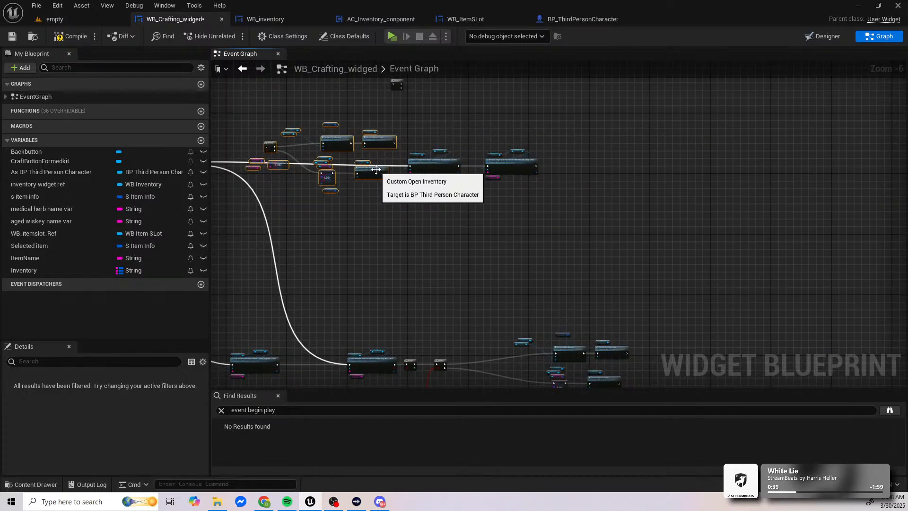
pyautogui.scroll(4, 334, 173)
pyautogui.moveTo(334, 172); pyautogui.dragTo(714, 232, button='right')
pyautogui.keyDown('ctrl'); pyautogui.moveTo(868, 231); pyautogui.dragTo(435, 177); pyautogui.keyUp('ctrl')
pyautogui.moveTo(672, 203); pyautogui.dragTo(451, 195, button='right')
pyautogui.click(590, 212)
# Step: Connect the execution outputs of both Custom Open Inventory nodes to the medical herb Remove Single Item node
pyautogui.moveTo(632, 221); pyautogui.dragTo(646, 227)
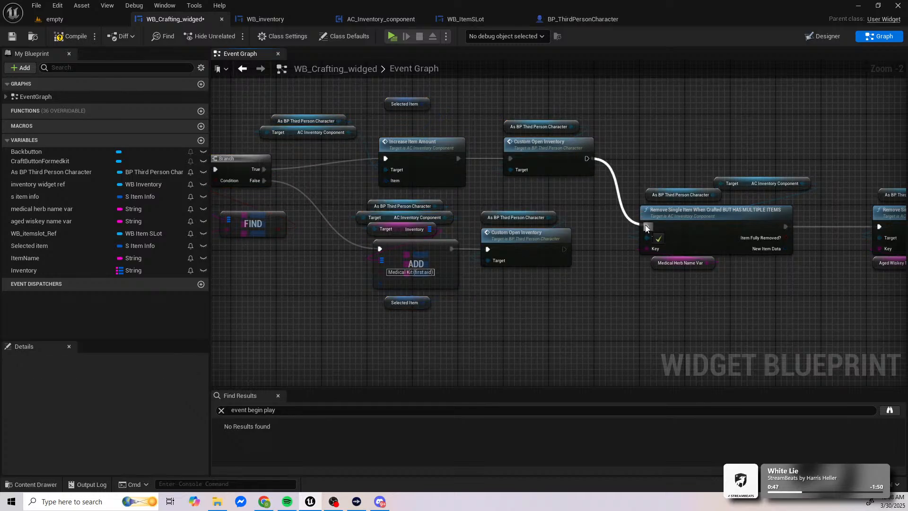
pyautogui.moveTo(565, 250); pyautogui.dragTo(643, 226)
pyautogui.moveTo(633, 243); pyautogui.dragTo(679, 244, button='right')
pyautogui.scroll(-2, 549, 238)
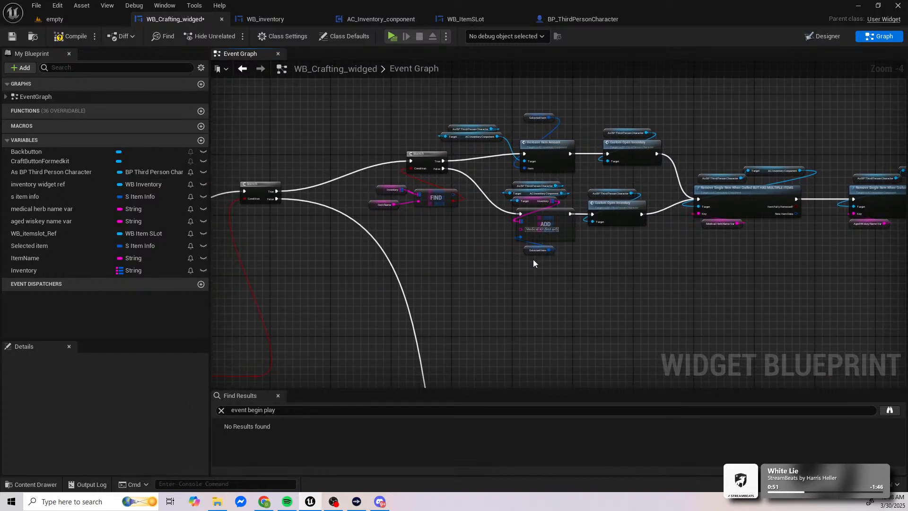
pyautogui.moveTo(533, 263); pyautogui.dragTo(641, 232, button='right')
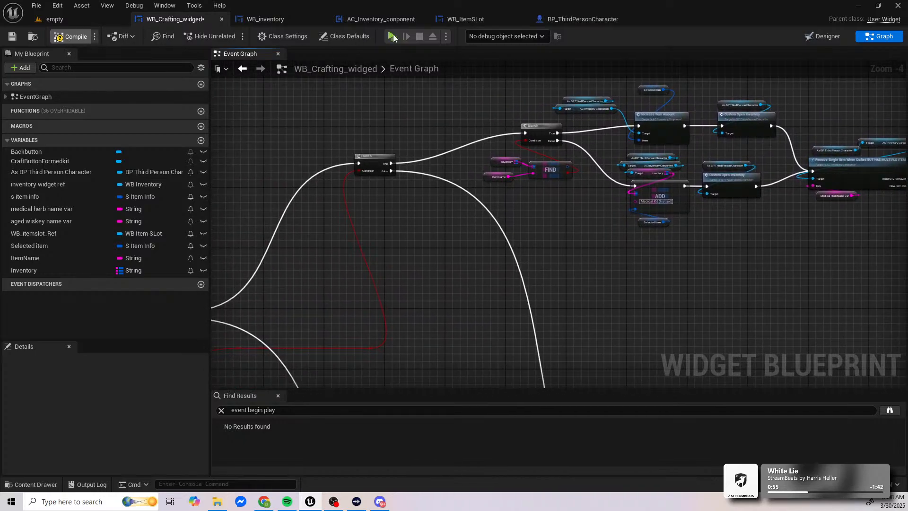
# Step: Save the crafting widget, play the level in a new window and walk through the herb and whiskey pickups
pyautogui.hotkey('ctrl', 's')
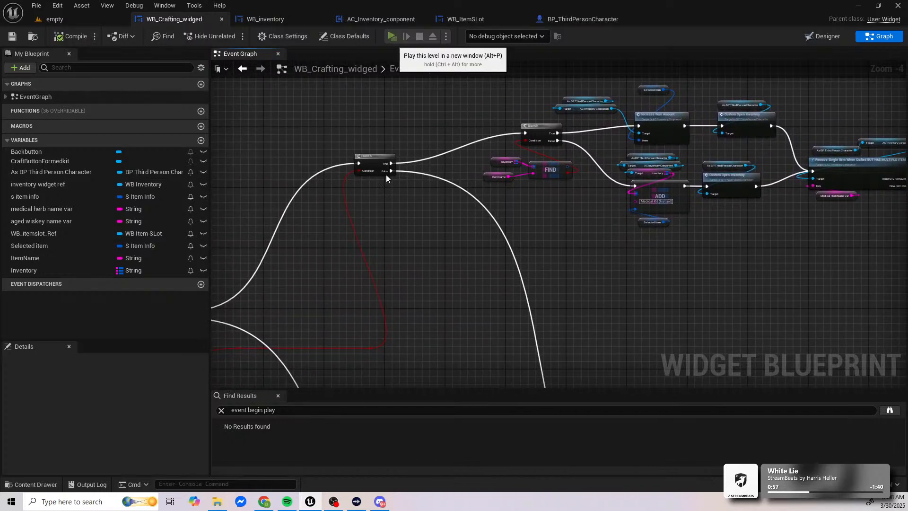
pyautogui.hotkey('alt', 'p')
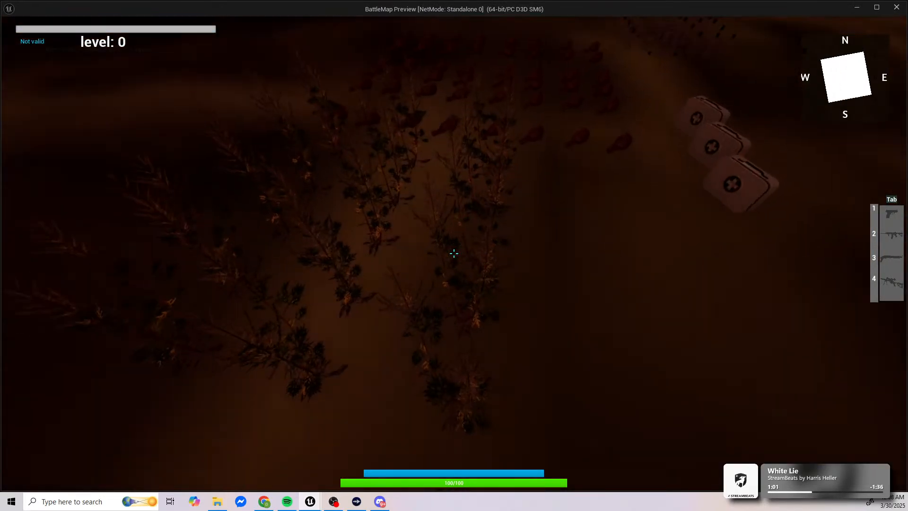
pyautogui.press('w')
pyautogui.press('w')
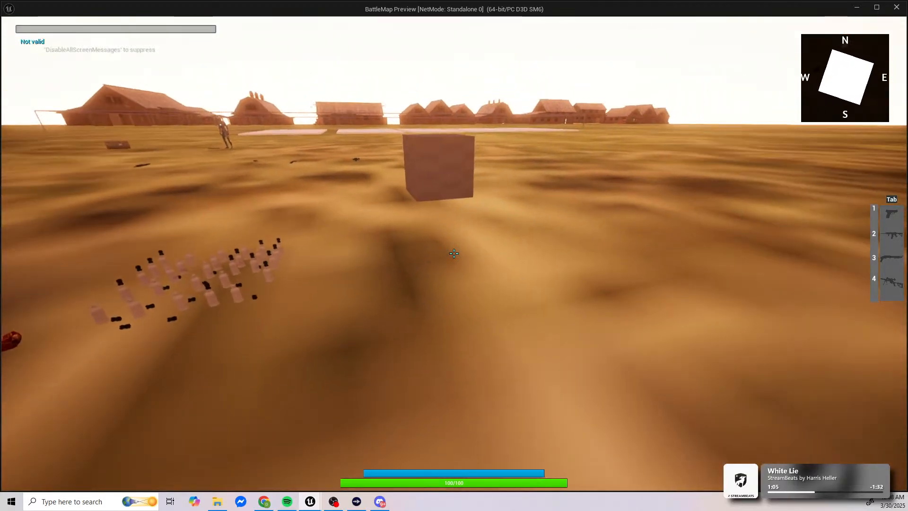
# Step: Open the in-game crafting page, craft a medical kit and return to the inventory to check the item amounts
pyautogui.press('i')
pyautogui.click(813, 61)
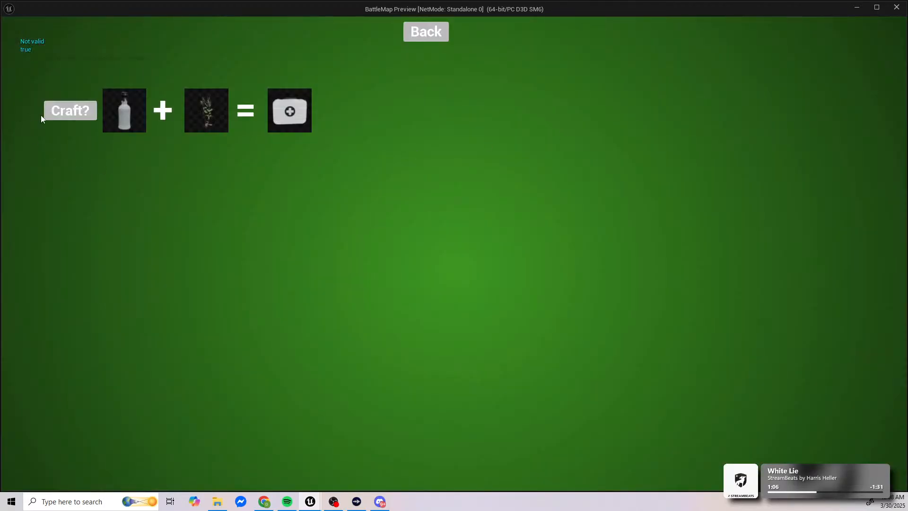
pyautogui.click(52, 110)
pyautogui.click(423, 30)
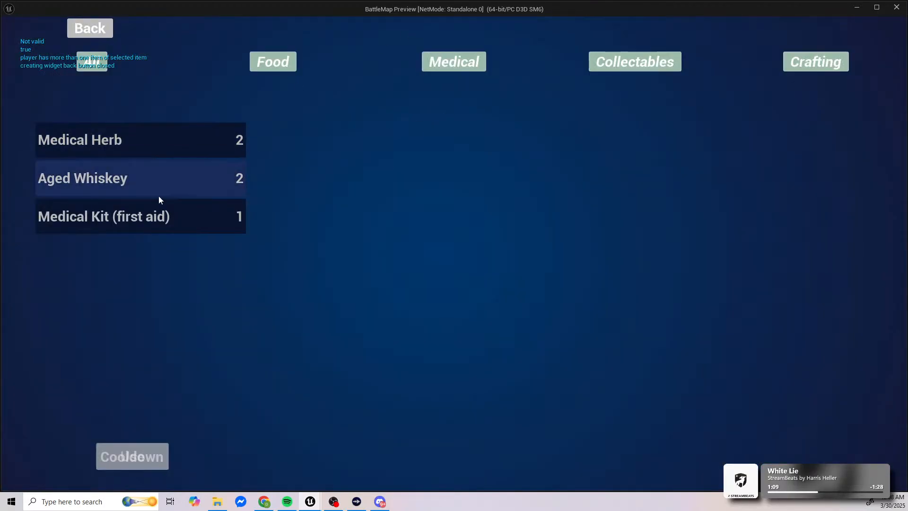
# Step: Craft a second medical kit, recheck the inventory, end the play session and return to the crafting widget's graph
pyautogui.click(804, 63)
pyautogui.click(71, 112)
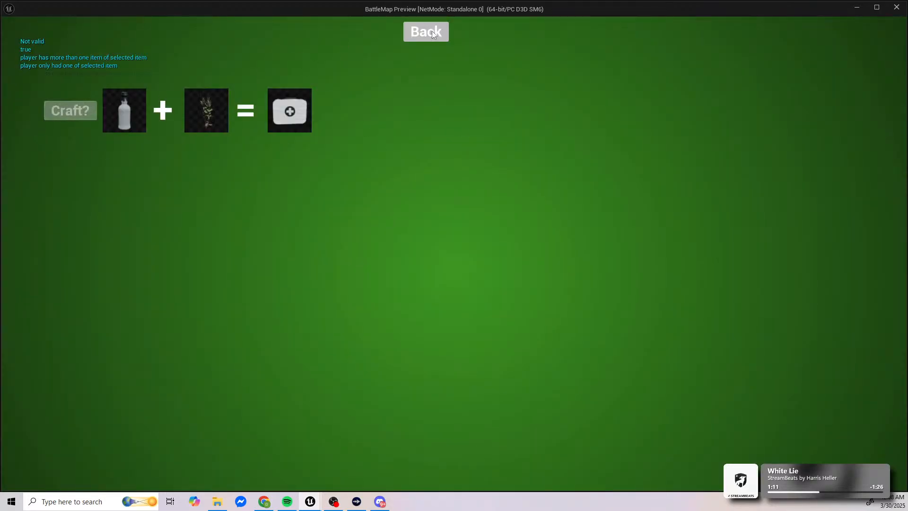
pyautogui.click(409, 52)
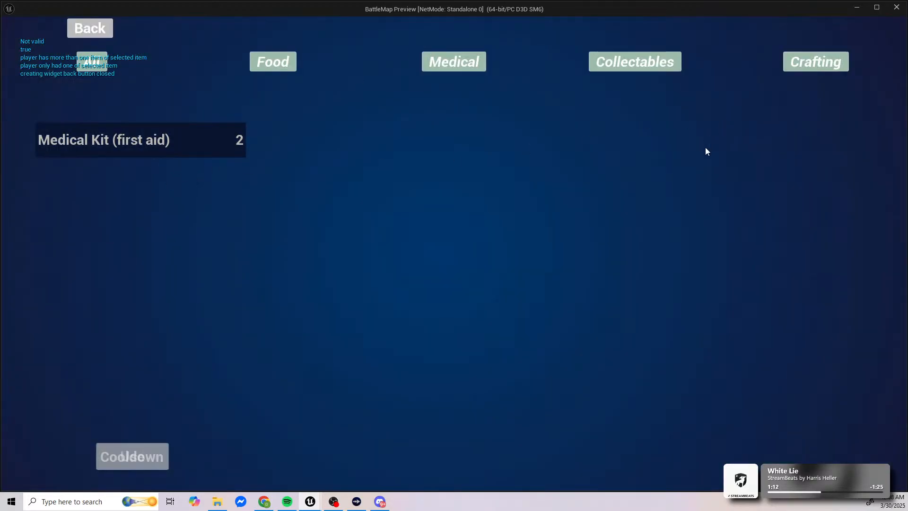
pyautogui.press('Escape')
pyautogui.click(189, 18)
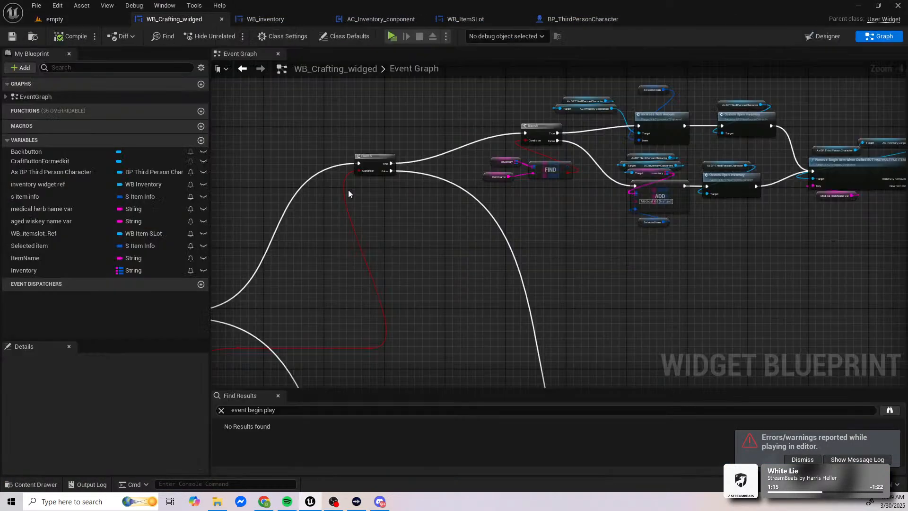
# Step: Examine the rewired Branch and item removal chains and the wiring around the Set nodes in the crafting graph
pyautogui.moveTo(362, 202); pyautogui.dragTo(516, 186, button='right')
pyautogui.moveTo(593, 254); pyautogui.dragTo(467, 315, button='right')
pyautogui.scroll(-1, 582, 260)
pyautogui.moveTo(462, 251); pyautogui.dragTo(407, 311, button='right')
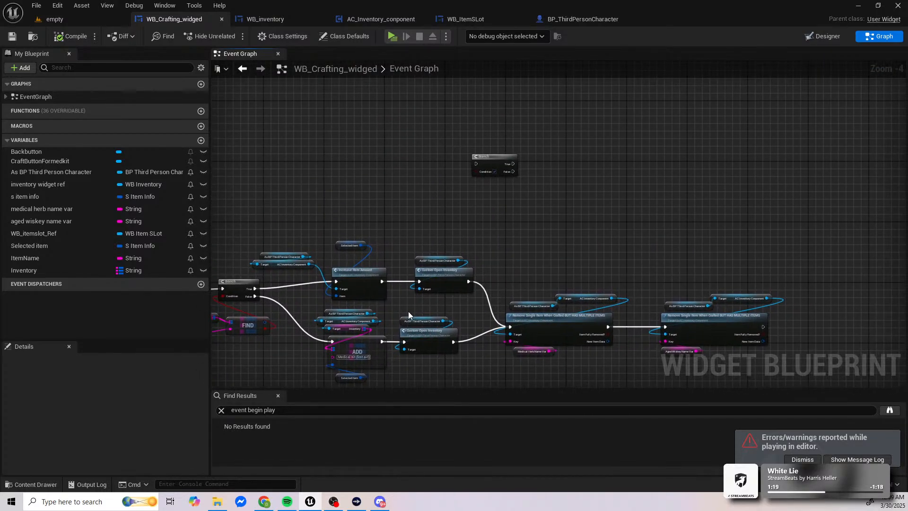
pyautogui.scroll(-1, 408, 311)
pyautogui.moveTo(385, 255); pyautogui.dragTo(725, 147, button='right')
pyautogui.moveTo(543, 299); pyautogui.dragTo(529, 186, button='right')
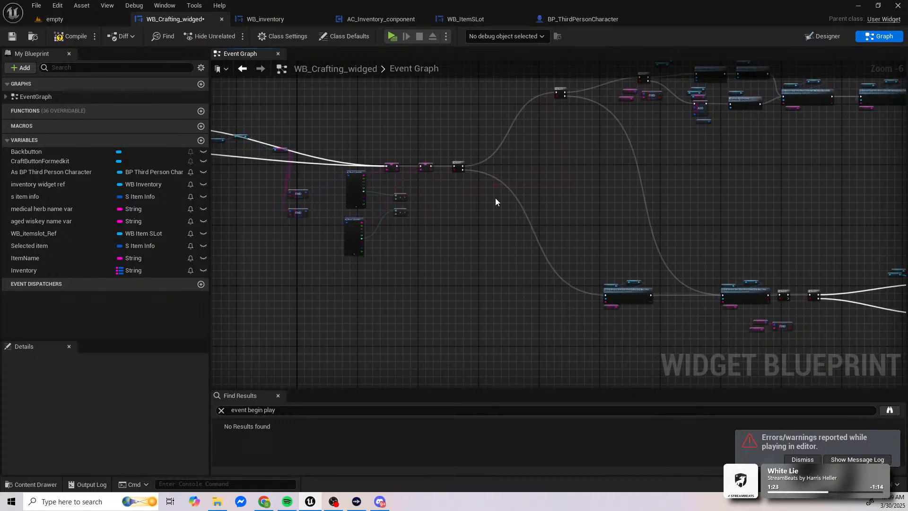
pyautogui.scroll(4, 496, 198)
pyautogui.moveTo(551, 246); pyautogui.dragTo(517, 281, button='right')
# Step: Align the two reroute nodes on the second Branch's Condition wire and move them up to just below that Branch
pyautogui.moveTo(515, 255); pyautogui.dragTo(751, 291)
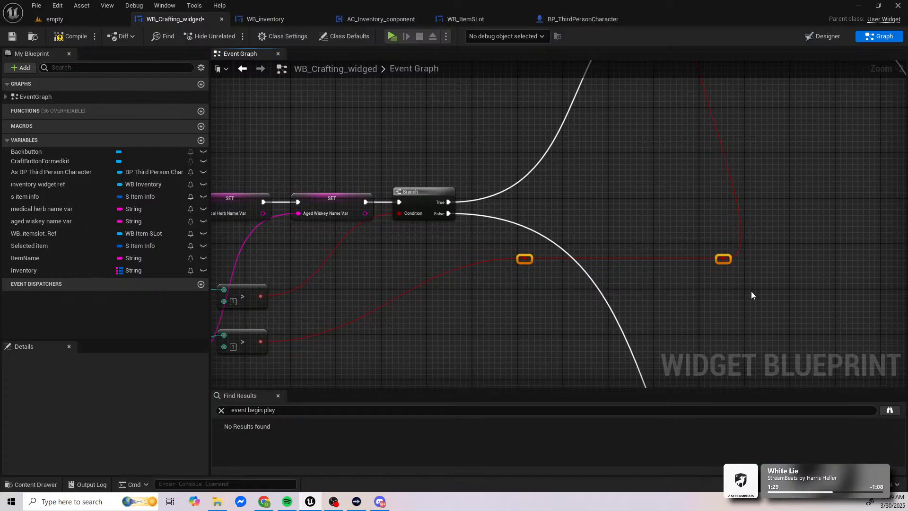
pyautogui.press('q')
pyautogui.press('Up')
pyautogui.press('Up')
pyautogui.press('Up')
pyautogui.press('Up')
pyautogui.press('Up')
pyautogui.press('Up')
pyautogui.press('Up')
pyautogui.press('Up')
pyautogui.press('Up')
pyautogui.press('Up')
pyautogui.press('Up')
pyautogui.press('Up')
pyautogui.press('Up')
pyautogui.press('Up')
pyautogui.press('Up')
pyautogui.press('Up')
pyautogui.press('Up')
pyautogui.press('Up')
pyautogui.press('Up')
pyautogui.press('Up')
pyautogui.moveTo(628, 248); pyautogui.dragTo(572, 408, button='right')
pyautogui.press('Down')
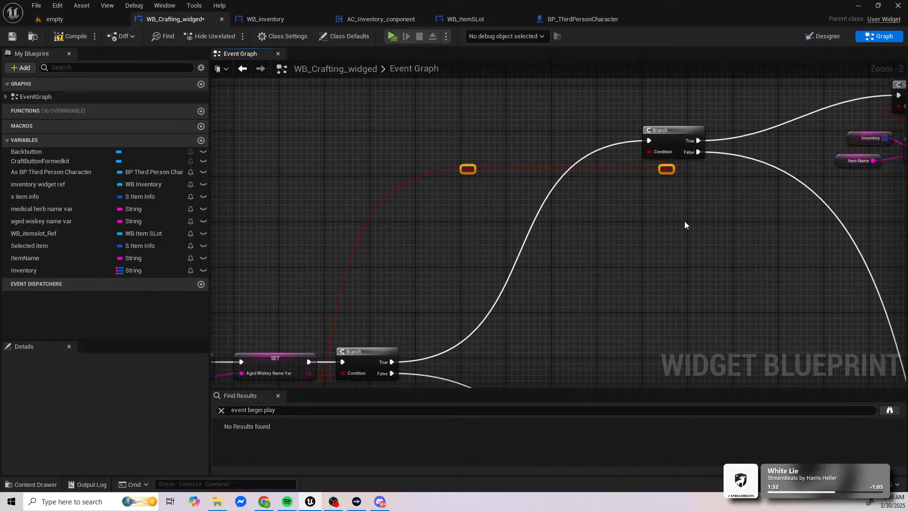
# Step: Shift the two reroute nodes farther left so the Condition wire runs clear of the second Branch
pyautogui.moveTo(707, 189); pyautogui.dragTo(637, 160)
pyautogui.press('Left')
pyautogui.press('Left')
pyautogui.press('Left')
pyautogui.press('Left')
pyautogui.press('Left')
pyautogui.press('Left')
pyautogui.press('Left')
pyautogui.press('Left')
pyautogui.press('Left')
pyautogui.press('Left')
pyautogui.press('Left')
pyautogui.press('Left')
pyautogui.press('Left')
pyautogui.press('Left')
pyautogui.press('Left')
pyautogui.press('Left')
pyautogui.press('Left')
pyautogui.press('Left')
pyautogui.press('Left')
pyautogui.press('Left')
pyautogui.click(617, 229)
pyautogui.moveTo(649, 300); pyautogui.dragTo(565, 271, button='right')
pyautogui.moveTo(628, 239); pyautogui.dragTo(714, 197, button='right')
pyautogui.moveTo(499, 297); pyautogui.dragTo(713, 203, button='right')
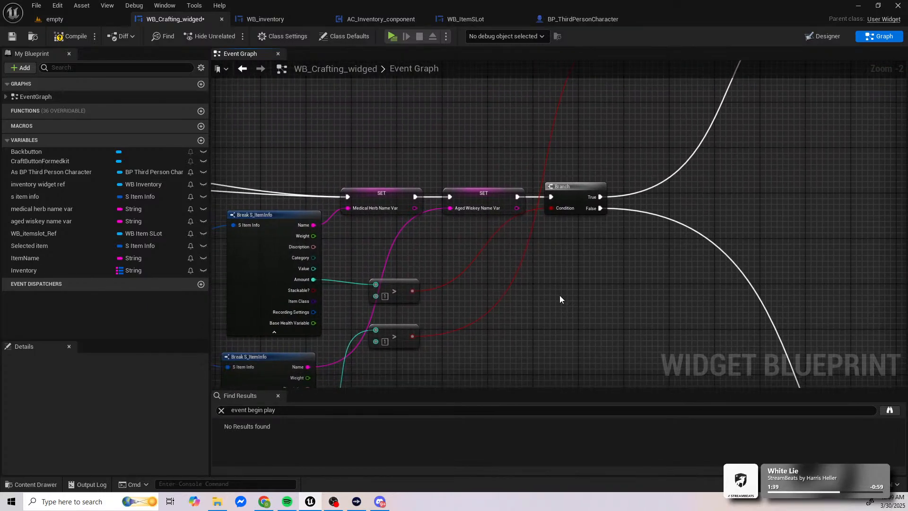
# Step: Duplicate the two greater-than nodes and connect the medical herb and aged whiskey Amount outputs to the copies' first inputs
pyautogui.moveTo(561, 298); pyautogui.dragTo(642, 232, button='right')
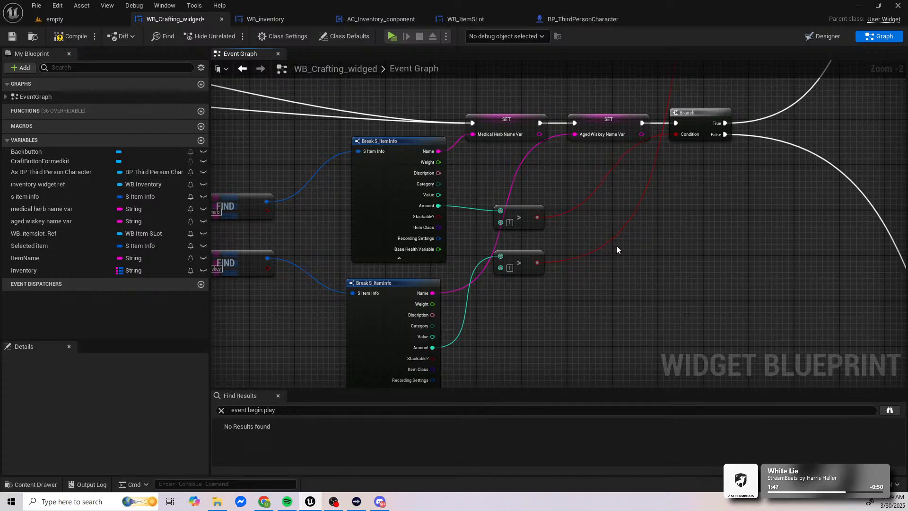
pyautogui.moveTo(536, 190); pyautogui.dragTo(522, 279)
pyautogui.hotkey('ctrl', 'c')
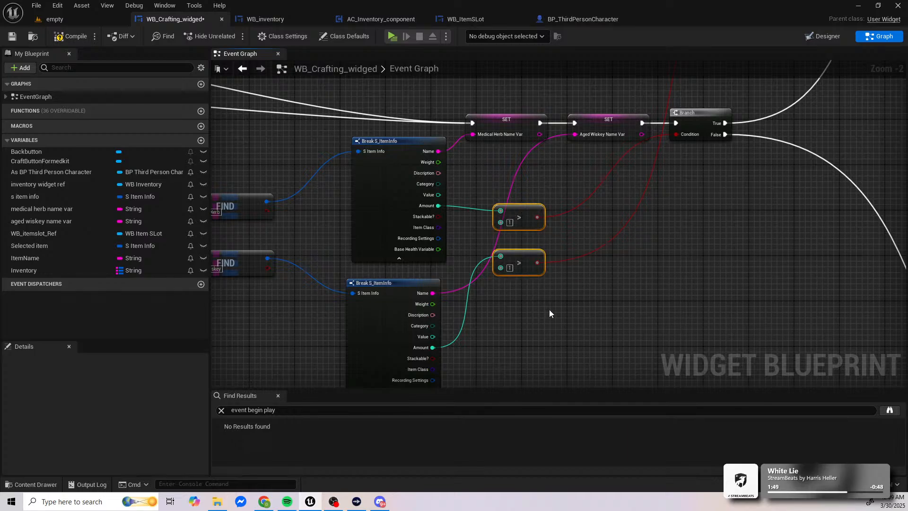
pyautogui.hotkey('ctrl', 'v')
pyautogui.moveTo(570, 302); pyautogui.dragTo(610, 286)
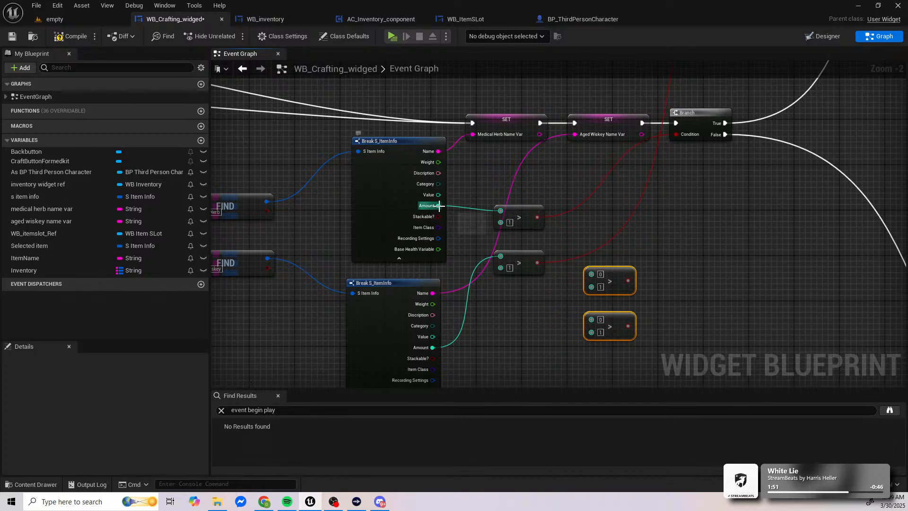
pyautogui.moveTo(439, 205); pyautogui.dragTo(597, 276)
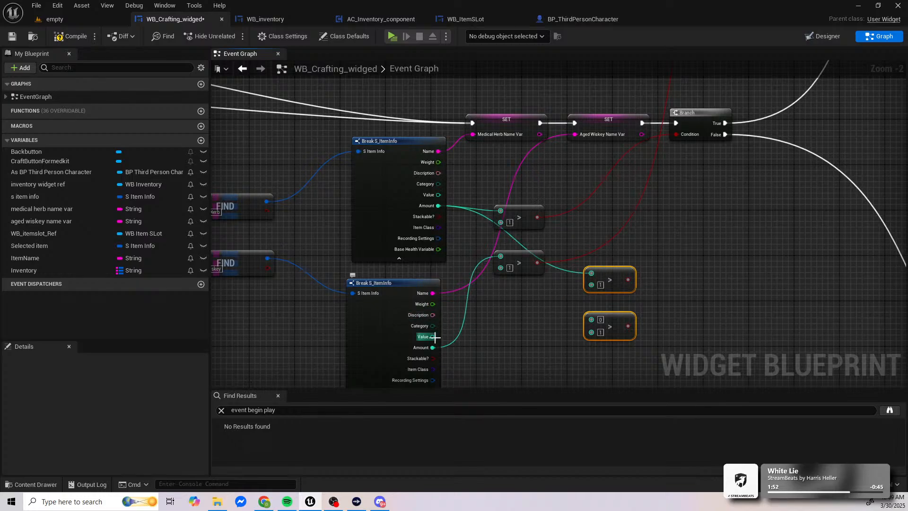
pyautogui.moveTo(433, 348); pyautogui.dragTo(592, 321)
pyautogui.moveTo(638, 317); pyautogui.dragTo(471, 308, button='right')
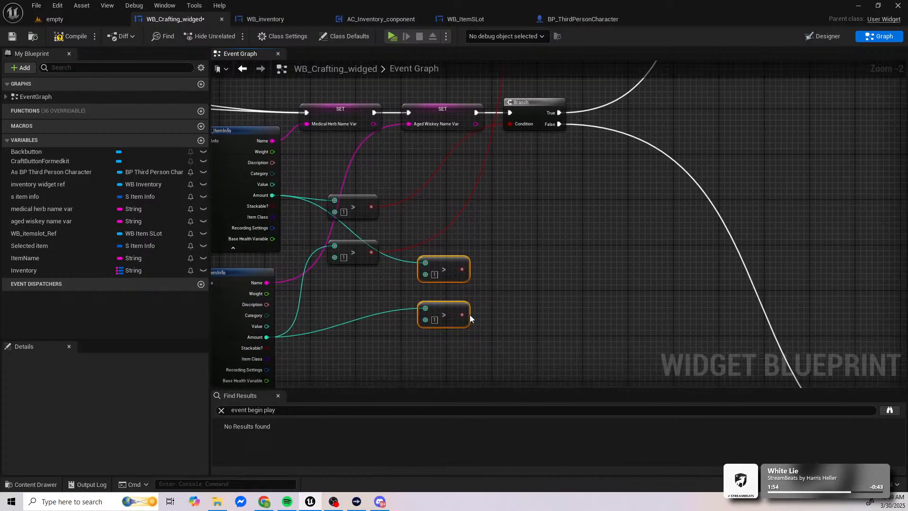
# Step: Add an AND Boolean node that combines the results of the two copied greater-than nodes
pyautogui.moveTo(463, 314); pyautogui.dragTo(512, 282)
pyautogui.write('and')
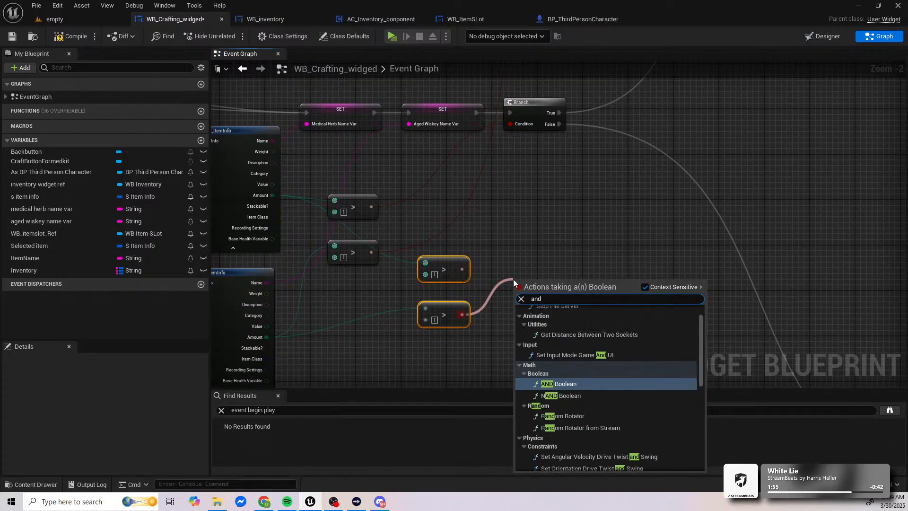
pyautogui.write(' bool')
pyautogui.press('Return')
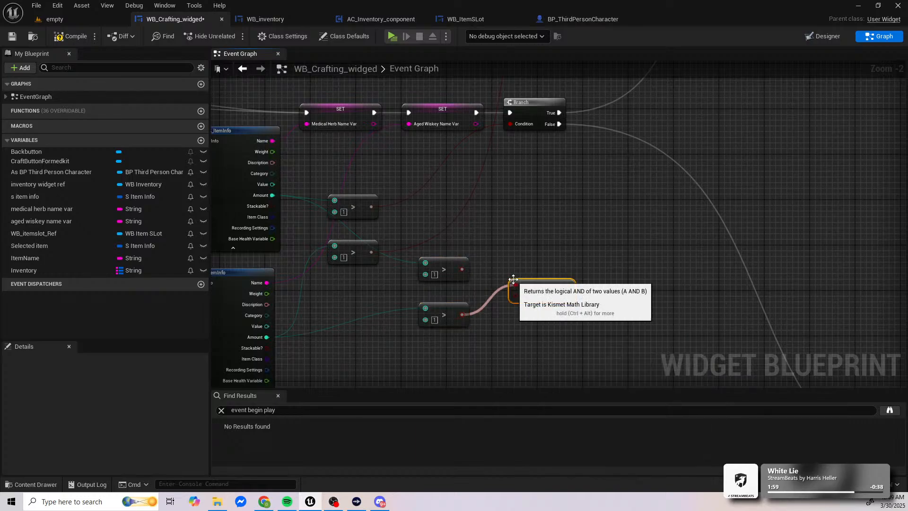
pyautogui.moveTo(462, 270); pyautogui.dragTo(516, 296)
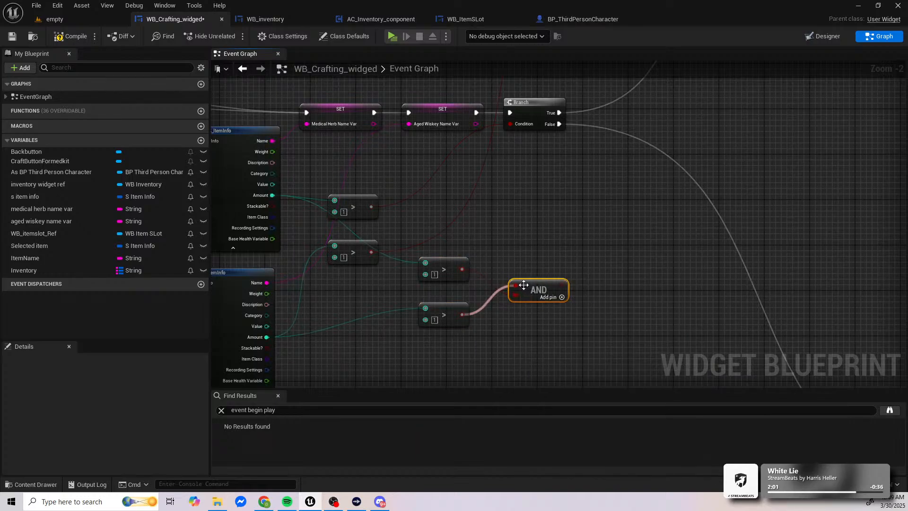
pyautogui.moveTo(484, 278); pyautogui.dragTo(418, 304, button='right')
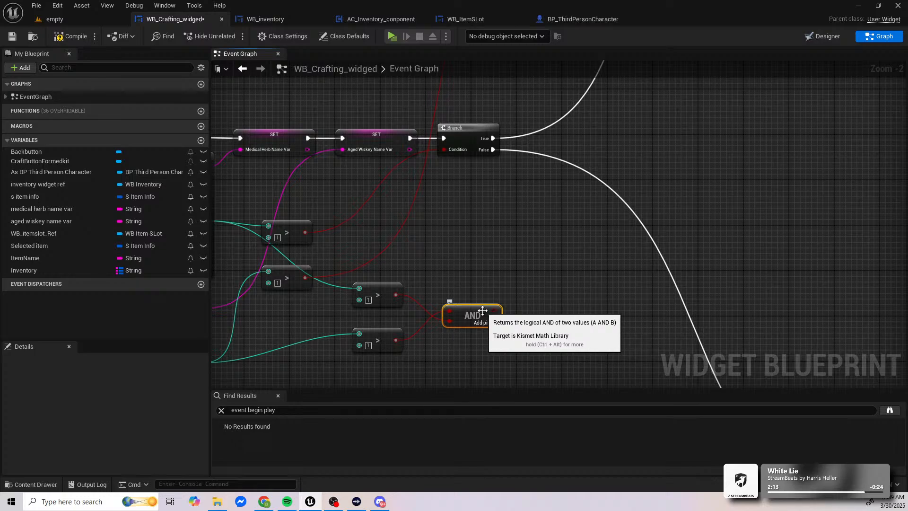
# Step: Delete the two copied greater-than nodes and the AND node
pyautogui.moveTo(462, 283); pyautogui.dragTo(523, 248, button='right')
pyautogui.moveTo(428, 328); pyautogui.dragTo(455, 259)
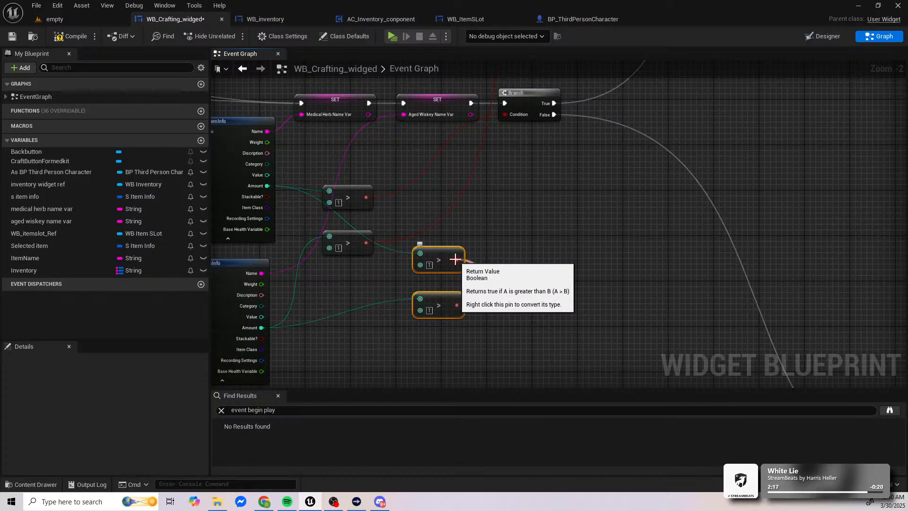
pyautogui.moveTo(498, 209); pyautogui.dragTo(424, 282, button='right')
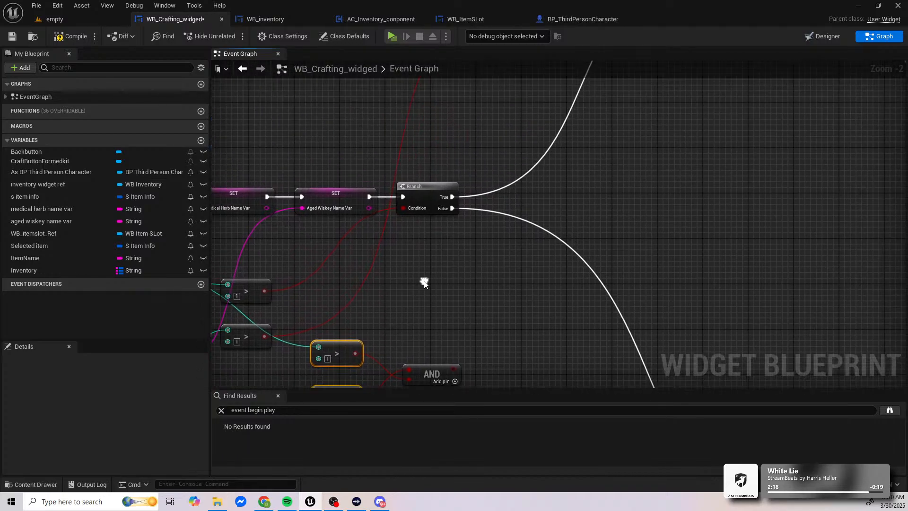
pyautogui.scroll(-2, 446, 263)
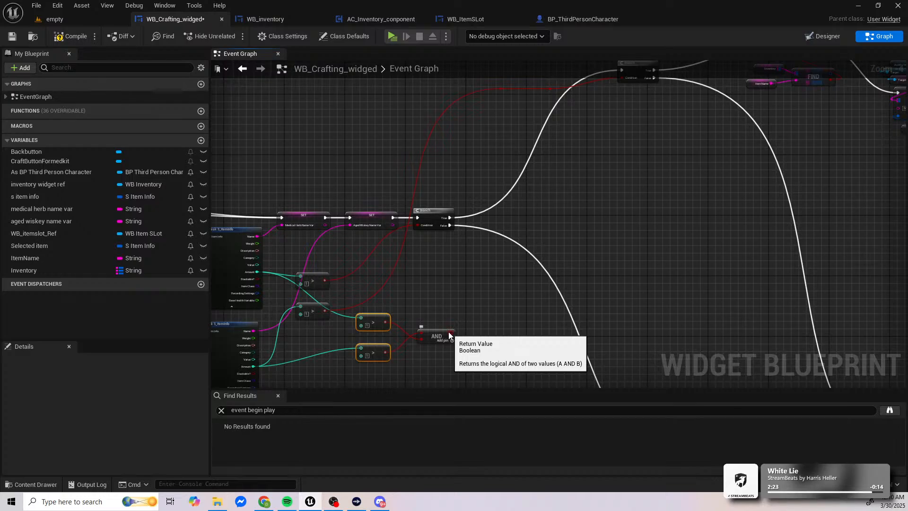
pyautogui.moveTo(473, 327); pyautogui.dragTo(530, 318, button='right')
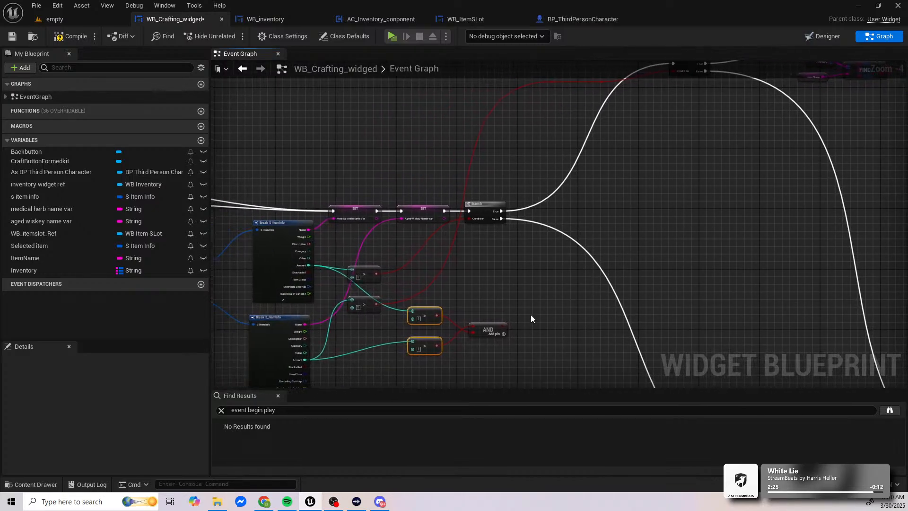
pyautogui.scroll(2, 492, 322)
pyautogui.moveTo(457, 322); pyautogui.dragTo(539, 257, button='right')
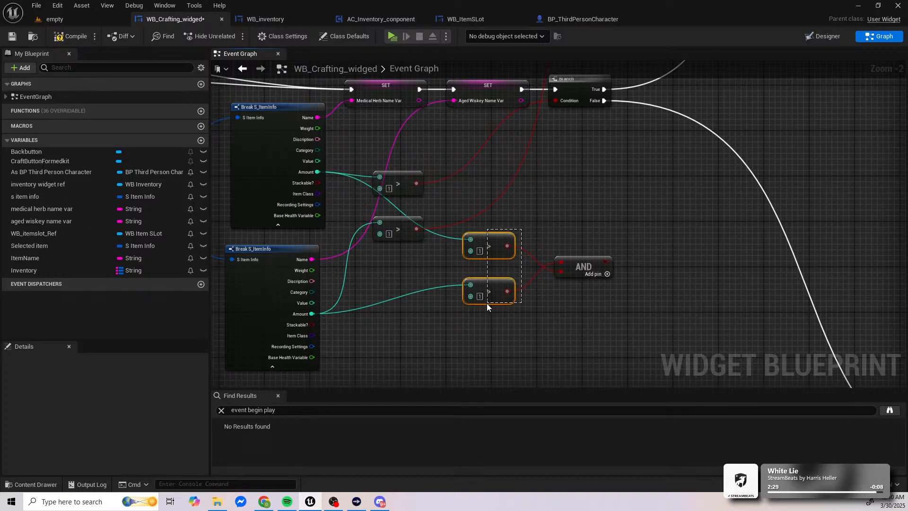
pyautogui.press('Delete')
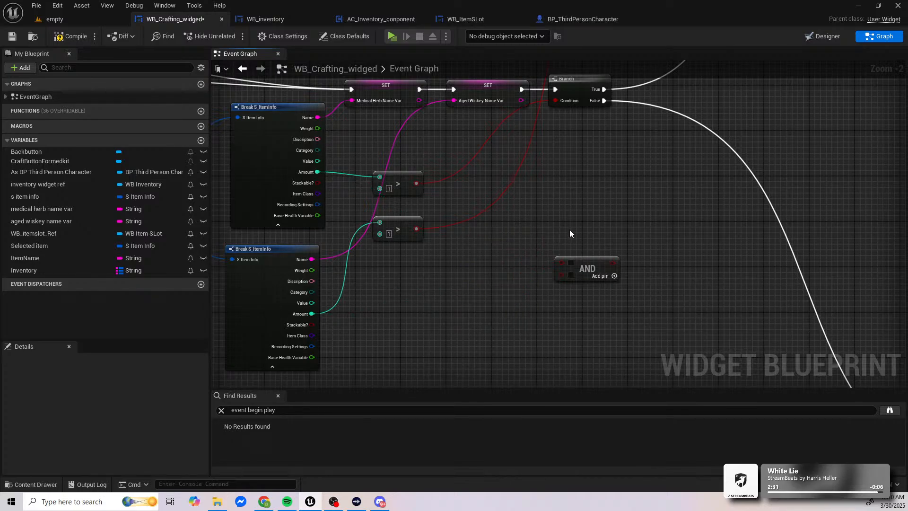
pyautogui.click(584, 267)
pyautogui.press('Delete')
# Step: Add an Equal (==) comparison node to the Amount output of each of the two Break S_ItemInfo nodes
pyautogui.moveTo(318, 171); pyautogui.dragTo(522, 265)
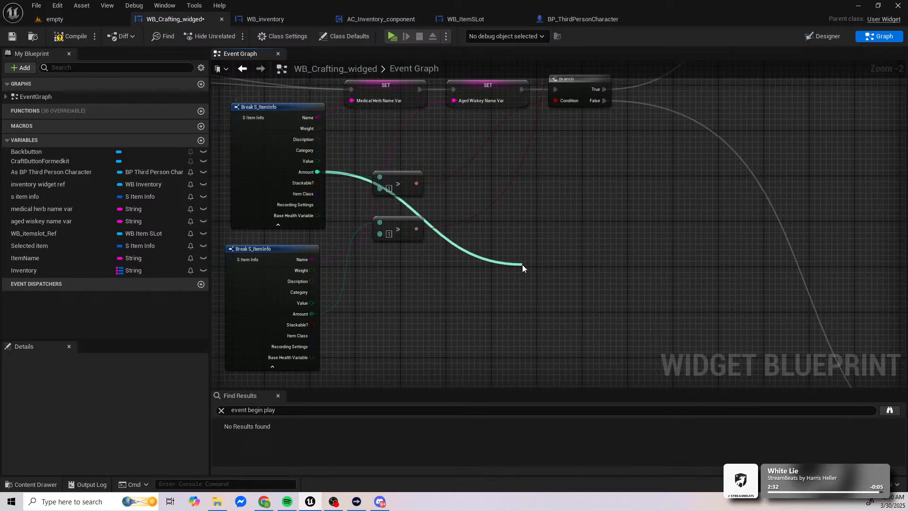
pyautogui.write('==')
pyautogui.press('Return')
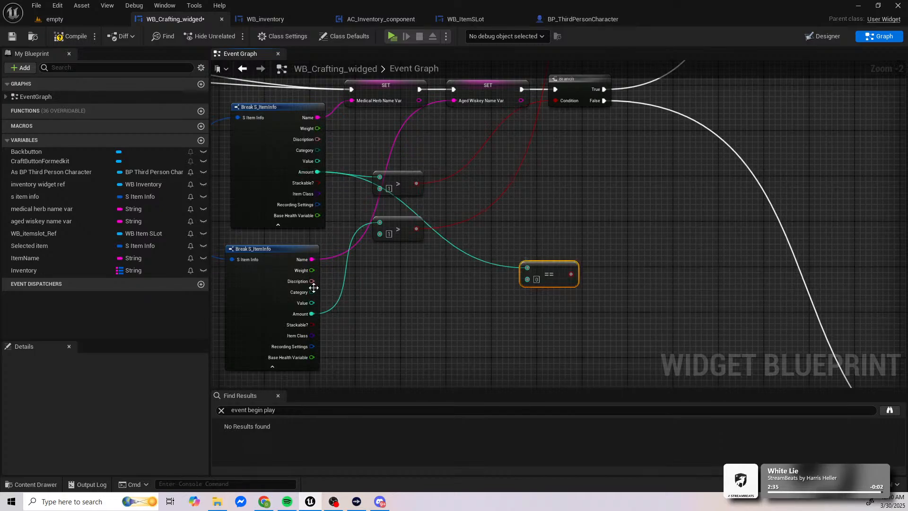
pyautogui.moveTo(312, 313); pyautogui.dragTo(623, 297)
pyautogui.write('==')
pyautogui.press('Return')
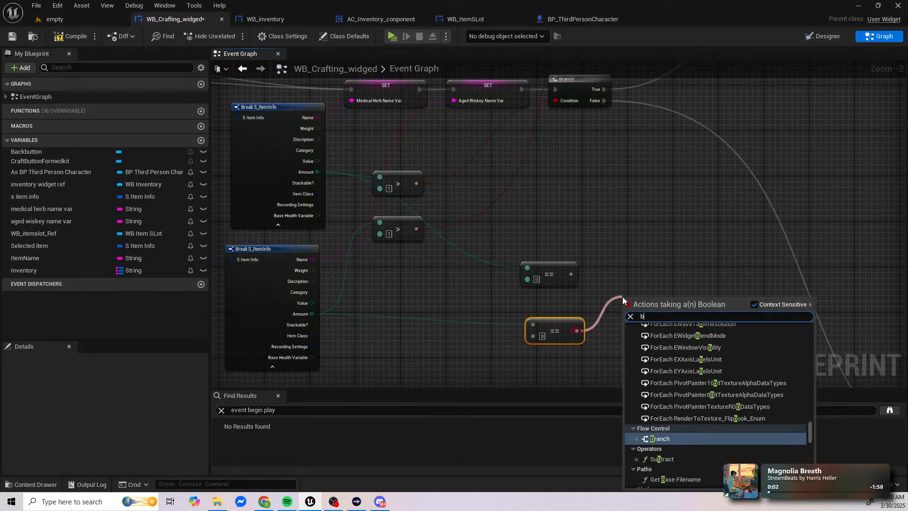
# Step: Add an AND Boolean node that combines the results of the two Equal nodes
pyautogui.write('boo')
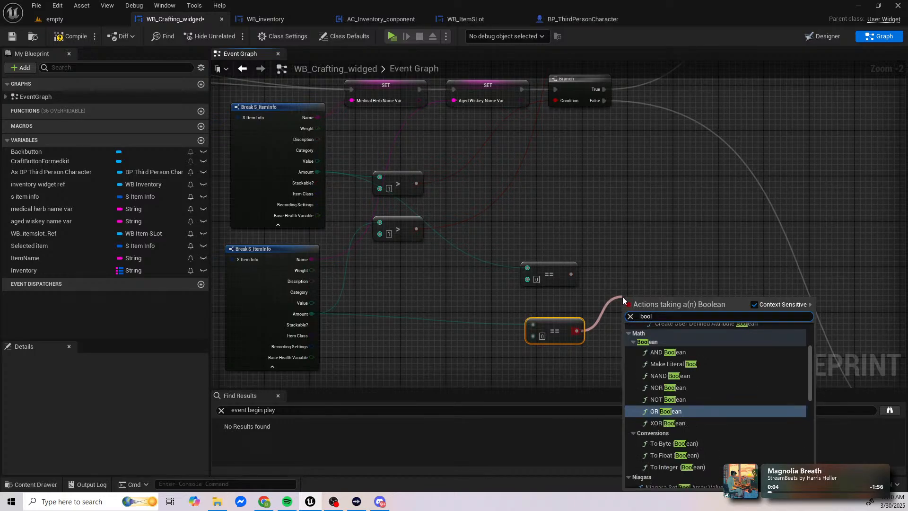
pyautogui.write('l')
pyautogui.press('BackSpace')
pyautogui.press('BackSpace')
pyautogui.press('BackSpace')
pyautogui.press('BackSpace')
pyautogui.write('and boo')
pyautogui.press('Return')
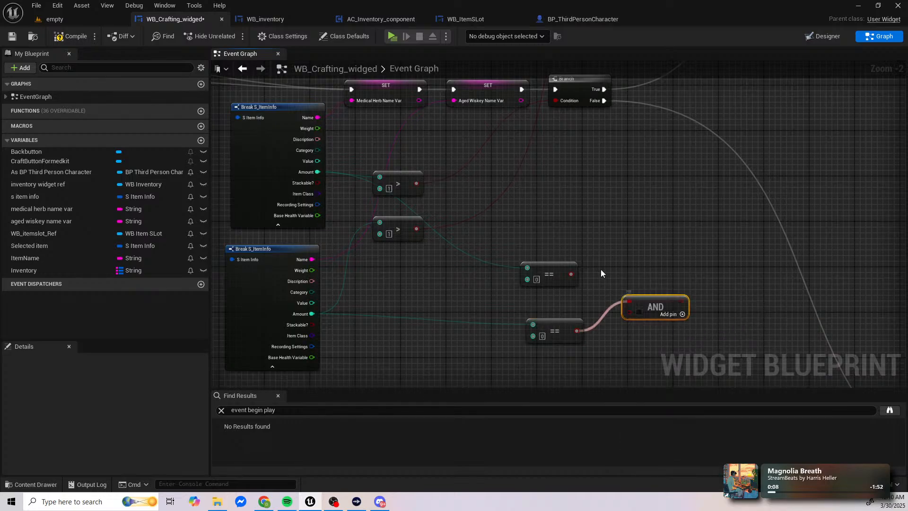
pyautogui.moveTo(572, 274); pyautogui.dragTo(628, 311)
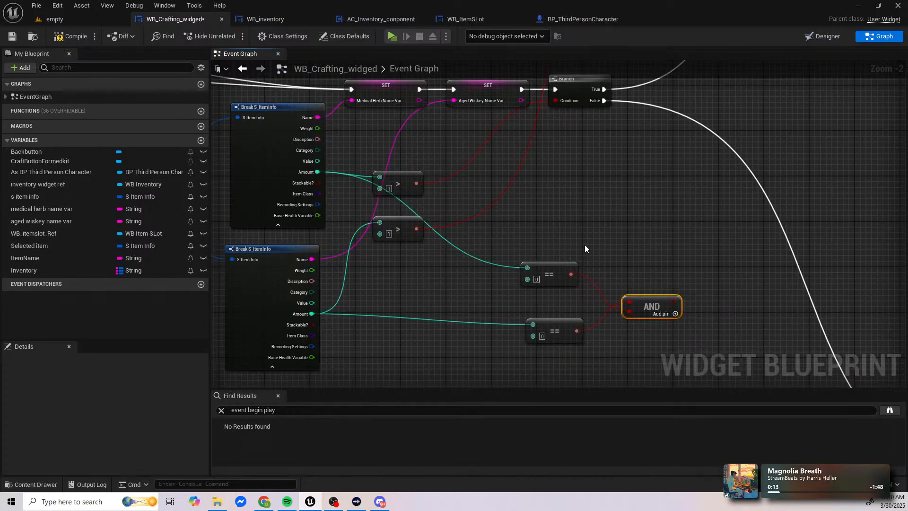
# Step: Insert a Branch after the Aged Wiskey Name Var SET node, using the AND result as its Condition and its False output into the existing Branch
pyautogui.moveTo(617, 244); pyautogui.dragTo(551, 262, button='right')
pyautogui.scroll(-1, 550, 261)
pyautogui.moveTo(492, 264); pyautogui.dragTo(596, 277)
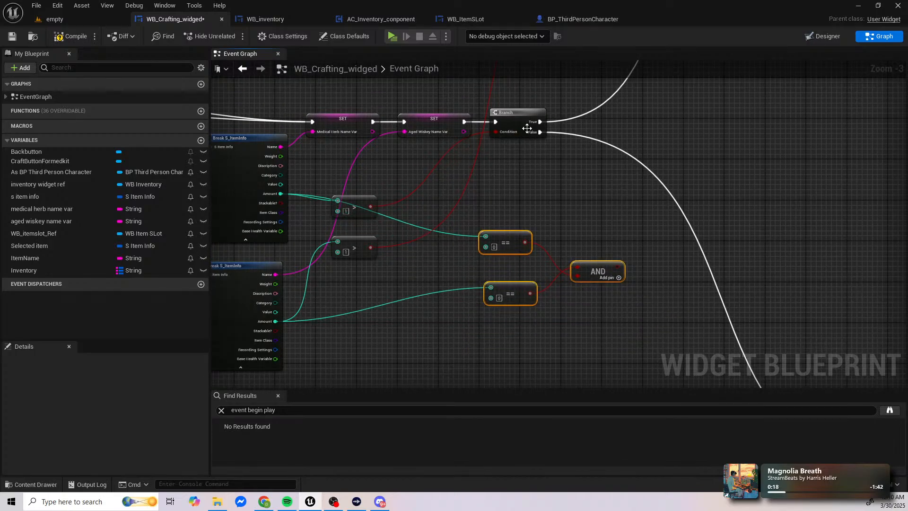
pyautogui.moveTo(521, 123); pyautogui.dragTo(453, 177, button='right')
pyautogui.moveTo(453, 177); pyautogui.dragTo(624, 176)
pyautogui.press('b')
pyautogui.click(501, 181)
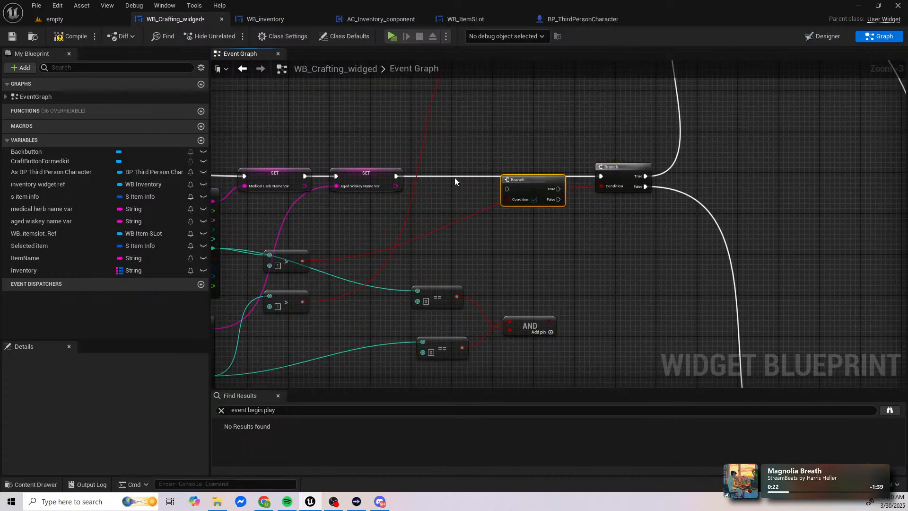
pyautogui.moveTo(397, 176); pyautogui.dragTo(602, 176)
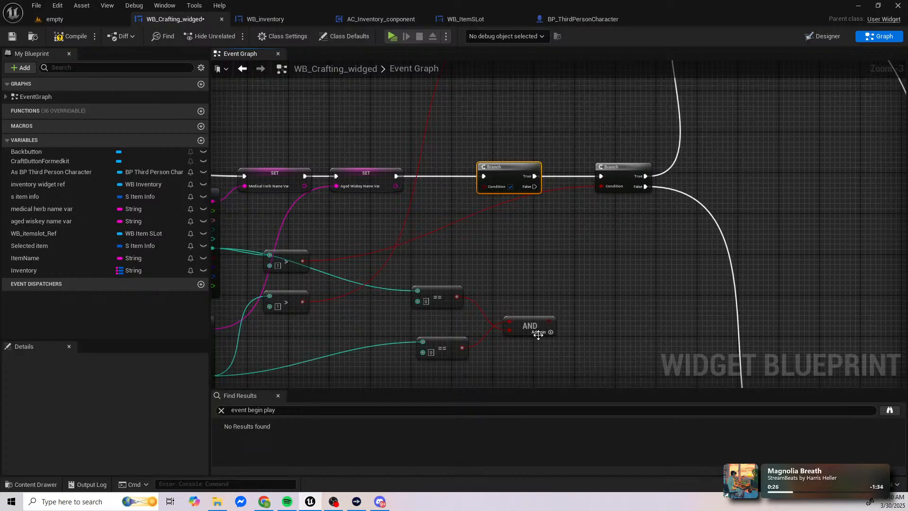
pyautogui.moveTo(551, 325); pyautogui.dragTo(528, 187)
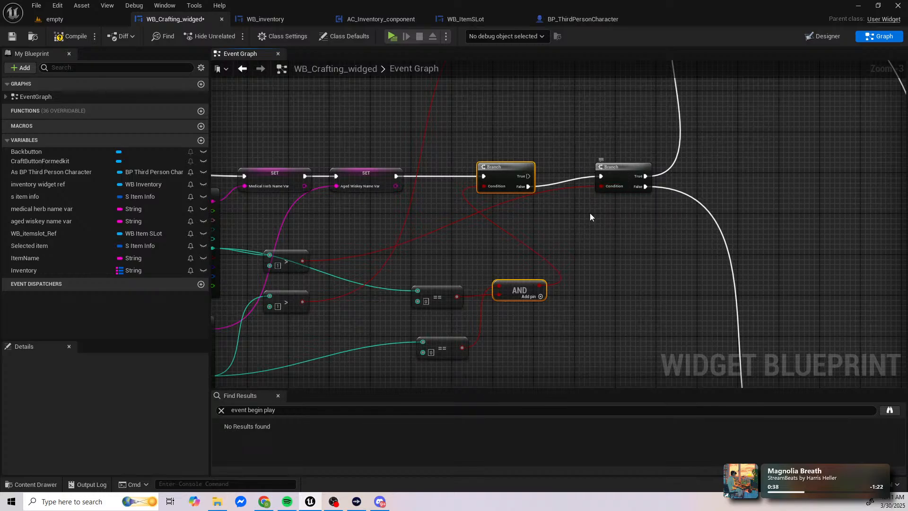
# Step: Add an OR Boolean node that takes the results of both Equal nodes as its inputs
pyautogui.moveTo(470, 289); pyautogui.dragTo(612, 281, button='right')
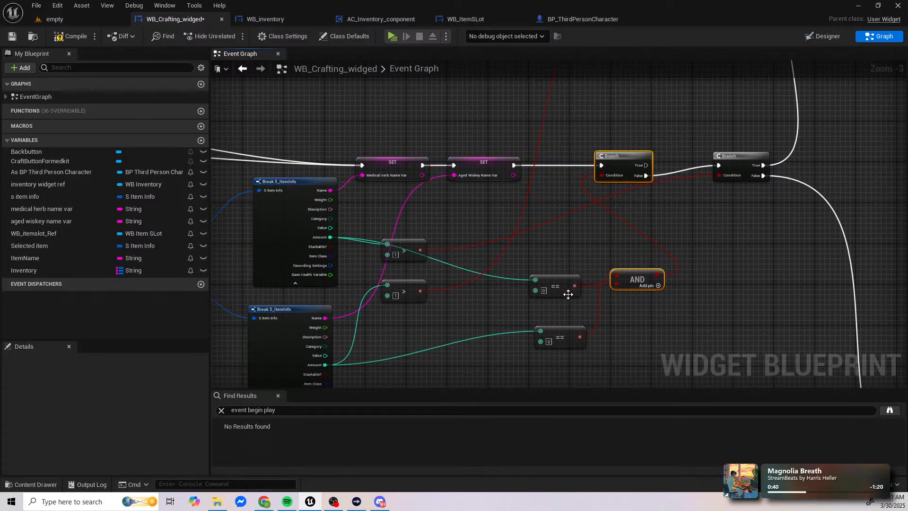
pyautogui.moveTo(575, 286); pyautogui.dragTo(646, 312)
pyautogui.write('or bo')
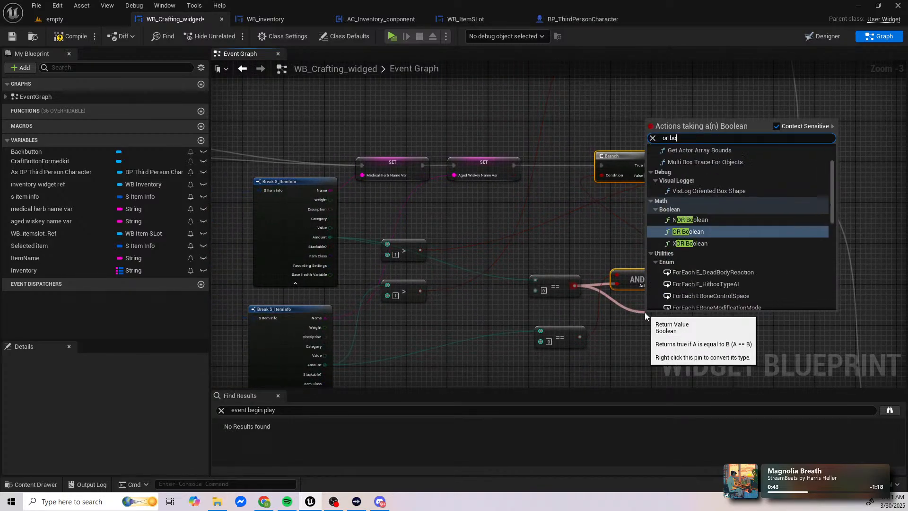
pyautogui.write('o')
pyautogui.press('Return')
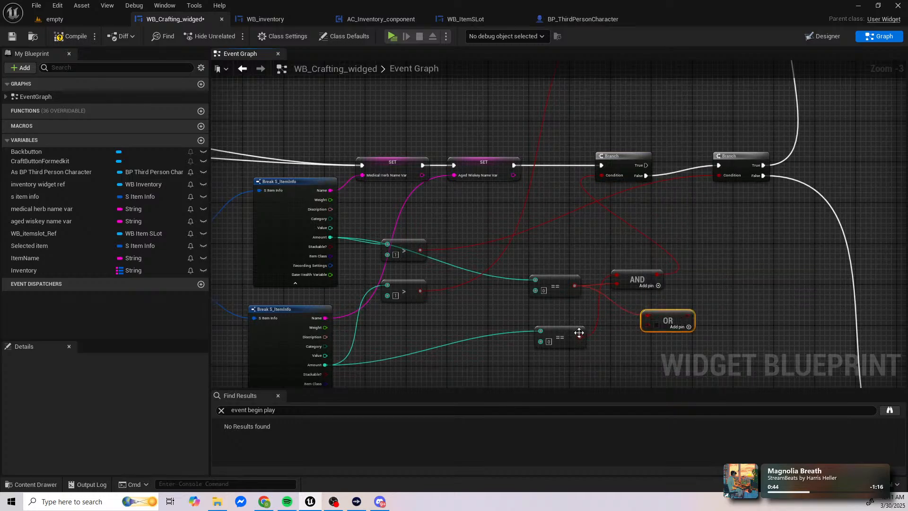
pyautogui.moveTo(579, 333); pyautogui.dragTo(651, 323)
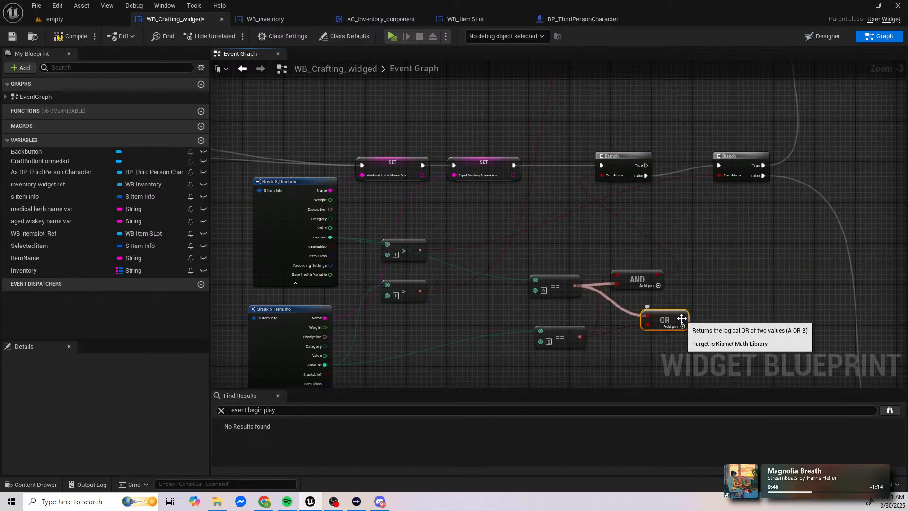
# Step: Transfer the new Branch's Condition connection from AND to OR, delete the AND node, and place OR beside the Equal nodes
pyautogui.keyDown('ctrl'); pyautogui.moveTo(657, 275); pyautogui.dragTo(681, 316); pyautogui.keyUp('ctrl')
pyautogui.click(637, 279)
pyautogui.press('Delete')
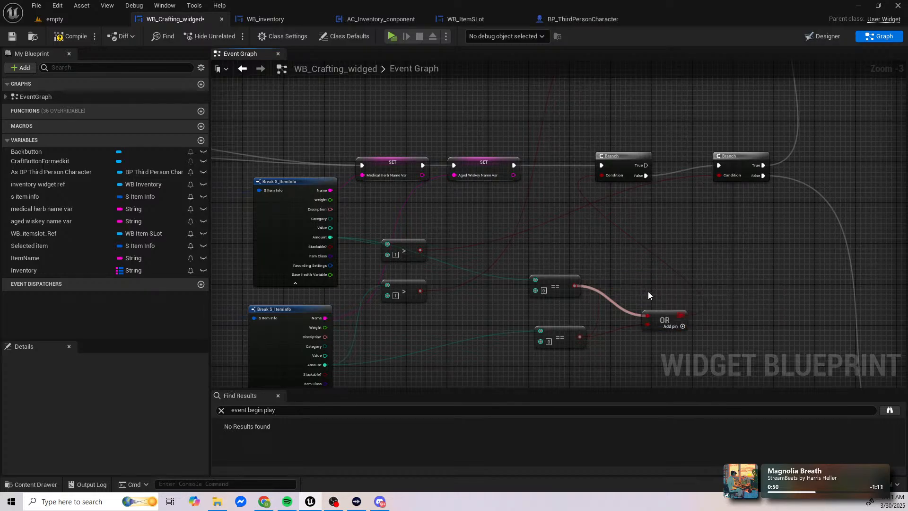
pyautogui.moveTo(648, 292); pyautogui.dragTo(589, 291, button='right')
pyautogui.moveTo(601, 307); pyautogui.dragTo(574, 283)
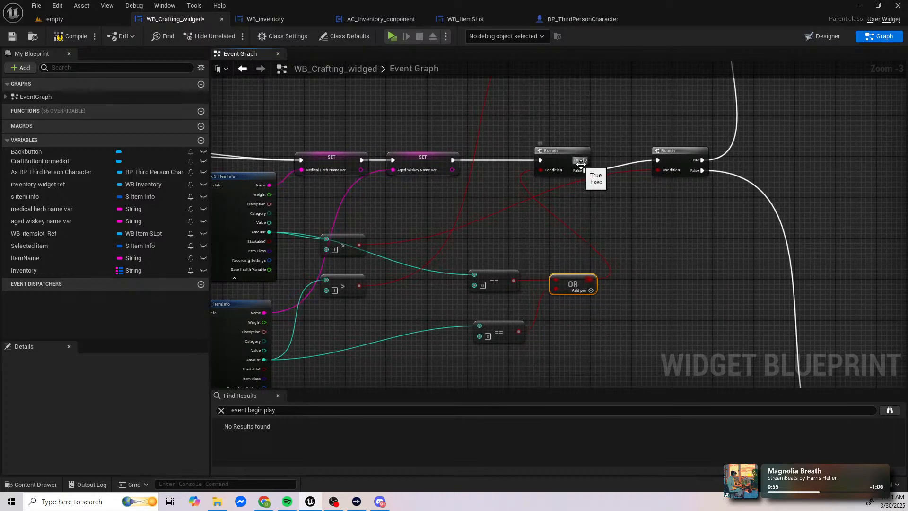
# Step: Compile the crafting widget blueprint and start a play preview of the level
pyautogui.moveTo(608, 160); pyautogui.dragTo(545, 243, button='right')
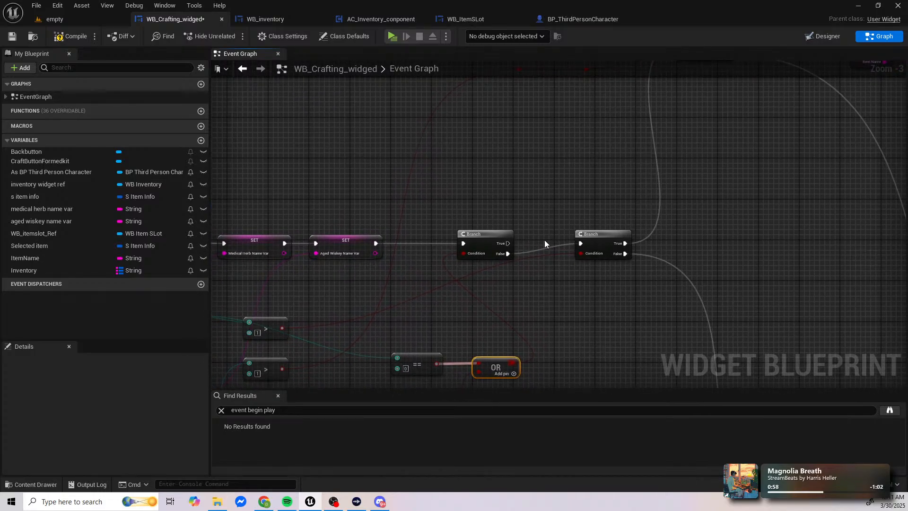
pyautogui.click(65, 38)
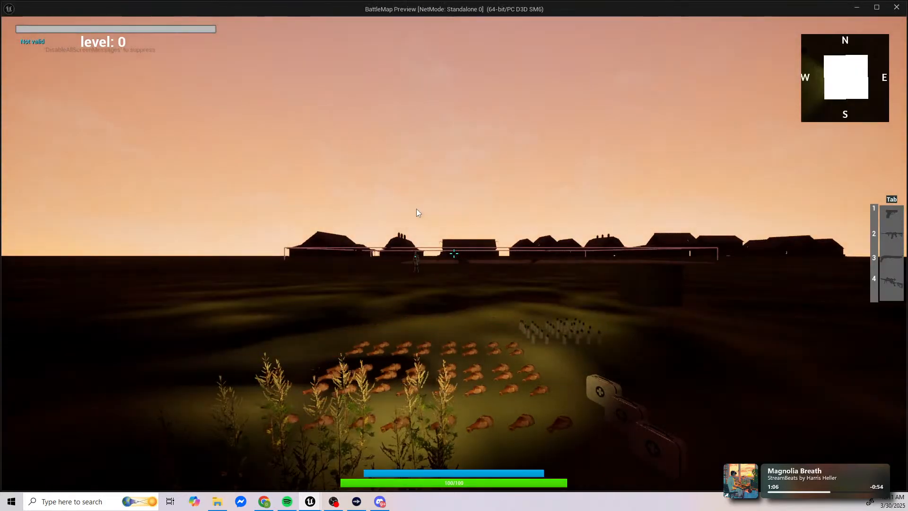
pyautogui.click(416, 209)
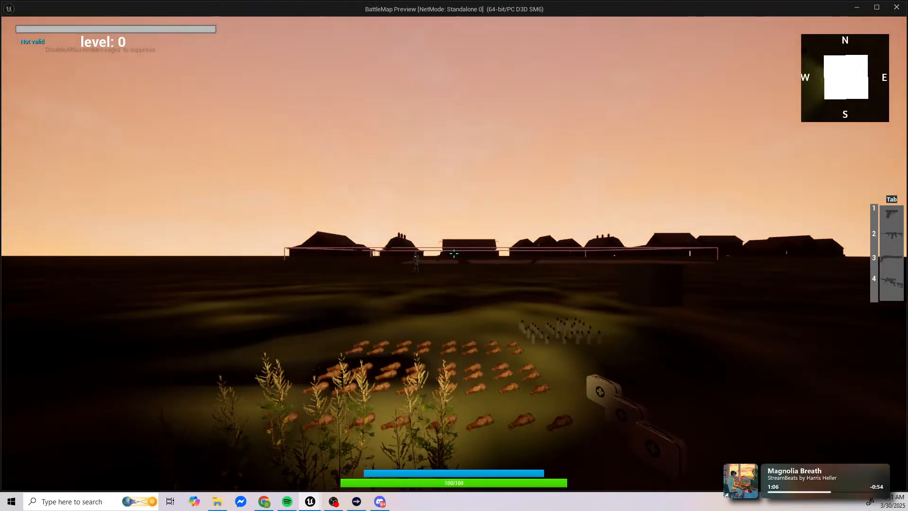
# Step: Collect medical herbs and aged whiskey in the preview, craft medical kits, and return to the inventory to check the amounts
pyautogui.press('f')
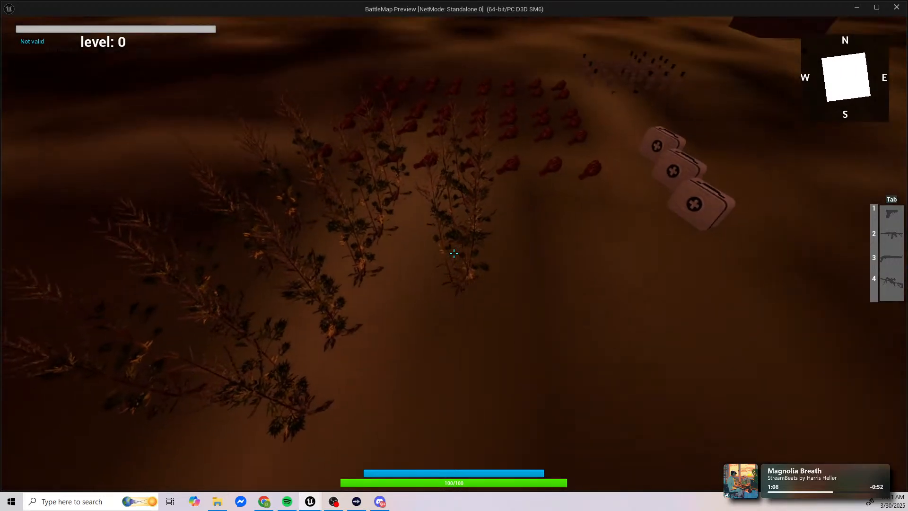
pyautogui.press('w')
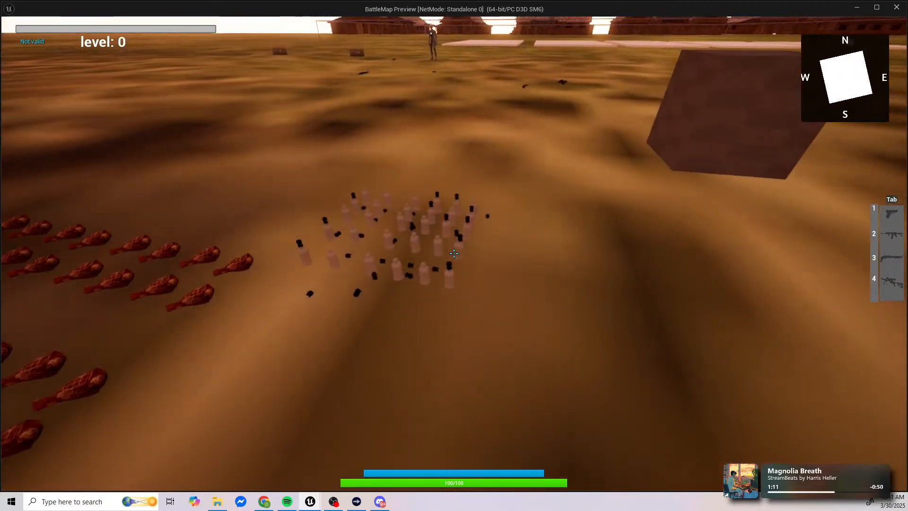
pyautogui.press('i')
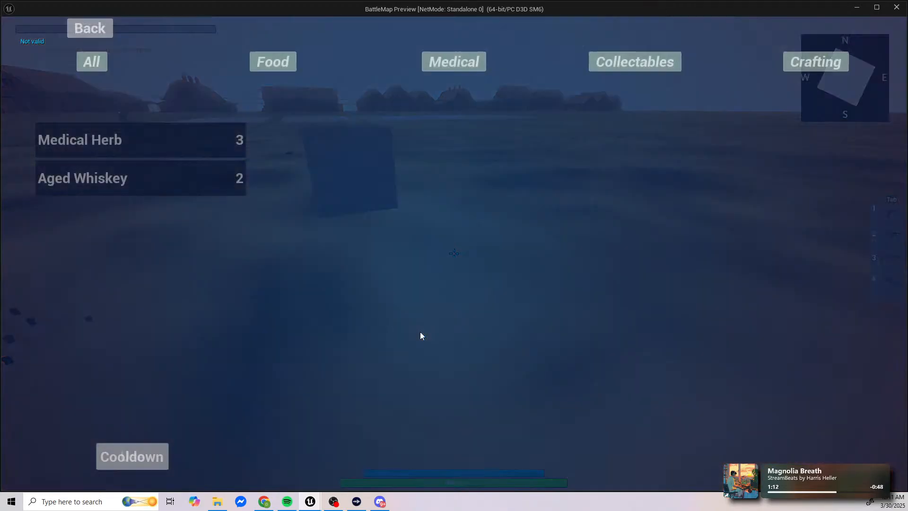
pyautogui.click(816, 62)
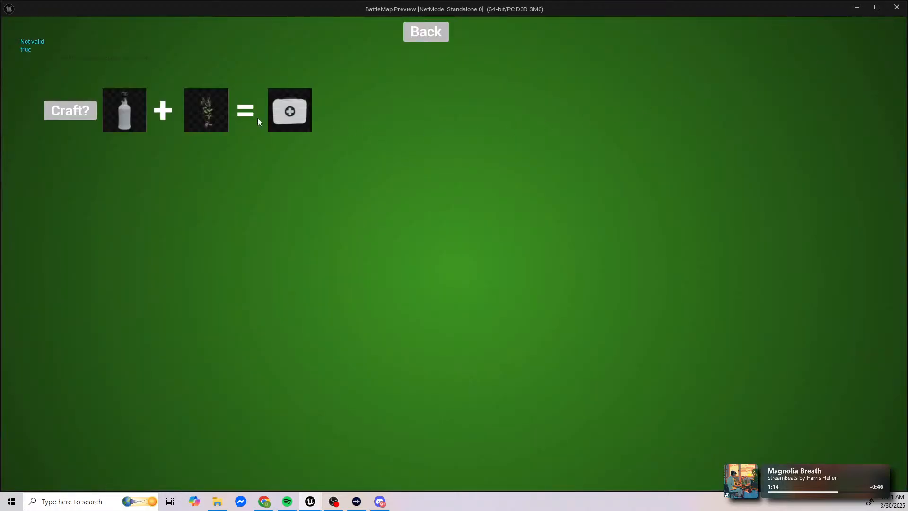
pyautogui.click(78, 116)
pyautogui.click(65, 111)
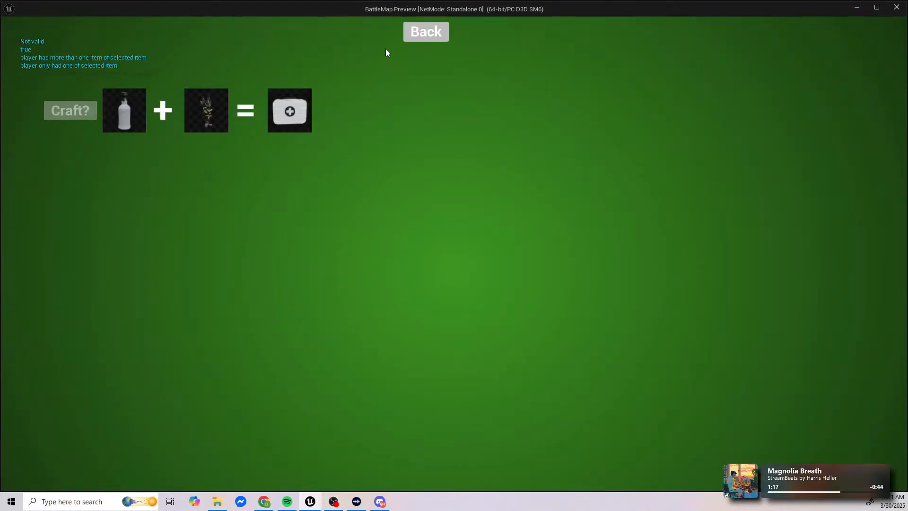
pyautogui.click(417, 33)
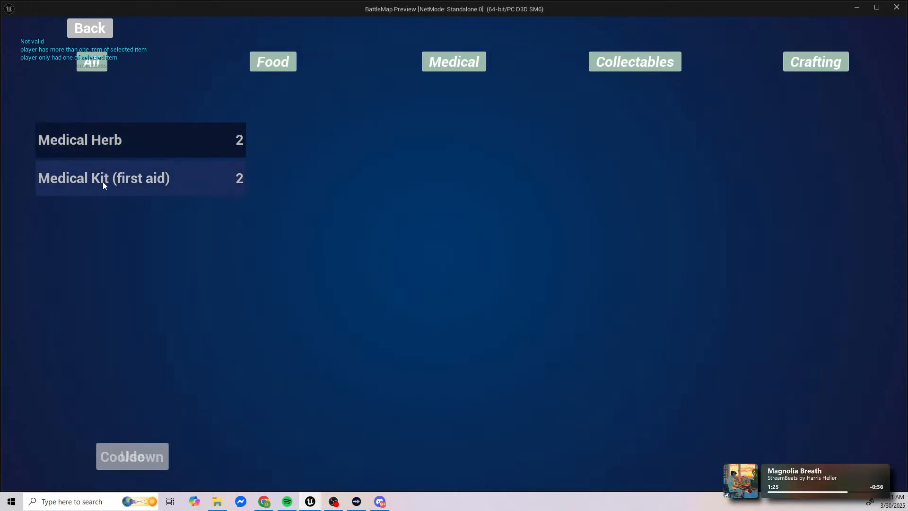
# Step: Pick up another aged whiskey, craft a medical kit with it, and return to the inventory
pyautogui.click(90, 29)
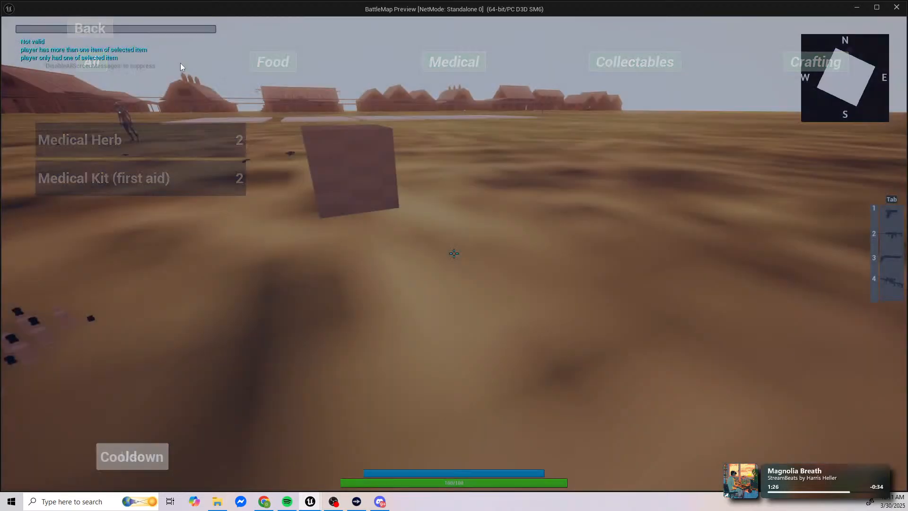
pyautogui.press('w')
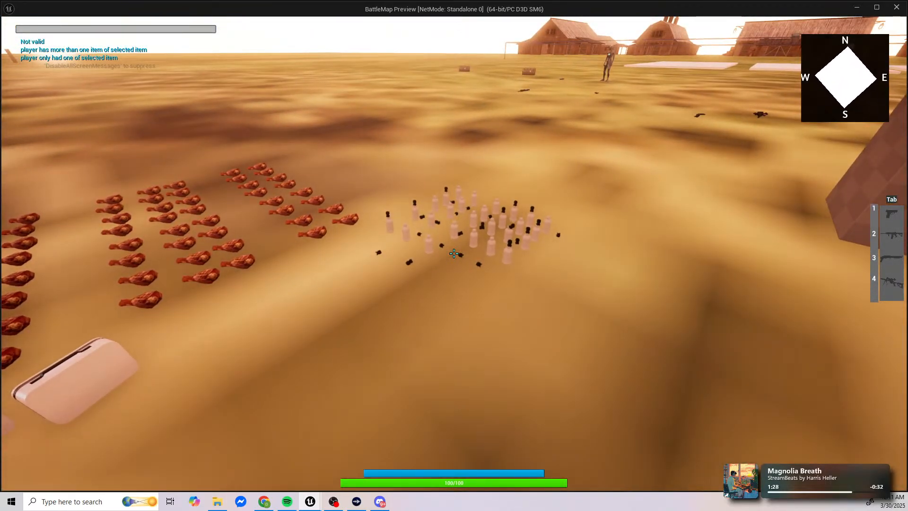
pyautogui.press('Tab')
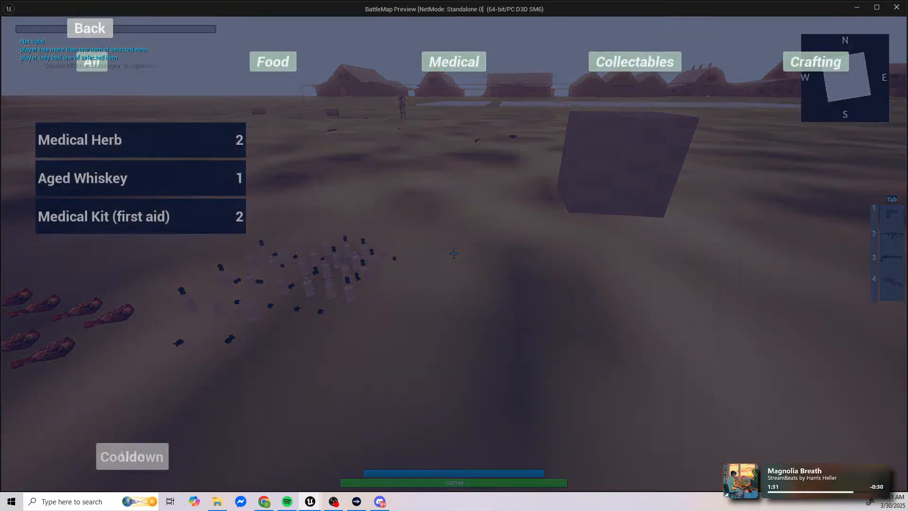
pyautogui.click(814, 62)
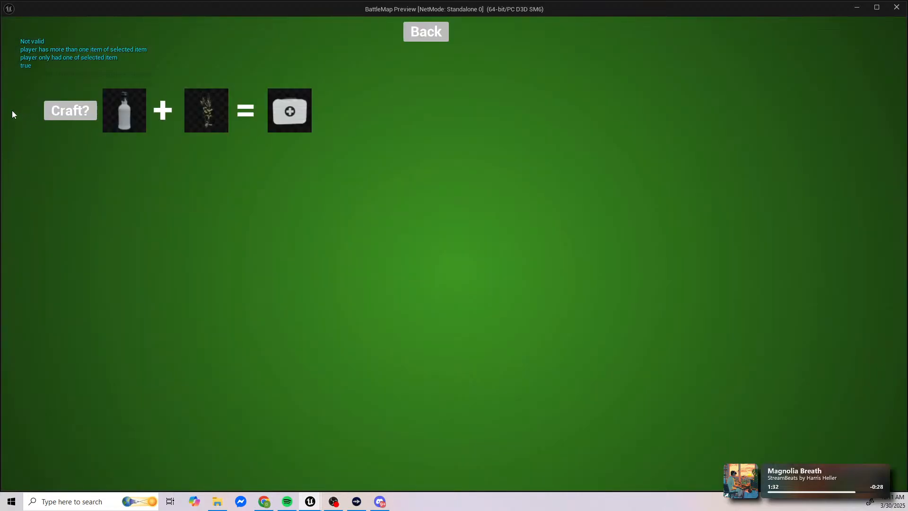
pyautogui.click(65, 110)
pyautogui.click(426, 32)
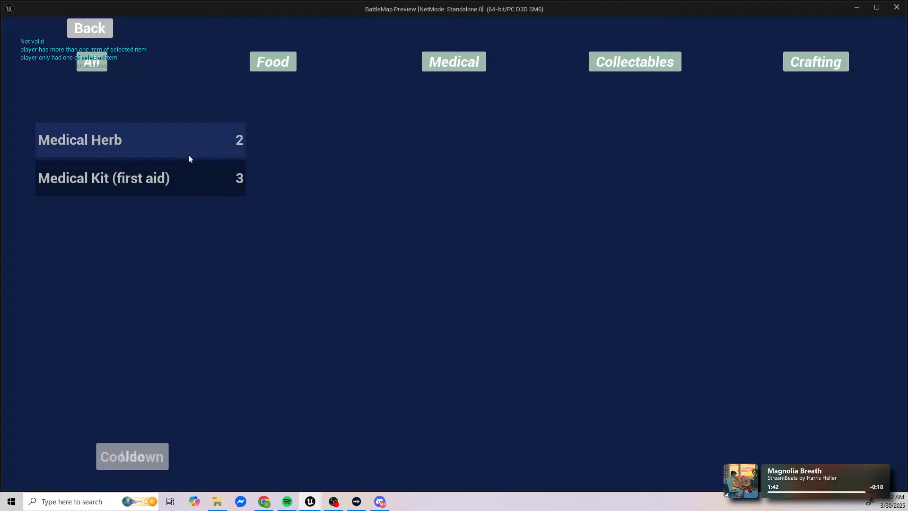
# Step: Repeat the crafting test with one more aged whiskey, check the inventory, and stop the preview to return to the crafting widget graph
pyautogui.click(86, 26)
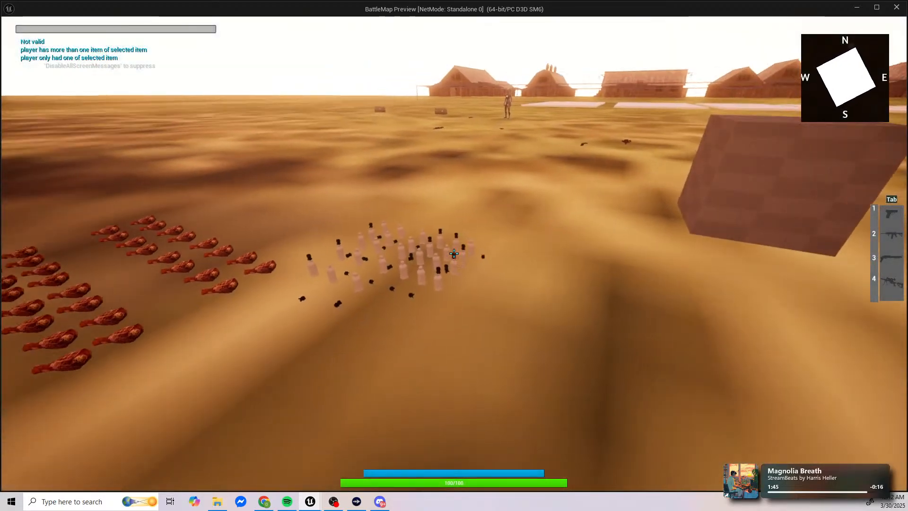
pyautogui.press('e')
pyautogui.press('i')
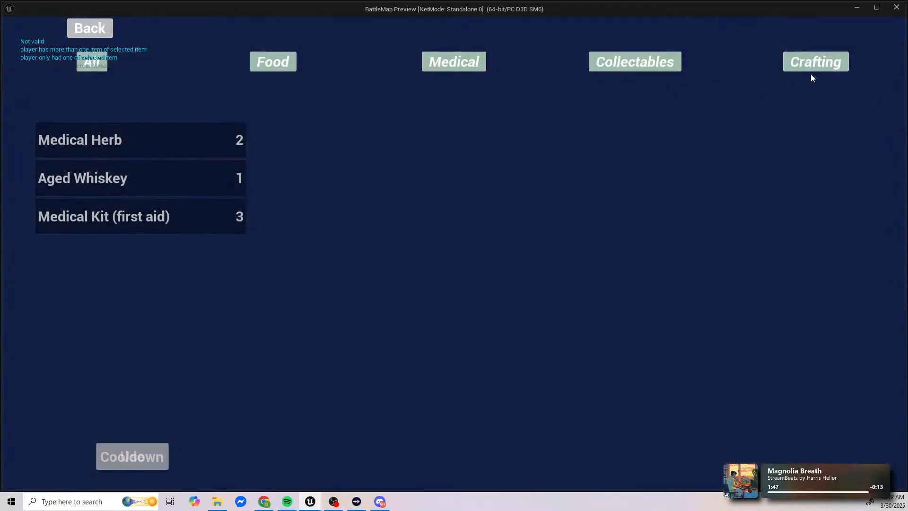
pyautogui.click(812, 67)
pyautogui.click(435, 34)
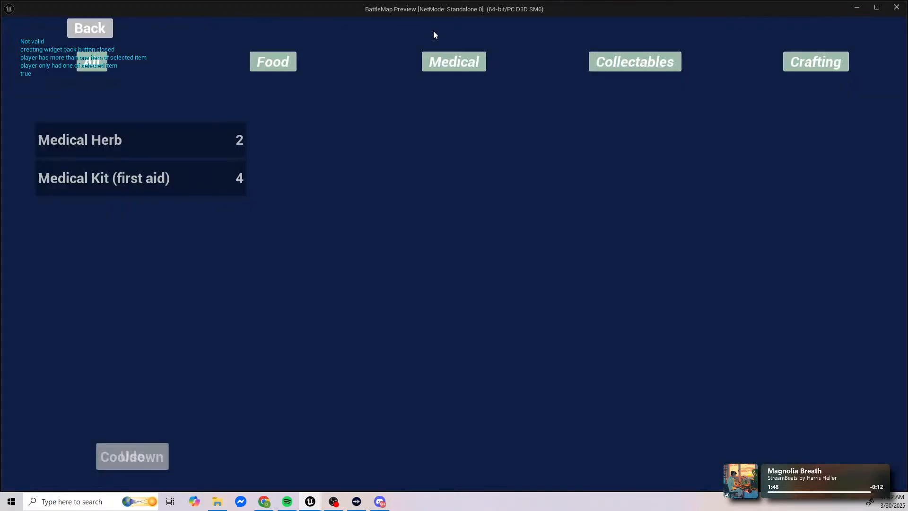
pyautogui.press('Escape')
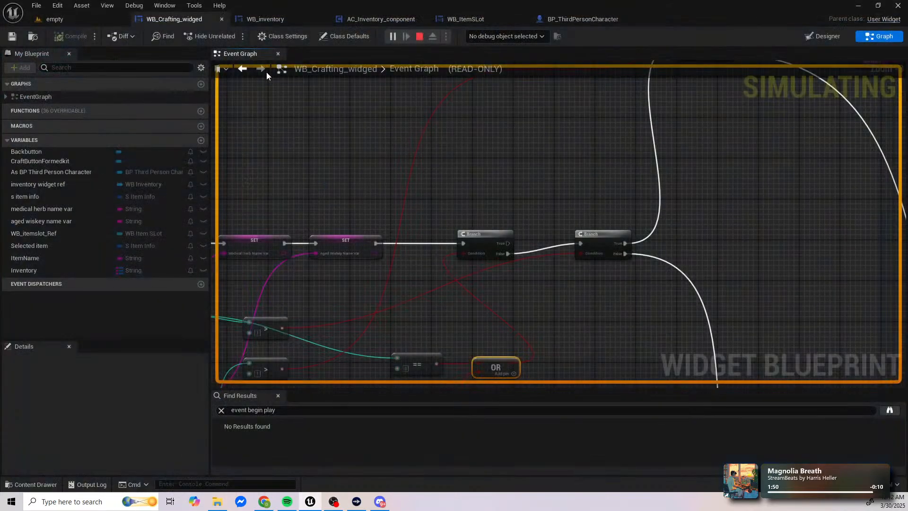
pyautogui.click(175, 19)
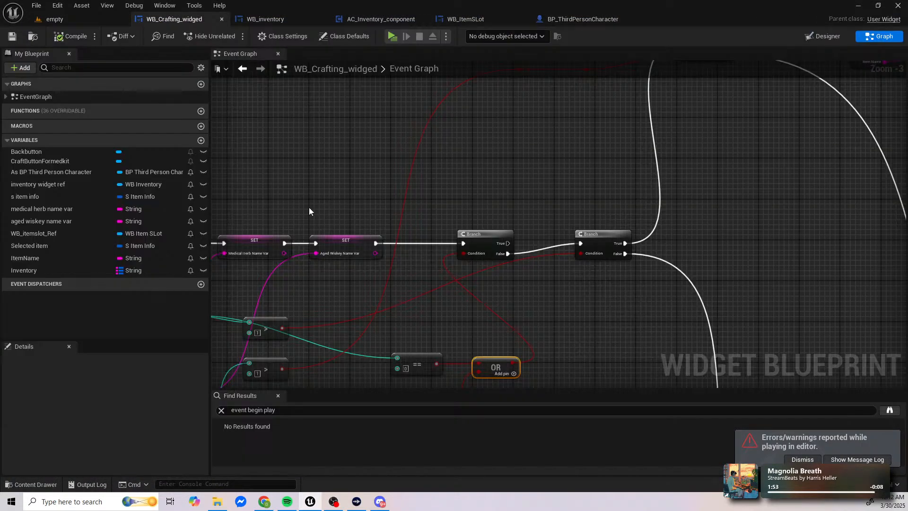
# Step: Move the Medical Herb FIND node up beside the Break S_ItemInfo node it feeds
pyautogui.moveTo(271, 336); pyautogui.dragTo(439, 219, button='right')
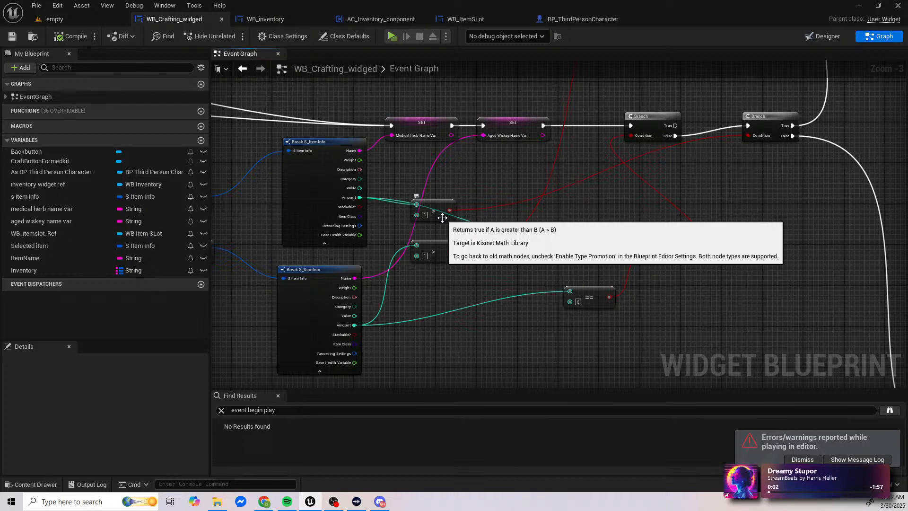
pyautogui.moveTo(442, 218); pyautogui.dragTo(415, 195, button='right')
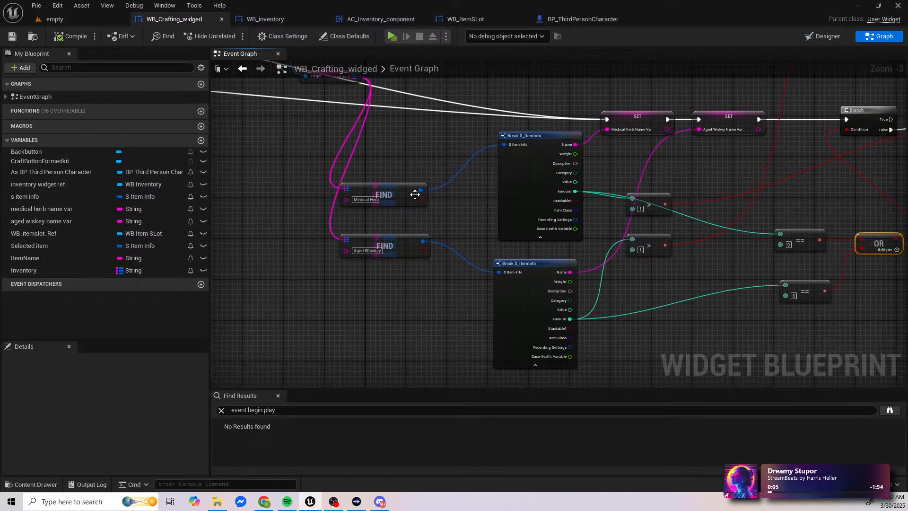
pyautogui.moveTo(441, 183); pyautogui.dragTo(466, 149)
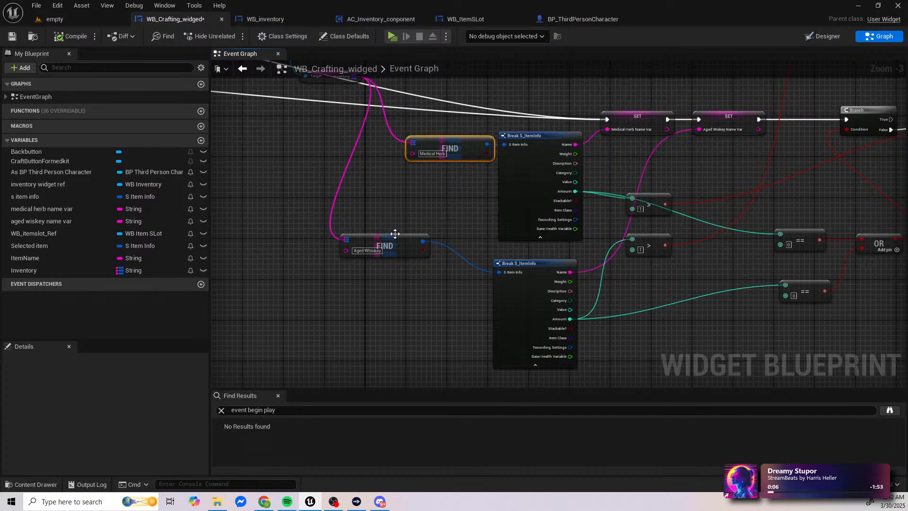
# Step: Move the Aged Whiskey FIND node beside the Break S_ItemInfo node it feeds
pyautogui.moveTo(400, 241); pyautogui.dragTo(456, 255)
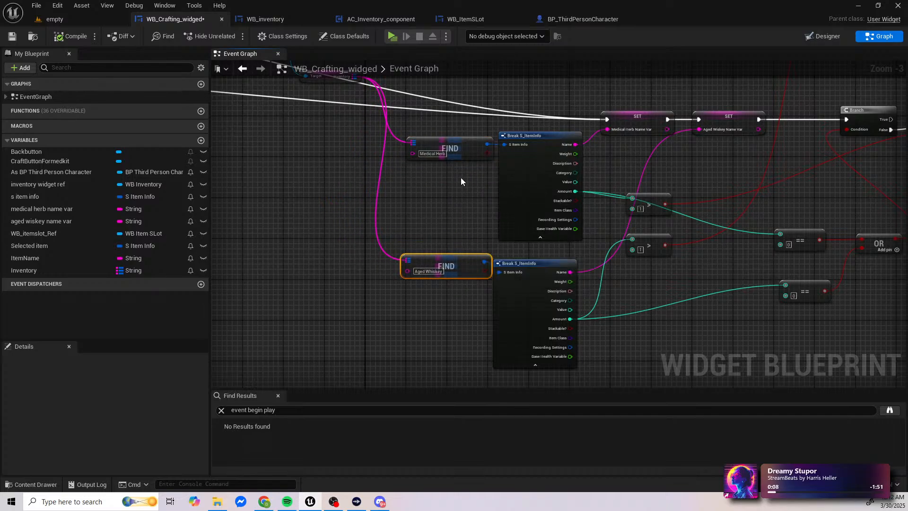
# Step: Examine the crafting graph from the ingredient amount comparisons through the Branch chain to the item stack removal nodes
pyautogui.moveTo(461, 177); pyautogui.dragTo(344, 207, button='right')
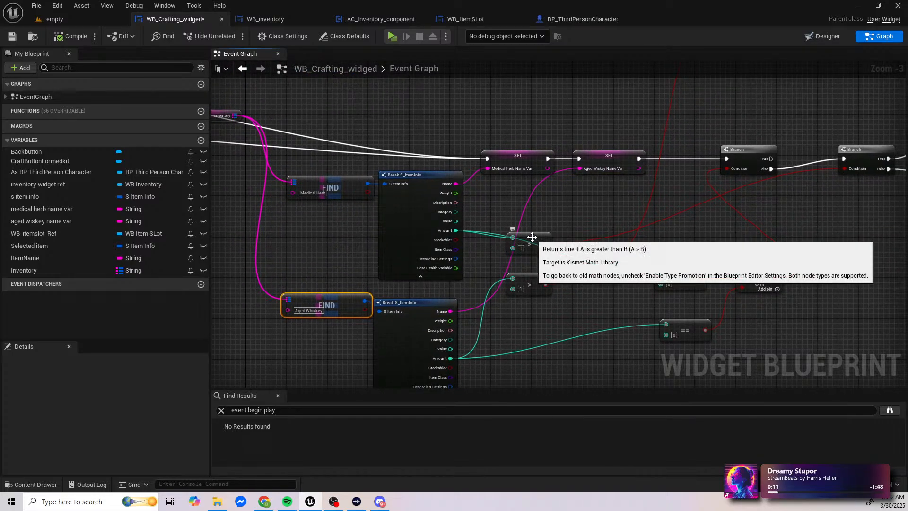
pyautogui.moveTo(559, 234); pyautogui.dragTo(328, 264, button='right')
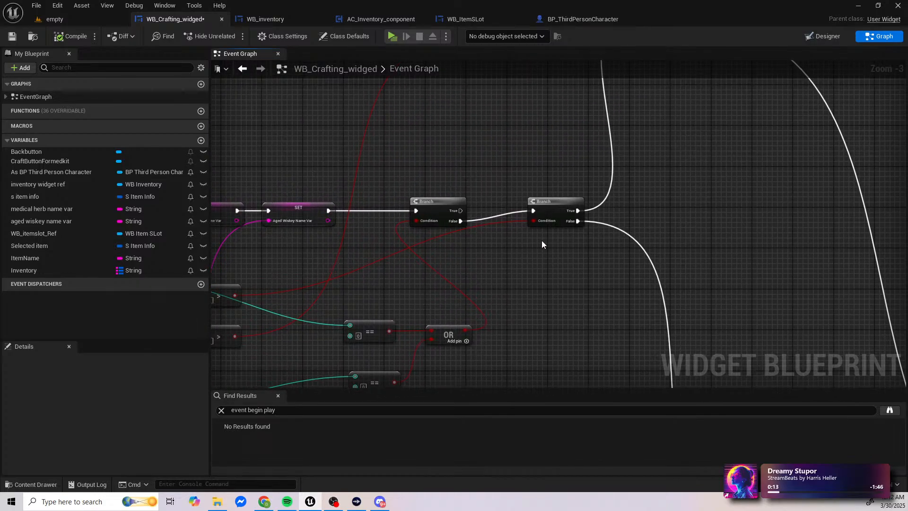
pyautogui.moveTo(579, 225); pyautogui.dragTo(741, 169, button='right')
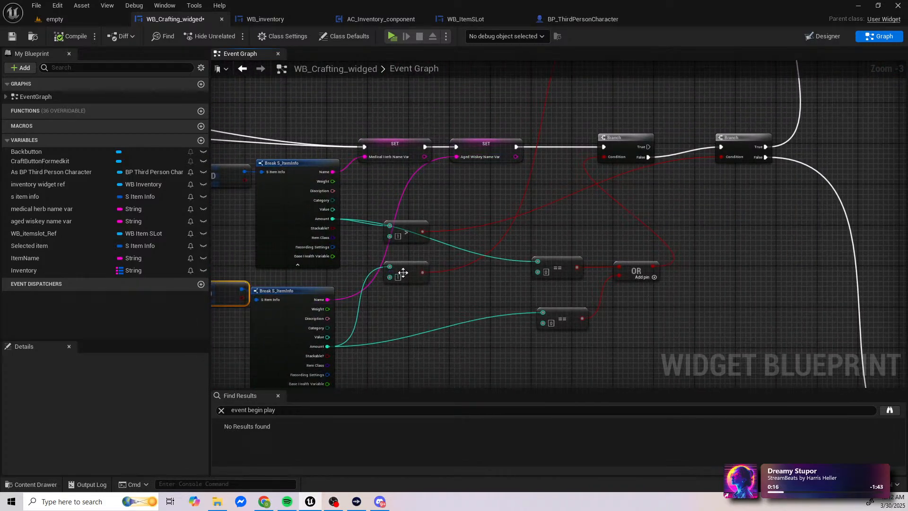
pyautogui.moveTo(687, 87); pyautogui.dragTo(416, 229, button='right')
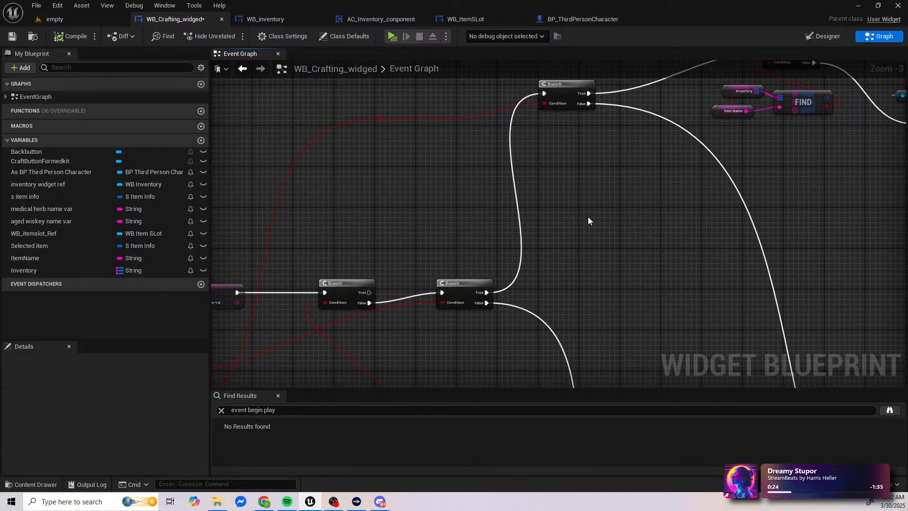
pyautogui.moveTo(588, 217); pyautogui.dragTo(1, 0, button='right')
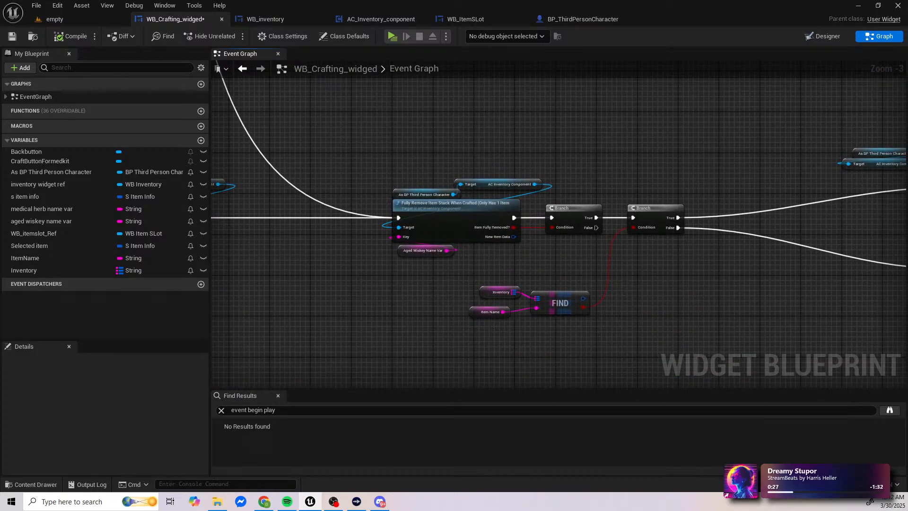
pyautogui.moveTo(425, 203); pyautogui.dragTo(775, 264, button='right')
pyautogui.moveTo(316, 1); pyautogui.dragTo(795, 99, button='right')
pyautogui.moveTo(570, 84); pyautogui.dragTo(670, 87, button='right')
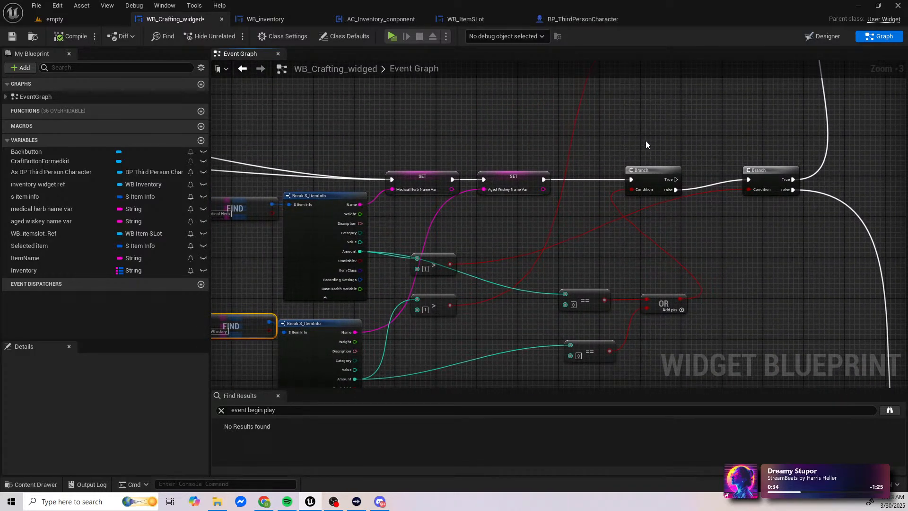
pyautogui.moveTo(621, 144); pyautogui.dragTo(528, 119, button='right')
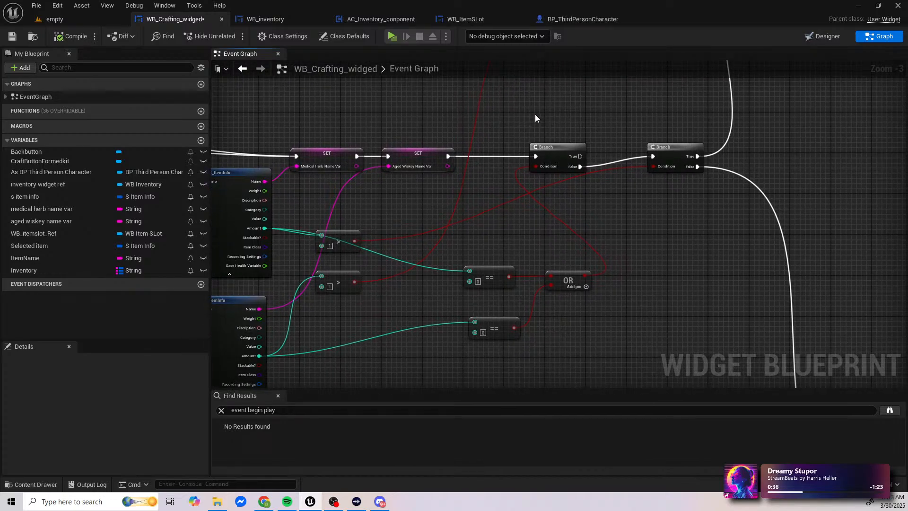
# Step: Move the two equals-zero comparisons and their OR node lower in the graph, and shift the second Branch farther from the first
pyautogui.moveTo(530, 210); pyautogui.dragTo(587, 166, button='right')
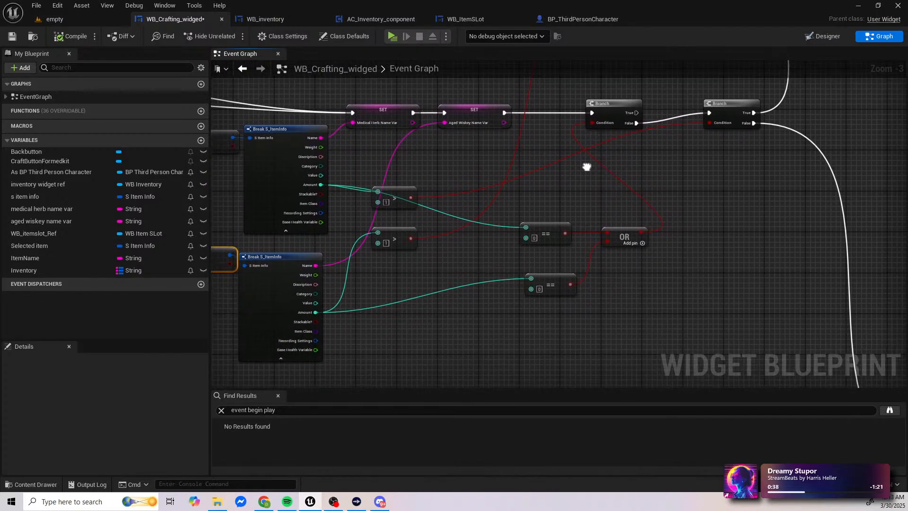
pyautogui.moveTo(544, 215); pyautogui.dragTo(637, 296)
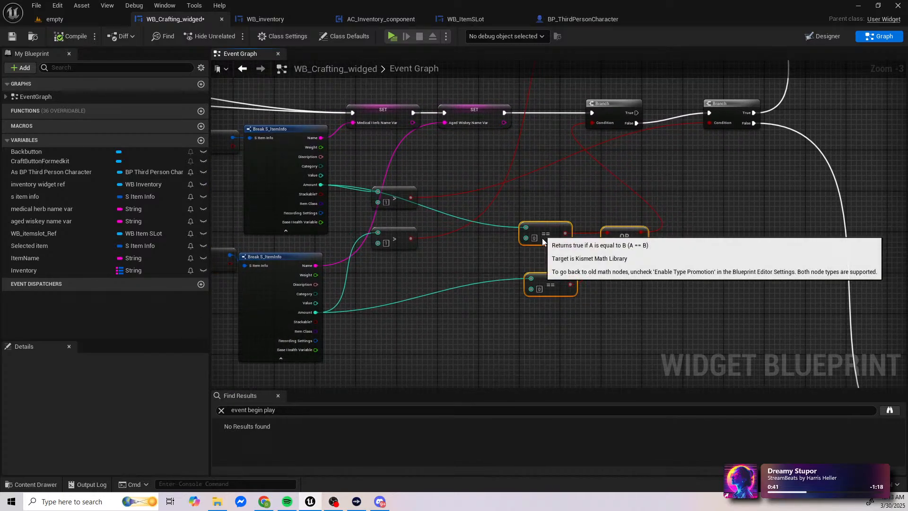
pyautogui.moveTo(544, 238); pyautogui.dragTo(563, 310)
pyautogui.moveTo(539, 224); pyautogui.dragTo(436, 296, button='right')
pyautogui.moveTo(606, 180); pyautogui.dragTo(662, 190)
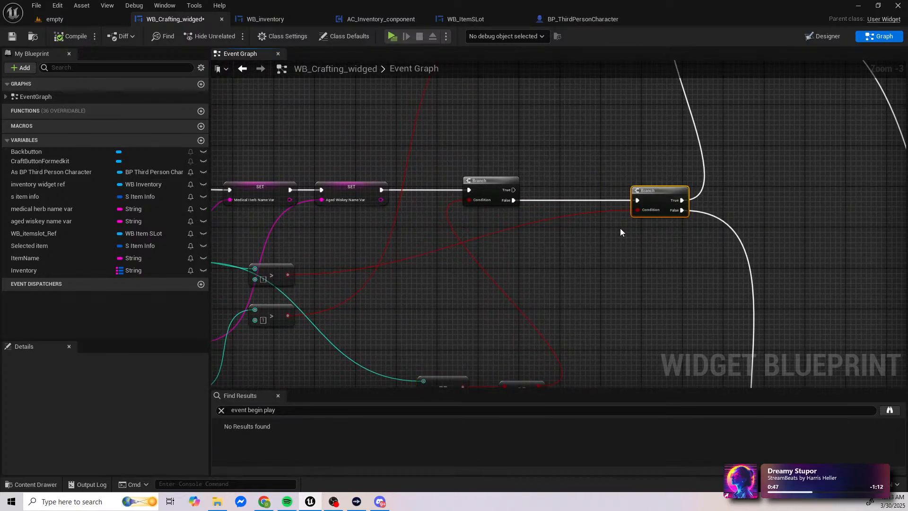
# Step: Select both greater-than-1 comparison nodes fed by the medical herb and aged whiskey amounts
pyautogui.moveTo(565, 201); pyautogui.dragTo(525, 258, button='right')
pyautogui.moveTo(580, 252); pyautogui.dragTo(303, 342, button='right')
pyautogui.moveTo(519, 249); pyautogui.dragTo(554, 224, button='right')
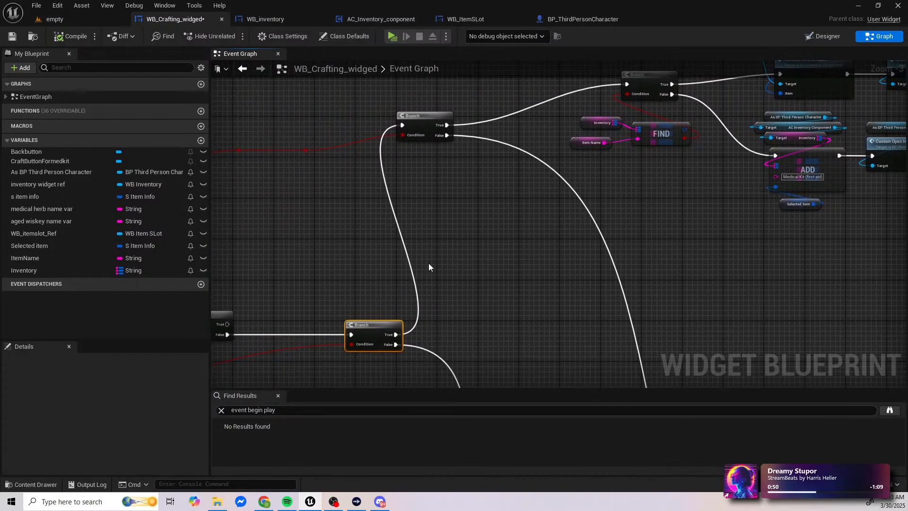
pyautogui.moveTo(429, 263); pyautogui.dragTo(659, 159, button='right')
pyautogui.moveTo(474, 276); pyautogui.dragTo(594, 210, button='right')
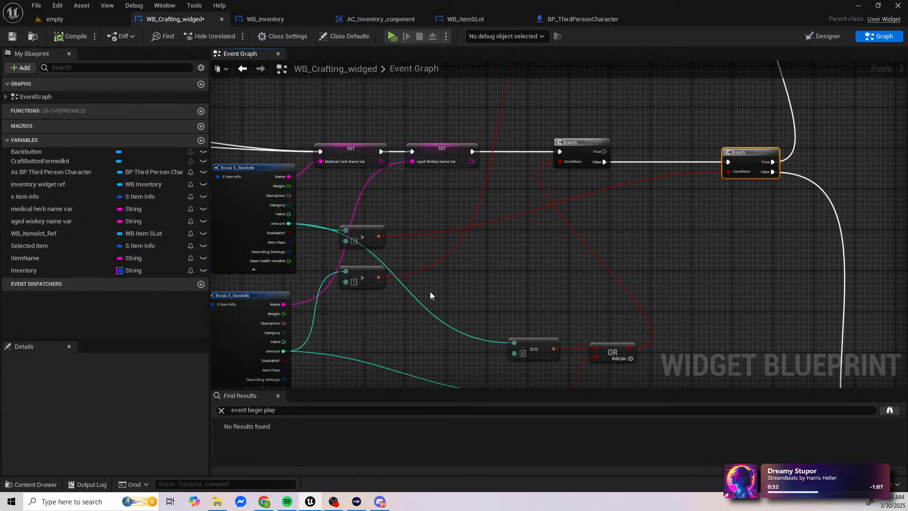
pyautogui.moveTo(431, 292); pyautogui.dragTo(490, 268, button='right')
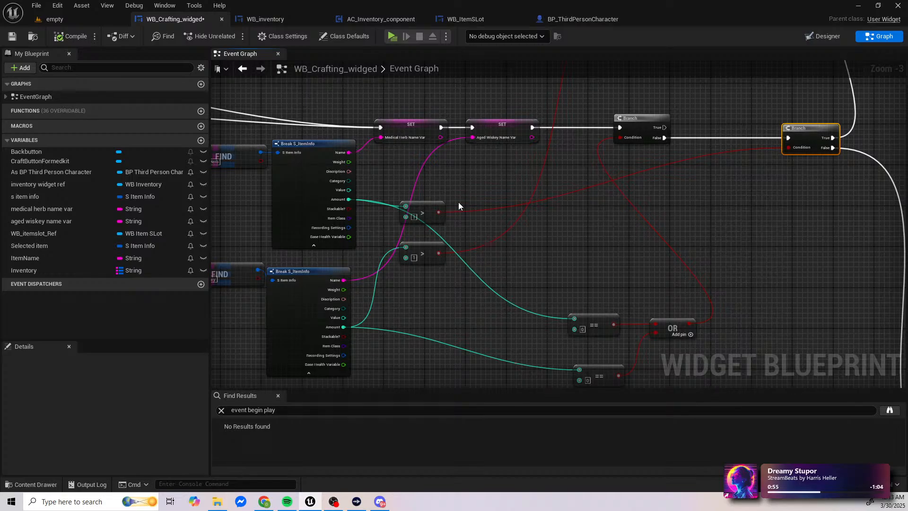
pyautogui.moveTo(458, 202); pyautogui.dragTo(453, 255)
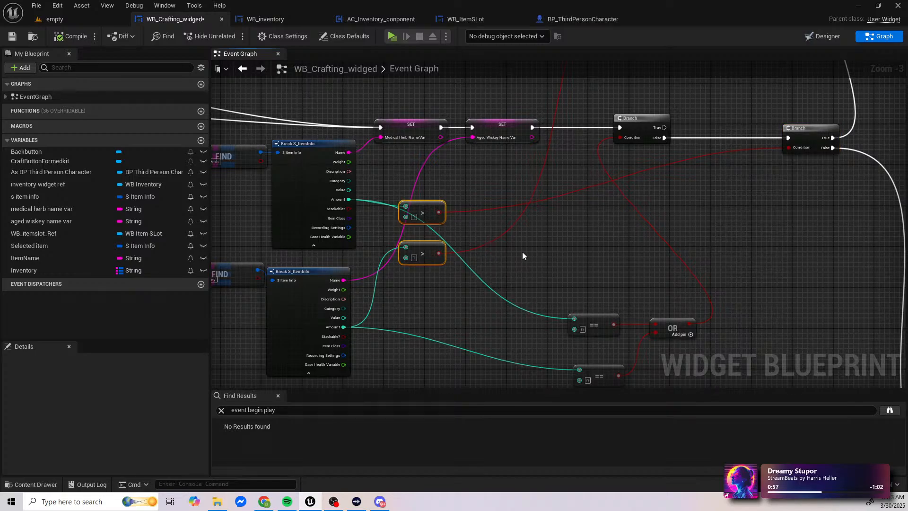
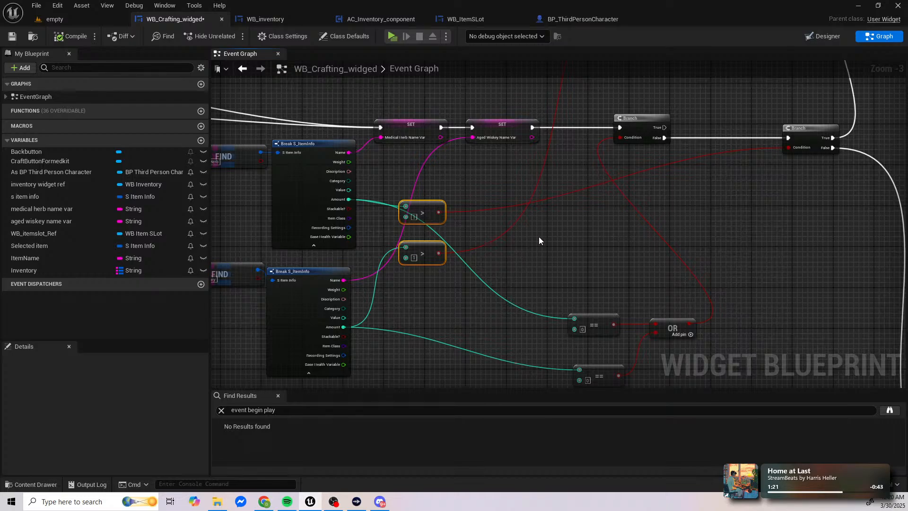
# Step: Delete the two equals-zero comparison nodes that feed the OR node
pyautogui.moveTo(487, 244); pyautogui.dragTo(400, 199, button='right')
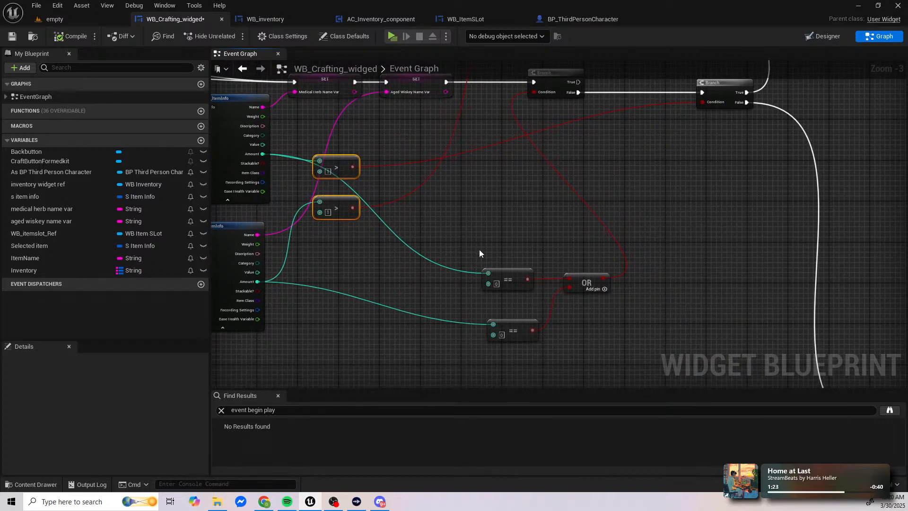
pyautogui.moveTo(479, 253); pyautogui.dragTo(551, 263, button='right')
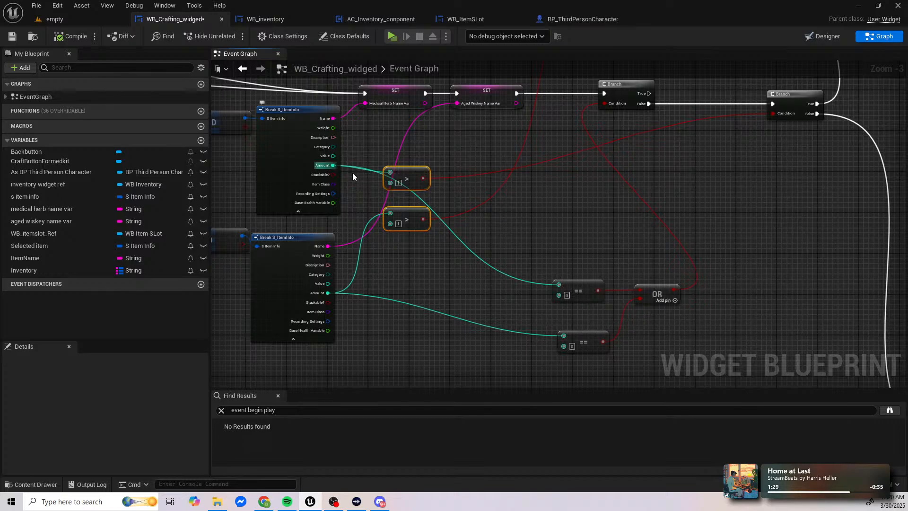
pyautogui.moveTo(549, 262); pyautogui.dragTo(572, 359)
pyautogui.press('Delete')
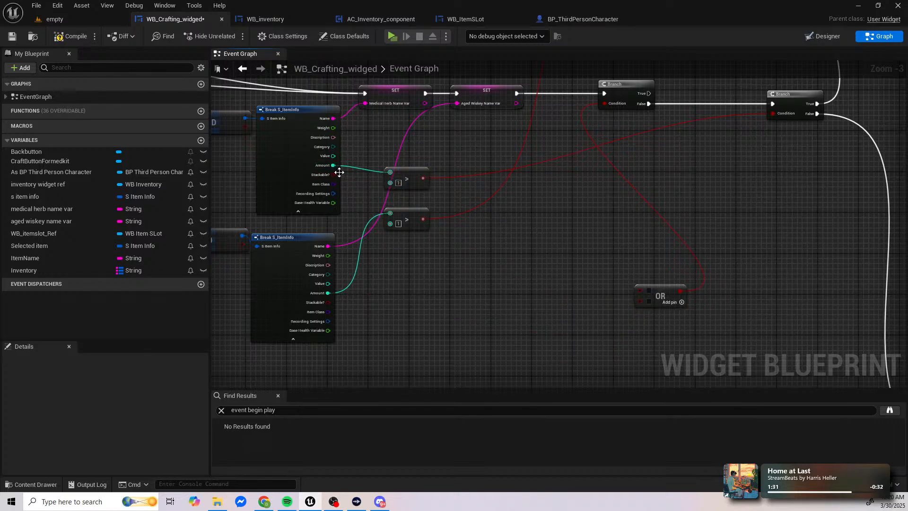
# Step: Duplicate the two greater-than-1 comparisons beside the OR node, wiring the medical herb and aged whiskey amounts through them into its inputs
pyautogui.moveTo(409, 157); pyautogui.dragTo(424, 237)
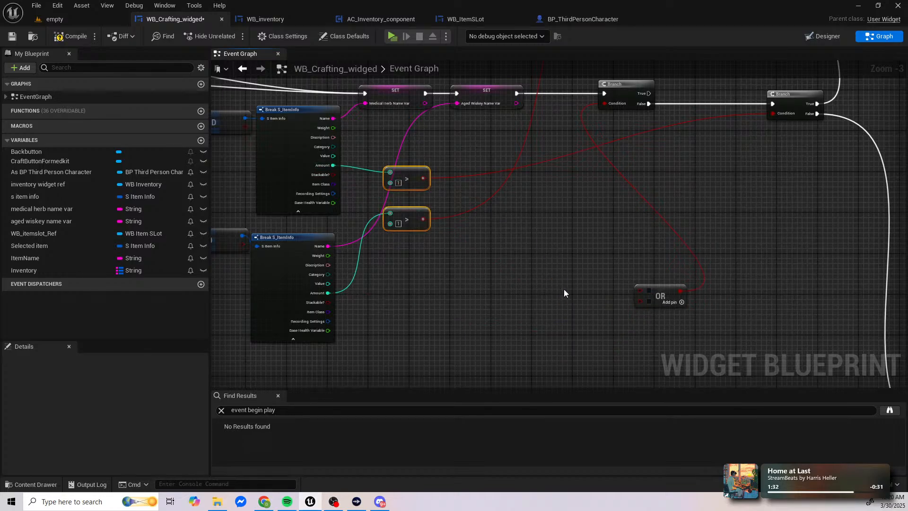
pyautogui.hotkey('ctrl', 'c')
pyautogui.hotkey('ctrl', 'v')
pyautogui.moveTo(333, 165); pyautogui.dragTo(542, 274)
pyautogui.moveTo(328, 293); pyautogui.dragTo(638, 301)
pyautogui.moveTo(577, 276); pyautogui.dragTo(640, 290)
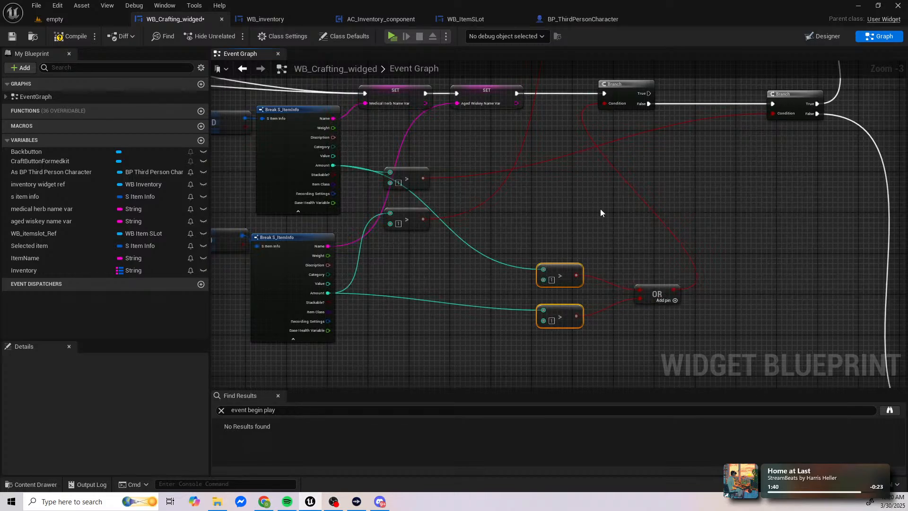
# Step: Run the level preview and gather several medical herbs and aged whiskey bottles
pyautogui.moveTo(601, 212); pyautogui.dragTo(592, 252, button='right')
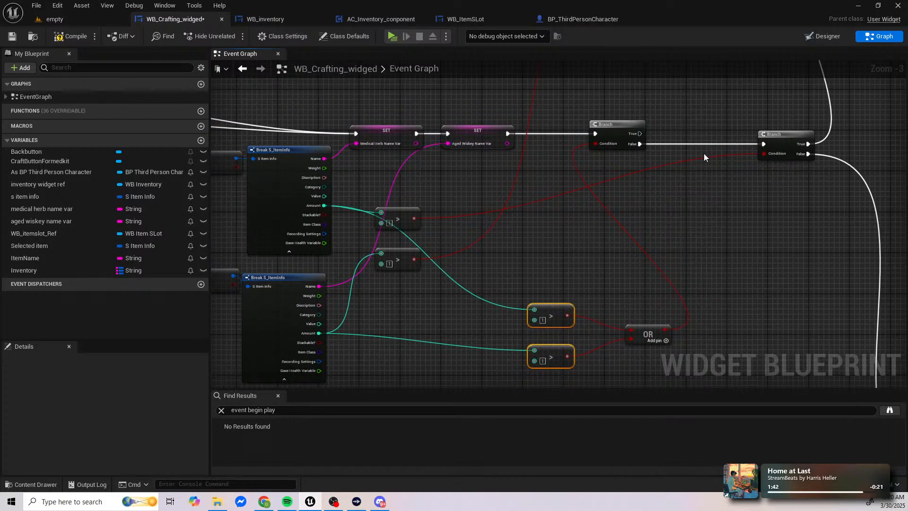
pyautogui.moveTo(689, 197); pyautogui.dragTo(629, 211, button='right')
pyautogui.moveTo(512, 222); pyautogui.dragTo(603, 222, button='right')
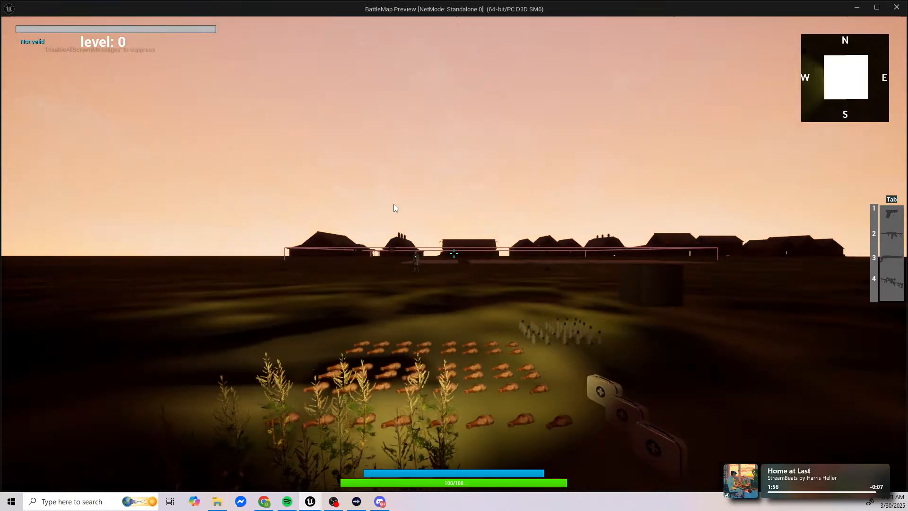
pyautogui.click(393, 204)
pyautogui.press('f')
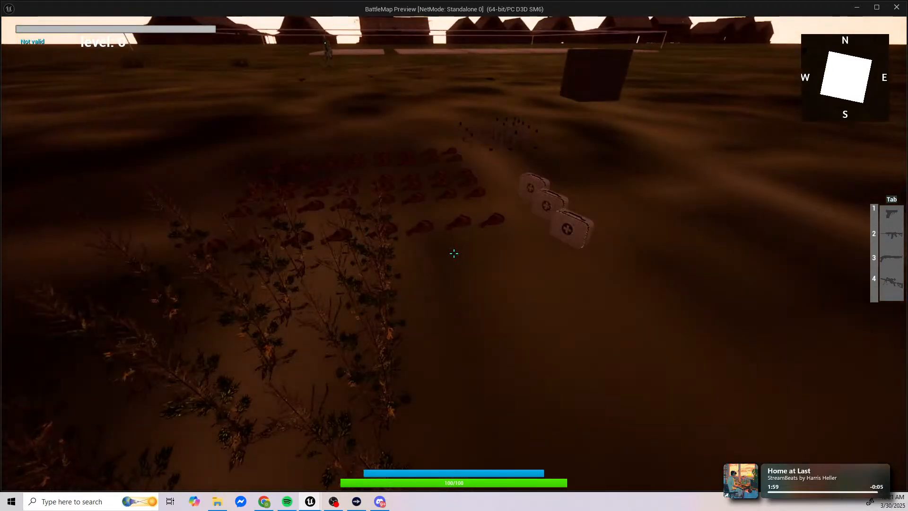
pyautogui.press('w')
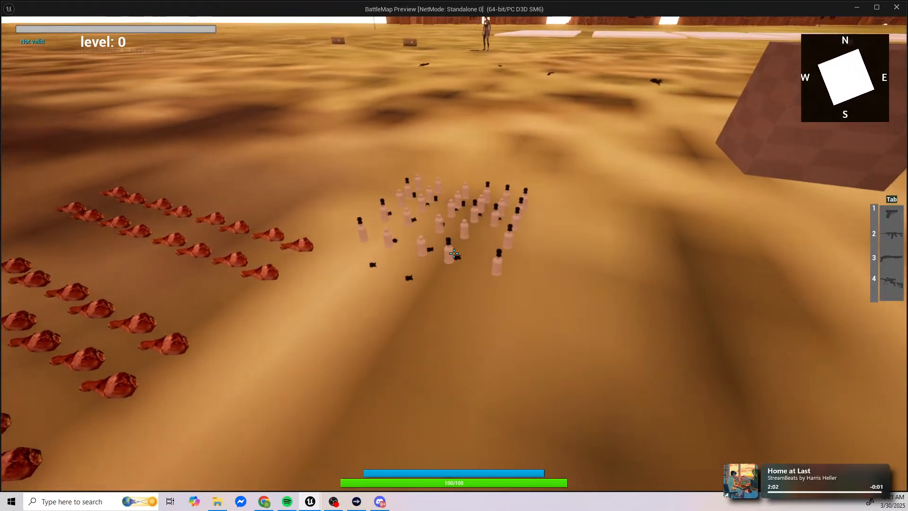
pyautogui.press('w')
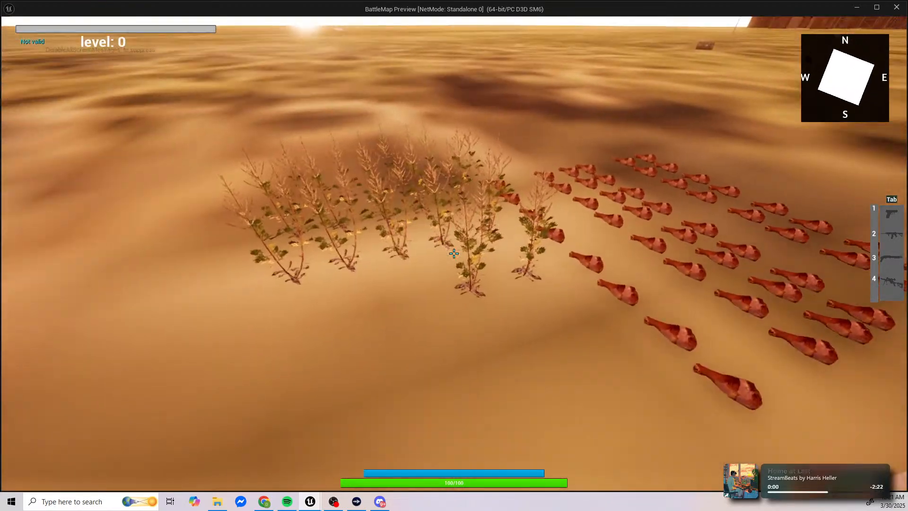
pyautogui.press('w')
pyautogui.press('e')
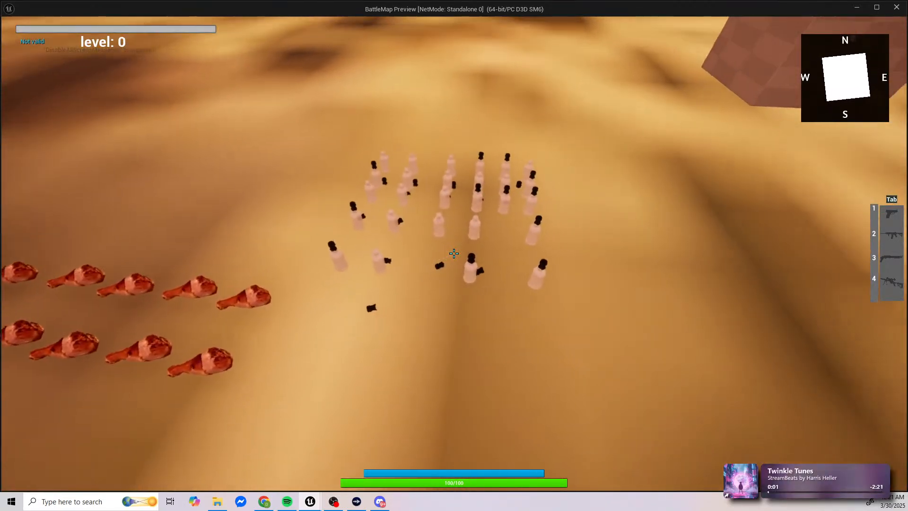
pyautogui.press('e')
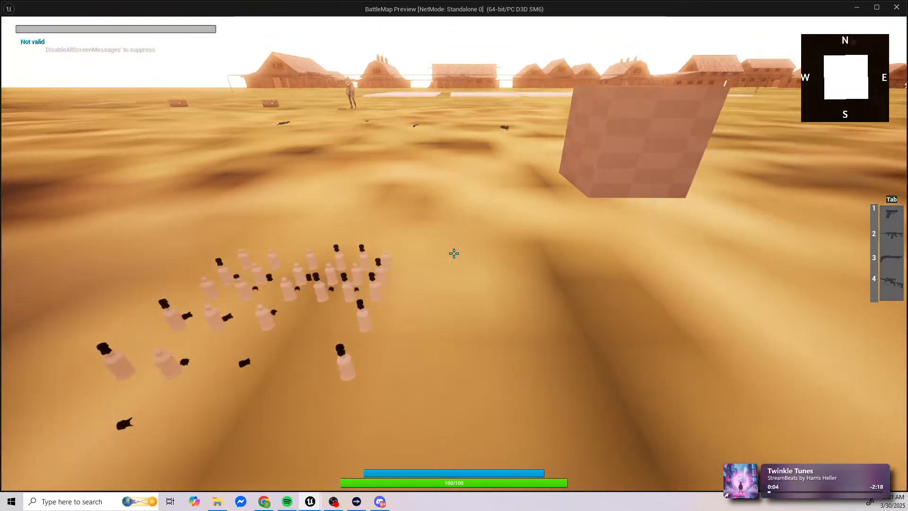
# Step: Try to craft a medical kit on the crafting screen, check the ingredient amounts in the inventory, and end the play session
pyautogui.press('i')
pyautogui.press('i')
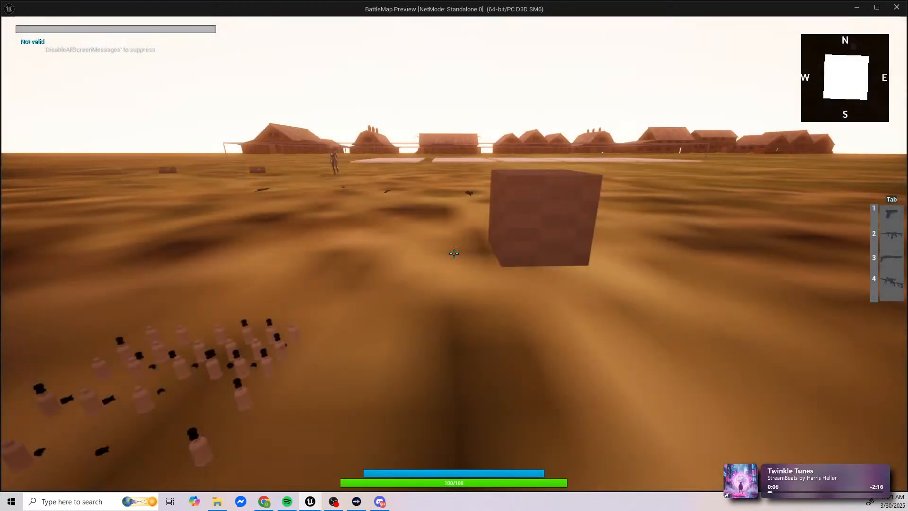
pyautogui.press('i')
pyautogui.click(801, 69)
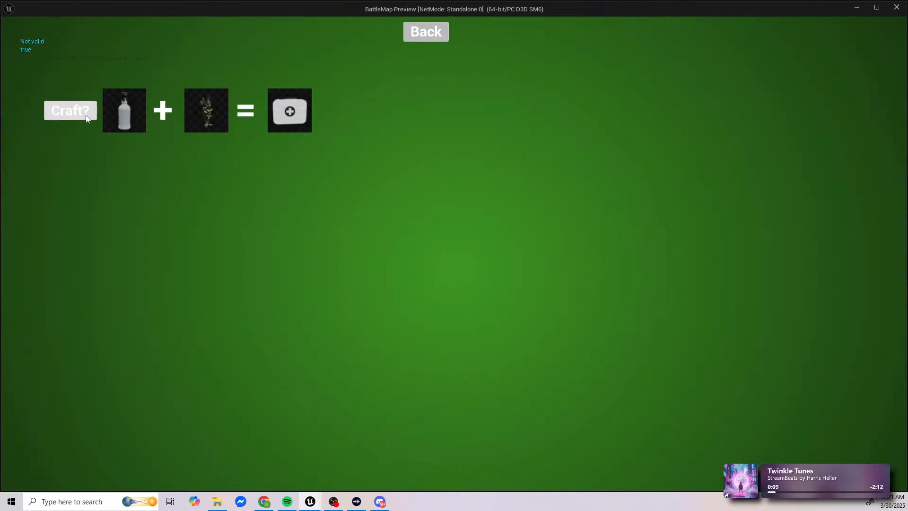
pyautogui.click(426, 31)
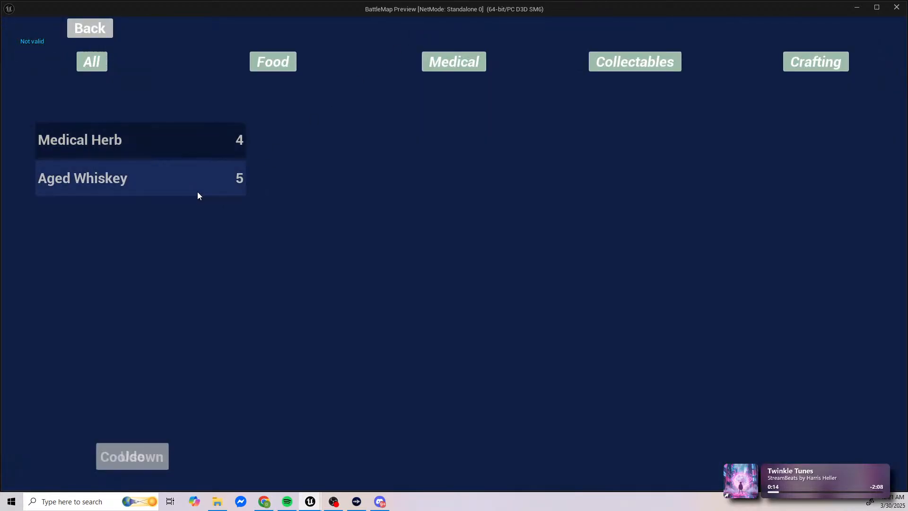
pyautogui.click(815, 64)
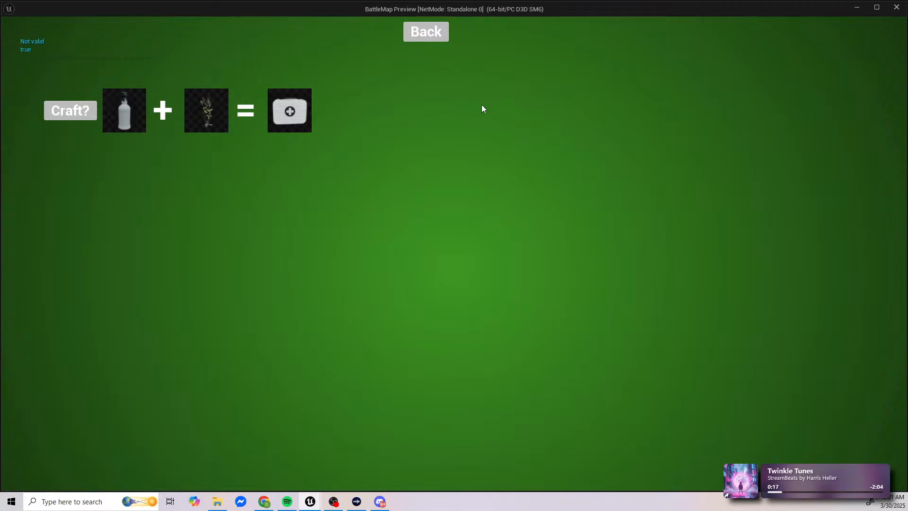
pyautogui.click(427, 40)
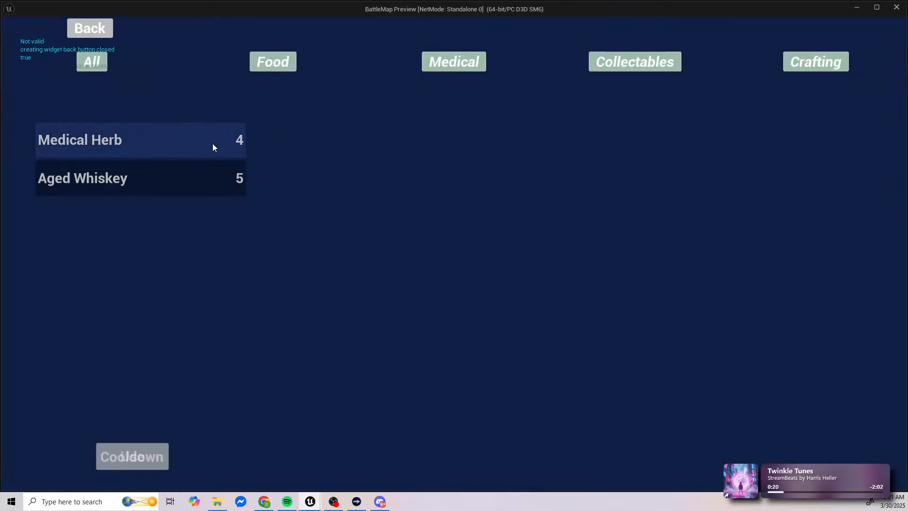
pyautogui.press('Escape')
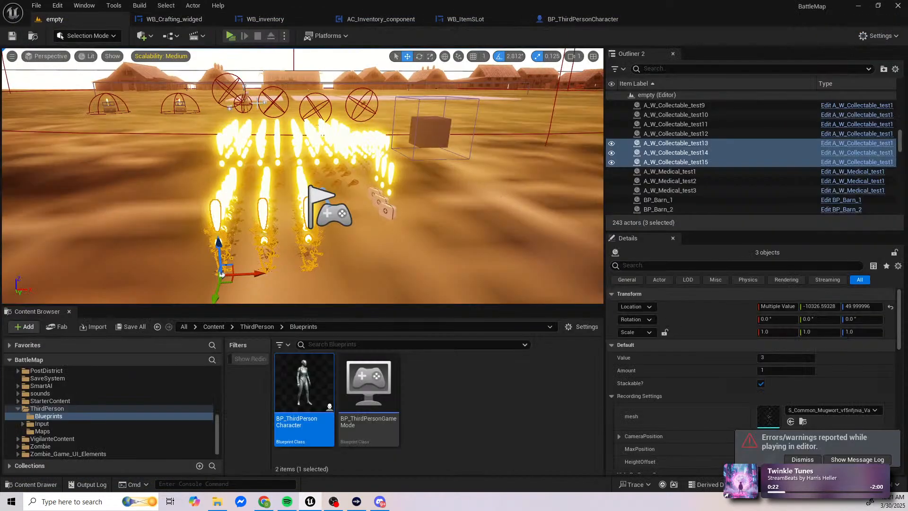
# Step: Move the first Branch's link to the second Branch from its False output to its True output and compile the crafting widget
pyautogui.click(157, 19)
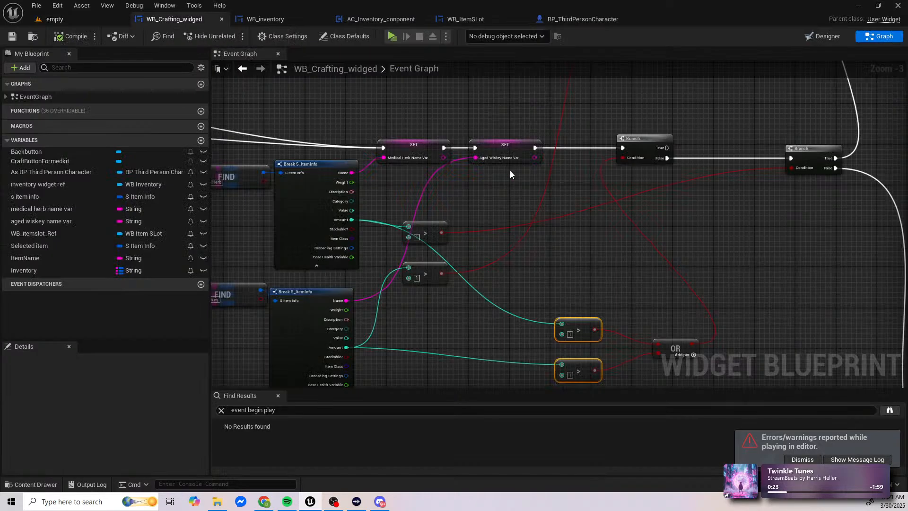
pyautogui.moveTo(511, 175); pyautogui.dragTo(355, 159, button='right')
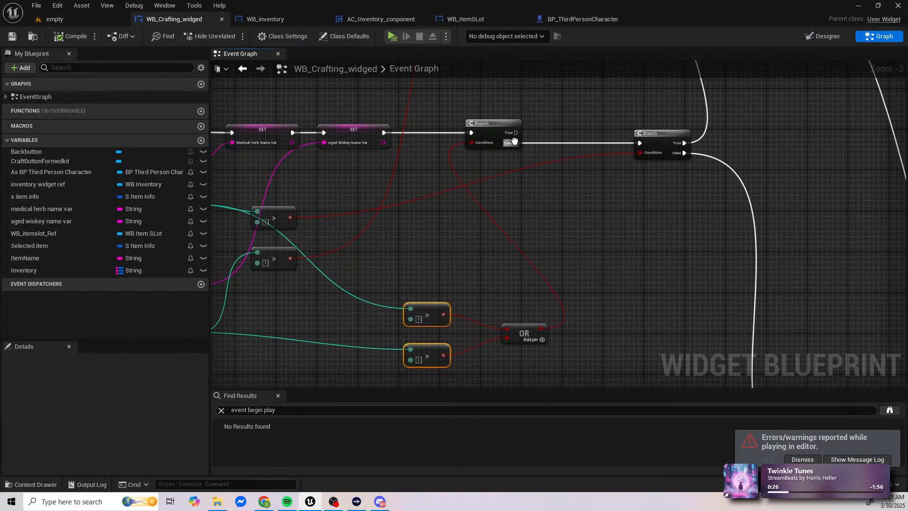
pyautogui.keyDown('ctrl'); pyautogui.moveTo(514, 141); pyautogui.dragTo(516, 133); pyautogui.keyUp('ctrl')
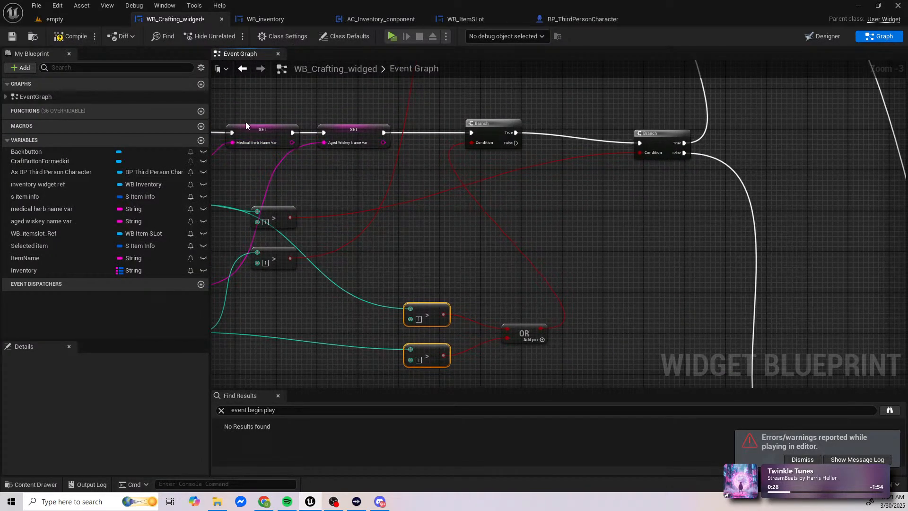
pyautogui.click(71, 36)
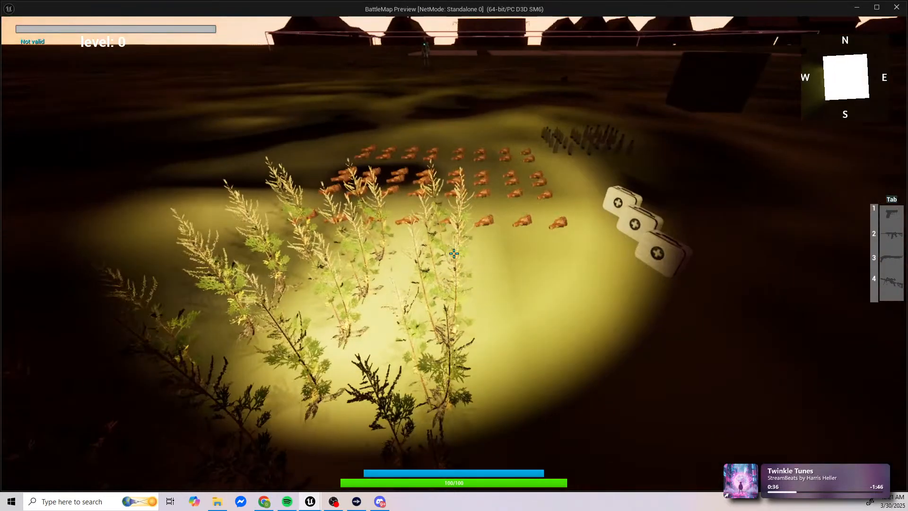
# Step: Playtest again, collecting medical herbs and aged whiskey bottles, and open the inventory
pyautogui.press('f')
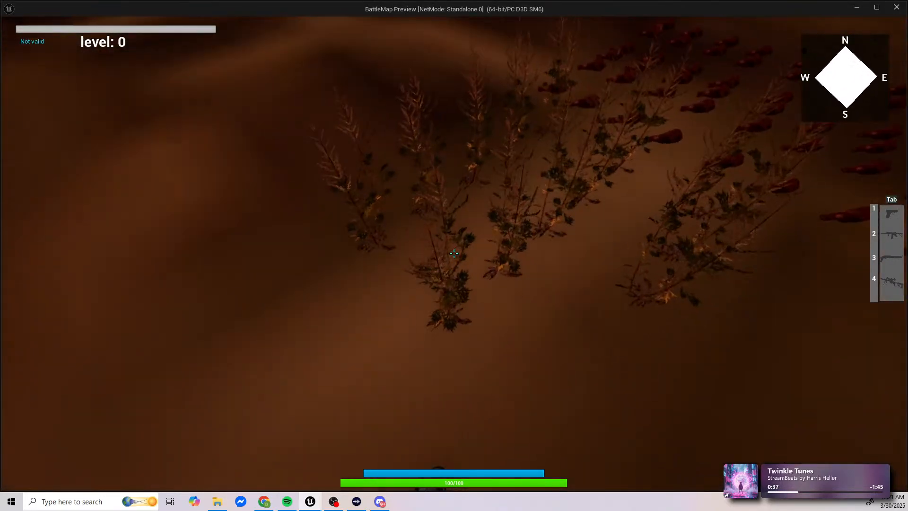
pyautogui.press('w')
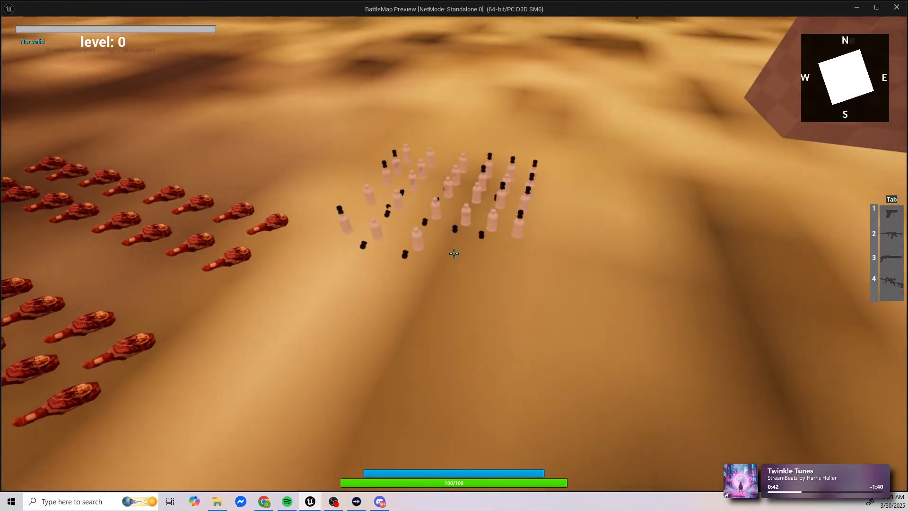
pyautogui.press('i')
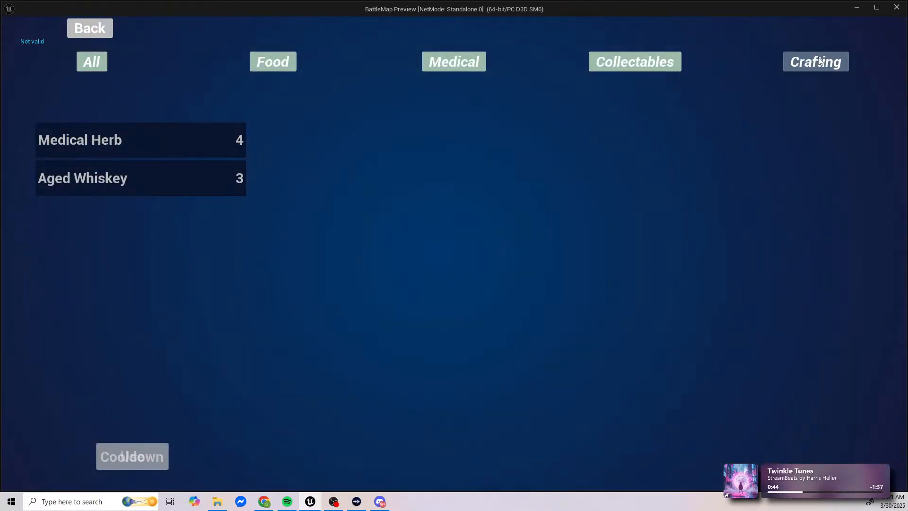
# Step: Craft the medical kit recipe twice, checking the ingredient and kit amounts in the inventory after each craft
pyautogui.click(820, 61)
pyautogui.click(82, 118)
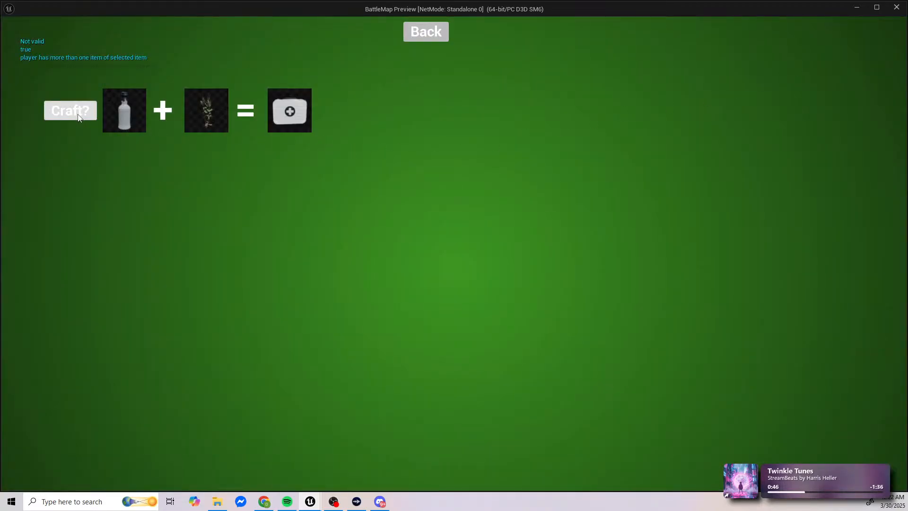
pyautogui.click(426, 33)
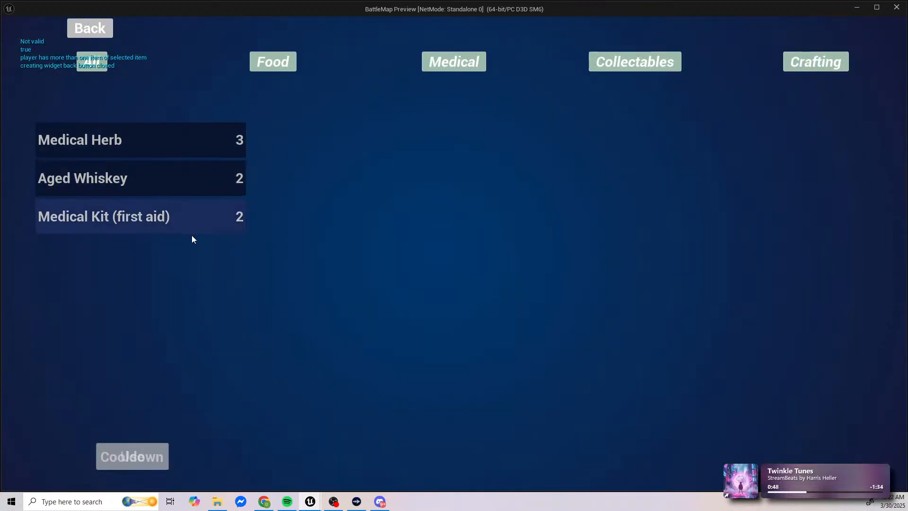
pyautogui.click(825, 62)
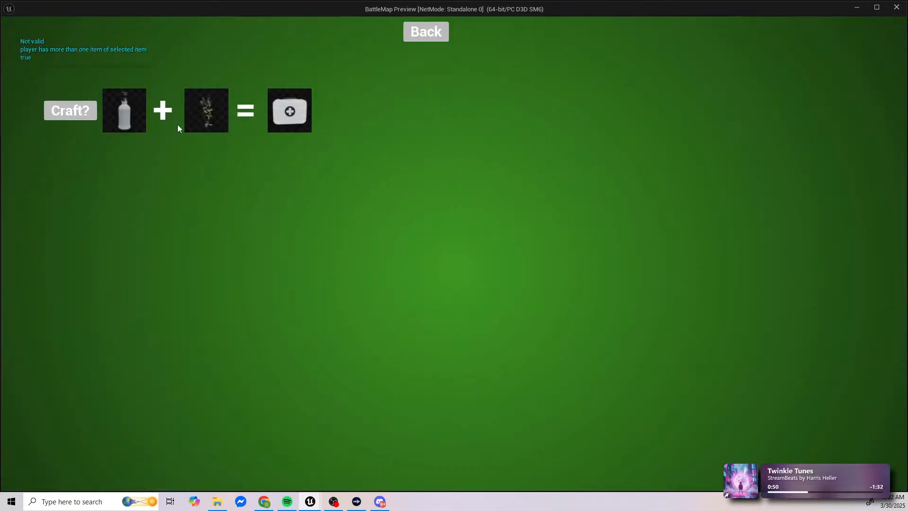
pyautogui.click(76, 113)
pyautogui.click(427, 34)
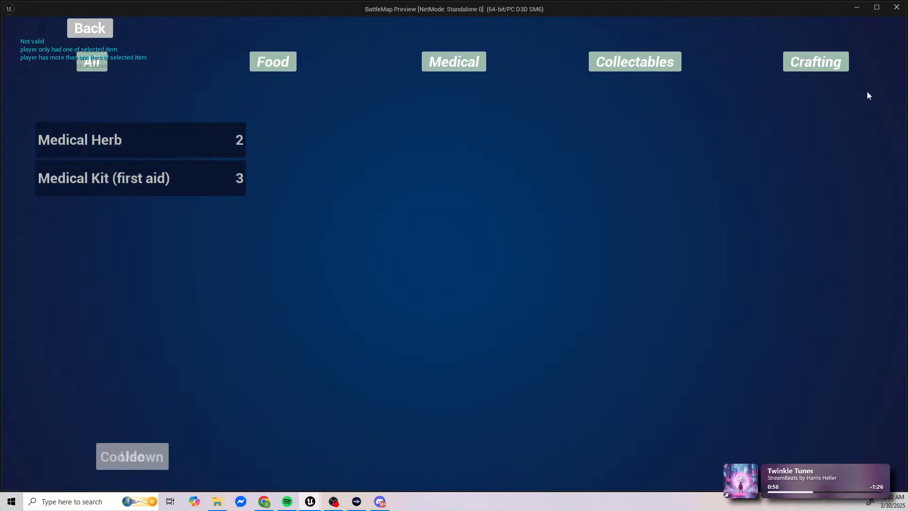
# Step: Collect one more aged whiskey bottle, check the inventory amounts, and leave the game preview
pyautogui.click(90, 28)
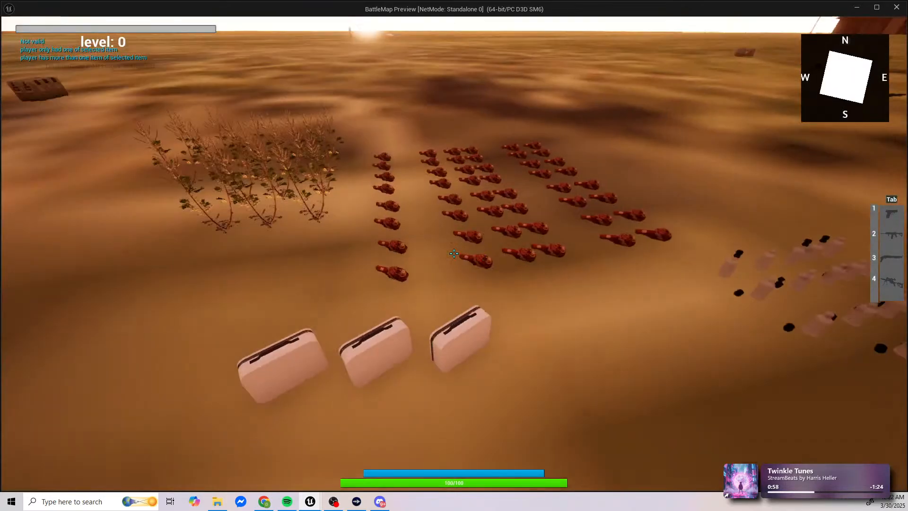
pyautogui.press('w')
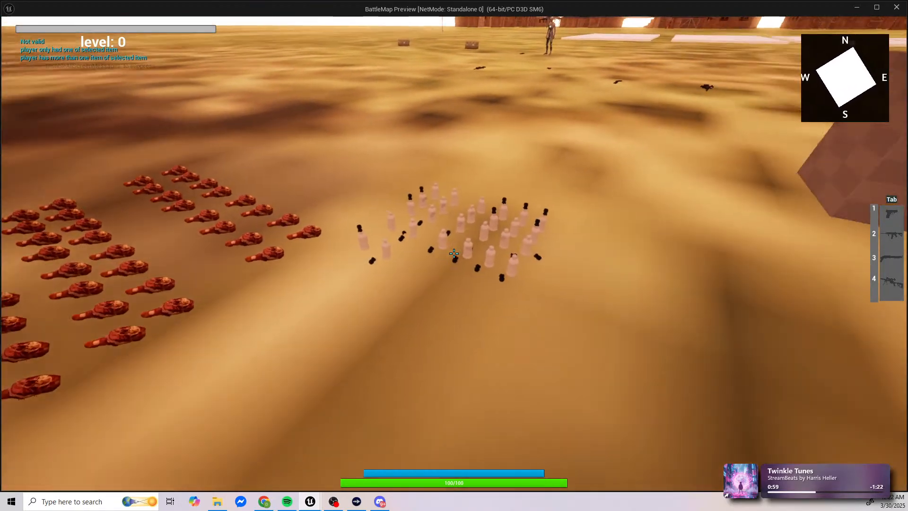
pyautogui.press('Tab')
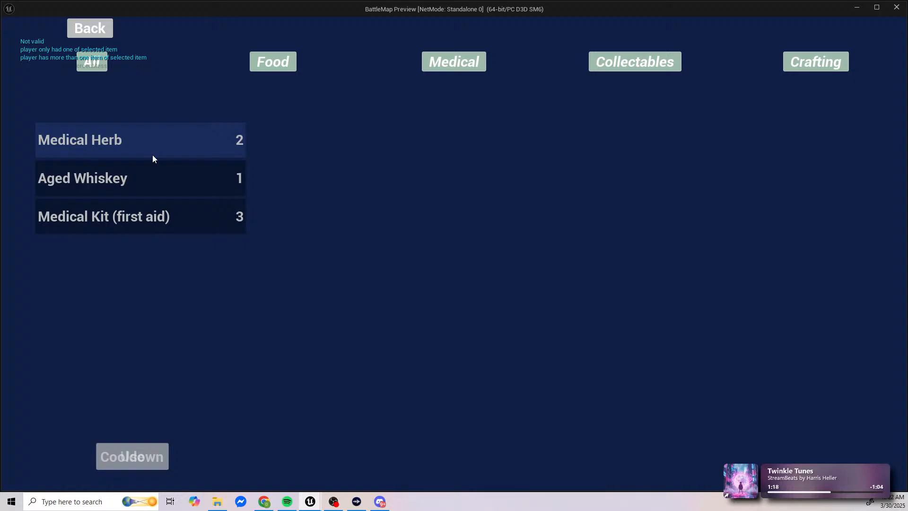
pyautogui.press('Escape')
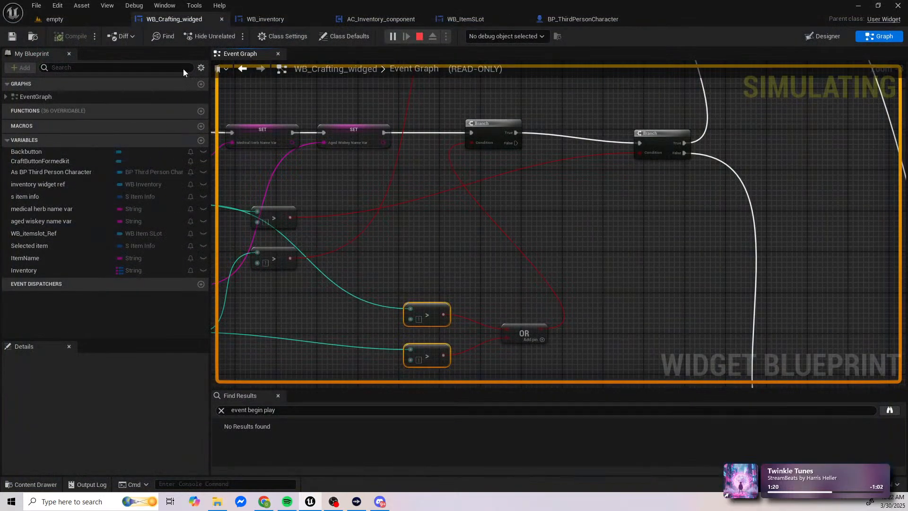
# Step: In the crafting widget's event graph, add a Greater Equal comparison against 1 fed by the medical herb's Amount
pyautogui.click(186, 19)
pyautogui.moveTo(470, 286); pyautogui.dragTo(482, 182, button='right')
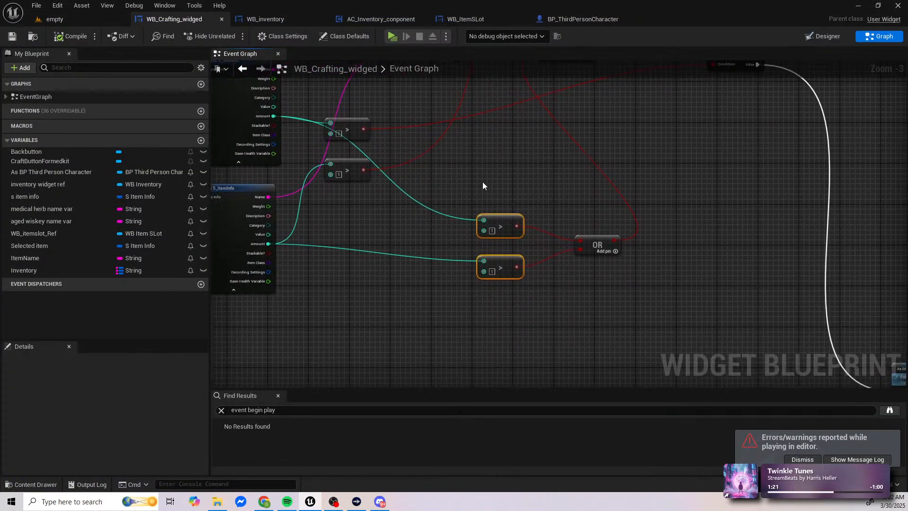
pyautogui.moveTo(275, 116); pyautogui.dragTo(449, 192)
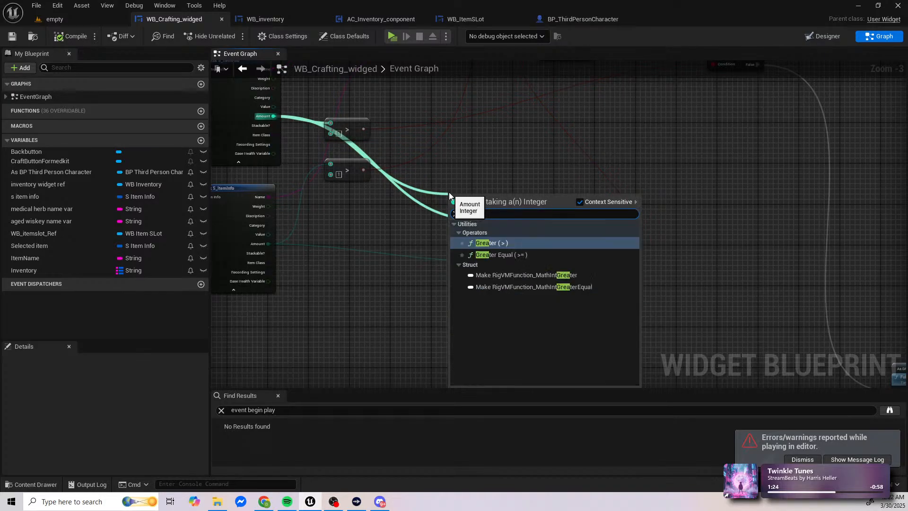
pyautogui.write('great')
pyautogui.press('Down')
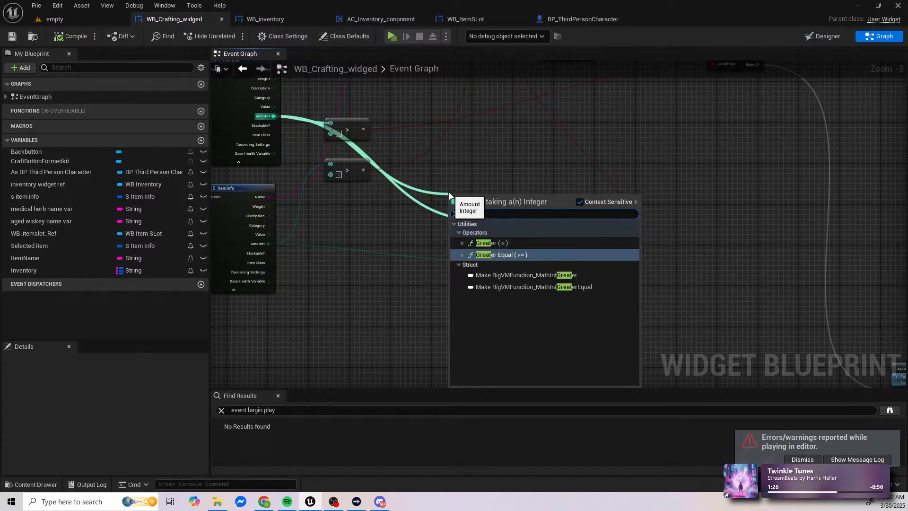
pyautogui.press('Return')
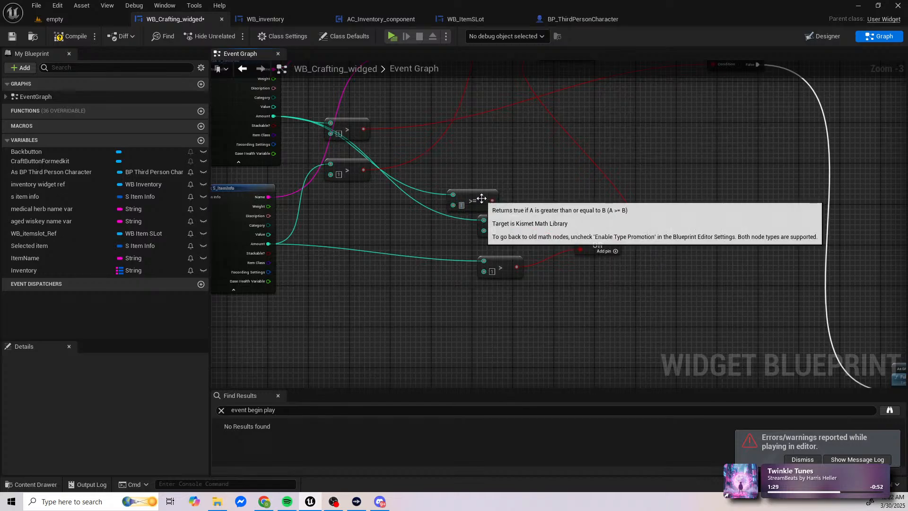
pyautogui.moveTo(482, 198); pyautogui.dragTo(512, 183)
# Step: Duplicate the Greater Equal node and connect the outputs of both copies to the OR node's two inputs
pyautogui.hotkey('ctrl', 'c')
pyautogui.hotkey('ctrl', 'v')
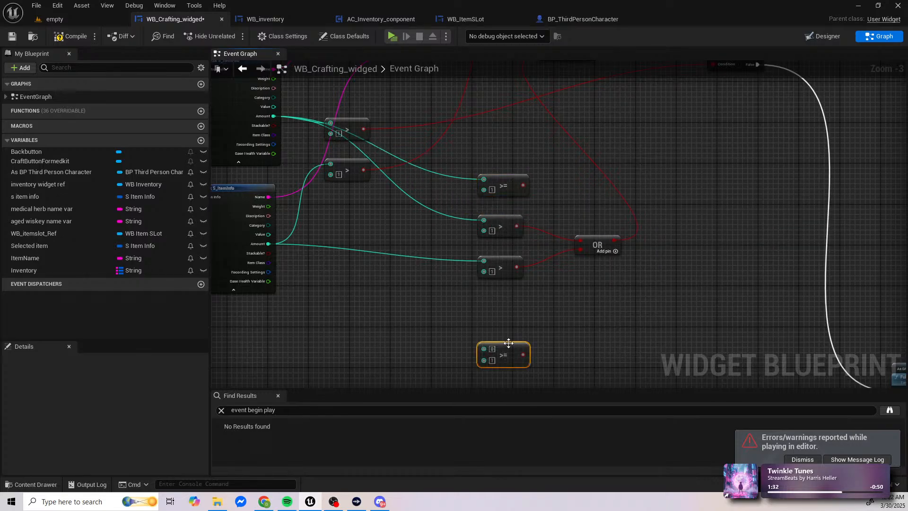
pyautogui.moveTo(506, 344); pyautogui.dragTo(581, 249)
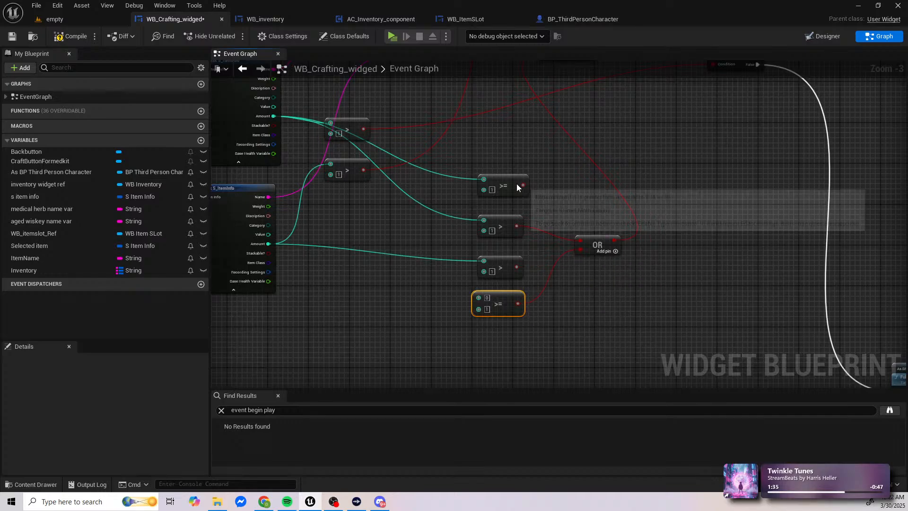
pyautogui.moveTo(517, 184); pyautogui.dragTo(583, 243)
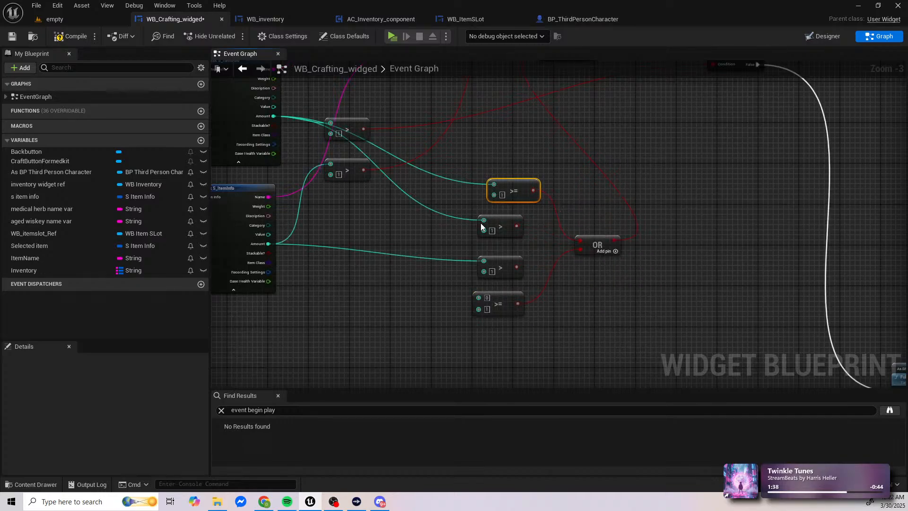
# Step: Feed the aged whiskey Amount into the second Greater Equal node, delete the two replaced Greater nodes, tidy the layout and compile
pyautogui.keyDown('ctrl'); pyautogui.moveTo(479, 265); pyautogui.dragTo(502, 232); pyautogui.keyUp('ctrl')
pyautogui.press('Delete')
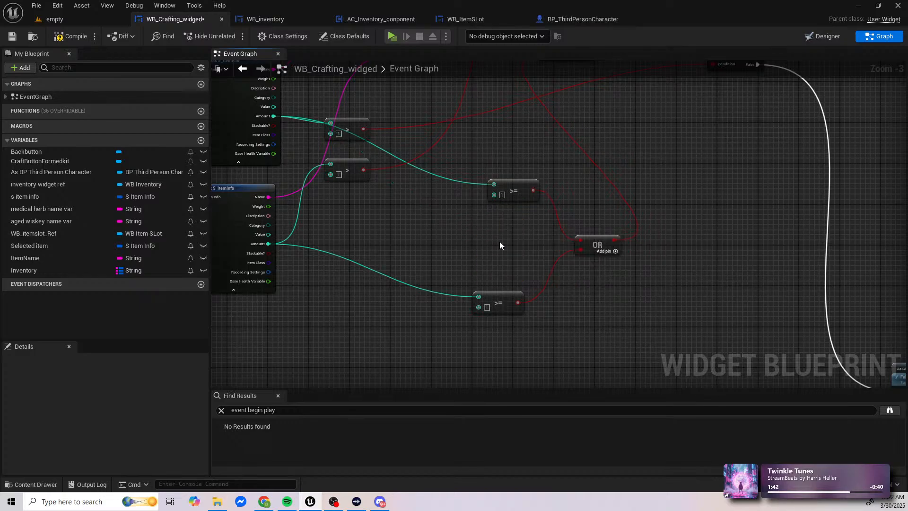
pyautogui.moveTo(501, 295); pyautogui.dragTo(516, 256)
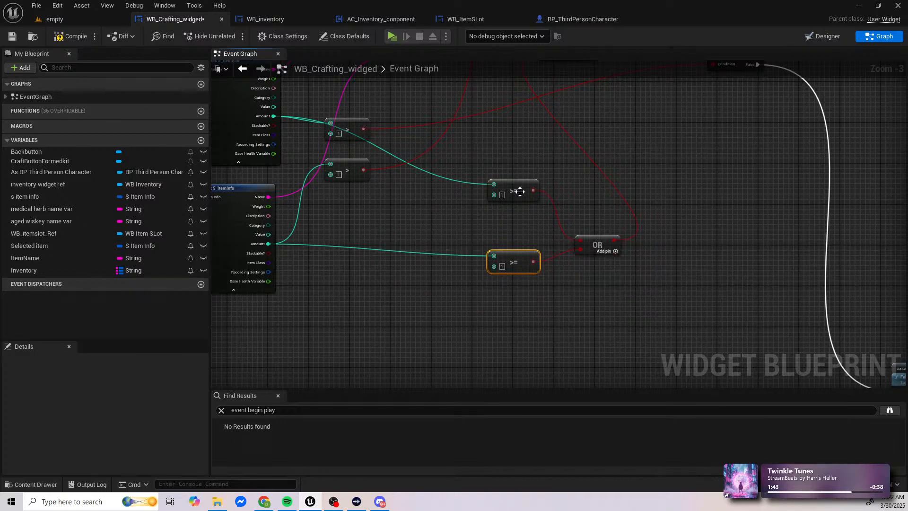
pyautogui.moveTo(519, 186); pyautogui.dragTo(509, 225)
pyautogui.click(59, 37)
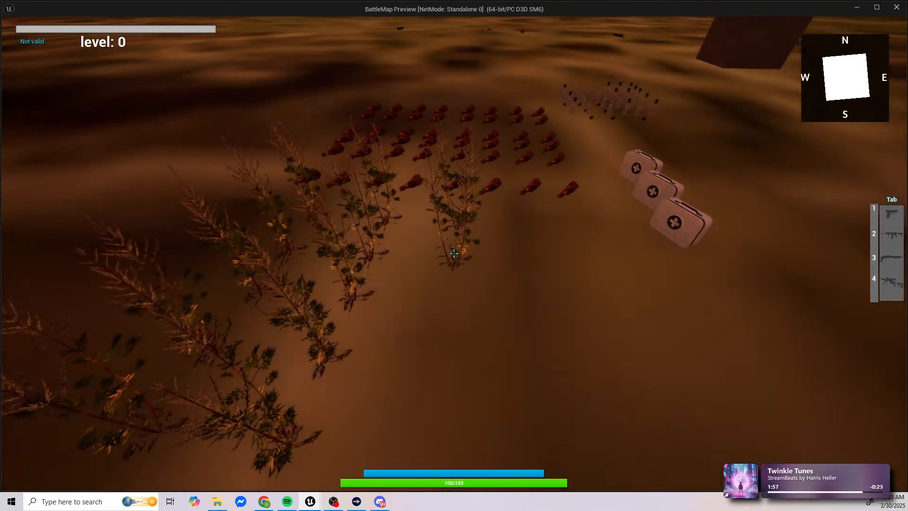
# Step: Playtest collecting medical herbs and aged whiskey, craft a medical kit, check the inventory amounts and leave the preview
pyautogui.press('w')
pyautogui.press('w')
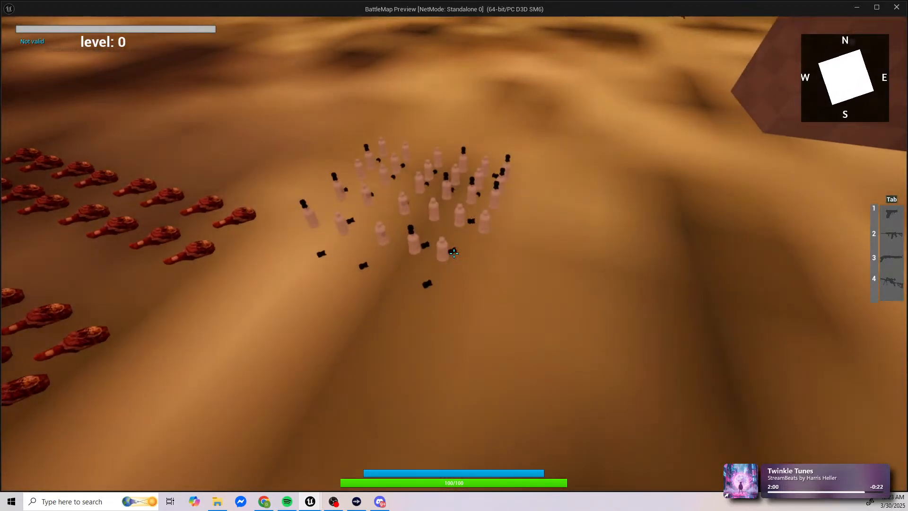
pyautogui.press('Tab')
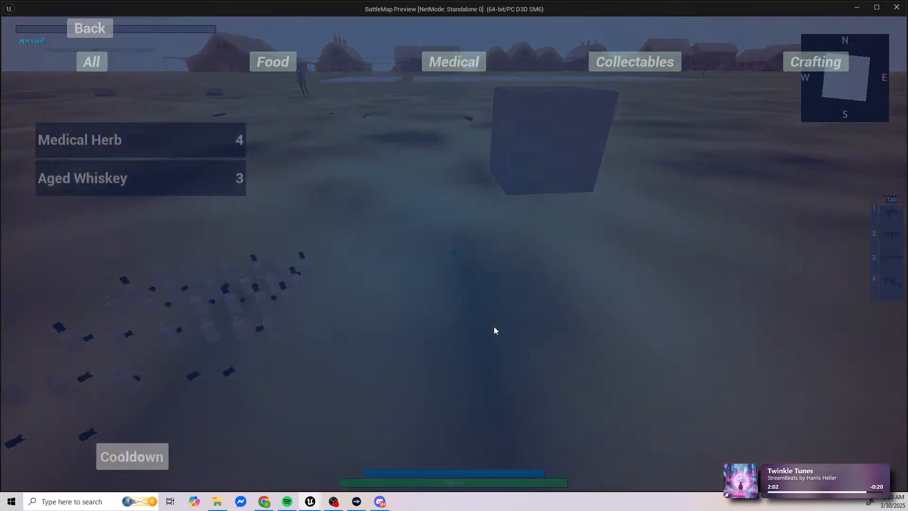
pyautogui.click(795, 63)
pyautogui.click(70, 111)
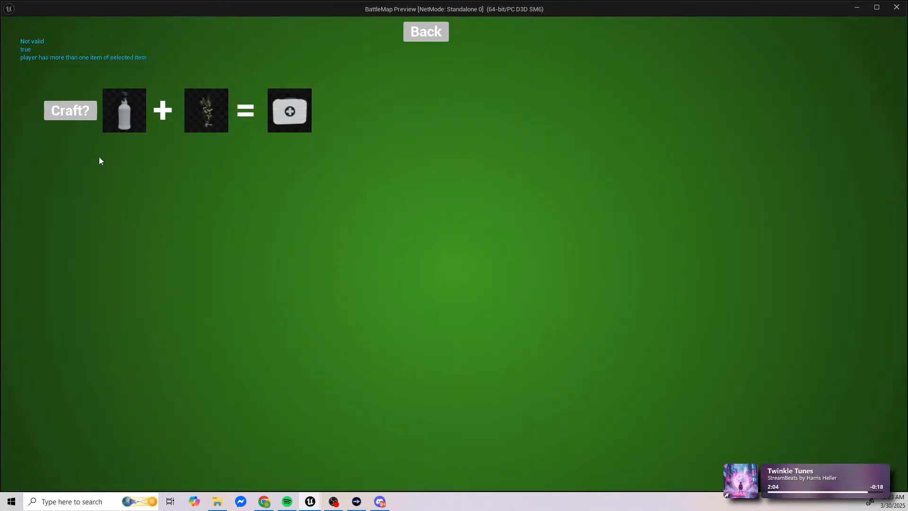
pyautogui.click(420, 31)
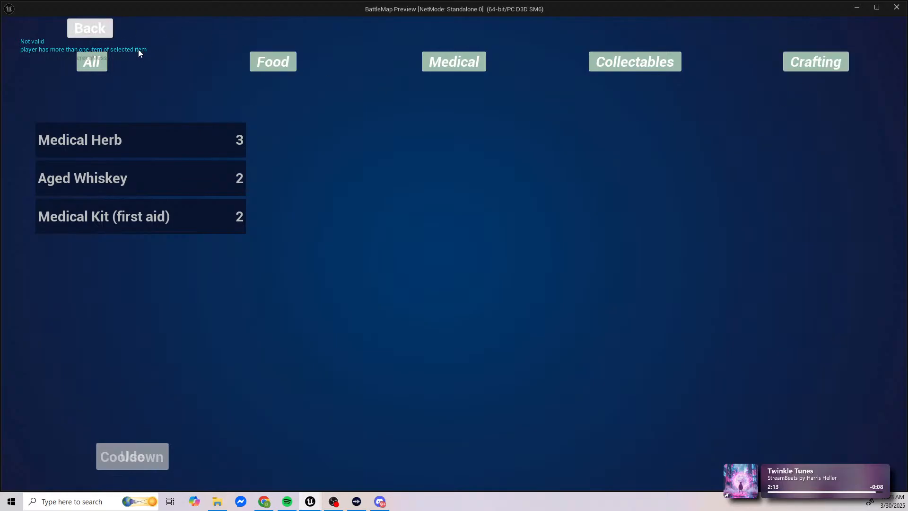
pyautogui.press('Escape')
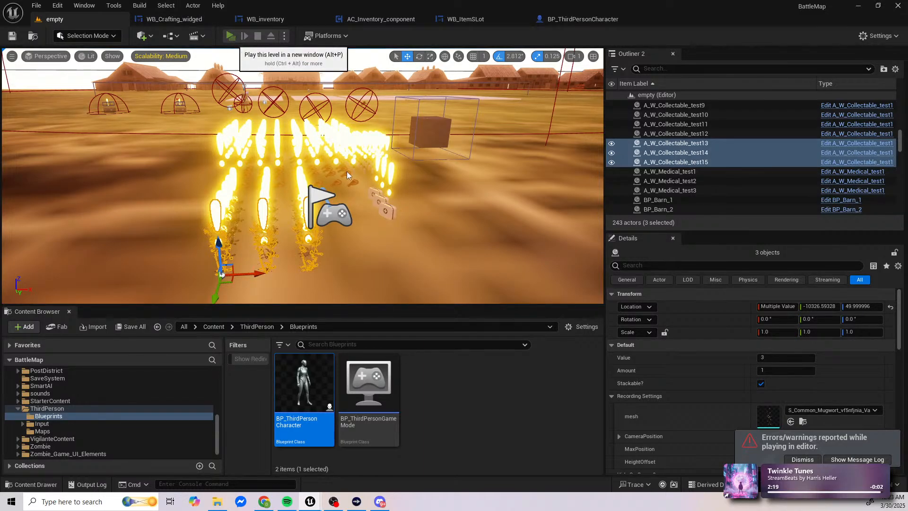
# Step: Start a new game preview, collect medical herbs and aged whiskey bottles, and open the inventory
pyautogui.hotkey('alt', 'p')
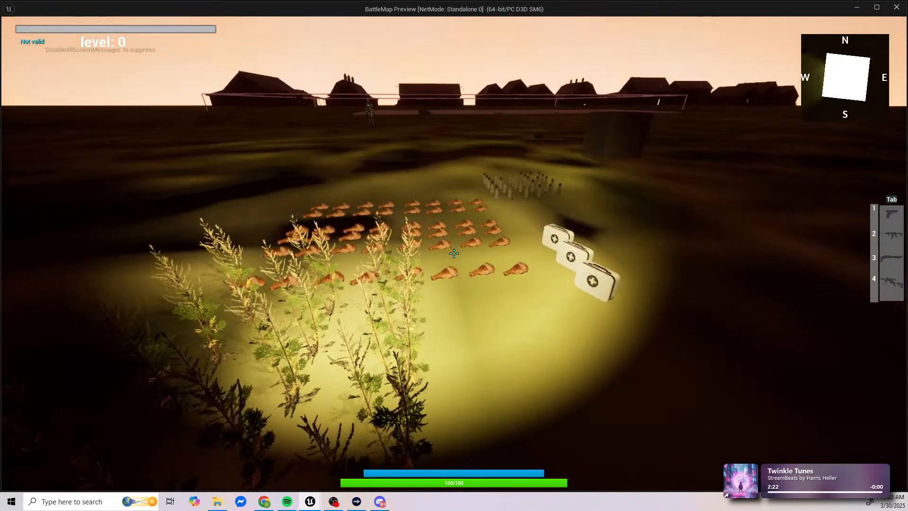
pyautogui.press('f')
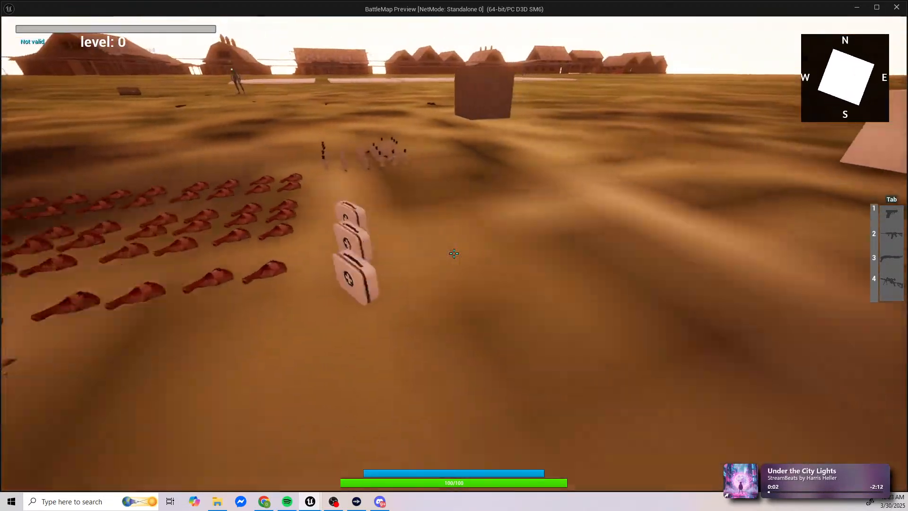
pyautogui.press('w')
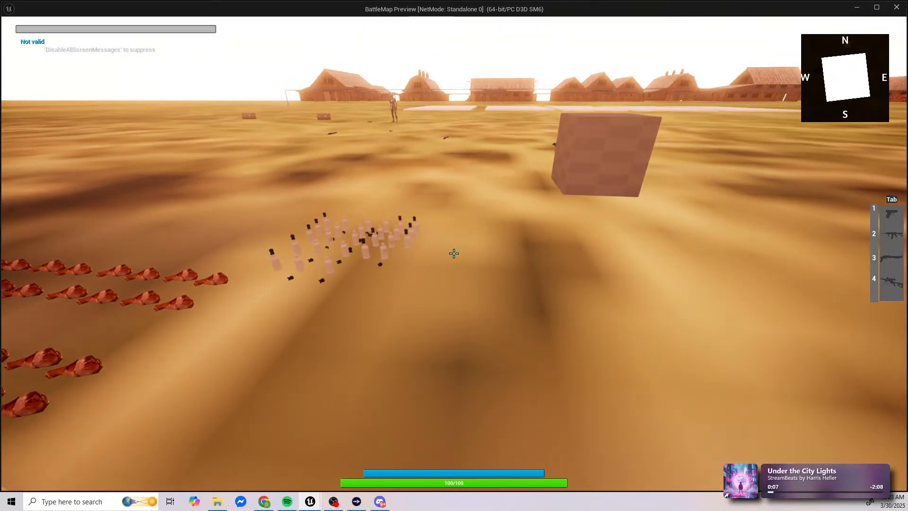
pyautogui.press('i')
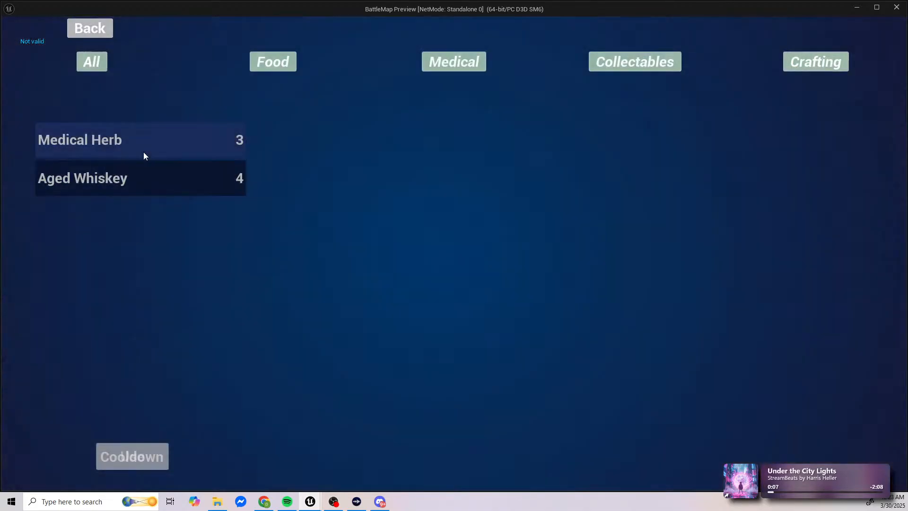
# Step: Craft one medical kit, compare the inventory amounts before and after reopening the inventory, and leave the preview
pyautogui.click(822, 59)
pyautogui.click(70, 110)
pyautogui.click(425, 32)
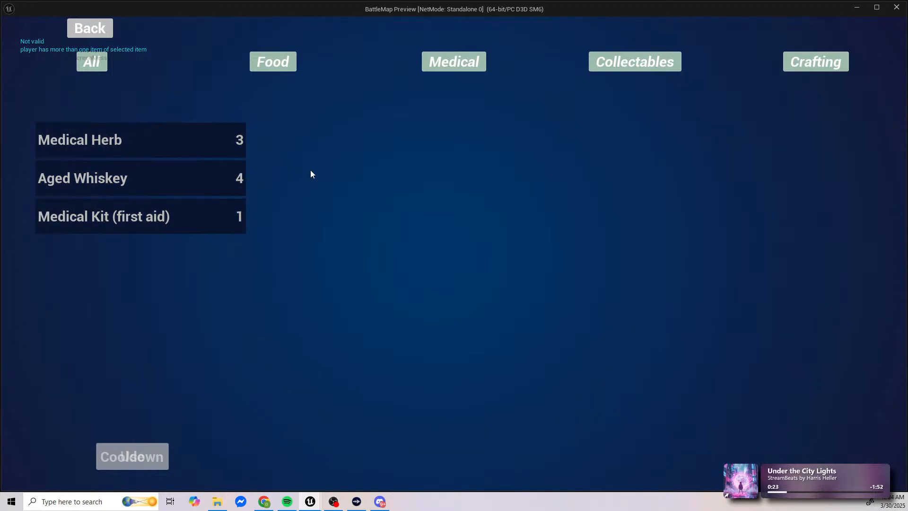
pyautogui.click(111, 37)
pyautogui.press('i')
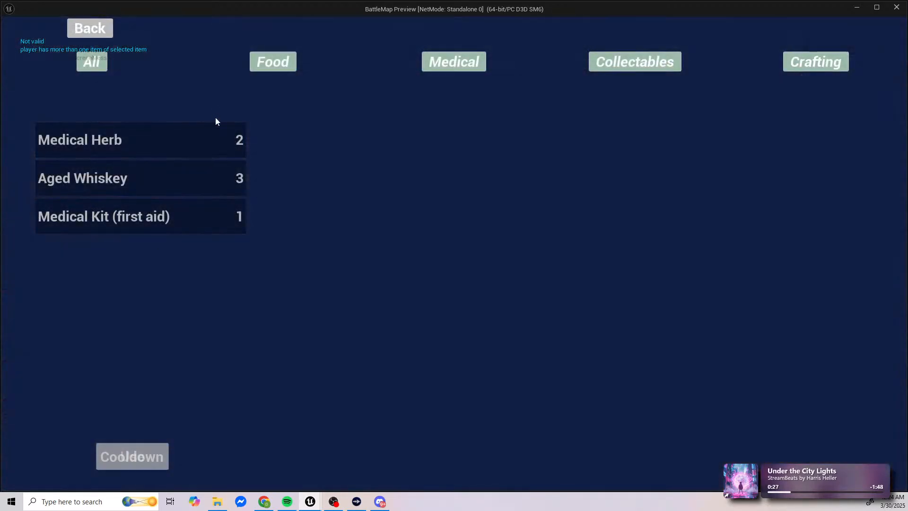
pyautogui.press('Escape')
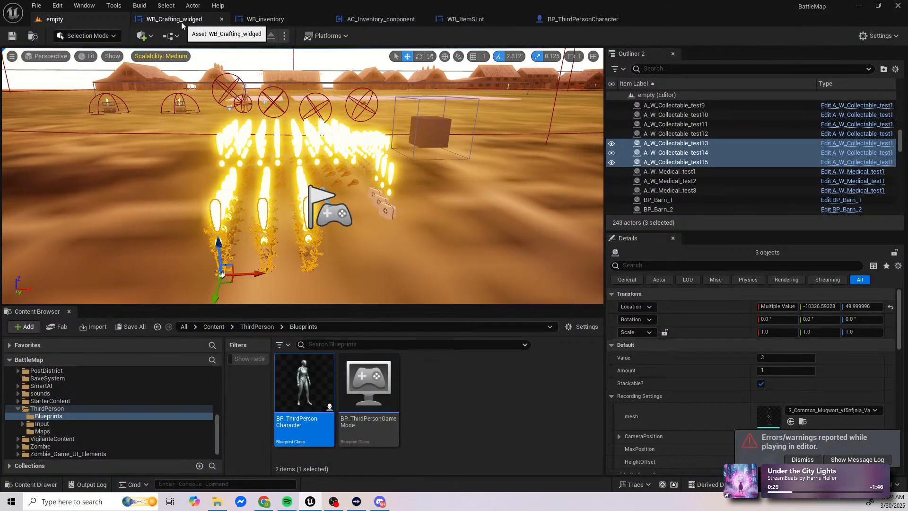
# Step: Examine the crafting widget's execution chain from the amount Branches through the kit-adding nodes to the Remove Single Item calls
pyautogui.click(181, 21)
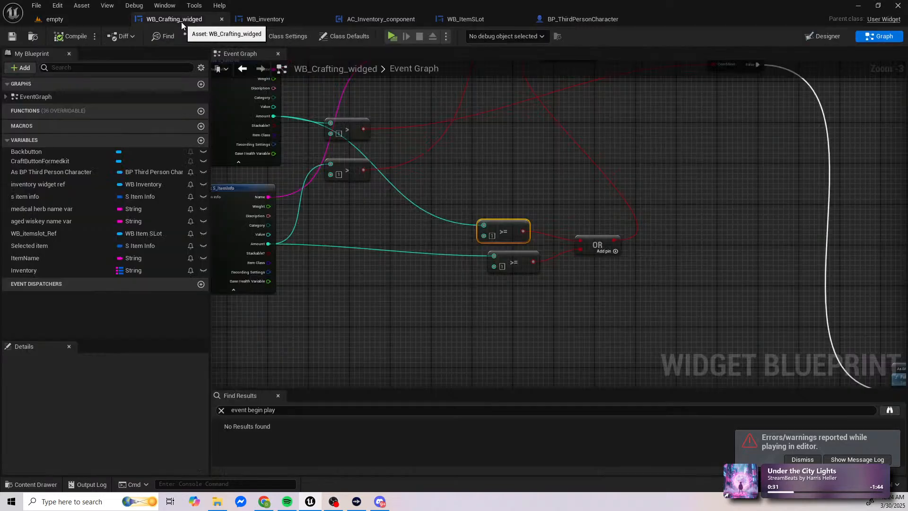
pyautogui.moveTo(327, 132); pyautogui.dragTo(306, 260, button='right')
pyautogui.moveTo(460, 216); pyautogui.dragTo(437, 179, button='right')
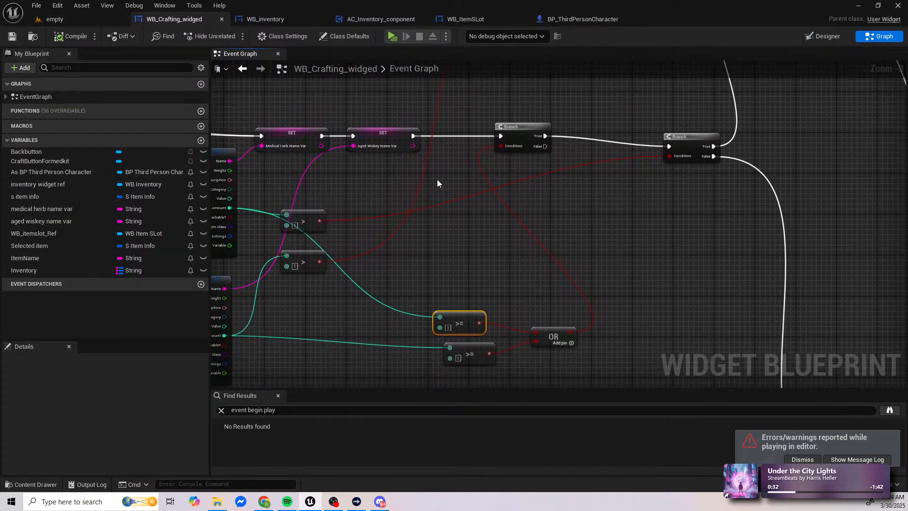
pyautogui.scroll(-4, 437, 180)
pyautogui.moveTo(539, 112); pyautogui.dragTo(419, 186, button='right')
pyautogui.scroll(3, 407, 181)
pyautogui.moveTo(580, 186); pyautogui.dragTo(406, 154, button='right')
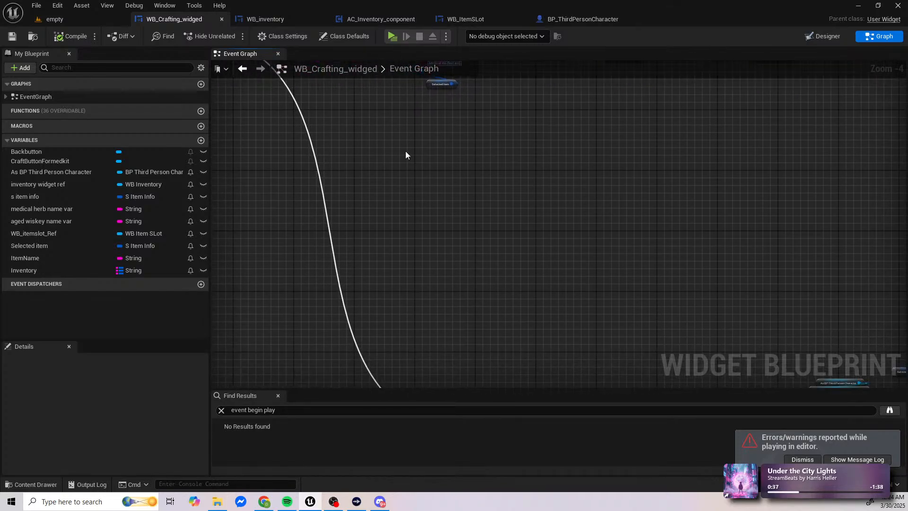
pyautogui.moveTo(478, 230); pyautogui.dragTo(507, 374, button='right')
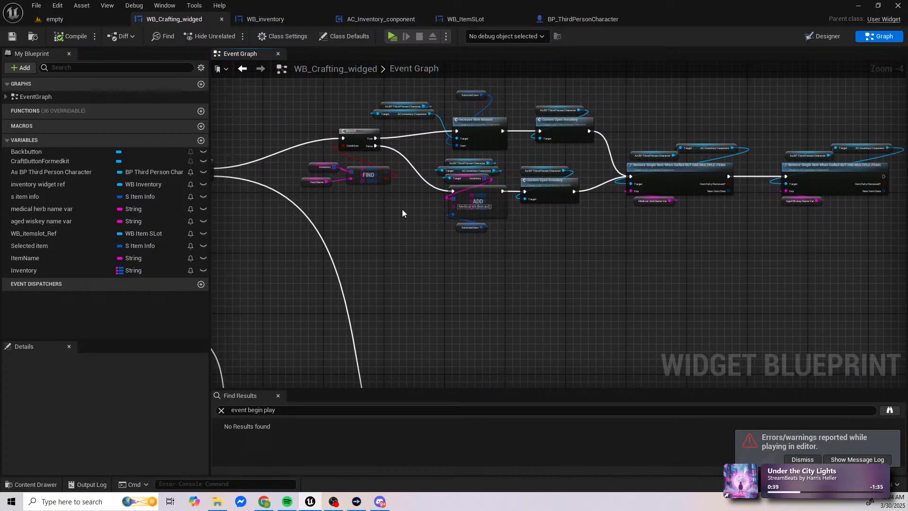
pyautogui.scroll(2, 368, 170)
pyautogui.moveTo(416, 163); pyautogui.dragTo(450, 203, button='right')
pyautogui.moveTo(492, 228); pyautogui.dragTo(401, 228, button='right')
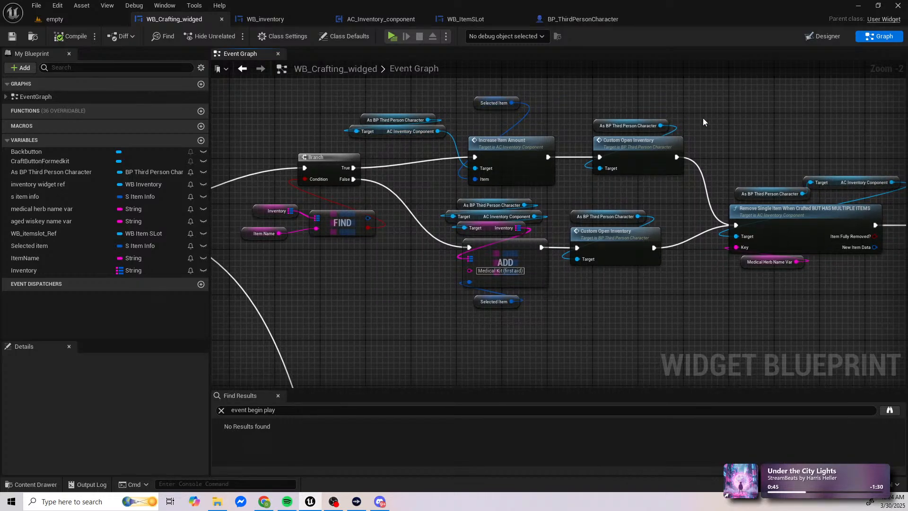
pyautogui.moveTo(703, 118); pyautogui.dragTo(632, 144, button='right')
pyautogui.moveTo(703, 144); pyautogui.dragTo(550, 121, button='right')
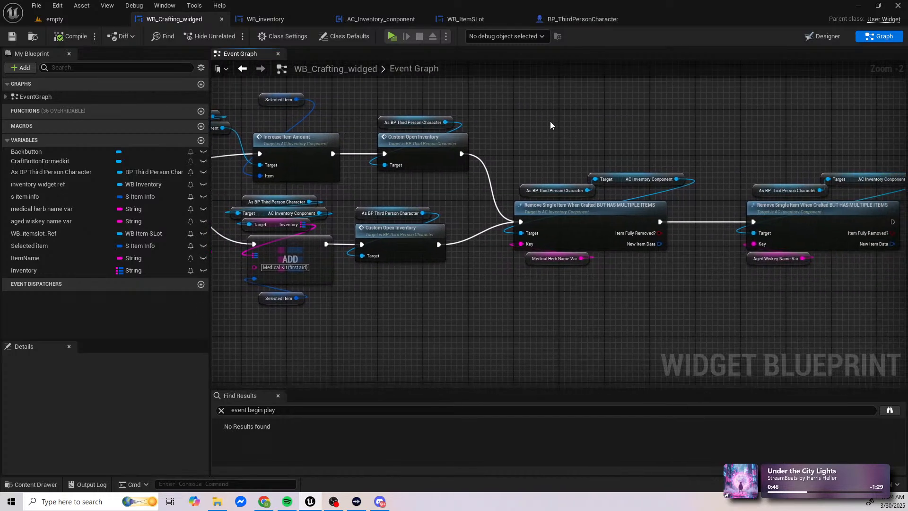
pyautogui.moveTo(608, 149); pyautogui.dragTo(399, 140, button='right')
pyautogui.moveTo(471, 162); pyautogui.dragTo(612, 139, button='right')
pyautogui.scroll(-1, 477, 189)
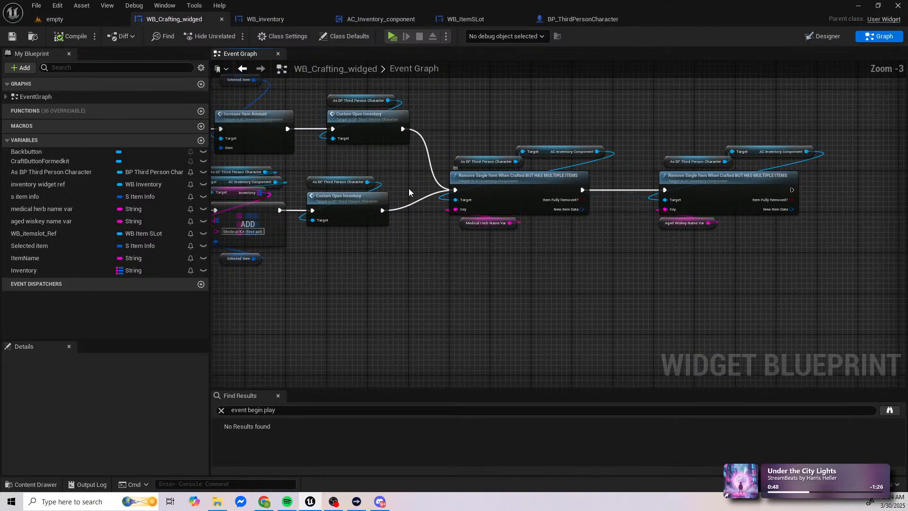
# Step: Copy the two Custom Open Inventory calls with their character references and paste them after the last Remove Single Item node
pyautogui.moveTo(363, 205); pyautogui.dragTo(428, 201, button='right')
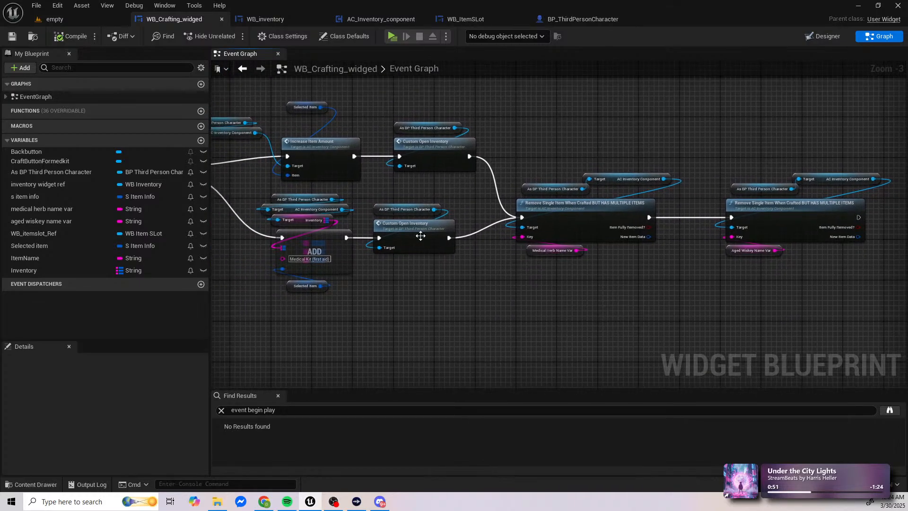
pyautogui.moveTo(412, 256); pyautogui.dragTo(437, 120)
pyautogui.moveTo(690, 175); pyautogui.dragTo(488, 168, button='right')
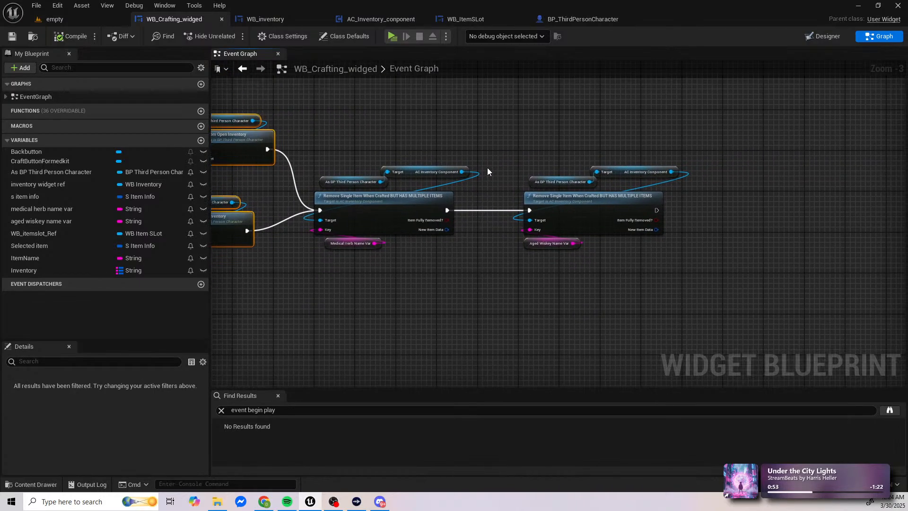
pyautogui.hotkey('ctrl', 'v')
pyautogui.moveTo(767, 180); pyautogui.dragTo(607, 186, button='right')
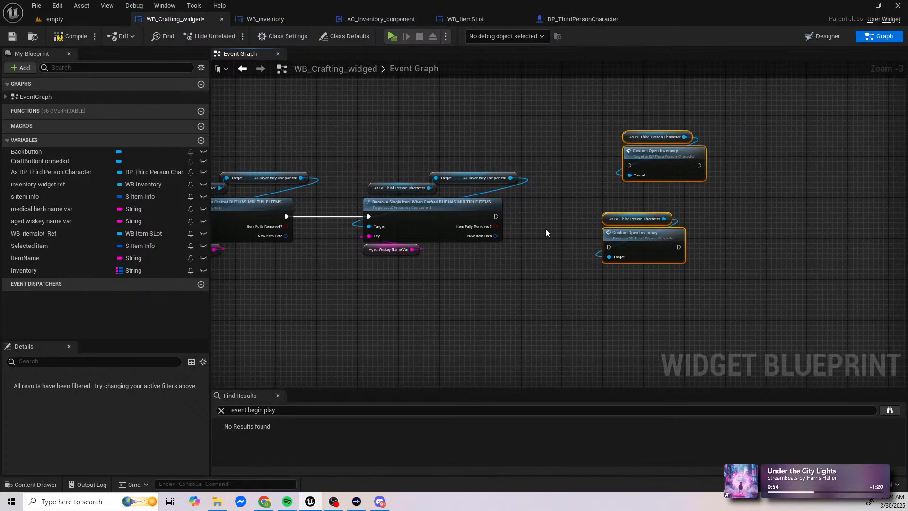
# Step: Connect the aged whiskey Remove Single Item node to one pasted Custom Open Inventory call, delete the spare copy and align the node
pyautogui.moveTo(496, 218); pyautogui.dragTo(610, 248)
pyautogui.click(686, 172)
pyautogui.press('Delete')
pyautogui.click(637, 235)
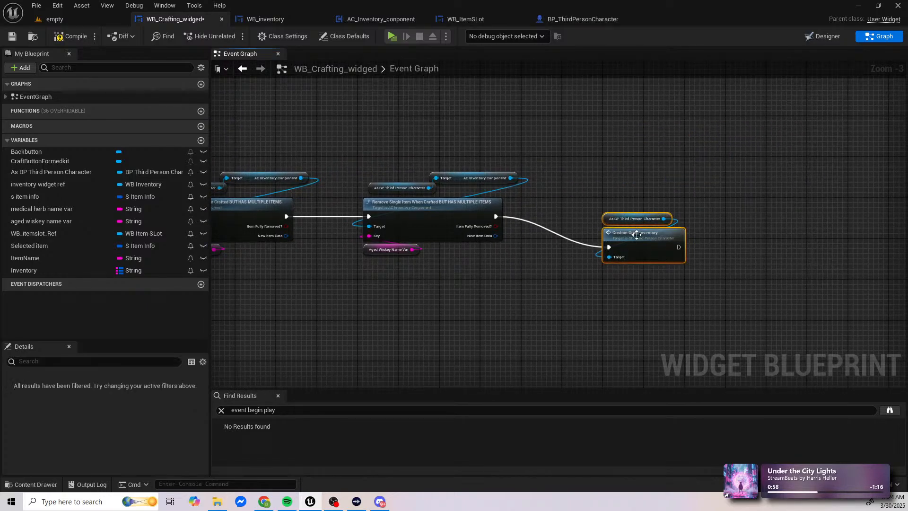
pyautogui.moveTo(637, 234); pyautogui.dragTo(581, 204)
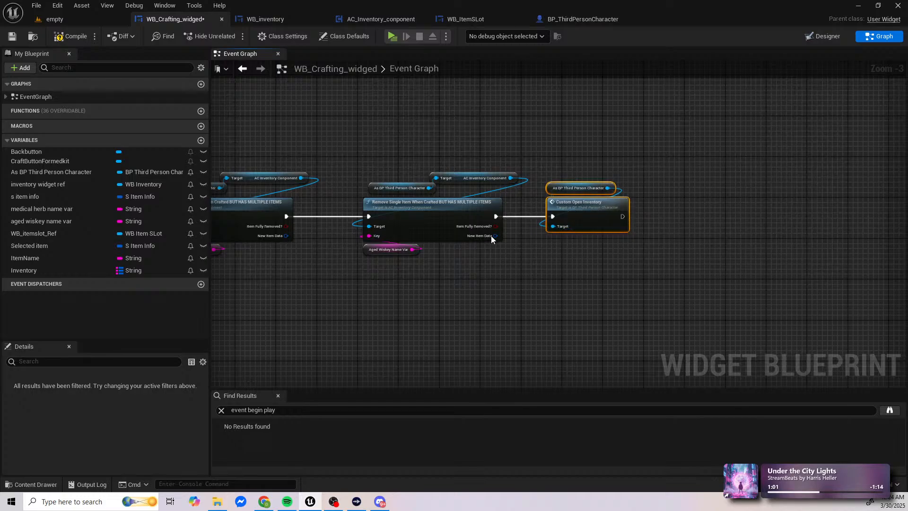
pyautogui.scroll(-4, 637, 156)
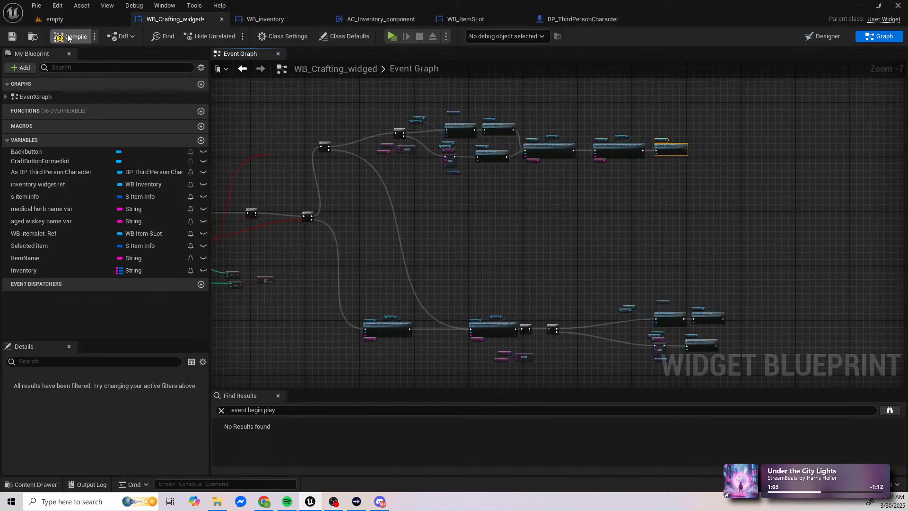
# Step: Compile the crafting widget, start a standalone preview, collect medical herbs and aged whiskey, and open the inventory
pyautogui.click(68, 37)
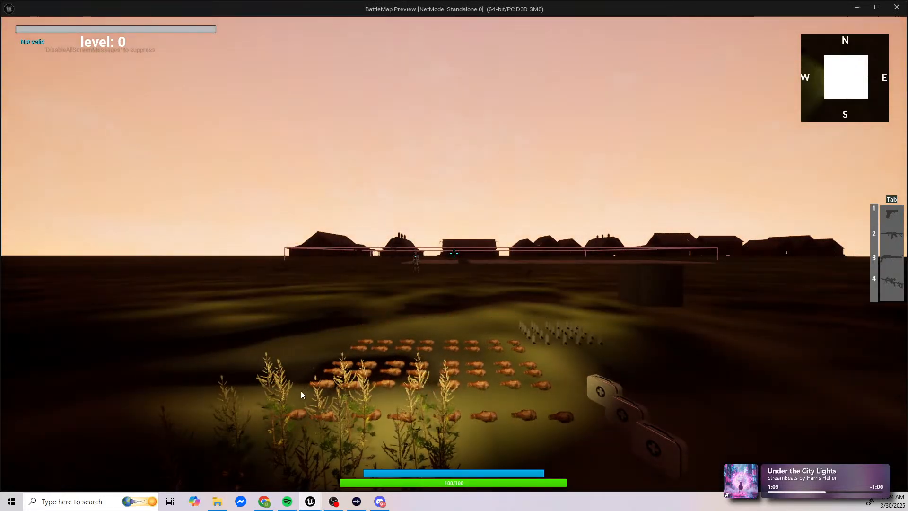
pyautogui.click(301, 391)
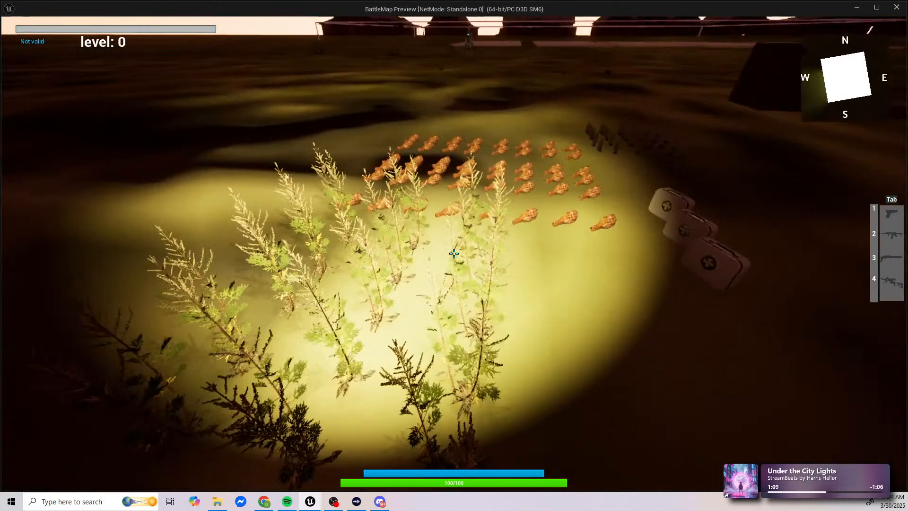
pyautogui.press('f')
pyautogui.press('w')
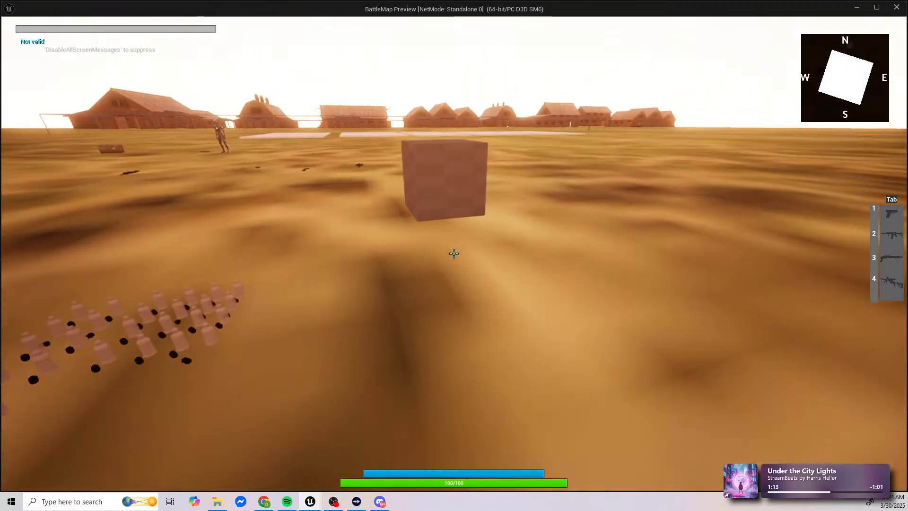
pyautogui.press('Tab')
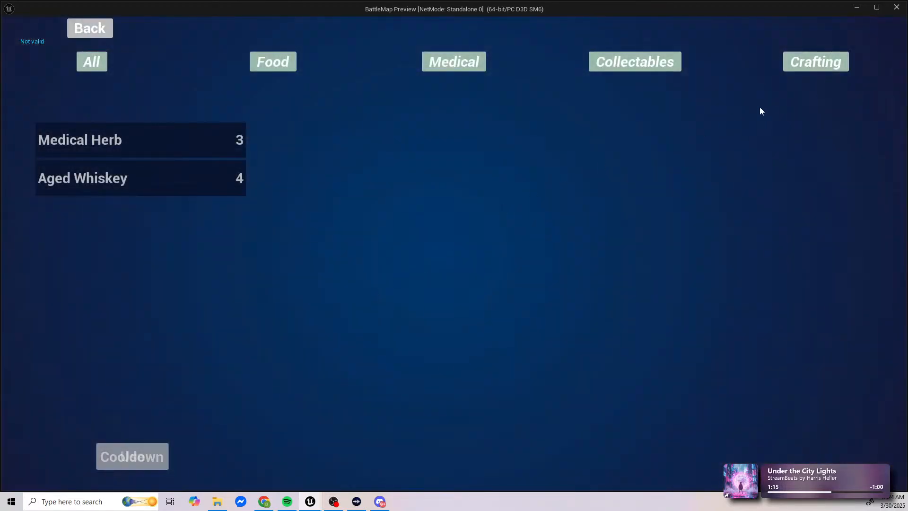
# Step: Craft two medical kits one at a time, returning to the inventory after each to check the ingredient and kit amounts
pyautogui.click(794, 60)
pyautogui.click(70, 110)
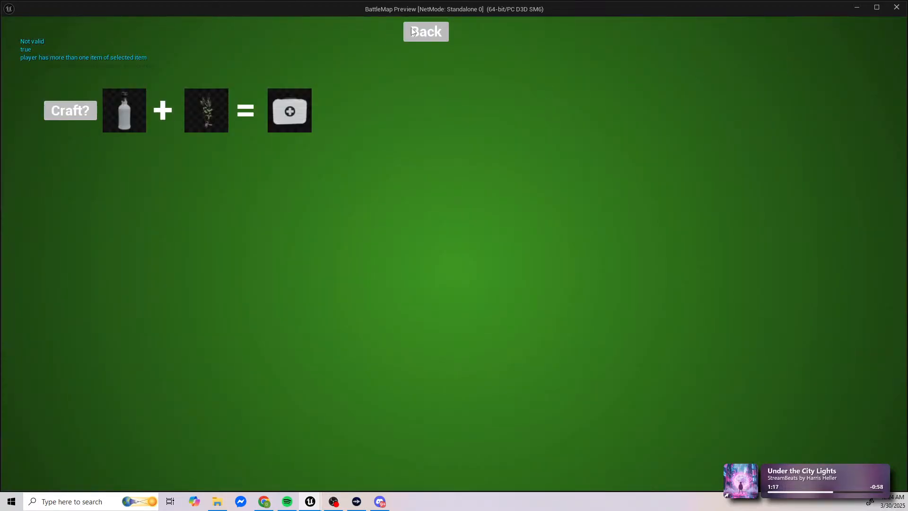
pyautogui.click(425, 30)
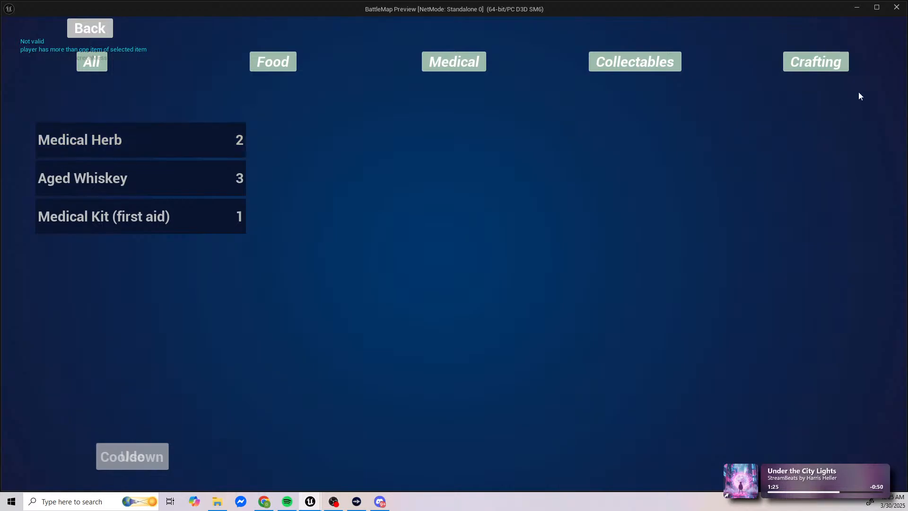
pyautogui.click(811, 68)
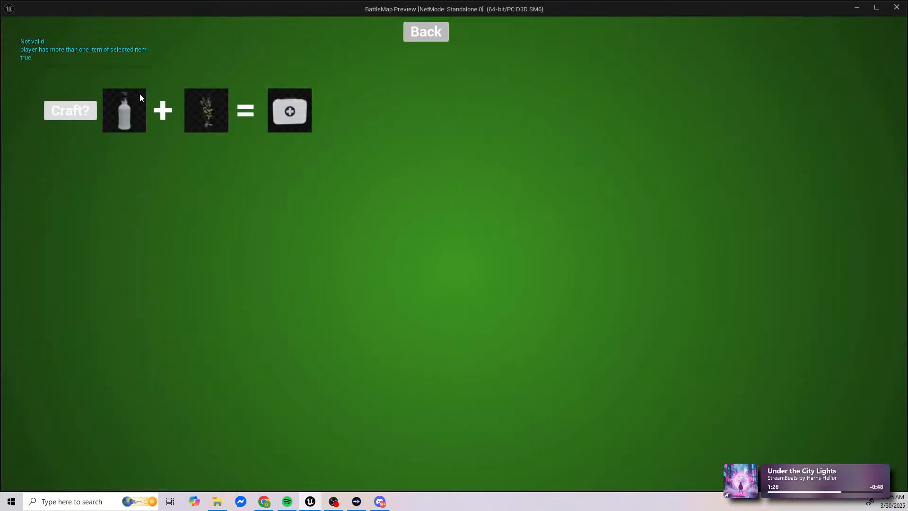
pyautogui.click(426, 31)
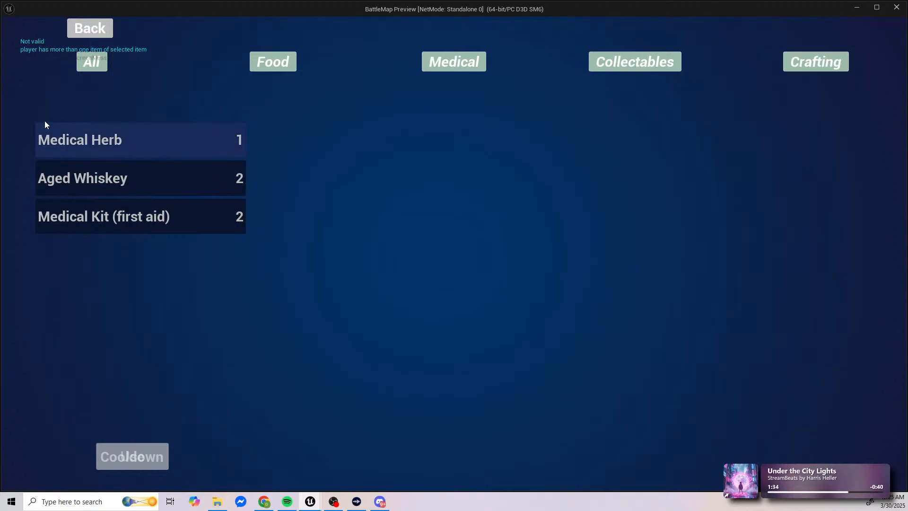
# Step: Craft another medical kit with only one medical herb left, check the inventory amounts, and return to the crafting widget's graph
pyautogui.click(841, 60)
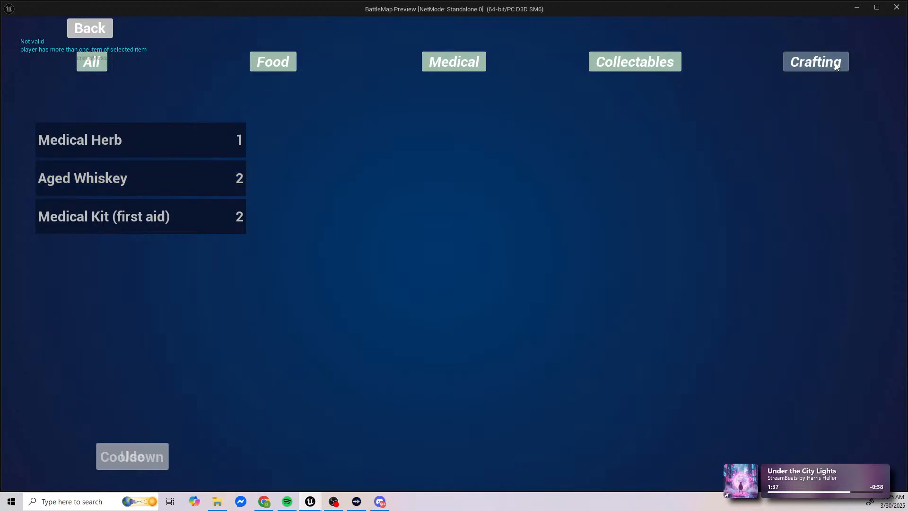
pyautogui.click(55, 111)
pyautogui.click(426, 33)
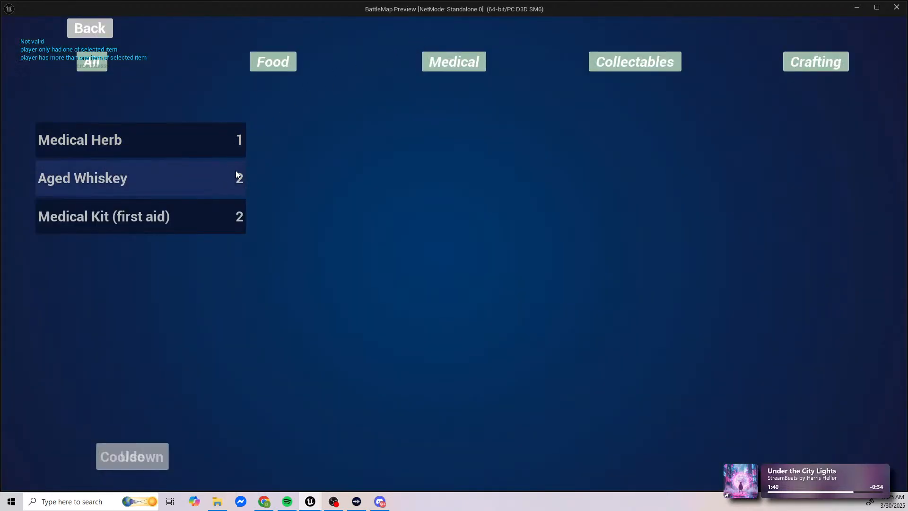
pyautogui.press('Escape')
pyautogui.click(186, 17)
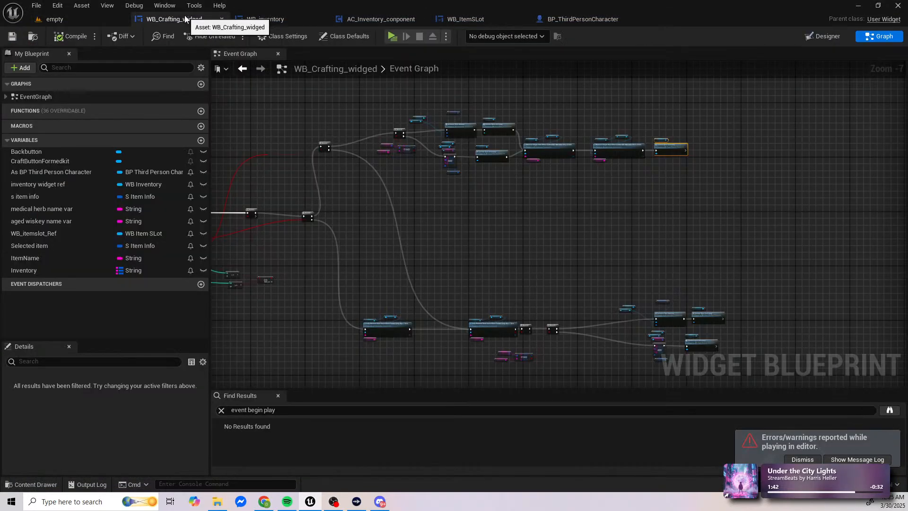
# Step: Examine the crafting chain back from the Remove Single Item nodes to the amount-checking Branches
pyautogui.moveTo(314, 201); pyautogui.dragTo(552, 163, button='right')
pyautogui.moveTo(604, 178); pyautogui.dragTo(320, 153, button='right')
pyautogui.scroll(4, 569, 274)
pyautogui.moveTo(629, 258); pyautogui.dragTo(764, 227, button='right')
pyautogui.moveTo(450, 184); pyautogui.dragTo(651, 178, button='right')
pyautogui.moveTo(518, 184); pyautogui.dragTo(735, 227, button='right')
pyautogui.moveTo(634, 194); pyautogui.dragTo(657, 349, button='right')
pyautogui.scroll(-2, 667, 228)
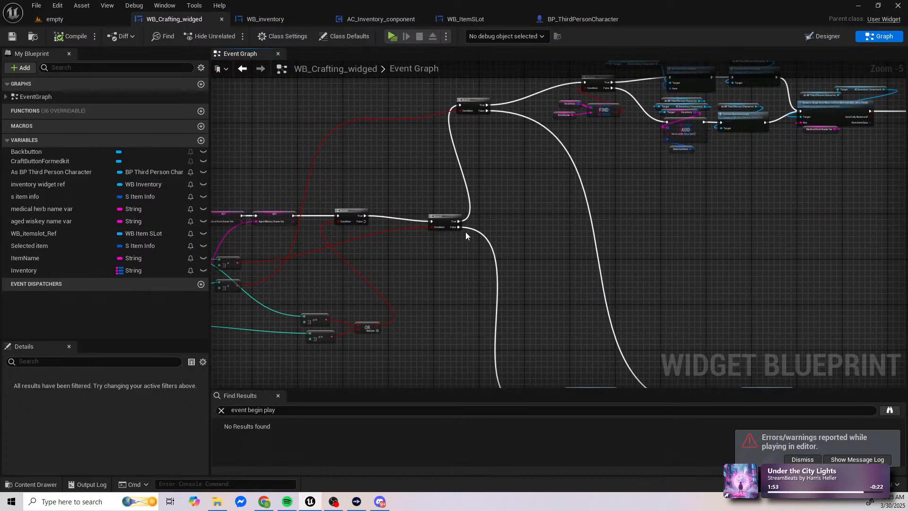
# Step: Trace the Branch's False path through the Fully Remove Item Stack nodes and following Branches to the kit-adding nodes
pyautogui.moveTo(466, 231); pyautogui.dragTo(398, 189, button='right')
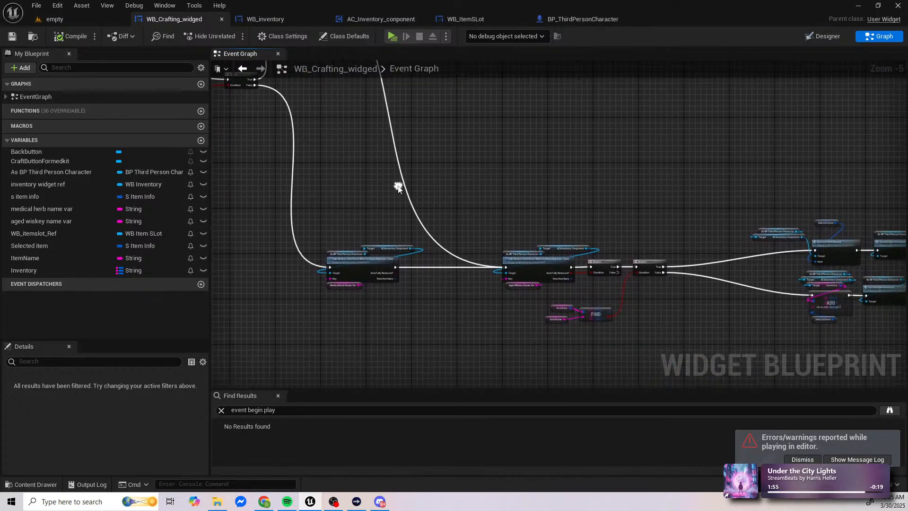
pyautogui.scroll(3, 402, 269)
pyautogui.moveTo(483, 267); pyautogui.dragTo(354, 242, button='right')
pyautogui.moveTo(611, 241); pyautogui.dragTo(424, 226, button='right')
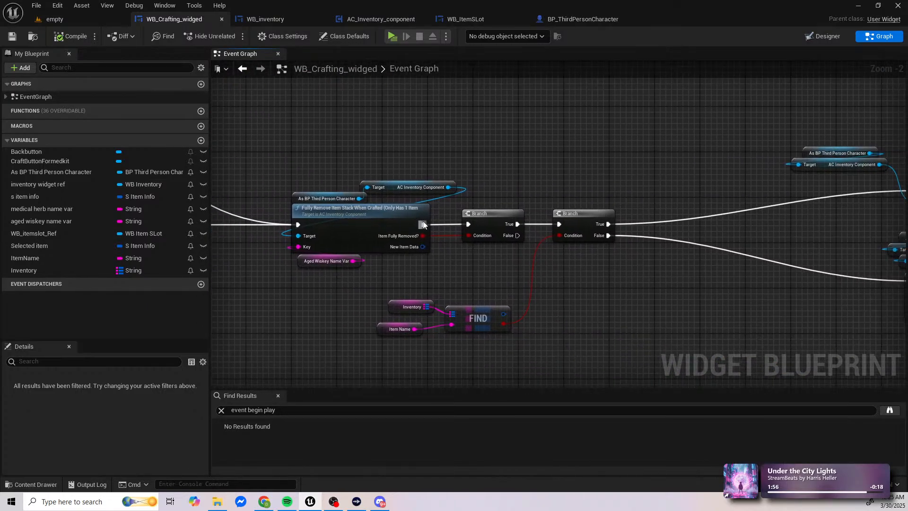
pyautogui.scroll(-1, 423, 225)
pyautogui.moveTo(496, 232); pyautogui.dragTo(582, 239, button='right')
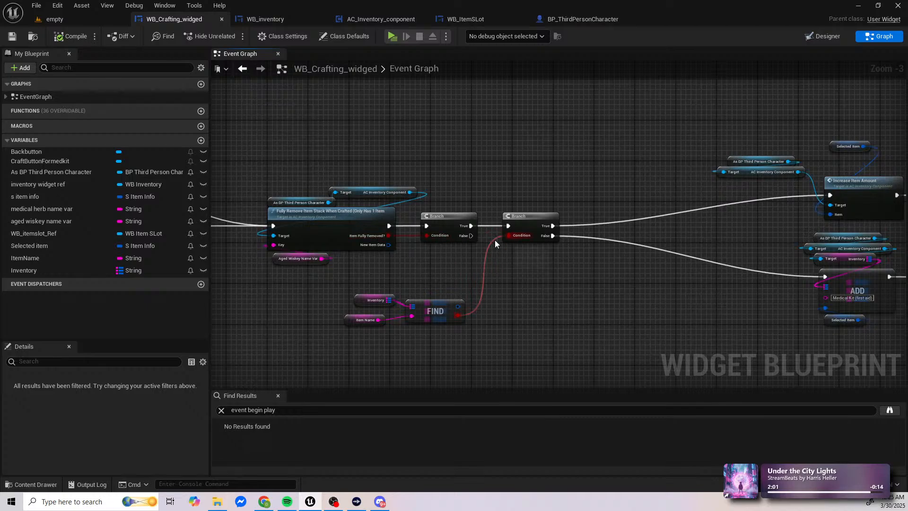
pyautogui.moveTo(531, 213); pyautogui.dragTo(518, 243, button='right')
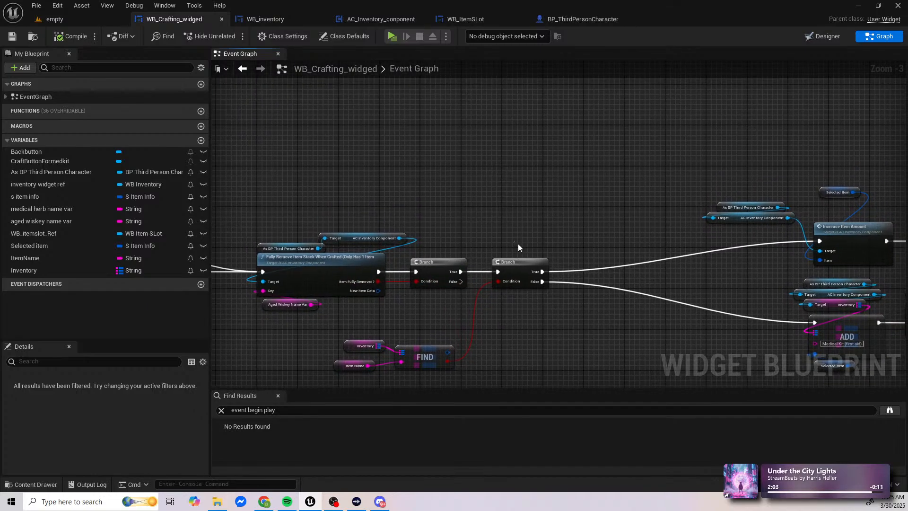
pyautogui.moveTo(610, 276); pyautogui.dragTo(318, 269, button='right')
pyautogui.moveTo(457, 257); pyautogui.dragTo(393, 254, button='right')
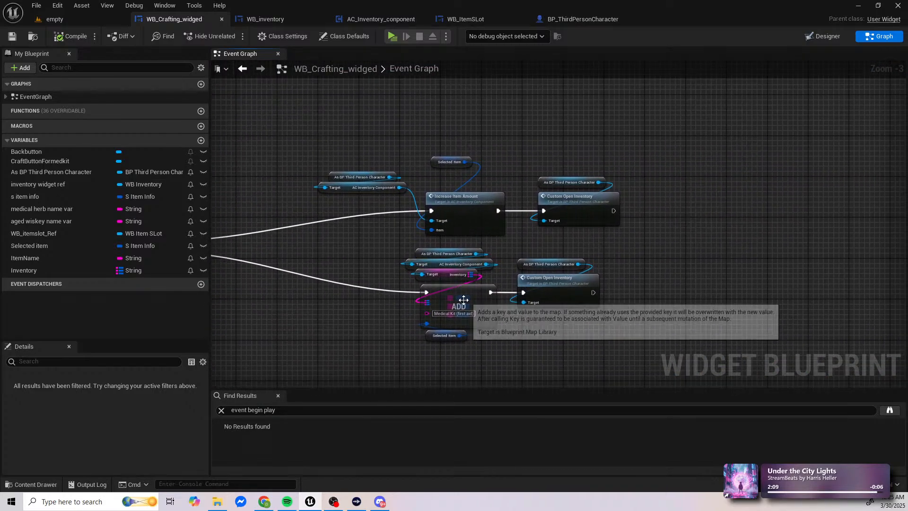
# Step: Review the single-item path's Find check, Increase Item Amount, Add and Custom Open Inventory nodes against the aged whiskey stack removal
pyautogui.moveTo(282, 154); pyautogui.dragTo(469, 153, button='right')
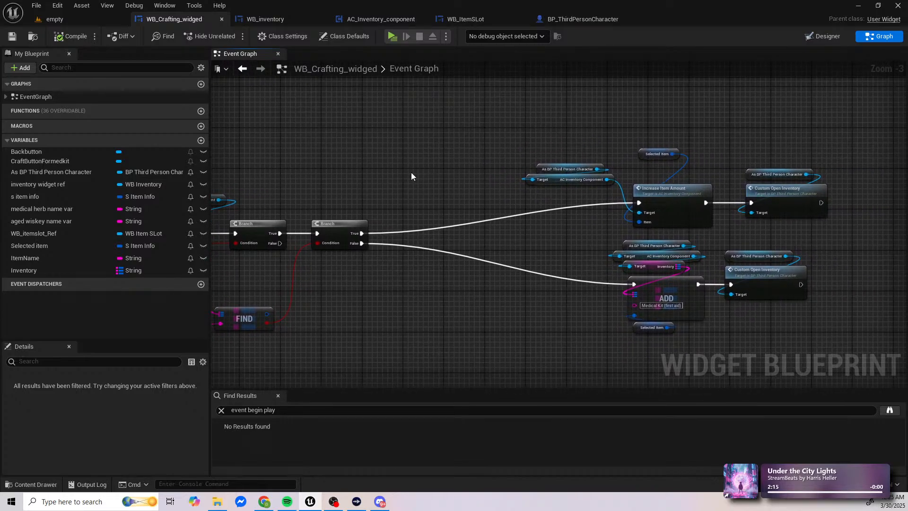
pyautogui.moveTo(410, 172); pyautogui.dragTo(516, 154, button='right')
pyautogui.moveTo(271, 270); pyautogui.dragTo(340, 328)
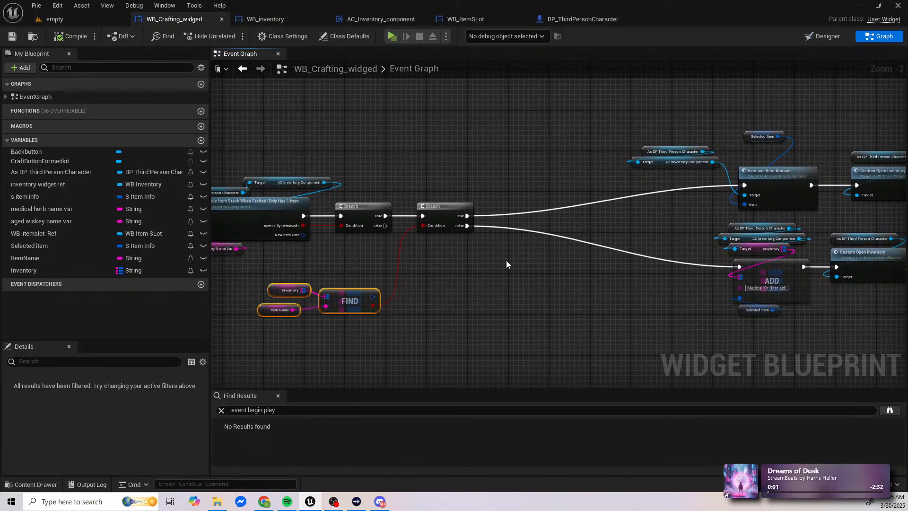
pyautogui.moveTo(434, 256); pyautogui.dragTo(373, 233, button='right')
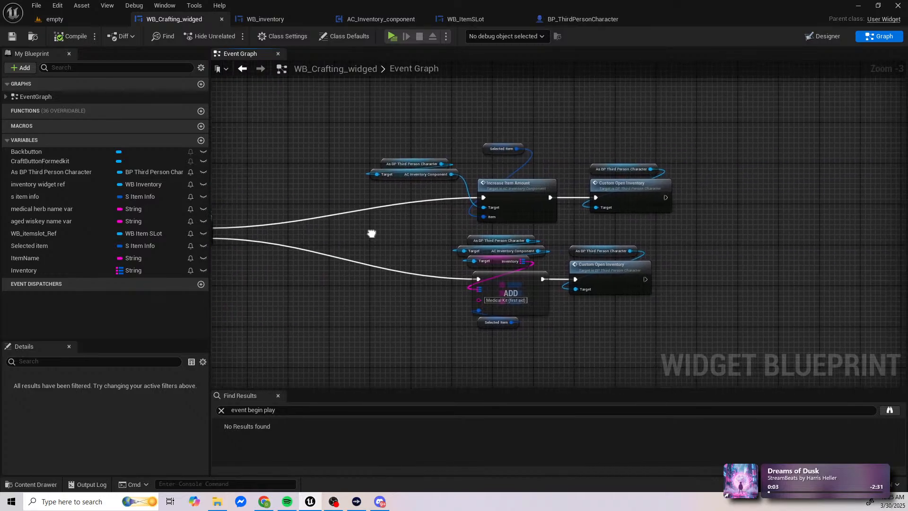
pyautogui.moveTo(370, 135); pyautogui.dragTo(522, 189)
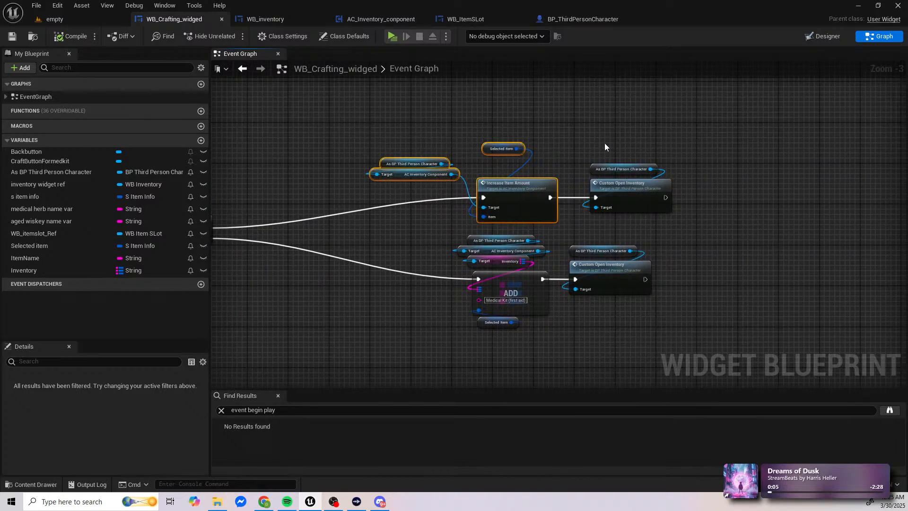
pyautogui.moveTo(605, 143); pyautogui.dragTo(660, 186)
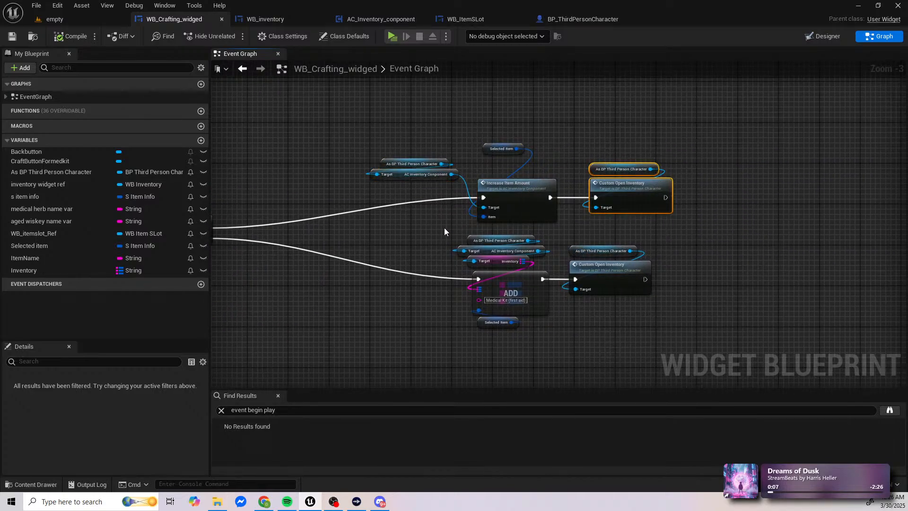
pyautogui.moveTo(447, 229); pyautogui.dragTo(644, 329)
pyautogui.moveTo(357, 257); pyautogui.dragTo(575, 186, button='right')
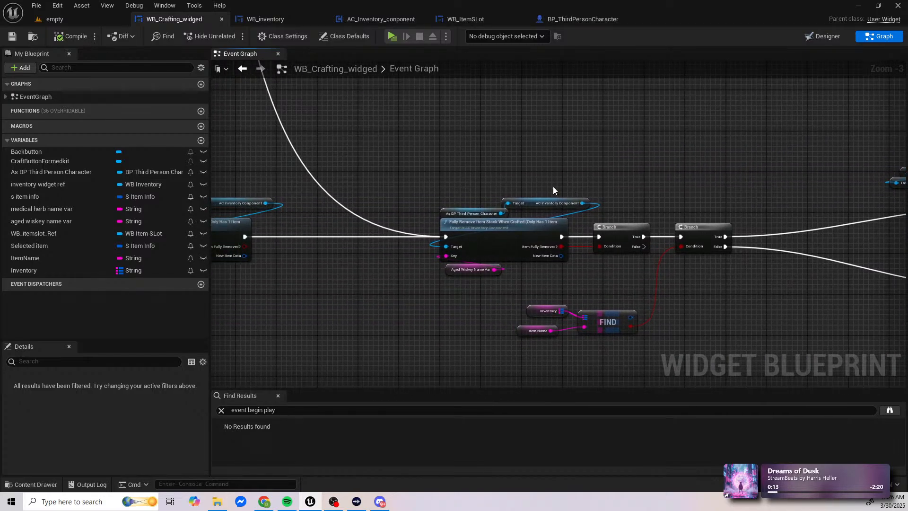
pyautogui.moveTo(445, 166); pyautogui.dragTo(688, 282, button='right')
pyautogui.scroll(-1, 617, 259)
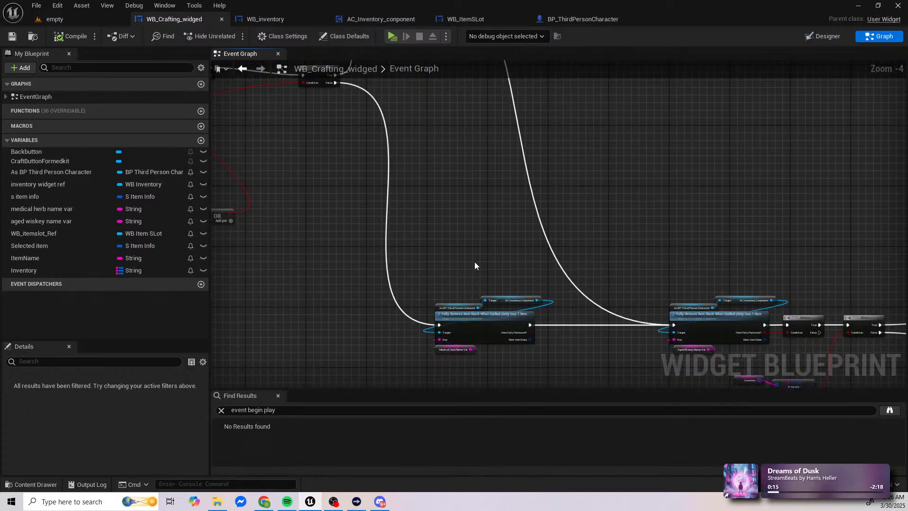
# Step: Examine how the medical herb and aged whiskey amount comparisons and the OR node feed the Branch conditions
pyautogui.moveTo(471, 248); pyautogui.dragTo(573, 348, button='right')
pyautogui.moveTo(425, 253); pyautogui.dragTo(500, 263, button='right')
pyautogui.moveTo(539, 241); pyautogui.dragTo(718, 257, button='right')
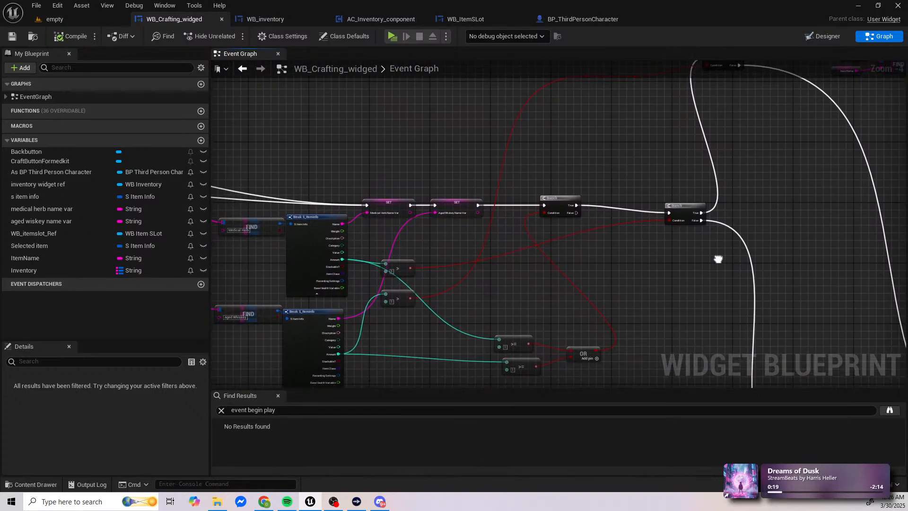
pyautogui.moveTo(623, 304); pyautogui.dragTo(655, 275, button='right')
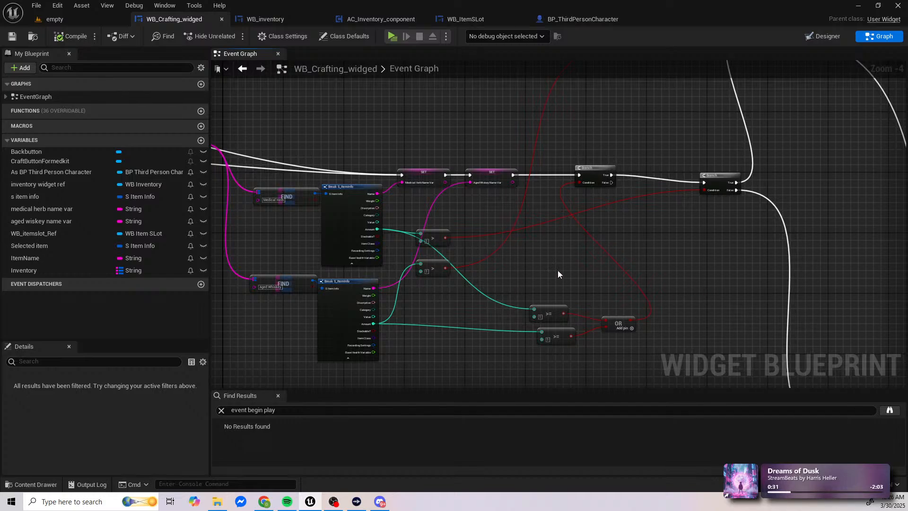
pyautogui.moveTo(574, 299); pyautogui.dragTo(475, 293, button='right')
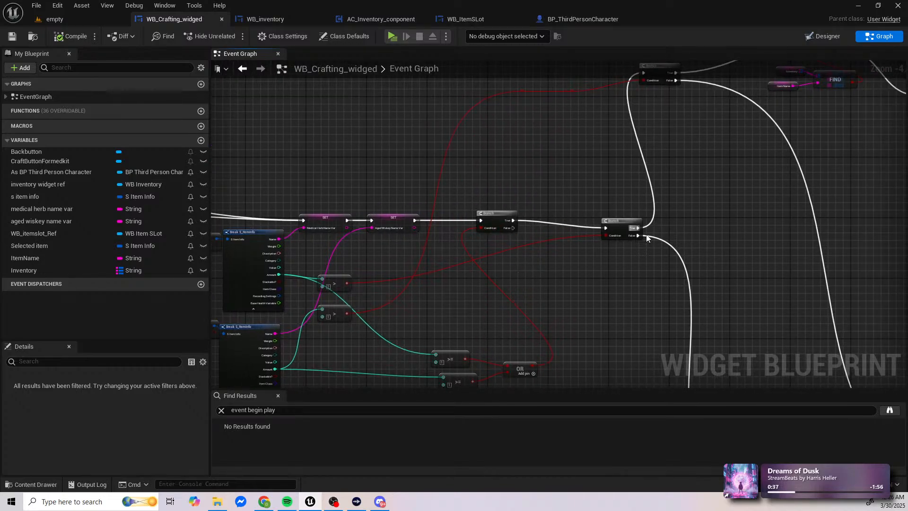
pyautogui.moveTo(614, 298); pyautogui.dragTo(569, 260, button='right')
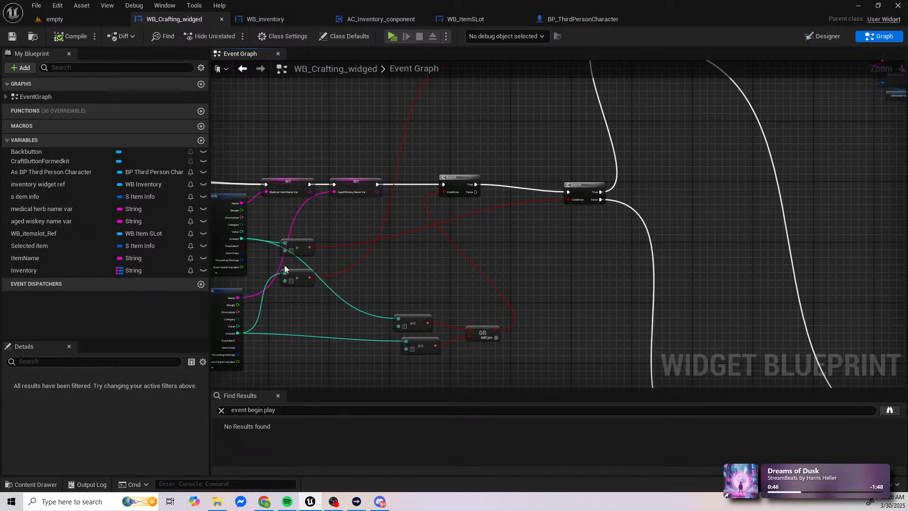
pyautogui.moveTo(451, 167); pyautogui.dragTo(513, 199, button='right')
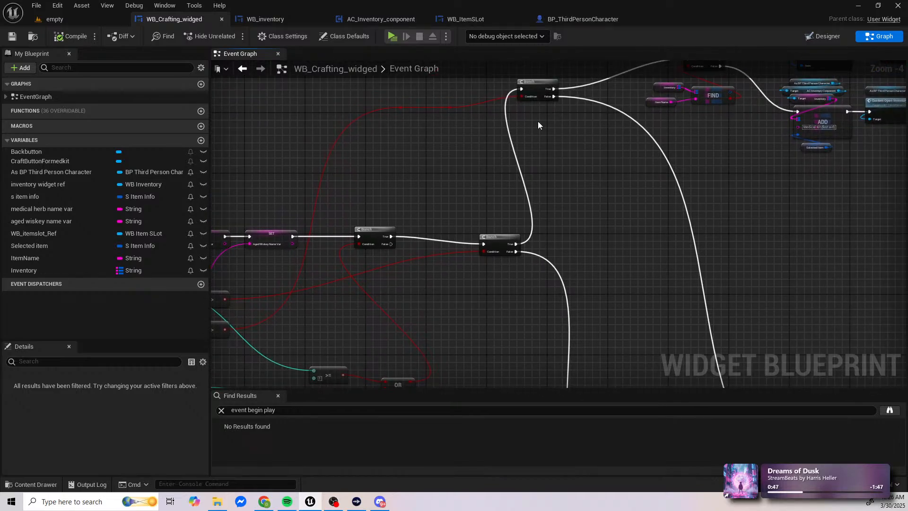
pyautogui.moveTo(612, 178); pyautogui.dragTo(649, 251, button='right')
pyautogui.click(476, 220)
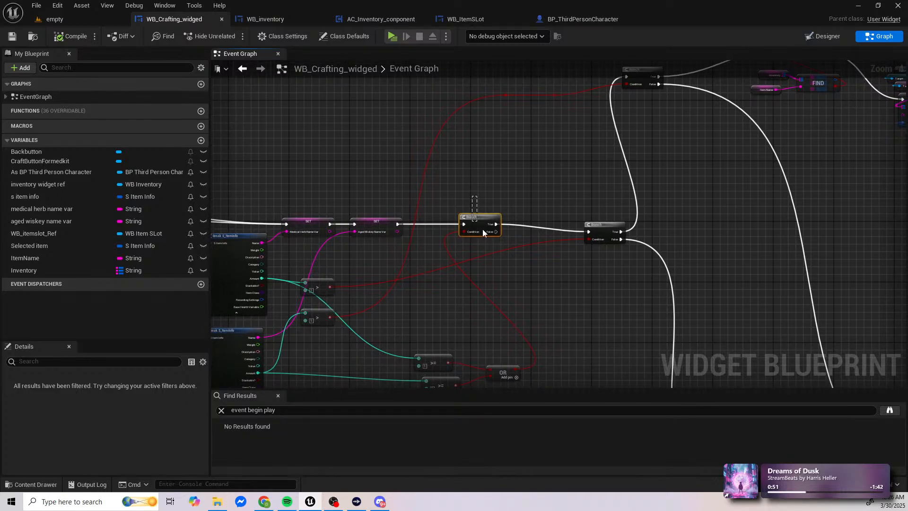
pyautogui.moveTo(532, 278); pyautogui.dragTo(536, 243, button='right')
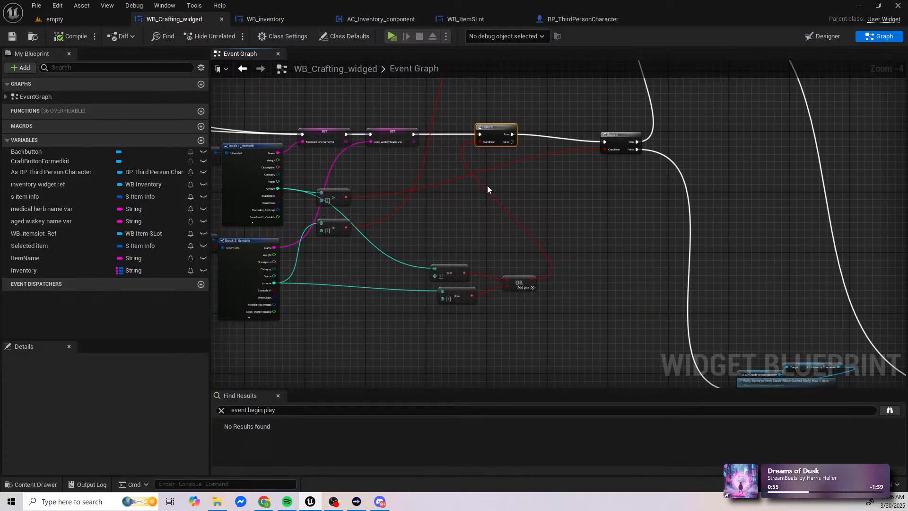
# Step: Review the multiple-items path from the kit-adding nodes through both Remove Single Item nodes to the last Custom Open Inventory call
pyautogui.scroll(-3, 513, 217)
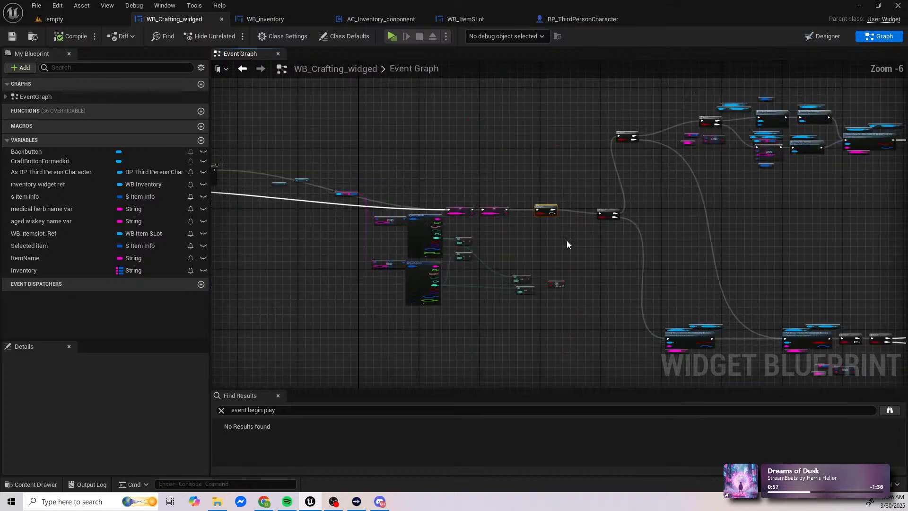
pyautogui.moveTo(636, 251); pyautogui.dragTo(564, 190, button='right')
pyautogui.scroll(2, 513, 270)
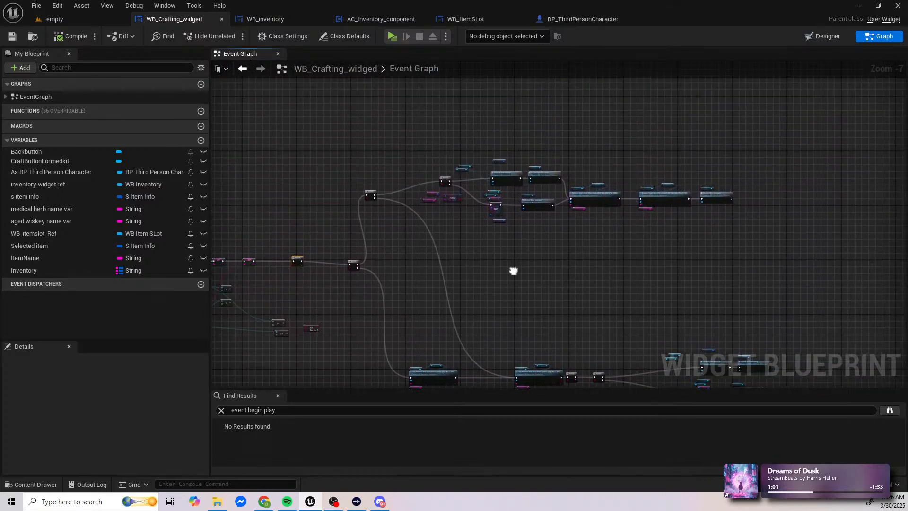
pyautogui.moveTo(500, 236); pyautogui.dragTo(402, 238, button='right')
pyautogui.scroll(1, 370, 243)
pyautogui.moveTo(458, 210); pyautogui.dragTo(317, 223, button='right')
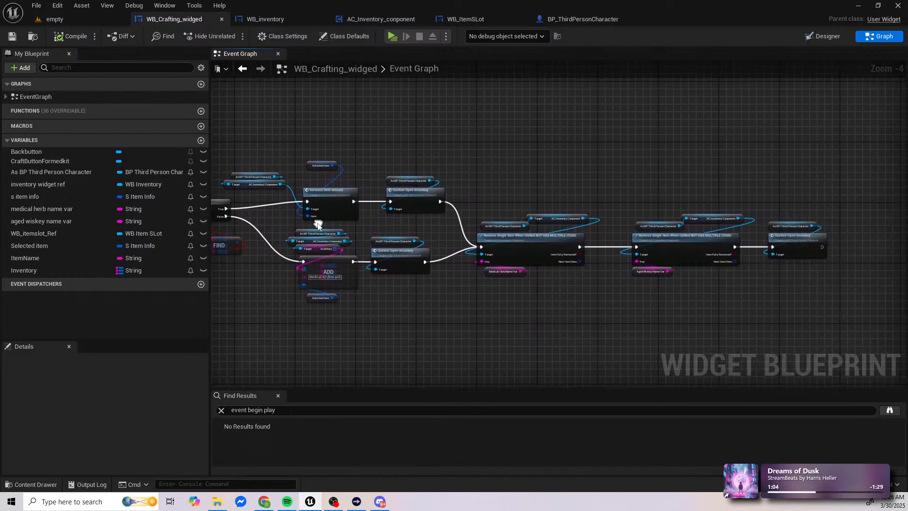
pyautogui.moveTo(504, 169); pyautogui.dragTo(823, 314)
pyautogui.moveTo(798, 208); pyautogui.dragTo(830, 268)
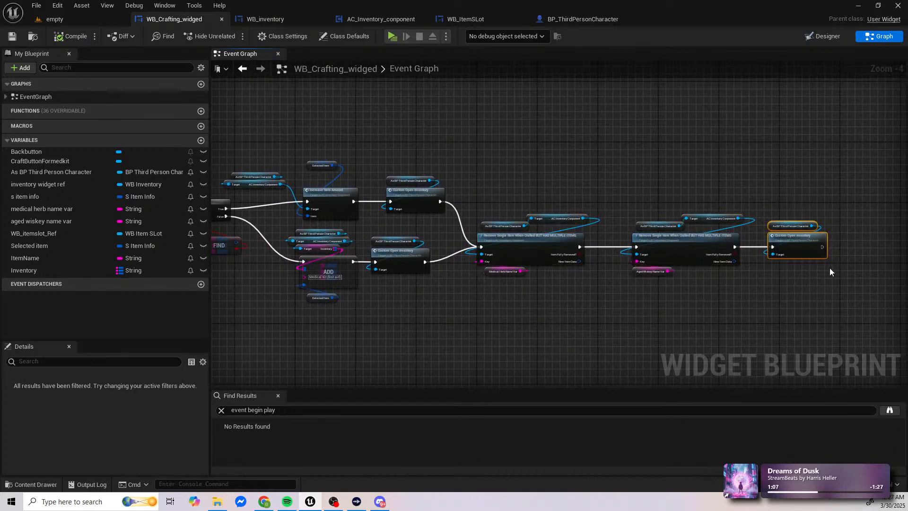
# Step: Delete the last Custom Open Inventory call, disconnect the two Remove Single Item nodes from the kit-adding paths, and move them ahead of that group
pyautogui.press('Delete')
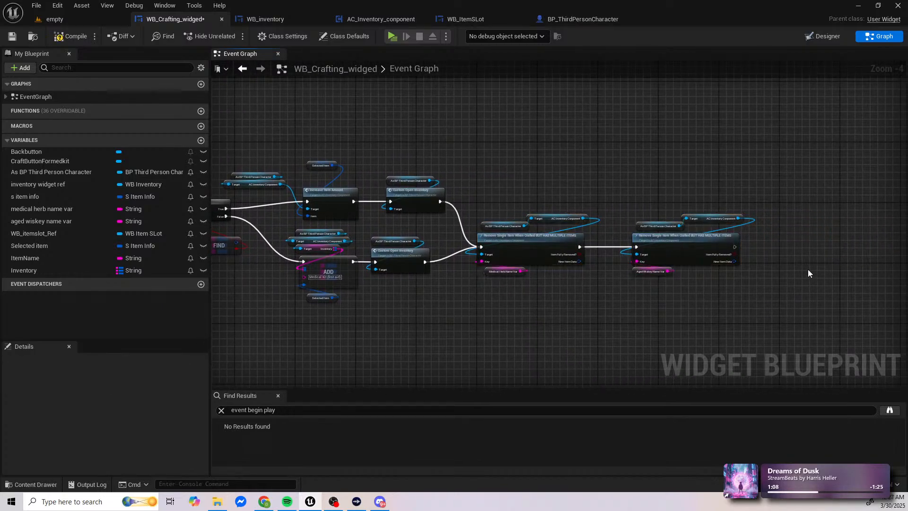
pyautogui.keyDown('alt'); pyautogui.click(481, 247); pyautogui.keyUp('alt')
pyautogui.moveTo(503, 176); pyautogui.dragTo(705, 322)
pyautogui.scroll(-1, 700, 319)
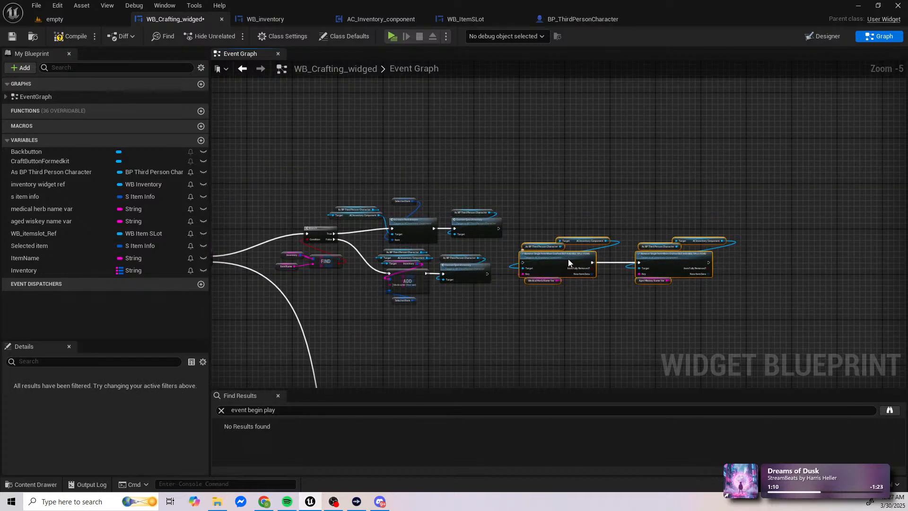
pyautogui.moveTo(568, 259); pyautogui.dragTo(348, 120)
# Step: Move the kit-adding Branch group farther along and place both Remove Single Item nodes in the gap before it
pyautogui.moveTo(305, 185); pyautogui.dragTo(525, 299)
pyautogui.moveTo(313, 233); pyautogui.dragTo(545, 192)
pyautogui.moveTo(317, 89); pyautogui.dragTo(486, 158)
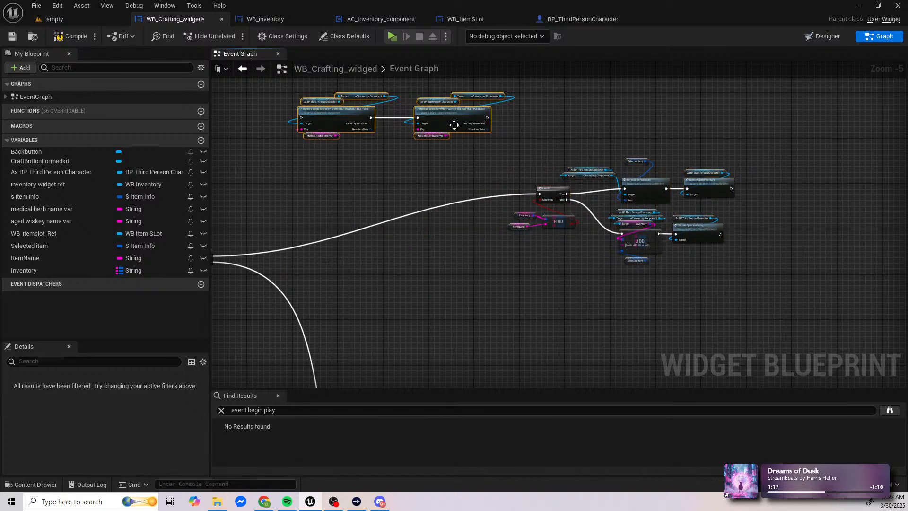
pyautogui.moveTo(455, 126); pyautogui.dragTo(458, 216)
pyautogui.moveTo(416, 247); pyautogui.dragTo(551, 236, button='right')
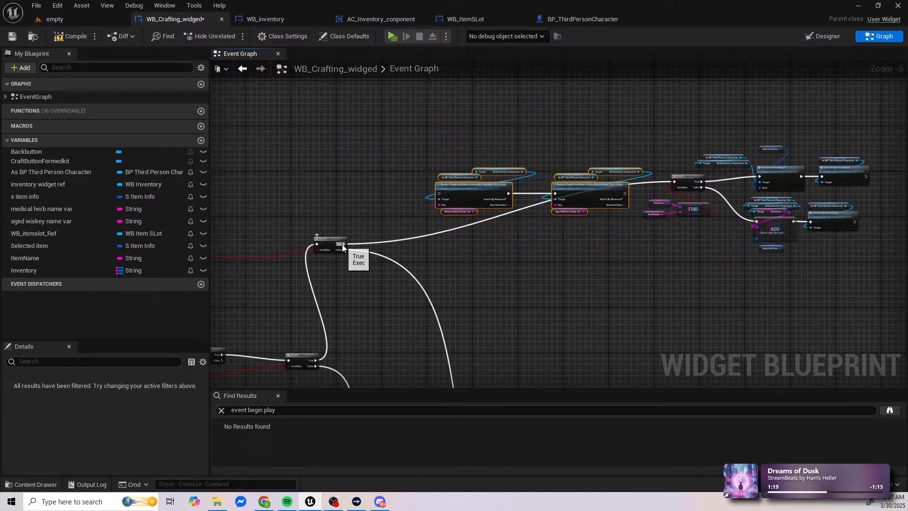
# Step: Wire the upper amount Branch's True output into the first Remove Single Item node, and the second one into the kit-adding Branch
pyautogui.moveTo(344, 244); pyautogui.dragTo(441, 194)
pyautogui.moveTo(344, 244); pyautogui.dragTo(436, 195)
pyautogui.moveTo(546, 194); pyautogui.dragTo(309, 220, button='right')
pyautogui.scroll(2, 331, 224)
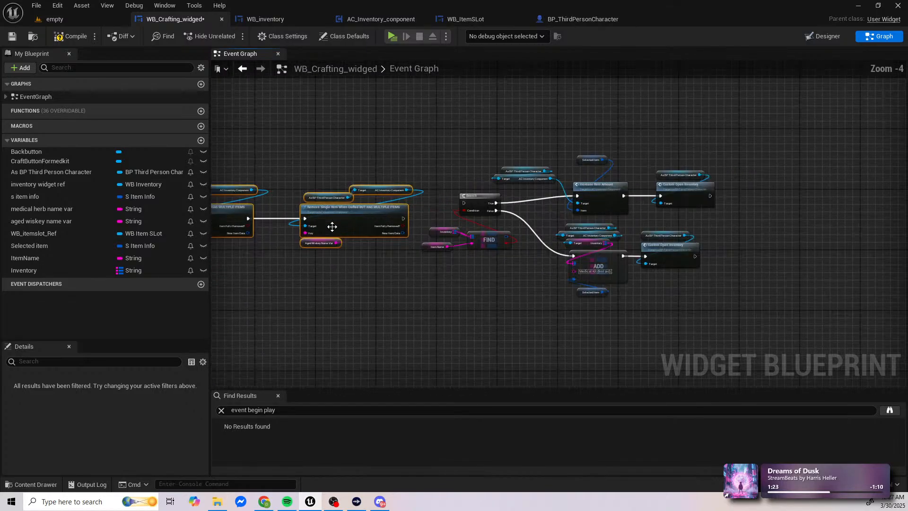
pyautogui.moveTo(423, 216); pyautogui.dragTo(468, 197)
pyautogui.click(458, 122)
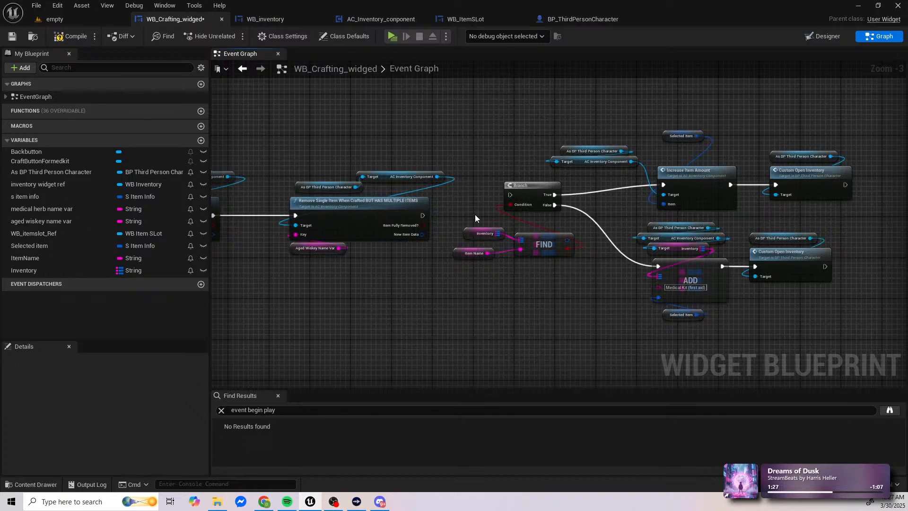
pyautogui.moveTo(423, 216); pyautogui.dragTo(518, 215, button='right')
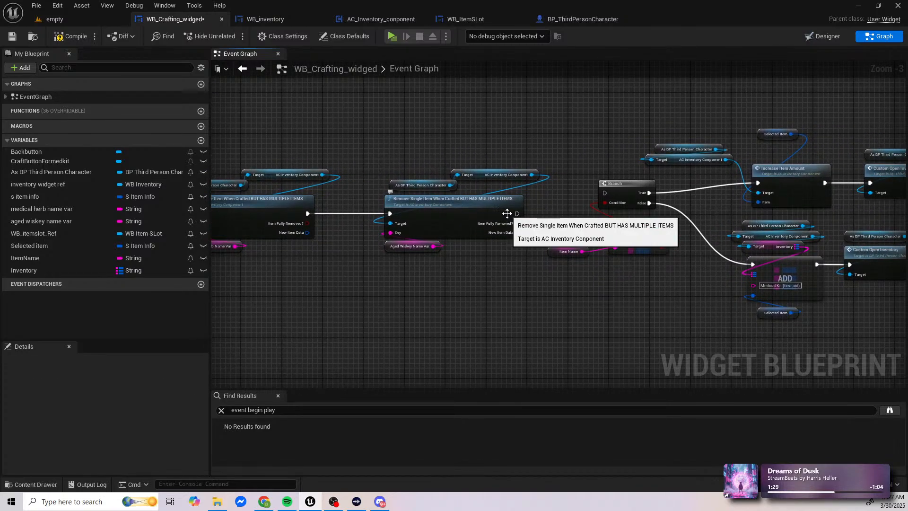
pyautogui.moveTo(515, 213); pyautogui.dragTo(604, 191)
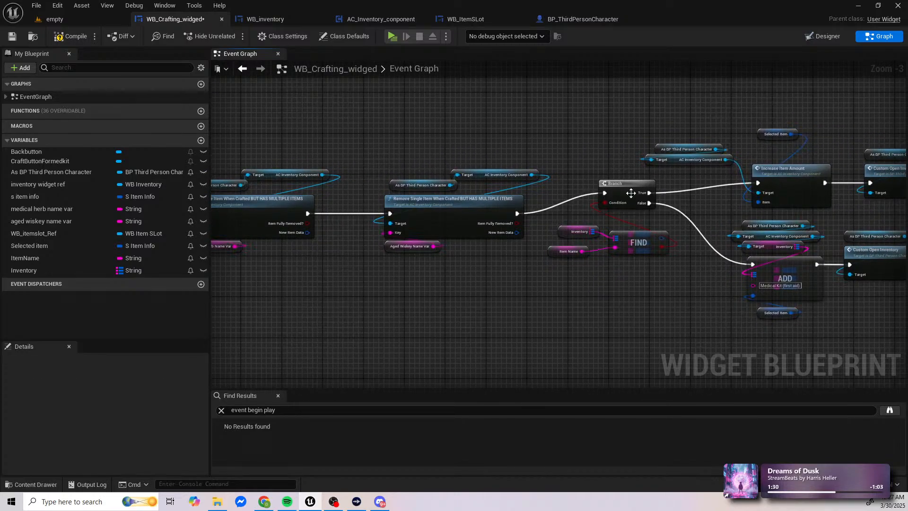
# Step: Review the rewired path through Increase Item Amount, Add and Custom Open Inventory, and compare it with the Fully Remove Item Stack path
pyautogui.moveTo(654, 206); pyautogui.dragTo(350, 226, button='right')
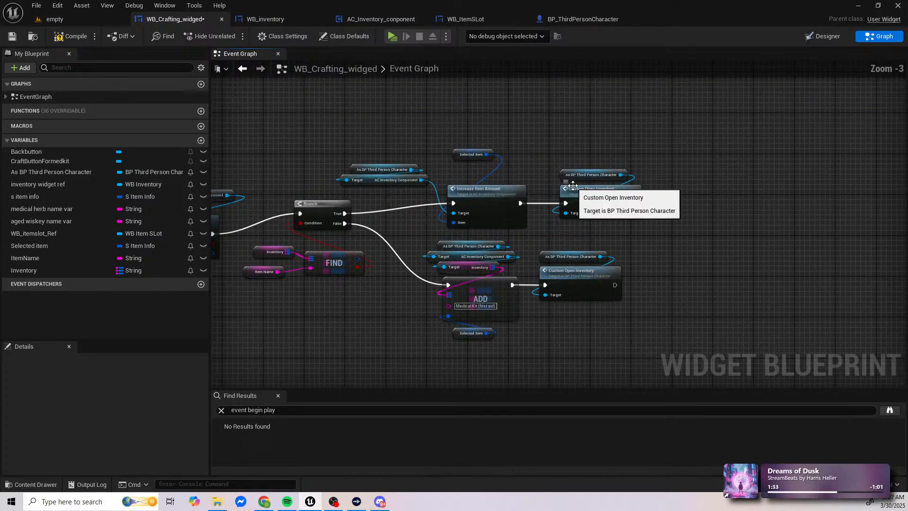
pyautogui.scroll(-2, 313, 160)
pyautogui.scroll(3, 421, 192)
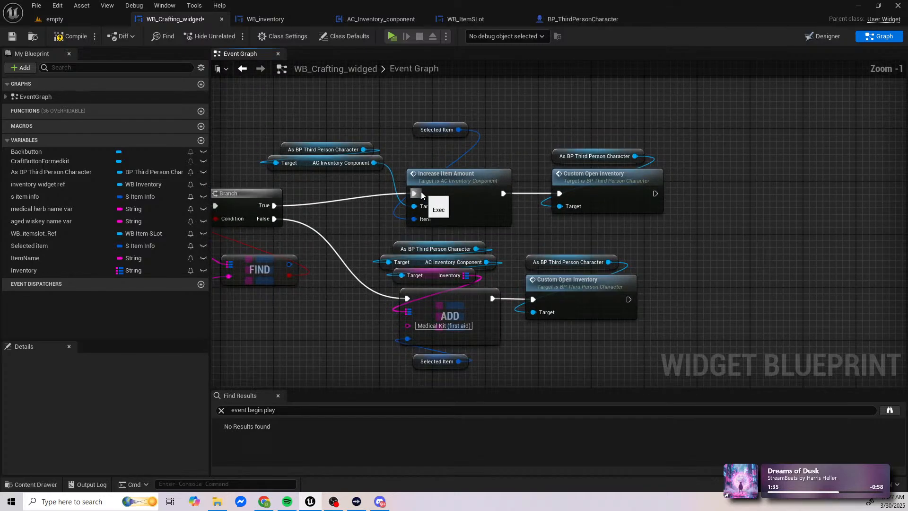
pyautogui.scroll(-3, 415, 228)
pyautogui.scroll(2, 415, 228)
pyautogui.scroll(-4, 415, 258)
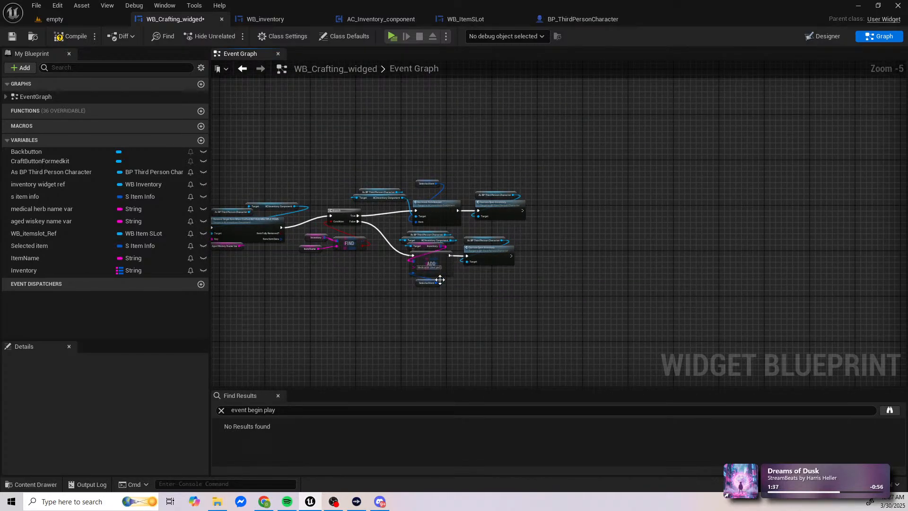
pyautogui.scroll(2, 426, 283)
pyautogui.scroll(-1, 427, 282)
pyautogui.moveTo(352, 290); pyautogui.dragTo(651, 232, button='right')
pyautogui.moveTo(486, 282); pyautogui.dragTo(641, 208, button='right')
pyautogui.scroll(-2, 641, 208)
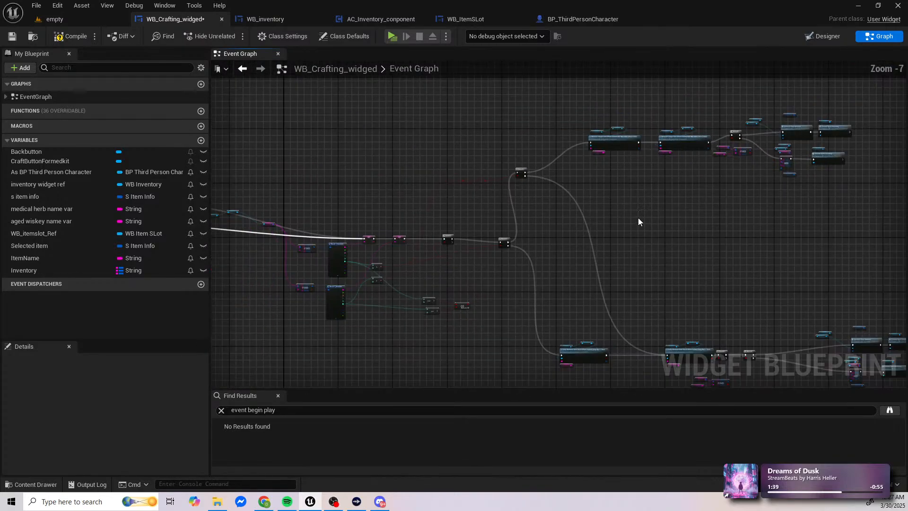
pyautogui.moveTo(658, 239); pyautogui.dragTo(464, 149, button='right')
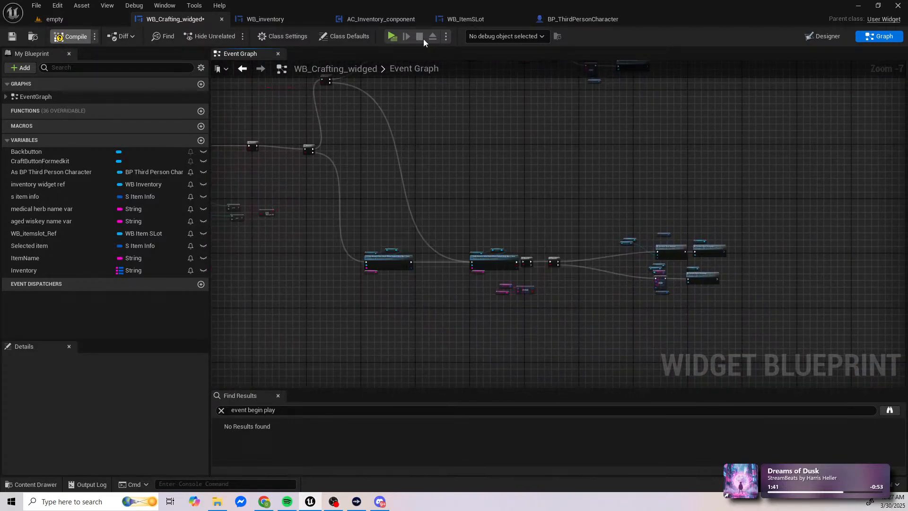
# Step: Compile the crafting widget and play the level, collecting several medical herbs and aged whiskeys before opening the inventory
pyautogui.click(393, 36)
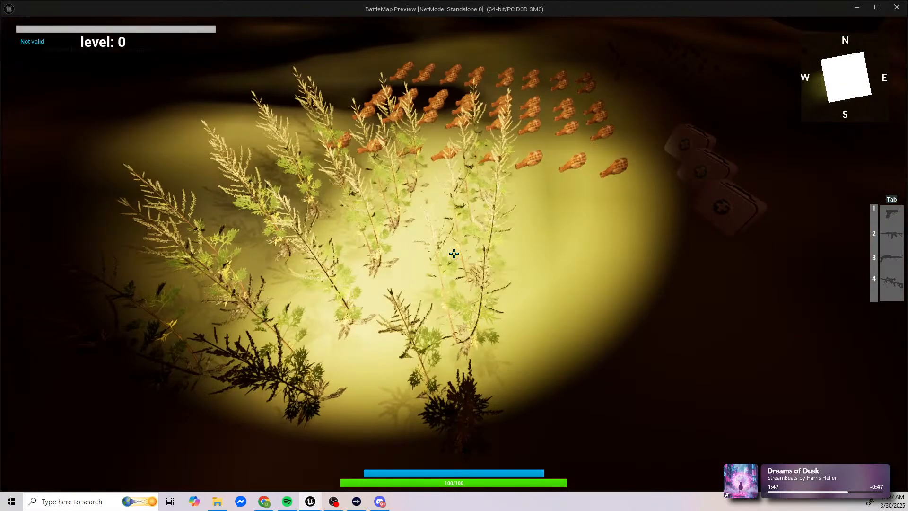
pyautogui.press('f')
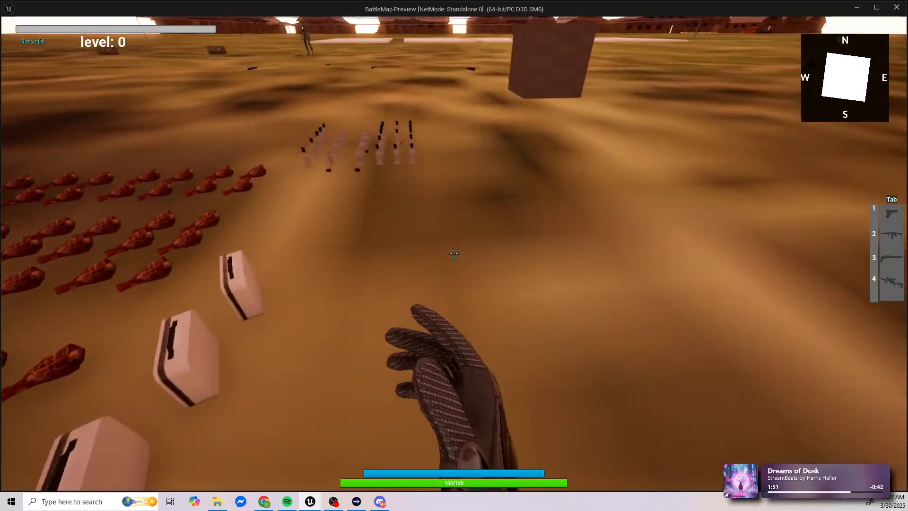
pyautogui.press('w')
pyautogui.press('e')
pyautogui.press('e')
pyautogui.press('e')
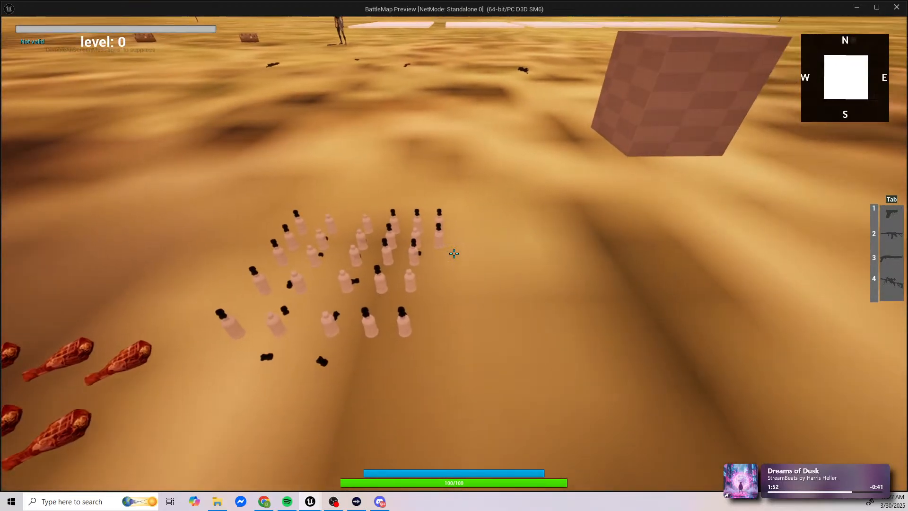
pyautogui.press('s')
pyautogui.press('i')
pyautogui.press('i')
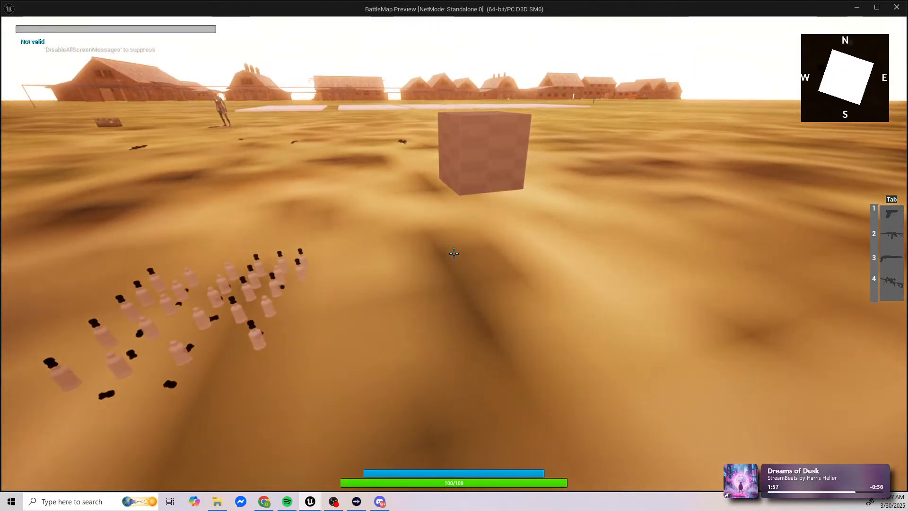
pyautogui.press('i')
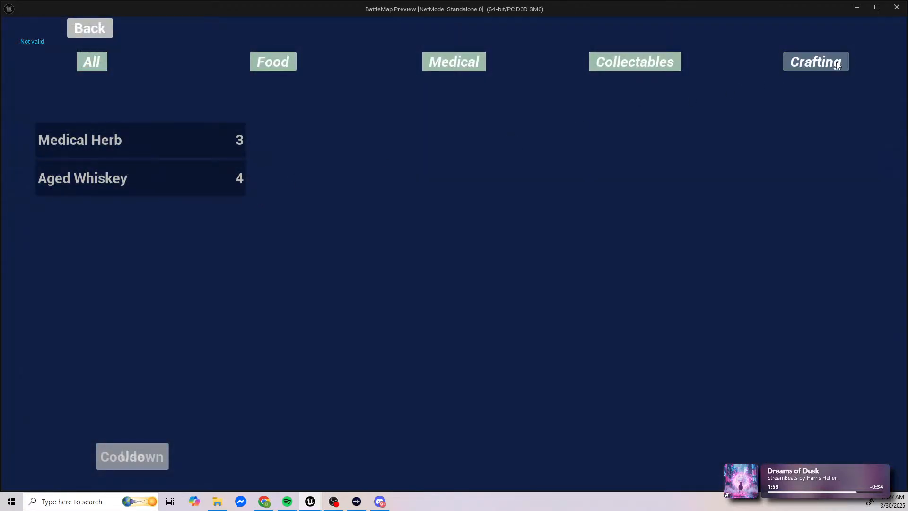
# Step: Craft medical kits repeatedly, check the inventory amounts after each craft, and end the play session
pyautogui.click(837, 65)
pyautogui.click(47, 113)
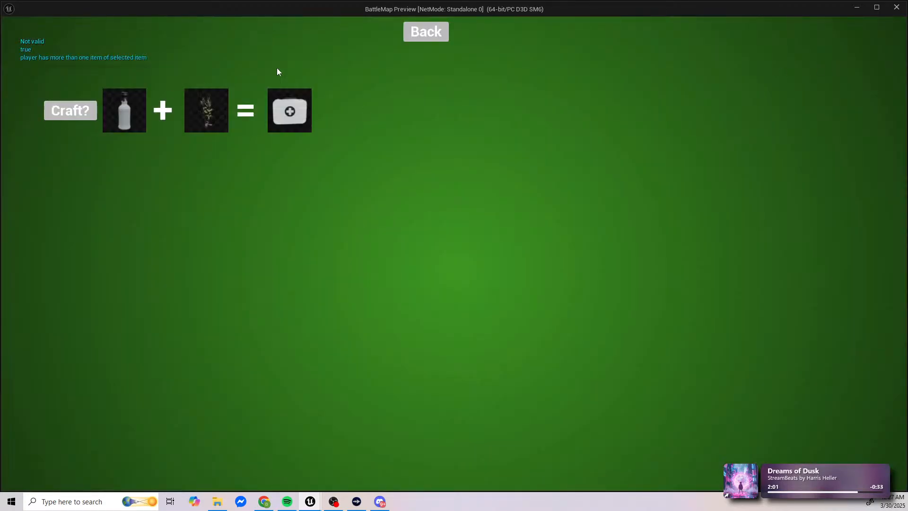
pyautogui.click(426, 29)
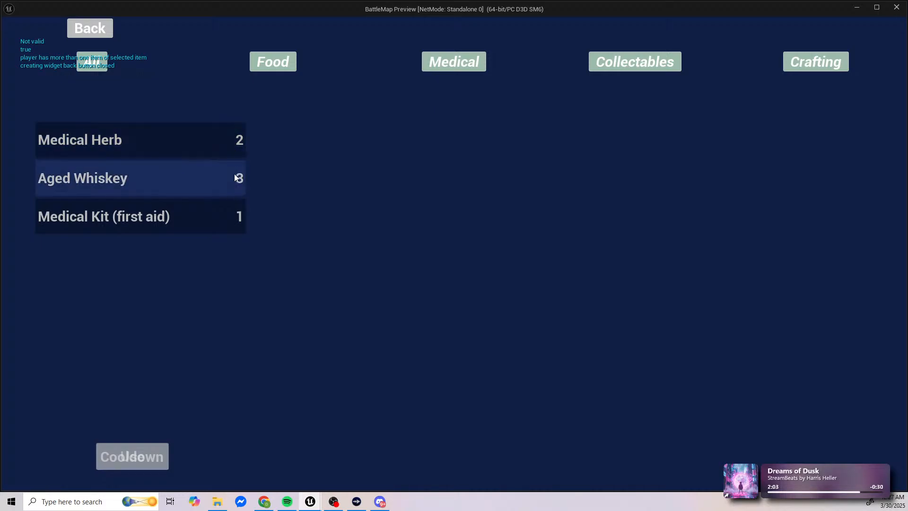
pyautogui.click(826, 67)
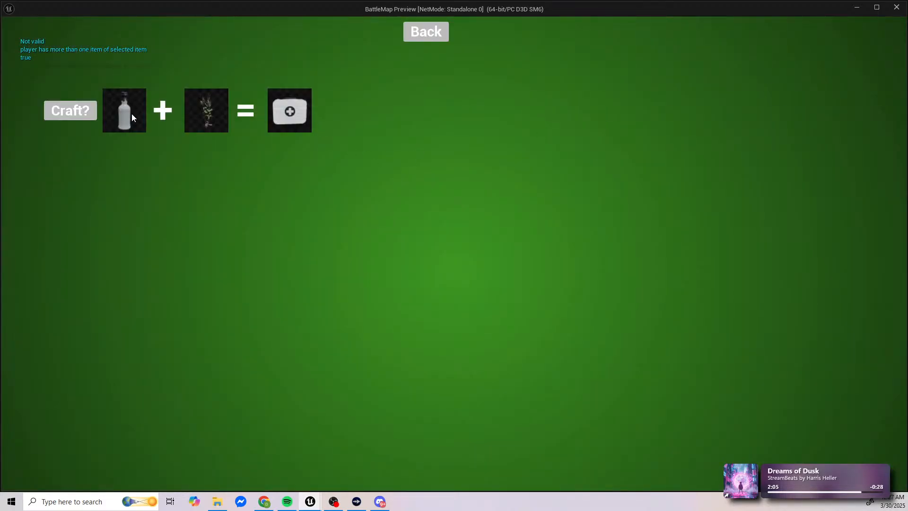
pyautogui.click(426, 31)
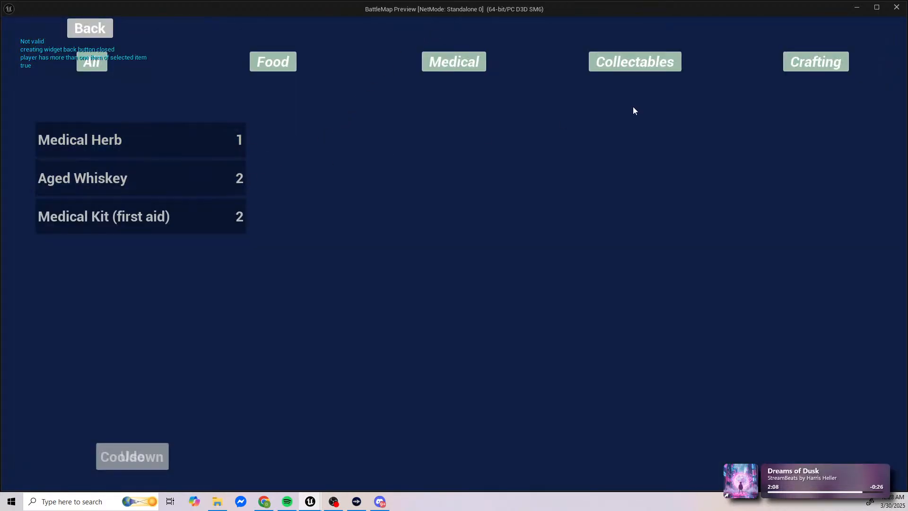
pyautogui.click(816, 62)
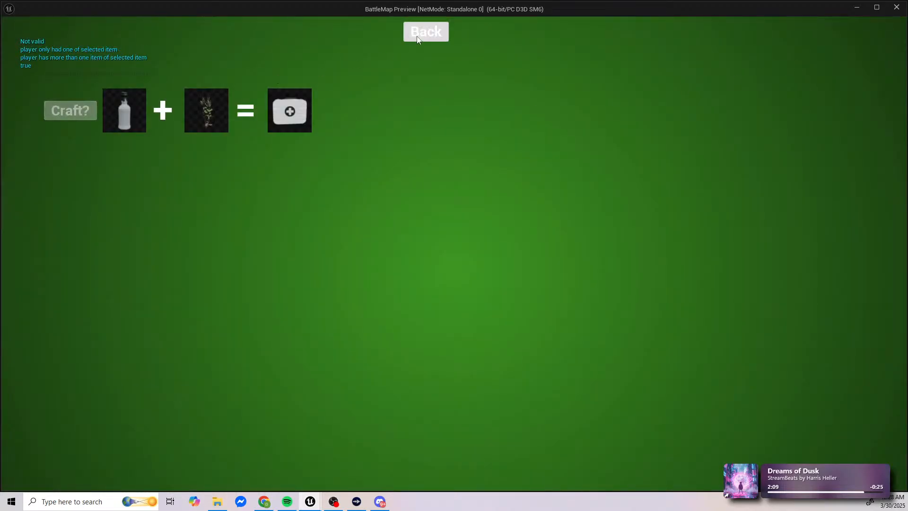
pyautogui.click(418, 38)
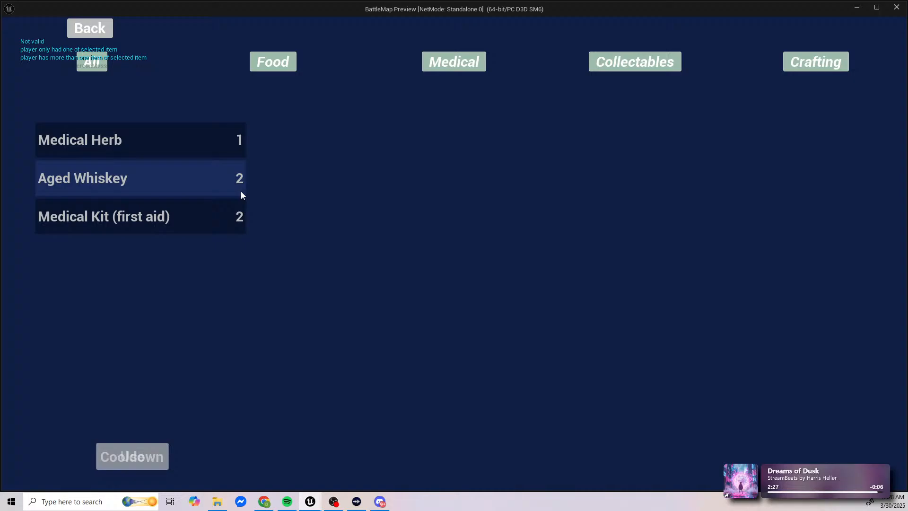
pyautogui.press('Escape')
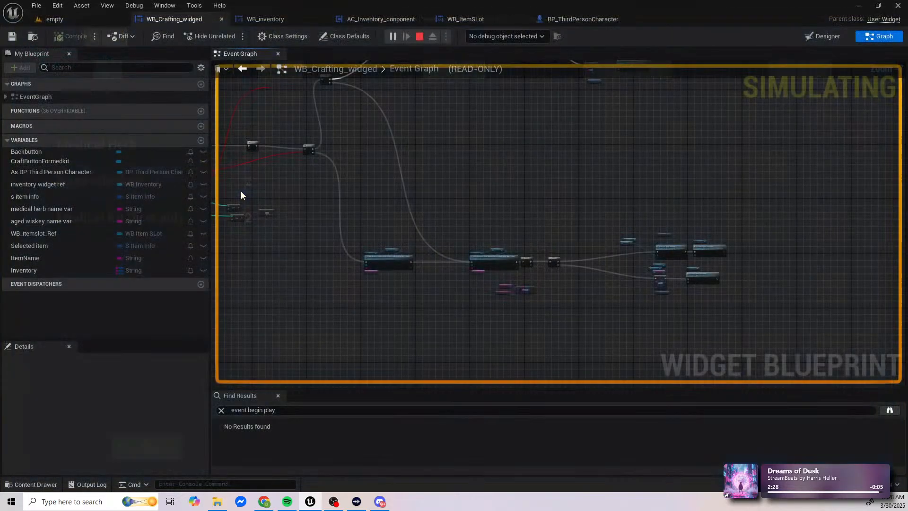
# Step: Add two new Branch nodes in the empty area beyond the existing medical herb and aged whiskey amount Branches
pyautogui.scroll(3, 350, 237)
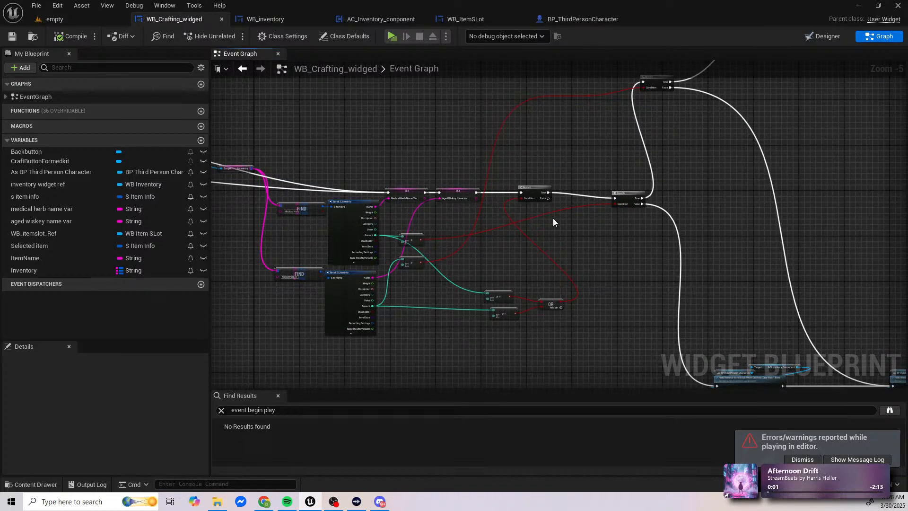
pyautogui.moveTo(594, 223); pyautogui.dragTo(468, 227, button='right')
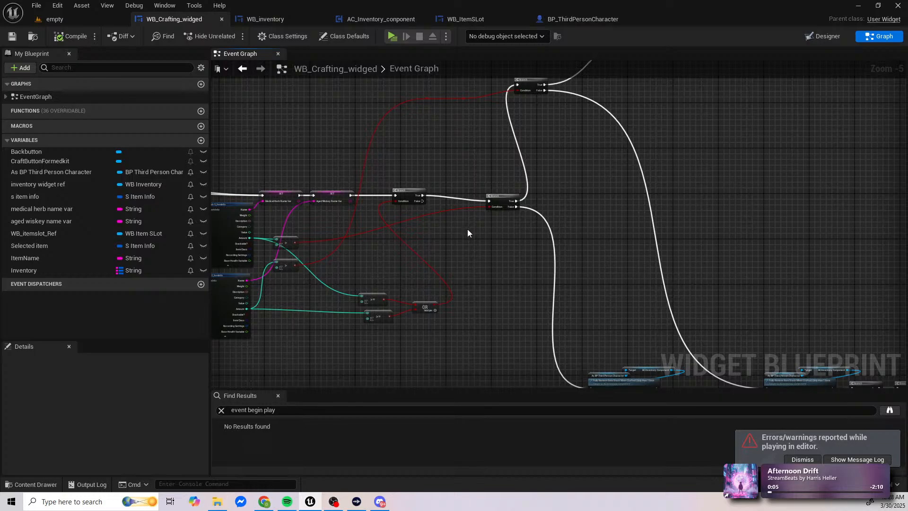
pyautogui.moveTo(480, 233); pyautogui.dragTo(583, 232, button='right')
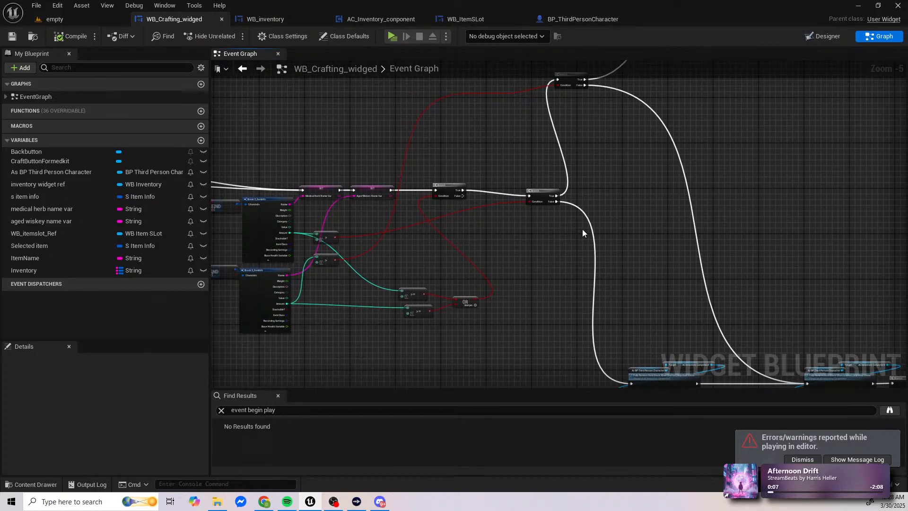
pyautogui.moveTo(722, 190); pyautogui.dragTo(658, 204, button='right')
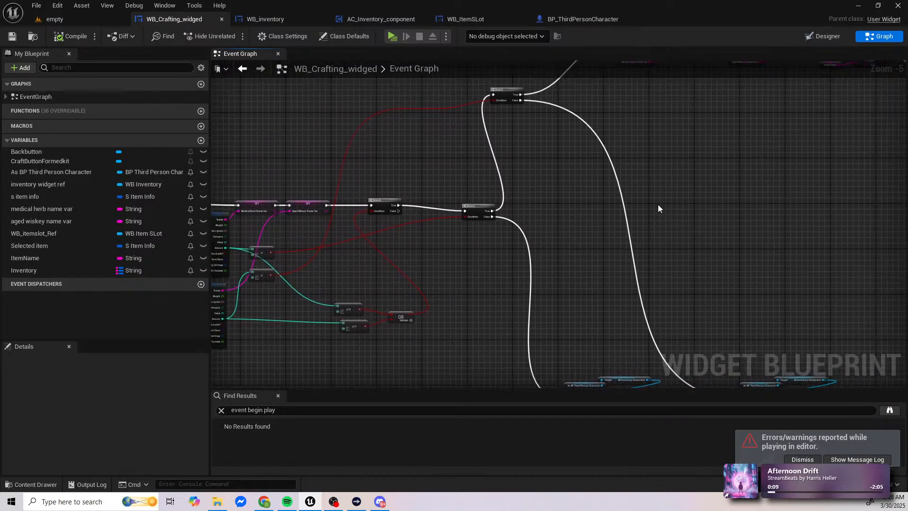
pyautogui.click(756, 187)
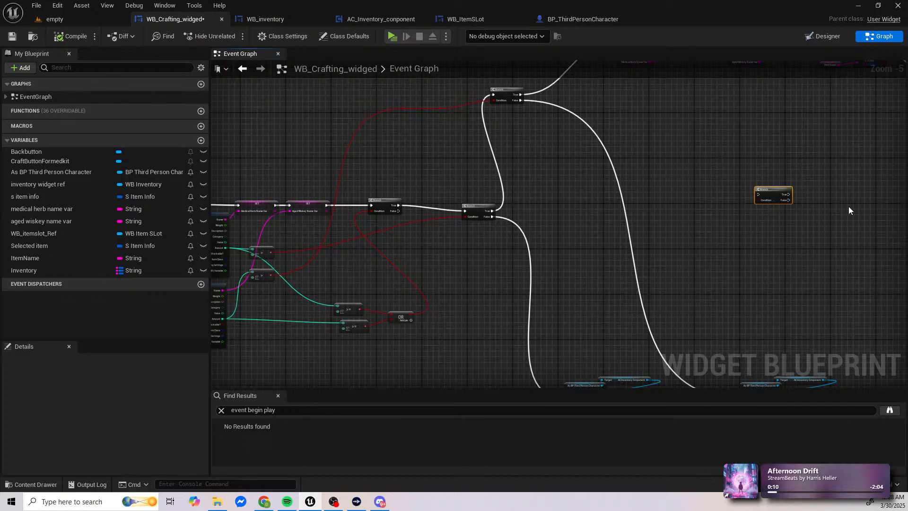
pyautogui.hotkey('ctrl', 'v')
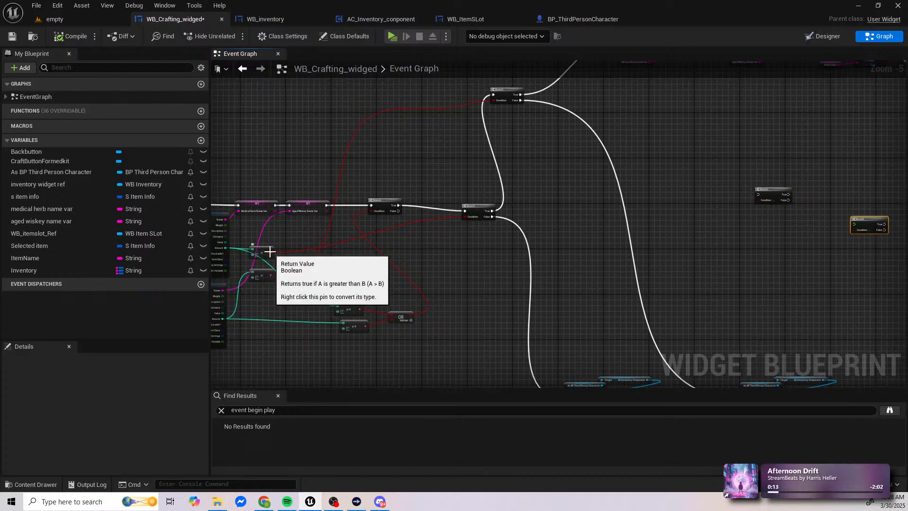
# Step: Connect the medical herb greater-than comparison to the first new Branch's Condition and check the layout against the Fully Remove Item Stack nodes
pyautogui.moveTo(272, 253); pyautogui.dragTo(759, 200)
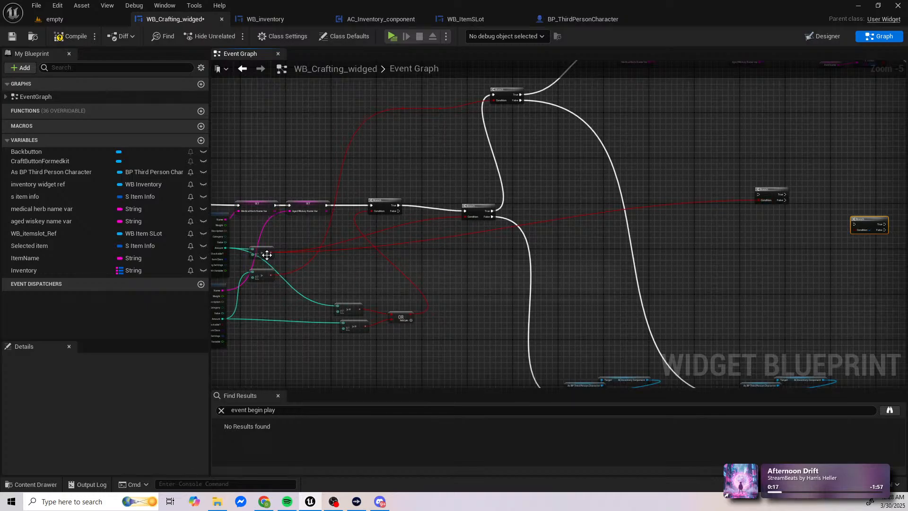
pyautogui.moveTo(719, 185); pyautogui.dragTo(625, 204, button='right')
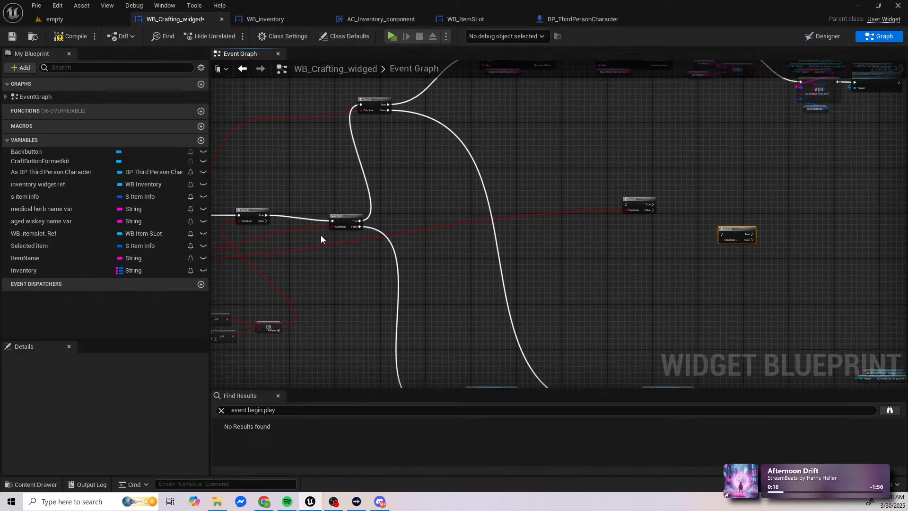
pyautogui.moveTo(321, 235); pyautogui.dragTo(387, 233, button='right')
pyautogui.moveTo(605, 241); pyautogui.dragTo(531, 106, button='right')
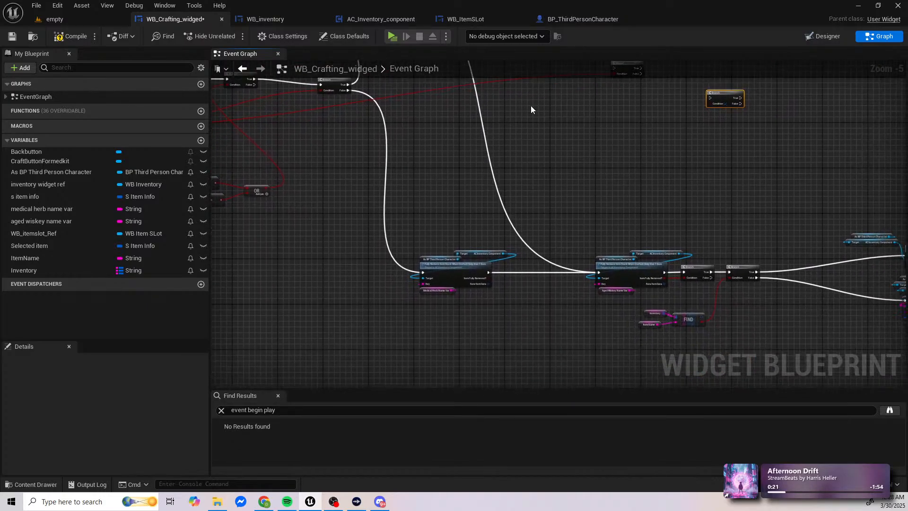
pyautogui.moveTo(536, 140); pyautogui.dragTo(665, 252, button='right')
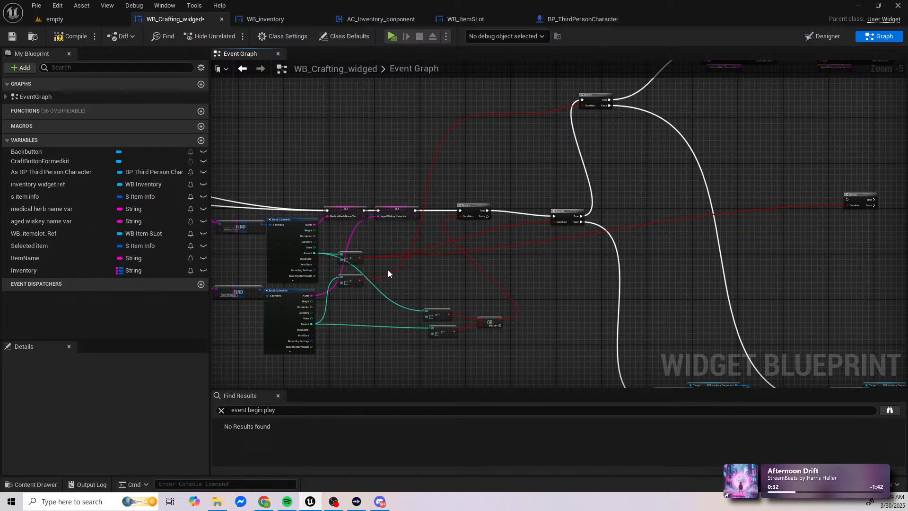
# Step: Disconnect the medical herb greater-than comparison from the first new Branch's Condition
pyautogui.scroll(3, 388, 273)
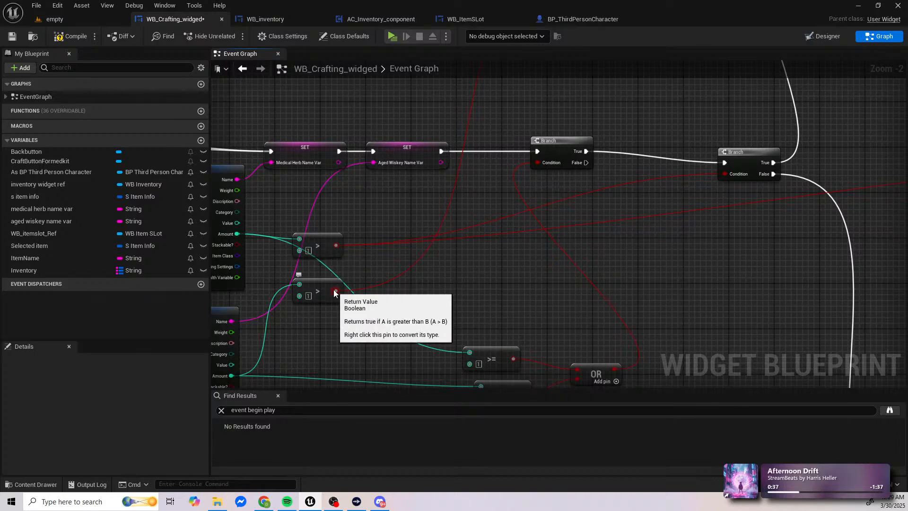
pyautogui.moveTo(333, 292)
pyautogui.mouseDown(button='right')
pyautogui.moveTo(348, 286)
pyautogui.moveTo(336, 305)
pyautogui.mouseUp(button='right')
pyautogui.scroll(-1, 334, 305)
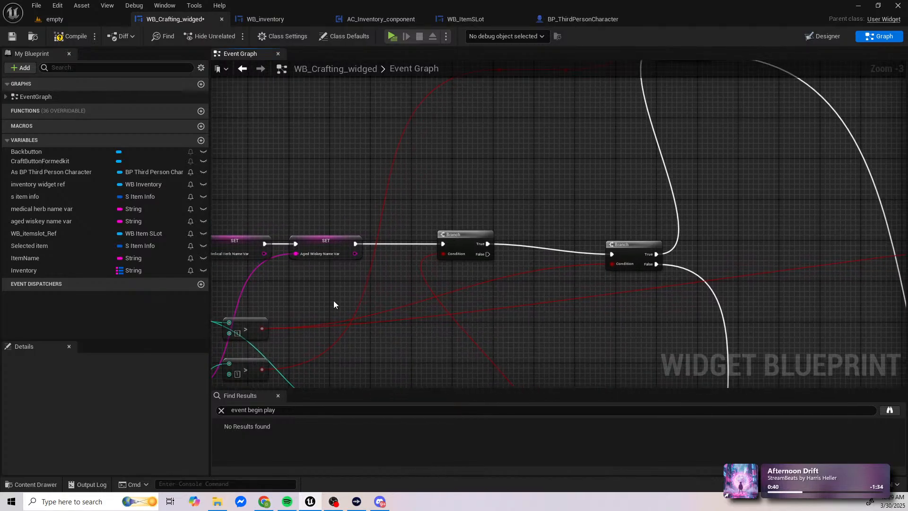
pyautogui.scroll(-1, 334, 302)
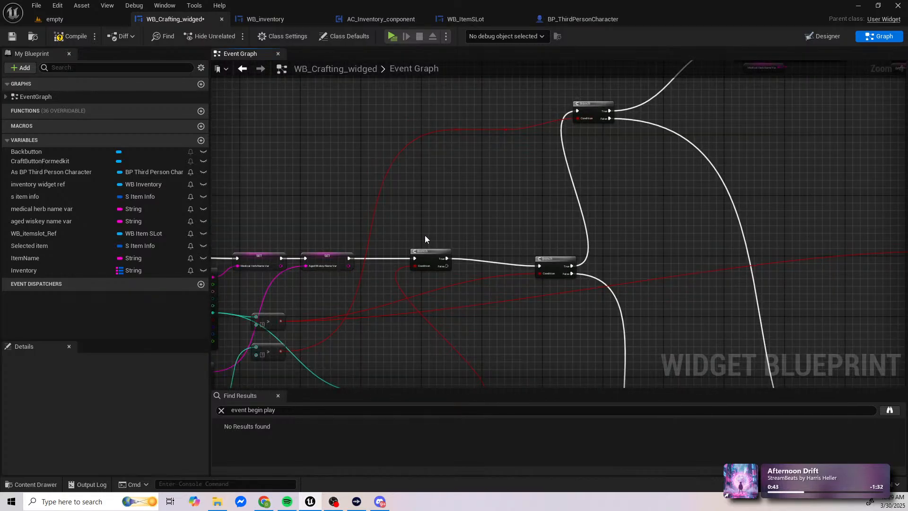
pyautogui.scroll(2, 363, 320)
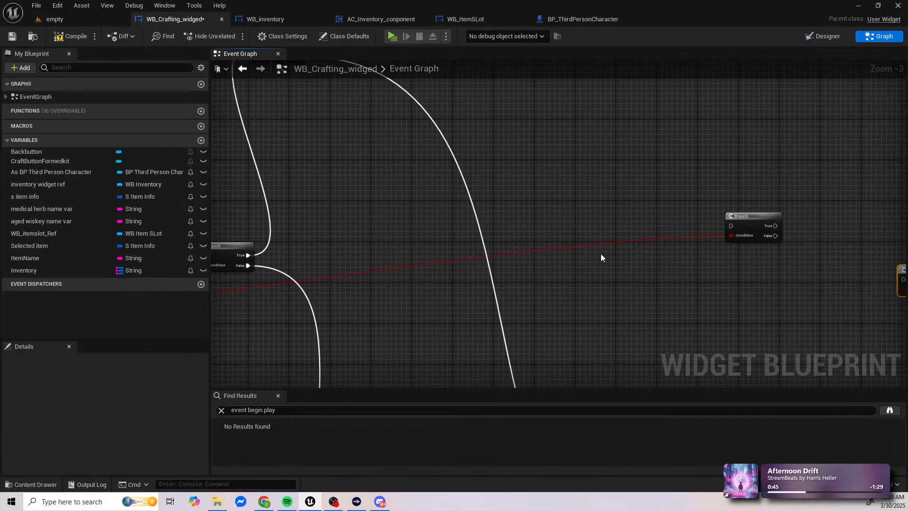
pyautogui.keyDown('alt'); pyautogui.click(738, 237); pyautogui.keyUp('alt')
pyautogui.moveTo(399, 268); pyautogui.dragTo(833, 254, button='right')
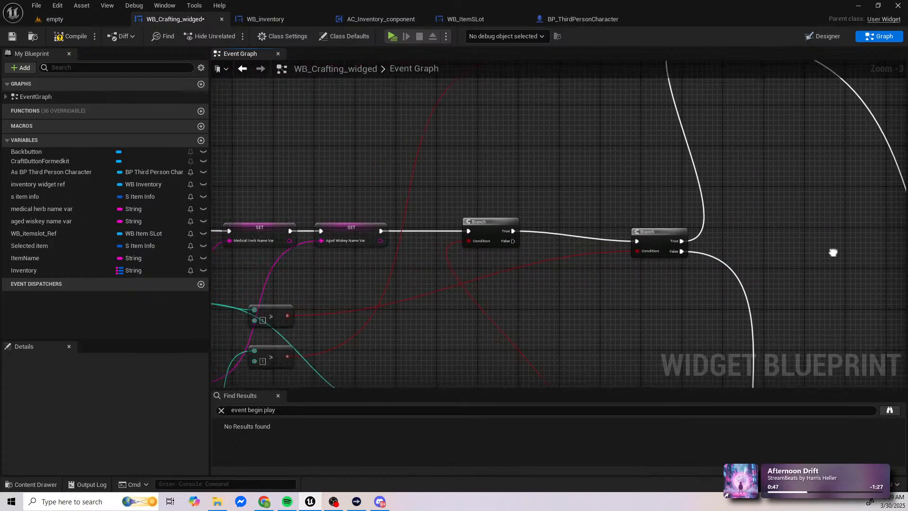
# Step: Add an AND Boolean node and feed it from both the medical herb and aged whiskey greater-than comparisons
pyautogui.moveTo(536, 308); pyautogui.dragTo(622, 260, button='right')
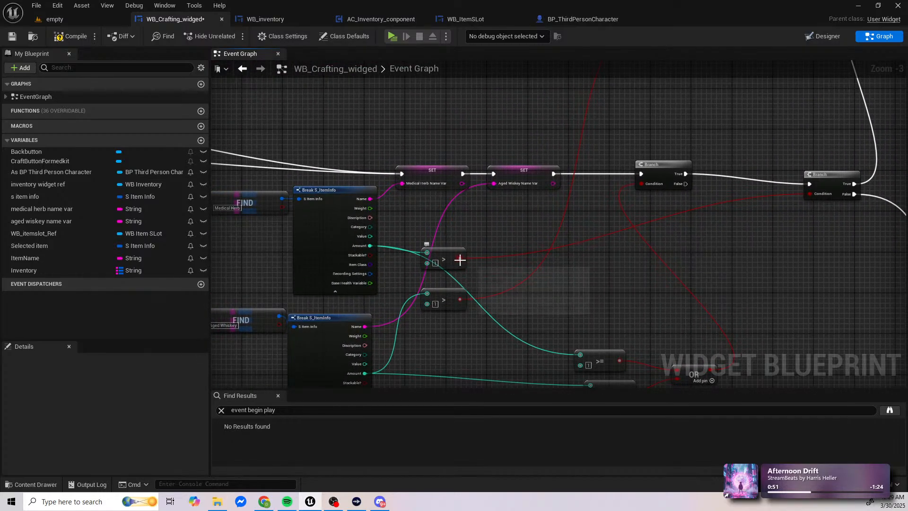
pyautogui.moveTo(460, 258); pyautogui.dragTo(501, 261)
pyautogui.write('and bool')
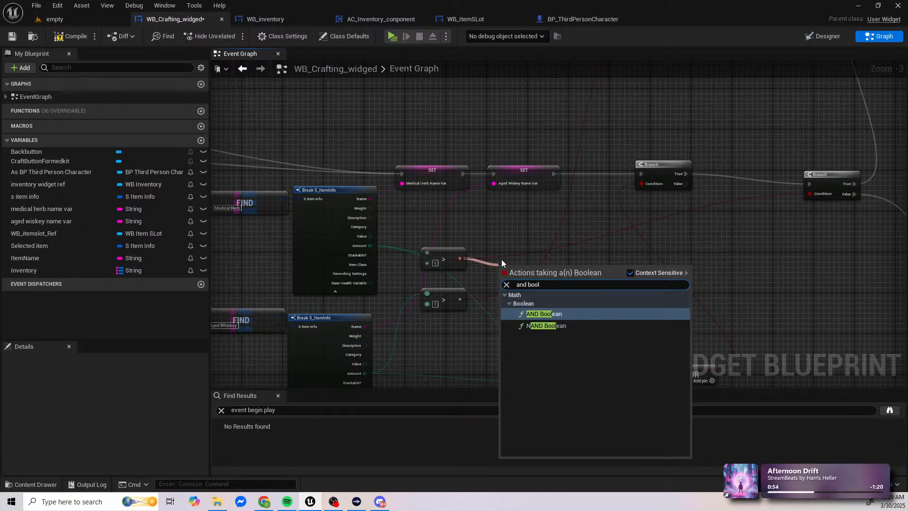
pyautogui.press('Return')
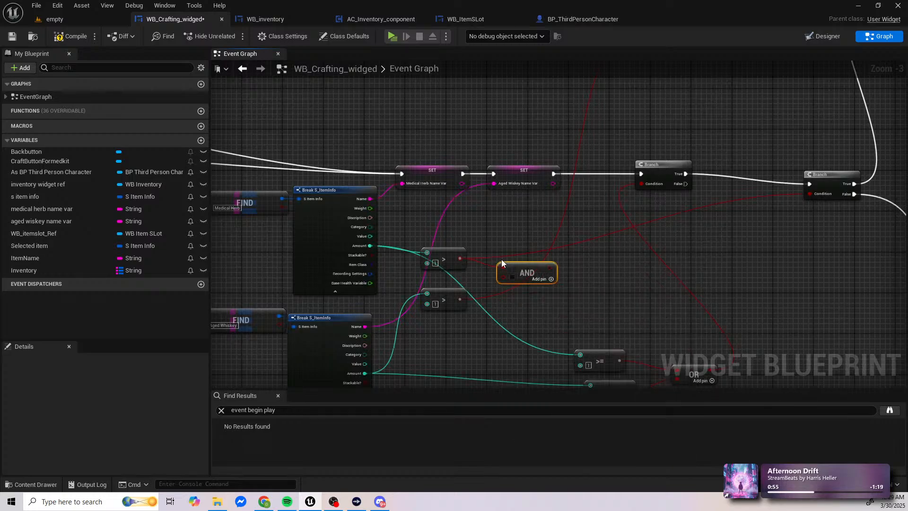
pyautogui.moveTo(460, 299); pyautogui.dragTo(503, 278)
# Step: Disconnect the aged whiskey comparison from the upper Branch's Condition and delete the leftover reroute nodes
pyautogui.moveTo(586, 247); pyautogui.dragTo(526, 289, button='right')
pyautogui.moveTo(545, 239); pyautogui.dragTo(373, 386, button='right')
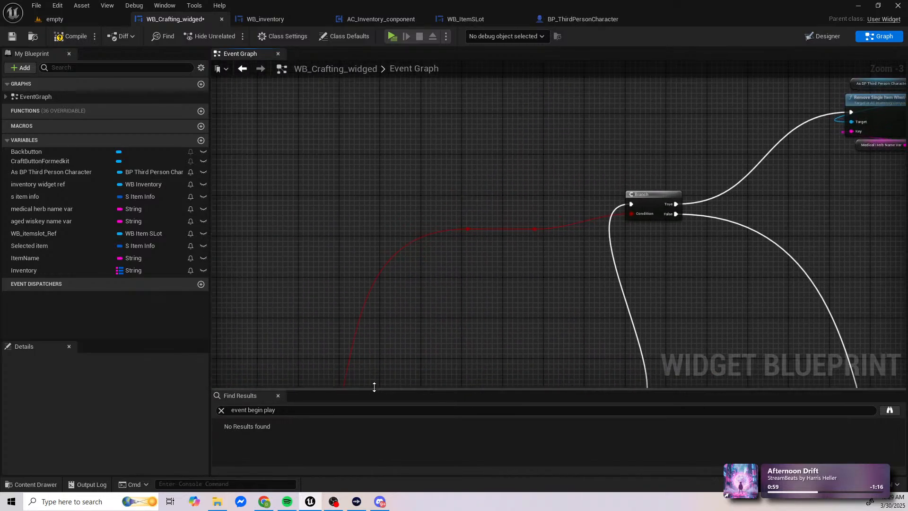
pyautogui.keyDown('alt'); pyautogui.click(636, 214); pyautogui.keyUp('alt')
pyautogui.moveTo(568, 351); pyautogui.dragTo(575, 254, button='right')
pyautogui.moveTo(562, 112); pyautogui.dragTo(399, 163)
pyautogui.press('Delete')
# Step: Connect the AND node's output to the Condition of the amount Branch that follows the OR-driven Branch
pyautogui.moveTo(395, 308); pyautogui.dragTo(433, 163, button='right')
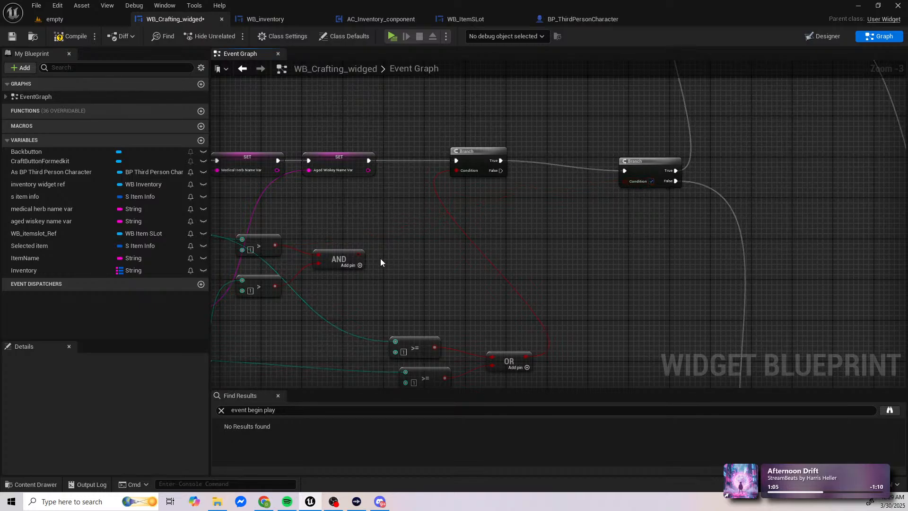
pyautogui.moveTo(362, 255); pyautogui.dragTo(628, 180)
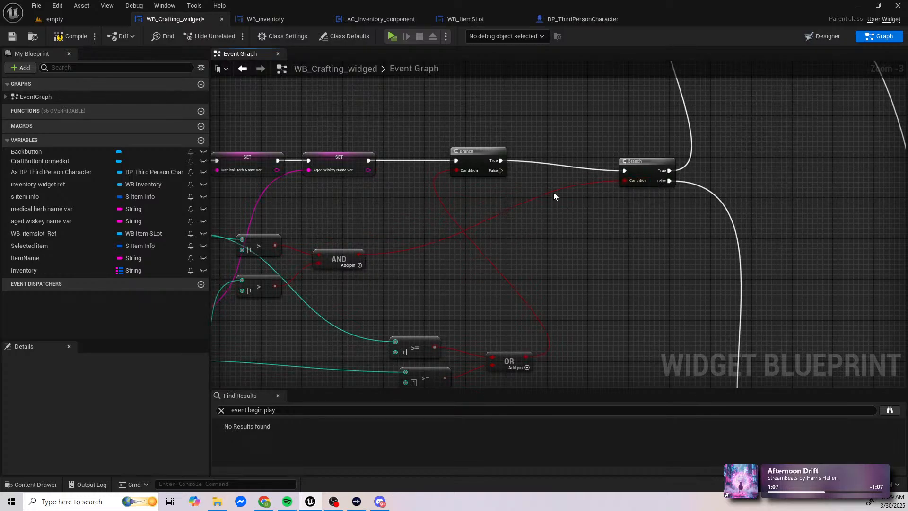
pyautogui.moveTo(418, 228); pyautogui.dragTo(575, 211, button='right')
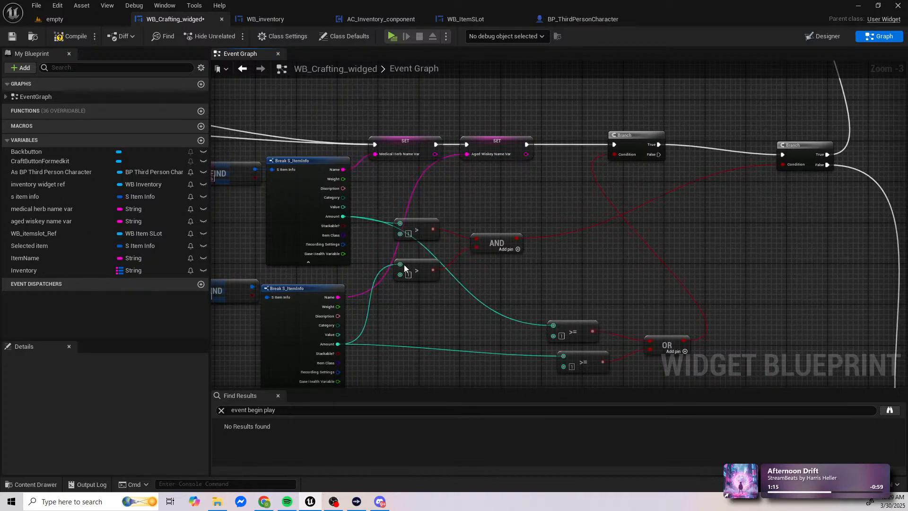
pyautogui.moveTo(628, 225); pyautogui.dragTo(473, 303, button='right')
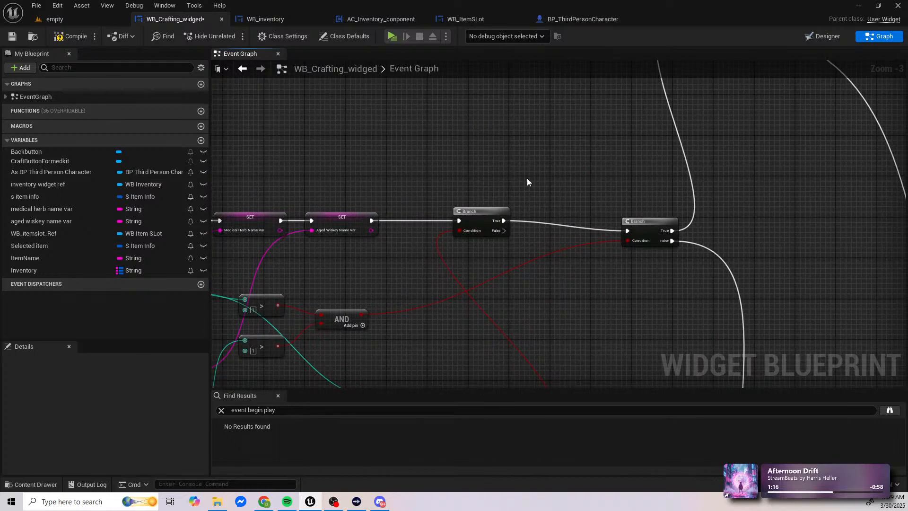
pyautogui.moveTo(534, 180); pyautogui.dragTo(434, 339, button='right')
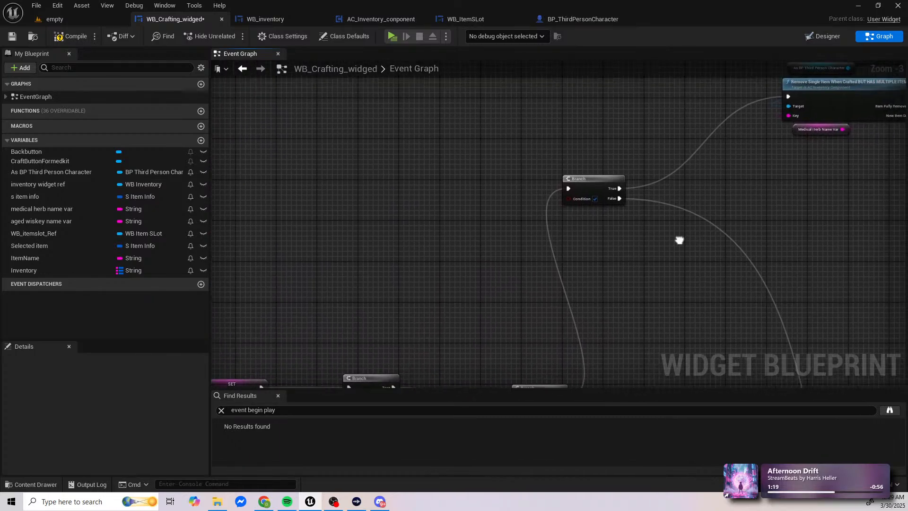
pyautogui.moveTo(623, 239)
pyautogui.mouseDown(button='right')
pyautogui.moveTo(513, 295)
pyautogui.moveTo(519, 310)
pyautogui.moveTo(457, 315)
pyautogui.moveTo(548, 140)
pyautogui.moveTo(631, 229)
pyautogui.mouseUp(button='right')
pyautogui.moveTo(544, 297); pyautogui.dragTo(725, 324, button='right')
pyautogui.scroll(-1, 699, 330)
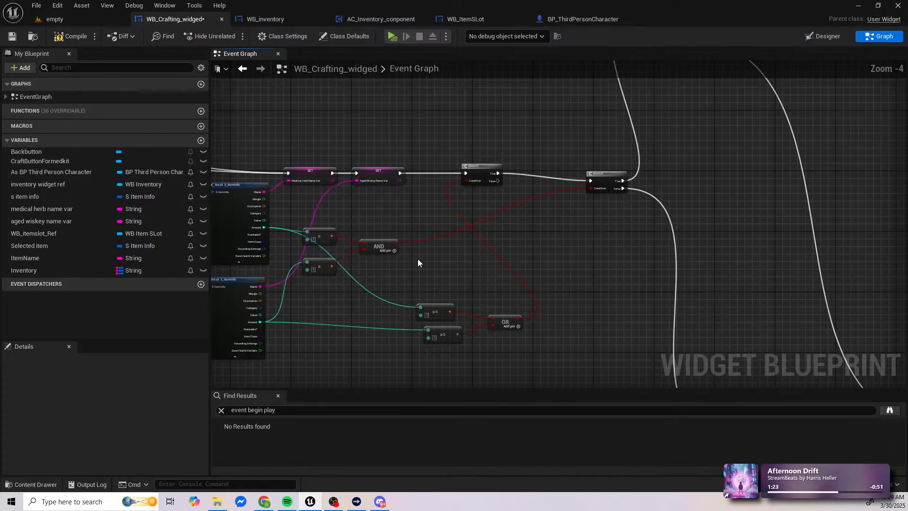
# Step: Wire the aged whiskey Fully Remove Item Stack node straight to the inventory FIND Branch and delete the Branch between them
pyautogui.moveTo(660, 325); pyautogui.dragTo(440, 147, button='right')
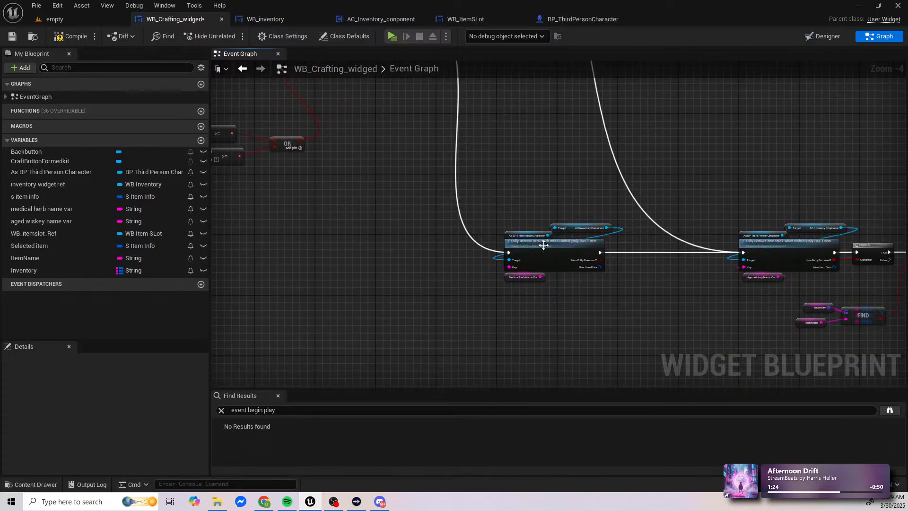
pyautogui.moveTo(650, 249); pyautogui.dragTo(477, 240, button='right')
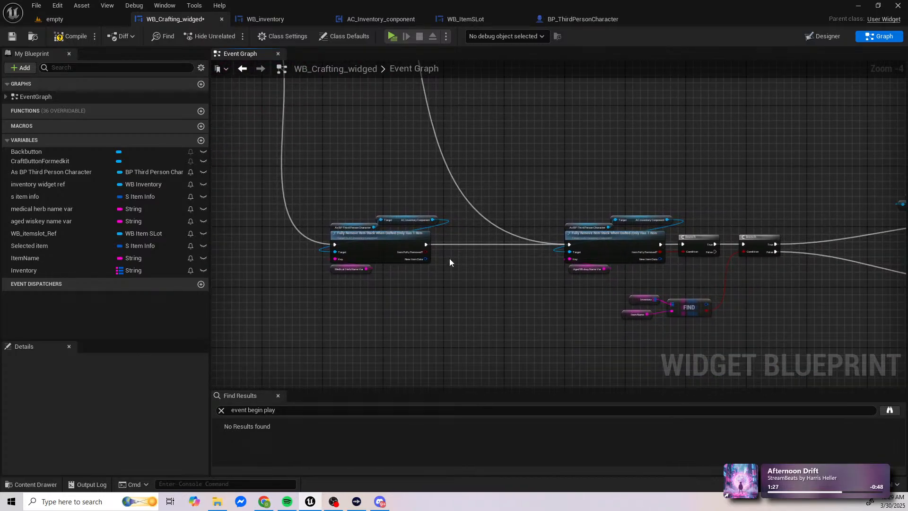
pyautogui.scroll(1, 449, 258)
pyautogui.moveTo(551, 251); pyautogui.dragTo(389, 252, button='right')
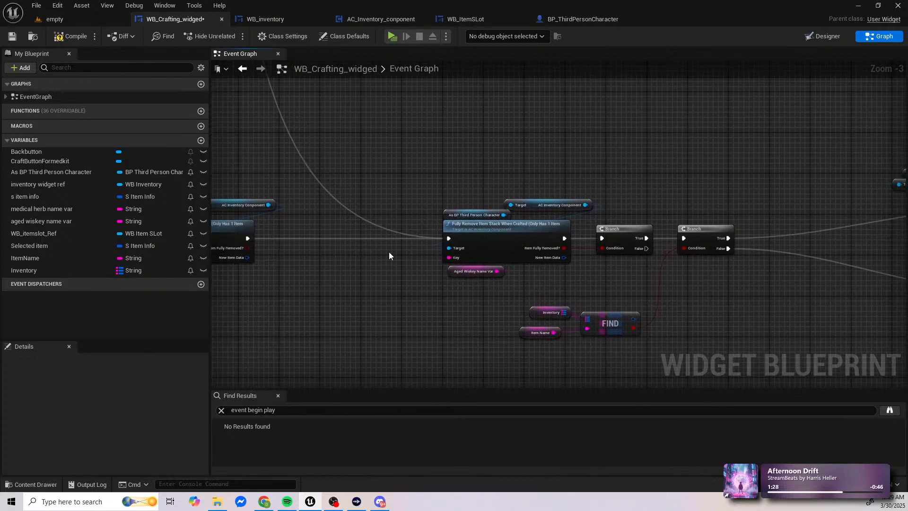
pyautogui.keyDown('alt'); pyautogui.click(607, 248); pyautogui.keyUp('alt')
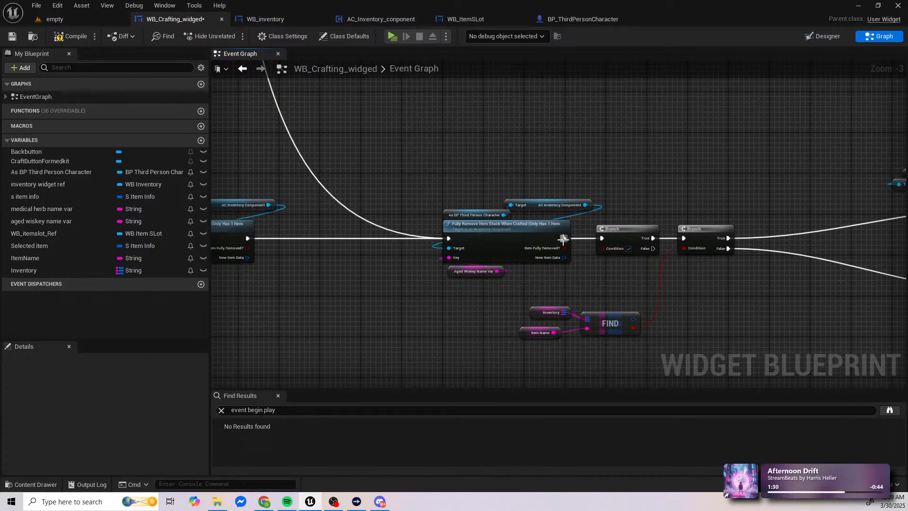
pyautogui.moveTo(564, 239); pyautogui.dragTo(684, 238)
pyautogui.click(625, 230)
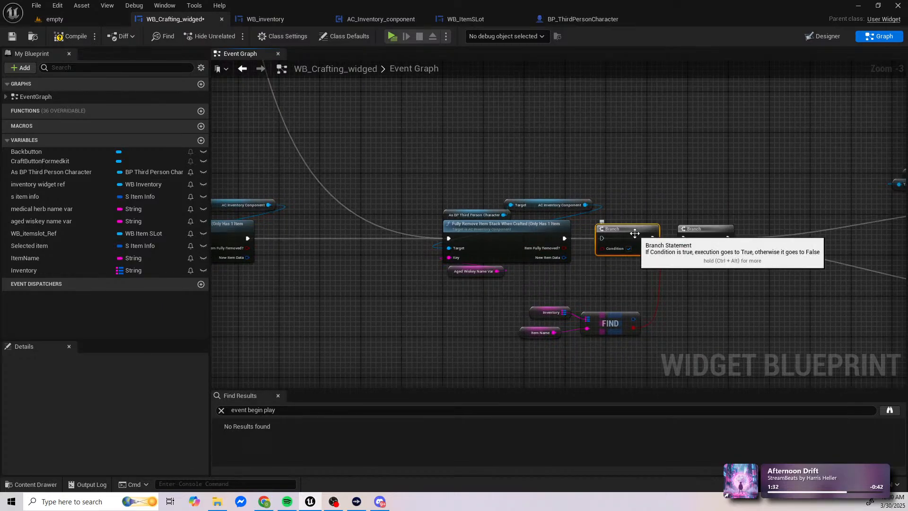
pyautogui.press('Delete')
# Step: Review the path from the greater-than comparisons and AND Branch to both Fully Remove Item Stack nodes
pyautogui.moveTo(489, 254); pyautogui.dragTo(649, 252, button='right')
pyautogui.scroll(-2, 650, 252)
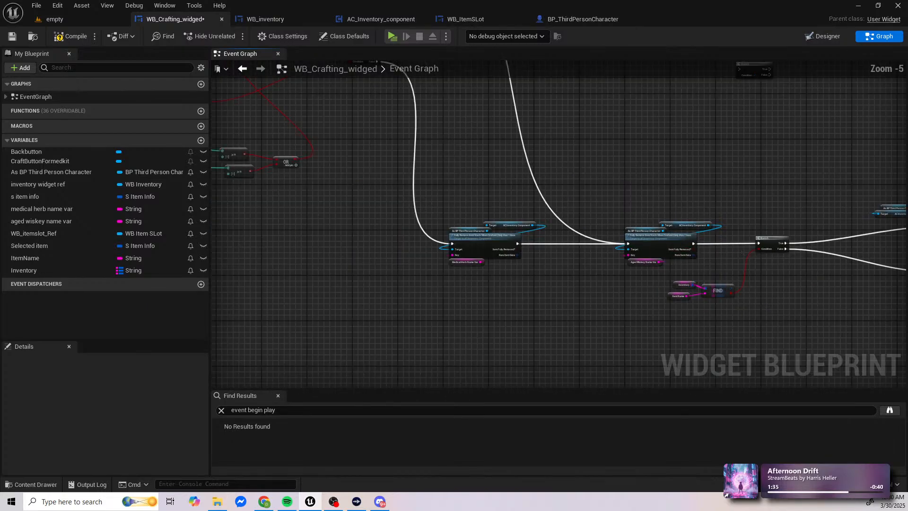
pyautogui.moveTo(737, 248); pyautogui.dragTo(443, 248, button='right')
pyautogui.moveTo(326, 224); pyautogui.dragTo(508, 217, button='right')
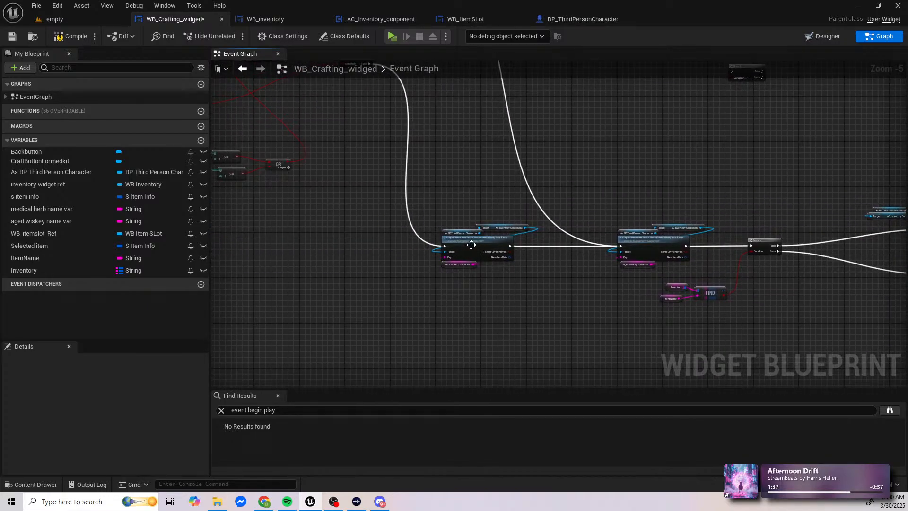
pyautogui.scroll(2, 506, 243)
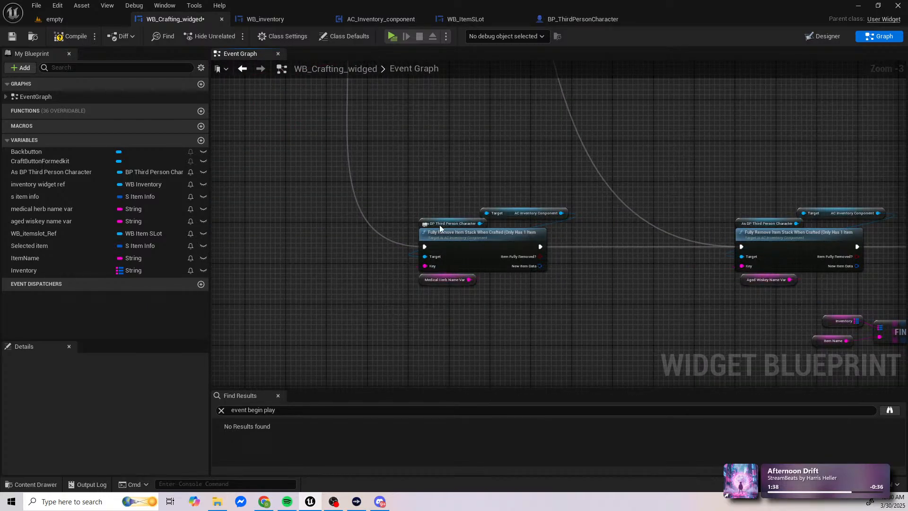
pyautogui.moveTo(431, 222); pyautogui.dragTo(616, 273, button='right')
pyautogui.scroll(-1, 614, 273)
pyautogui.moveTo(571, 243); pyautogui.dragTo(629, 343, button='right')
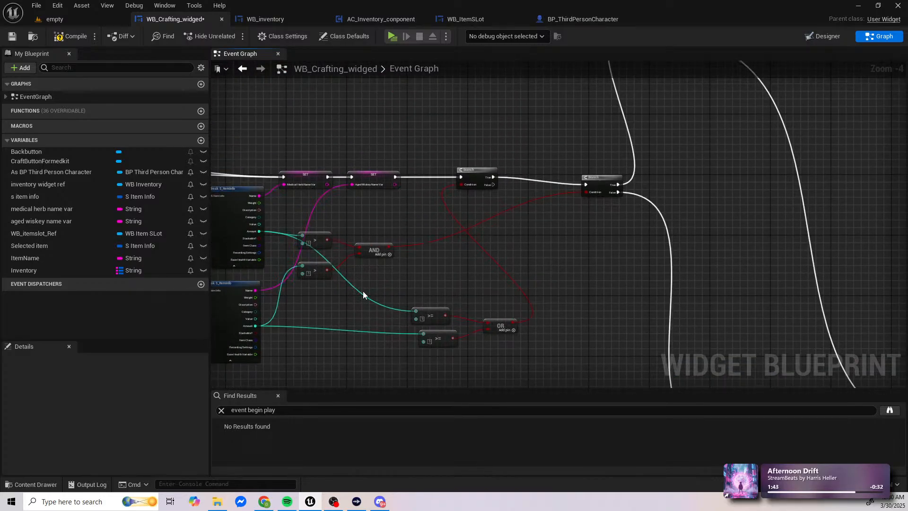
pyautogui.scroll(1, 350, 271)
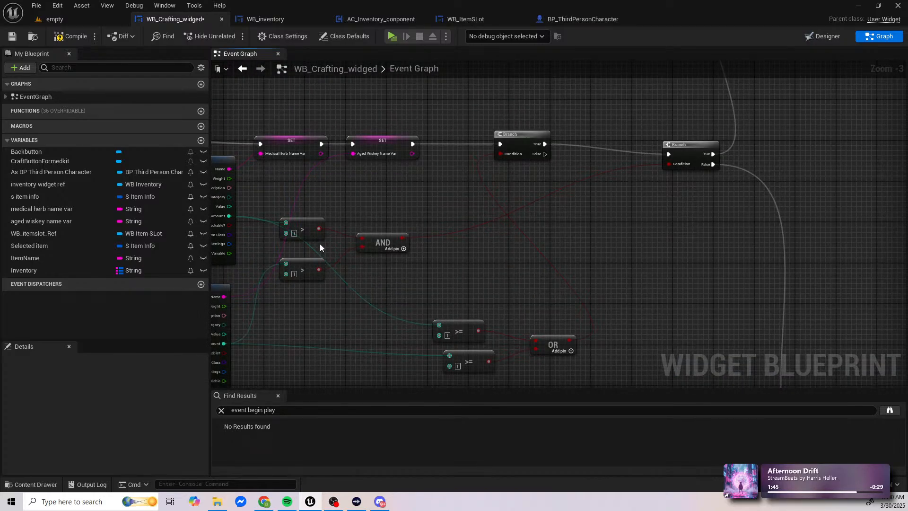
pyautogui.moveTo(313, 200); pyautogui.dragTo(307, 291)
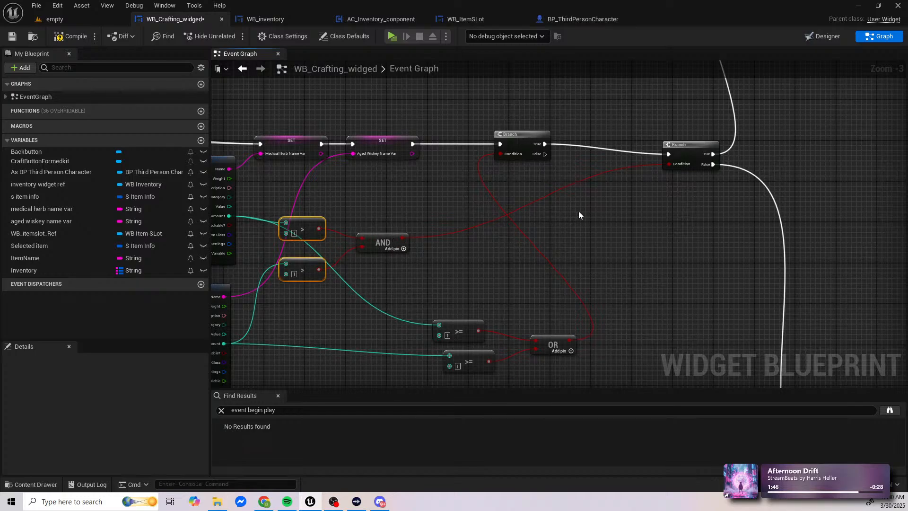
pyautogui.moveTo(579, 216); pyautogui.dragTo(405, 195, button='right')
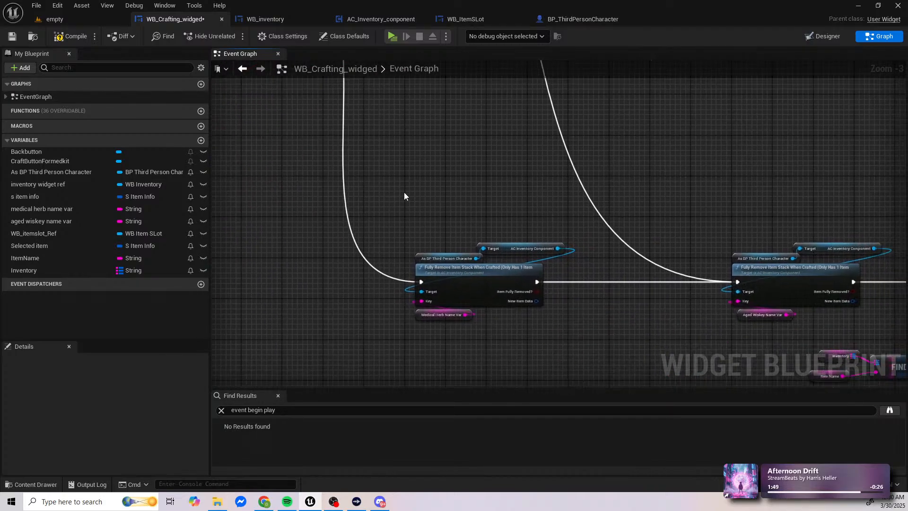
pyautogui.moveTo(404, 195); pyautogui.dragTo(576, 303)
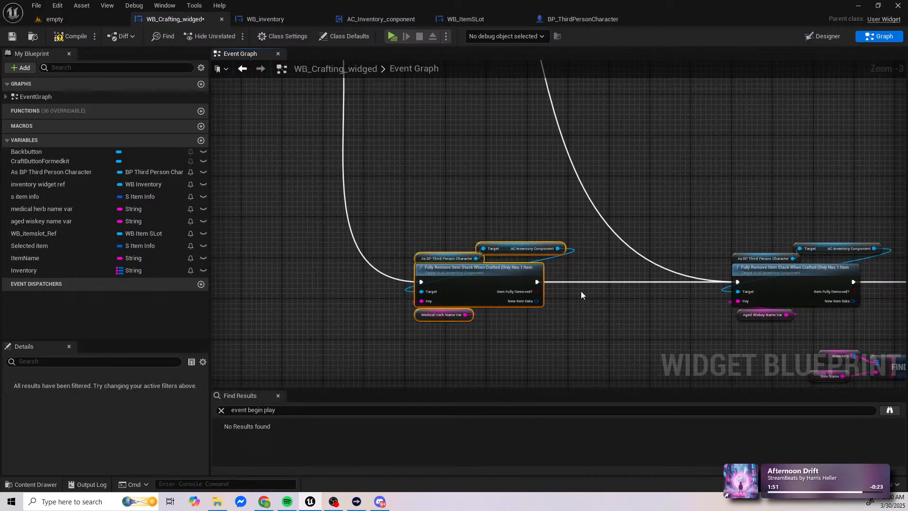
pyautogui.moveTo(659, 261); pyautogui.dragTo(433, 245, button='right')
pyautogui.moveTo(502, 203); pyautogui.dragTo(616, 308)
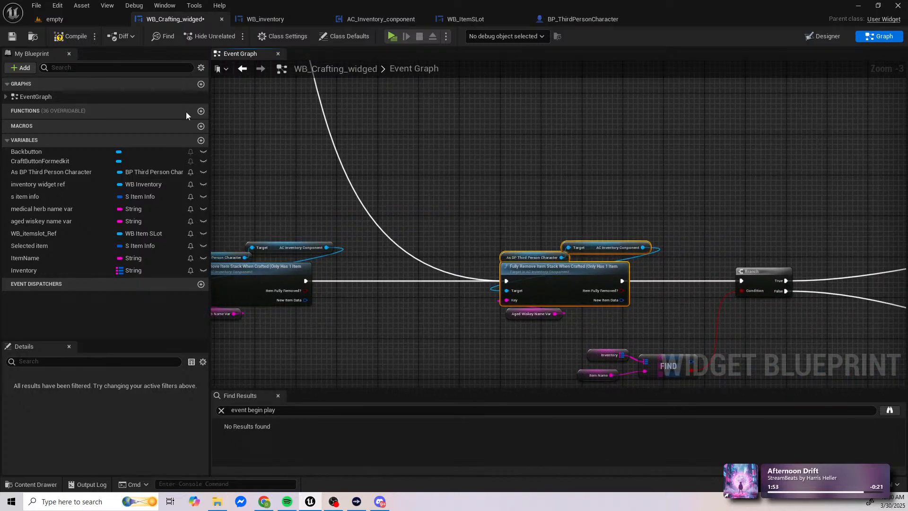
pyautogui.moveTo(233, 142); pyautogui.dragTo(465, 209, button='right')
pyautogui.scroll(-1, 464, 208)
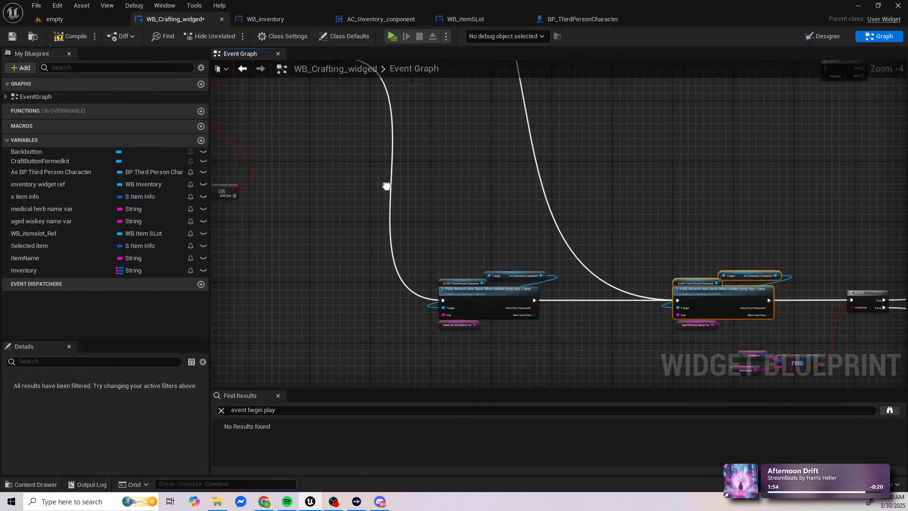
pyautogui.moveTo(387, 187); pyautogui.dragTo(656, 205, button='right')
pyautogui.moveTo(469, 165); pyautogui.dragTo(568, 239, button='right')
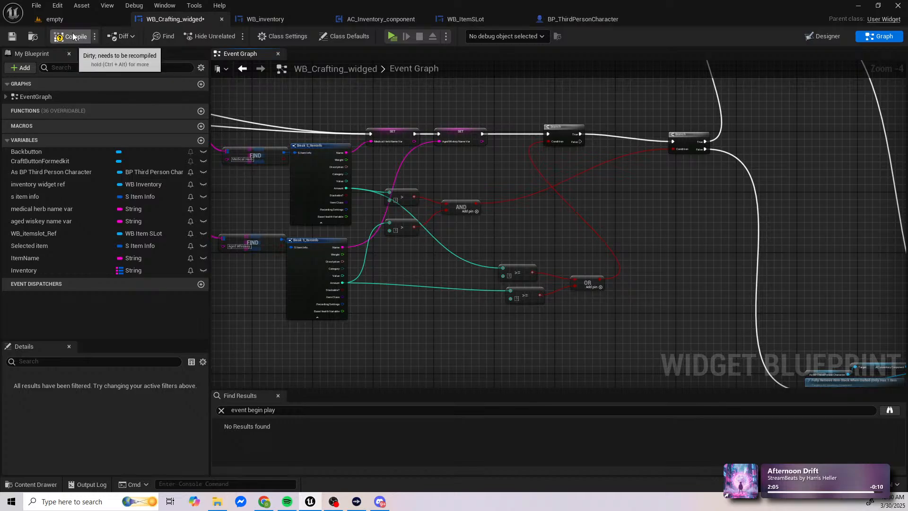
# Step: Compile and save the crafting widget with the new AND wiring
pyautogui.hotkey('ctrl', 's')
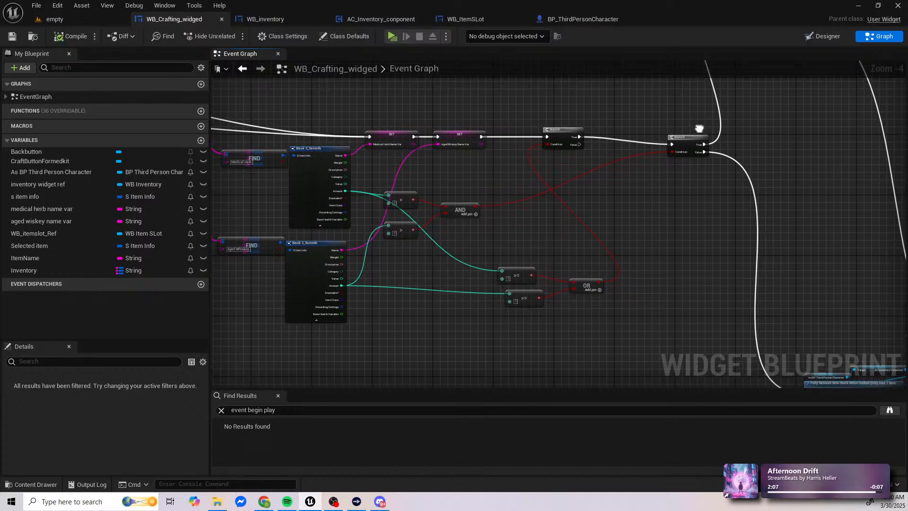
pyautogui.moveTo(703, 124); pyautogui.dragTo(668, 243, button='right')
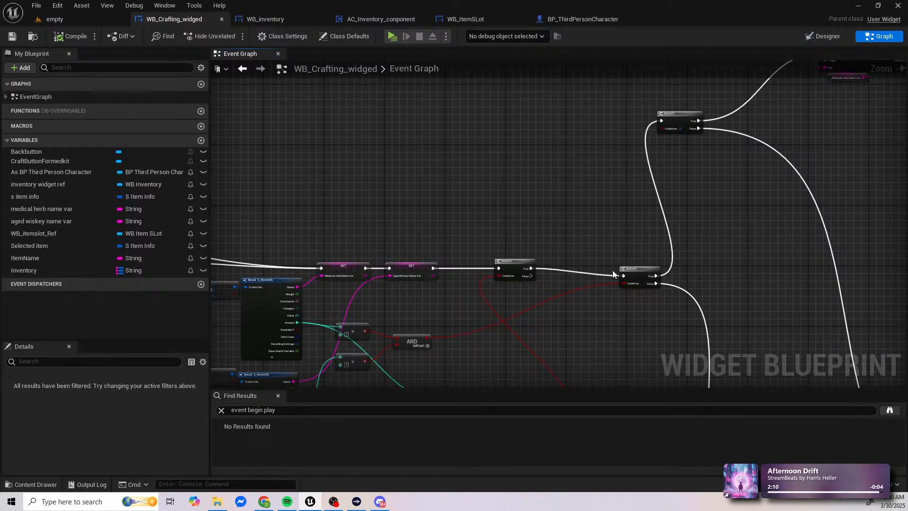
pyautogui.scroll(2, 680, 160)
pyautogui.scroll(-2, 680, 149)
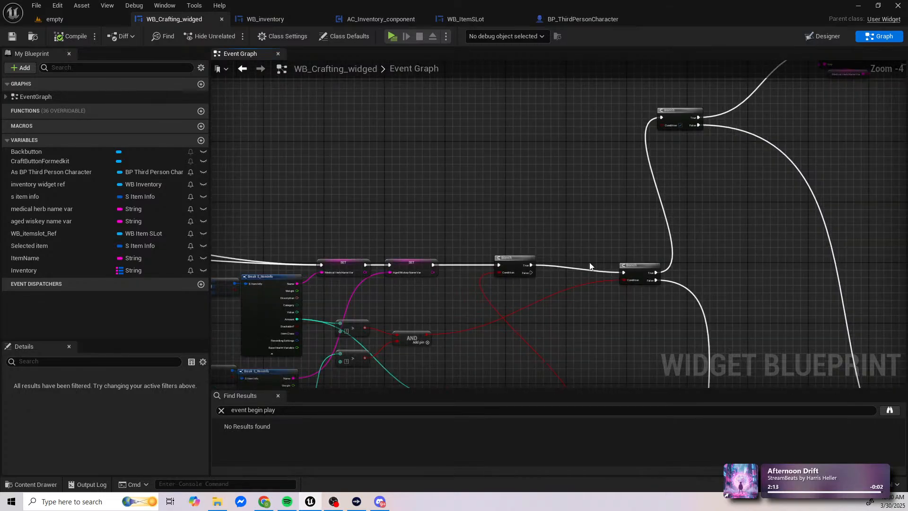
pyautogui.moveTo(583, 264); pyautogui.dragTo(586, 243, button='right')
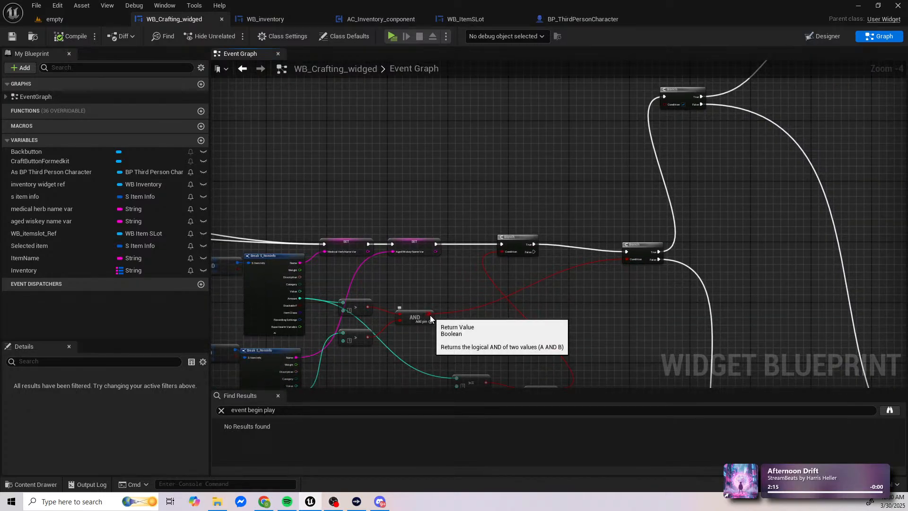
# Step: Connect the AND node's output to the Condition of the upper Branch as well and compile the crafting widget
pyautogui.keyDown('ctrl'); pyautogui.moveTo(429, 315); pyautogui.dragTo(667, 103); pyautogui.keyUp('ctrl')
pyautogui.click(72, 37)
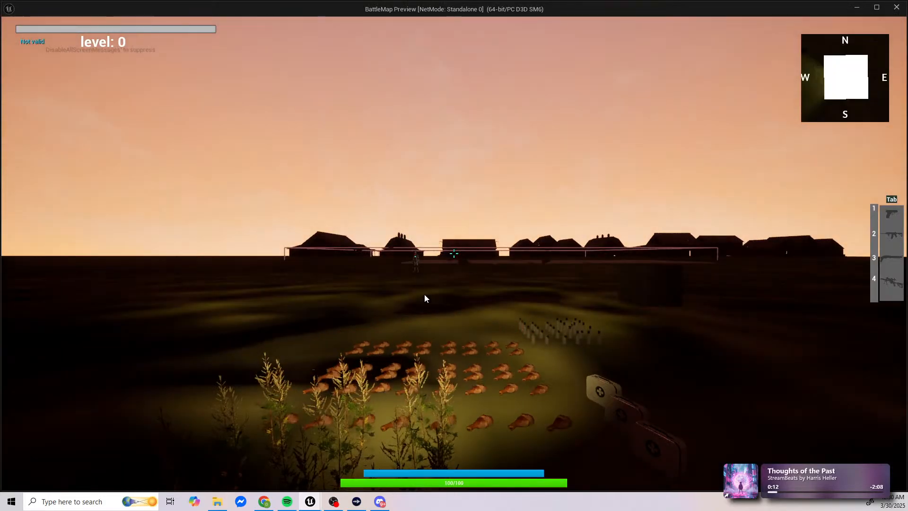
# Step: Play-test the level by picking up several medical herbs and aged whiskey bottles, and open the inventory
pyautogui.click(425, 295)
pyautogui.press('f')
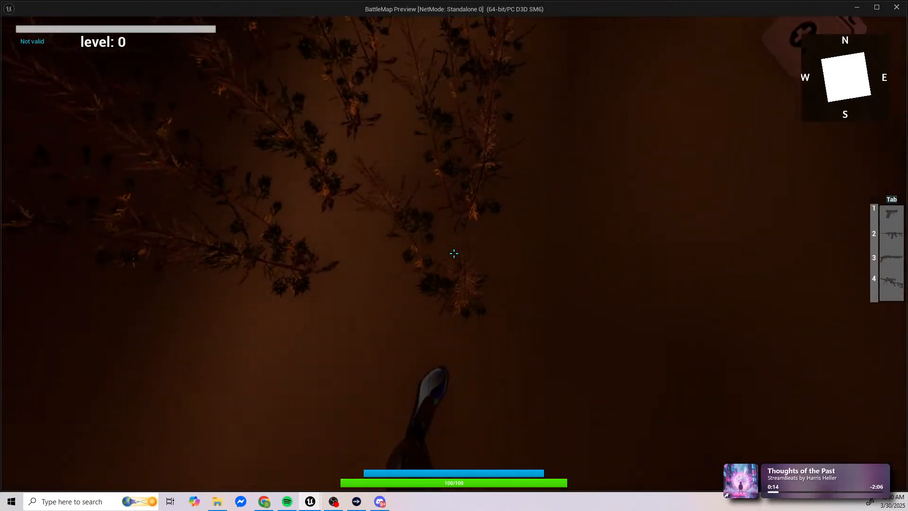
pyautogui.press('w')
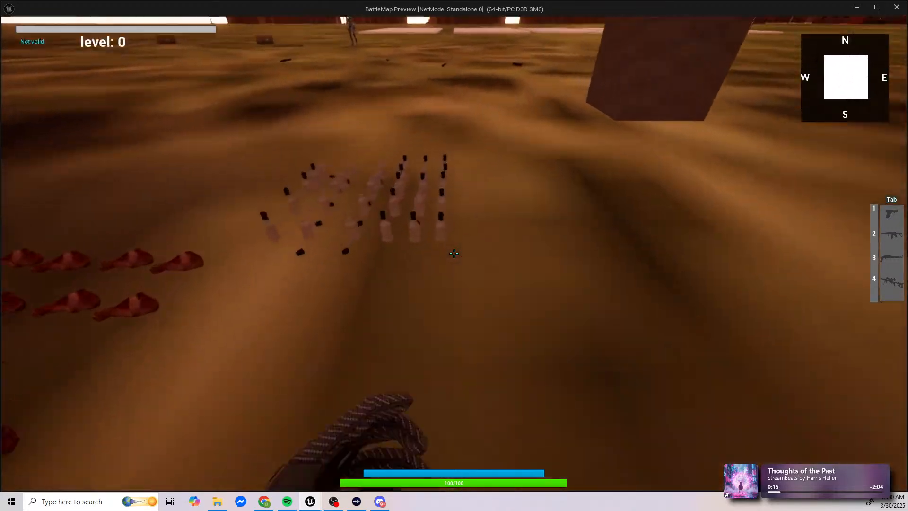
pyautogui.press('e')
pyautogui.press('e')
pyautogui.press('e')
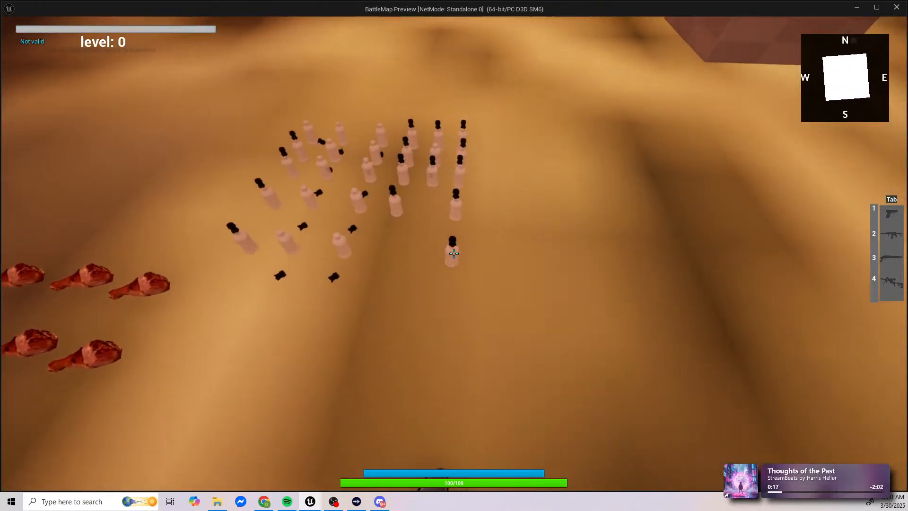
pyautogui.press('i')
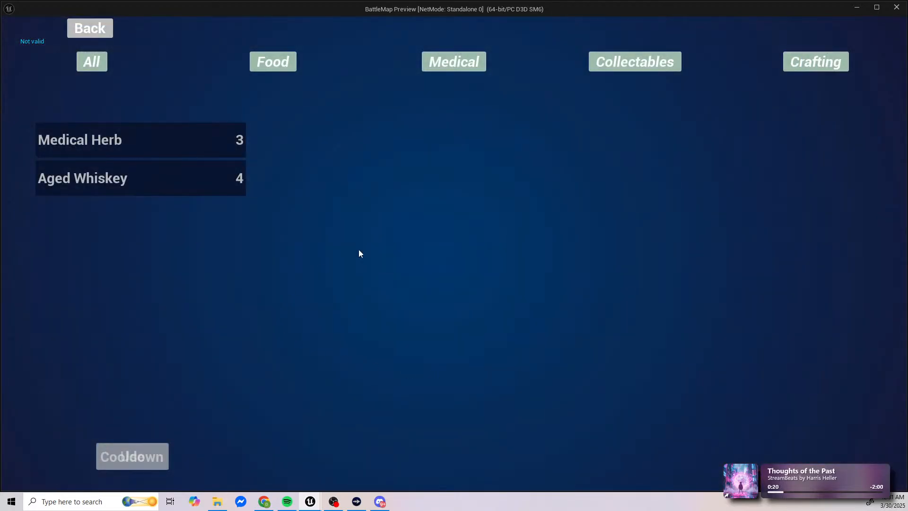
# Step: Craft medical kits from the collected herbs and whiskey, check the remaining inventory and return to the game
pyautogui.click(820, 63)
pyautogui.click(86, 114)
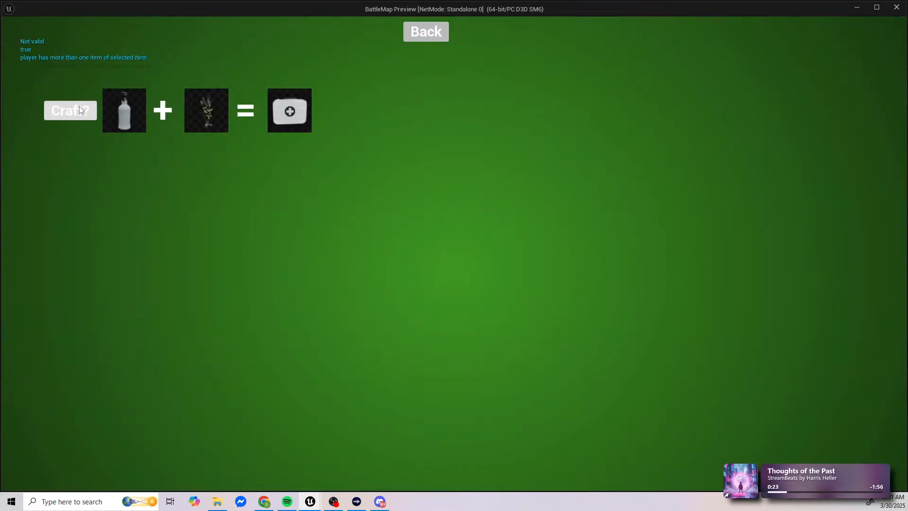
pyautogui.click(81, 110)
pyautogui.click(433, 33)
pyautogui.click(179, 180)
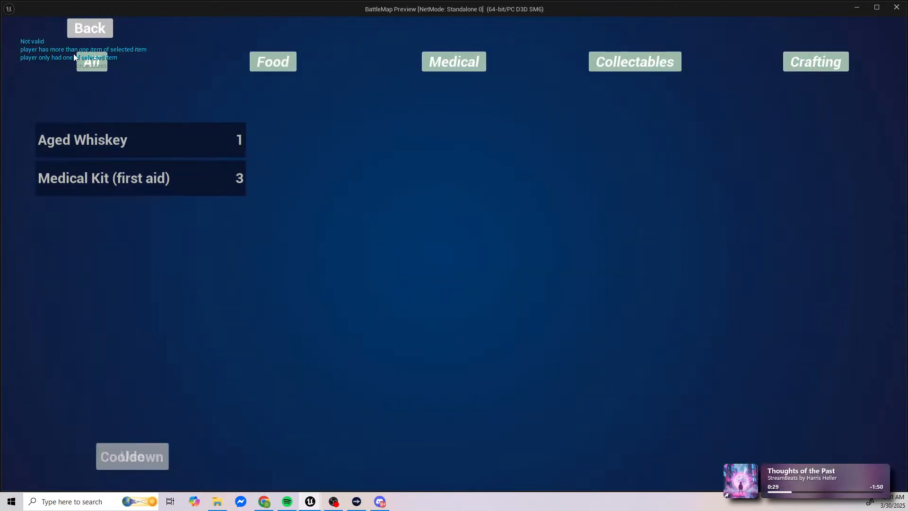
pyautogui.click(78, 28)
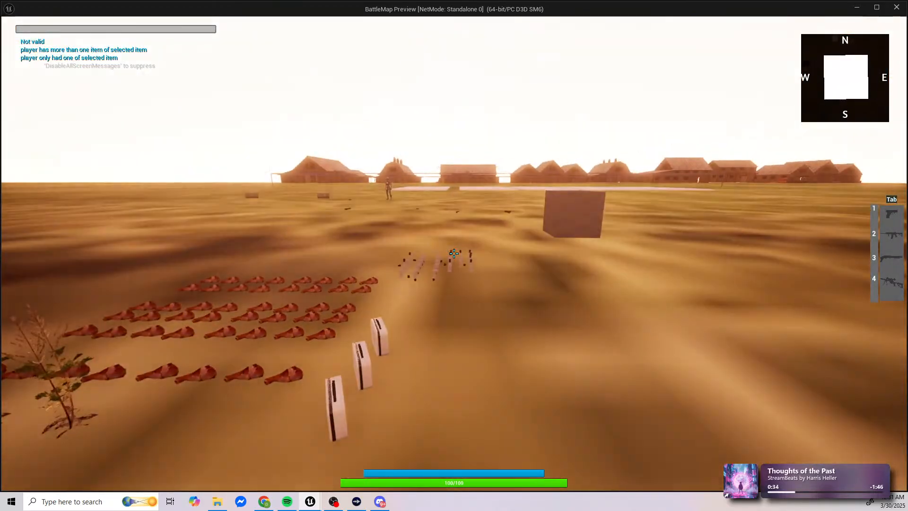
# Step: Test crafting with a single medical herb and a single aged whiskey, and check the inventory again
pyautogui.press('i')
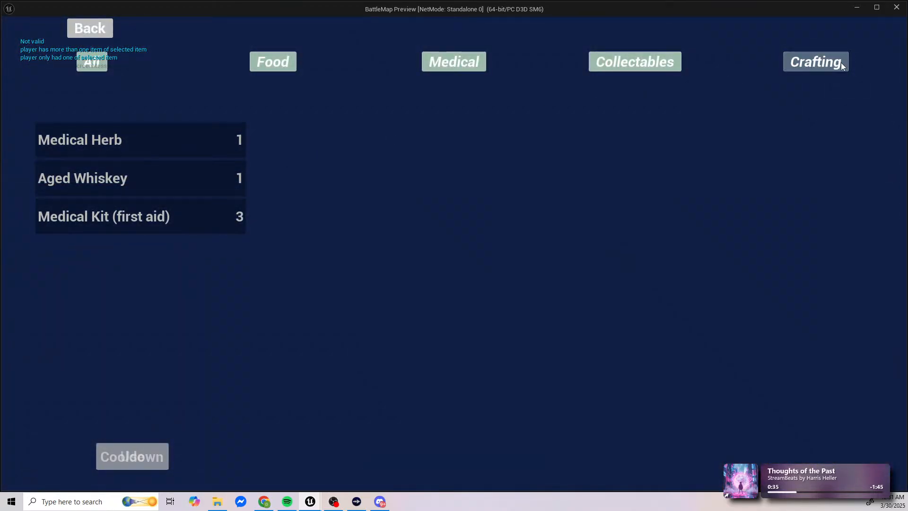
pyautogui.click(835, 65)
pyautogui.click(428, 34)
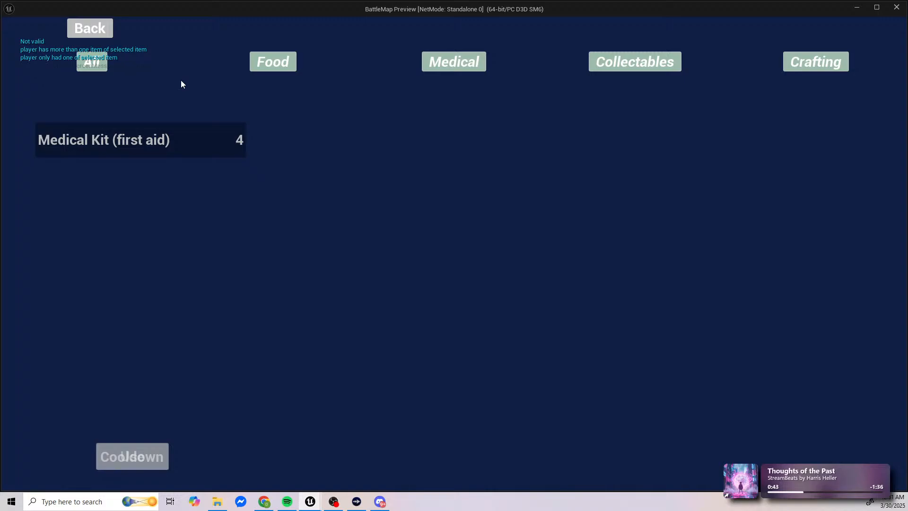
pyautogui.click(90, 29)
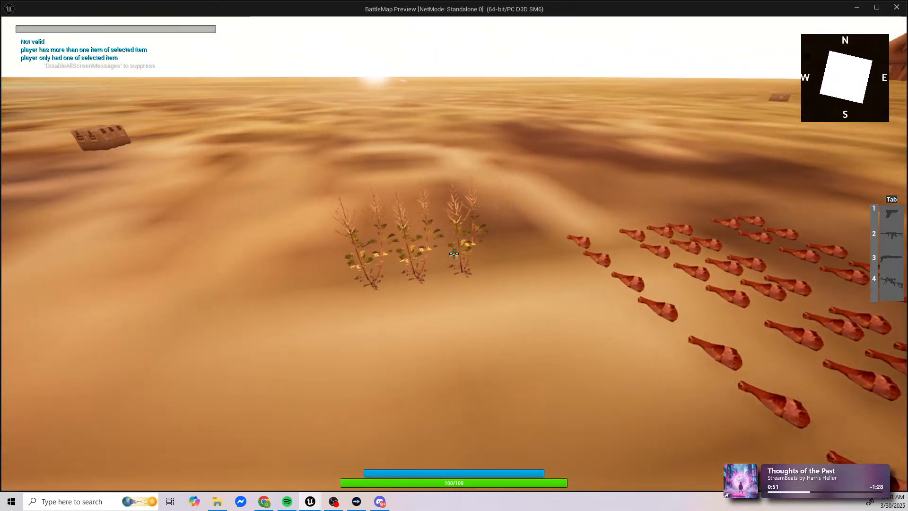
# Step: Collect a larger batch of medical herbs and check their amount in the inventory
pyautogui.press('e')
pyautogui.press('e')
pyautogui.press('e')
pyautogui.press('i')
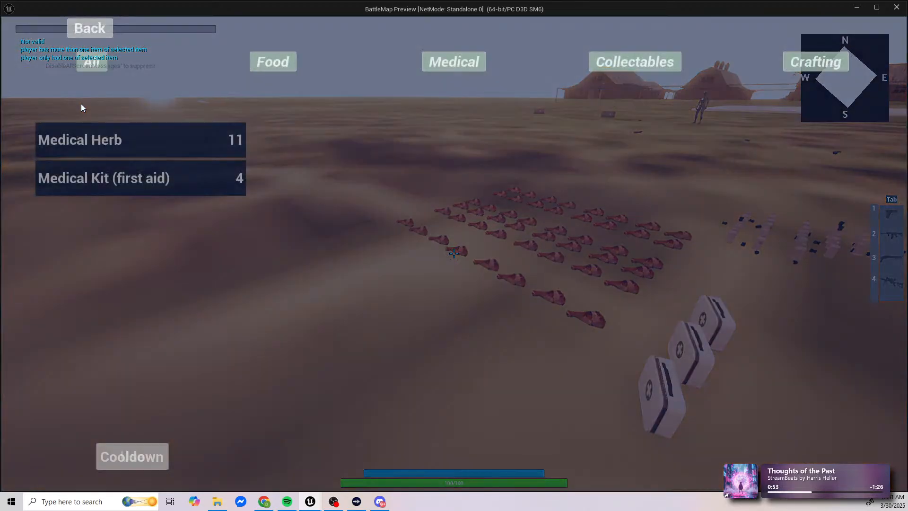
pyautogui.press('i')
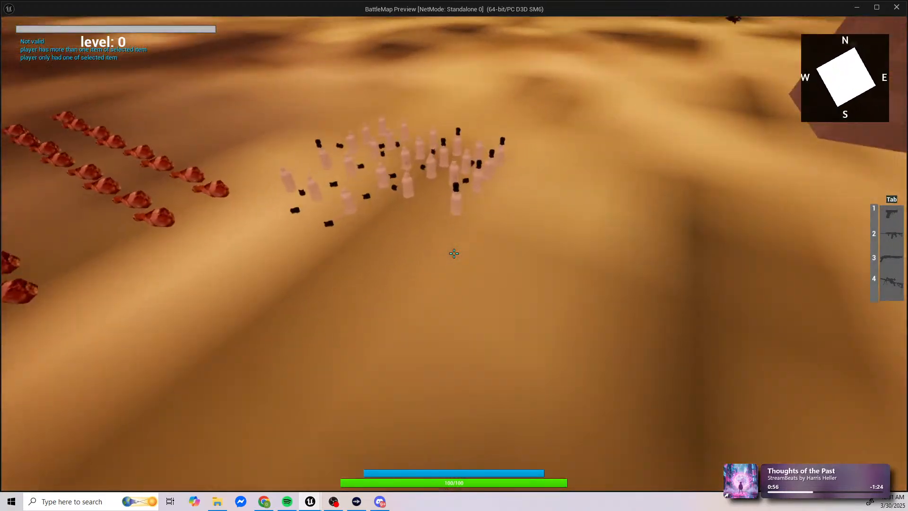
# Step: Collect a larger batch of aged whiskey bottles, one fewer than the herbs, and open the inventory
pyautogui.press('w')
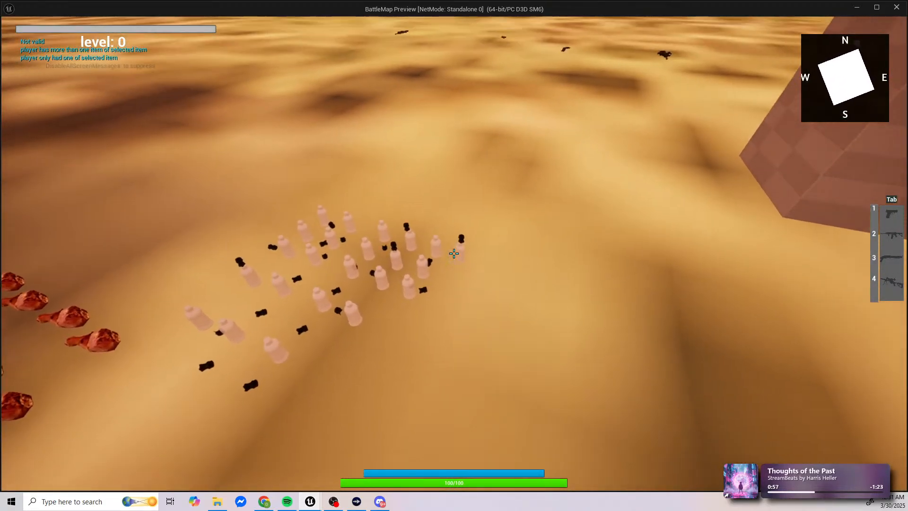
pyautogui.press('e')
pyautogui.press('e')
pyautogui.press('e')
pyautogui.press('e')
pyautogui.press('e')
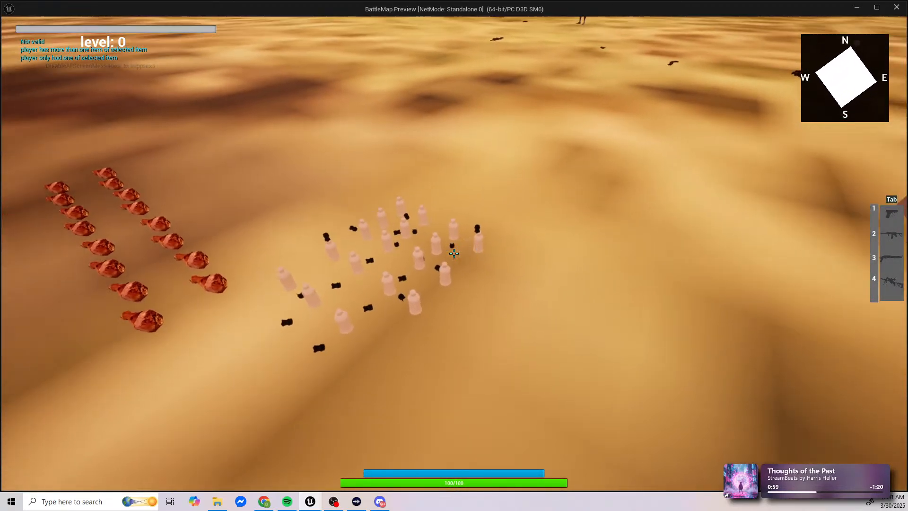
pyautogui.press('i')
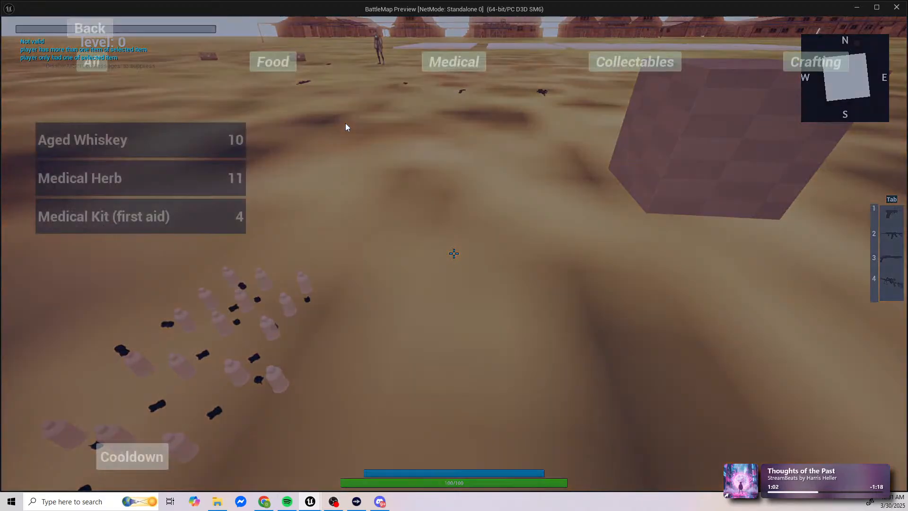
# Step: Craft medical kits from the uneven stacks until the whiskey runs out, checking the inventory between rounds
pyautogui.click(810, 66)
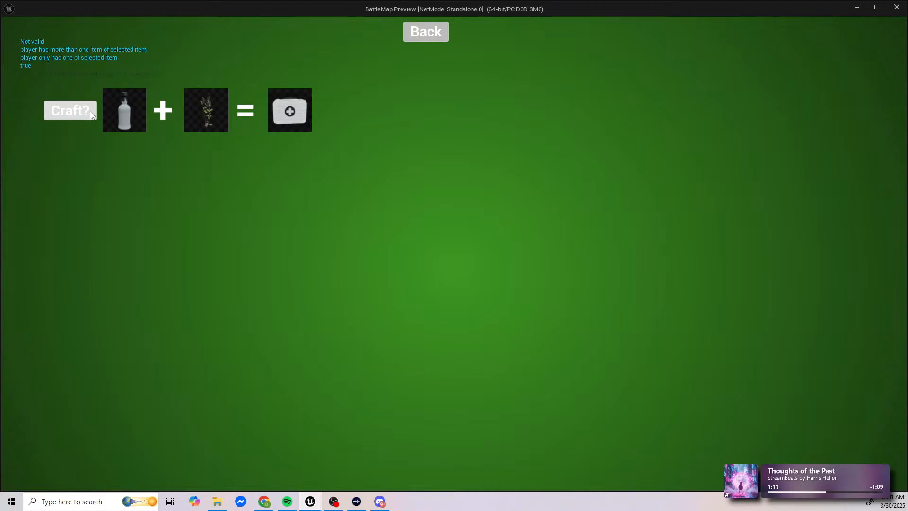
pyautogui.click(424, 29)
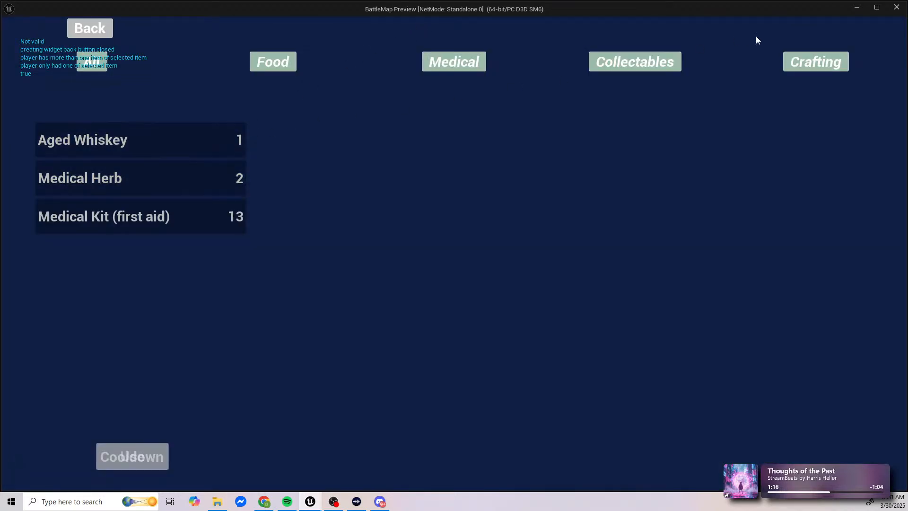
pyautogui.click(814, 61)
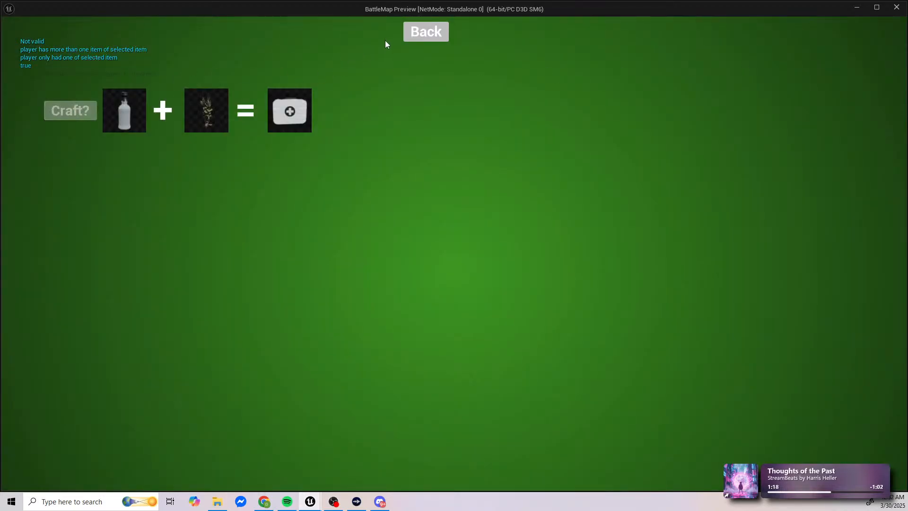
pyautogui.click(425, 31)
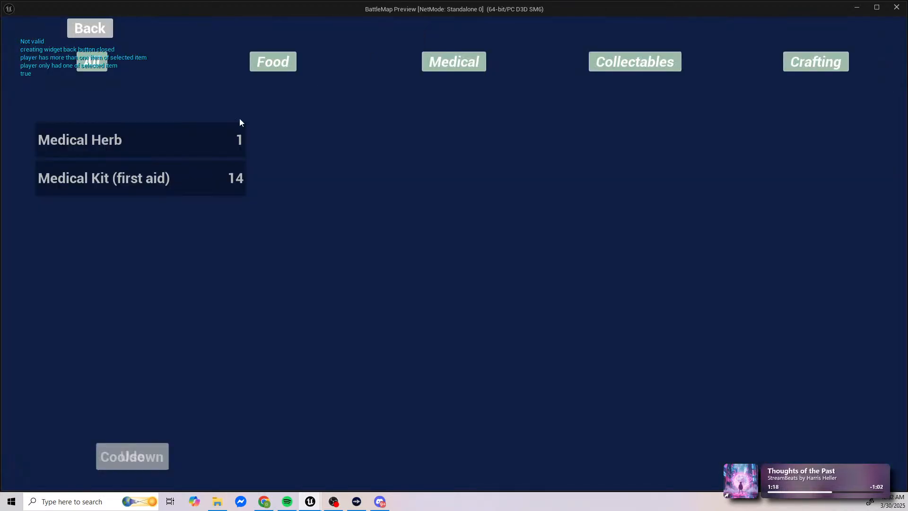
pyautogui.click(94, 29)
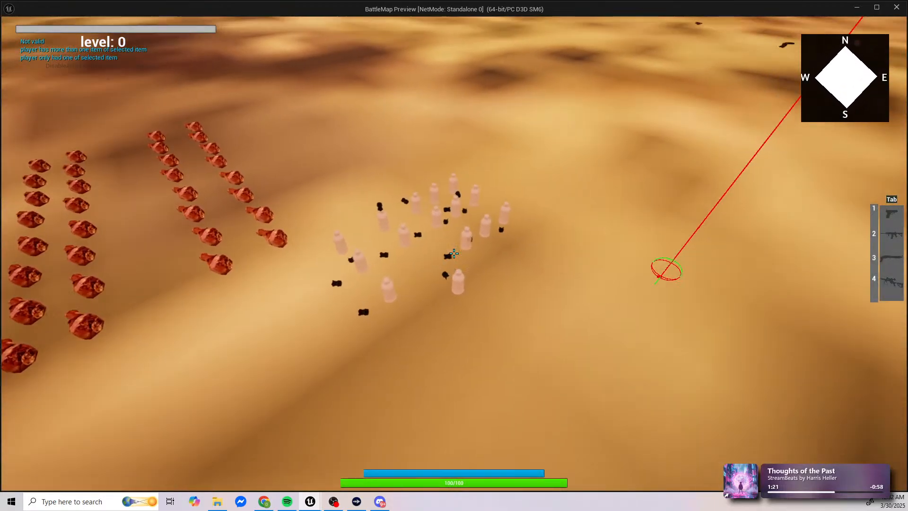
# Step: Craft one more kit from the leftover herb and a newly collected whiskey, and check the inventory
pyautogui.press('i')
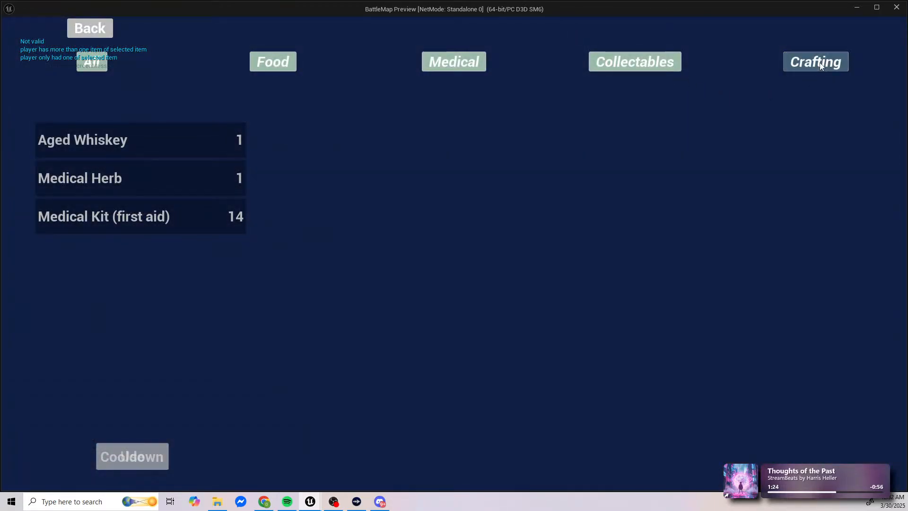
pyautogui.click(821, 67)
pyautogui.click(447, 33)
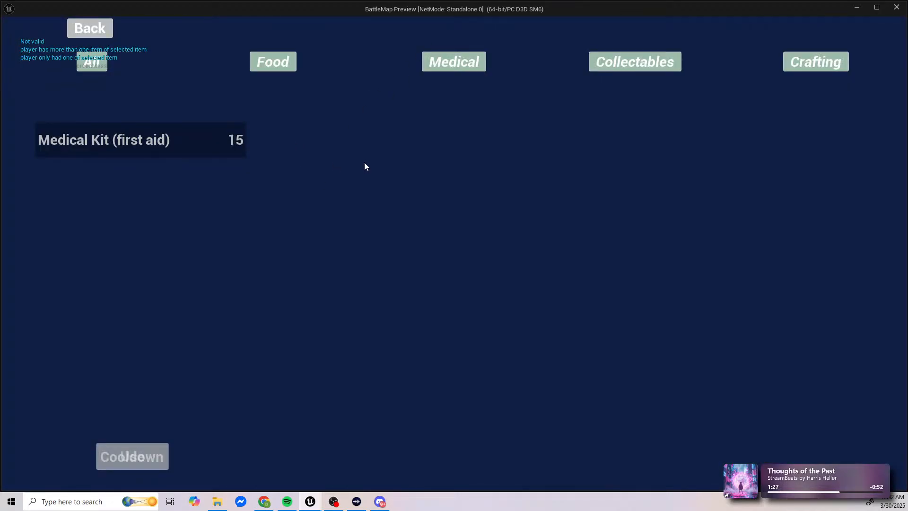
pyautogui.click(108, 30)
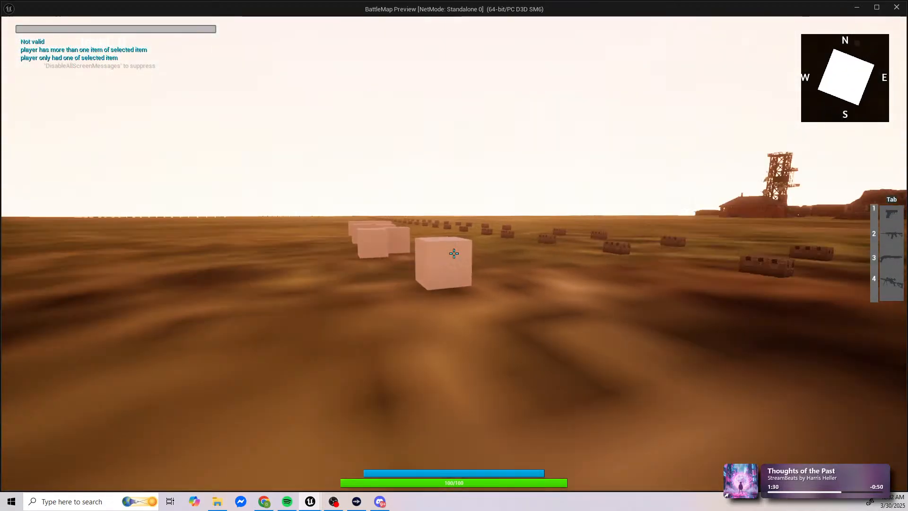
# Step: Walk through the level past the remaining pickups, review the inventory once more and end the play session
pyautogui.press('w')
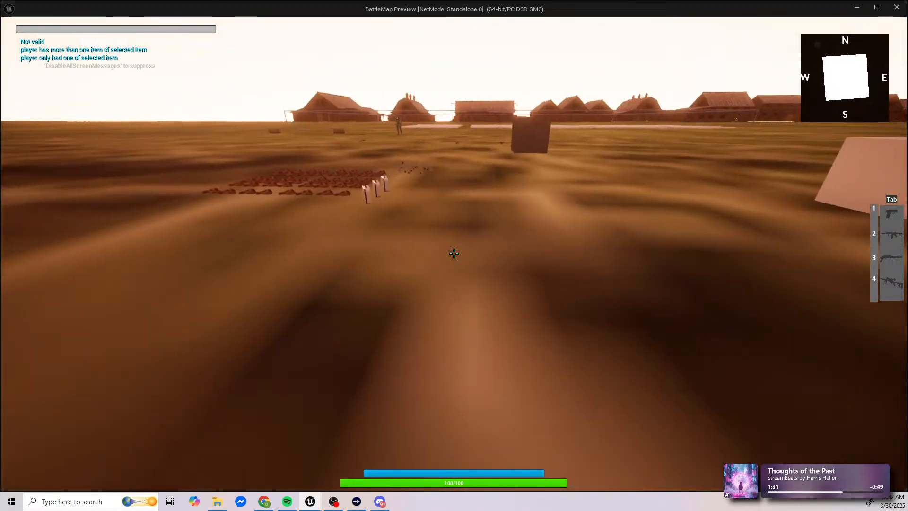
pyautogui.press('w')
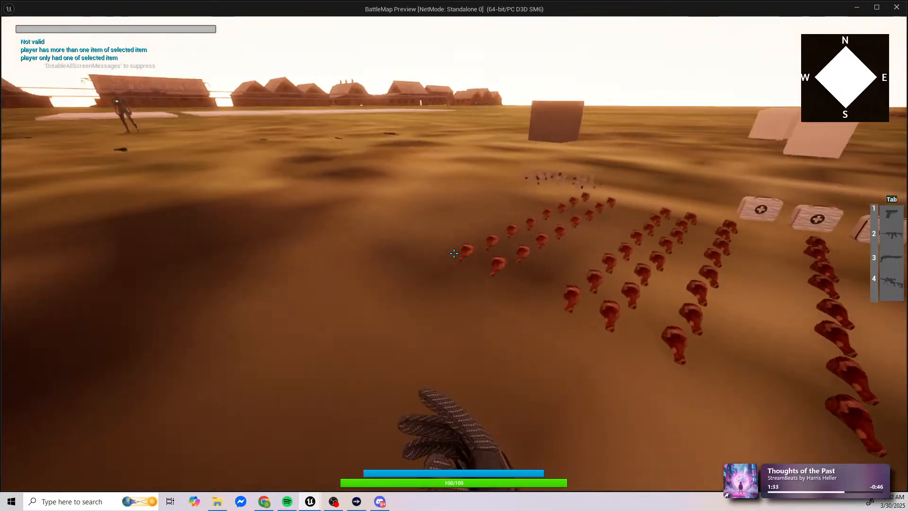
pyautogui.press('w')
pyautogui.press('space')
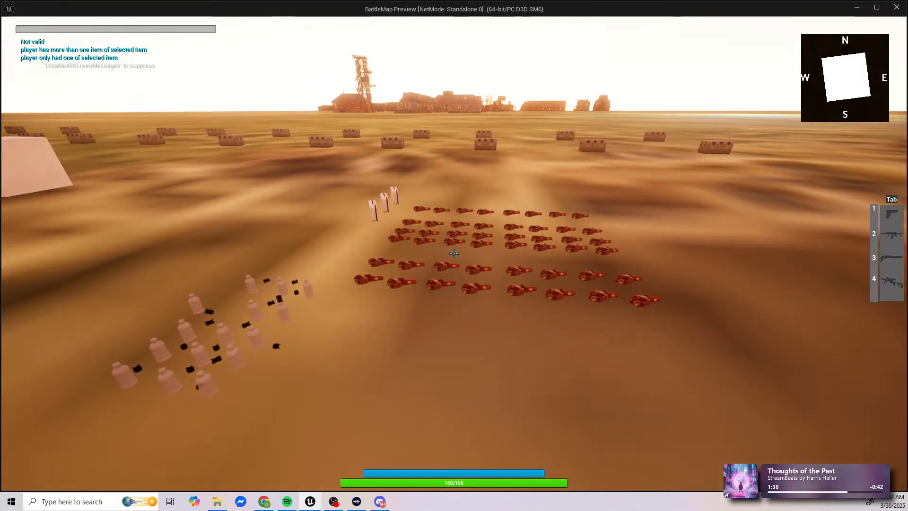
pyautogui.press('i')
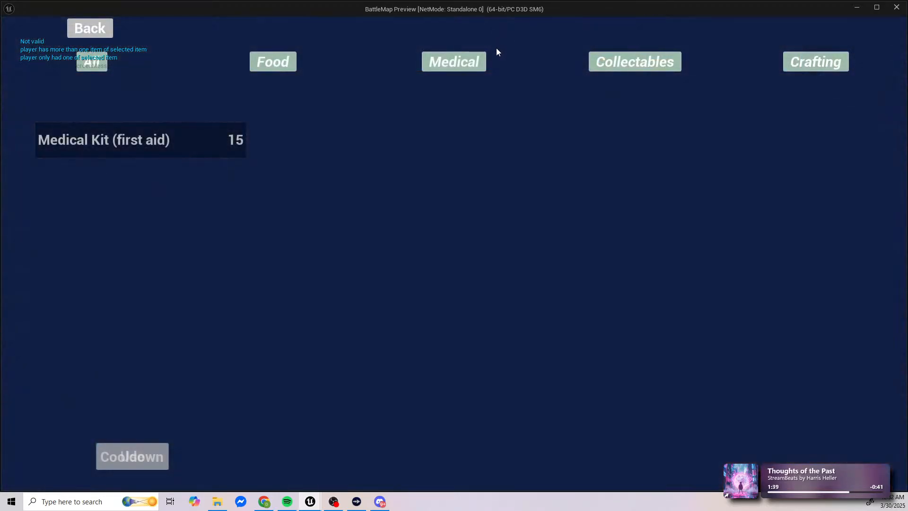
pyautogui.click(90, 28)
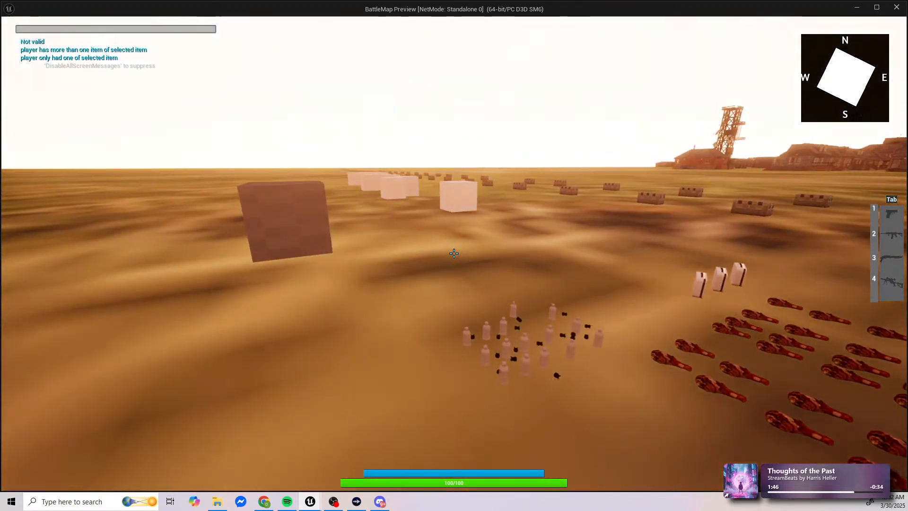
pyautogui.press('Escape')
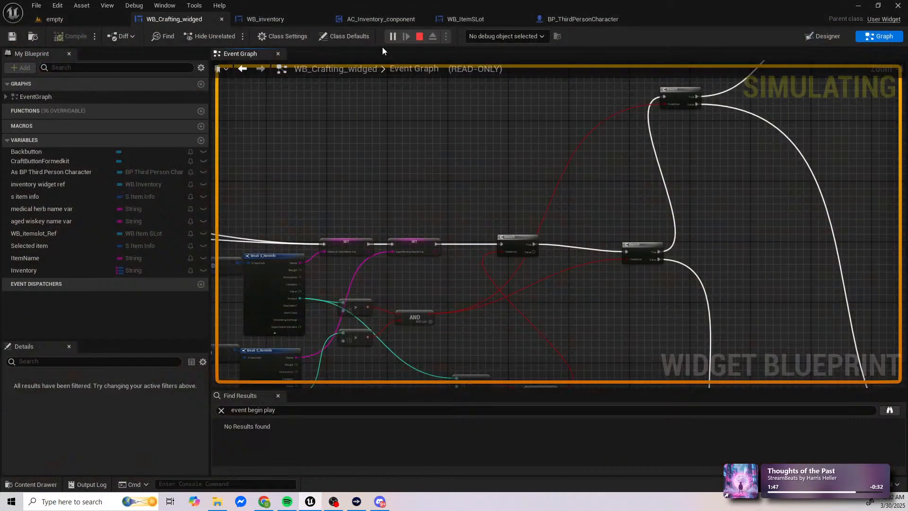
# Step: Switch to the empty level, play it in a new window and collect three medical kits and six turkey legs
pyautogui.click(118, 17)
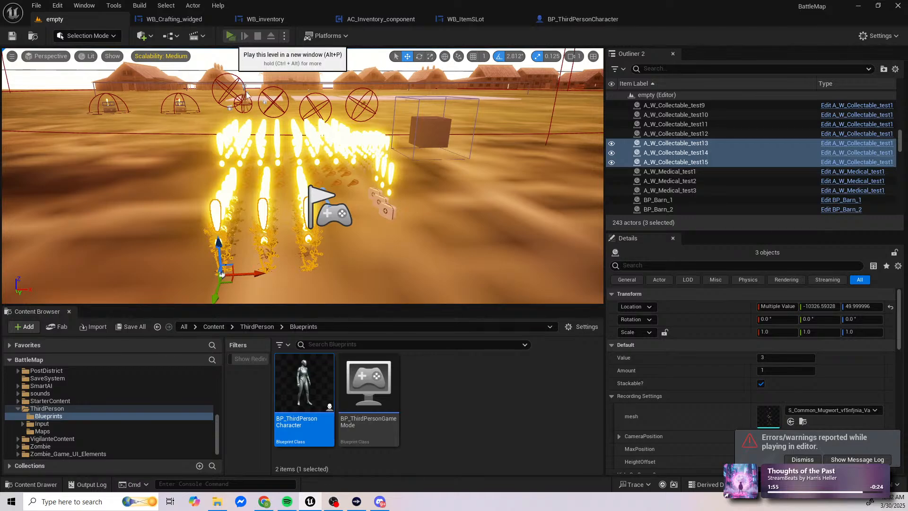
pyautogui.hotkey('alt', 'p')
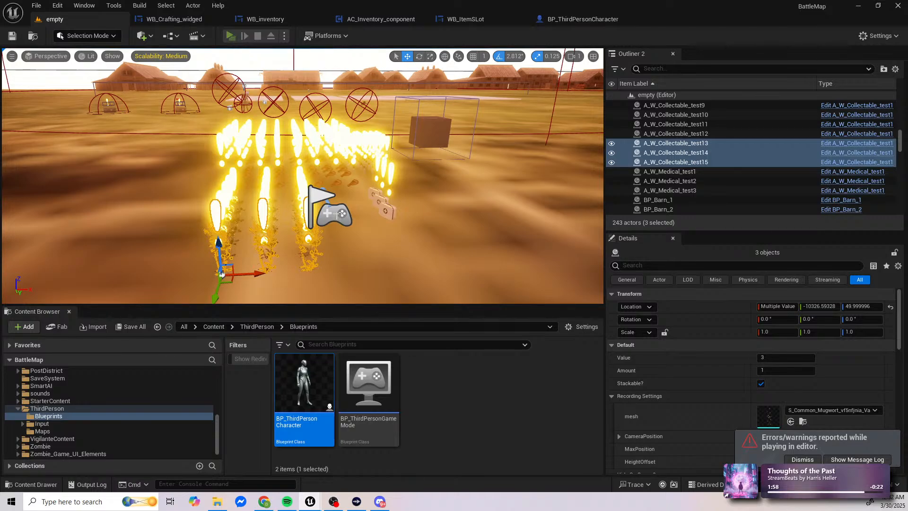
pyautogui.press('w')
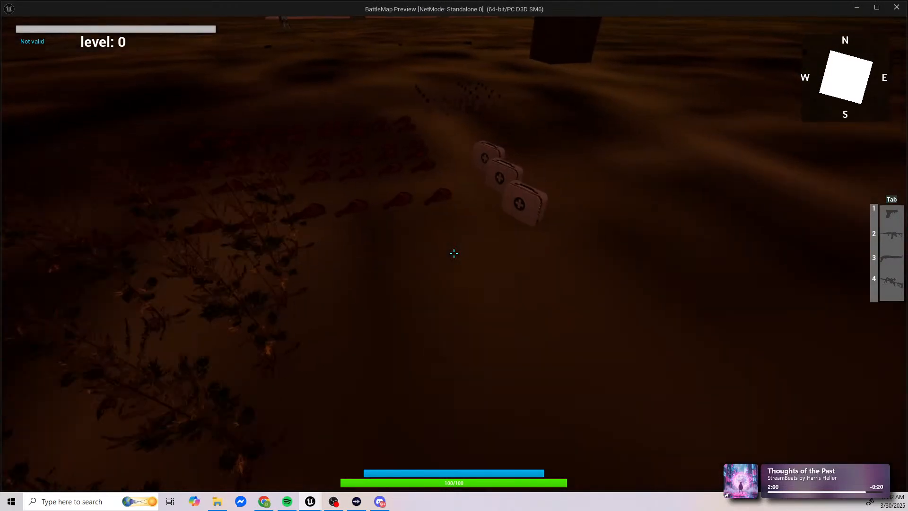
pyautogui.press('e')
pyautogui.press('e')
pyautogui.press('e')
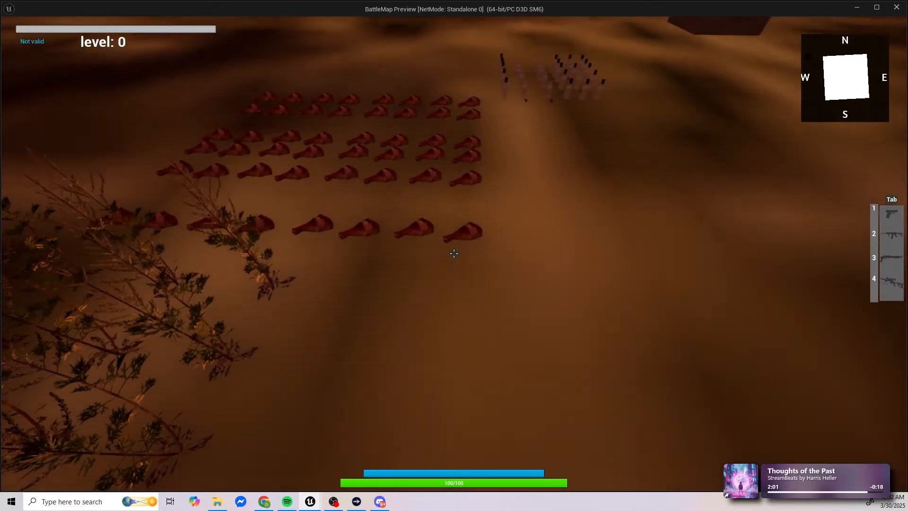
pyautogui.press('e')
pyautogui.press('e')
pyautogui.press('e')
pyautogui.press('w')
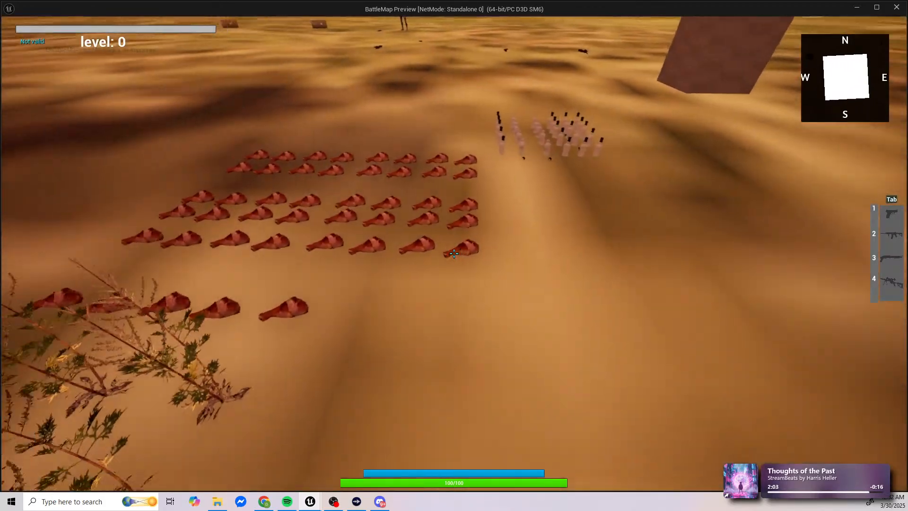
# Step: Walk to the damage cube beyond the whiskey bottles and jump onto it to lose health, then back away
pyautogui.press('w')
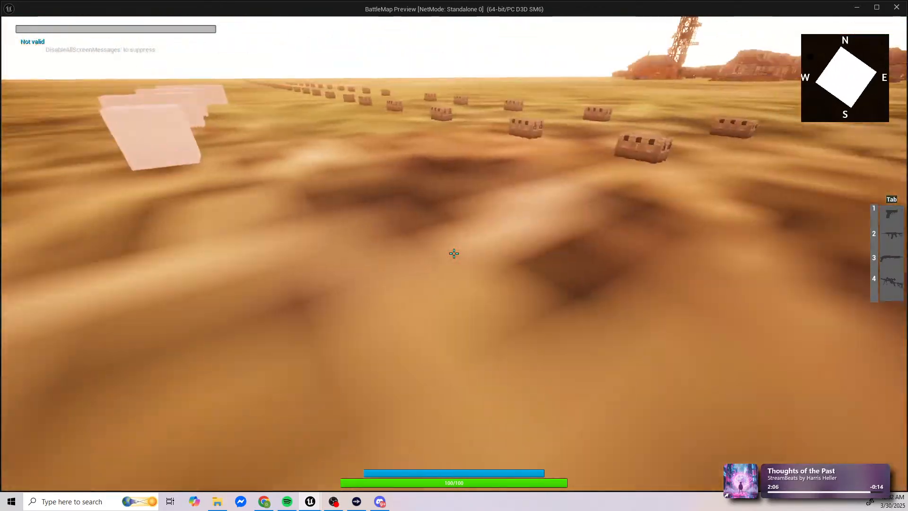
pyautogui.press('w')
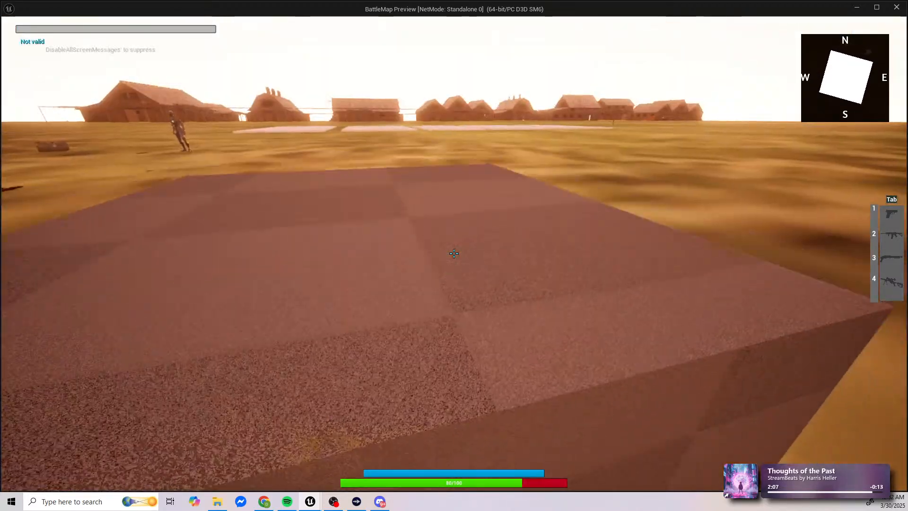
pyautogui.press('s')
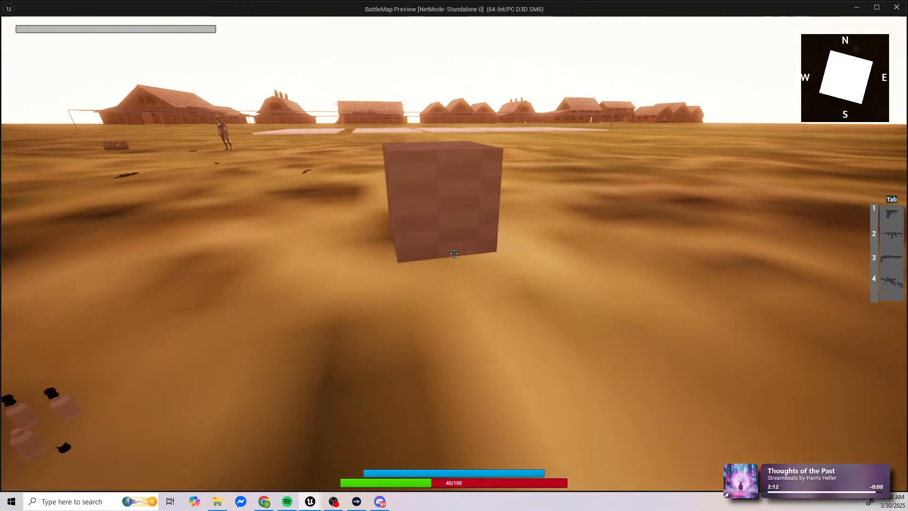
pyautogui.press('w')
pyautogui.press('space')
pyautogui.press('s')
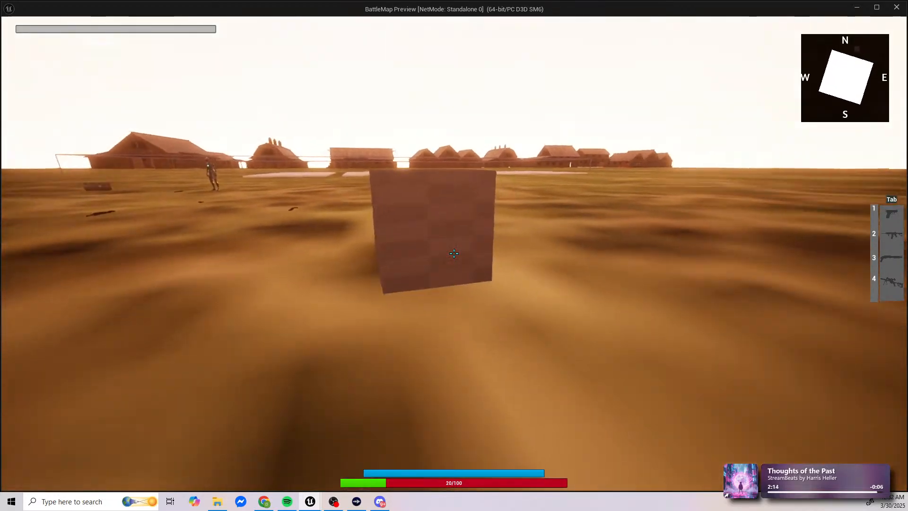
# Step: Use three turkey legs from the inventory one at a time, returning to the game after each to check the health bar
pyautogui.press('Tab')
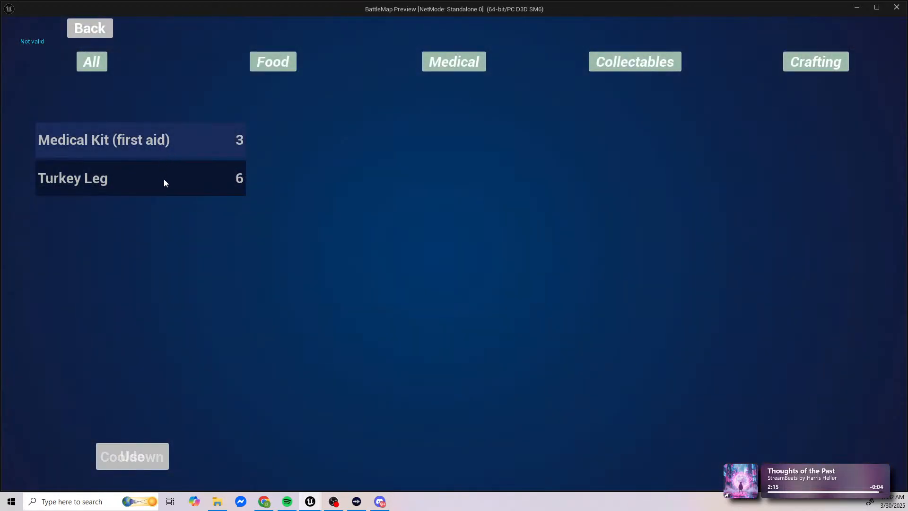
pyautogui.click(164, 183)
pyautogui.click(149, 447)
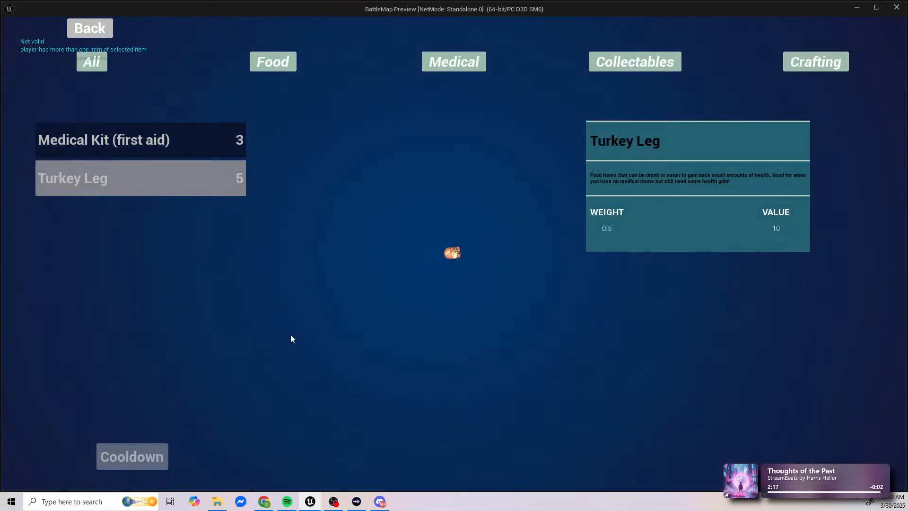
pyautogui.press('Tab')
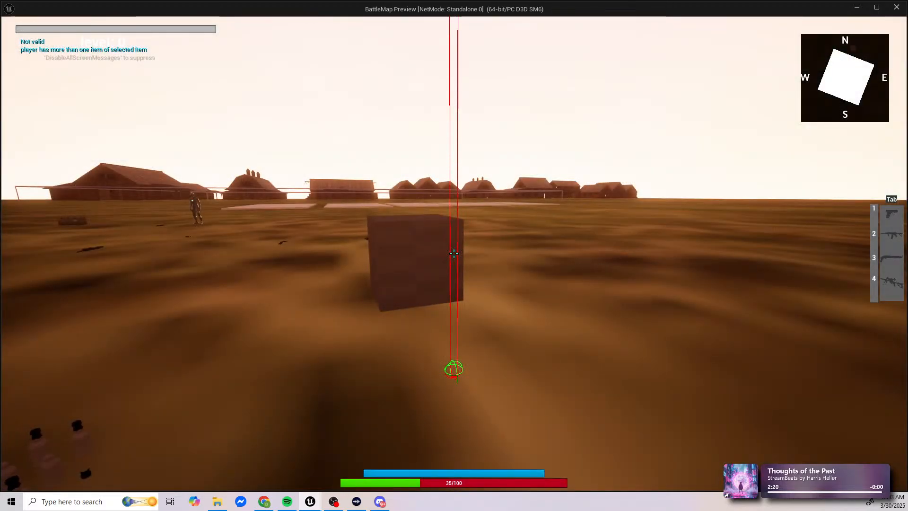
pyautogui.press('Tab')
pyautogui.click(104, 184)
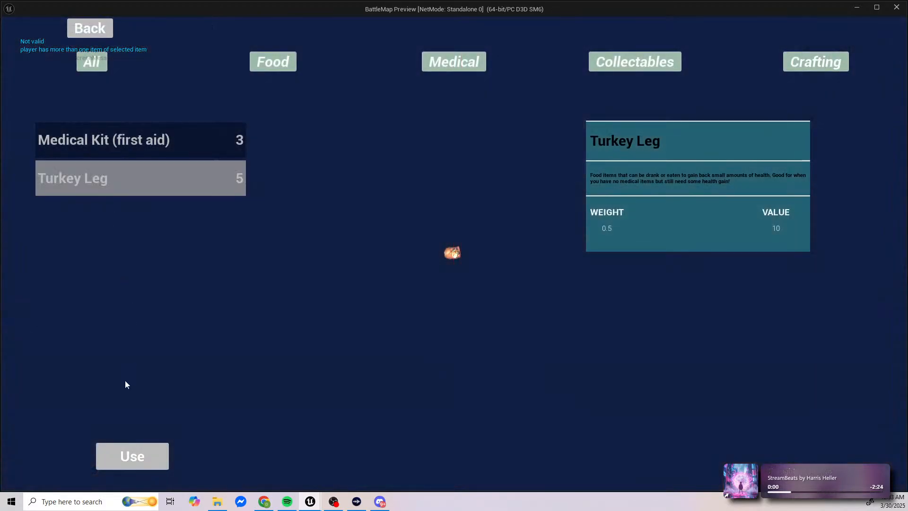
pyautogui.click(143, 445)
pyautogui.press('Tab')
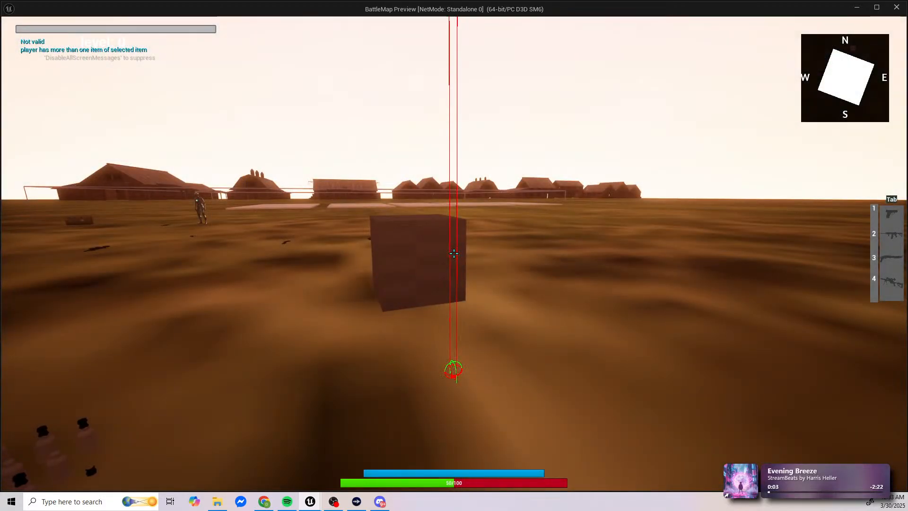
pyautogui.press('Tab')
pyautogui.click(150, 182)
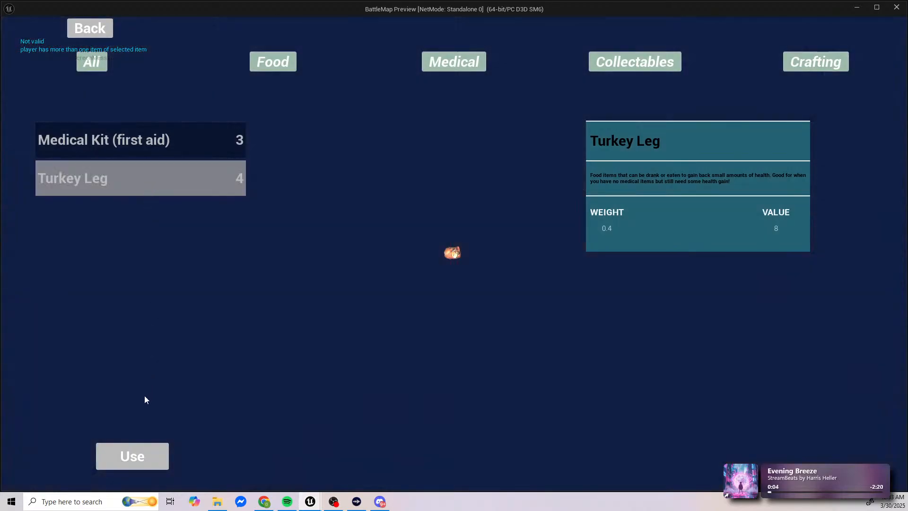
pyautogui.click(142, 457)
pyautogui.press('Tab')
pyautogui.press('Tab')
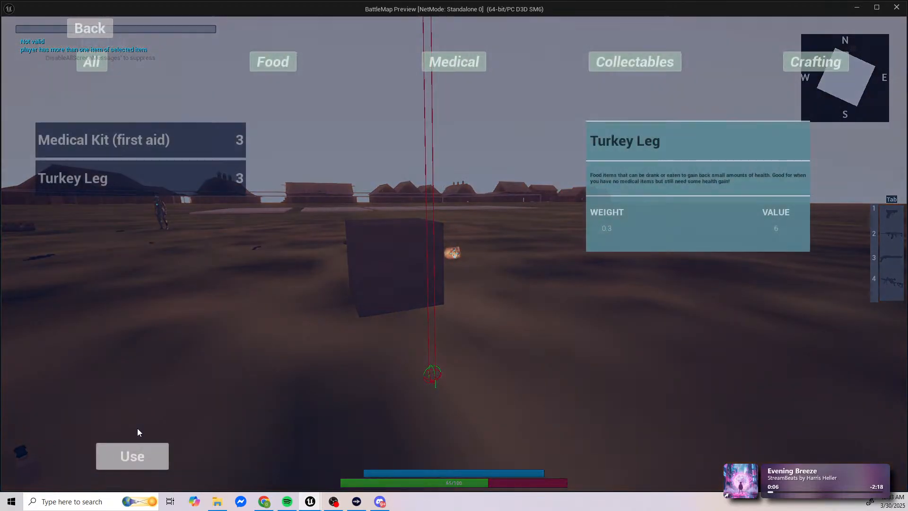
# Step: Use the remaining three turkey legs one by one until the stack is empty, leaving the inventory after each
pyautogui.click(188, 182)
pyautogui.click(130, 466)
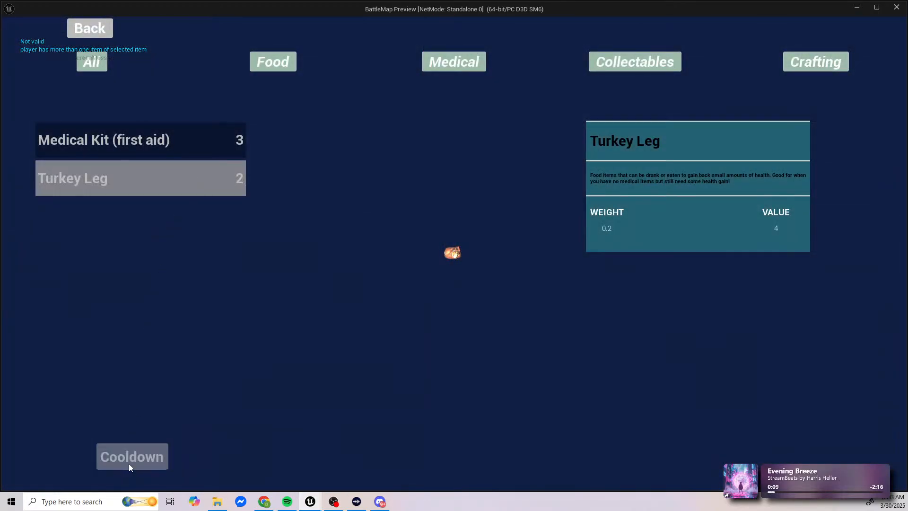
pyautogui.press('Tab')
pyautogui.press('Tab')
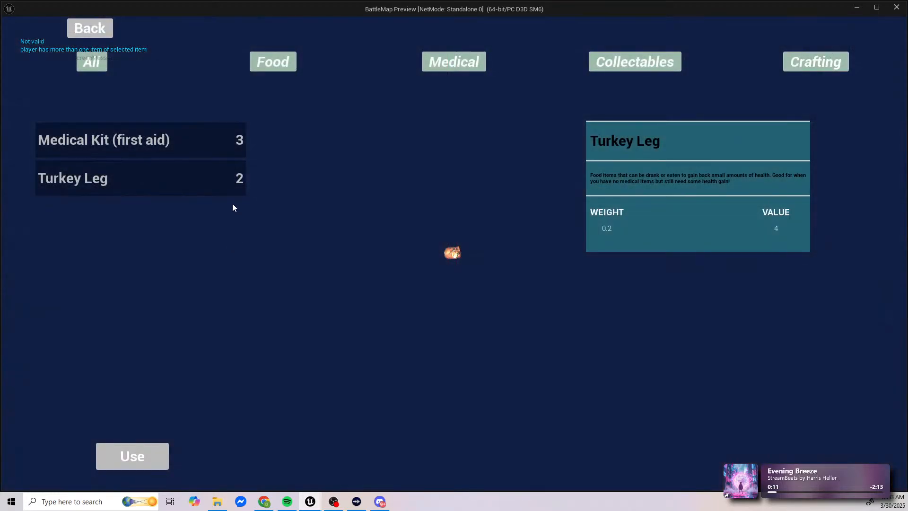
pyautogui.click(226, 183)
pyautogui.click(132, 461)
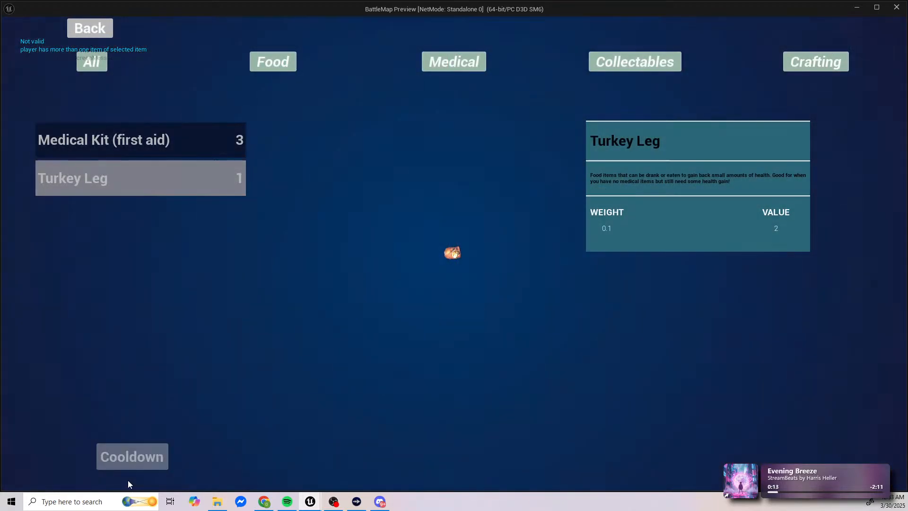
pyautogui.press('Tab')
pyautogui.press('Tab')
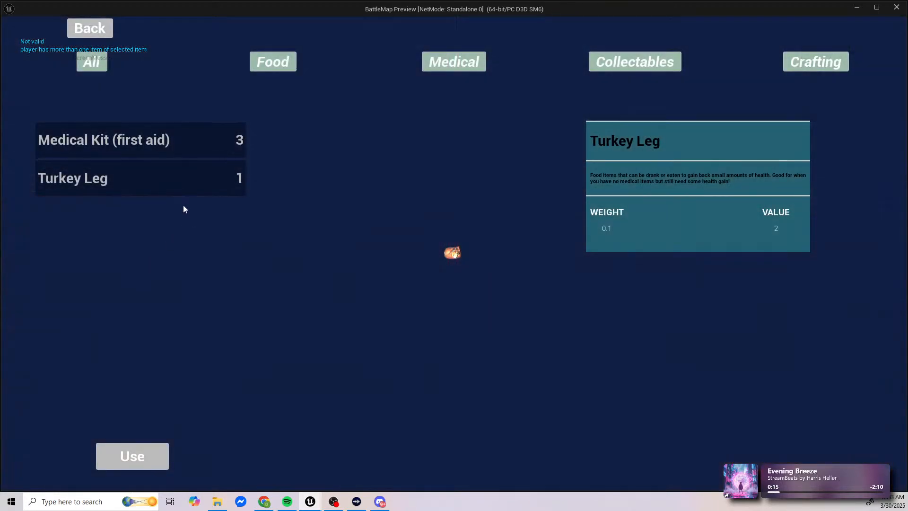
pyautogui.click(180, 185)
pyautogui.click(132, 456)
pyautogui.press('Tab')
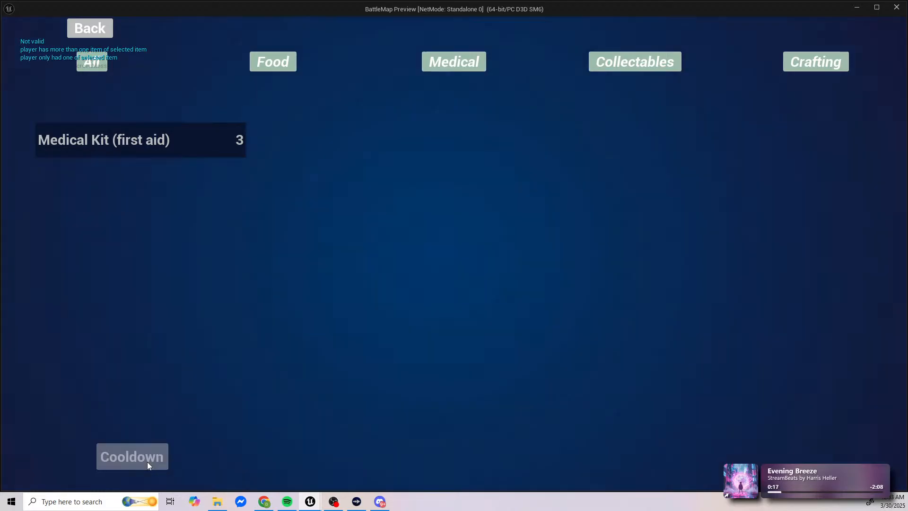
# Step: Jump onto the damage cube again to lose health and move back off it
pyautogui.press('w')
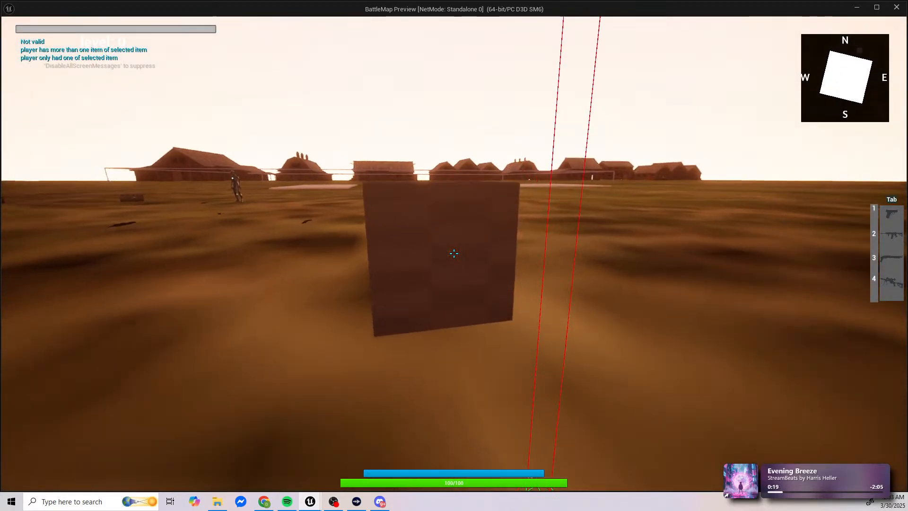
pyautogui.press('space')
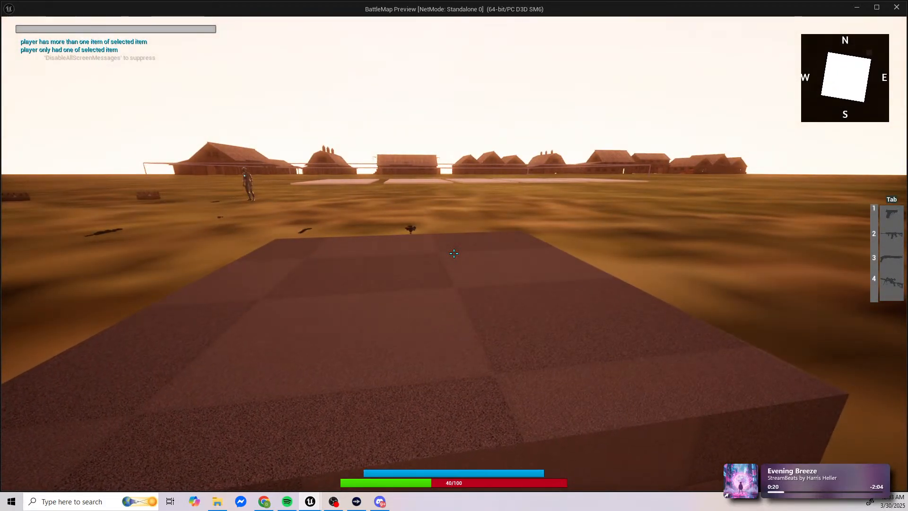
pyautogui.press('s')
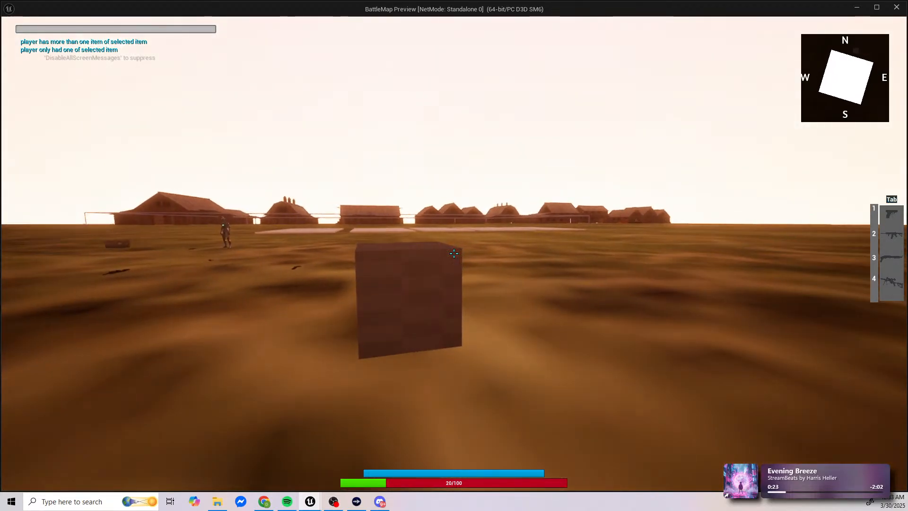
# Step: Use the three first-aid medical kits one at a time, closing the inventory after each to check the health
pyautogui.press('Tab')
pyautogui.click(209, 154)
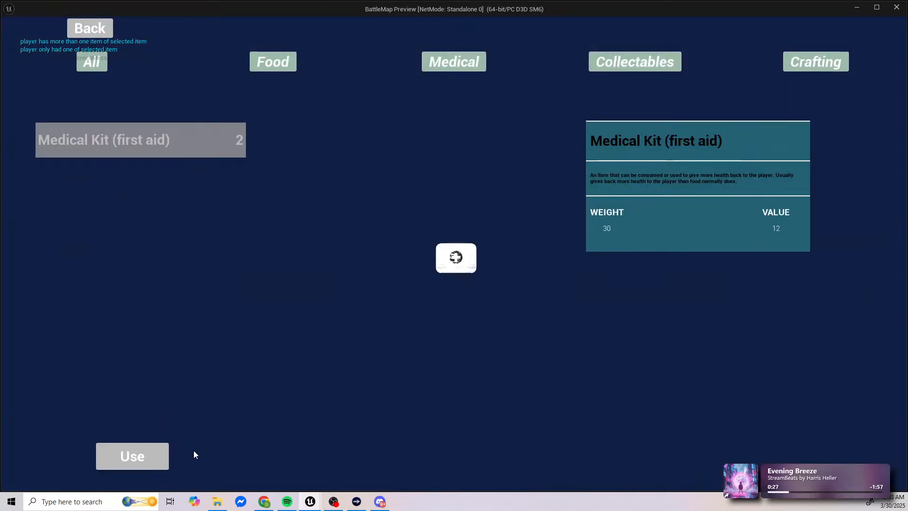
pyautogui.press('Tab')
pyautogui.press('Tab')
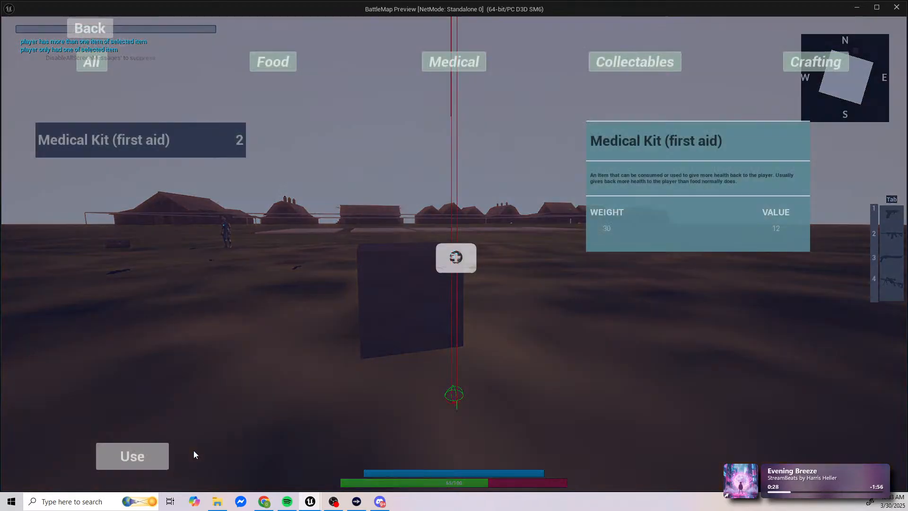
pyautogui.click(214, 142)
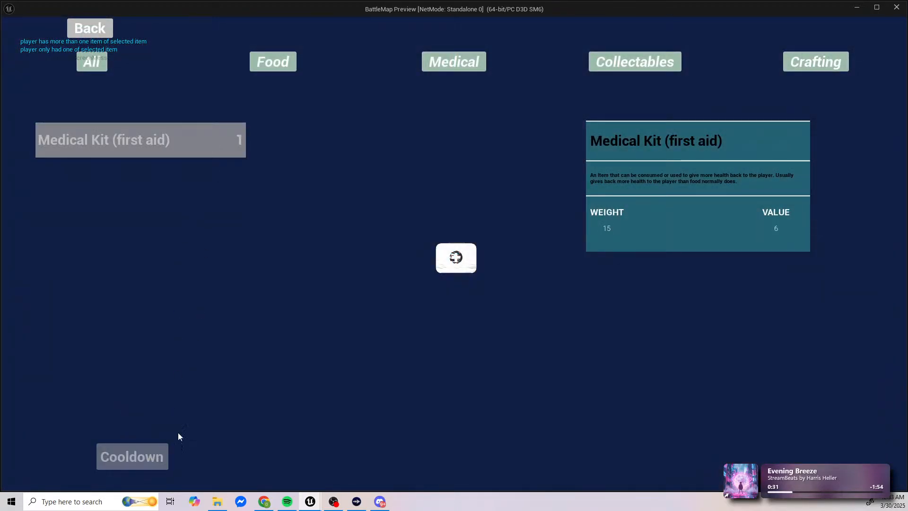
pyautogui.press('Tab')
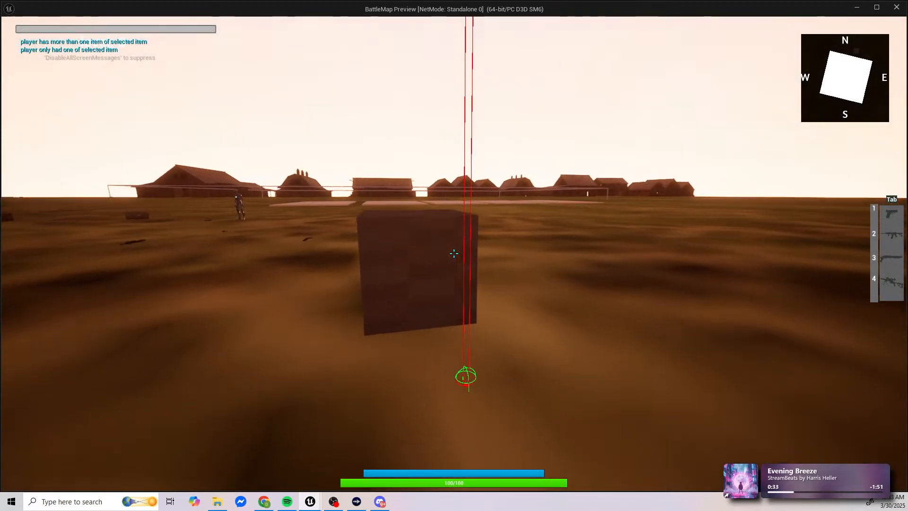
pyautogui.press('Tab')
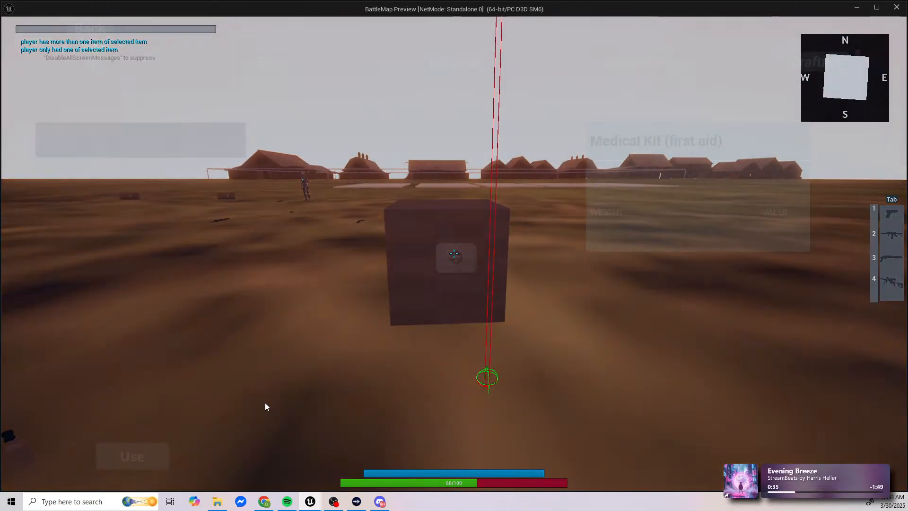
pyautogui.click(195, 141)
pyautogui.click(165, 455)
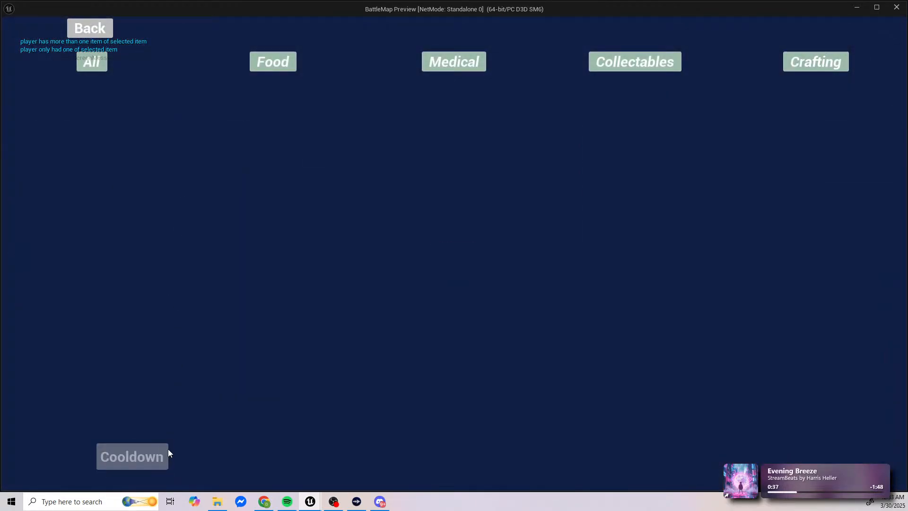
pyautogui.press('Tab')
pyautogui.press('Tab')
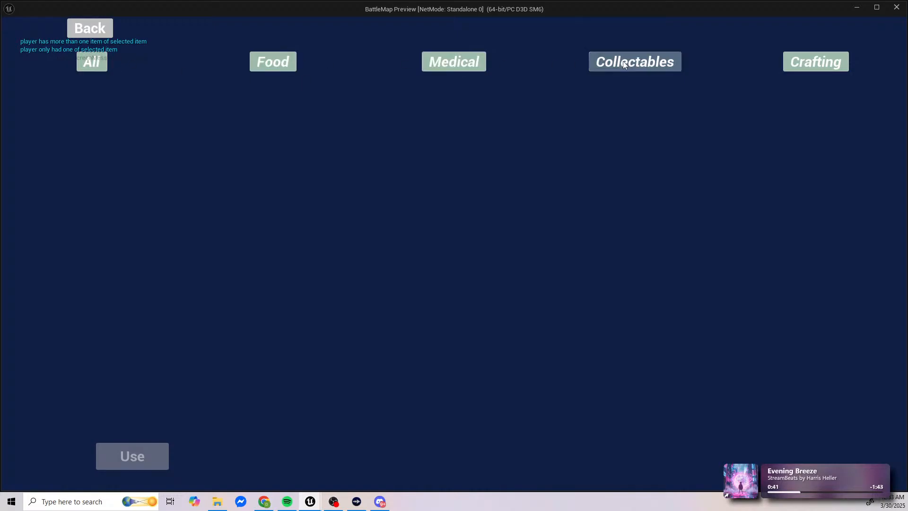
# Step: Check the emptied inventory and the crafting page, then test the Back navigation out to the game twice
pyautogui.click(799, 62)
pyautogui.click(432, 40)
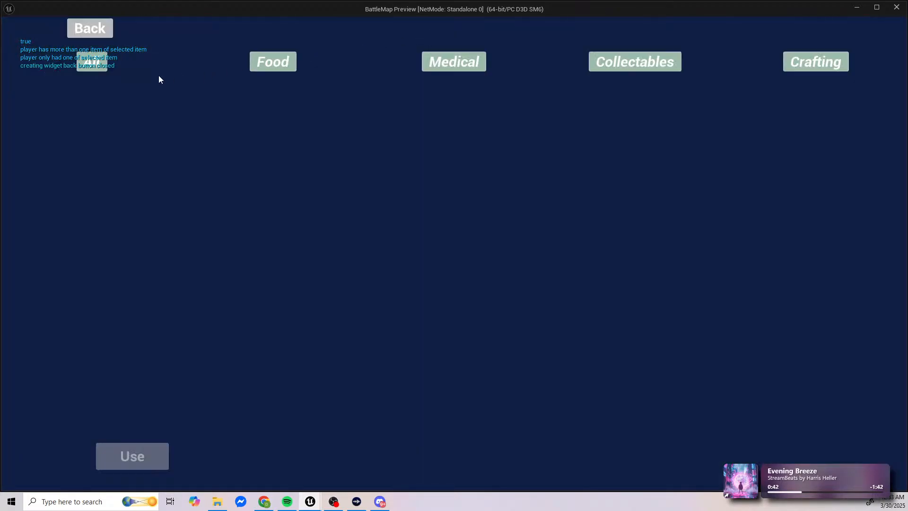
pyautogui.click(91, 22)
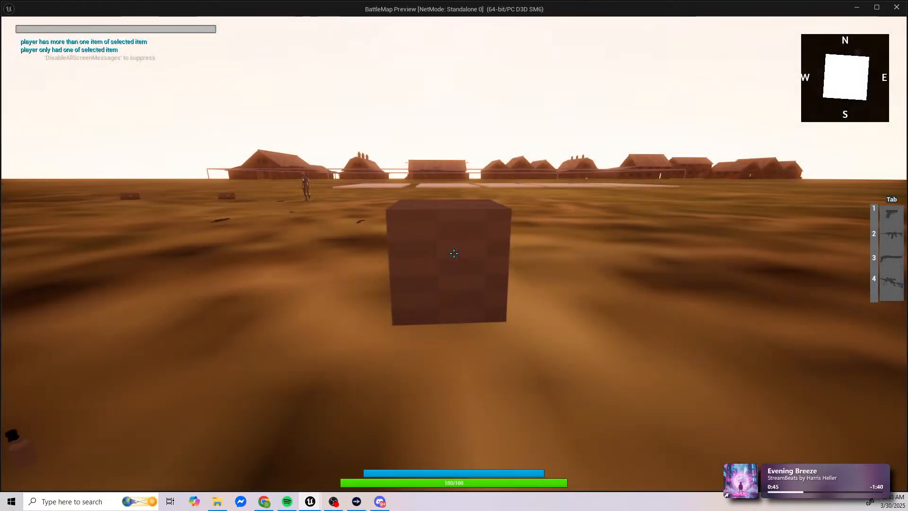
pyautogui.press('Tab')
pyautogui.click(97, 35)
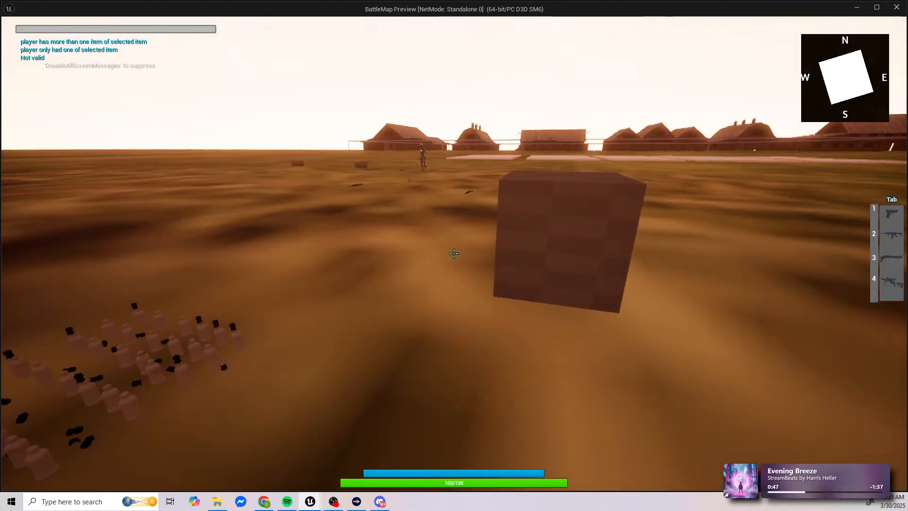
pyautogui.press('w')
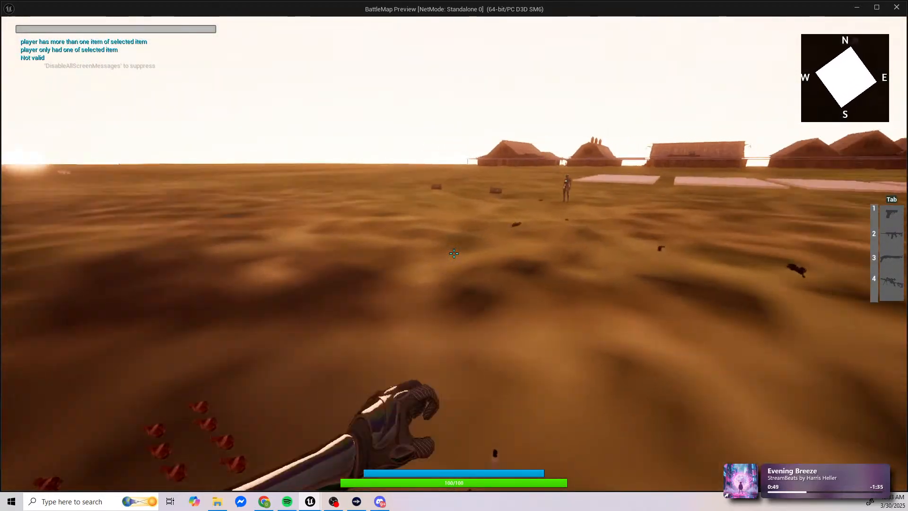
pyautogui.press('w')
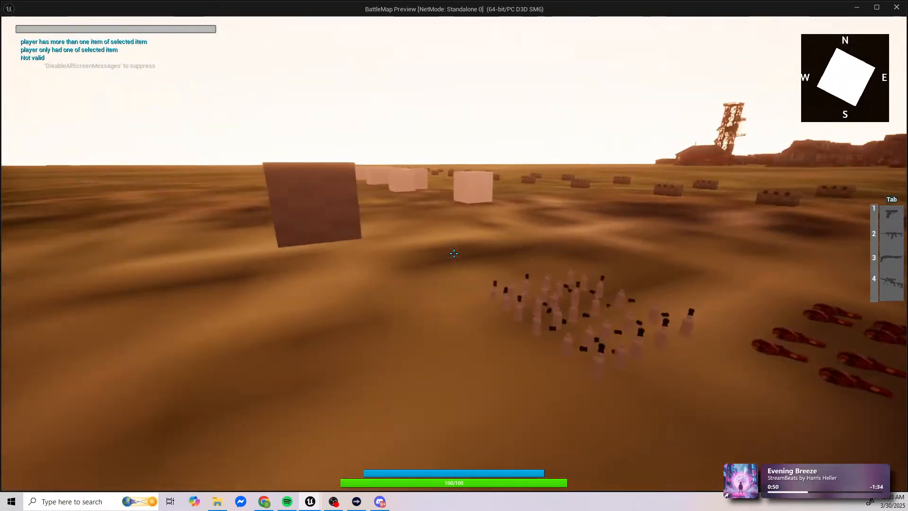
pyautogui.press('w')
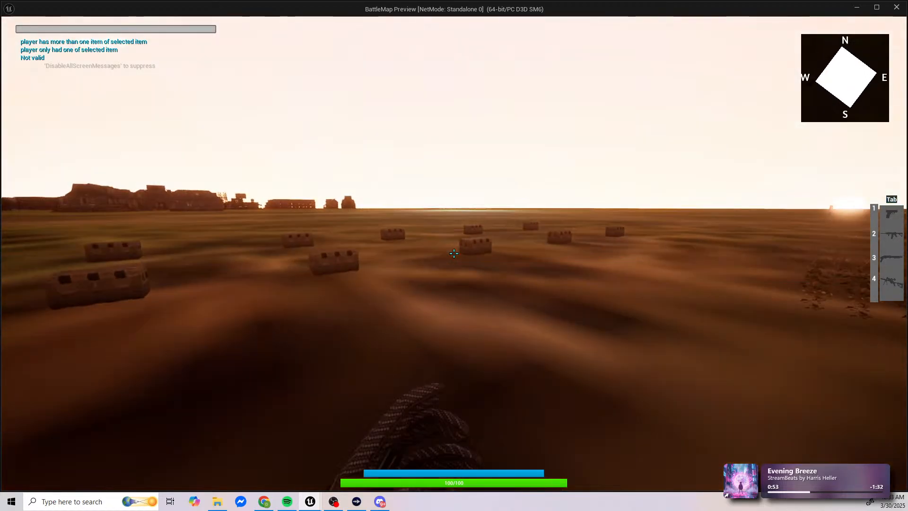
pyautogui.press('w')
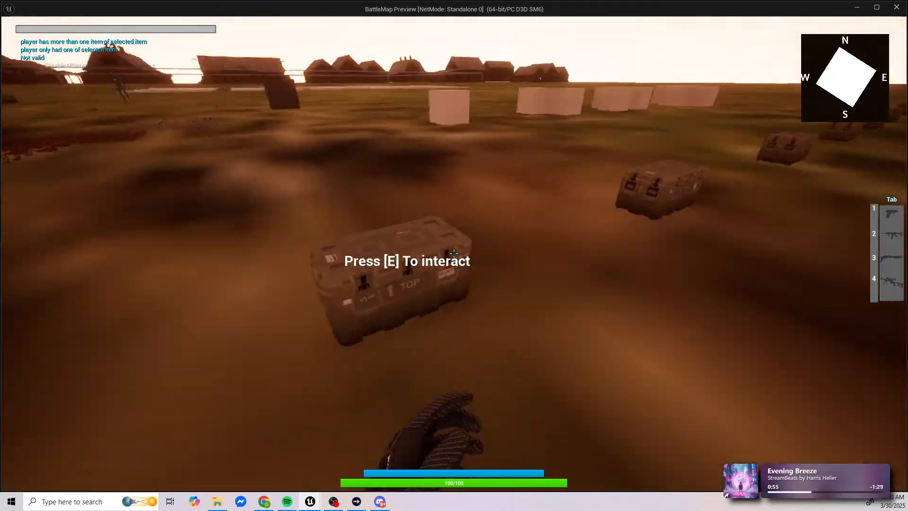
pyautogui.press('w')
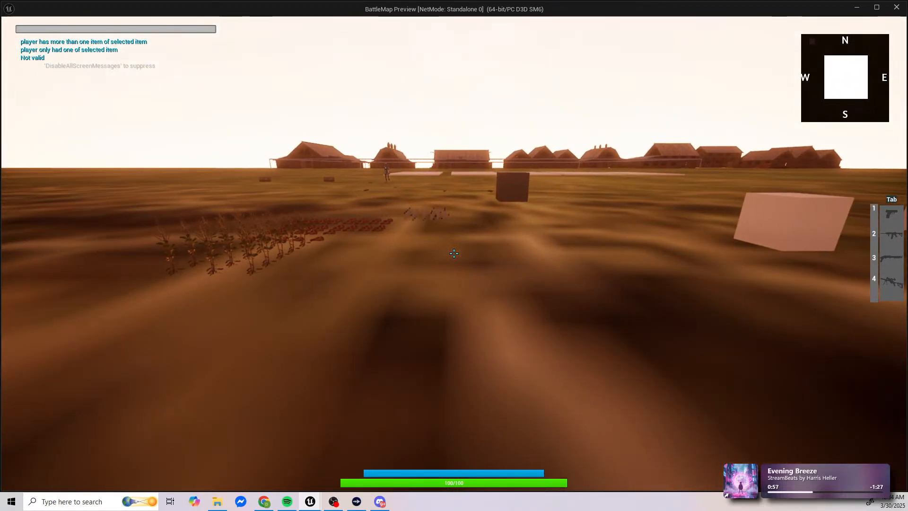
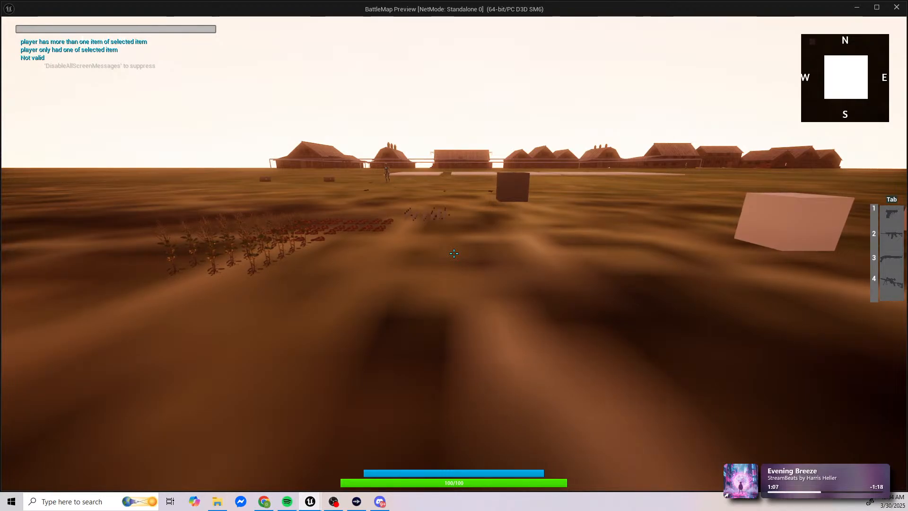
# Step: Stop the play test and search the WB_Crafting_widged blueprint for "print string"
pyautogui.press('Escape')
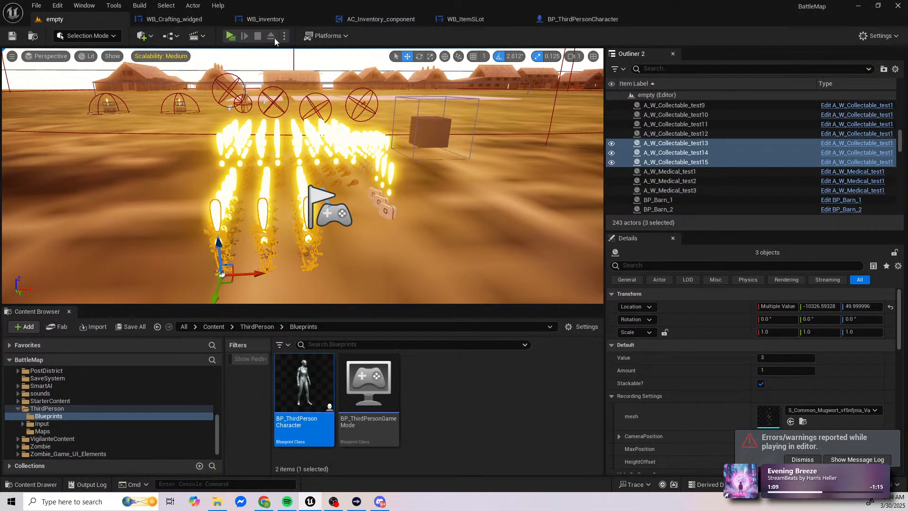
pyautogui.click(174, 19)
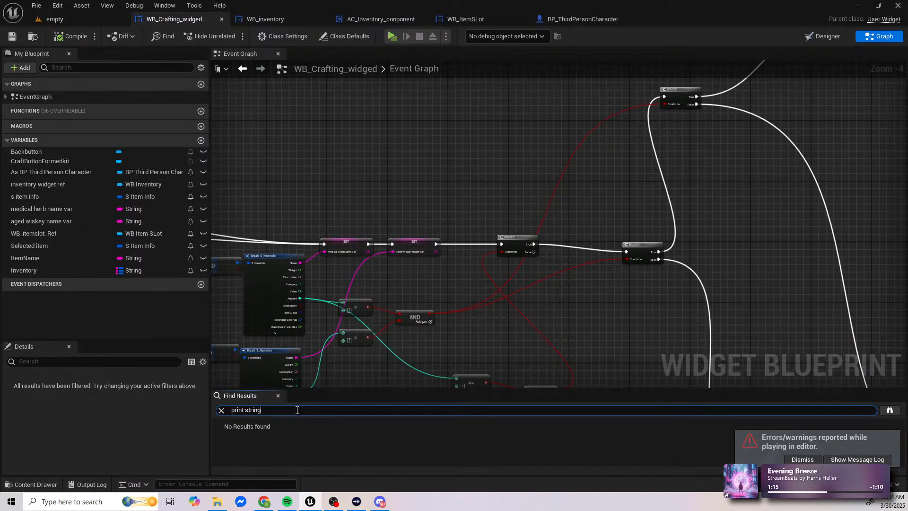
pyautogui.press('Return')
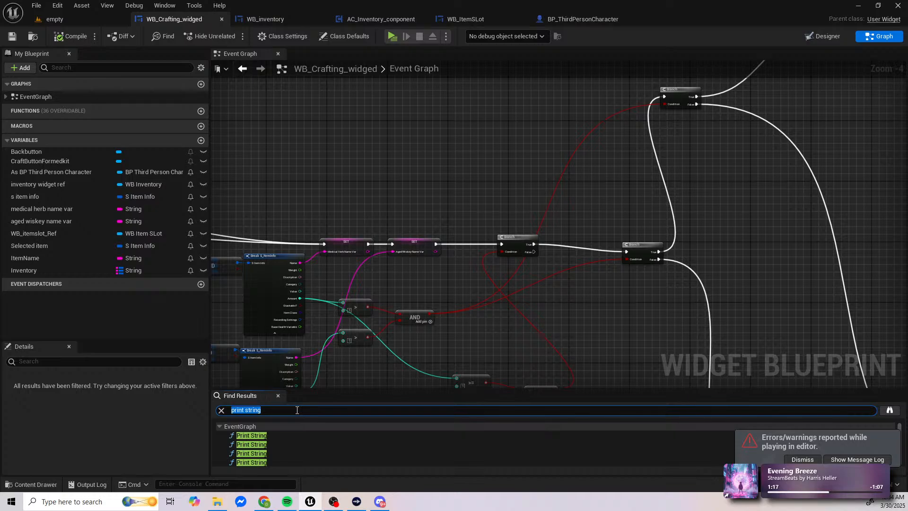
# Step: Wire Set Input Mode UI Only straight to the Sequence node and delete the Print String between them
pyautogui.click(252, 435)
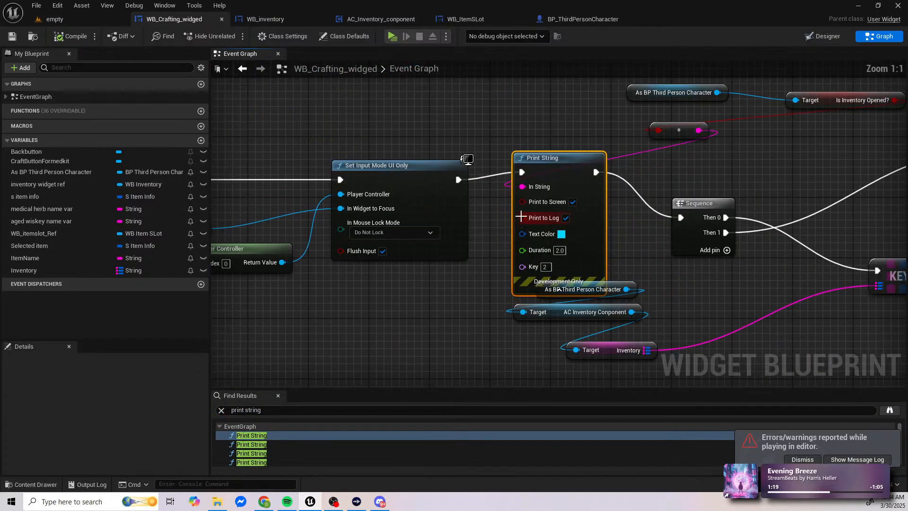
pyautogui.moveTo(521, 216); pyautogui.dragTo(419, 263, button='right')
pyautogui.moveTo(358, 228); pyautogui.dragTo(581, 266)
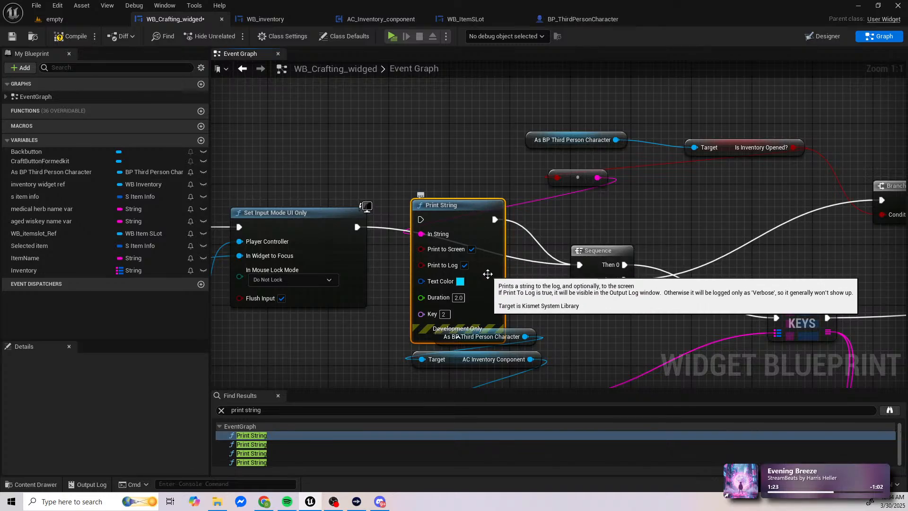
pyautogui.press('Delete')
pyautogui.moveTo(509, 308); pyautogui.dragTo(435, 190, button='right')
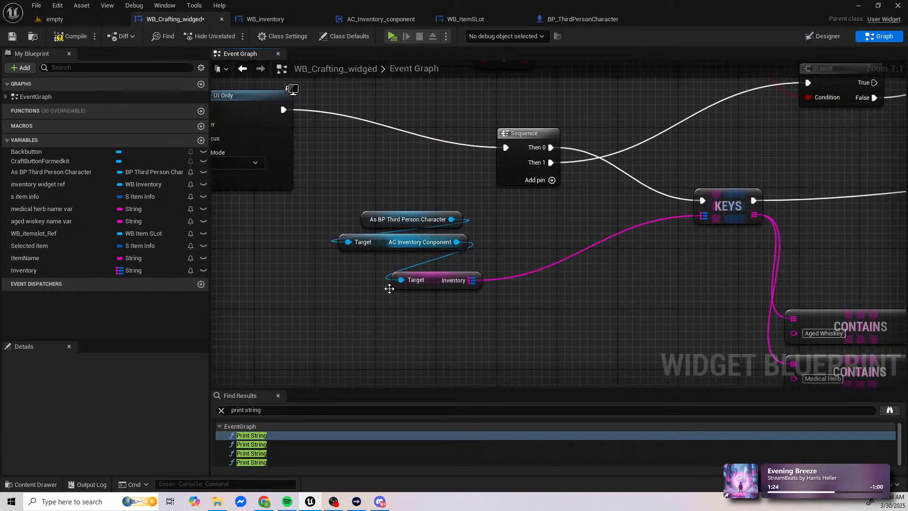
# Step: Connect On Clicked (Backbutton) directly to Remove from Parent and delete the "creating widget back button closed" Print String
pyautogui.click(251, 444)
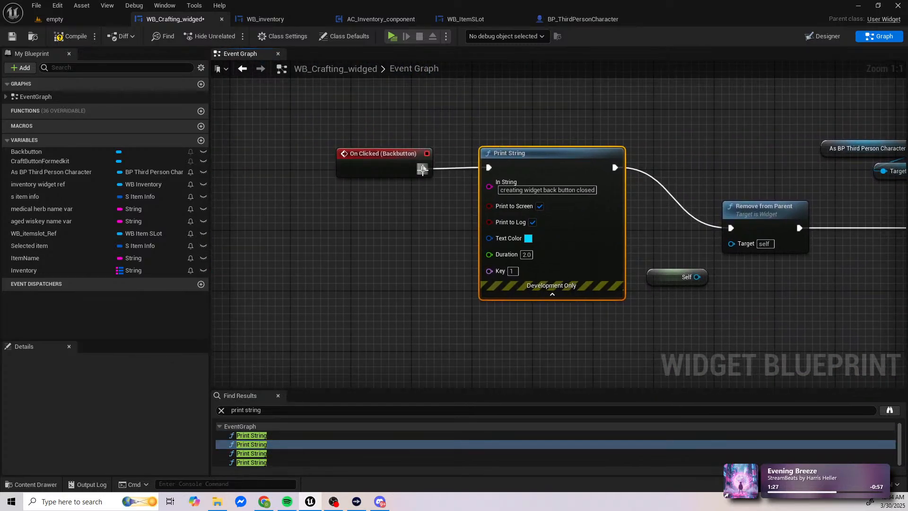
pyautogui.moveTo(422, 169); pyautogui.dragTo(731, 228)
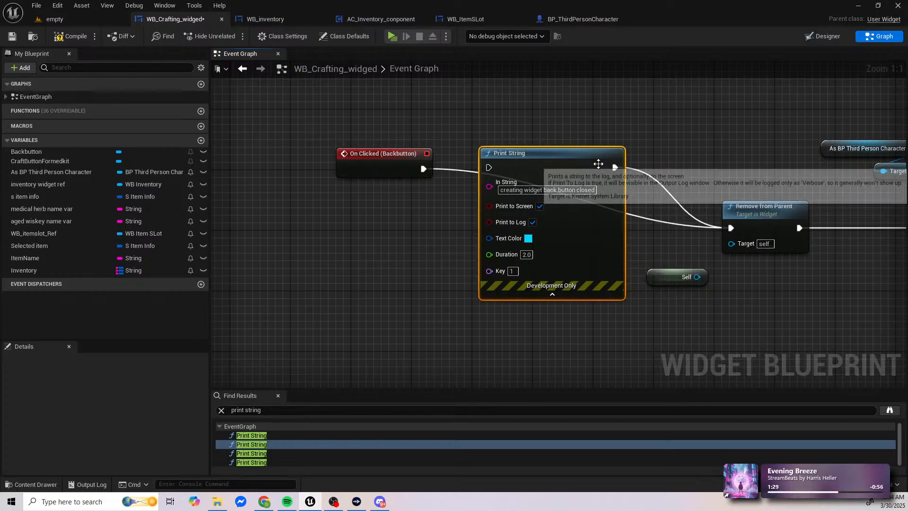
pyautogui.press('Delete')
# Step: Delete the crafting widget's remaining Print String nodes, including the "Hello" one after Custom Open Inventory, and compile the blueprint
pyautogui.click(271, 452)
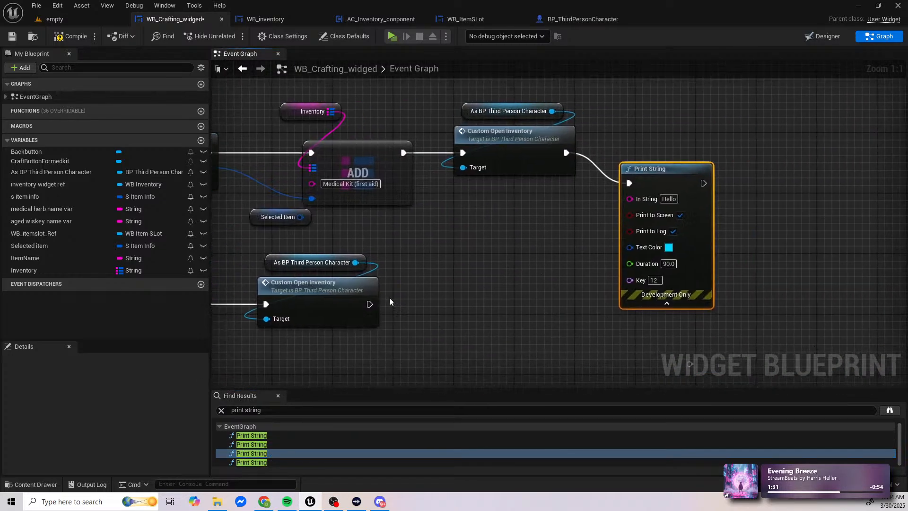
pyautogui.press('Delete')
pyautogui.click(252, 462)
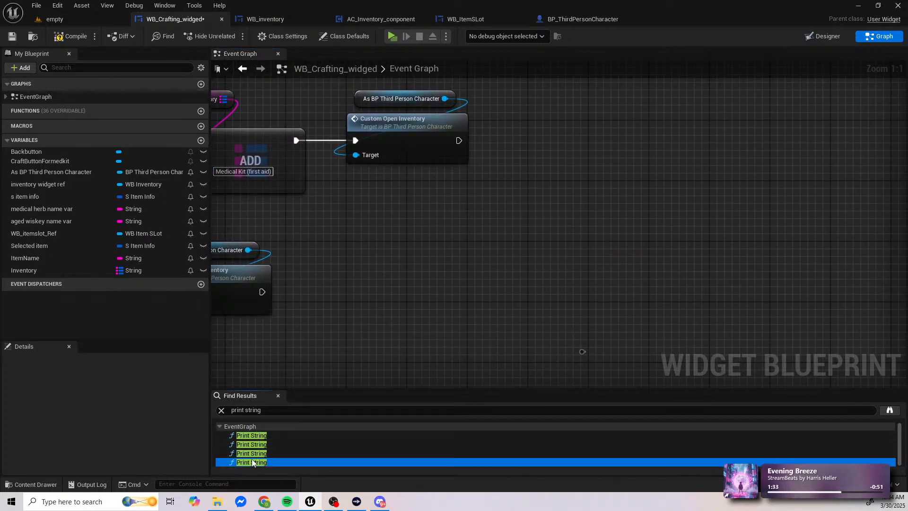
pyautogui.press('Delete')
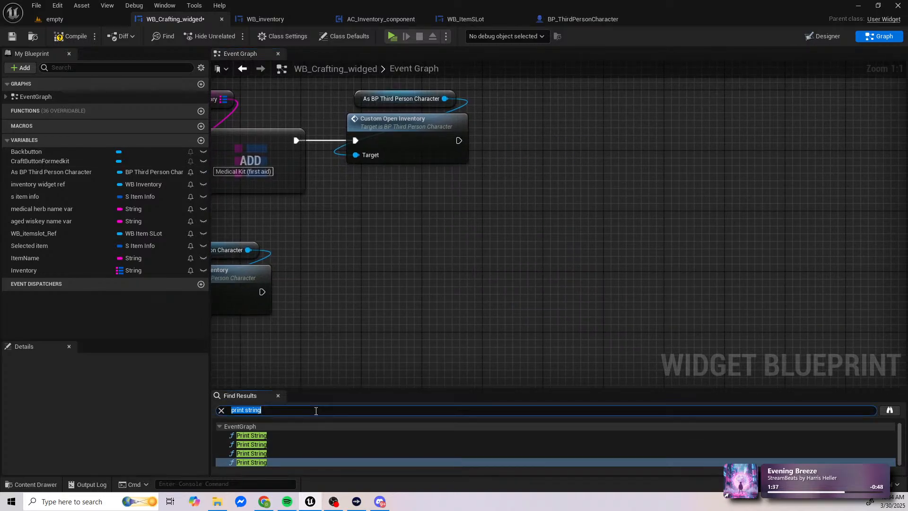
pyautogui.press('Return')
pyautogui.click(76, 36)
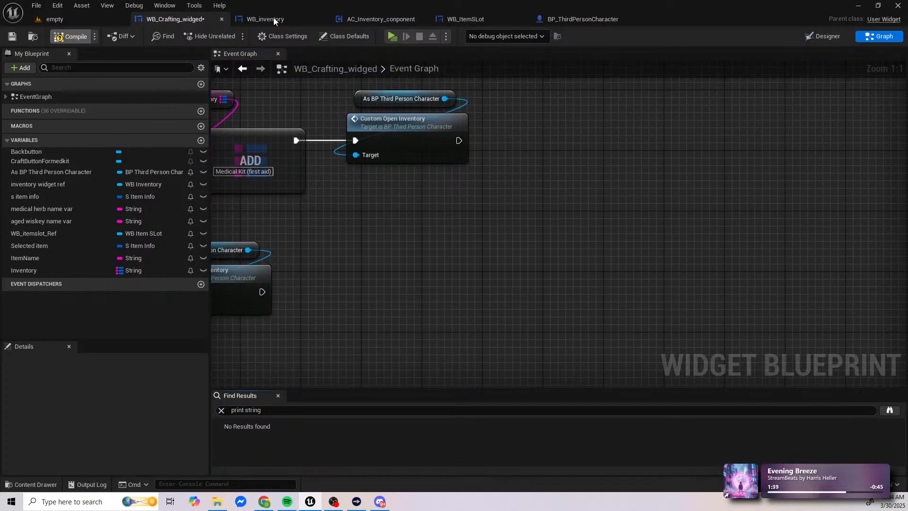
# Step: Search the WB_inventory blueprint for "print string"
pyautogui.click(270, 20)
pyautogui.click(315, 410)
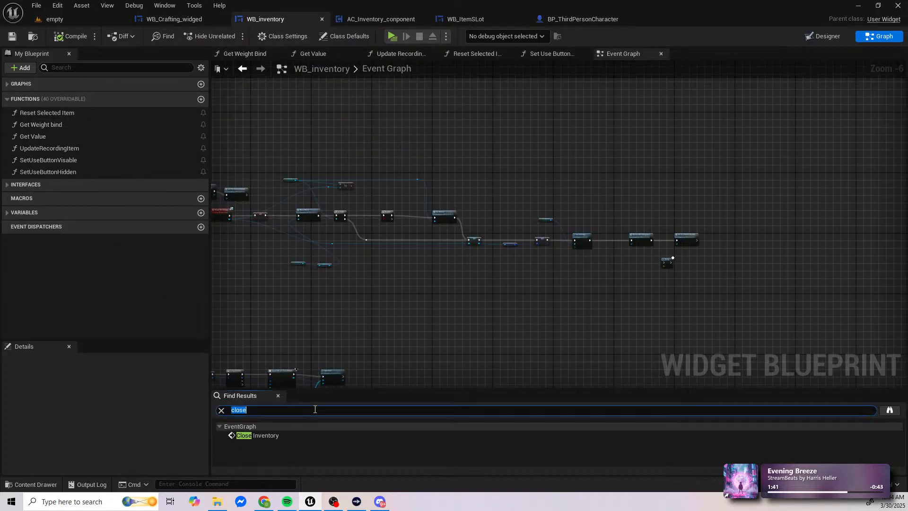
pyautogui.write('print string')
pyautogui.press('Return')
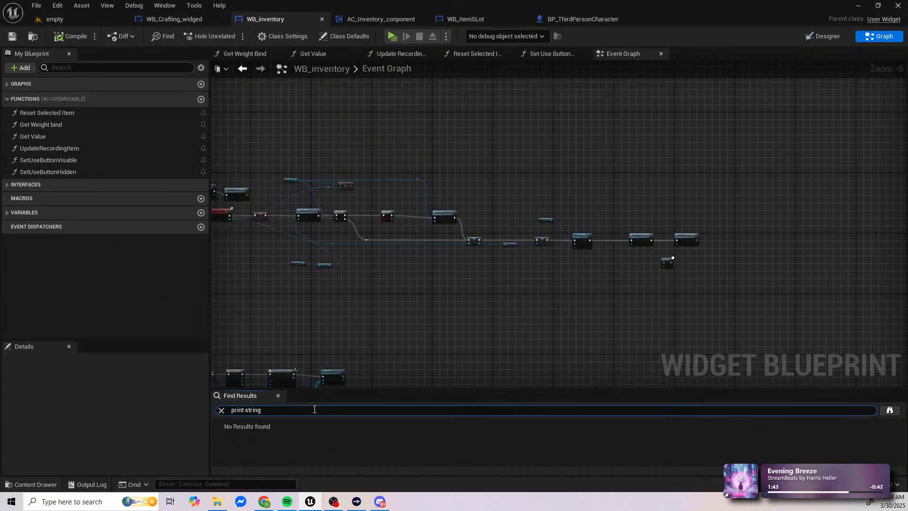
# Step: In AC_Inventory_component's remove single item if player has more than one item function, wire Branch True to Set members in S_ItemInfo and delete the Print String
pyautogui.click(359, 18)
pyautogui.click(291, 396)
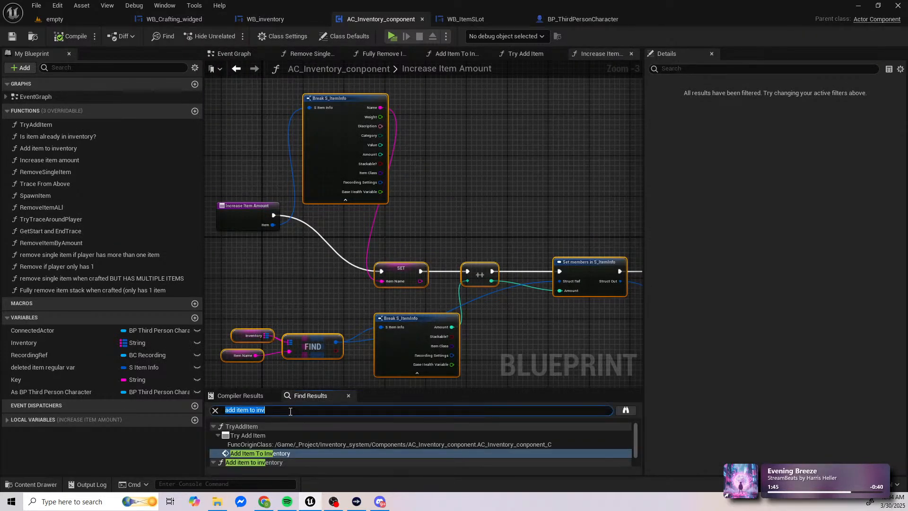
pyautogui.press('Return')
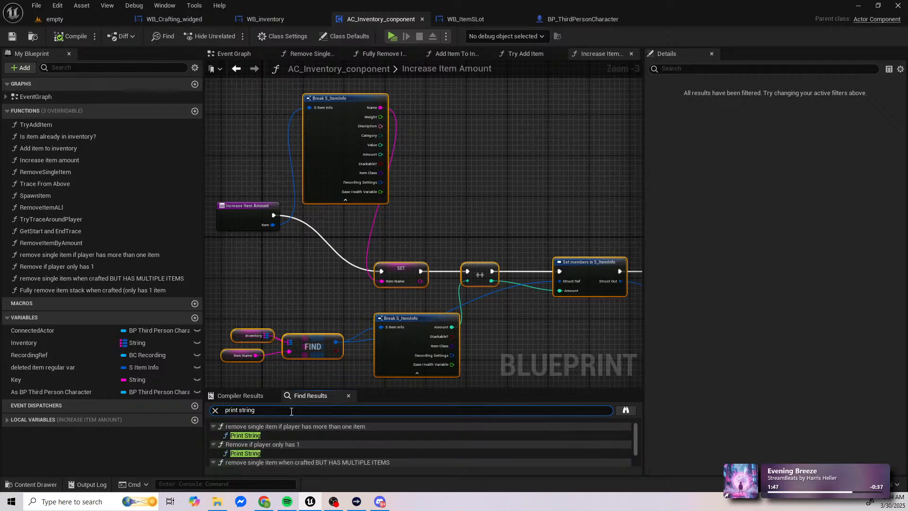
pyautogui.click(265, 435)
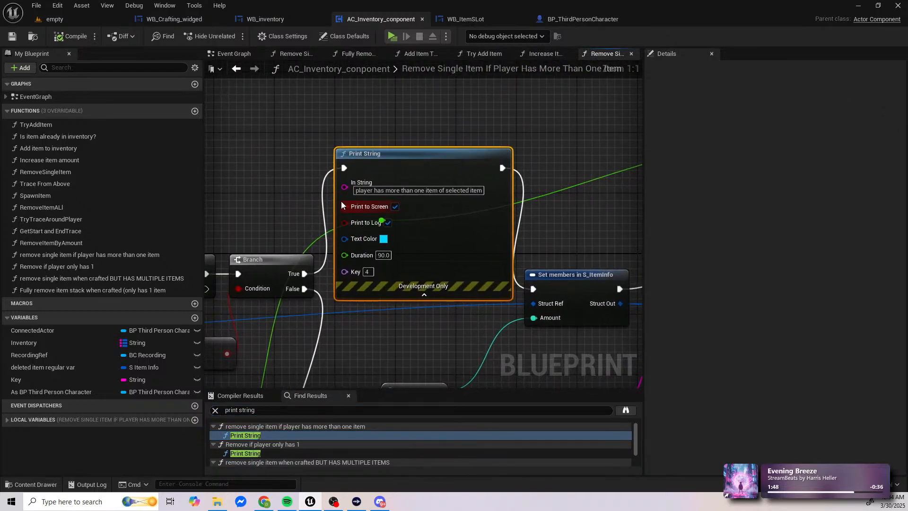
pyautogui.moveTo(304, 274); pyautogui.dragTo(533, 289)
pyautogui.press('Delete')
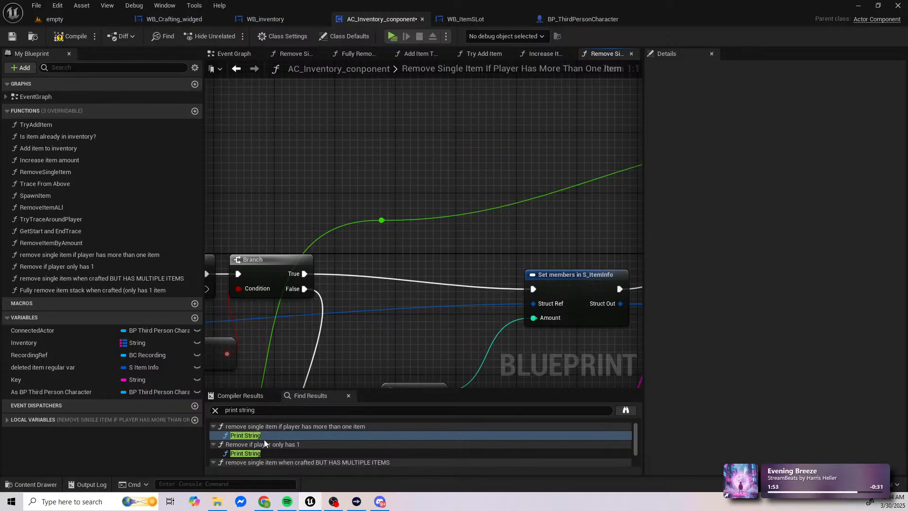
# Step: In the Remove if player only has 1 function, route Branch True past the Print String to its following node and delete the Print String
pyautogui.click(262, 452)
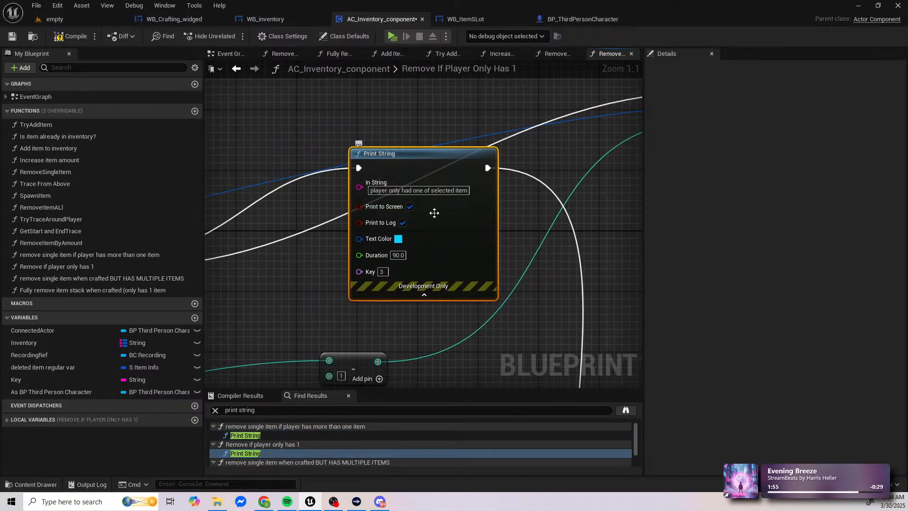
pyautogui.scroll(-3, 416, 213)
pyautogui.moveTo(488, 201); pyautogui.dragTo(397, 108, button='right')
pyautogui.moveTo(469, 285); pyautogui.dragTo(329, 336)
pyautogui.moveTo(400, 322); pyautogui.dragTo(300, 218, button='right')
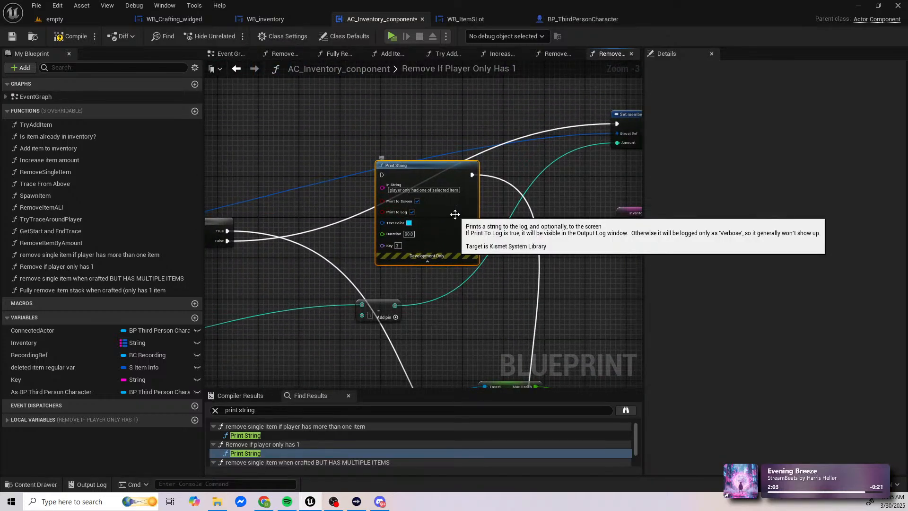
pyautogui.press('Delete')
# Step: In remove single item when crafted BUT HAS MULTIPLE ITEMS, wire Branch True to Set members in S_ItemInfo and delete the Print String
pyautogui.scroll(-1, 272, 443)
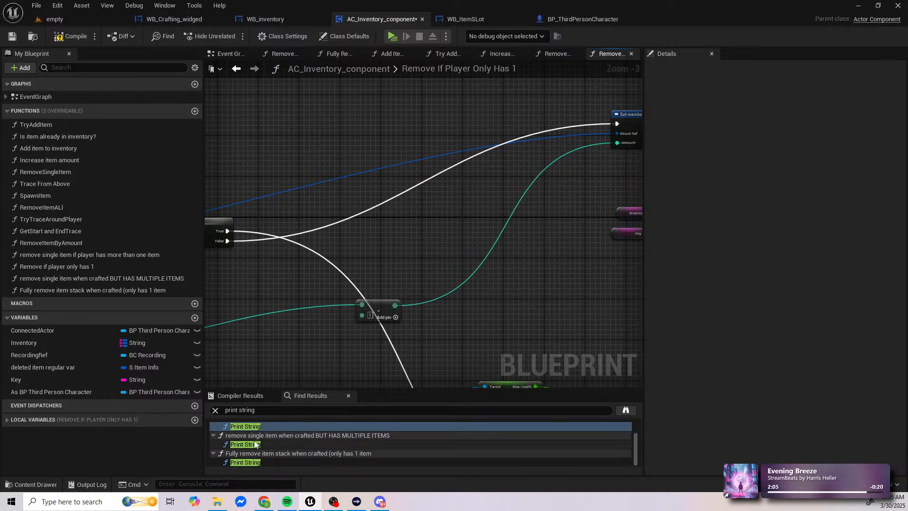
pyautogui.doubleClick(255, 444)
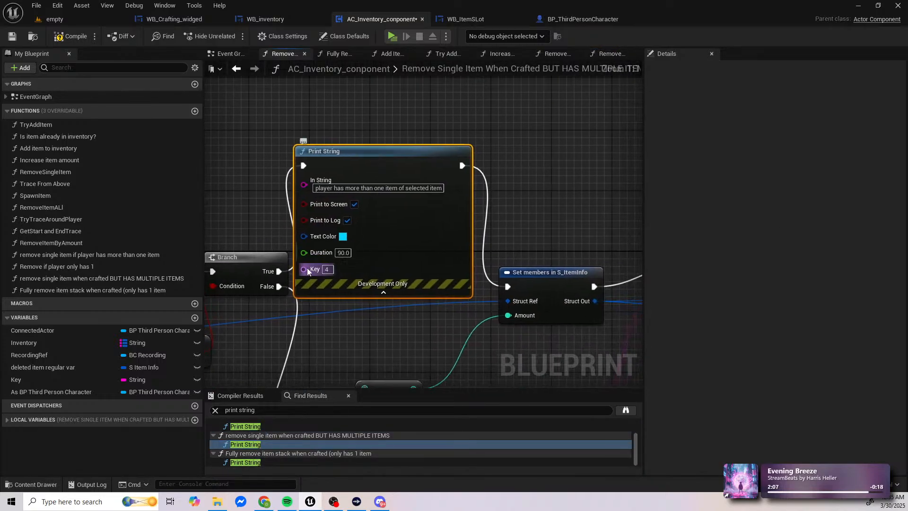
pyautogui.moveTo(279, 271); pyautogui.dragTo(481, 284)
pyautogui.moveTo(507, 287); pyautogui.dragTo(508, 287)
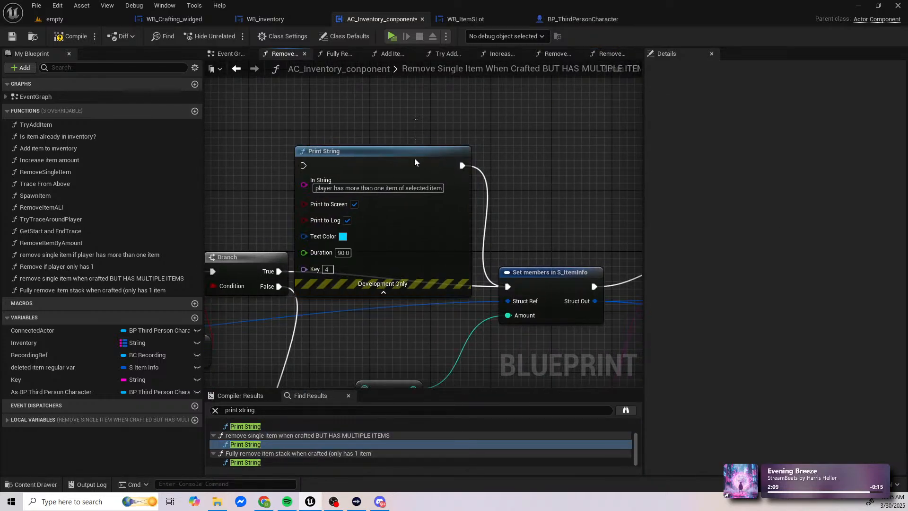
pyautogui.press('Delete')
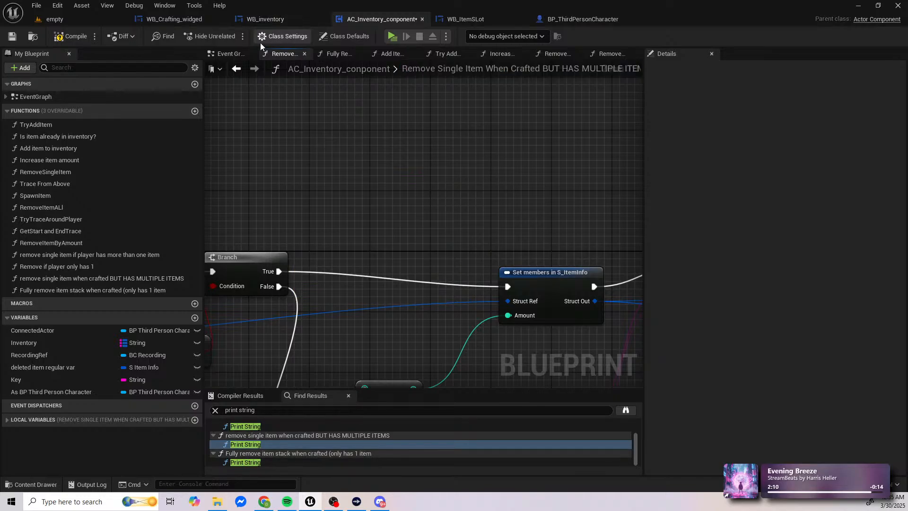
# Step: In Fully remove item stack when crafted, wire Branch True to the Health SET node, delete the Print String, and compile the component
pyautogui.doubleClick(257, 463)
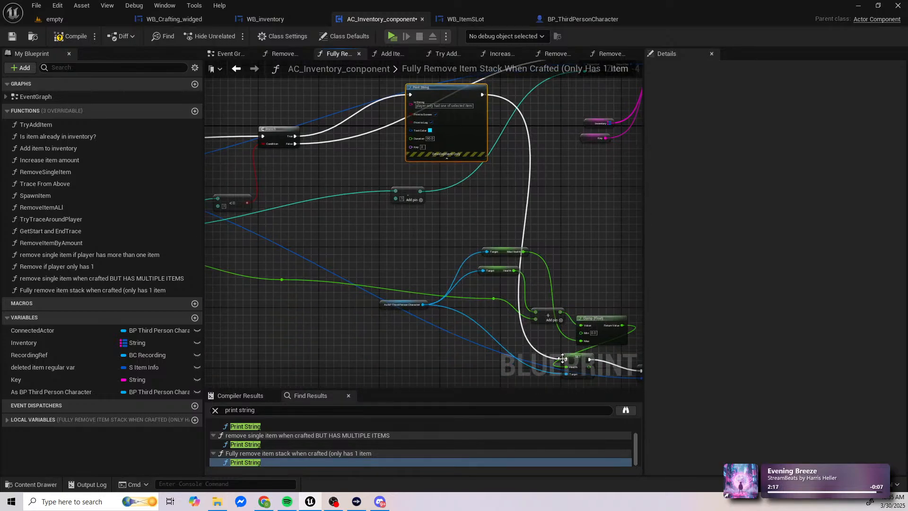
pyautogui.moveTo(566, 361)
pyautogui.mouseDown()
pyautogui.moveTo(586, 369)
pyautogui.moveTo(315, 137)
pyautogui.moveTo(463, 256)
pyautogui.mouseUp()
pyautogui.moveTo(531, 218)
pyautogui.mouseDown()
pyautogui.moveTo(467, 85)
pyautogui.moveTo(294, 137)
pyautogui.mouseUp()
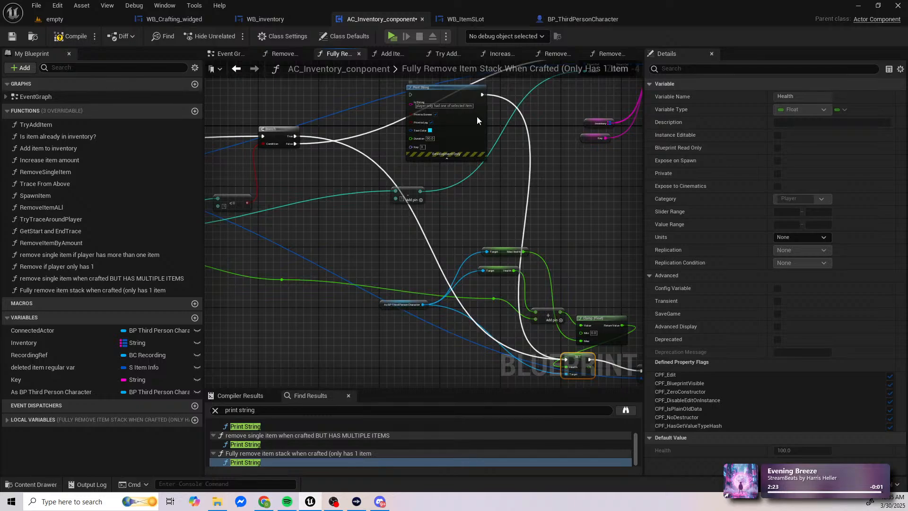
pyautogui.click(477, 120)
pyautogui.press('Delete')
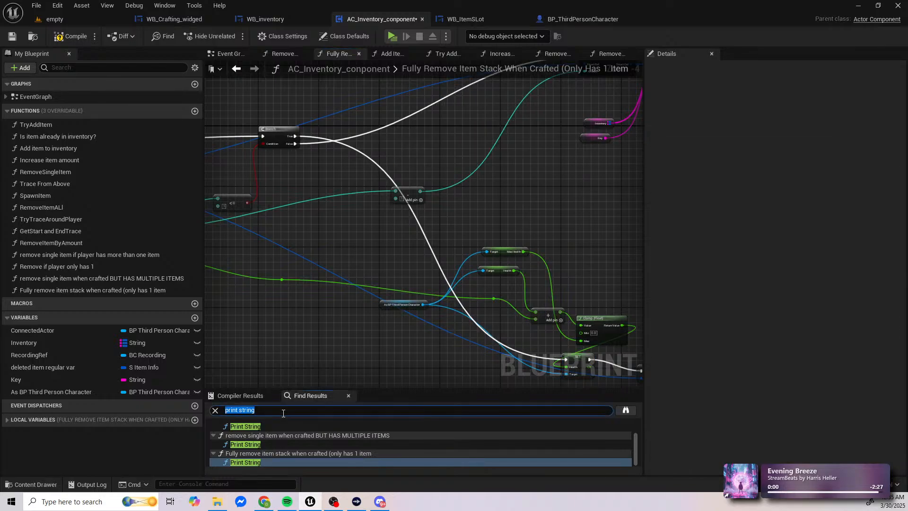
pyautogui.press('Return')
pyautogui.click(71, 36)
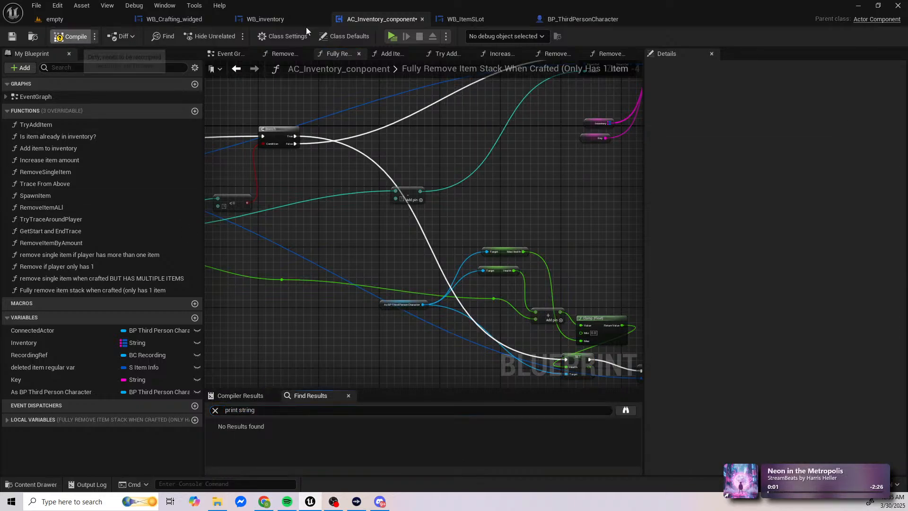
# Step: Search WB_ItemSLot and BP_ThirdPersonCharacter for "print string" and clear the search
pyautogui.click(460, 19)
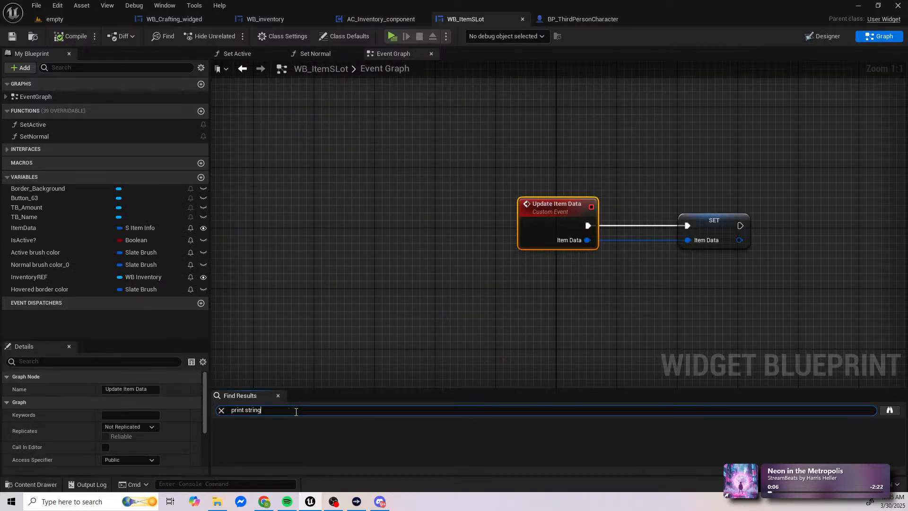
pyautogui.click(583, 20)
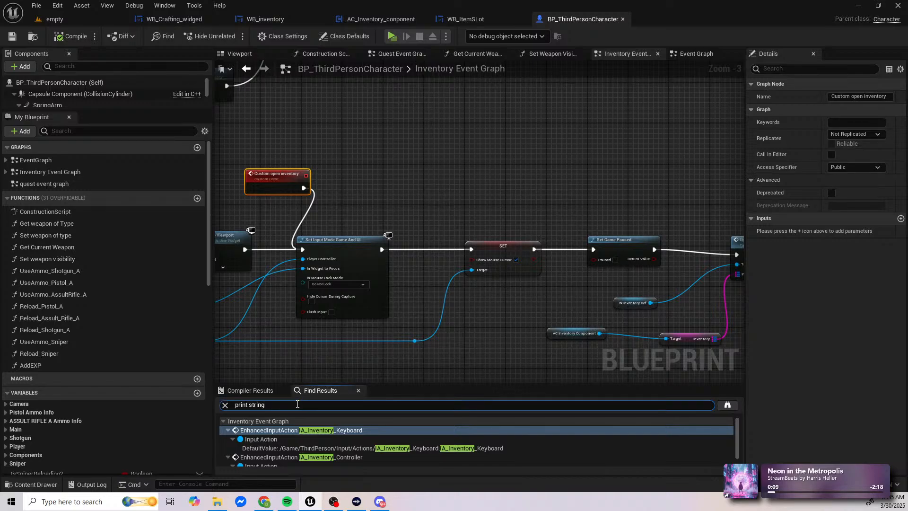
pyautogui.press('Return')
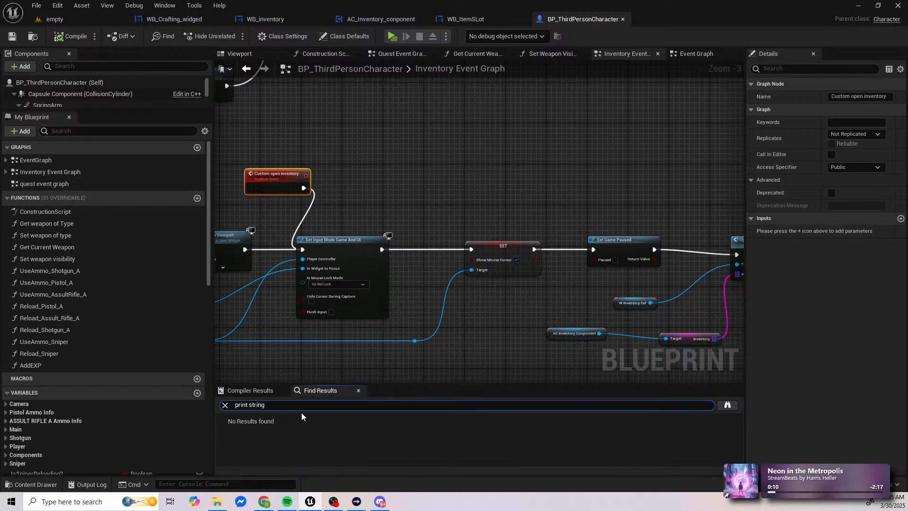
pyautogui.click(226, 405)
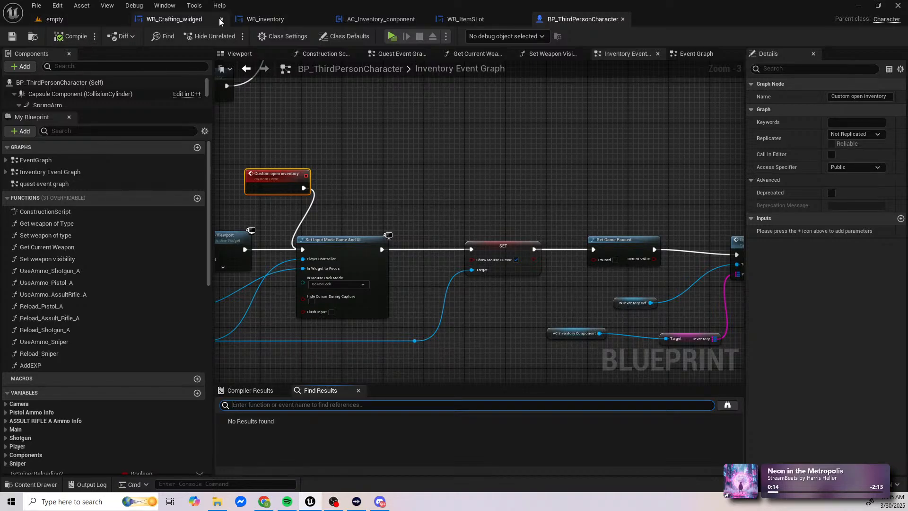
# Step: Return to the empty level, browse to the Inventory_system folder in _Project, and briefly run and stop the level preview
pyautogui.click(54, 19)
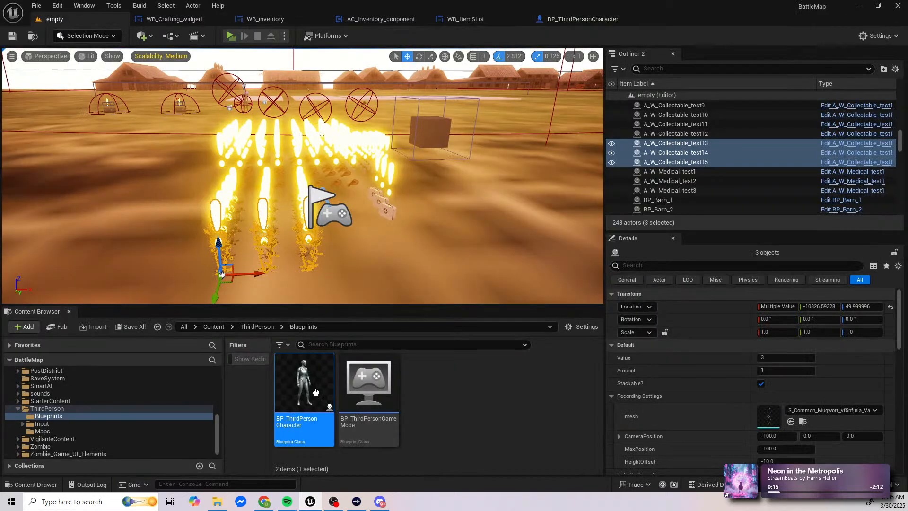
pyautogui.scroll(10, 56, 381)
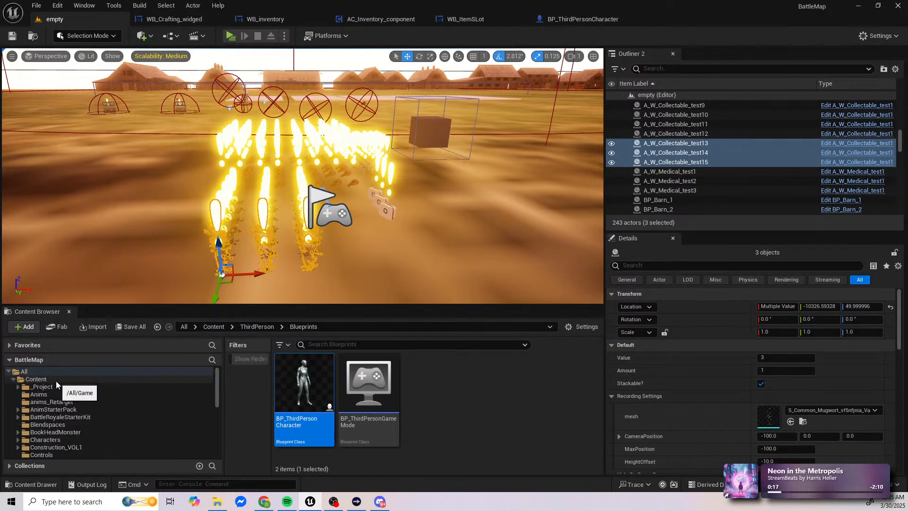
pyautogui.click(212, 385)
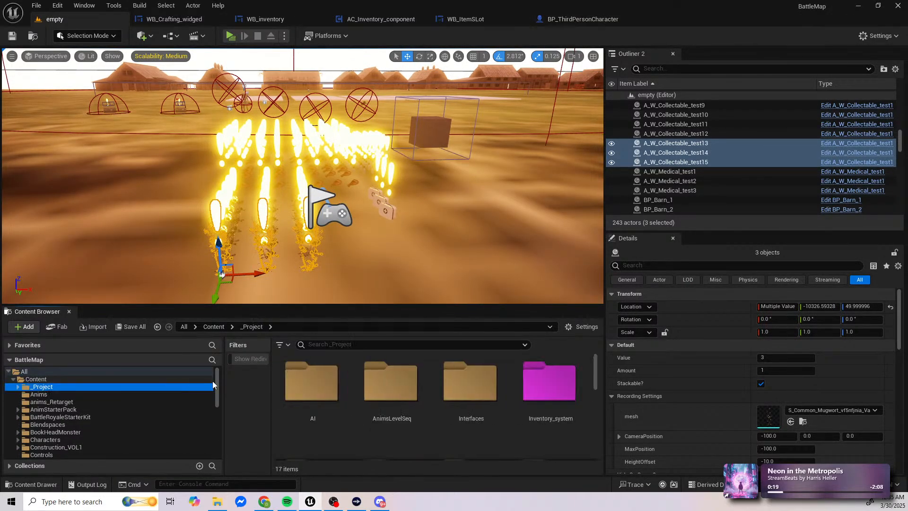
pyautogui.doubleClick(530, 402)
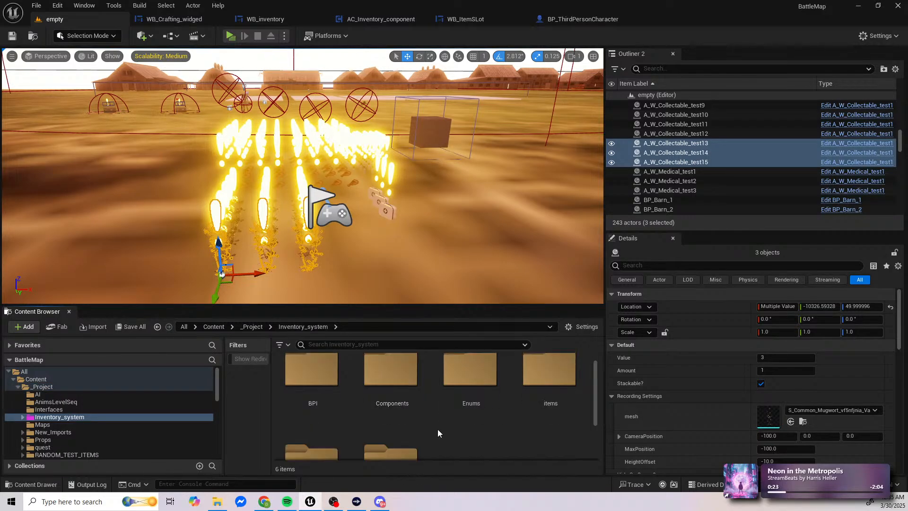
pyautogui.scroll(-2, 438, 429)
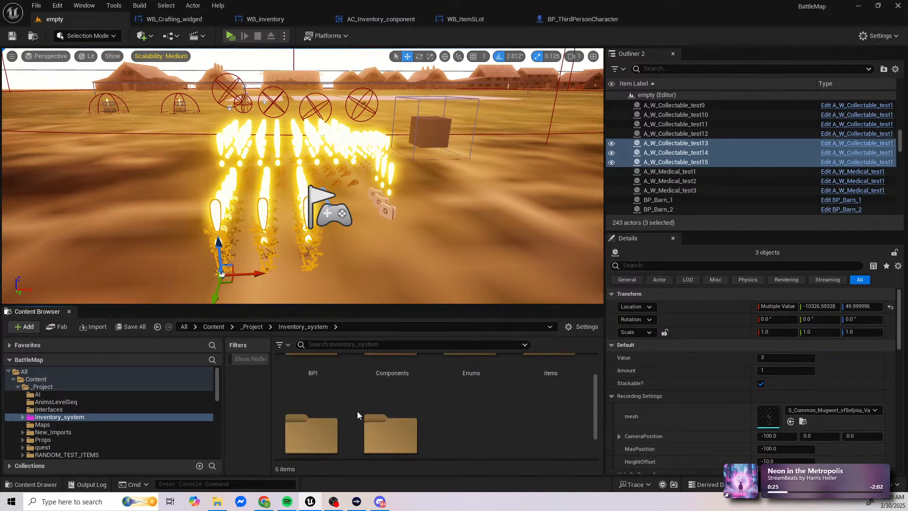
pyautogui.scroll(-2, 355, 410)
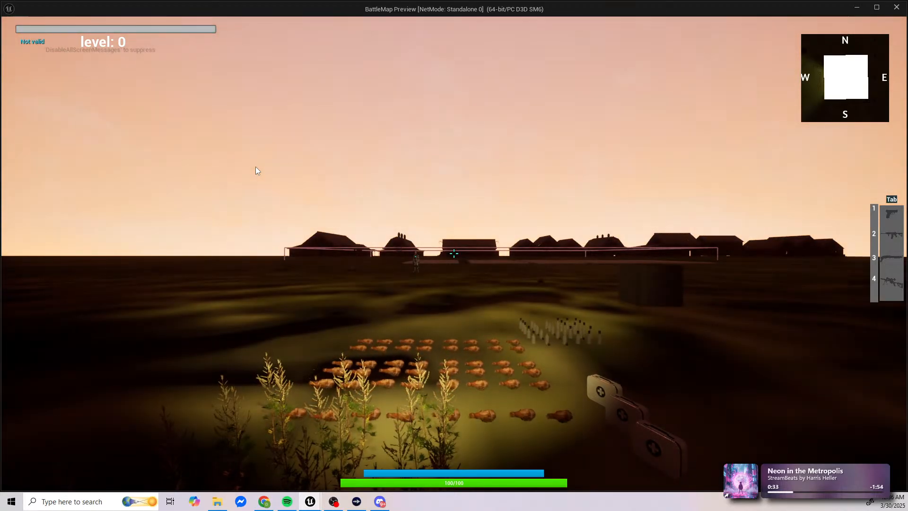
pyautogui.click(255, 166)
pyautogui.press('Escape')
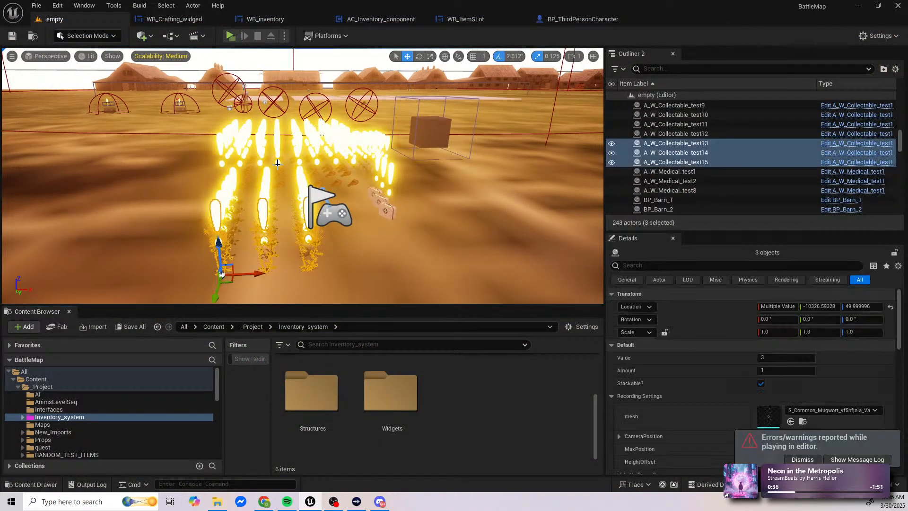
# Step: Look through the nested Widgets folder and its test_widgets subfolder for blueprints still unchecked for debug prints
pyautogui.click(405, 388)
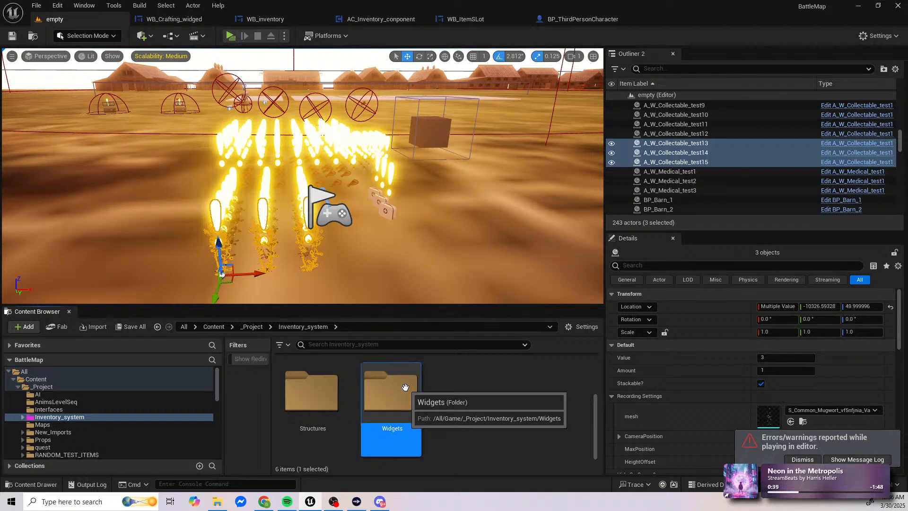
pyautogui.doubleClick(405, 387)
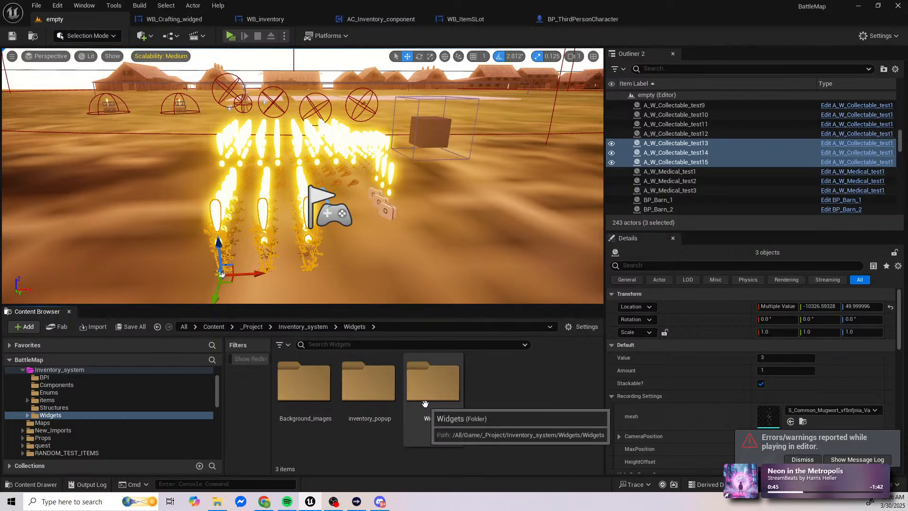
pyautogui.doubleClick(439, 397)
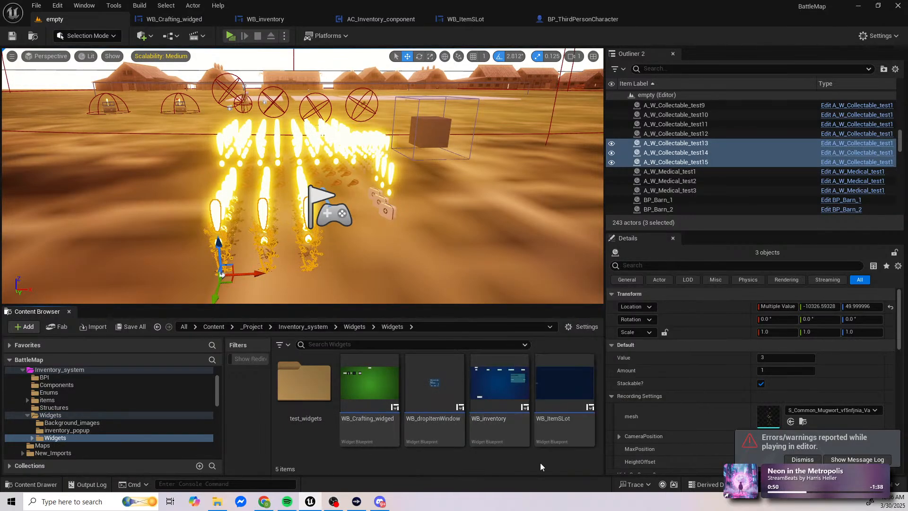
pyautogui.moveTo(556, 441)
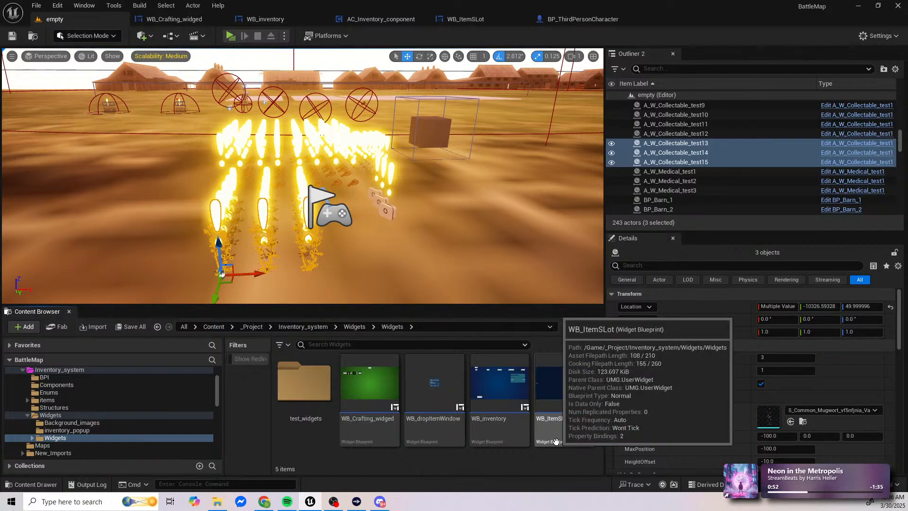
pyautogui.moveTo(372, 436)
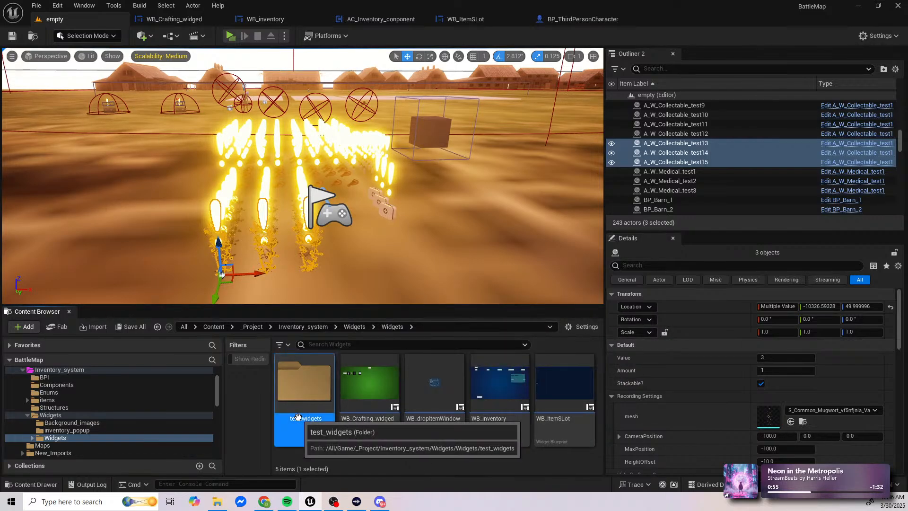
pyautogui.doubleClick(305, 402)
pyautogui.hotkey('alt', 'Left')
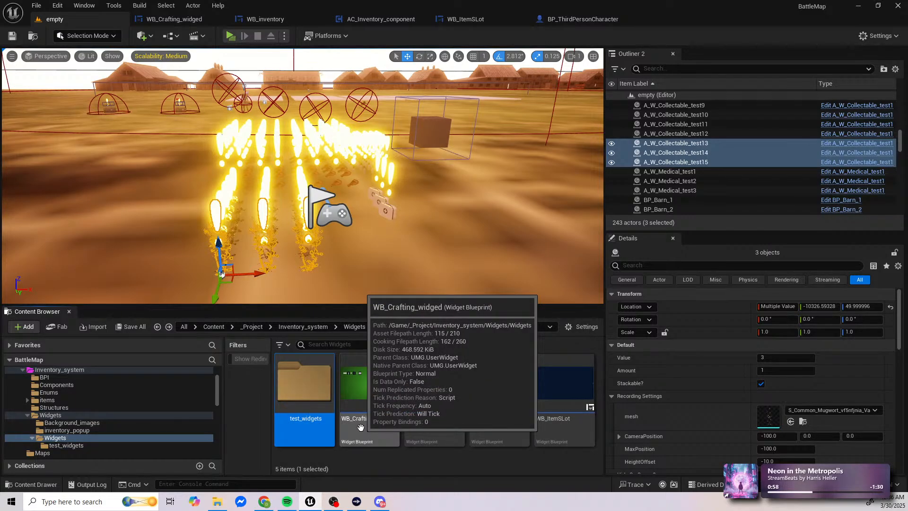
pyautogui.hotkey('alt', 'Left')
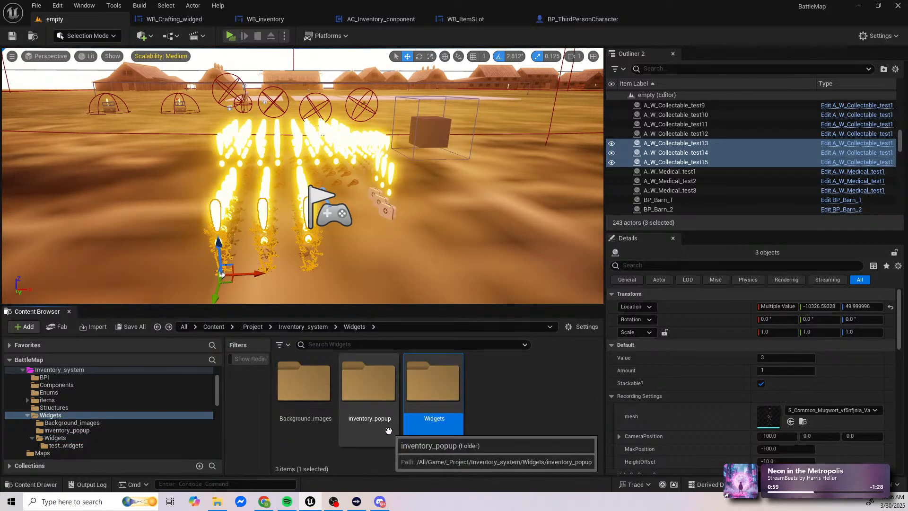
# Step: Check the inventory_popup and Background_images folders and go back to the Inventory_system folder
pyautogui.doubleClick(387, 429)
pyautogui.hotkey('alt', 'Left')
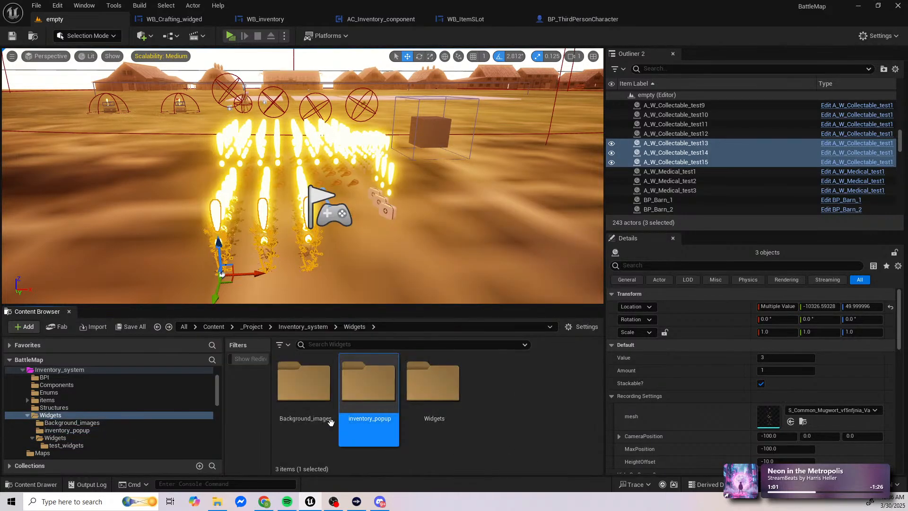
pyautogui.doubleClick(305, 393)
pyautogui.hotkey('alt', 'Left')
pyautogui.hotkey('alt', 'Left')
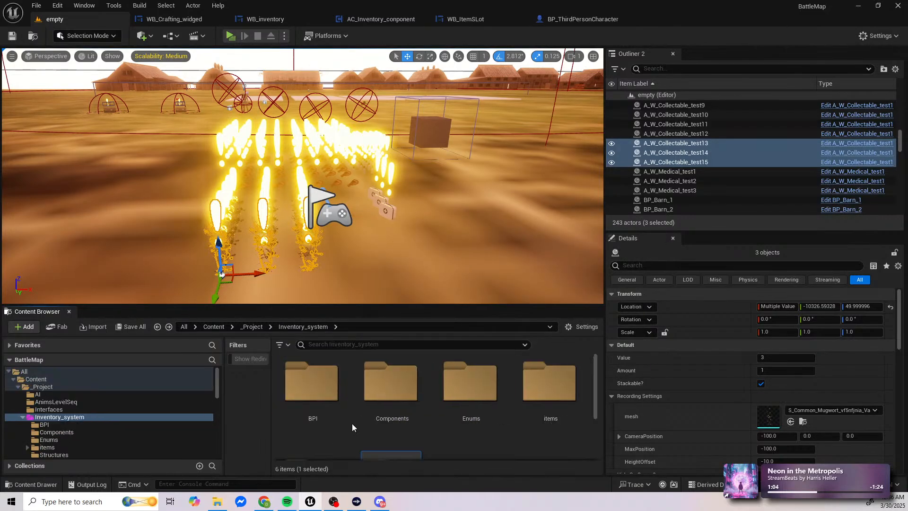
# Step: Check the Structures folder inside Inventory_system and return to its parent folder
pyautogui.scroll(-1, 397, 422)
pyautogui.scroll(-1, 344, 434)
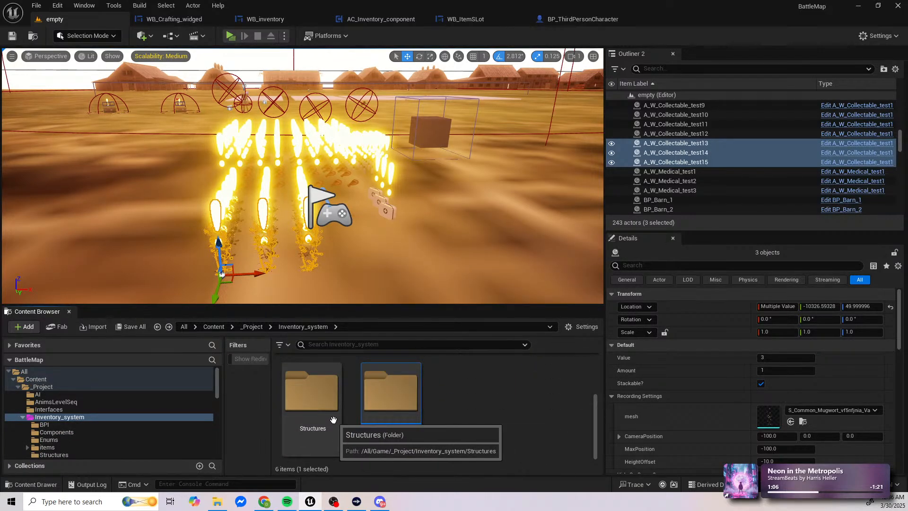
pyautogui.doubleClick(333, 420)
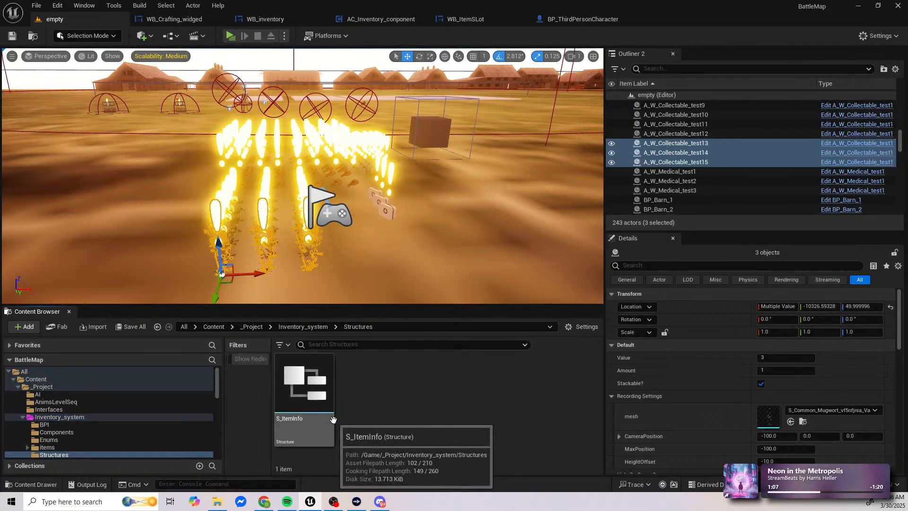
pyautogui.hotkey('alt', 'Left')
# Step: Open Actor_Food_Master from items/Items/Master_Item in the full blueprint editor and examine its Event Graph
pyautogui.doubleClick(566, 406)
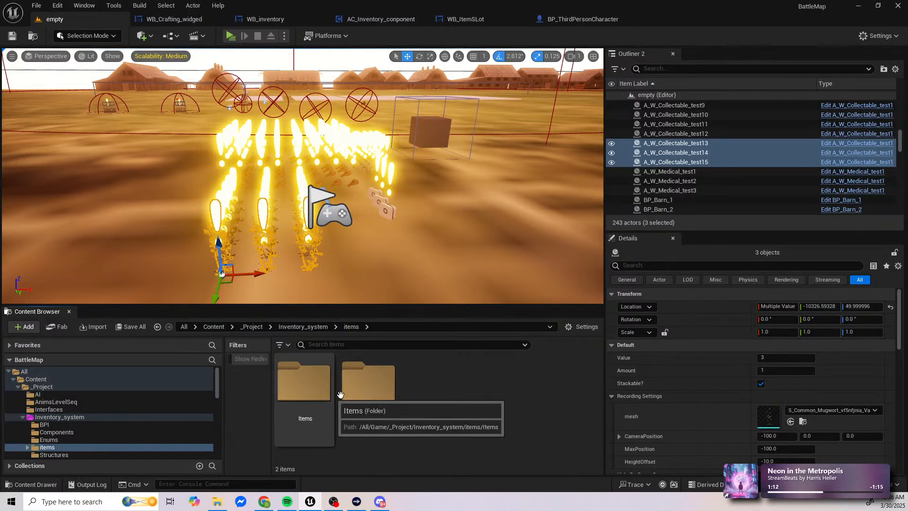
pyautogui.click(325, 390)
pyautogui.doubleClick(325, 391)
pyautogui.doubleClick(305, 384)
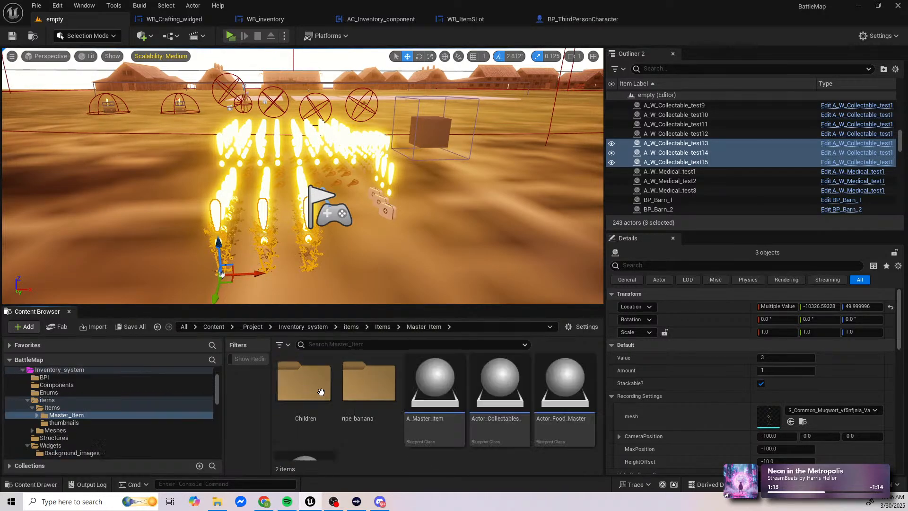
pyautogui.scroll(-2, 525, 434)
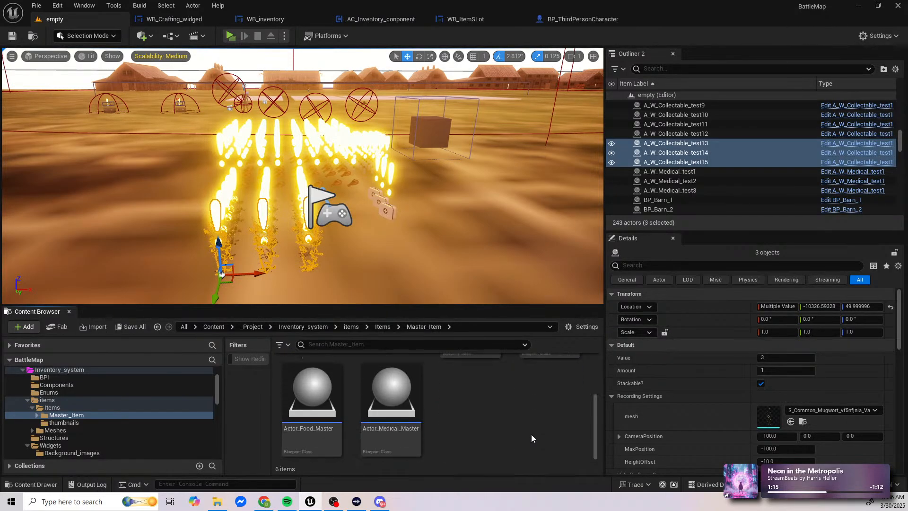
pyautogui.doubleClick(311, 445)
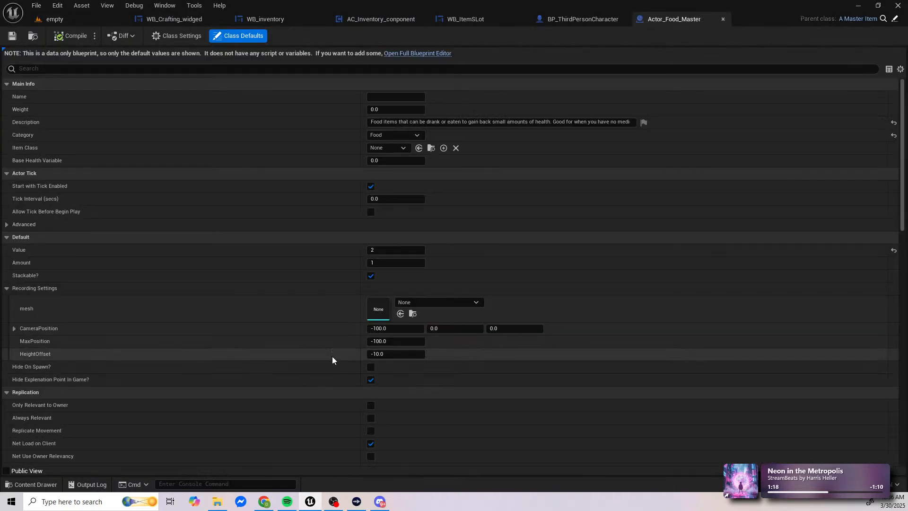
pyautogui.click(411, 55)
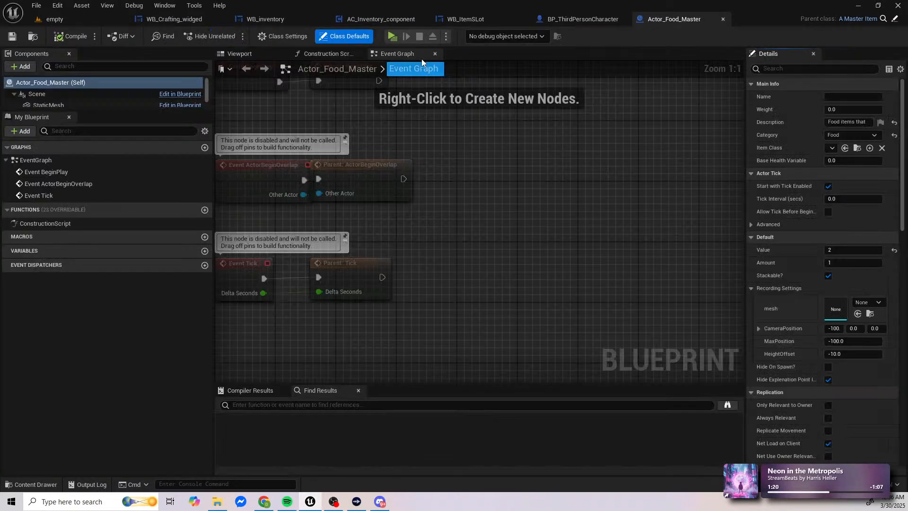
pyautogui.rightClick(517, 190)
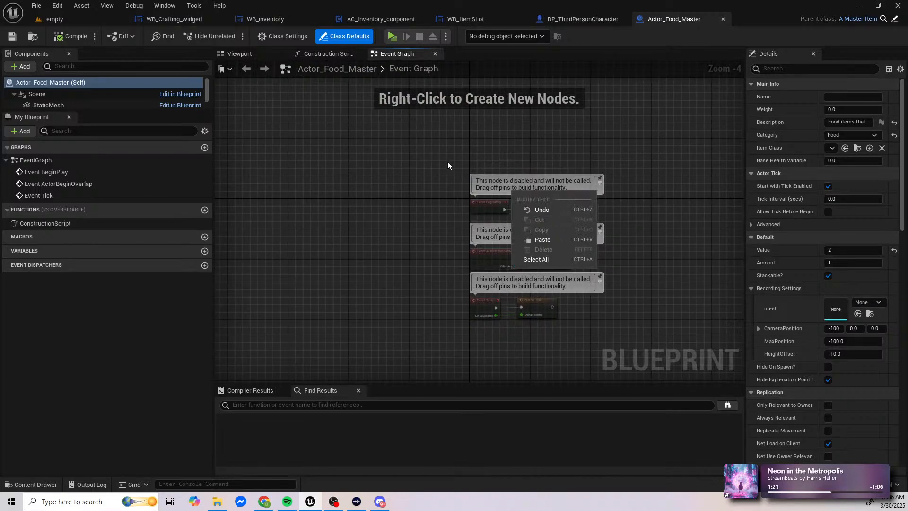
pyautogui.moveTo(448, 163); pyautogui.dragTo(369, 175, button='right')
# Step: Return to the empty level and look through the item blueprints in the Children folder of Master_Item
pyautogui.click(103, 19)
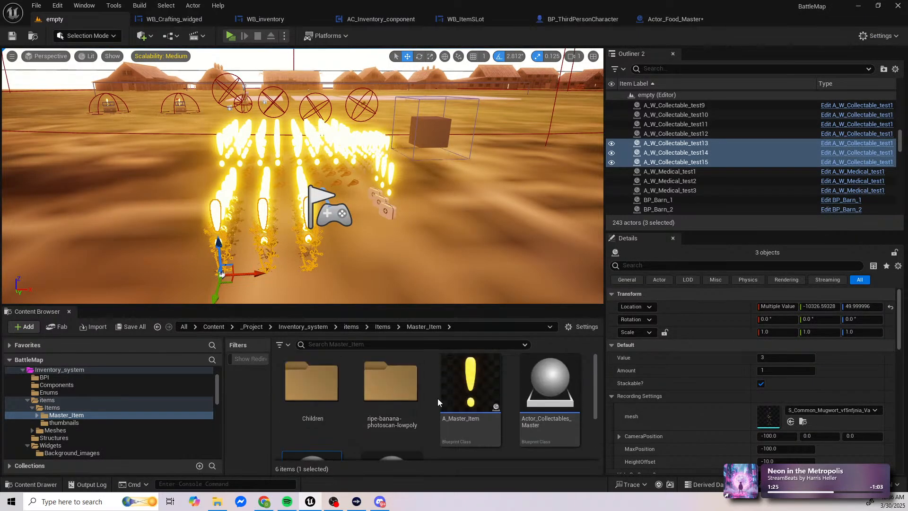
pyautogui.doubleClick(315, 397)
pyautogui.scroll(-5, 350, 398)
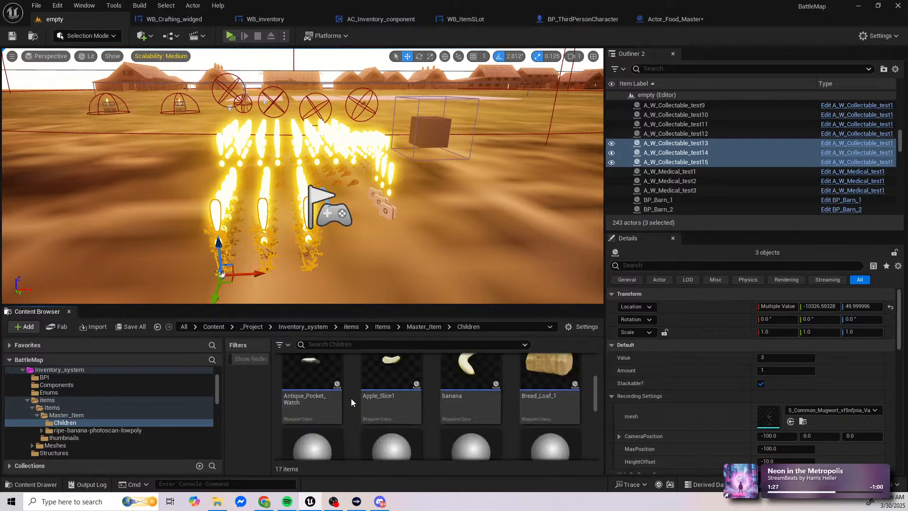
pyautogui.scroll(-2, 356, 399)
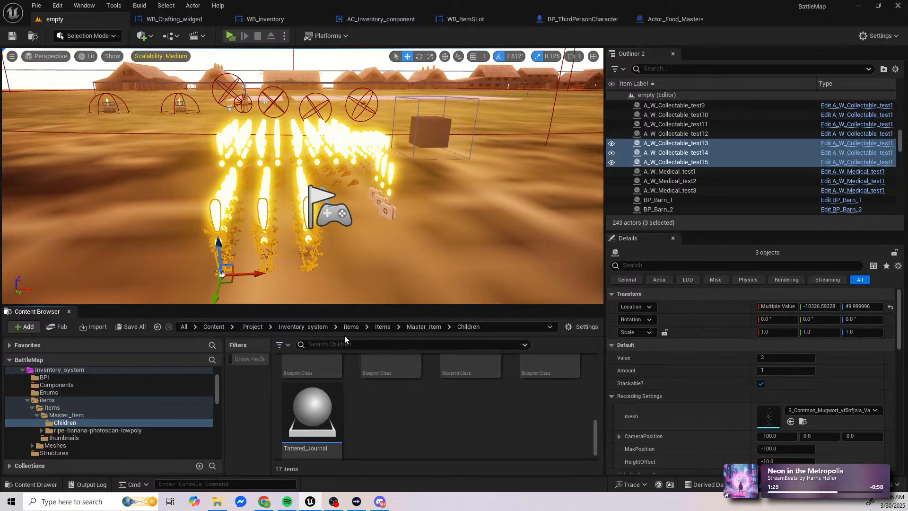
# Step: Go back to the _Project folder, look through its subfolders and open the quest folder
pyautogui.click(252, 327)
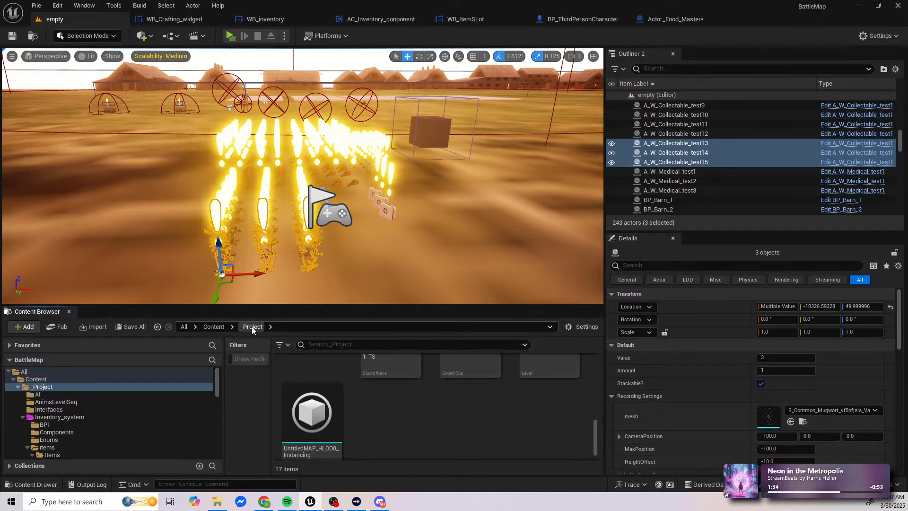
pyautogui.scroll(7, 425, 406)
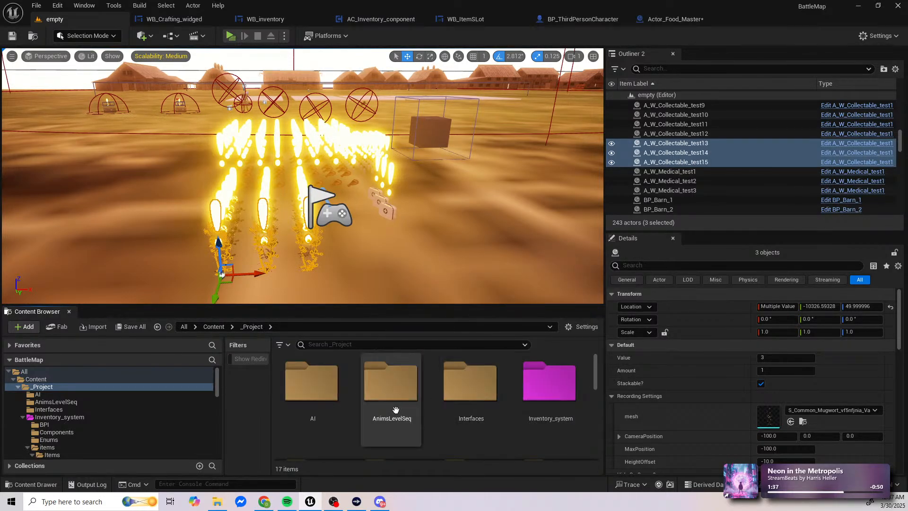
pyautogui.scroll(-2, 326, 413)
pyautogui.scroll(-1, 327, 412)
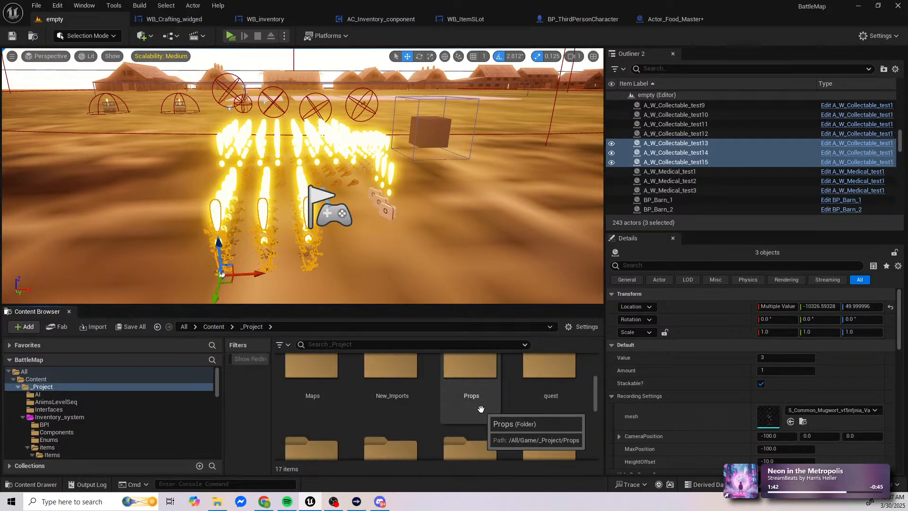
pyautogui.doubleClick(566, 398)
# Step: Look through the quest folder's assets, check its _main subfolder and return to quest
pyautogui.scroll(-1, 442, 423)
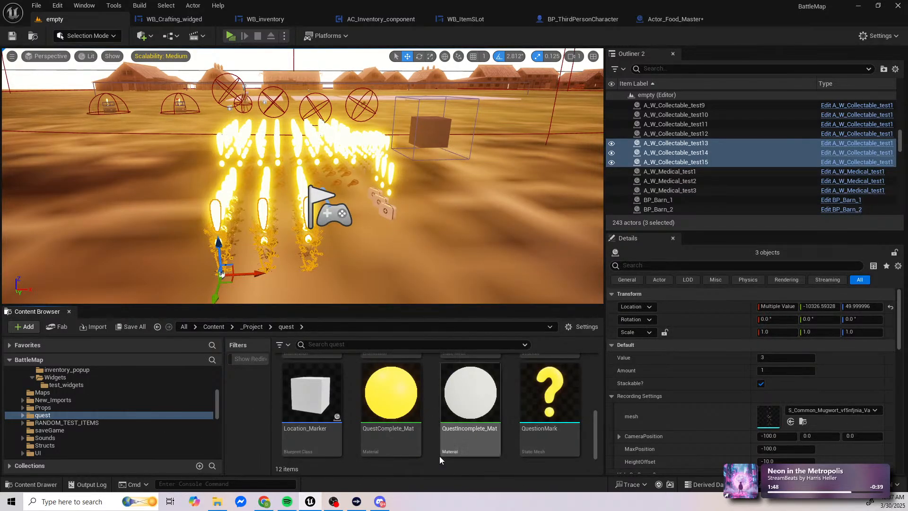
pyautogui.scroll(2, 429, 440)
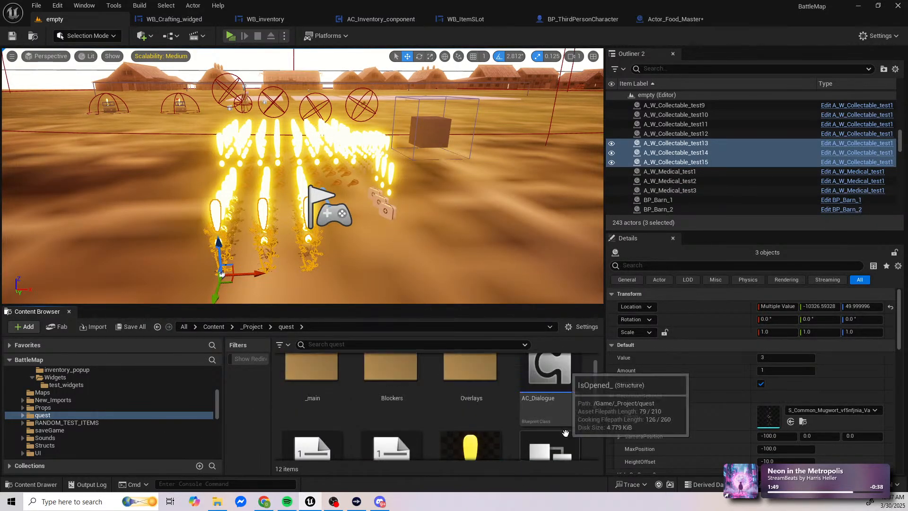
pyautogui.scroll(-2, 565, 429)
pyautogui.scroll(3, 566, 430)
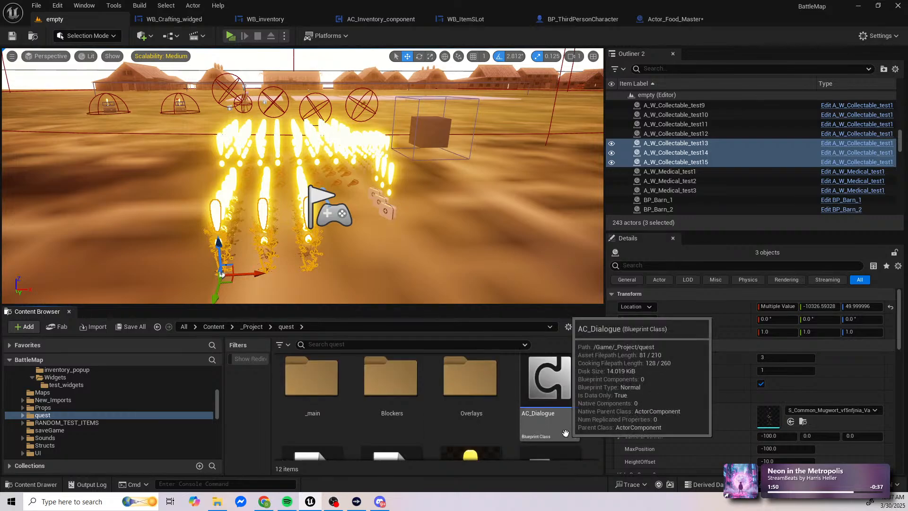
pyautogui.doubleClick(293, 407)
pyautogui.hotkey('alt', 'Left')
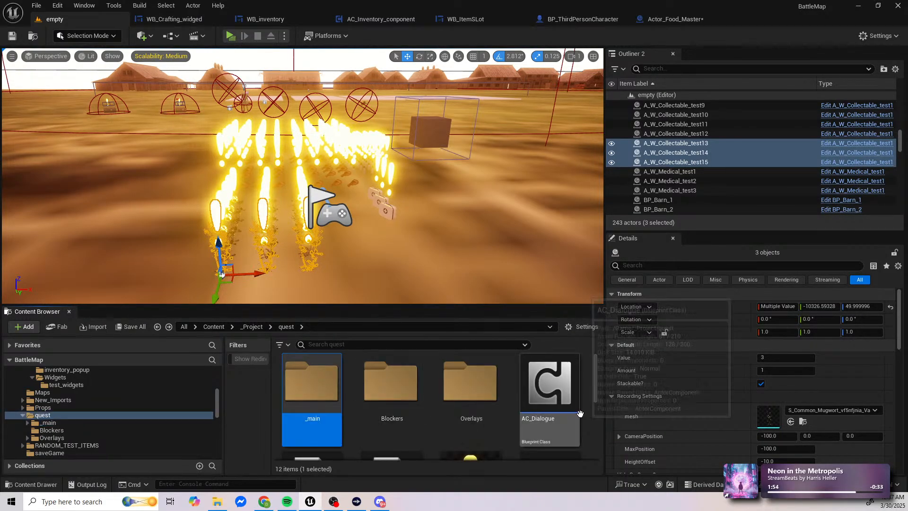
# Step: Open AC_Dialogue from the quest folder in the full blueprint editor, examine its Event Graph, and return to the empty level
pyautogui.doubleClick(577, 430)
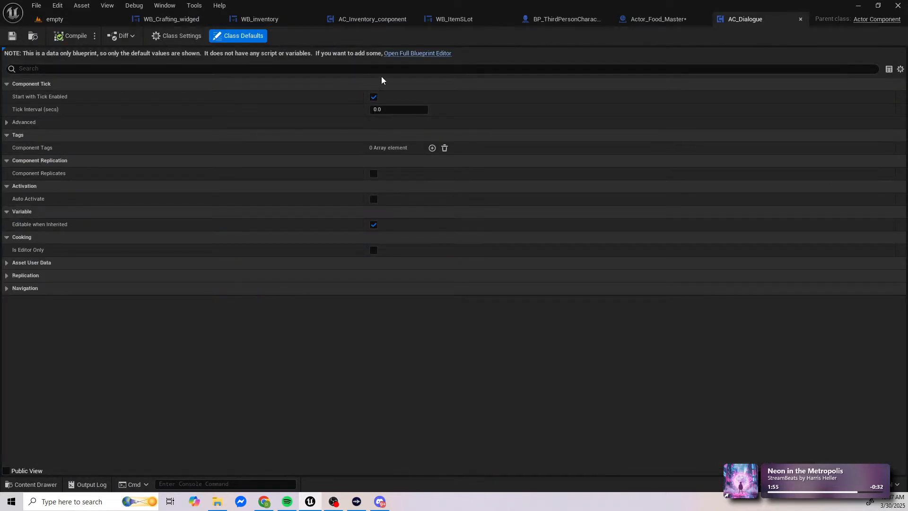
pyautogui.click(414, 53)
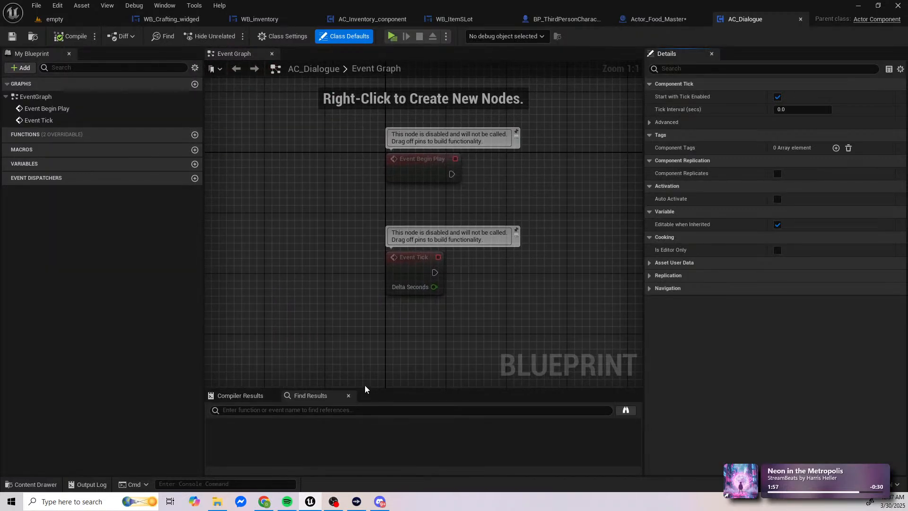
pyautogui.scroll(-12, 370, 316)
pyautogui.moveTo(466, 246); pyautogui.dragTo(430, 84, button='right')
pyautogui.click(801, 19)
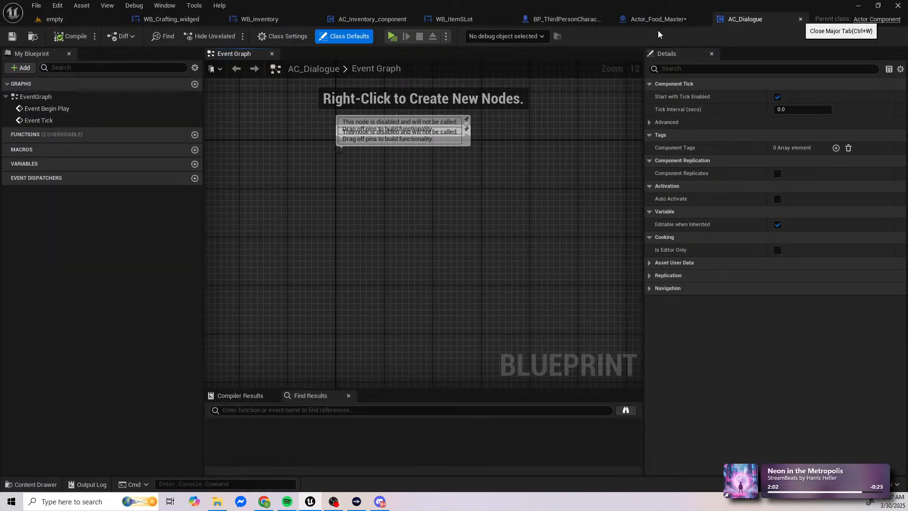
pyautogui.click(54, 19)
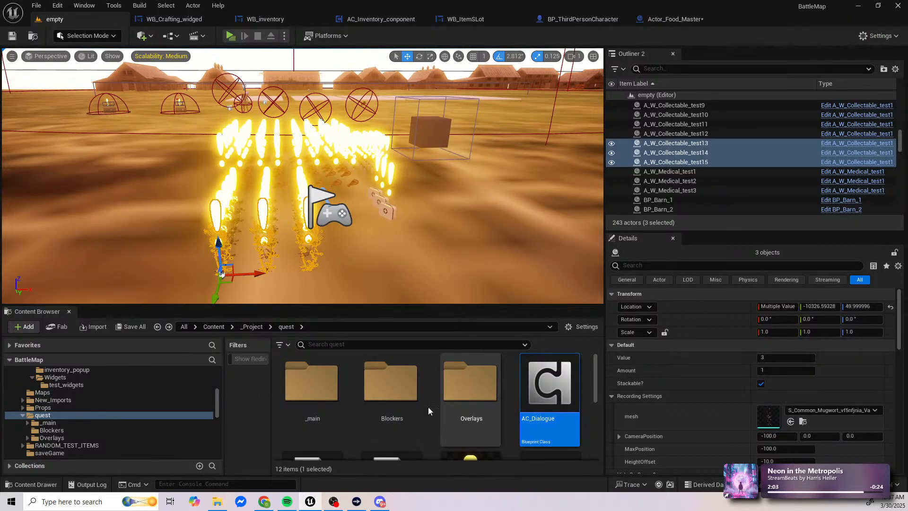
# Step: Open the npc blueprint from quest/_main and search it for "print string", jumping to the first match
pyautogui.click(323, 401)
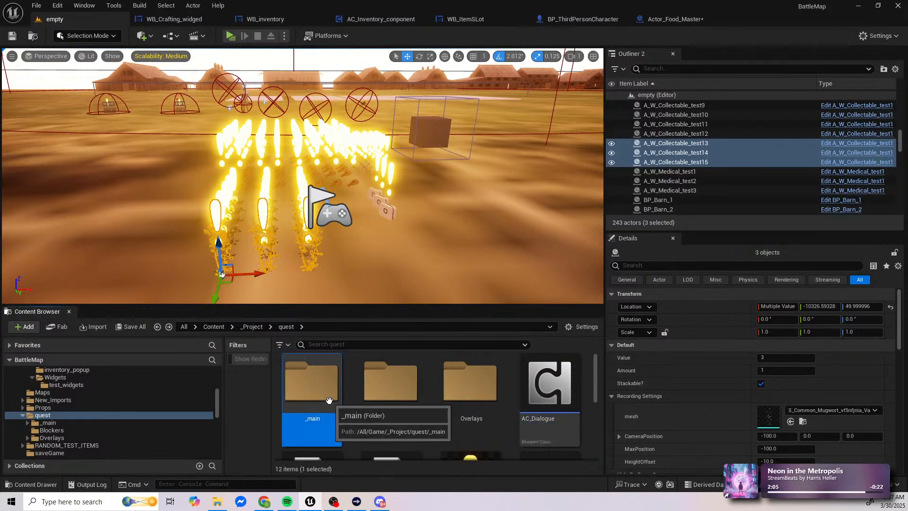
pyautogui.doubleClick(329, 401)
pyautogui.scroll(-3, 495, 412)
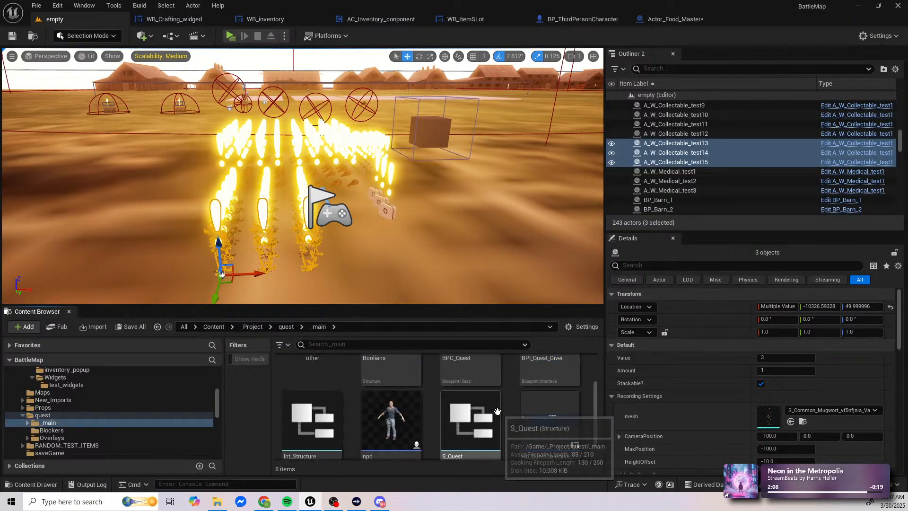
pyautogui.doubleClick(402, 416)
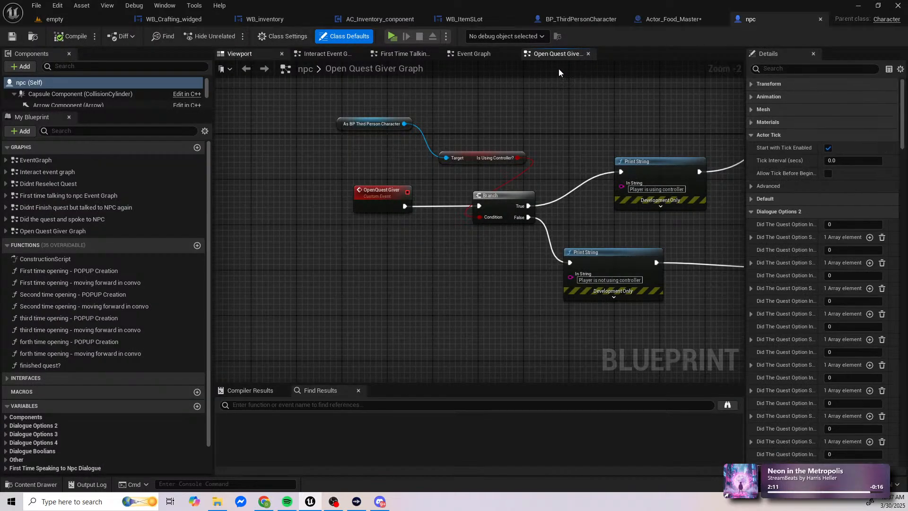
pyautogui.click(473, 53)
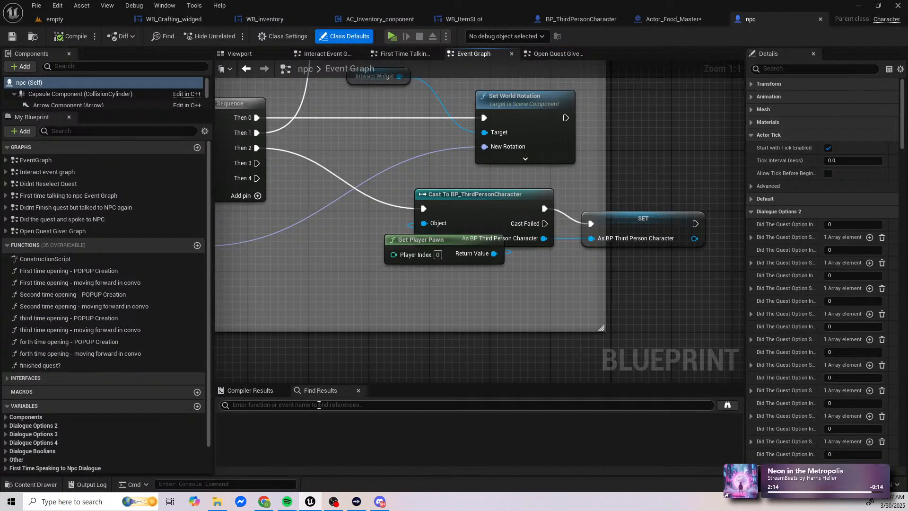
pyautogui.click(319, 405)
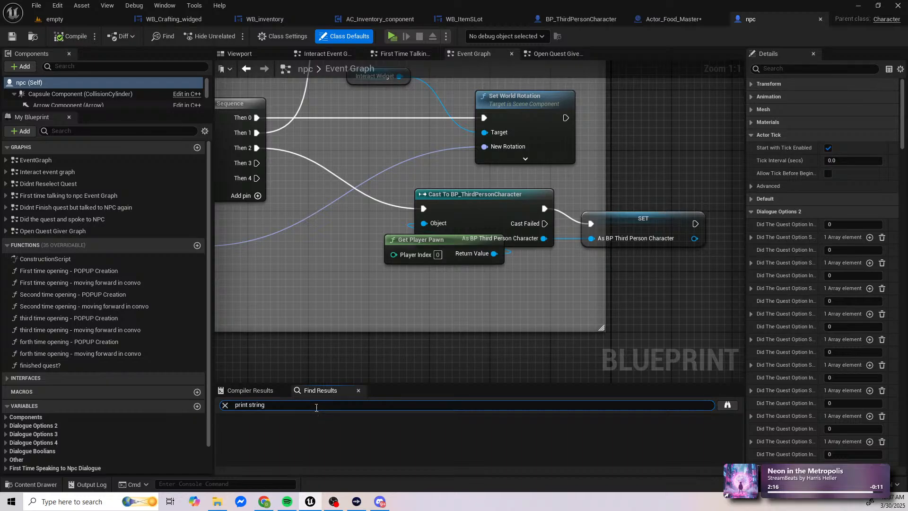
pyautogui.press('Return')
pyautogui.click(255, 430)
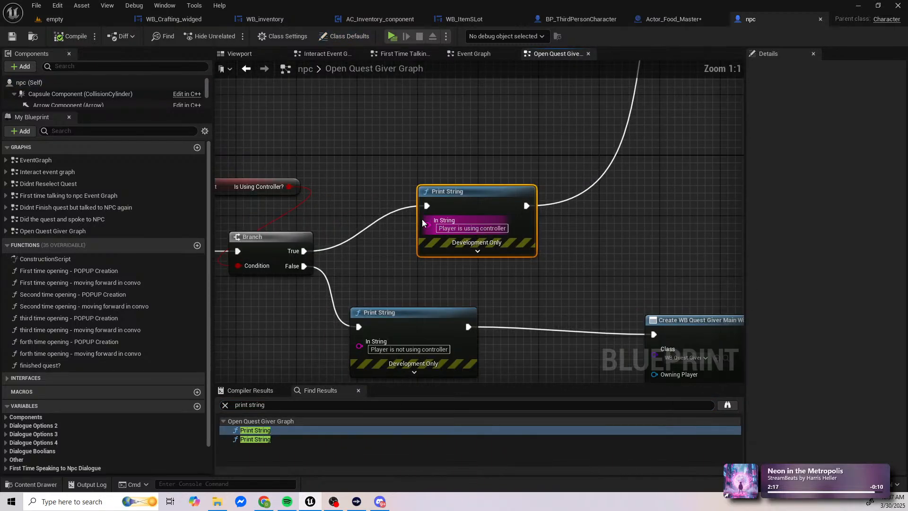
# Step: Wire the Branch's True and False outputs straight to their Create Widget nodes and delete both Print String nodes in Open Quest Giver Graph
pyautogui.scroll(-5, 422, 219)
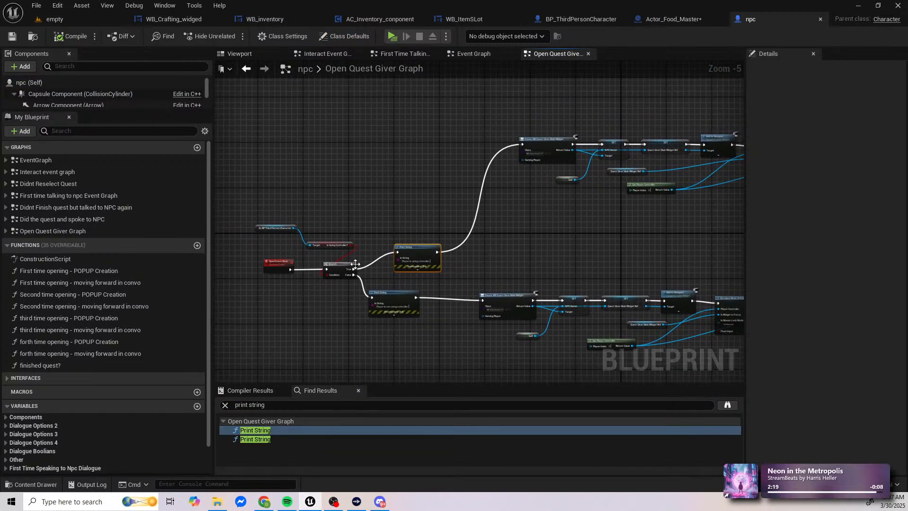
pyautogui.moveTo(354, 269); pyautogui.dragTo(524, 145)
pyautogui.moveTo(353, 275); pyautogui.dragTo(486, 302)
pyautogui.click(390, 304)
pyautogui.press('Delete')
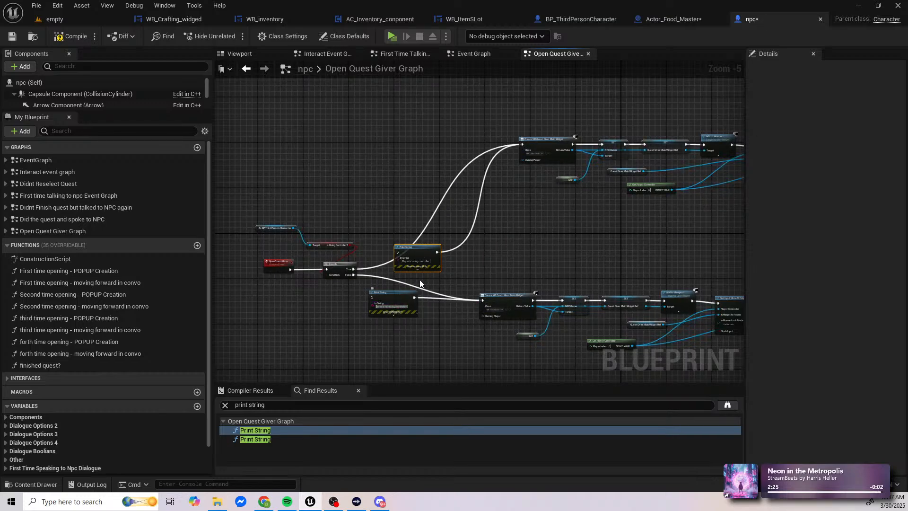
pyautogui.press('Delete')
pyautogui.click(387, 293)
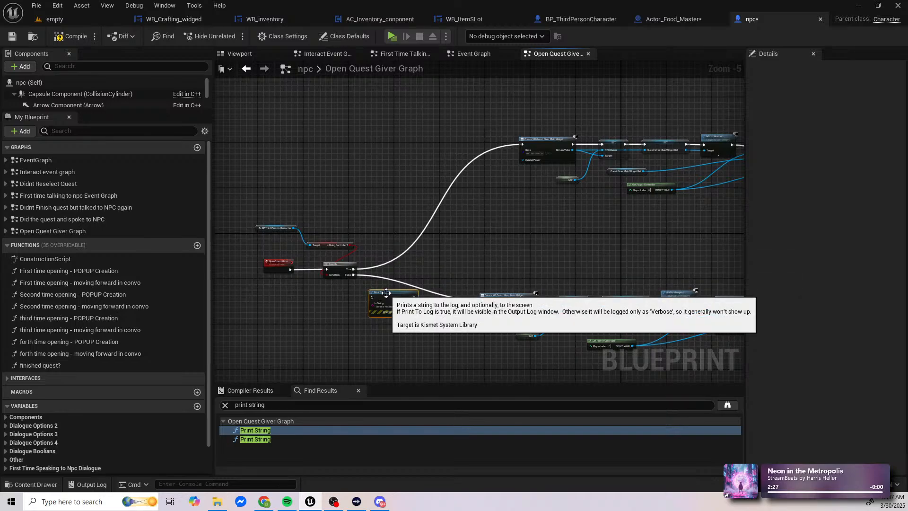
pyautogui.press('Delete')
# Step: Repeat the "print string" search in npc, compile and save the blueprint, and return to the empty level
pyautogui.click(277, 402)
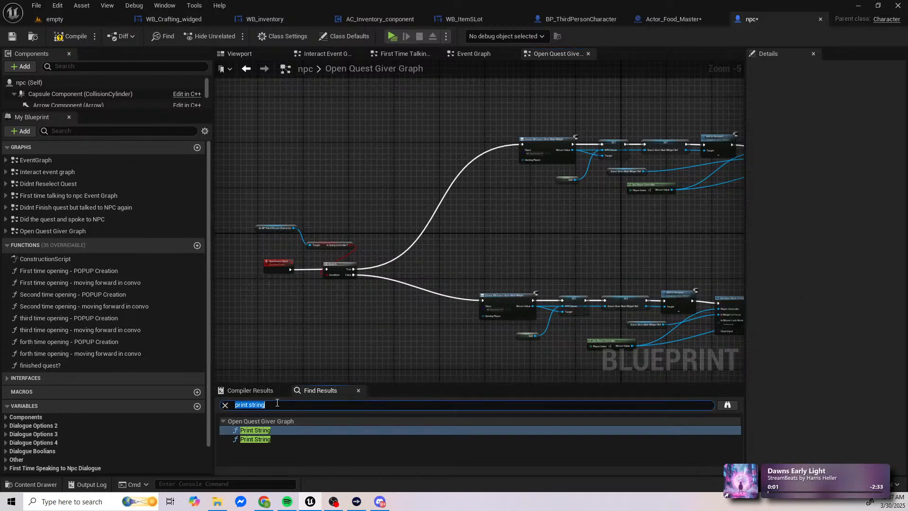
pyautogui.press('Return')
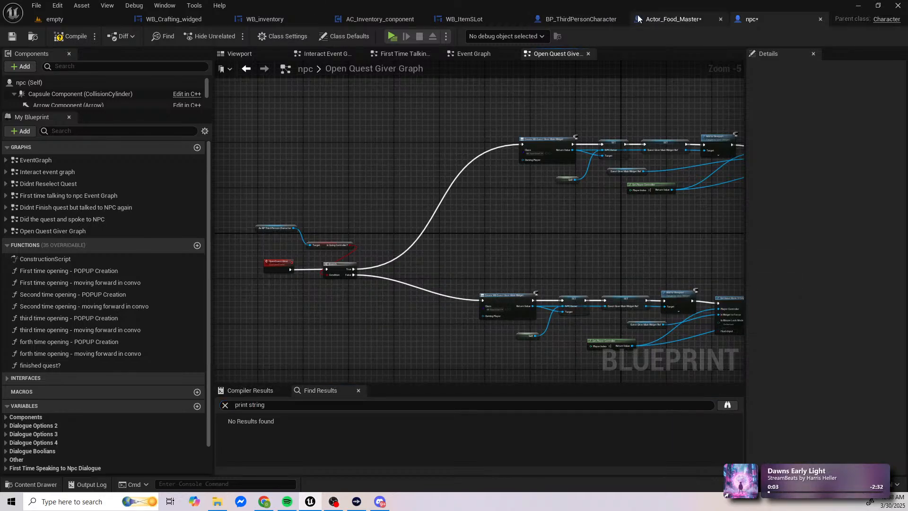
pyautogui.click(71, 37)
pyautogui.hotkey('ctrl', 's')
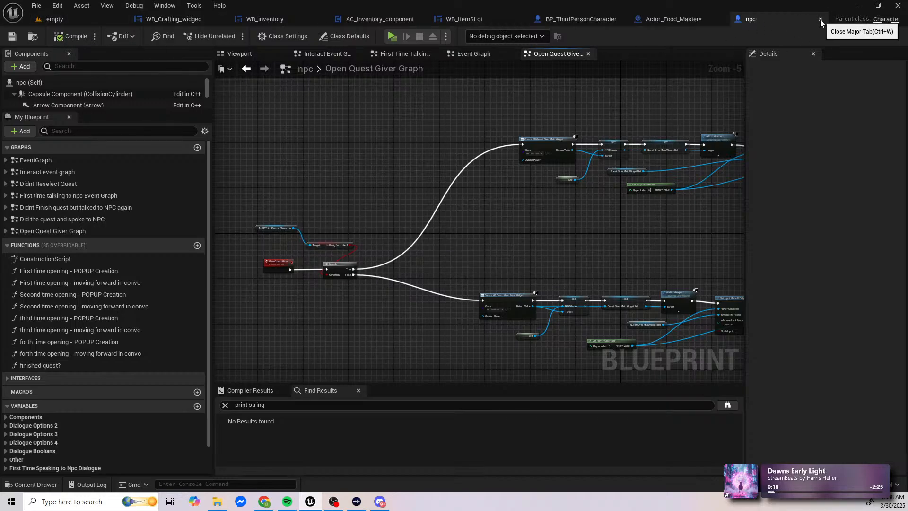
pyautogui.click(820, 19)
pyautogui.click(80, 20)
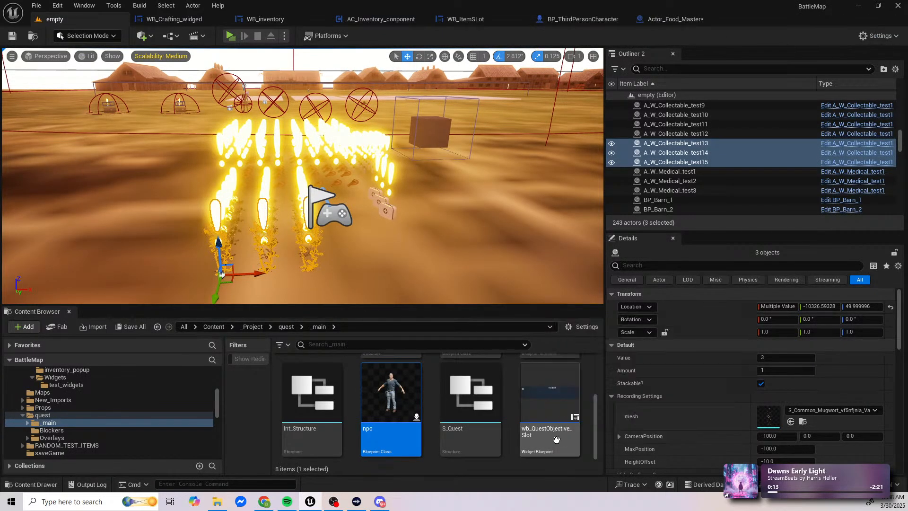
# Step: Look through the _main folder, examine the Event Graph of wb_QuestObjective_Slot, and return to the empty level
pyautogui.scroll(2, 553, 442)
pyautogui.scroll(2, 554, 442)
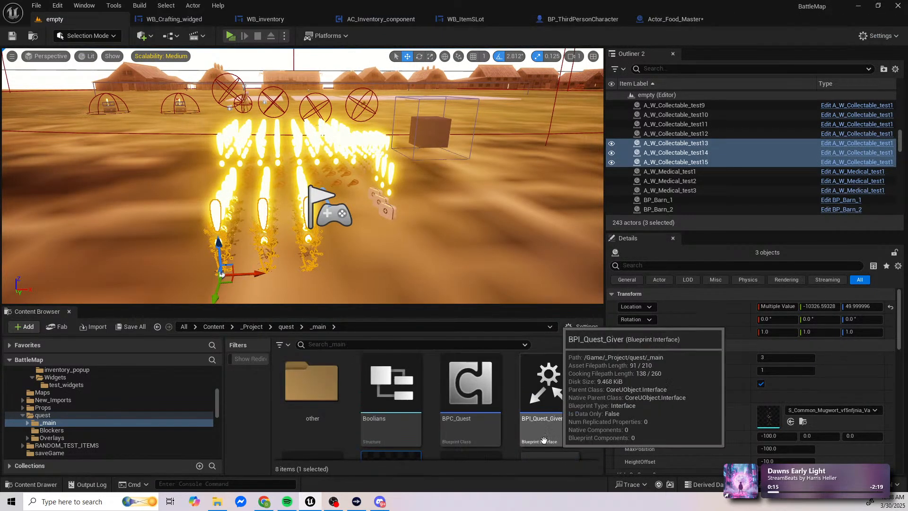
pyautogui.scroll(-1, 320, 416)
pyautogui.scroll(-1, 515, 440)
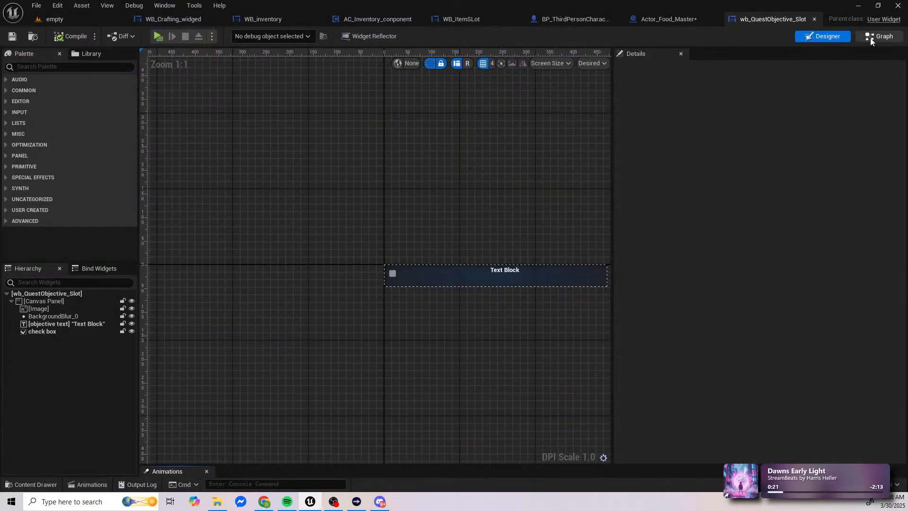
pyautogui.click(872, 38)
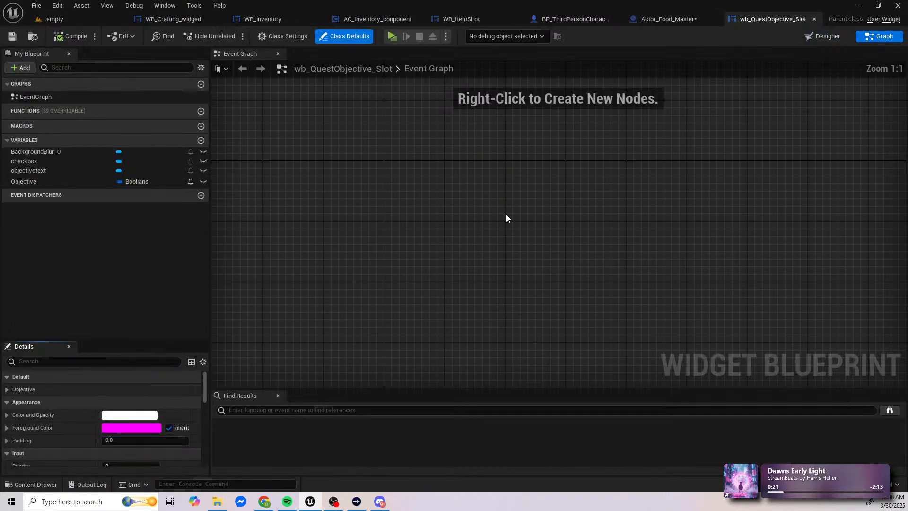
pyautogui.scroll(-12, 507, 215)
pyautogui.moveTo(531, 215); pyautogui.dragTo(526, 105, button='right')
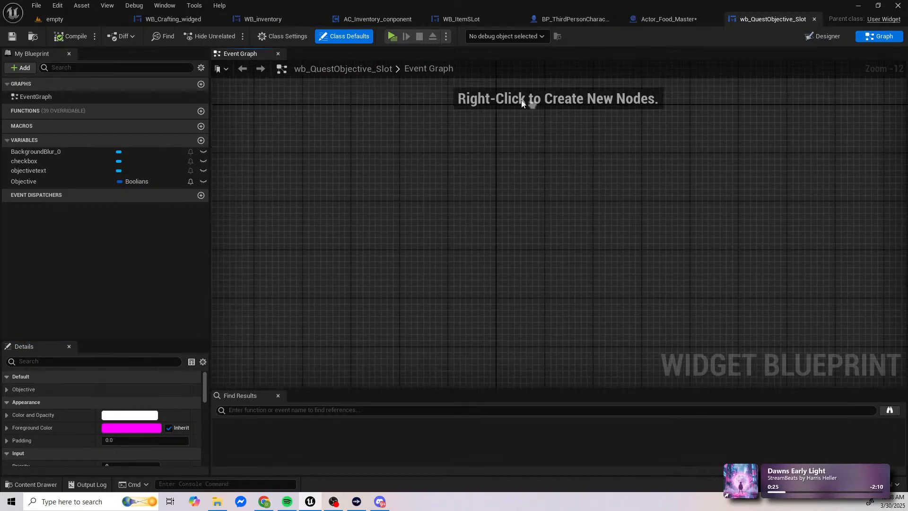
pyautogui.click(814, 20)
pyautogui.click(85, 20)
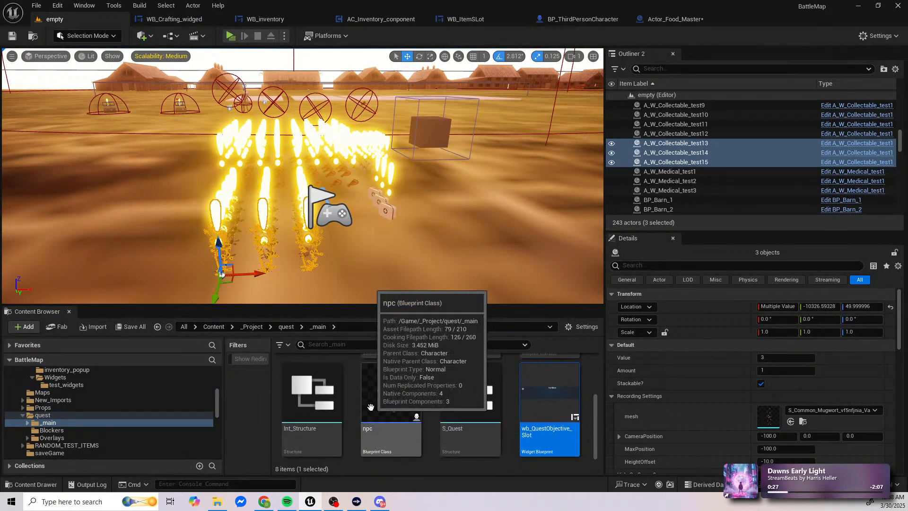
# Step: Open BPC_Quest from the _main folder and delete the "Not valid" Print String node from its Event Graph
pyautogui.scroll(2, 374, 406)
pyautogui.moveTo(454, 432)
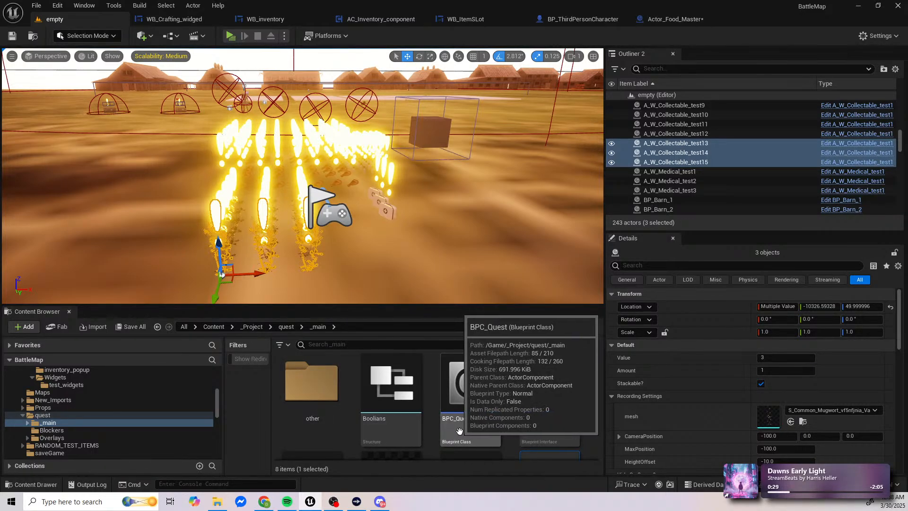
pyautogui.doubleClick(470, 430)
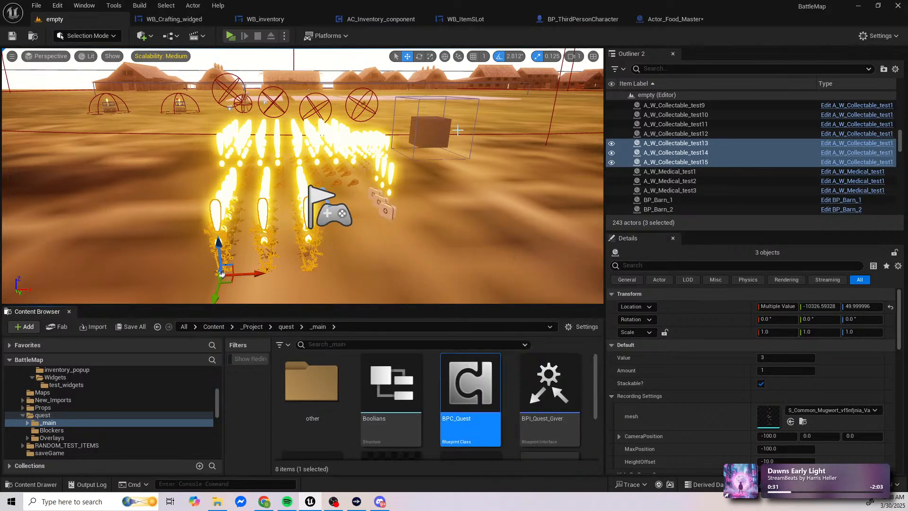
pyautogui.scroll(-3, 559, 219)
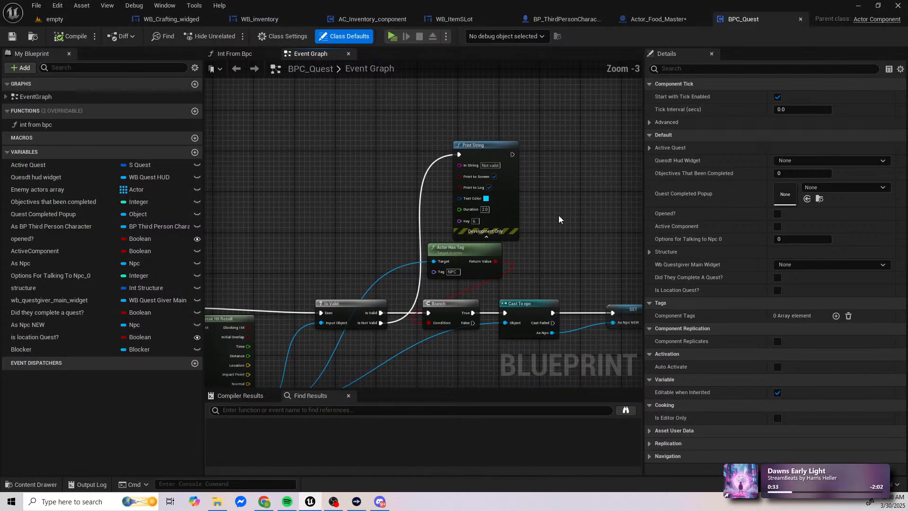
pyautogui.click(496, 151)
pyautogui.press('Delete')
# Step: Search BPC_Quest for "print string", compile and save the blueprint, and return to the empty level
pyautogui.moveTo(562, 242); pyautogui.dragTo(411, 176, button='right')
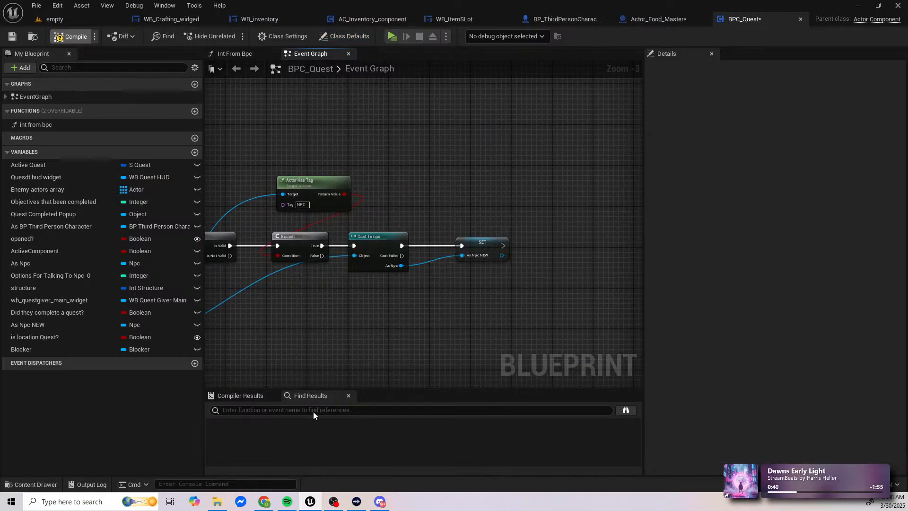
pyautogui.hotkey('ctrl', 's')
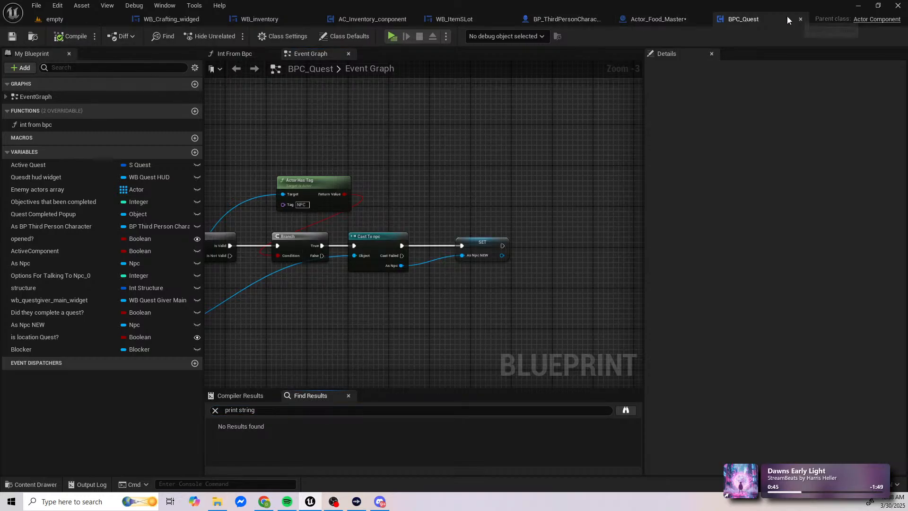
pyautogui.click(801, 19)
pyautogui.click(77, 19)
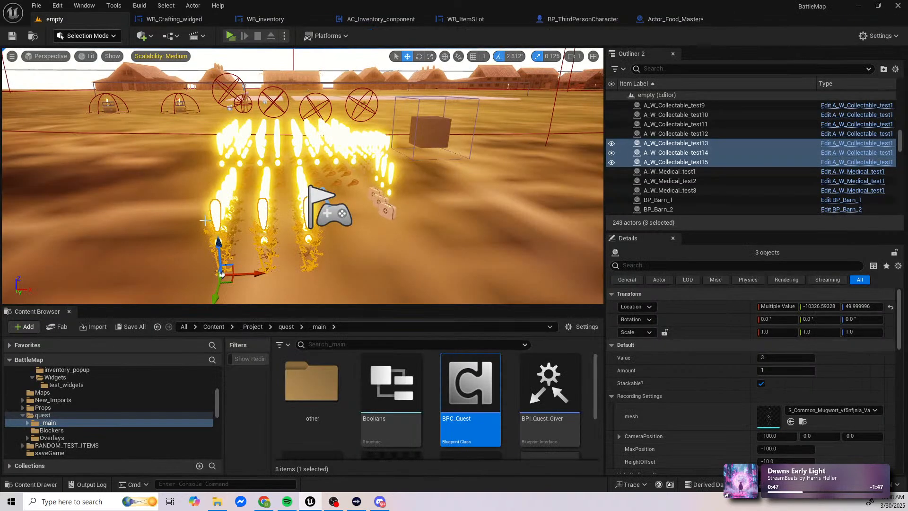
# Step: Check the QuestInfo structure in the _main/other folder and go back to the empty level's _Project folder
pyautogui.doubleClick(312, 385)
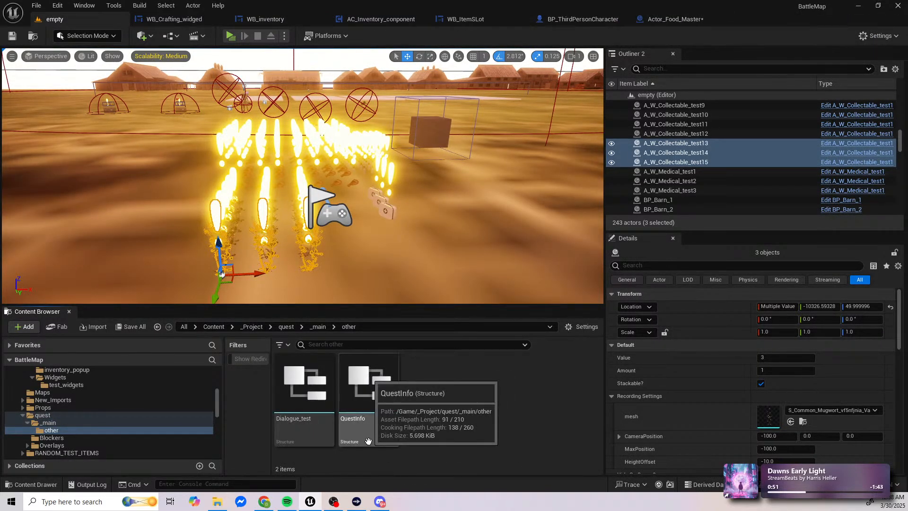
pyautogui.doubleClick(369, 440)
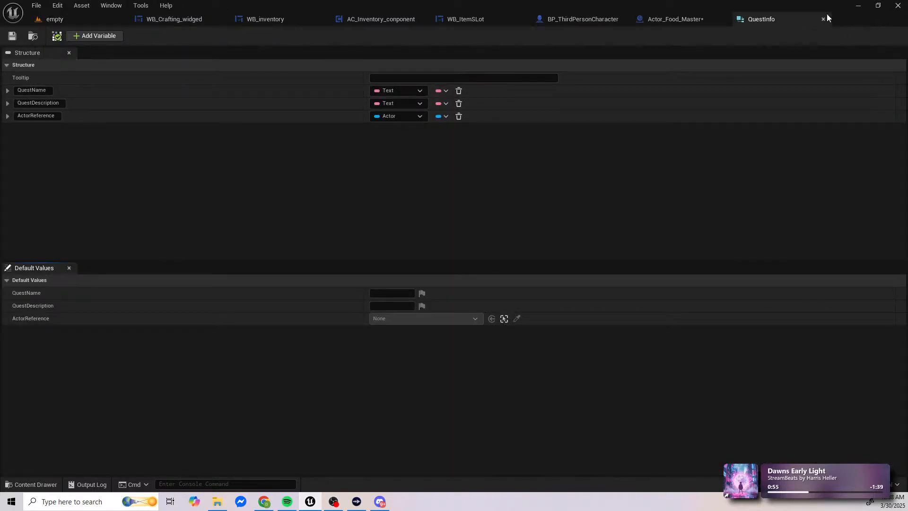
pyautogui.click(823, 22)
pyautogui.click(81, 18)
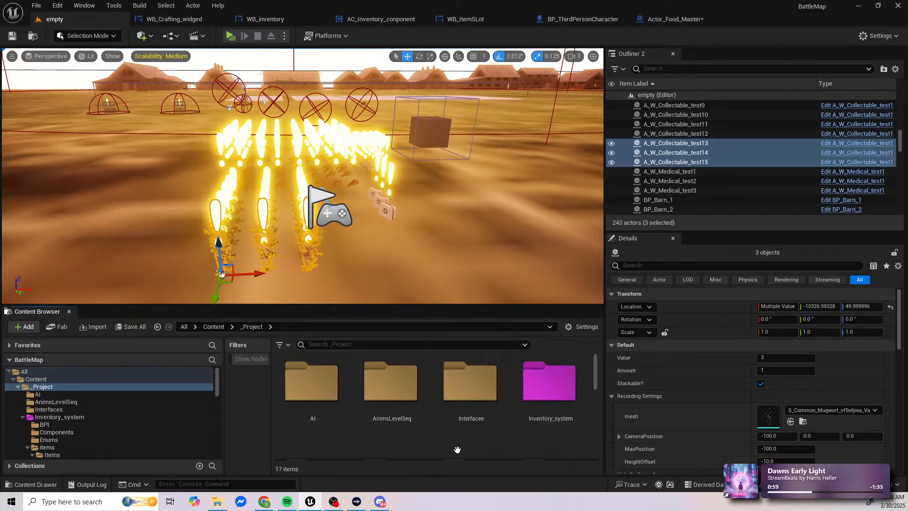
# Step: Open the RANDOM_TEST_ITEMS folder in _Project and look through its assets for blueprints
pyautogui.scroll(-3, 456, 445)
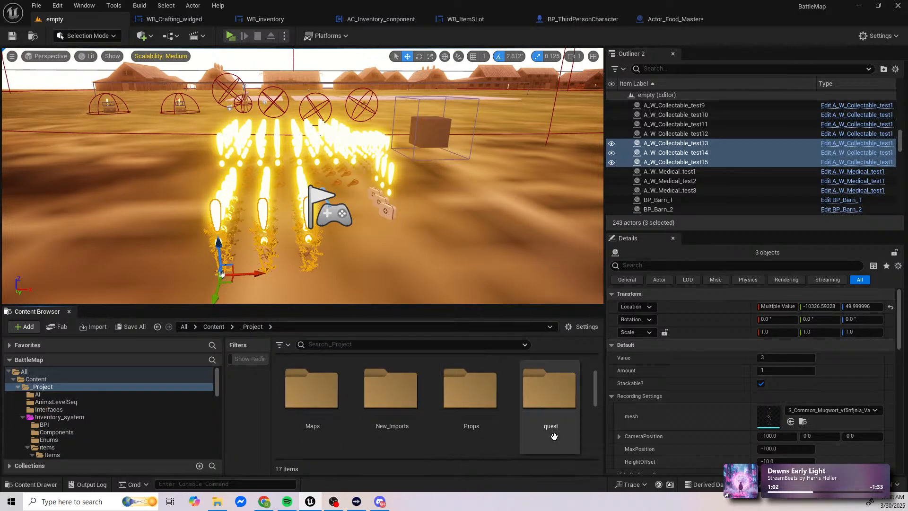
pyautogui.scroll(-3, 552, 436)
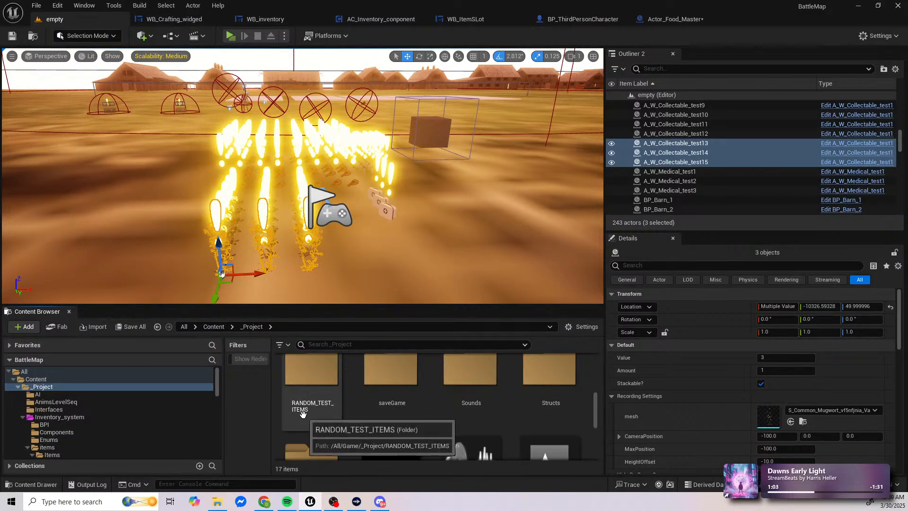
pyautogui.doubleClick(312, 383)
pyautogui.scroll(-3, 518, 433)
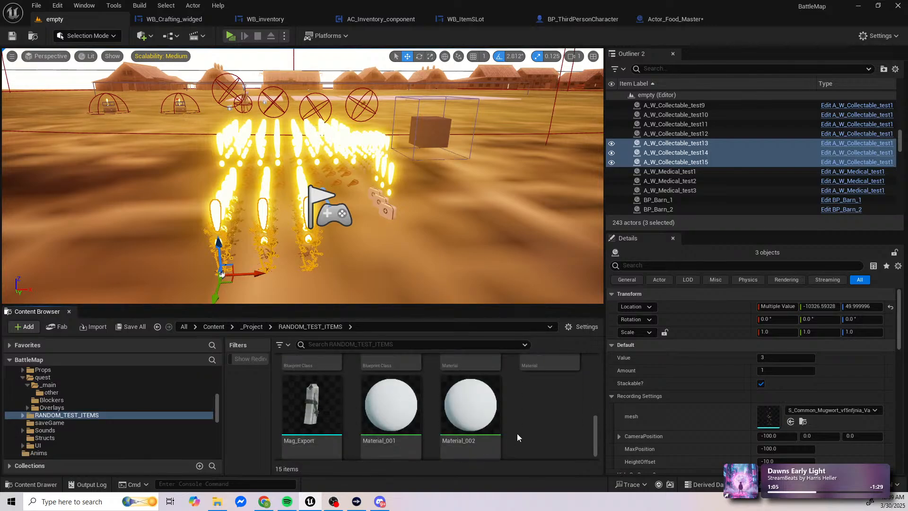
pyautogui.scroll(4, 517, 433)
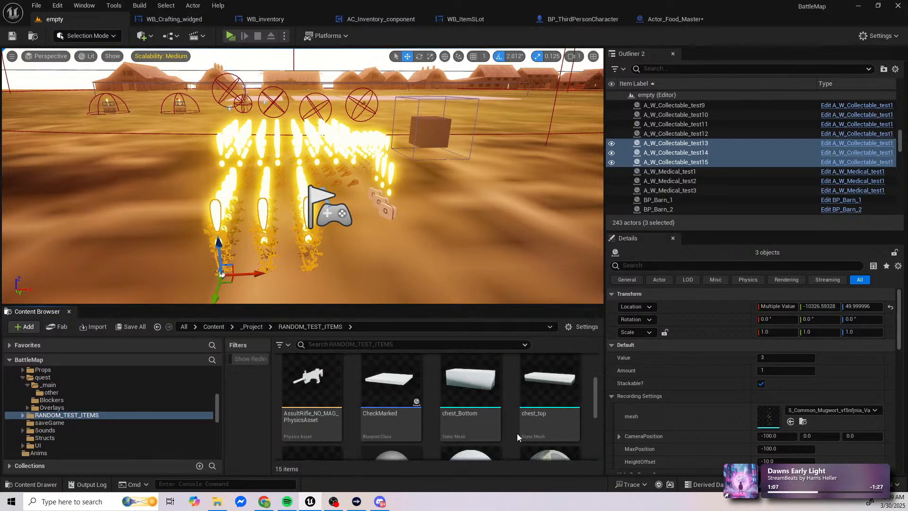
# Step: Open Chest_Parent from the Chest/Chest_Main_BP folder, search it for "print string", close it, and return to the empty level
pyautogui.scroll(1, 517, 433)
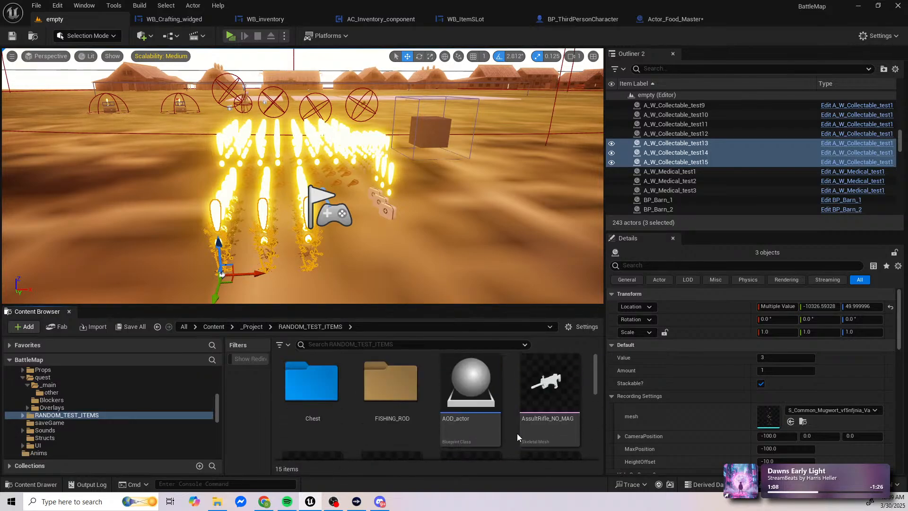
pyautogui.doubleClick(319, 422)
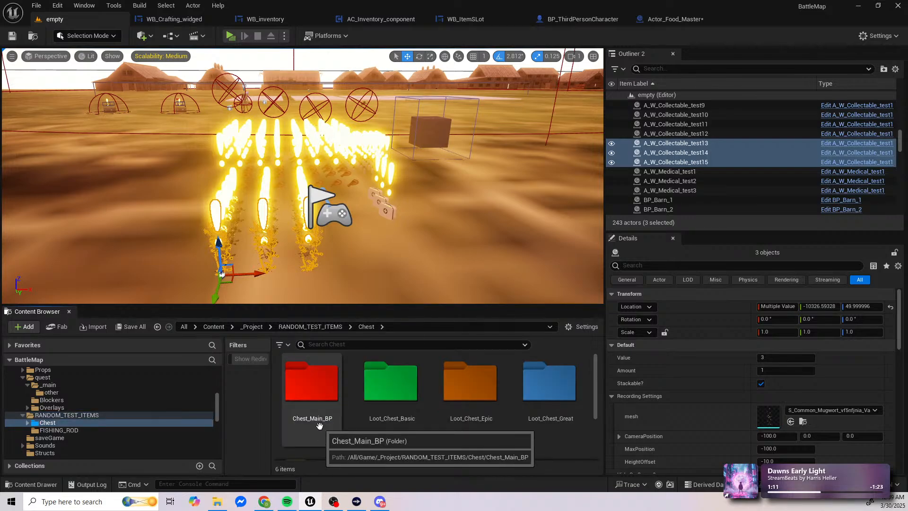
pyautogui.doubleClick(320, 425)
pyautogui.doubleClick(303, 385)
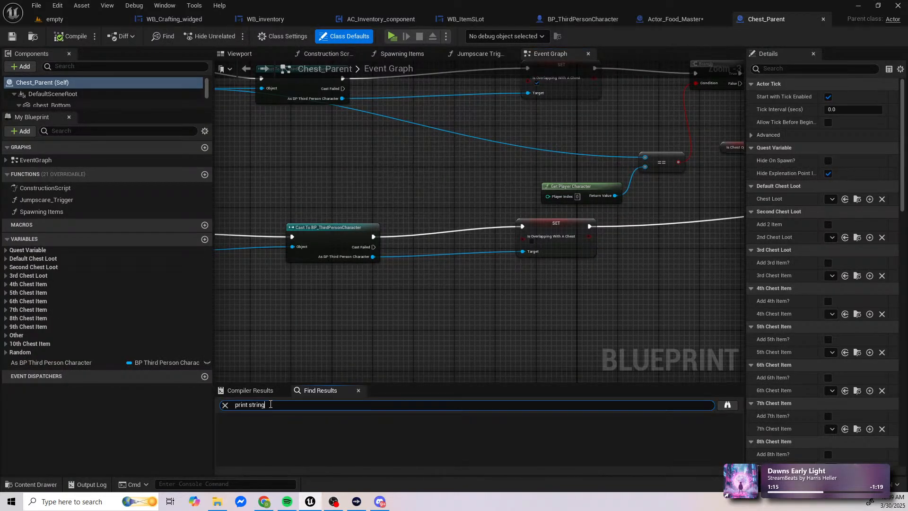
pyautogui.click(823, 19)
pyautogui.click(54, 19)
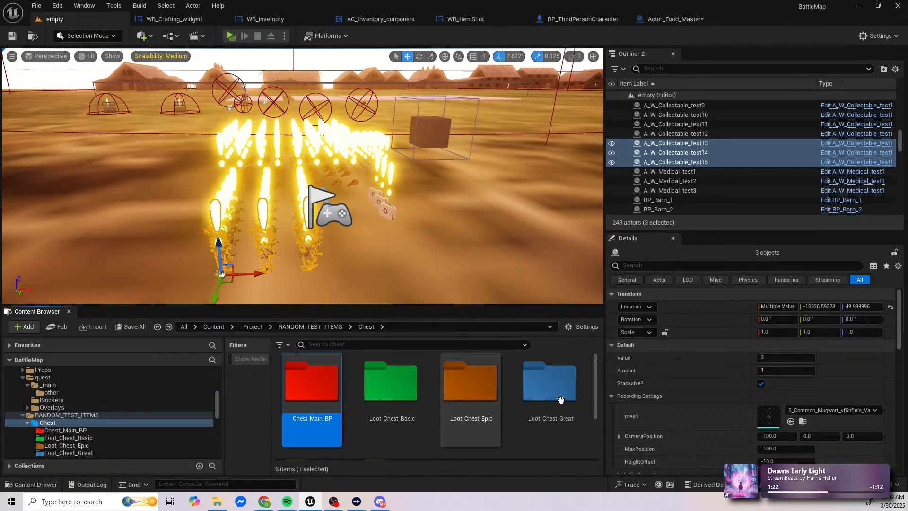
# Step: Look through the remaining Chest subfolders and the FISHING_ROD folder for blueprints, ending back in RANDOM_TEST_ITEMS
pyautogui.scroll(-2, 322, 421)
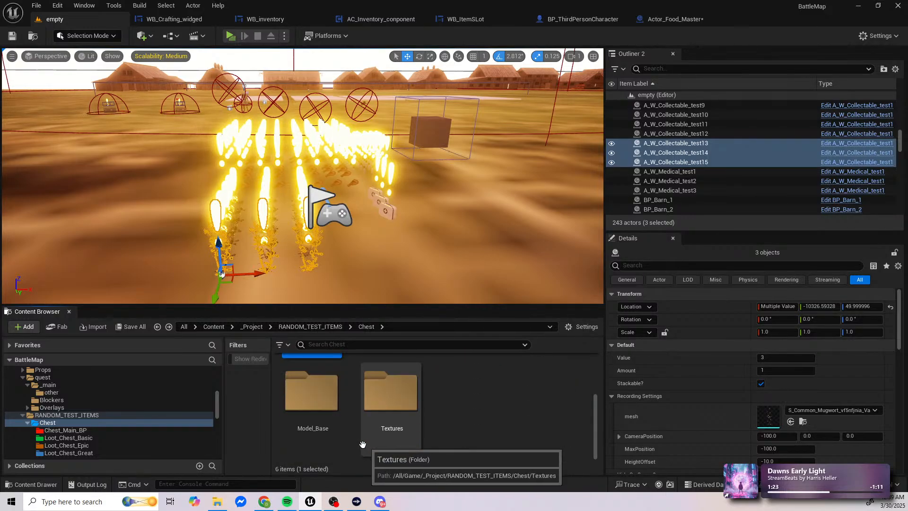
pyautogui.hotkey('alt', 'Left')
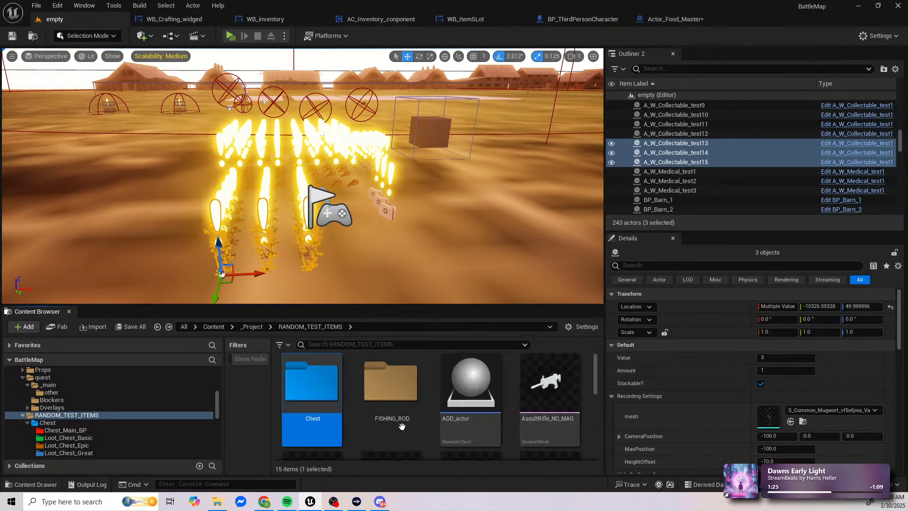
pyautogui.doubleClick(402, 427)
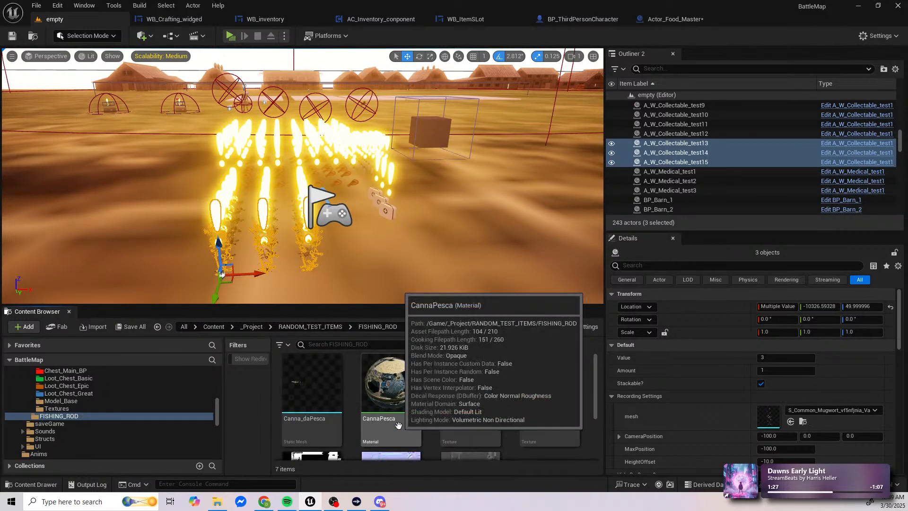
pyautogui.hotkey('alt', 'Left')
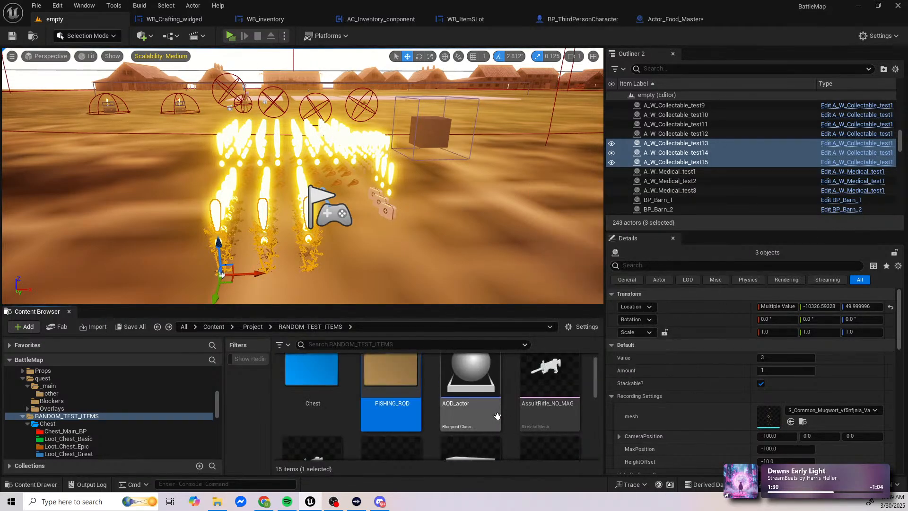
# Step: Open the AOD_actor blueprint and check its Construction Script and Event Graph for Print String nodes
pyautogui.doubleClick(480, 414)
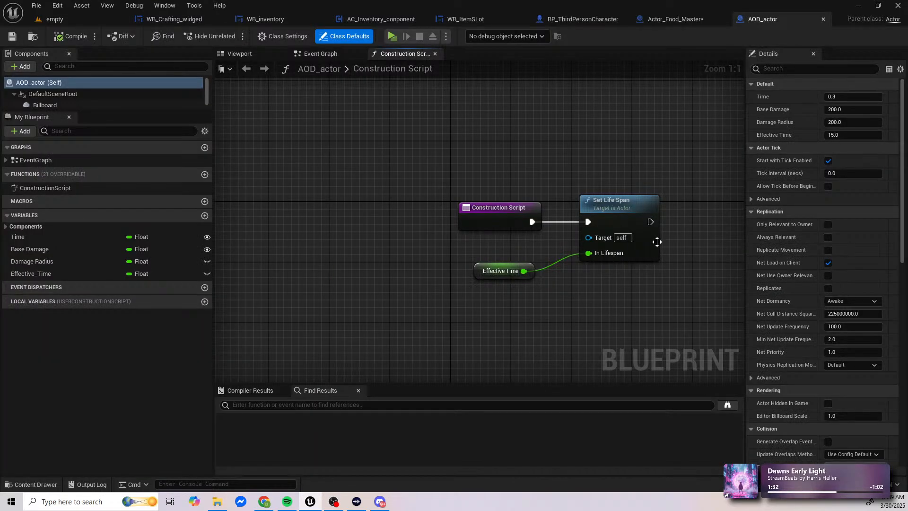
pyautogui.moveTo(657, 241); pyautogui.dragTo(544, 263, button='right')
pyautogui.scroll(-6, 544, 268)
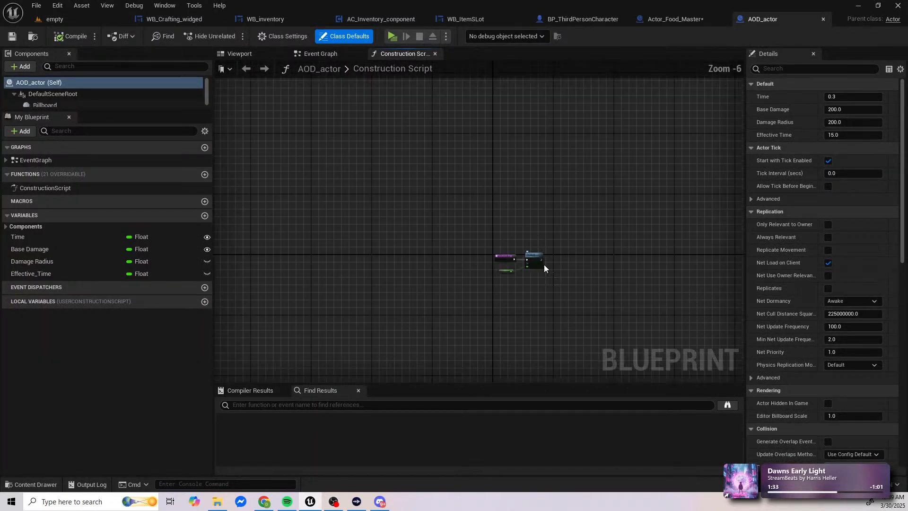
pyautogui.click(333, 55)
pyautogui.moveTo(425, 134); pyautogui.dragTo(507, 205, button='right')
pyautogui.scroll(-3, 557, 242)
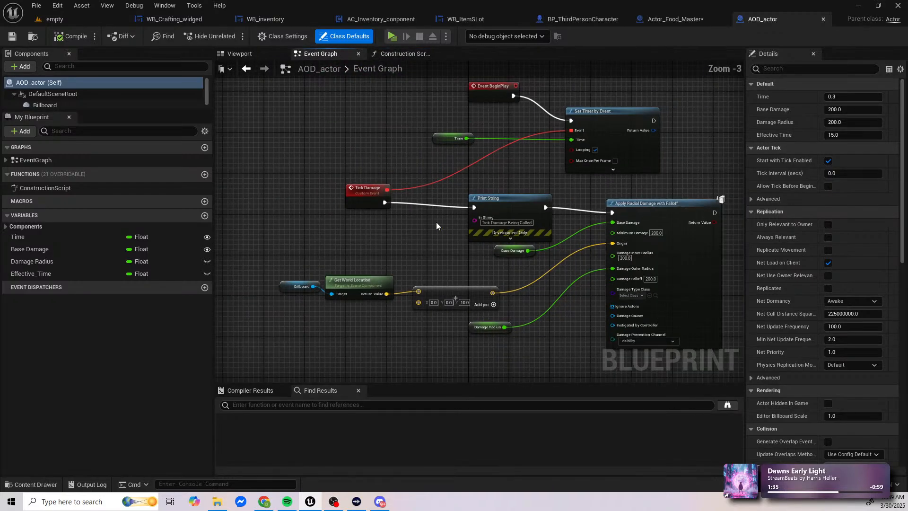
# Step: Connect Tick Damage directly to Apply Radial Damage with Falloff, delete the "Tick Damage Being Called" Print String node, and compile and save AOD_actor
pyautogui.scroll(2, 406, 215)
pyautogui.moveTo(406, 216); pyautogui.dragTo(378, 214, button='right')
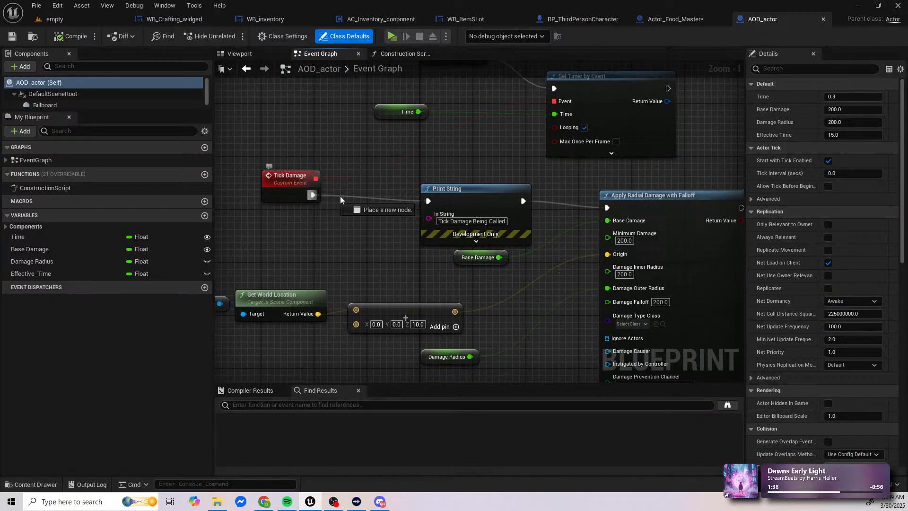
pyautogui.moveTo(602, 211); pyautogui.dragTo(607, 208)
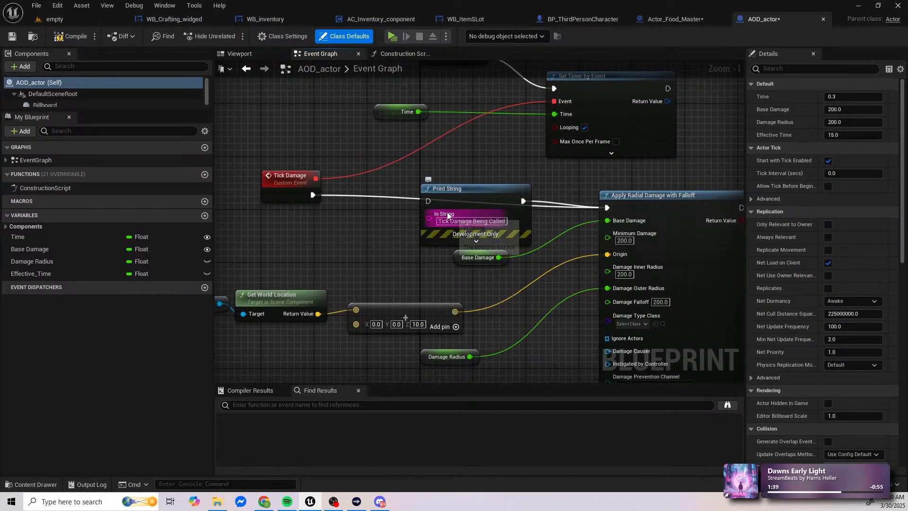
pyautogui.click(468, 192)
pyautogui.press('Delete')
pyautogui.scroll(-3, 494, 251)
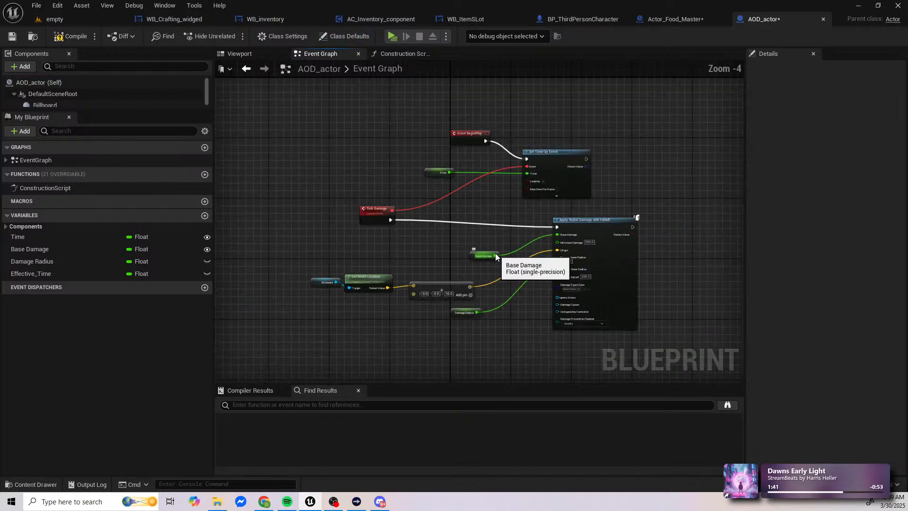
pyautogui.click(71, 38)
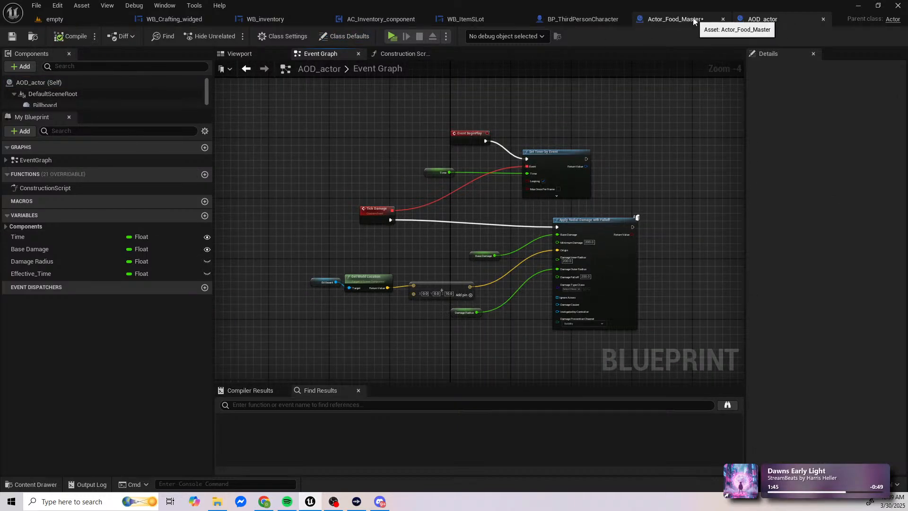
# Step: Save and close Actor_Food_Master, close AOD_actor, and return to the empty level
pyautogui.click(672, 19)
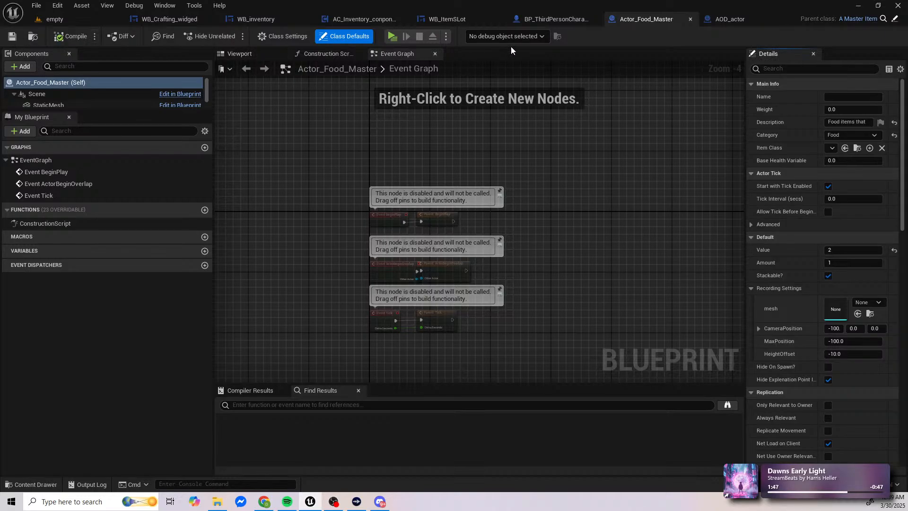
pyautogui.click(691, 19)
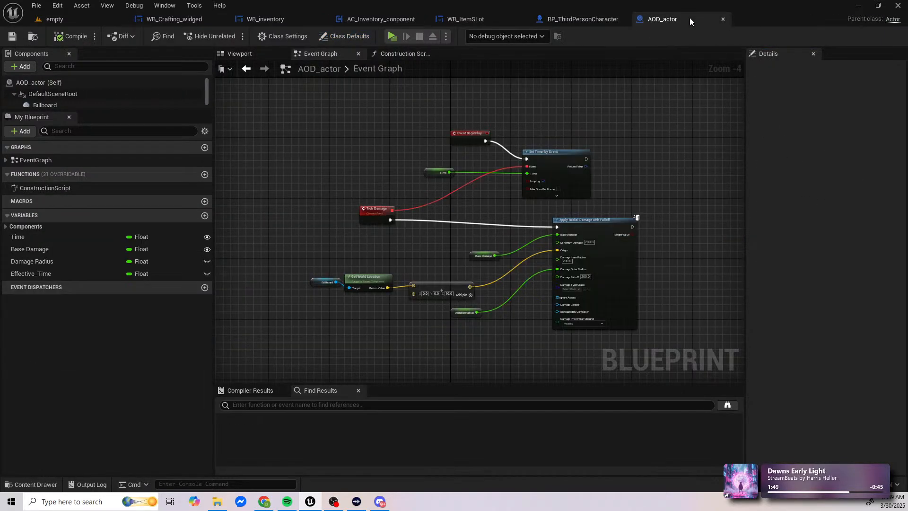
pyautogui.click(722, 20)
pyautogui.click(50, 19)
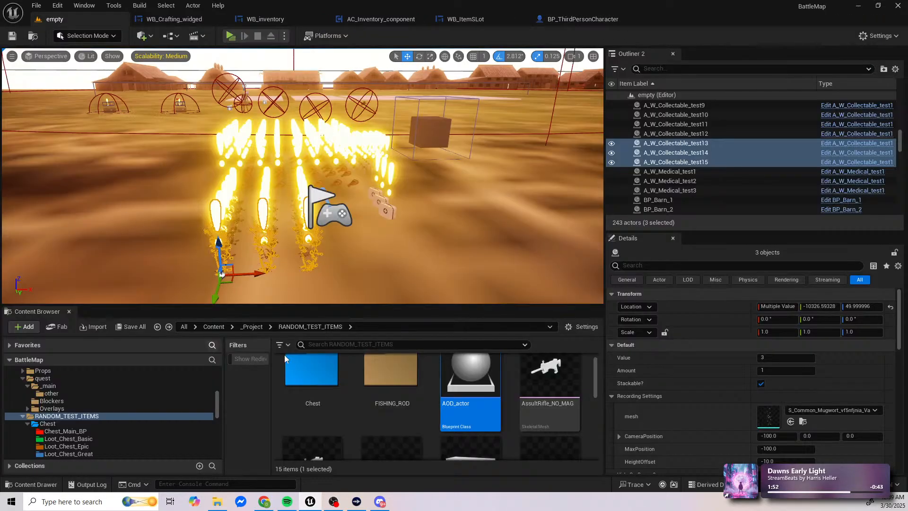
# Step: Open BP_SaveGame from _Project's saveGame folder, search it for "print string", close it, and return to the empty level
pyautogui.scroll(-2, 438, 396)
pyautogui.hotkey('alt', 'Left')
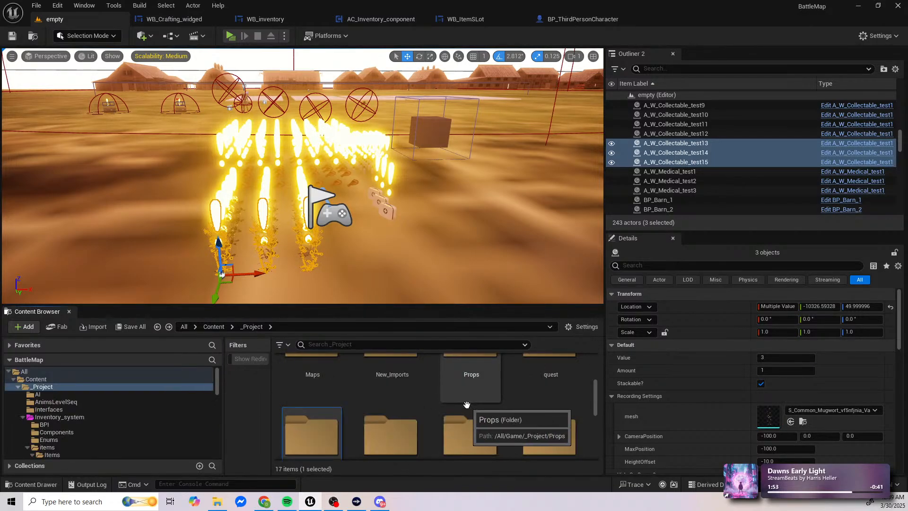
pyautogui.scroll(-3, 461, 410)
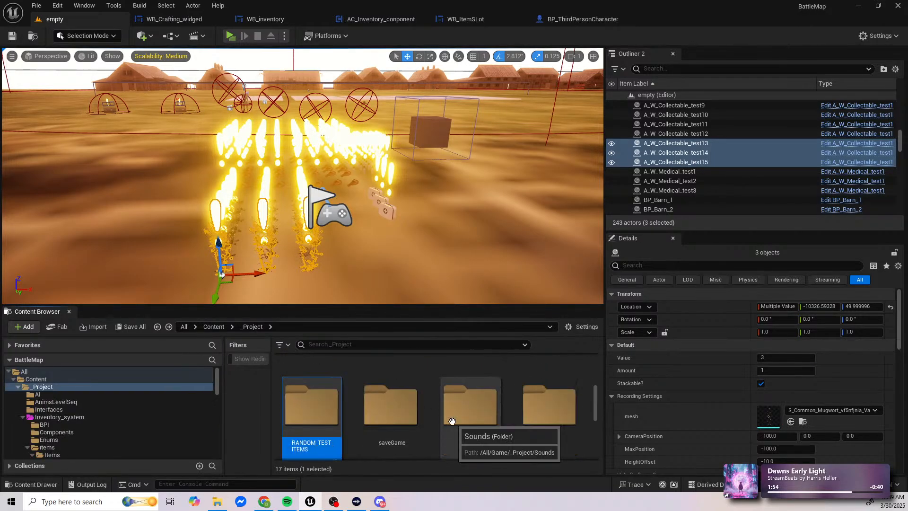
pyautogui.doubleClick(406, 429)
pyautogui.doubleClick(327, 397)
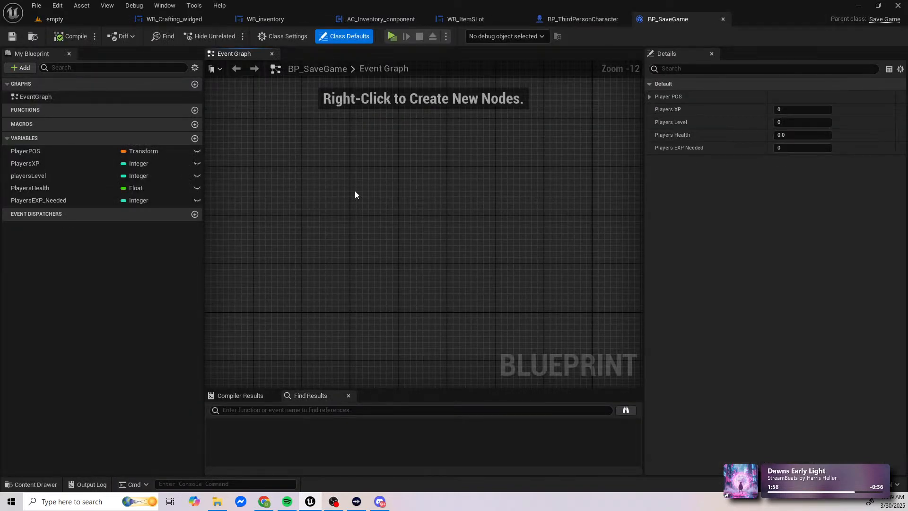
pyautogui.click(334, 412)
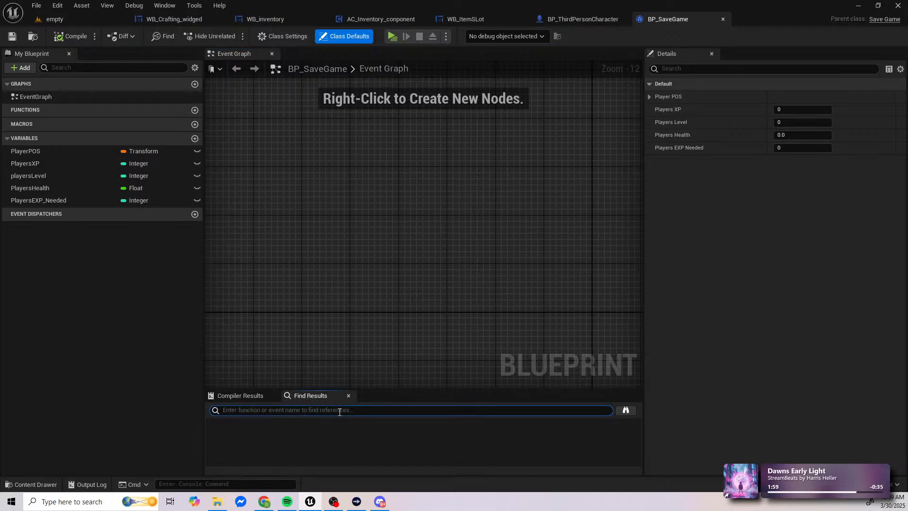
pyautogui.click(722, 20)
pyautogui.click(76, 19)
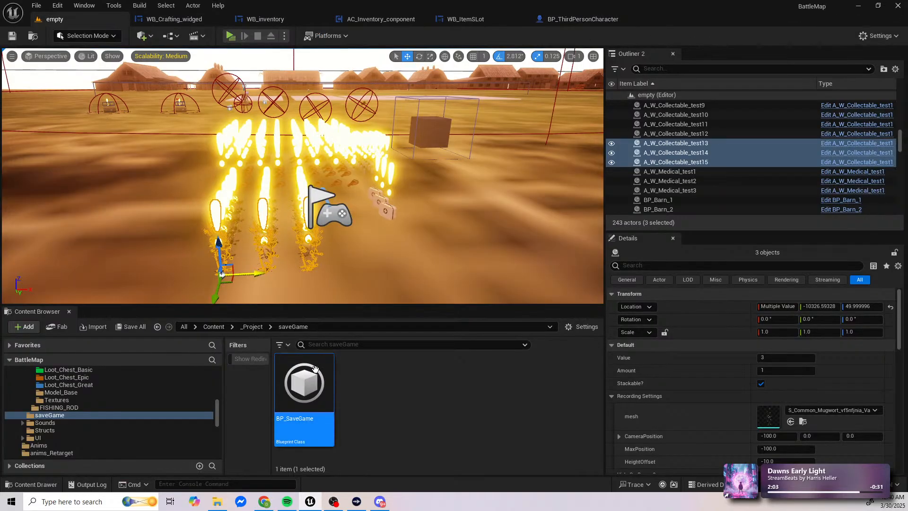
# Step: Check the Sounds folder in _Project for blueprints and go back to the _Project folder
pyautogui.hotkey('alt', 'Left')
pyautogui.scroll(-6, 492, 459)
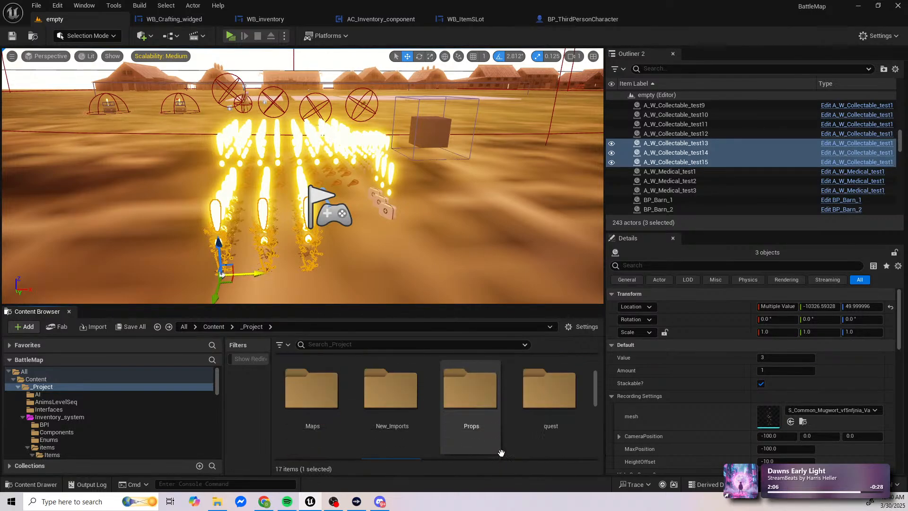
pyautogui.scroll(-3, 501, 454)
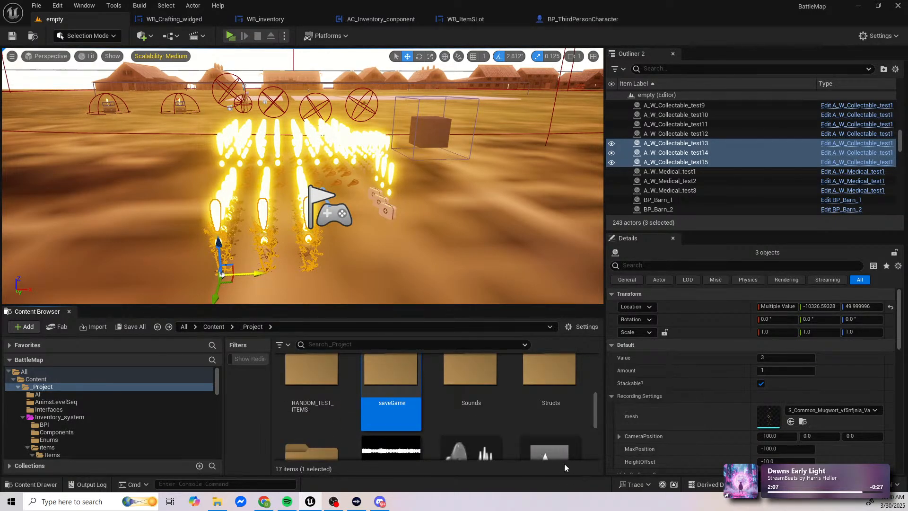
pyautogui.scroll(-2, 544, 411)
pyautogui.scroll(2, 544, 412)
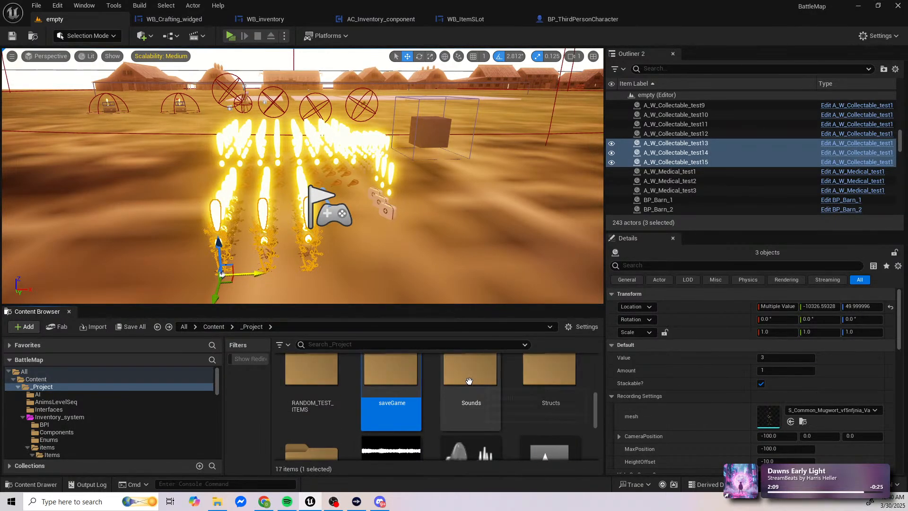
pyautogui.doubleClick(499, 400)
pyautogui.scroll(2, 500, 405)
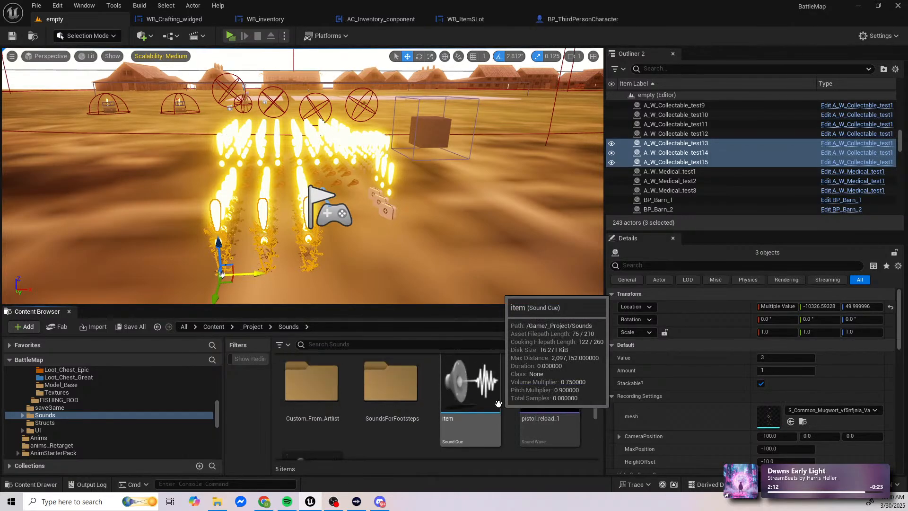
pyautogui.scroll(-2, 557, 392)
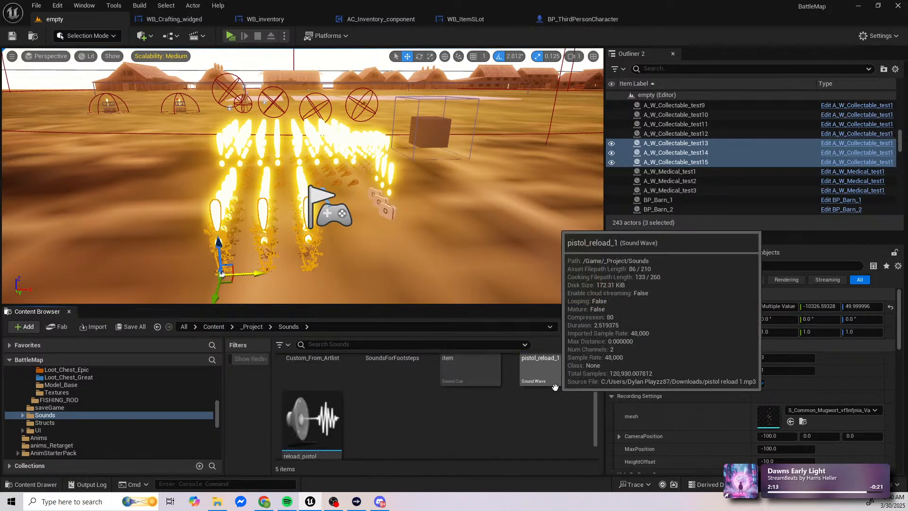
pyautogui.hotkey('alt', 'Left')
# Step: Look through the remaining folders and assets at the end of the _Project folder for blueprints
pyautogui.scroll(-3, 559, 403)
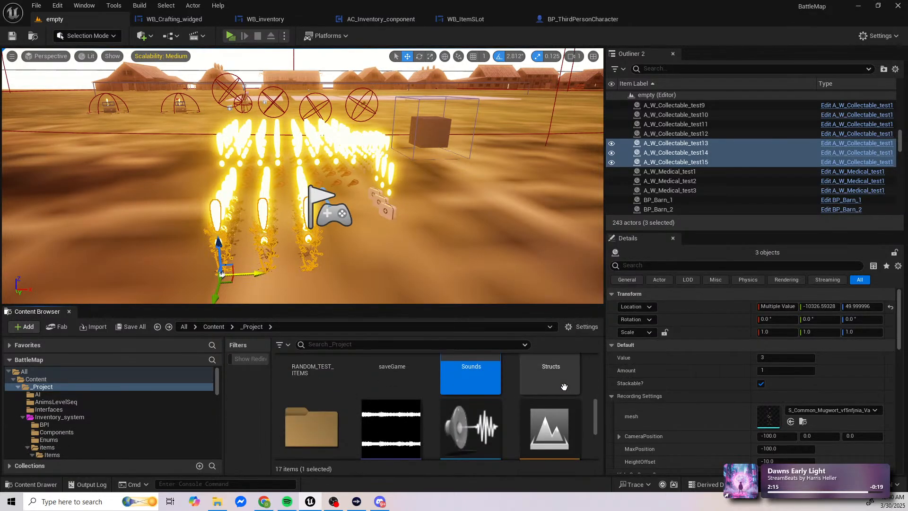
pyautogui.scroll(-2, 563, 407)
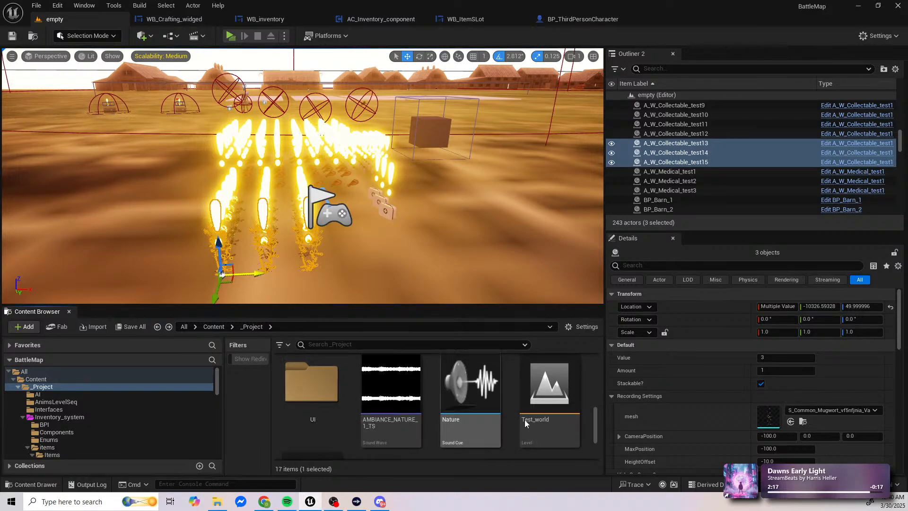
pyautogui.scroll(-2, 392, 419)
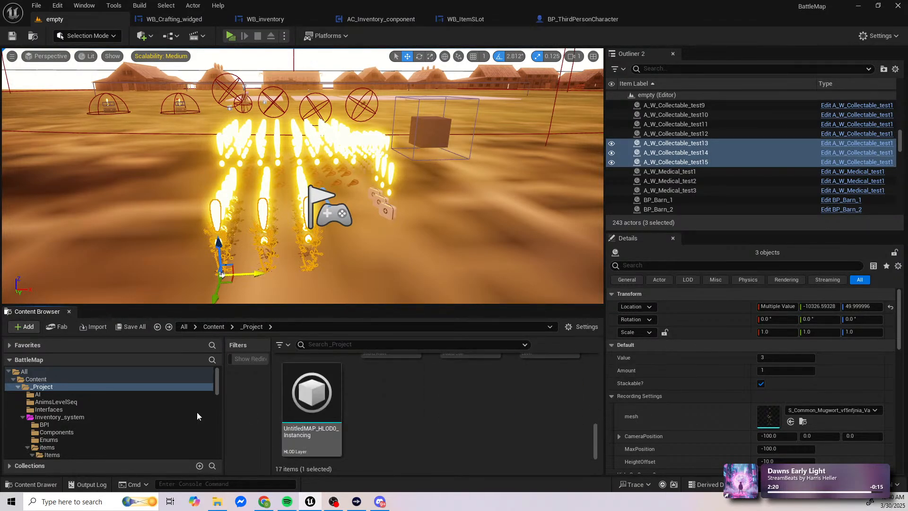
pyautogui.scroll(-1, 56, 410)
# Step: Collapse _Project in the folder tree, check the SaveSystem folder's contents, and collapse the ThirdPerson folder
pyautogui.click(17, 373)
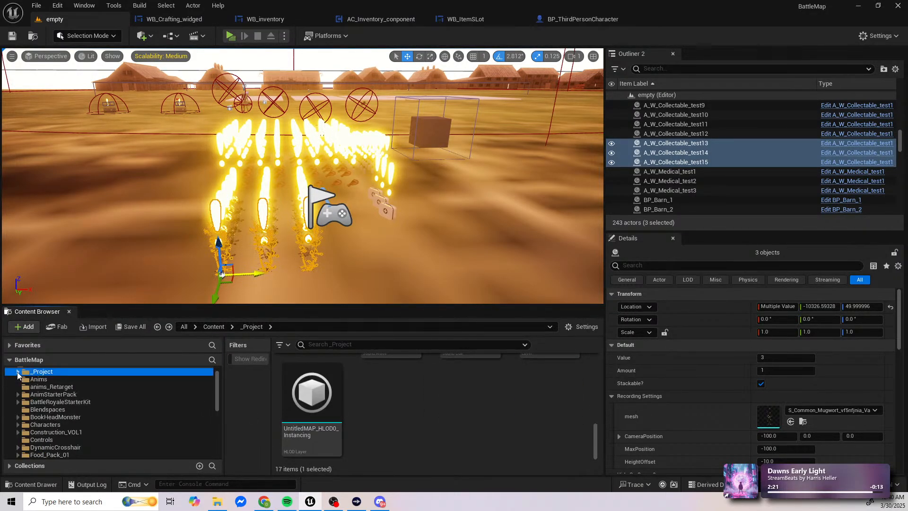
pyautogui.scroll(-8, 50, 429)
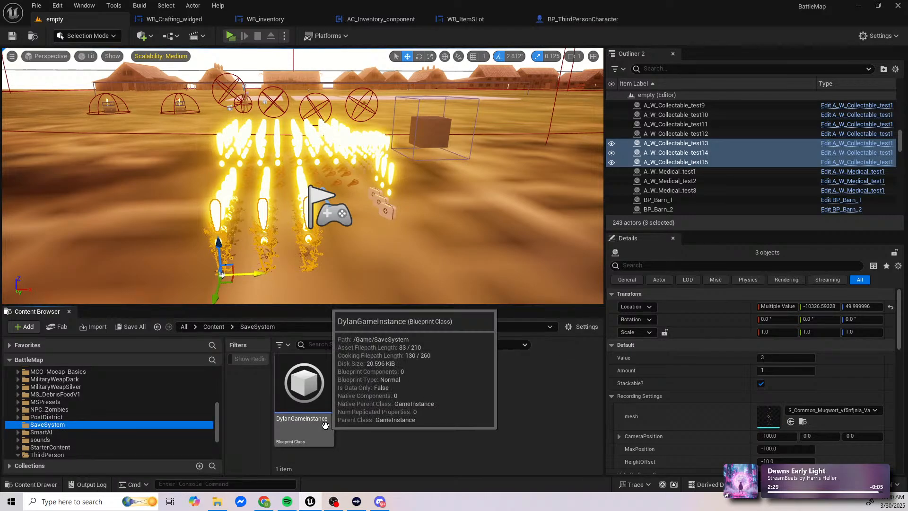
pyautogui.scroll(-2, 100, 436)
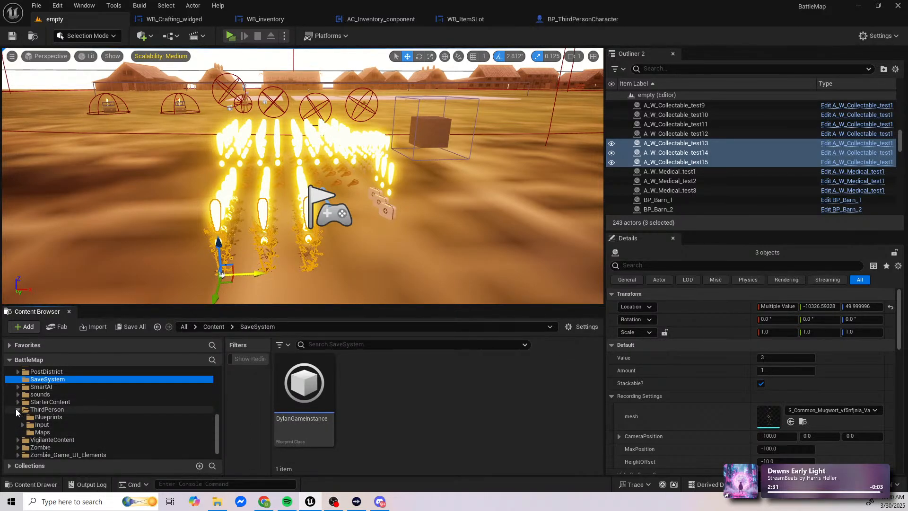
pyautogui.click(16, 410)
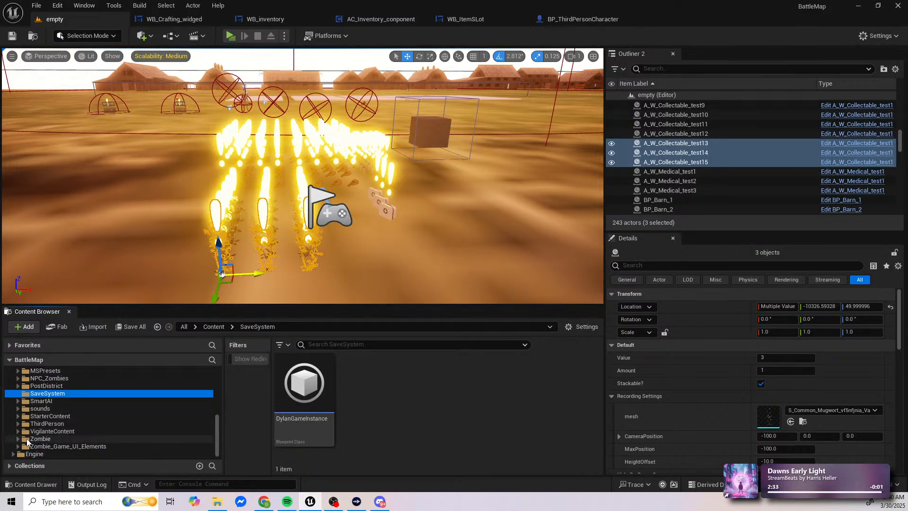
# Step: Look through the Blueprints folder inside the Zombie folder and open BP_Zombie_Pawn
pyautogui.click(44, 441)
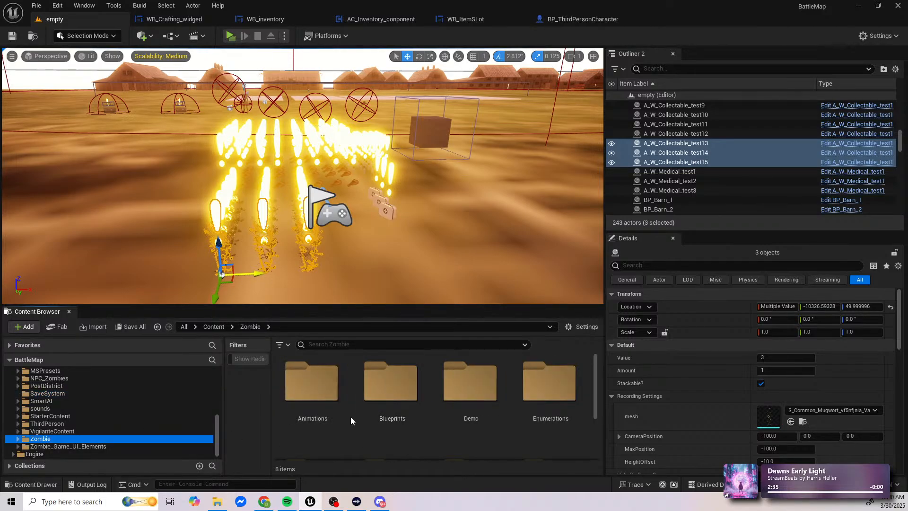
pyautogui.doubleClick(389, 406)
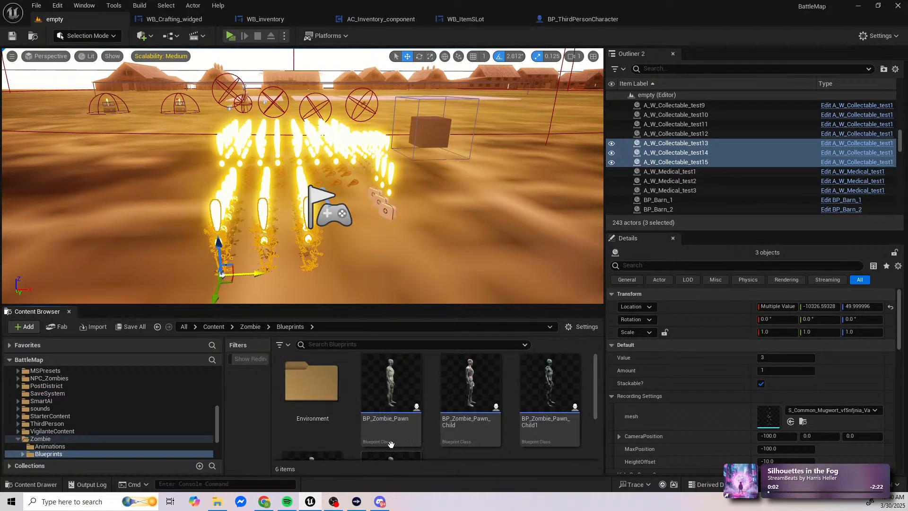
pyautogui.scroll(-2, 560, 447)
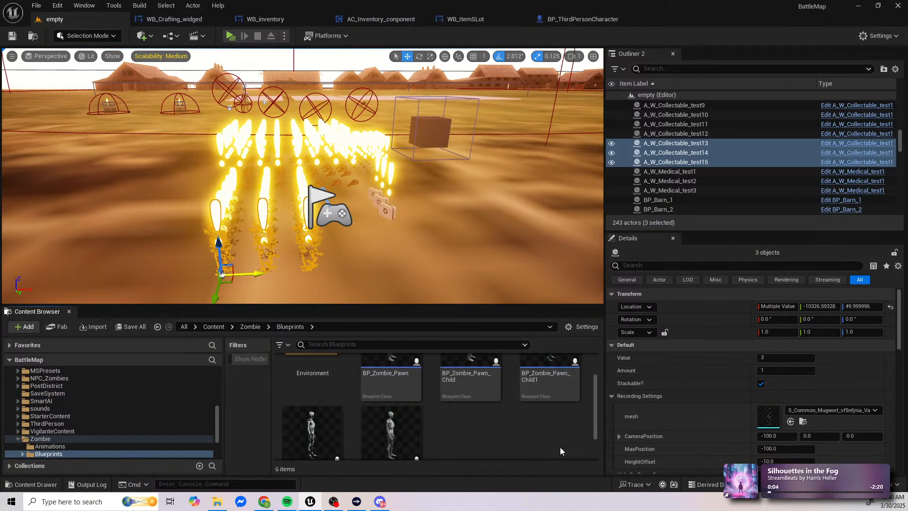
pyautogui.scroll(2, 560, 447)
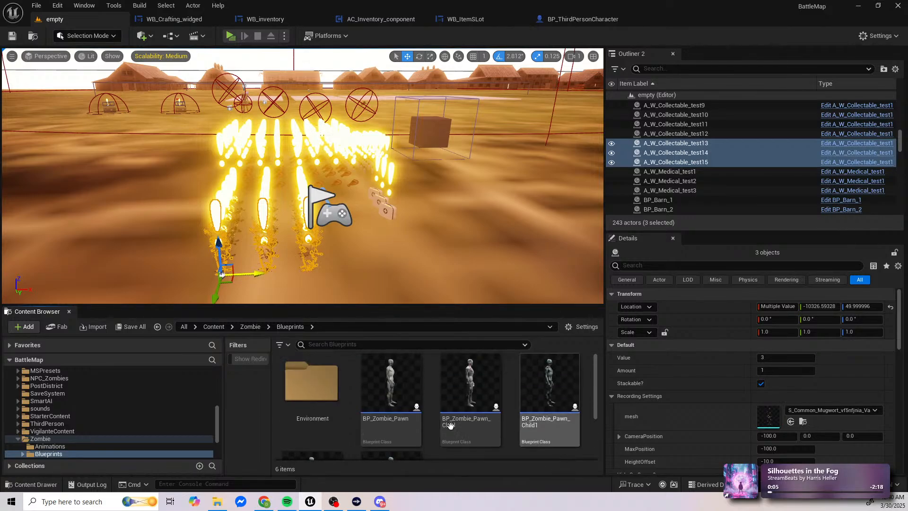
pyautogui.doubleClick(398, 403)
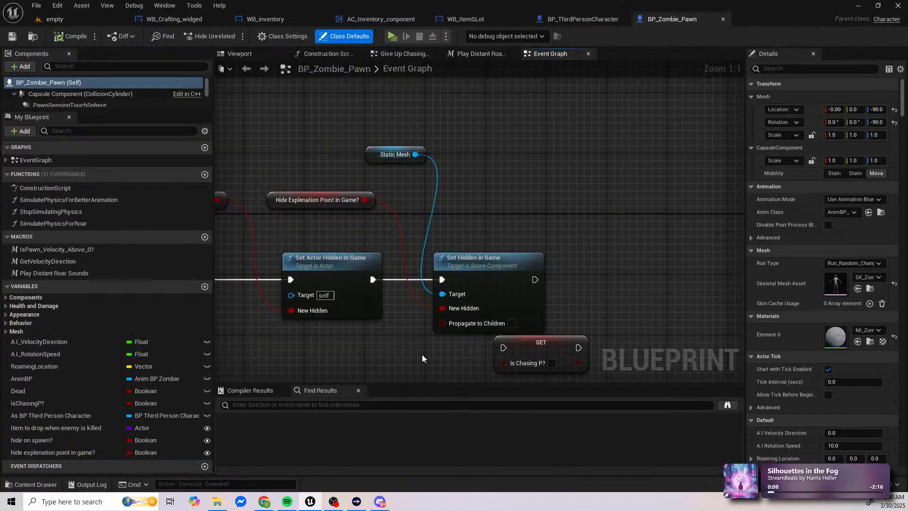
# Step: Search BP_Zombie_Pawn for "print string" and delete the Print String node found in its Event Graph
pyautogui.click(302, 404)
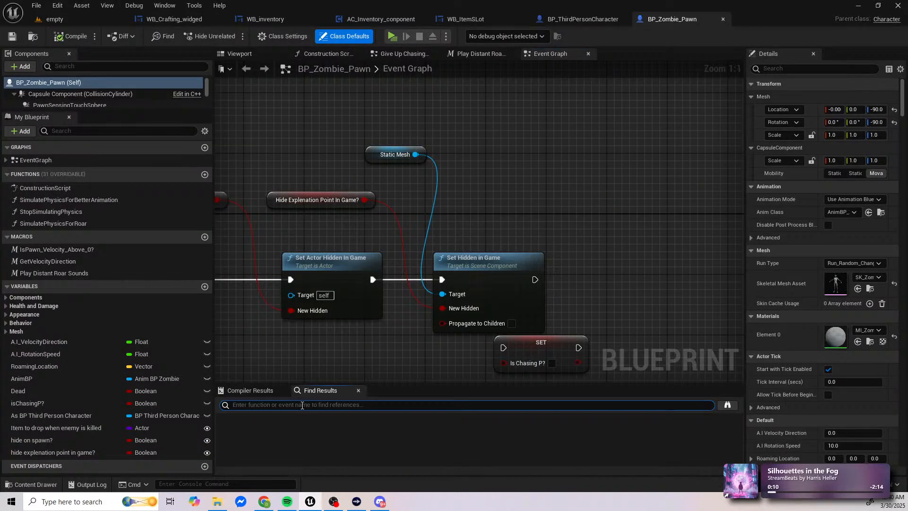
pyautogui.press('Return')
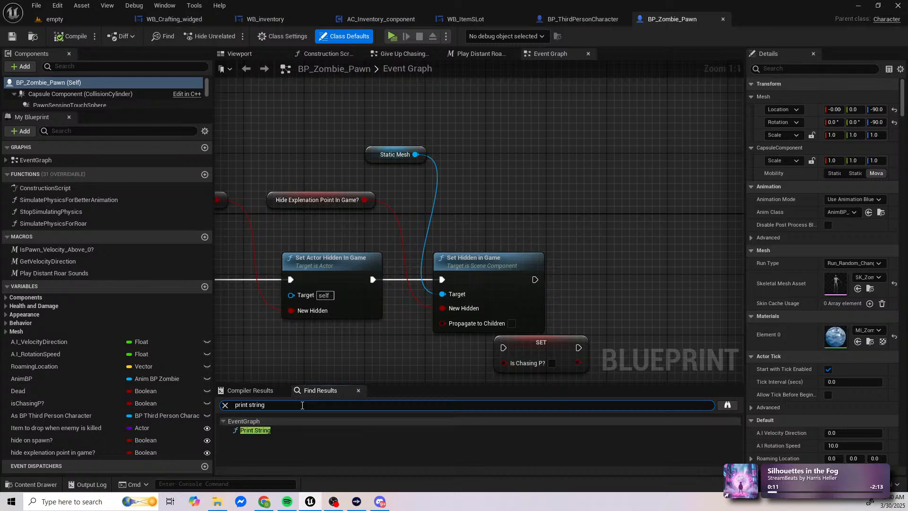
pyautogui.click(277, 431)
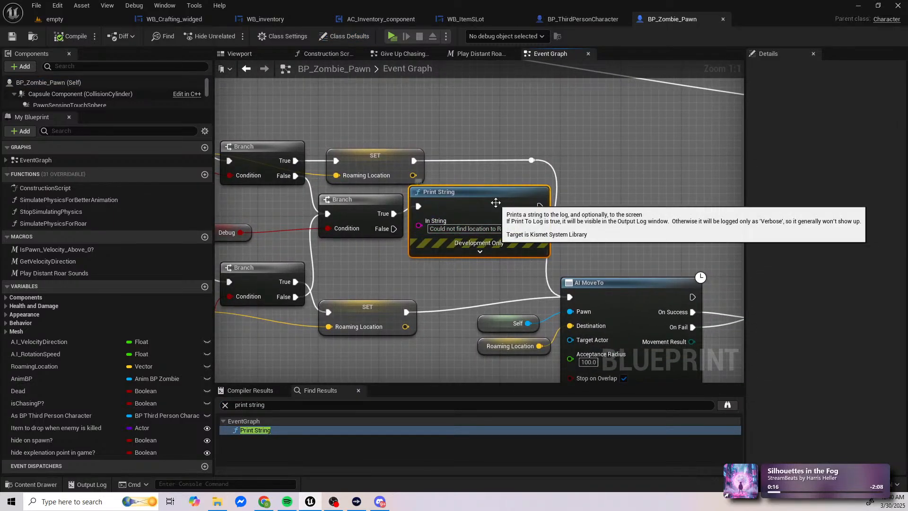
pyautogui.press('Delete')
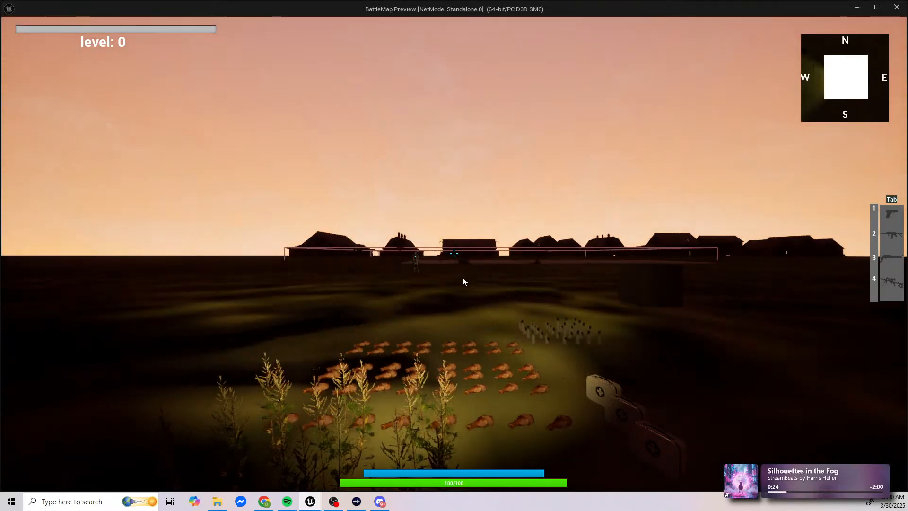
# Step: Play the level in a new window, collecting Medical Herb and Aged Whiskey, and check them in the inventory before returning to the game
pyautogui.click(463, 278)
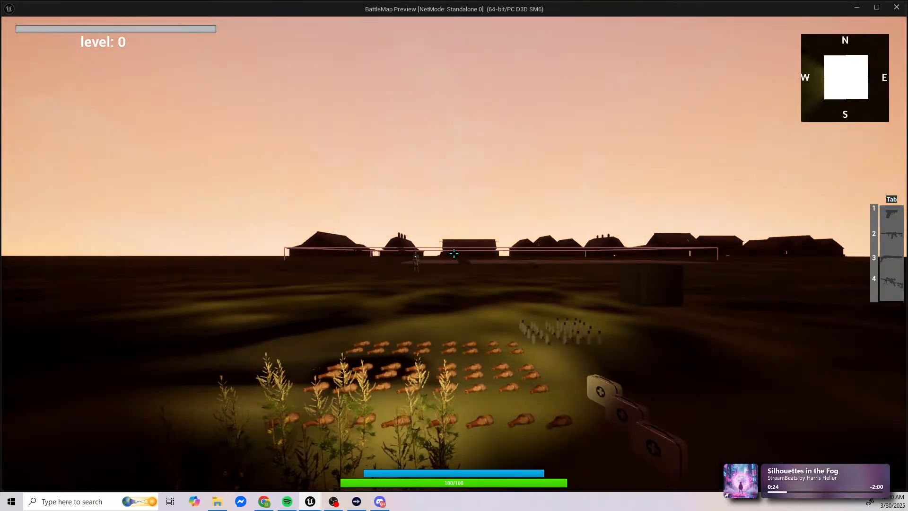
pyautogui.press('f')
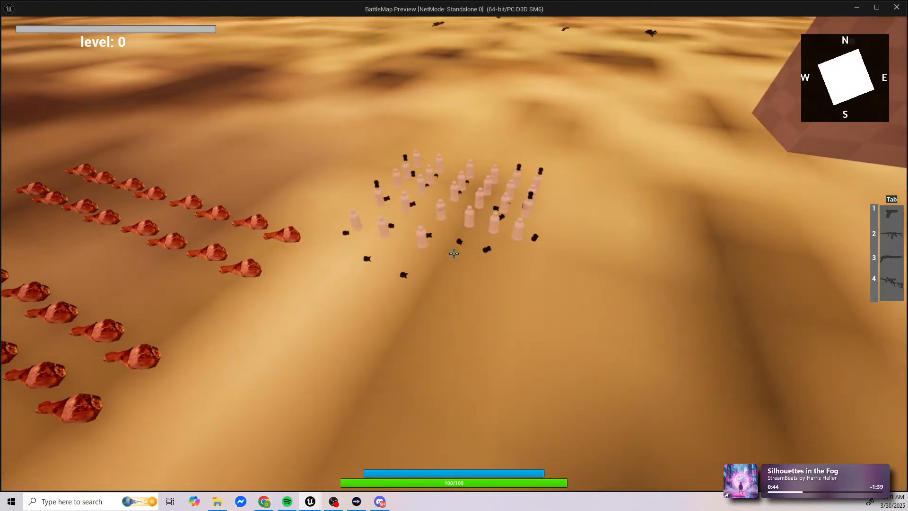
pyautogui.press('s')
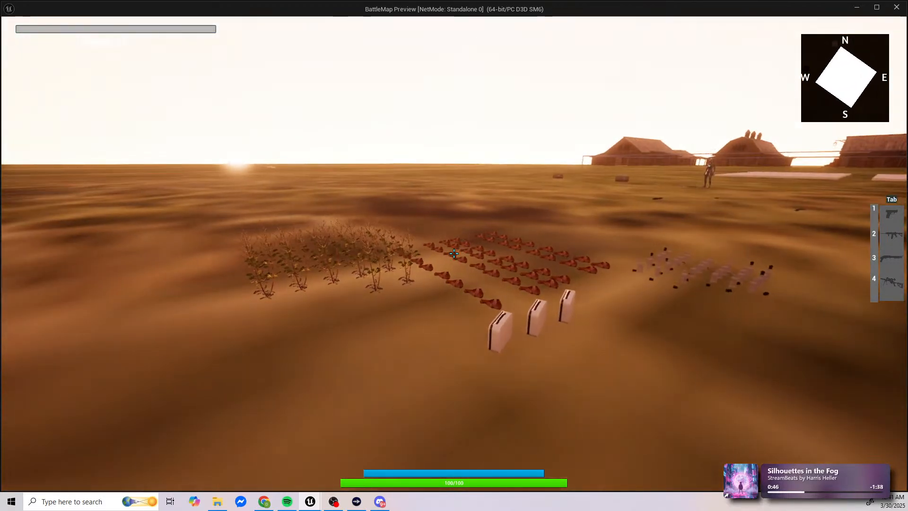
pyautogui.press('Tab')
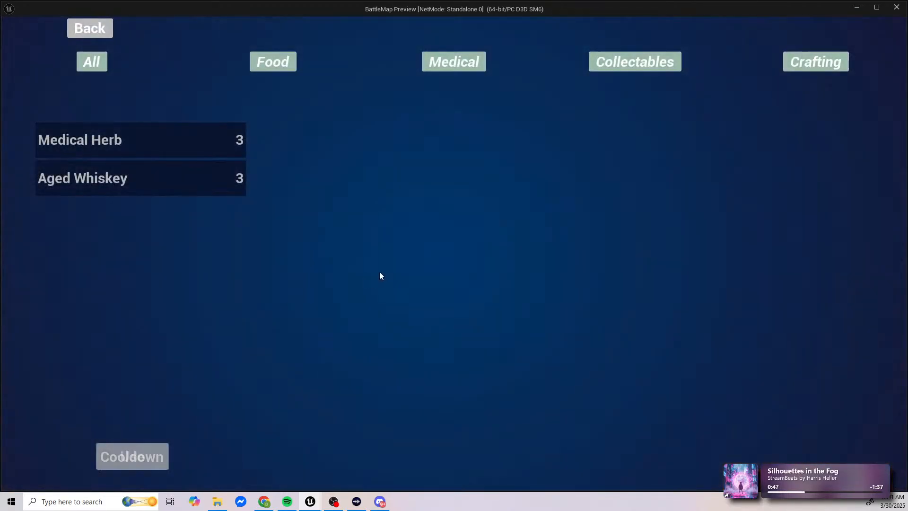
pyautogui.click(90, 28)
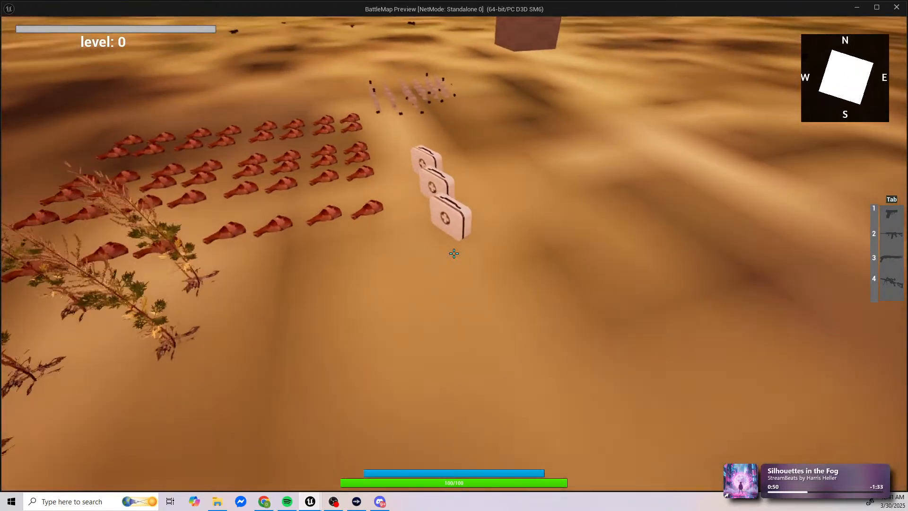
pyautogui.press('w')
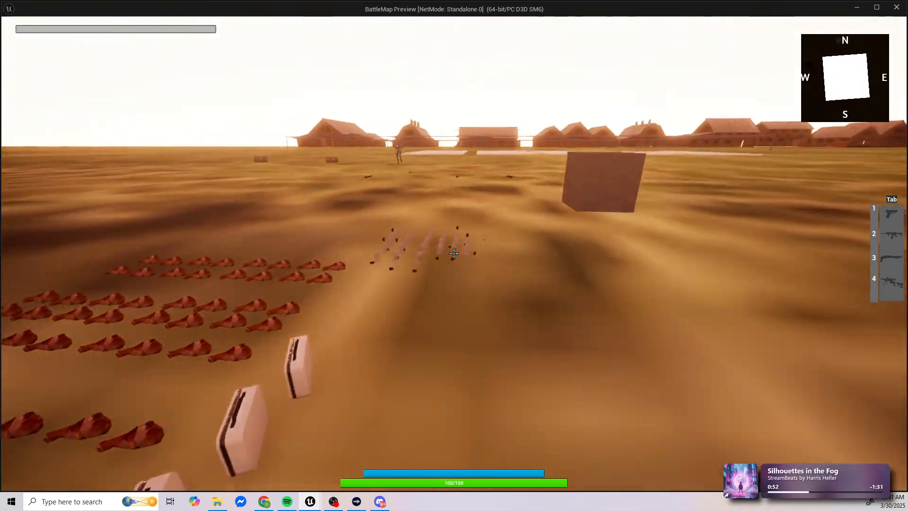
pyautogui.press('a')
pyautogui.press('s')
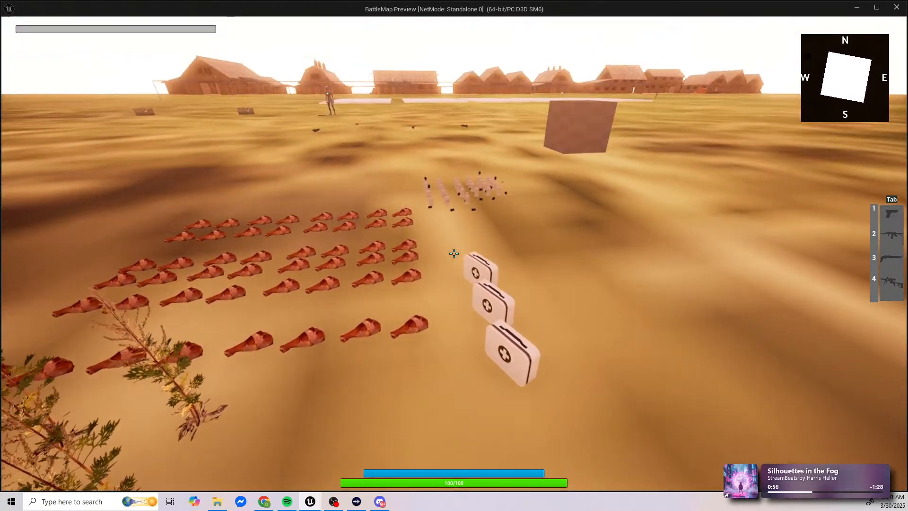
pyautogui.press('d')
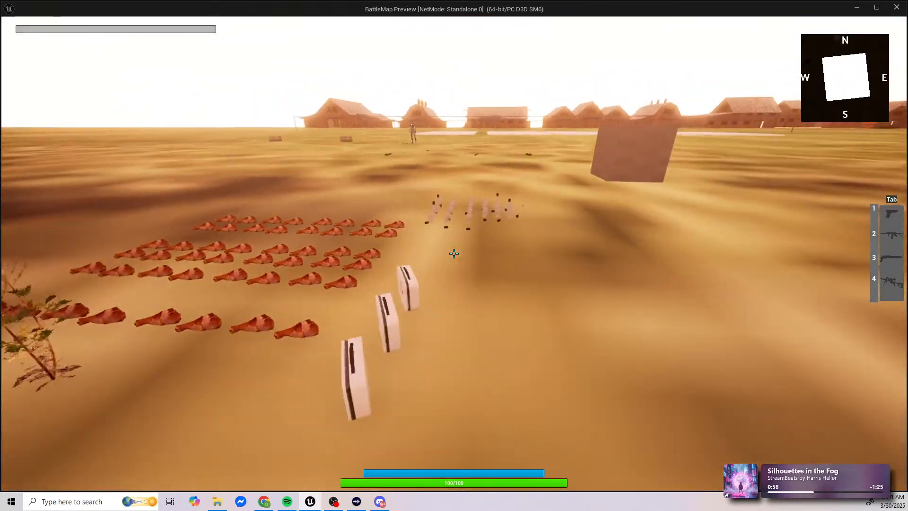
pyautogui.press('space')
pyautogui.press('a')
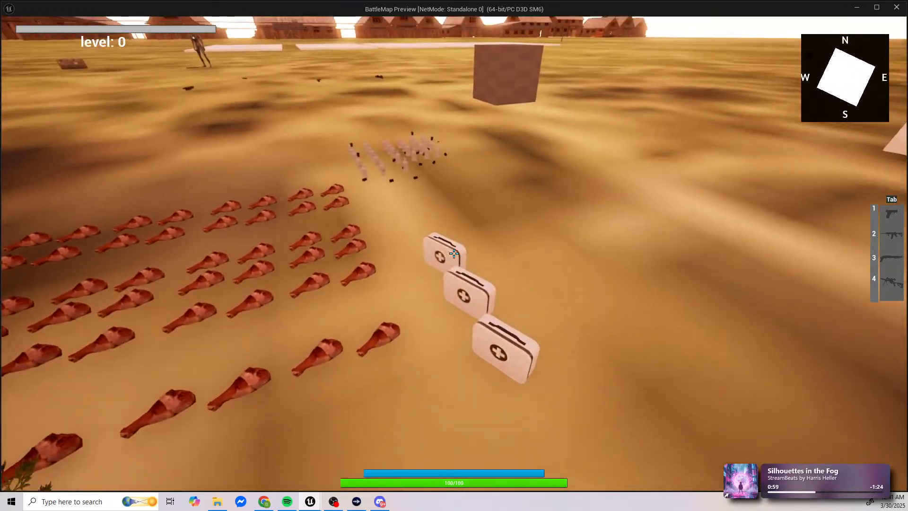
pyautogui.press('d')
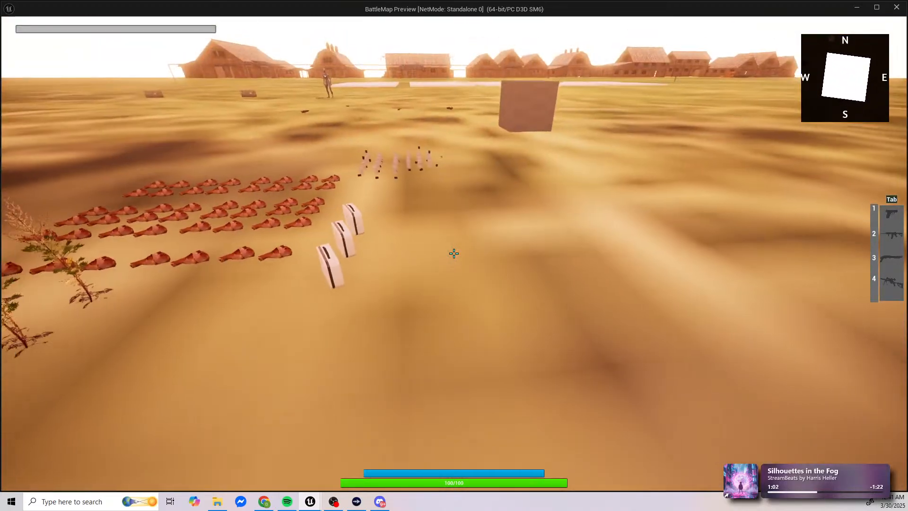
pyautogui.press('s')
pyautogui.press('w')
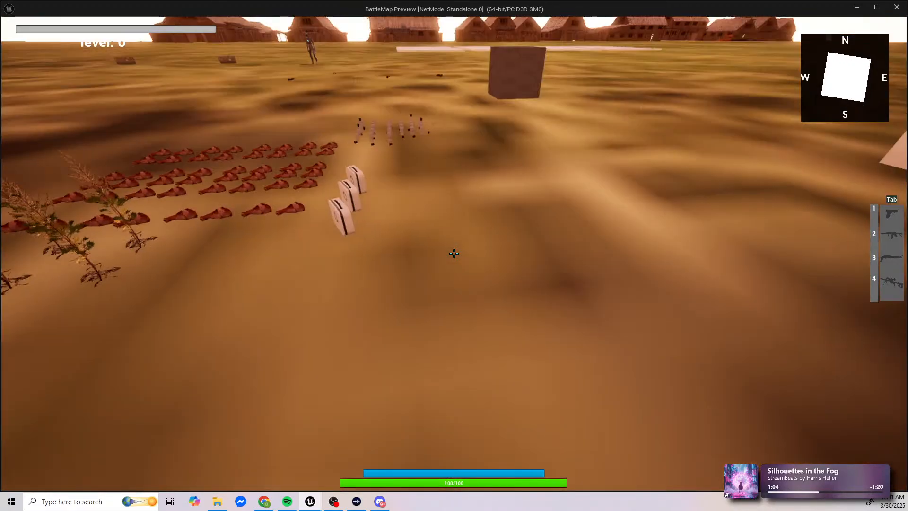
# Step: Craft one Medical Kit from Aged Whiskey and Medical Herb, check the inventory amounts, and return to the game
pyautogui.press('Tab')
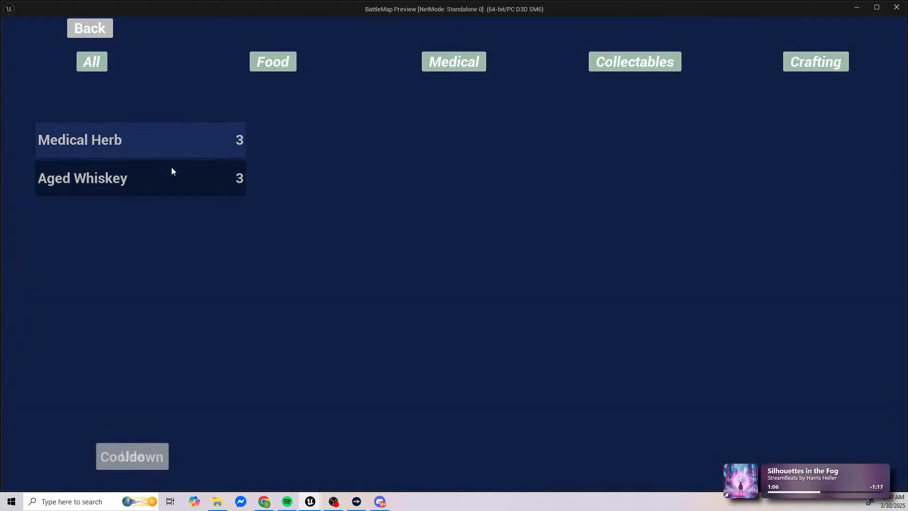
pyautogui.click(803, 67)
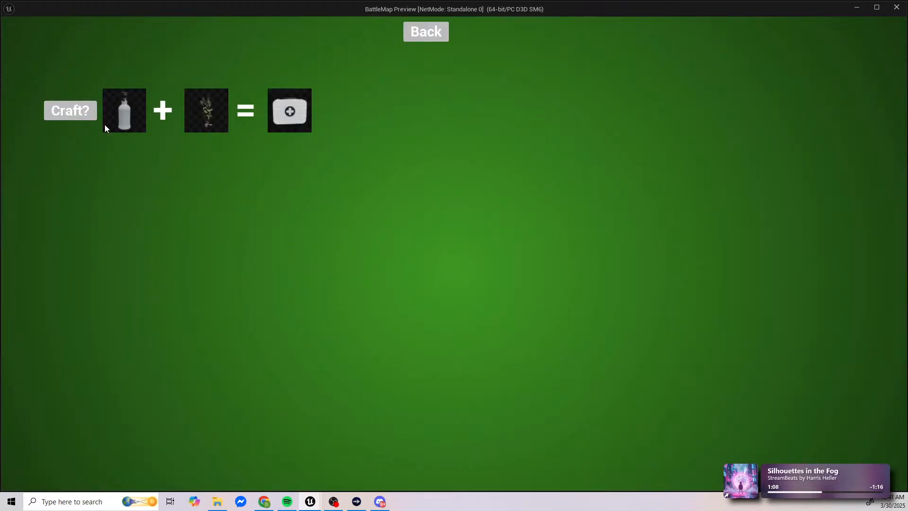
pyautogui.click(422, 38)
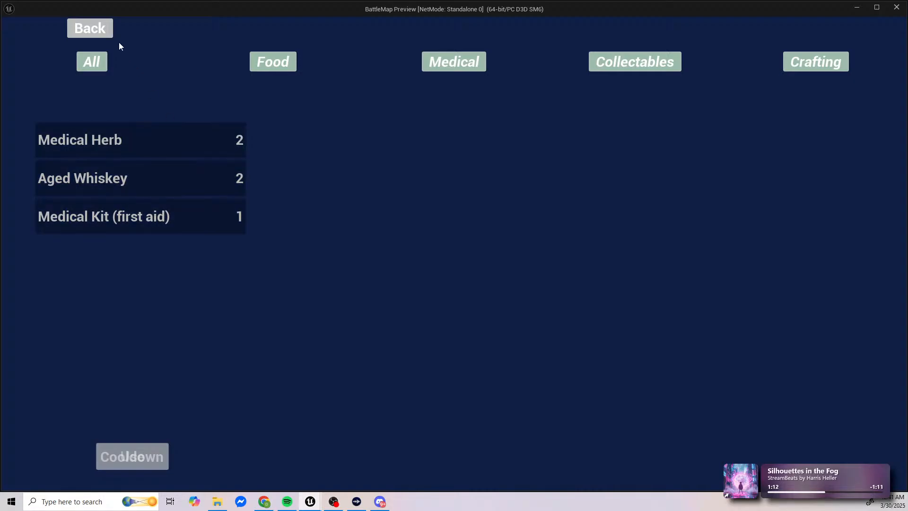
pyautogui.click(106, 36)
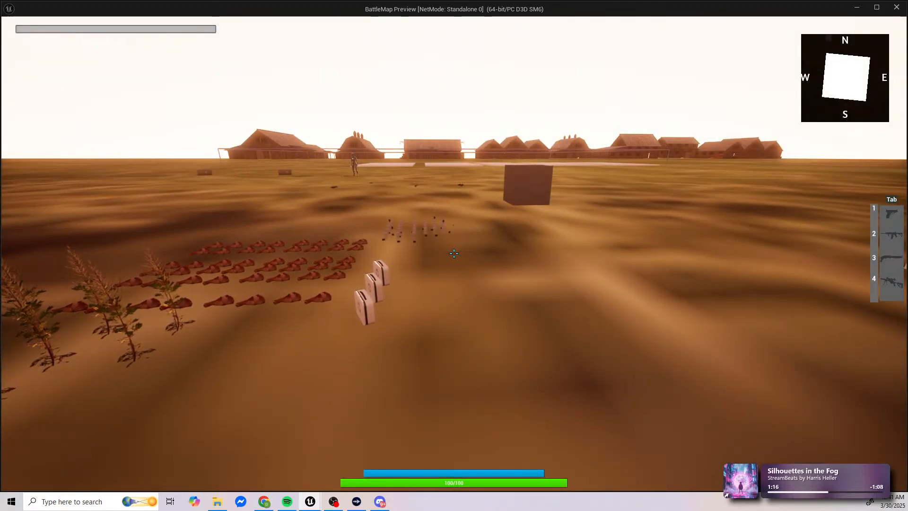
# Step: Walk to the bottles, pick up one more Aged Whiskey, and check its amount in the inventory
pyautogui.press('w')
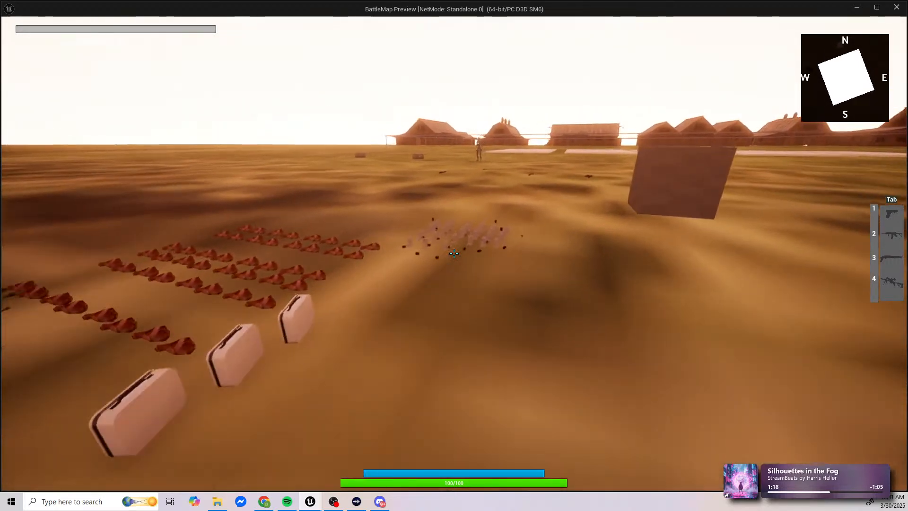
pyautogui.press('w')
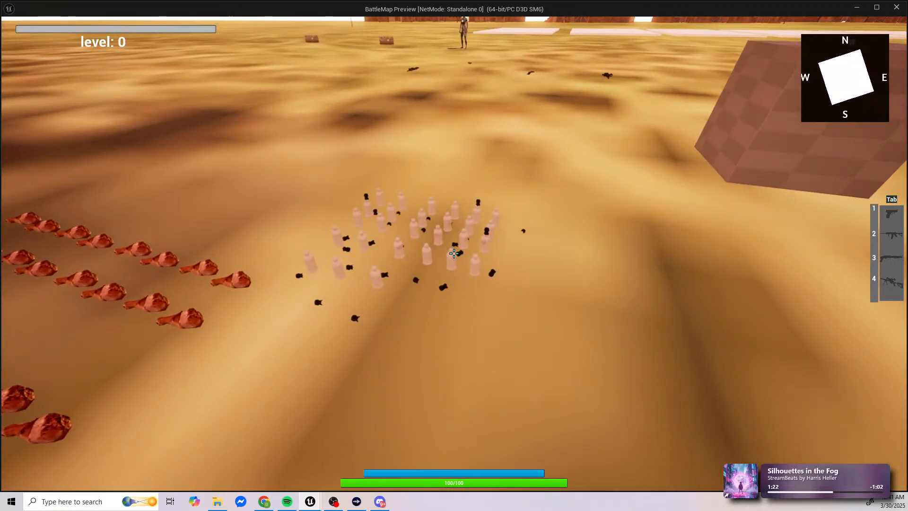
pyautogui.press('w')
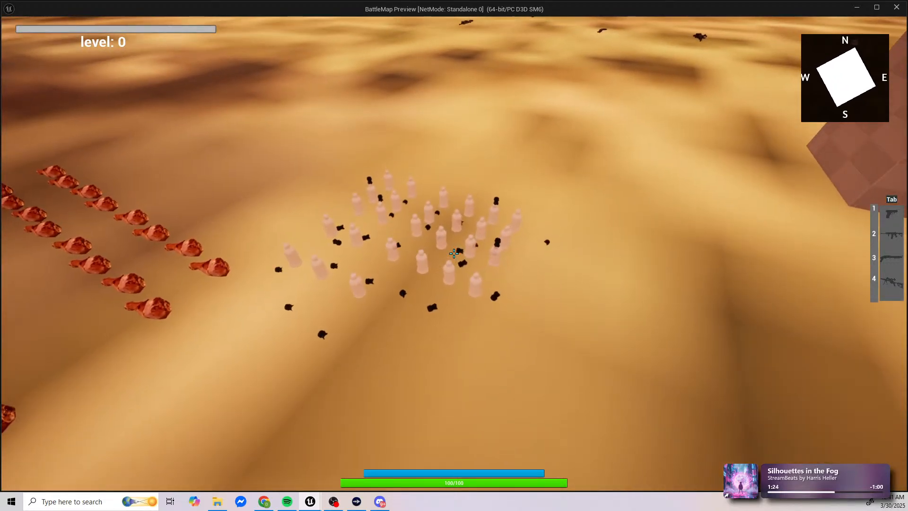
pyautogui.press('s')
pyautogui.press('i')
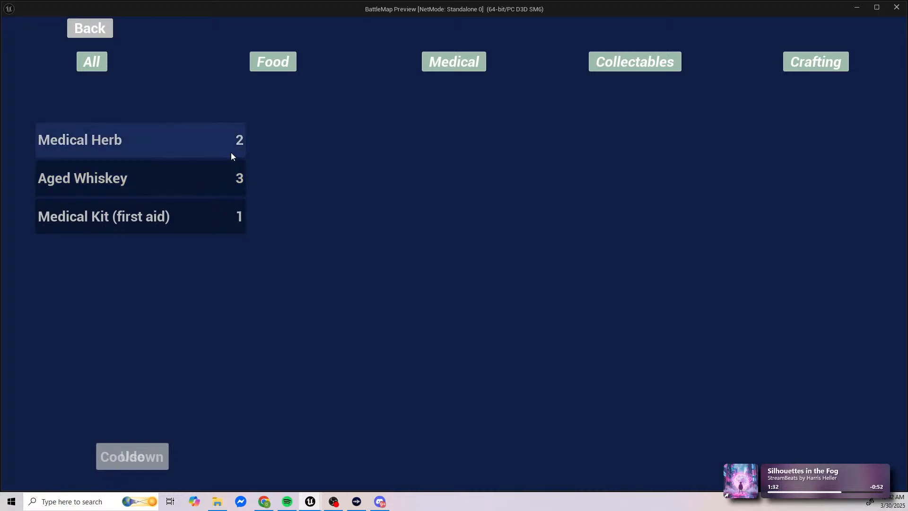
# Step: Craft two more Medical Kits one at a time, checking the inventory amounts after each
pyautogui.click(821, 63)
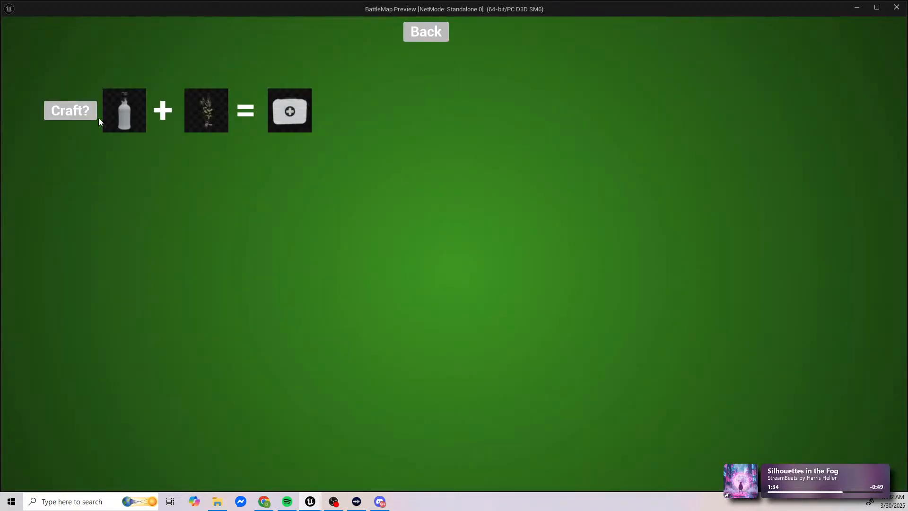
pyautogui.click(446, 30)
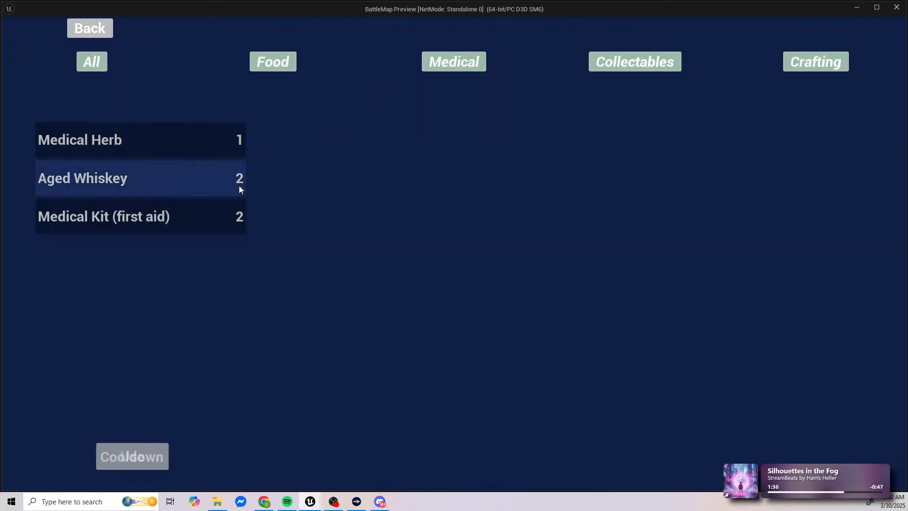
pyautogui.click(799, 69)
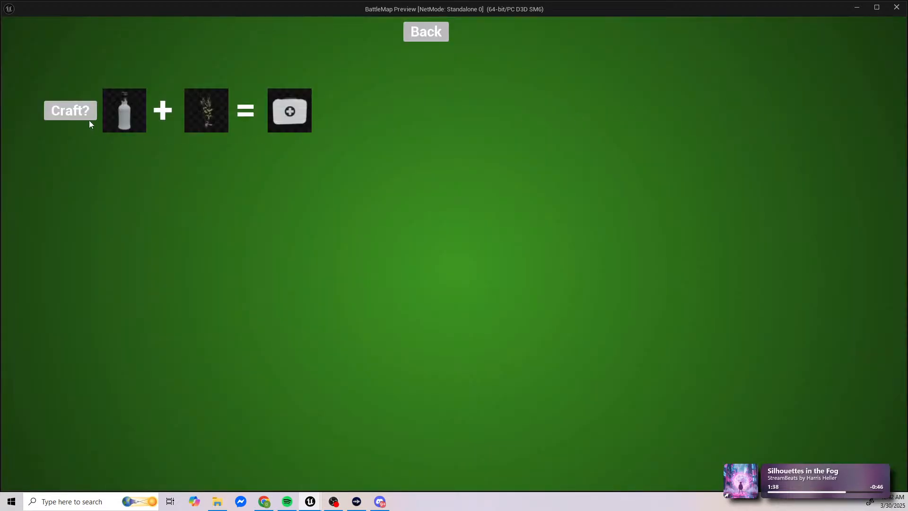
pyautogui.click(435, 32)
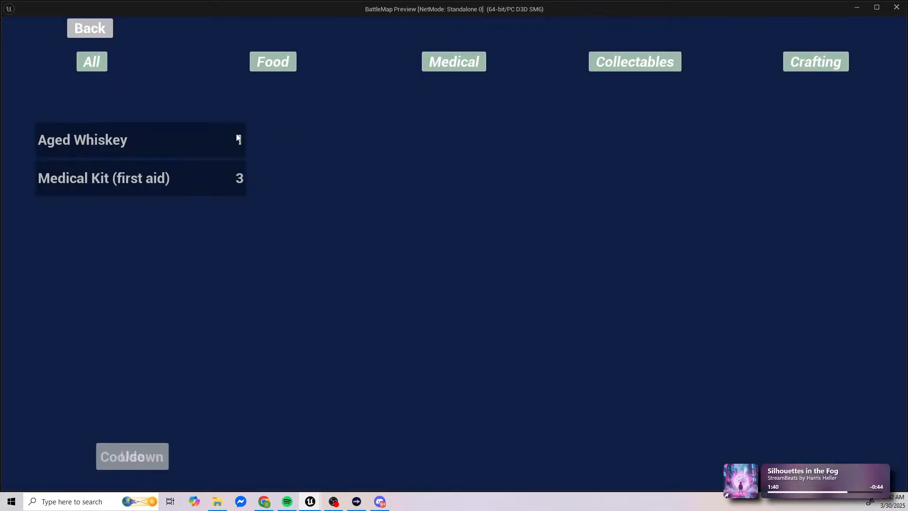
# Step: Pick up one Medical Herb, craft one more Medical Kit, check the inventory amounts, and return to the game
pyautogui.click(90, 28)
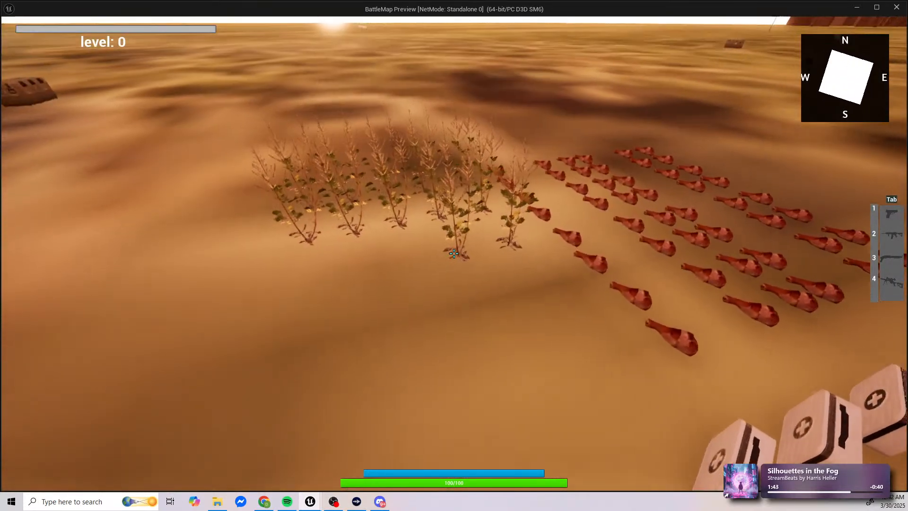
pyautogui.press('e')
pyautogui.press('i')
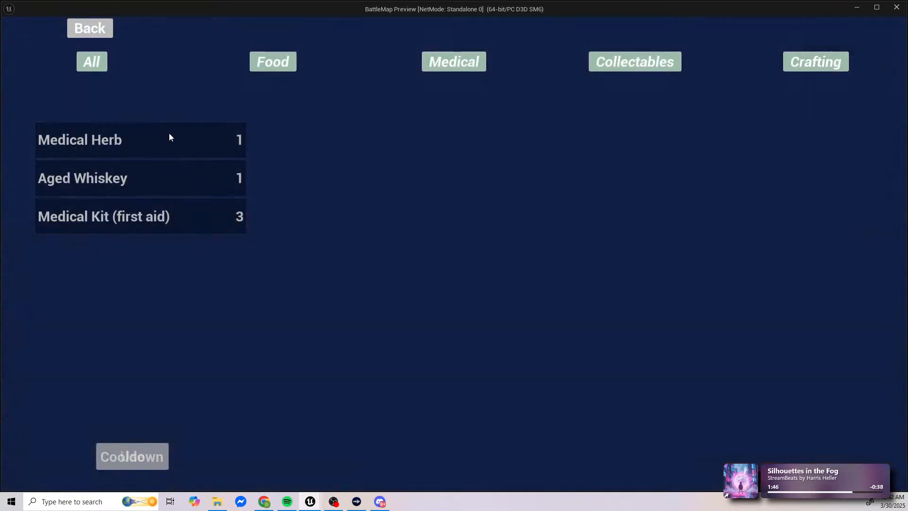
pyautogui.click(804, 62)
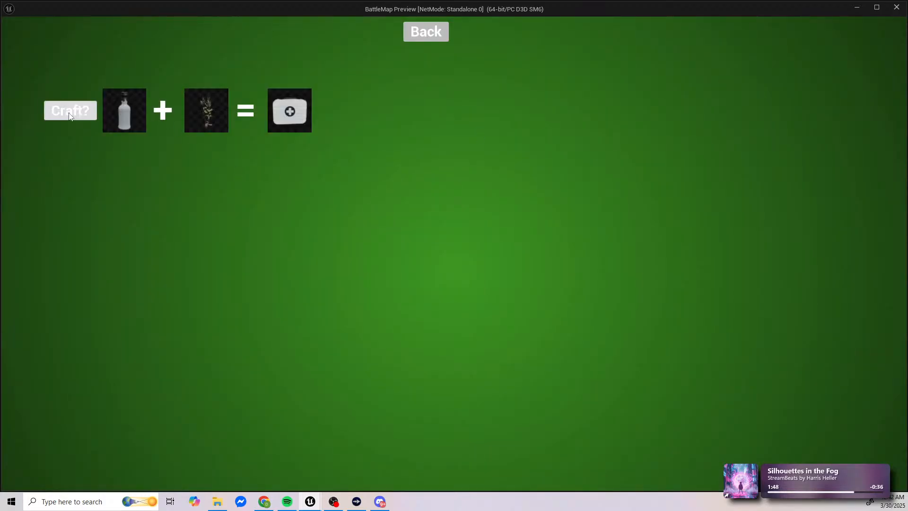
pyautogui.click(435, 33)
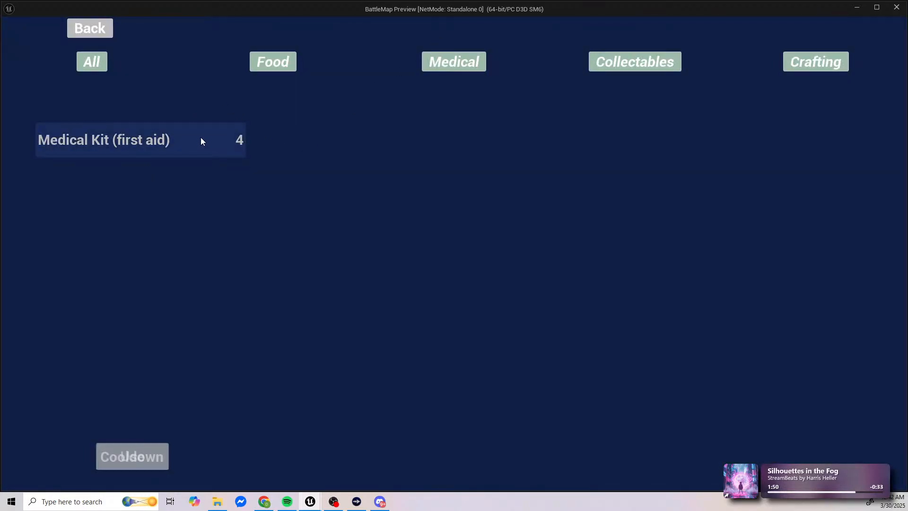
pyautogui.click(95, 29)
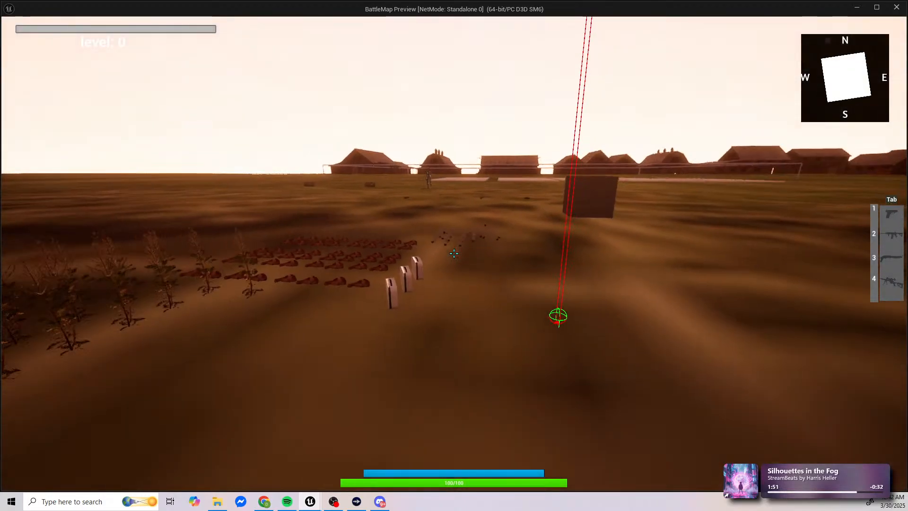
# Step: Walk around the turkey legs, collect three of them, and check their amount in the inventory
pyautogui.press('w')
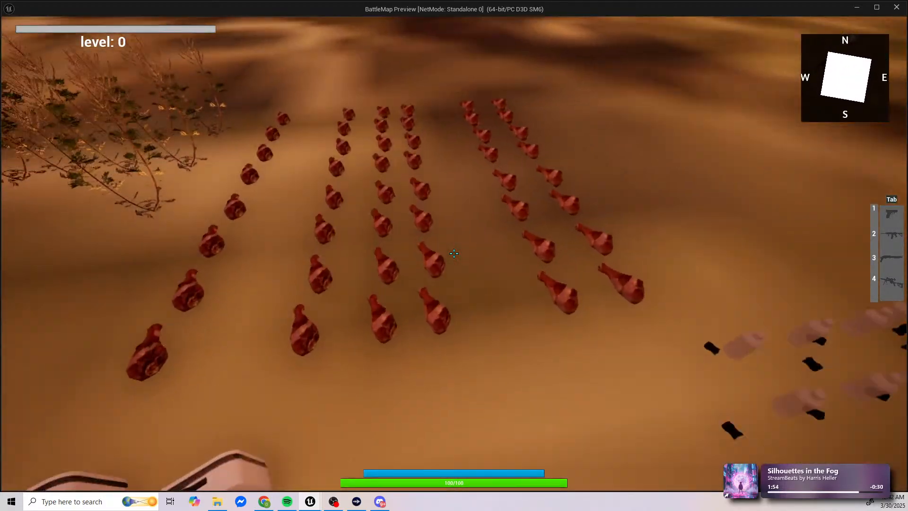
pyautogui.press('s')
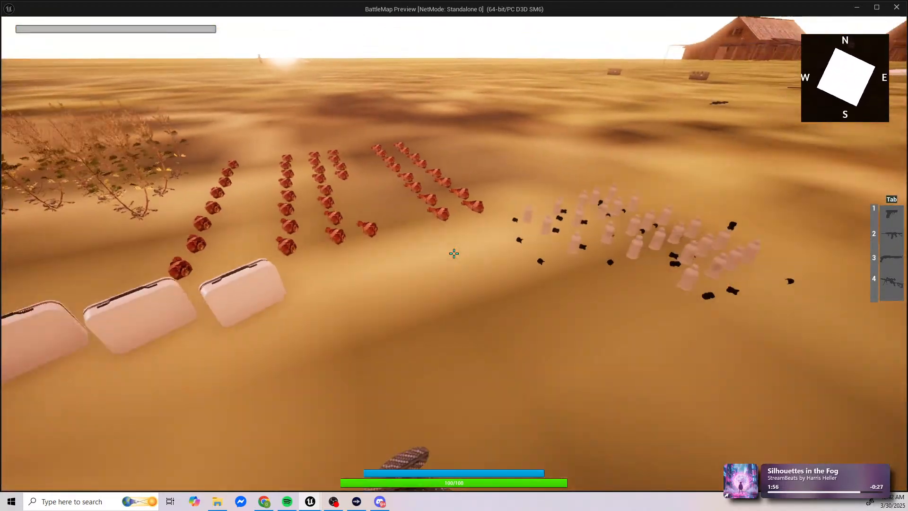
pyautogui.press('a')
pyautogui.press('a')
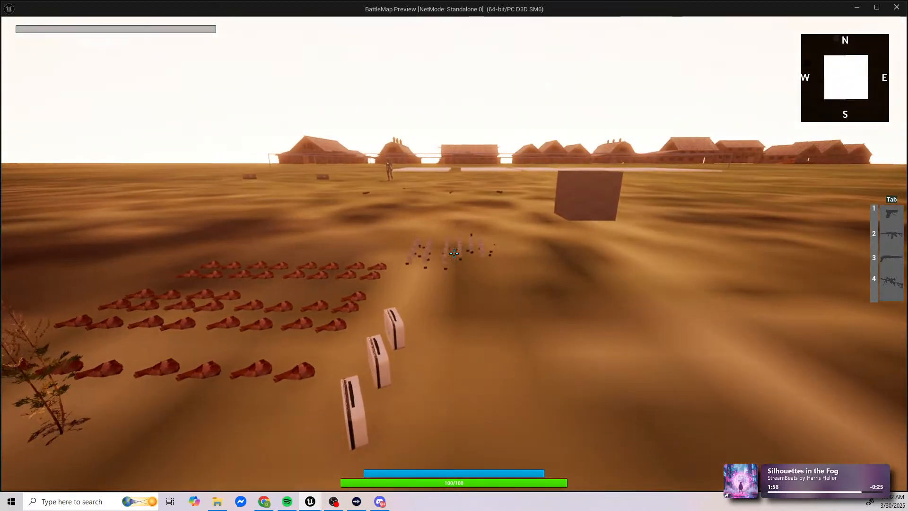
pyautogui.press('d')
pyautogui.press('d')
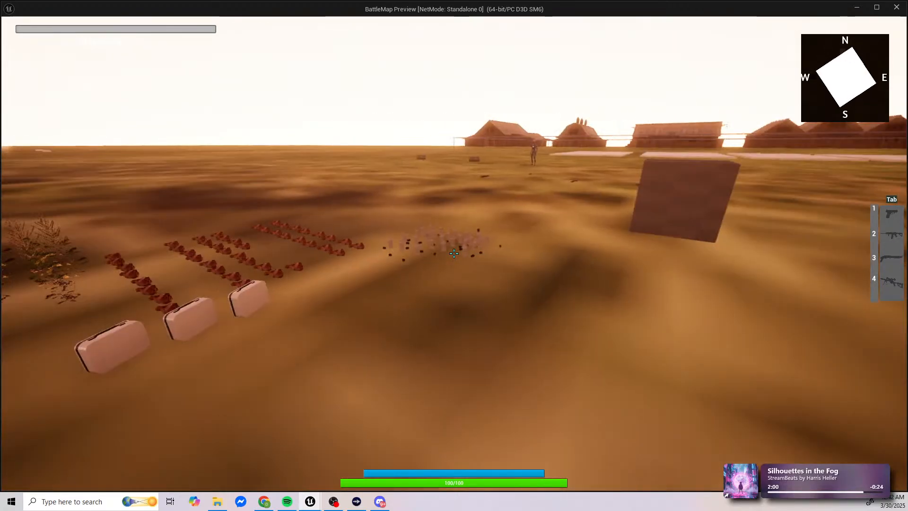
pyautogui.press('s')
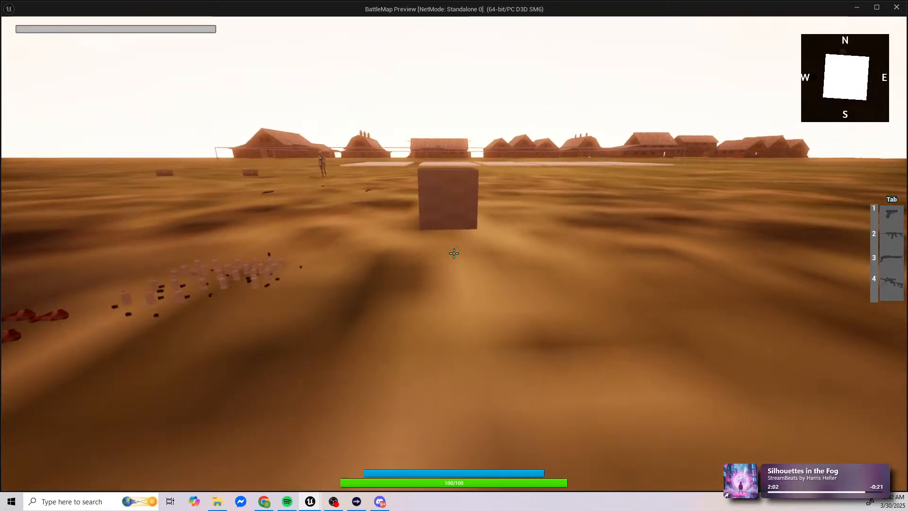
pyautogui.press('a')
pyautogui.press('Tab')
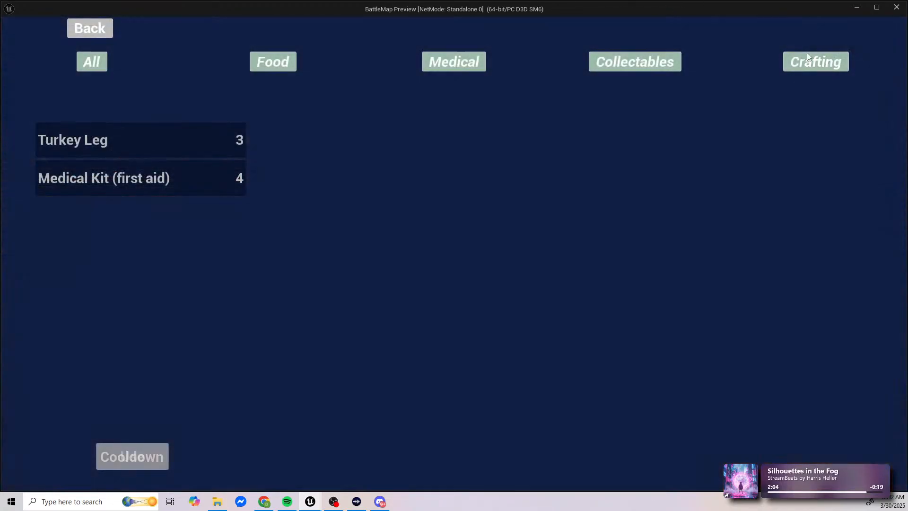
# Step: View the crafting recipe screen while holding Turkey Legs, and return to the game
pyautogui.click(809, 57)
pyautogui.click(420, 33)
pyautogui.click(105, 34)
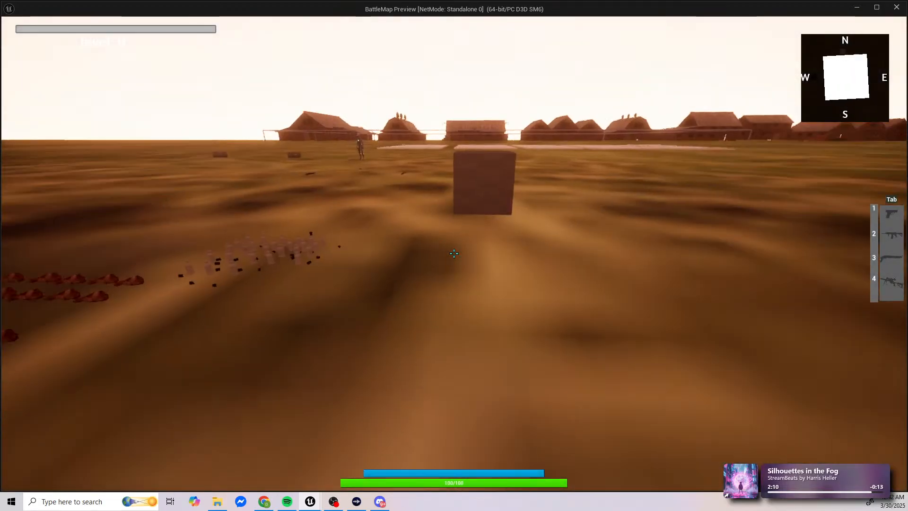
# Step: Walk to the brown cube and lose some health there to test healing items
pyautogui.press('d')
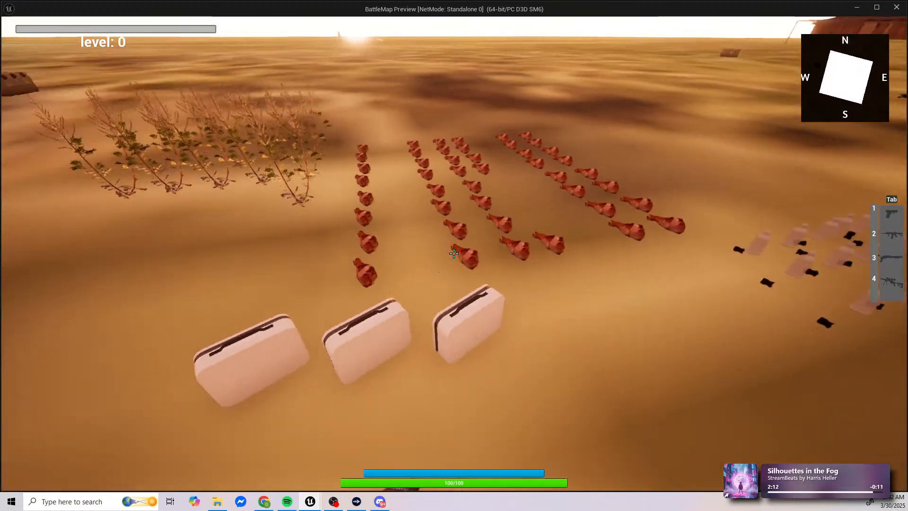
pyautogui.press('w')
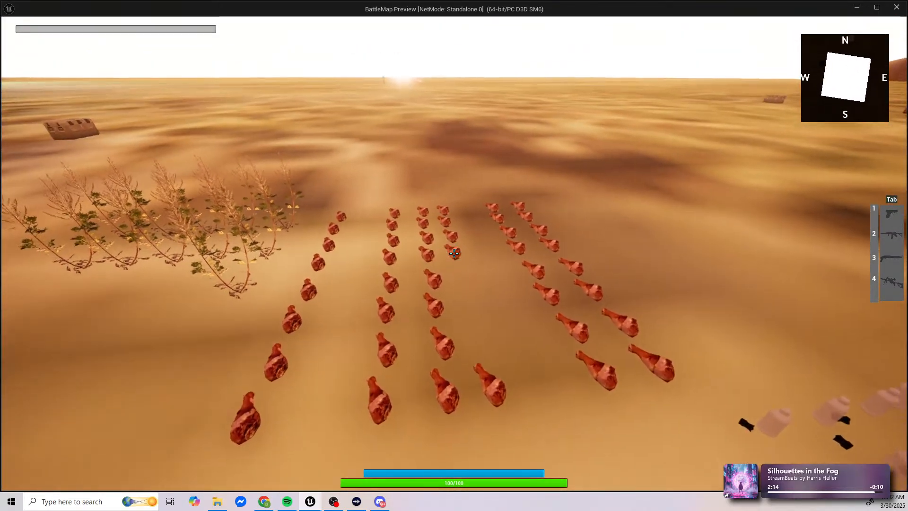
pyautogui.press('w')
pyautogui.press('space')
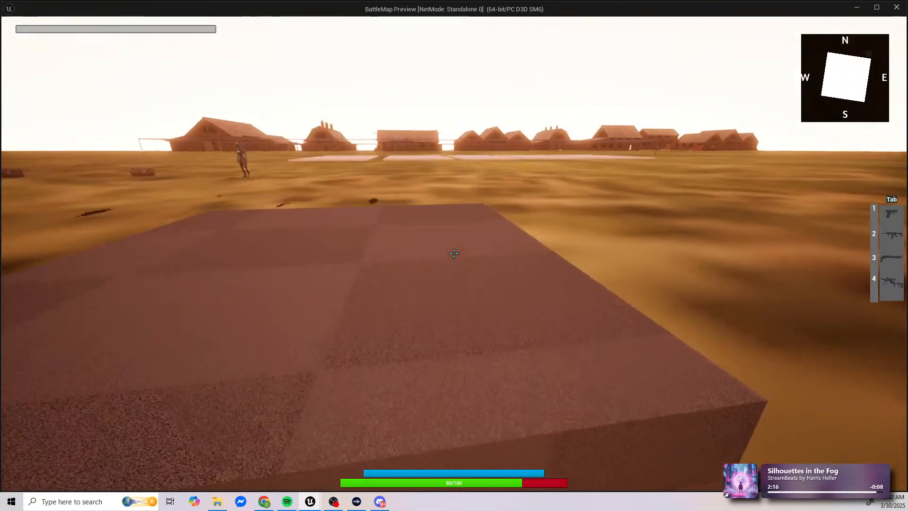
pyautogui.press('s')
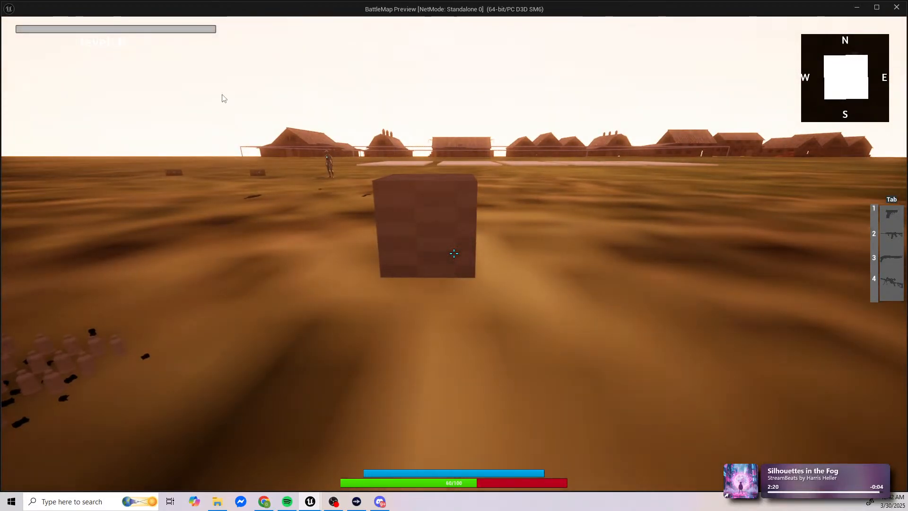
# Step: Use one Turkey Leg from the inventory and return to the game to check the health bar
pyautogui.press('Tab')
pyautogui.click(150, 138)
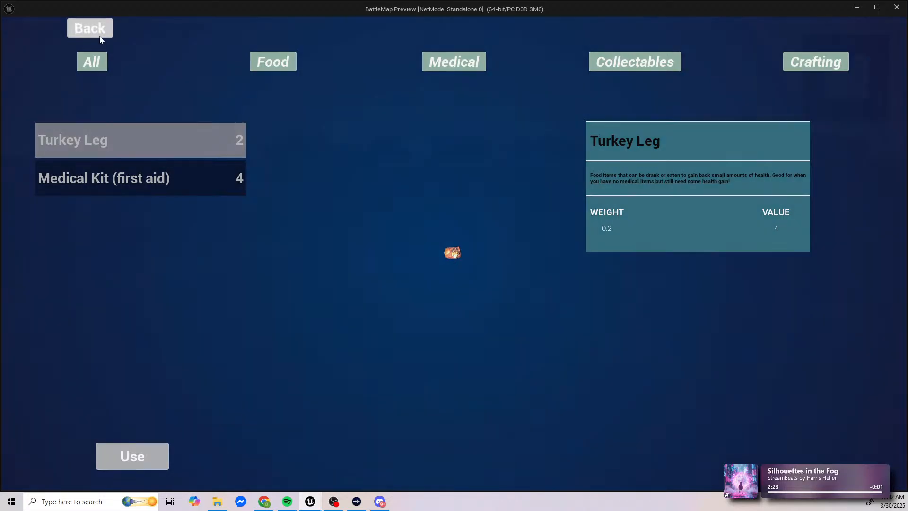
pyautogui.click(101, 33)
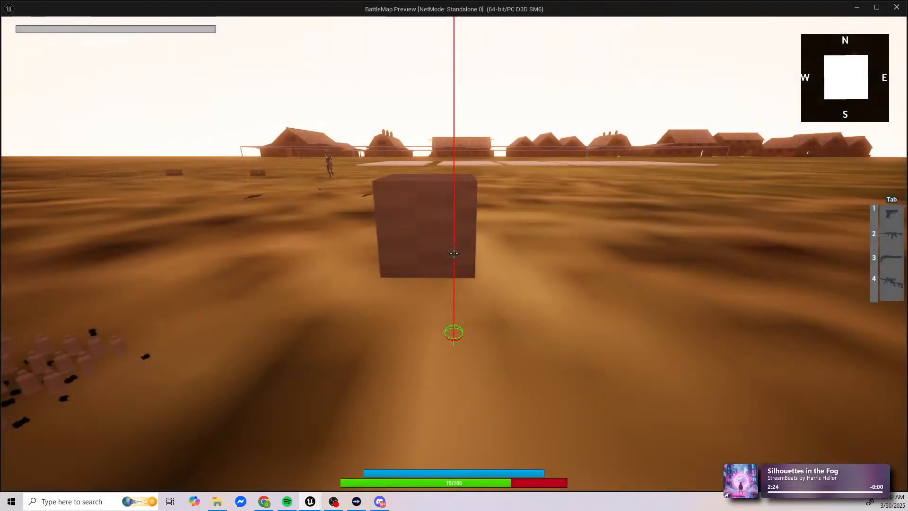
# Step: Use the remaining two Turkey Legs one at a time and return to the game to check the health bar
pyautogui.press('Tab')
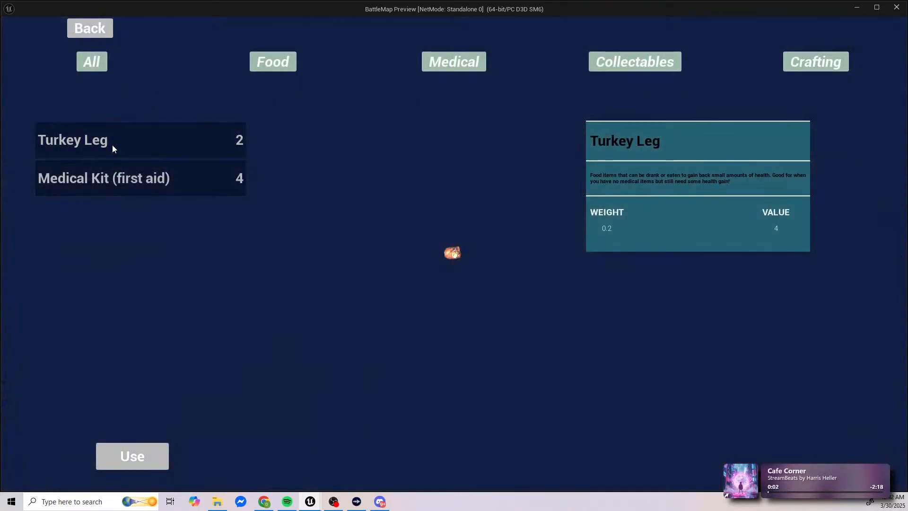
pyautogui.click(120, 151)
pyautogui.click(135, 455)
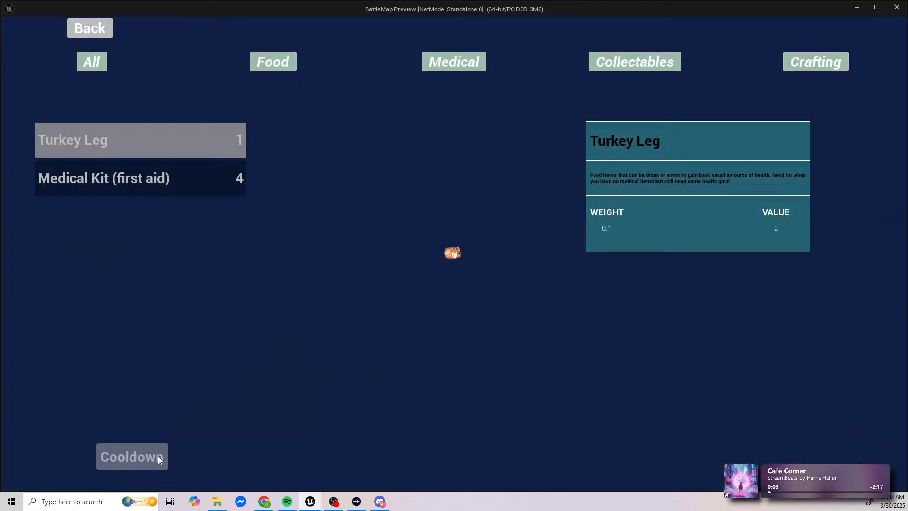
pyautogui.click(153, 457)
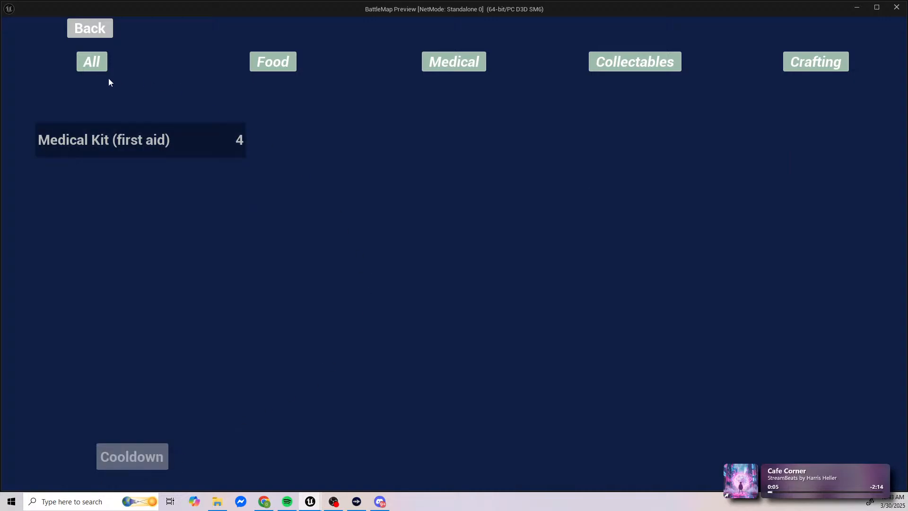
pyautogui.click(75, 27)
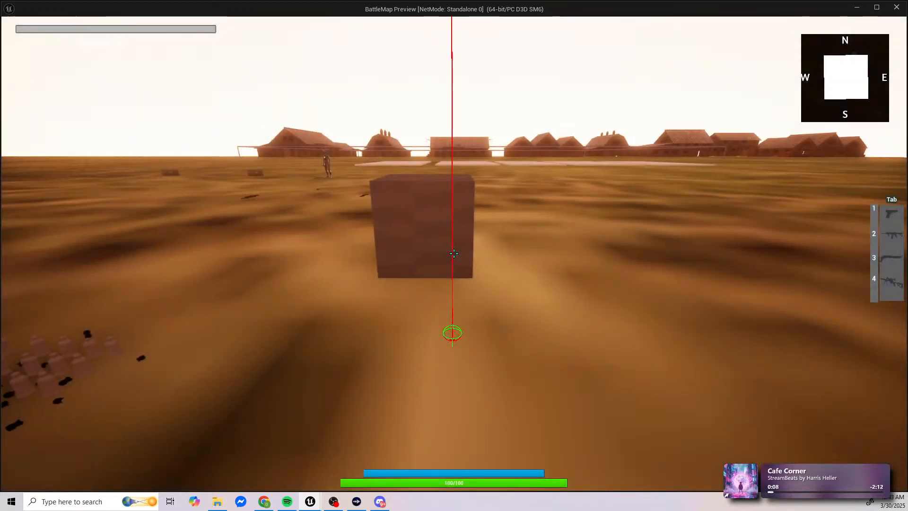
# Step: Walk across the map to the weapons on the ground beyond the brown cube and pick up the rifle
pyautogui.press('w')
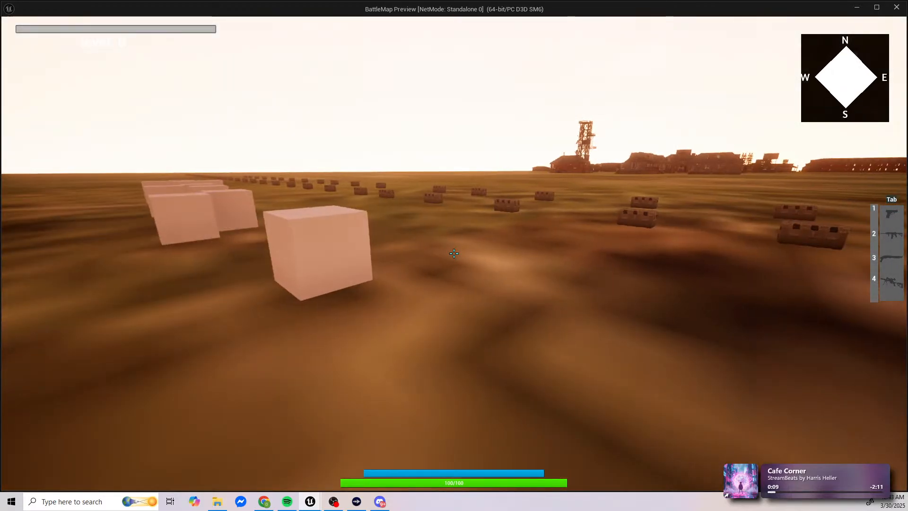
pyautogui.press('w')
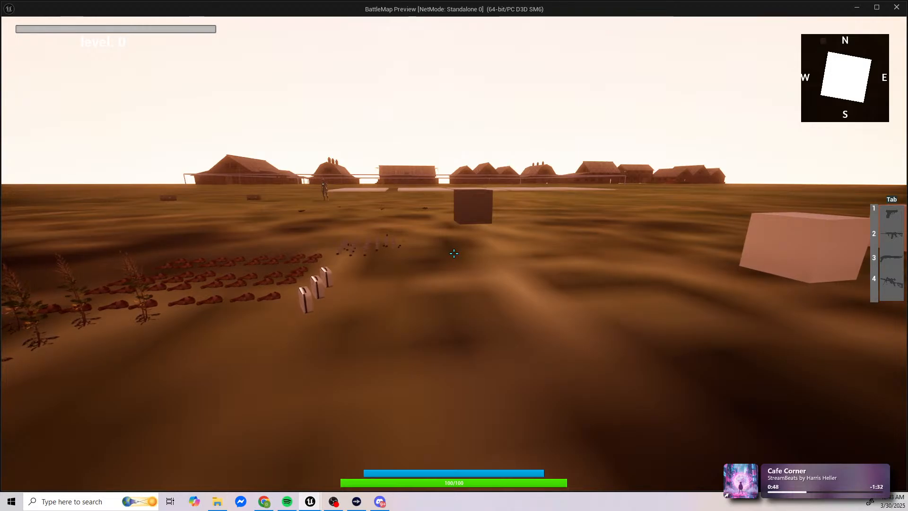
pyautogui.press('w')
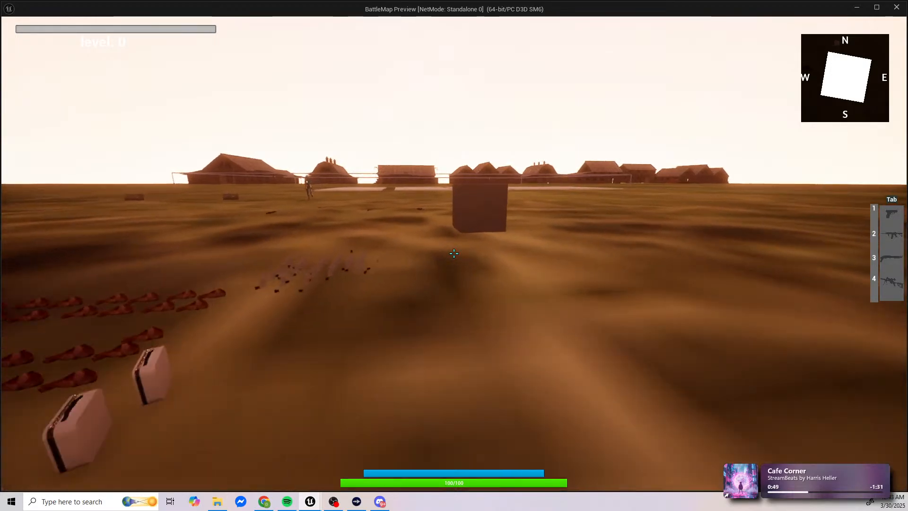
pyautogui.press('w')
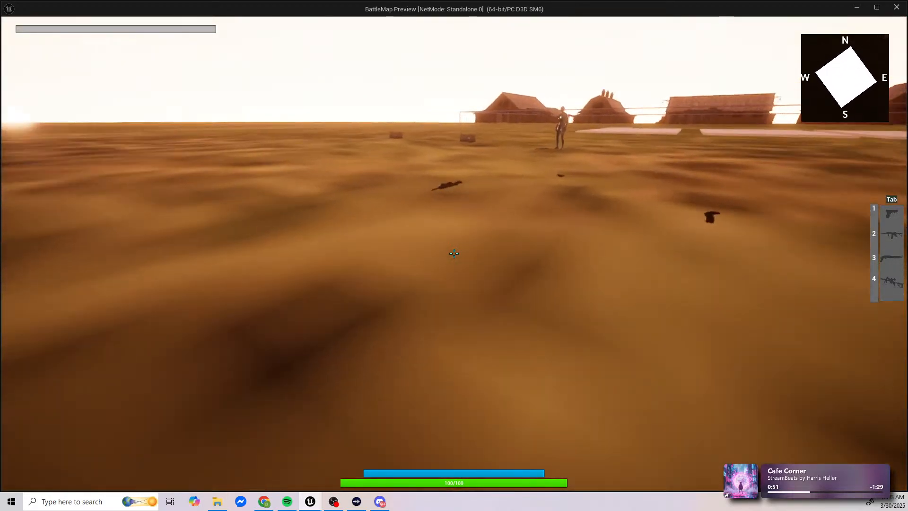
pyautogui.press('e')
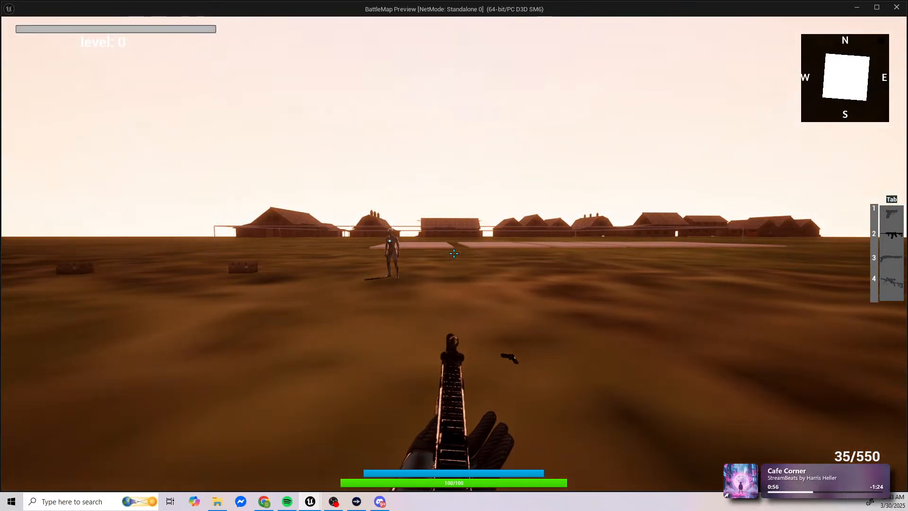
# Step: Aim down the rifle's sights, empty its 35-round magazine, and reload
pyautogui.rightClick(454, 254)
pyautogui.moveTo(454, 254); pyautogui.dragTo(454, 253)
pyautogui.rightClick(454, 253)
pyautogui.press('r')
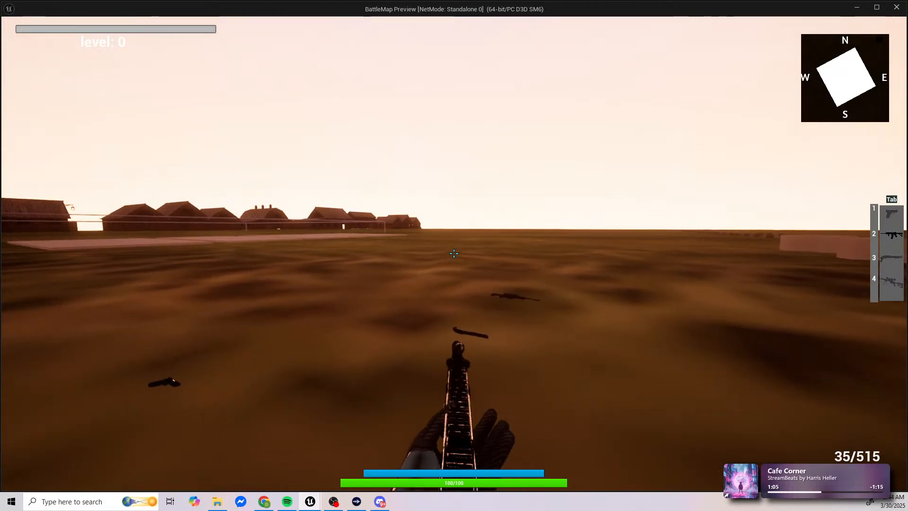
# Step: Test aiming down the rifle's sights in and out, and fire three rounds while aiming
pyautogui.rightClick(455, 253)
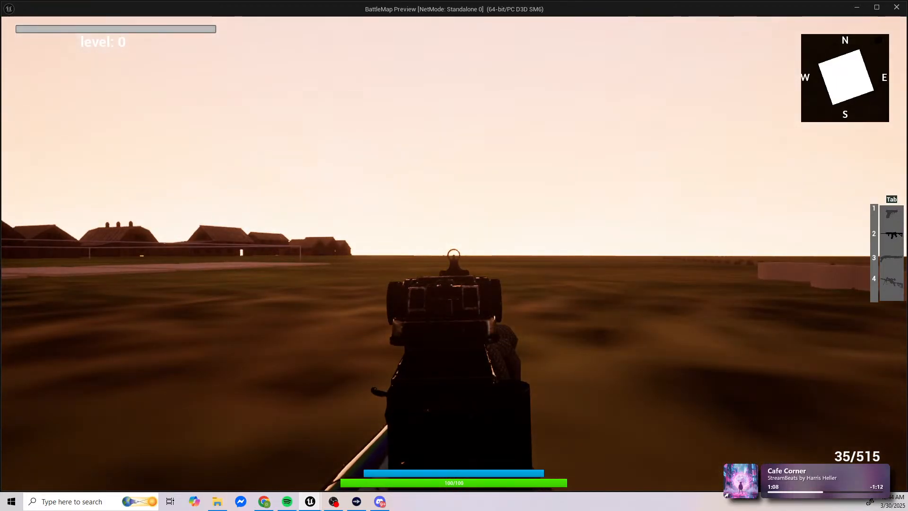
pyautogui.rightClick(454, 253)
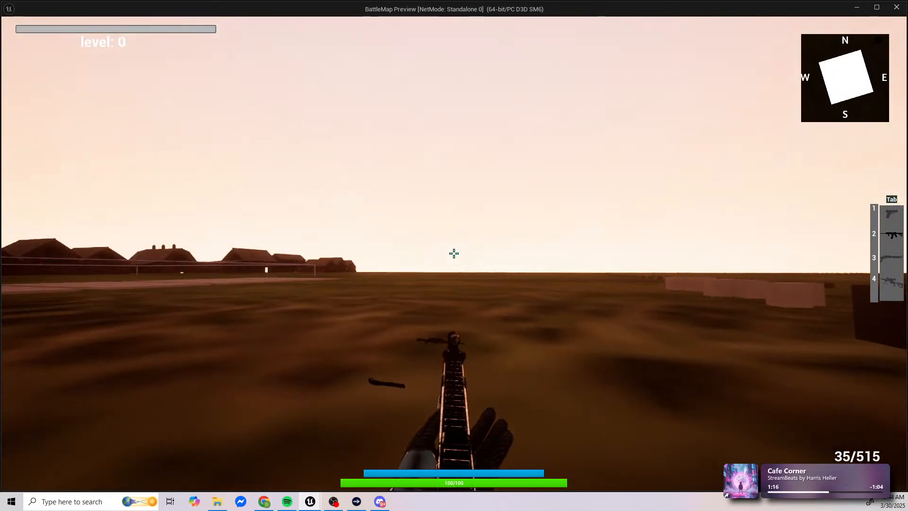
pyautogui.rightClick(454, 254)
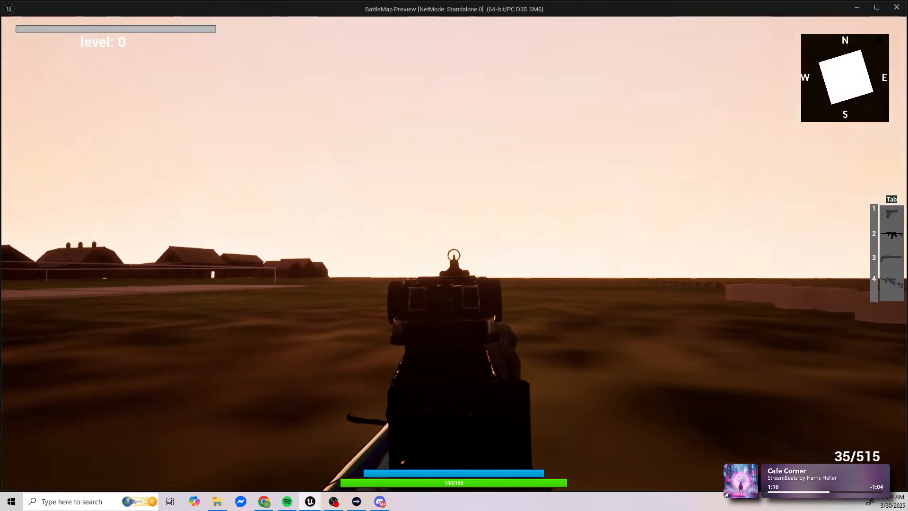
pyautogui.click(454, 254)
pyautogui.rightClick(455, 254)
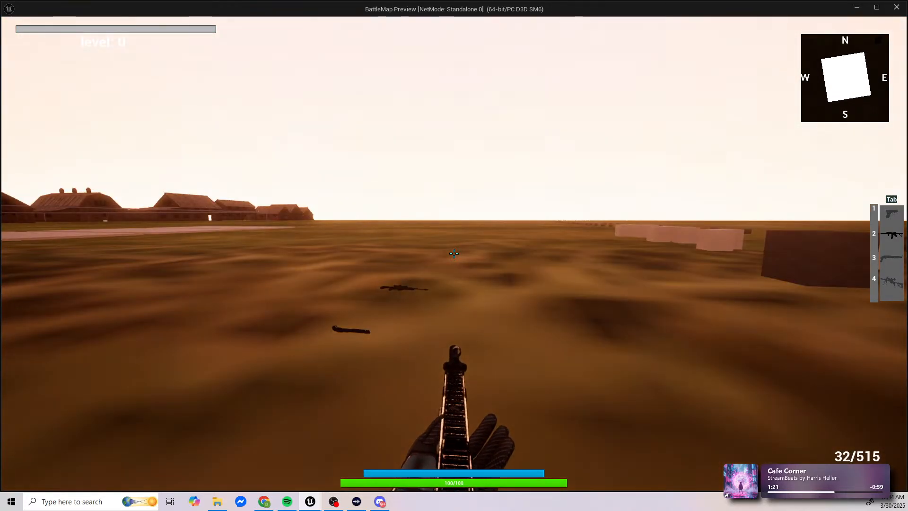
# Step: Fire a longer burst of 17 rounds through the rifle's sights and reload
pyautogui.rightClick(454, 254)
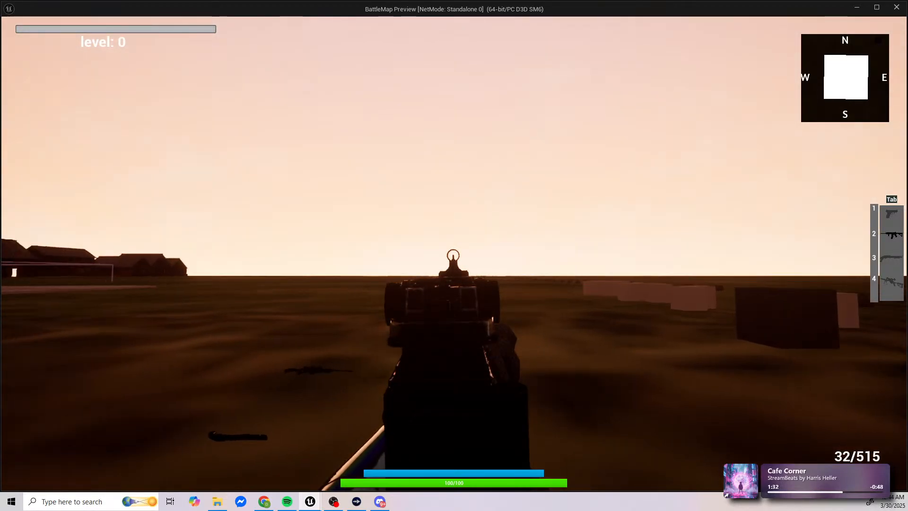
pyautogui.moveTo(454, 256); pyautogui.dragTo(454, 255)
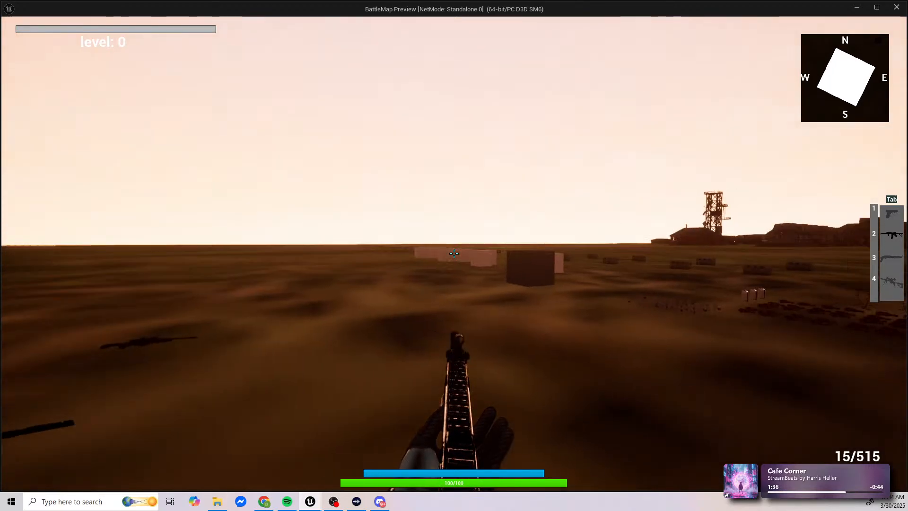
pyautogui.press('r')
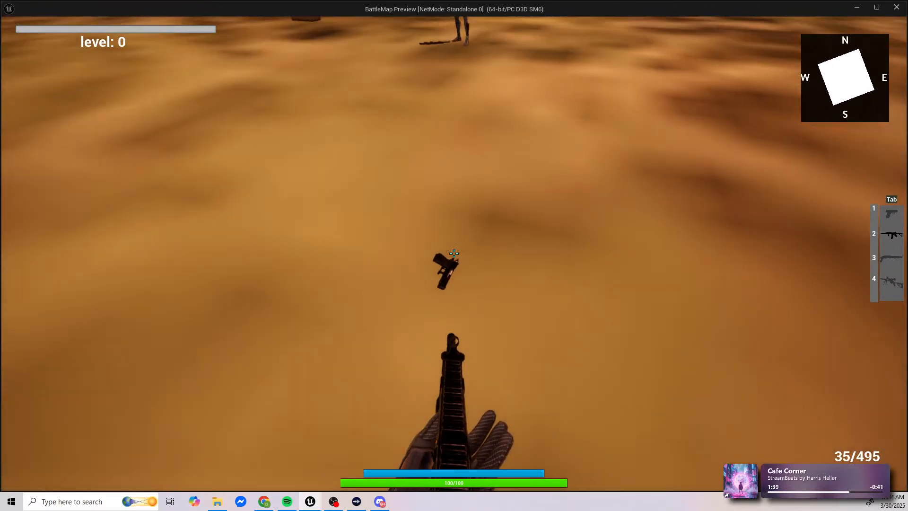
# Step: Pick up the pistol, the shotgun and the scoped sniper rifle lying on the ground to fill all four weapon slots
pyautogui.press('e')
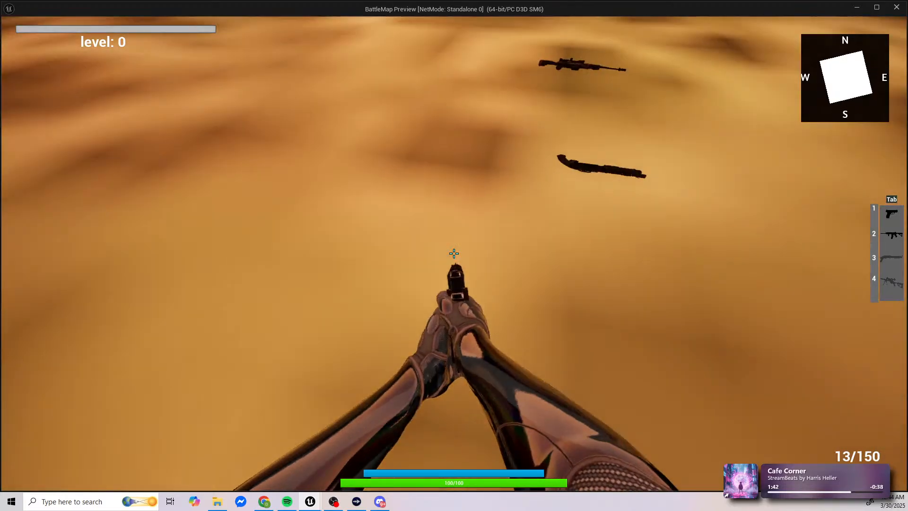
pyautogui.press('e')
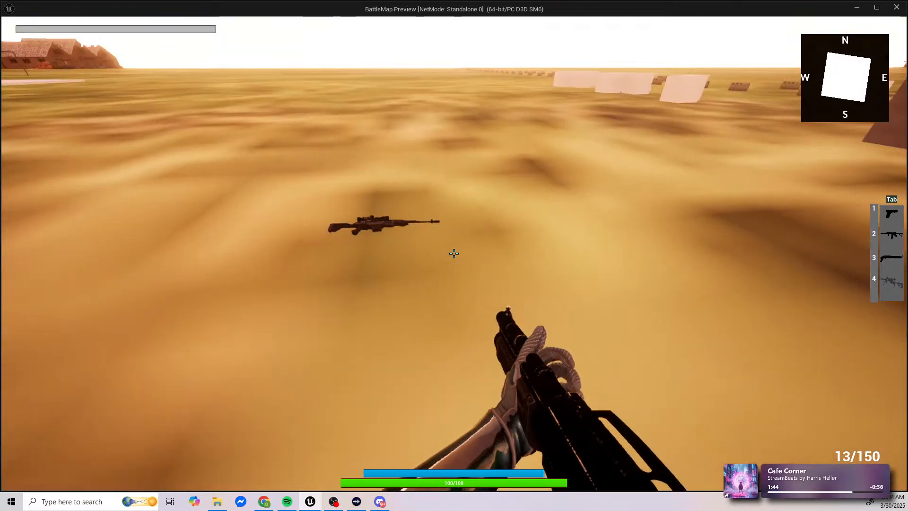
pyautogui.press('w')
pyautogui.press('e')
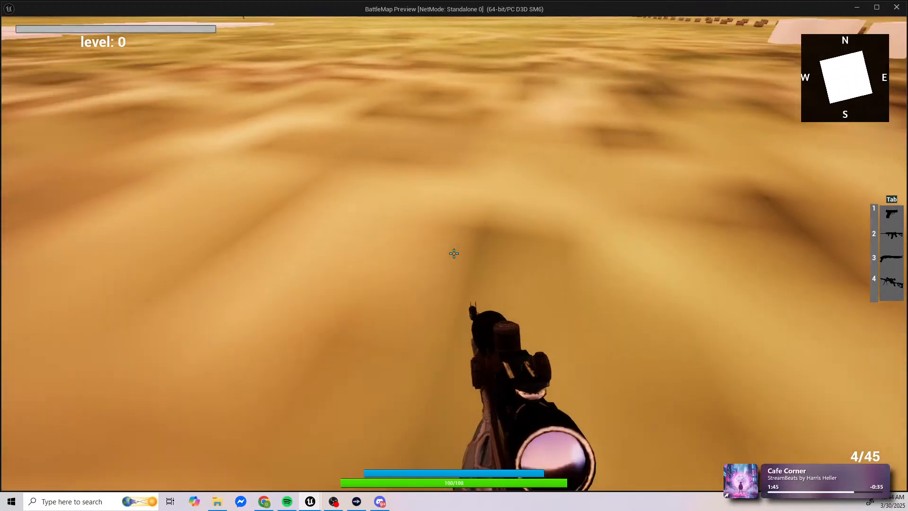
# Step: Fire eight pistol rounds while aiming down its sights, and fire five rounds with the rifle from slot 2
pyautogui.press('1')
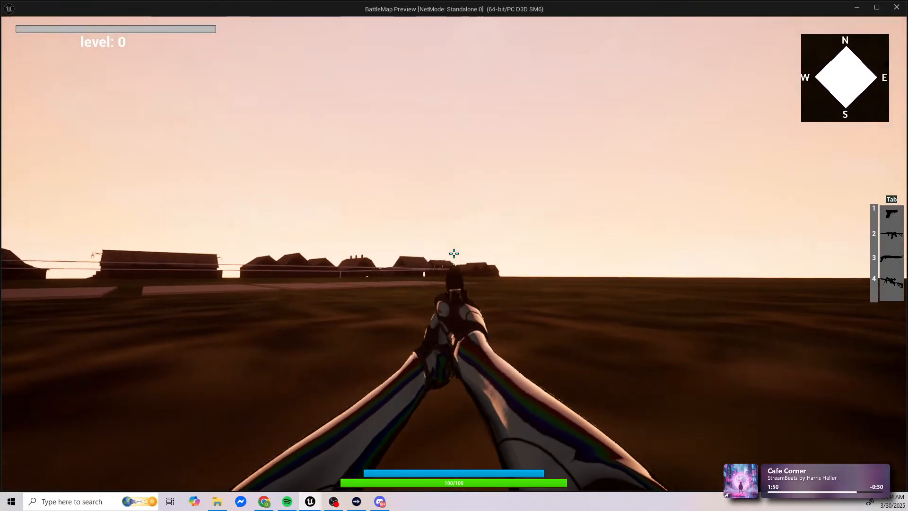
pyautogui.click(455, 254)
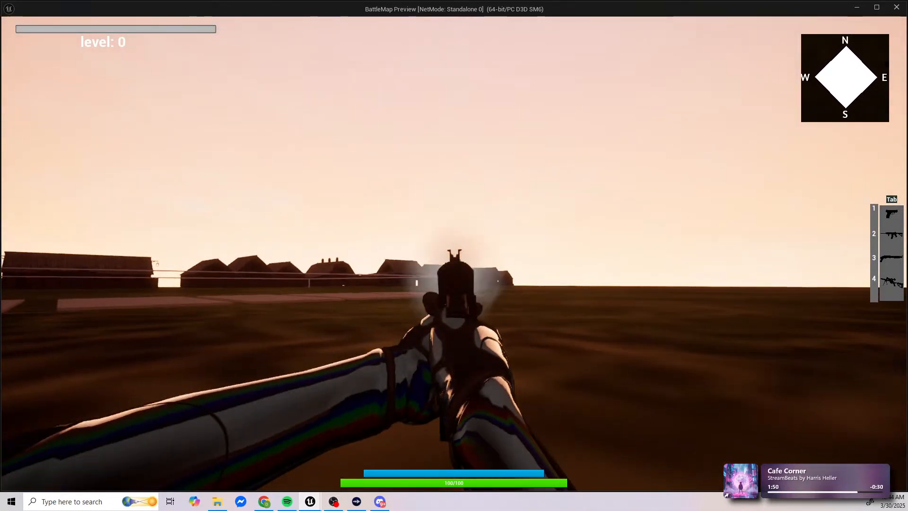
pyautogui.press('2')
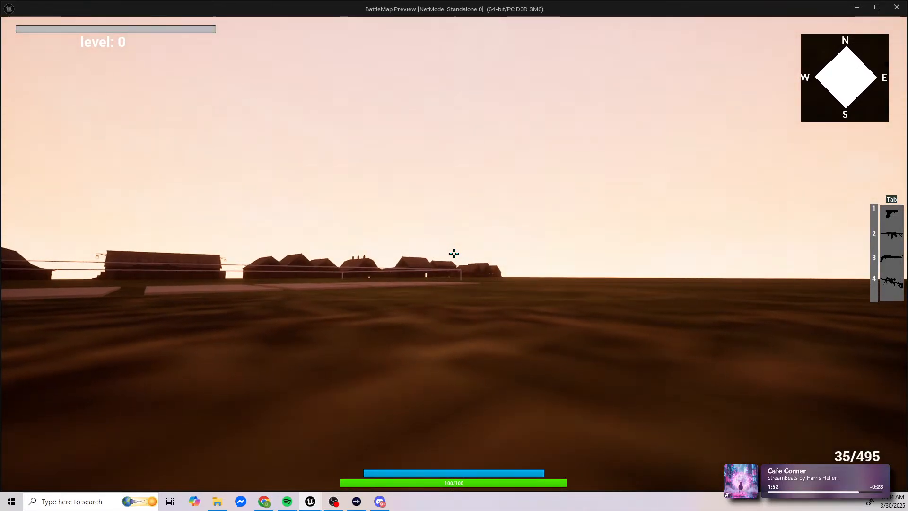
pyautogui.click(454, 254)
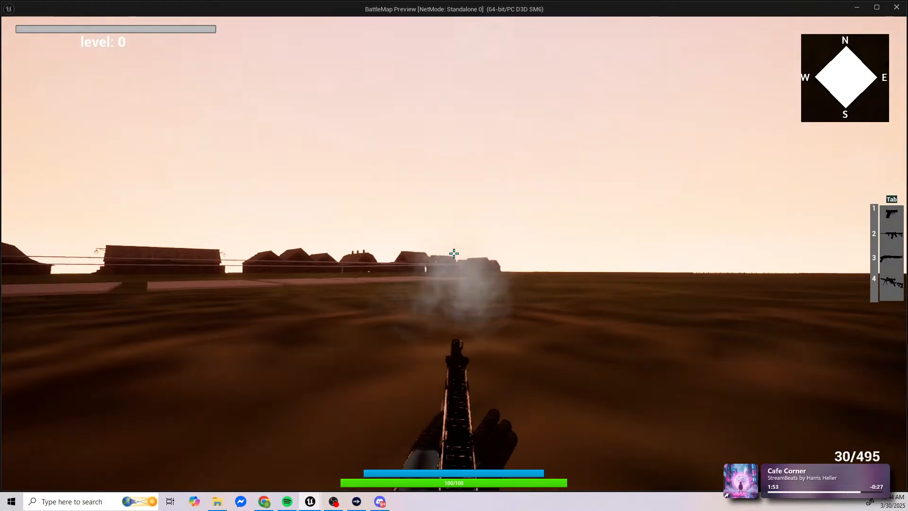
# Step: Equip the shotgun from slot 3, aim down its sights and fire two shots
pyautogui.press('3')
pyautogui.rightClick(454, 253)
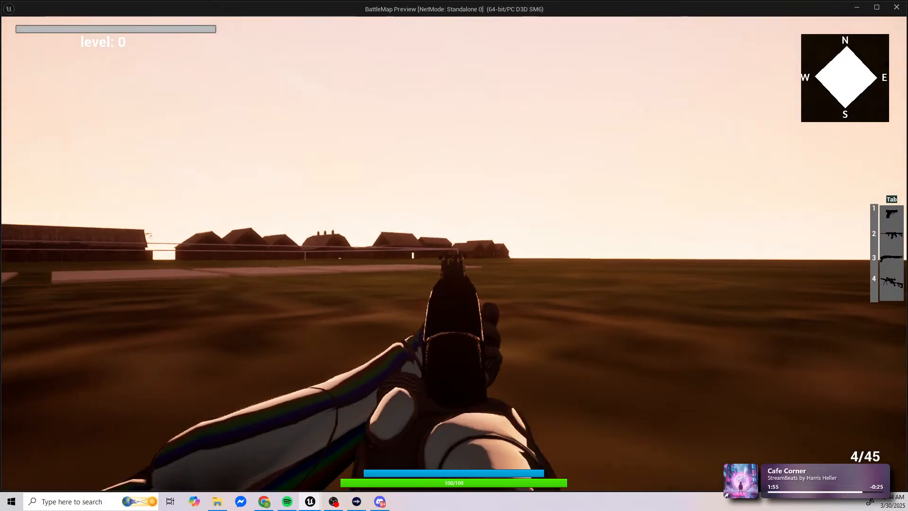
pyautogui.click(454, 254)
pyautogui.click(454, 253)
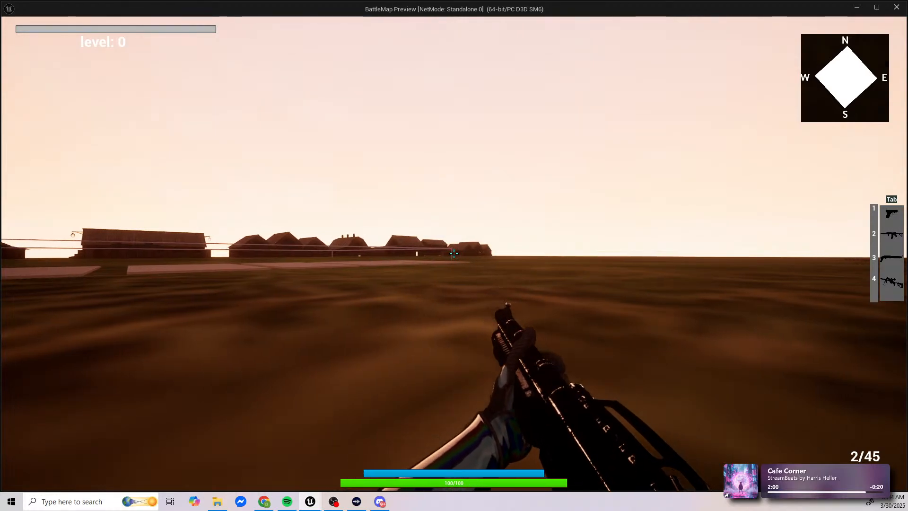
# Step: Equip the sniper rifle from slot 4 and fire two rounds to test its bullet trajectory
pyautogui.press('4')
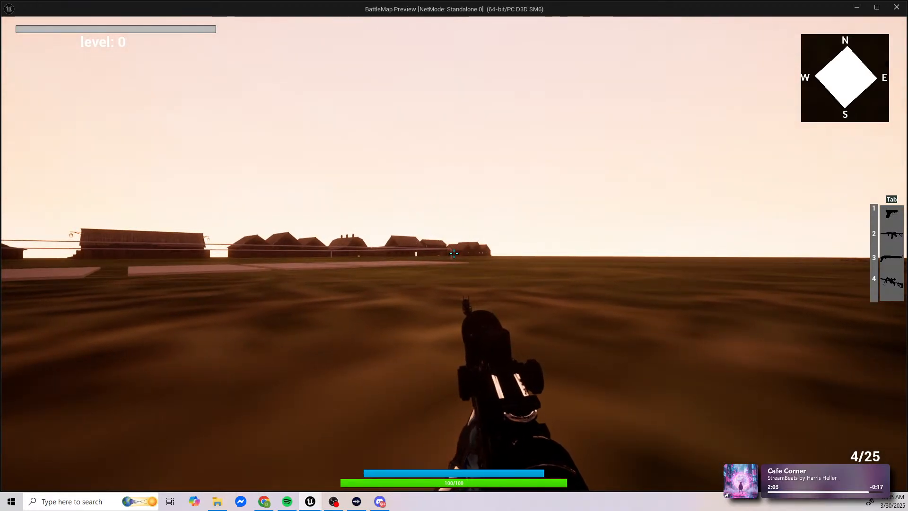
pyautogui.click(454, 254)
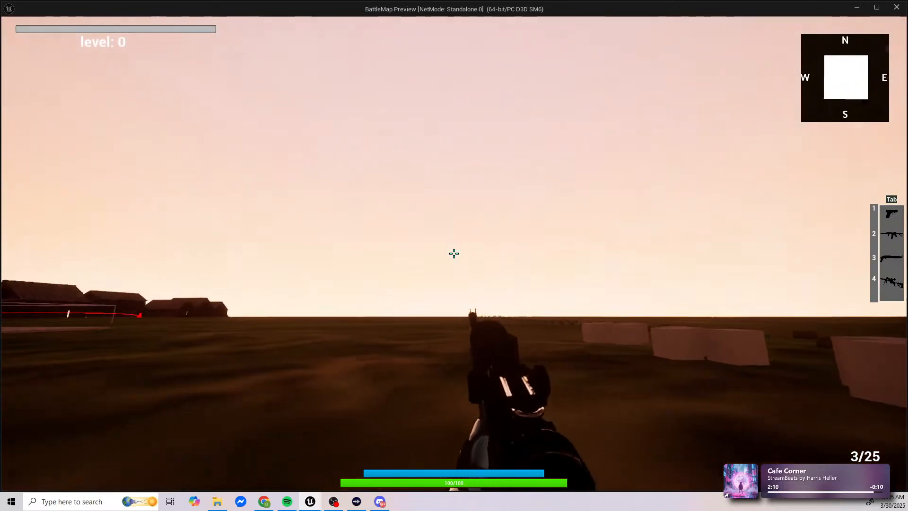
pyautogui.click(455, 253)
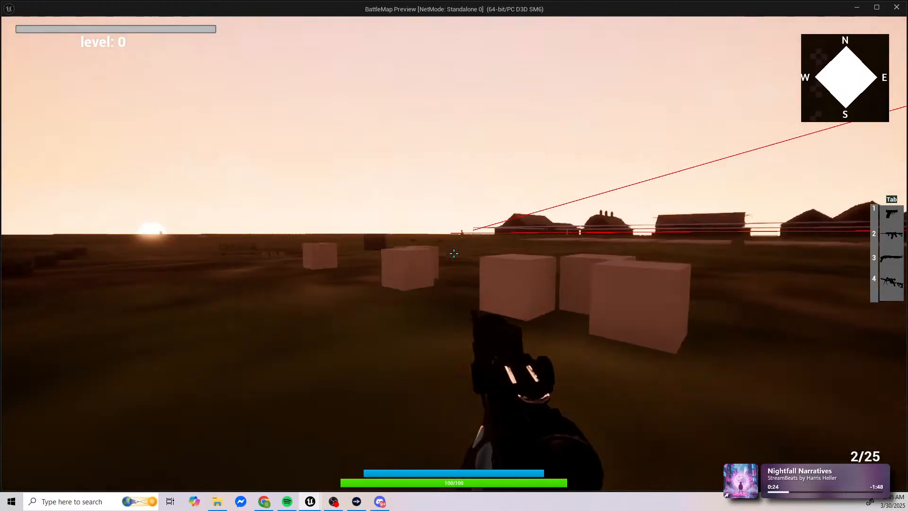
# Step: Move around the pale cubes and switch from the sniper rifle through the pistol to the rifle in slot 2
pyautogui.press('w')
pyautogui.press('a')
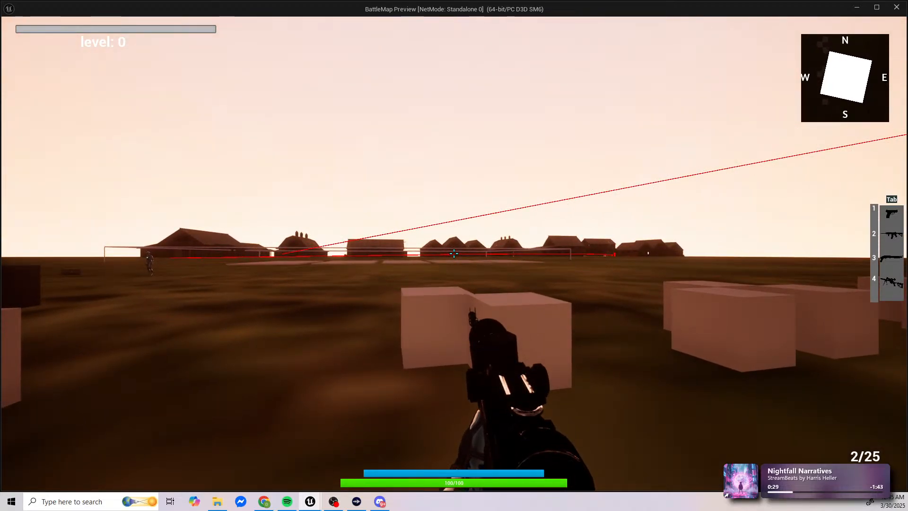
pyautogui.press('4')
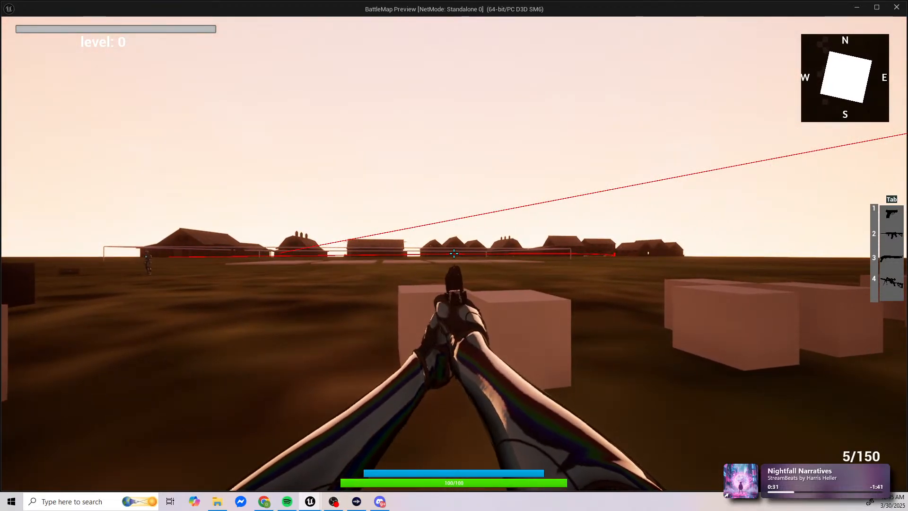
pyautogui.press('2')
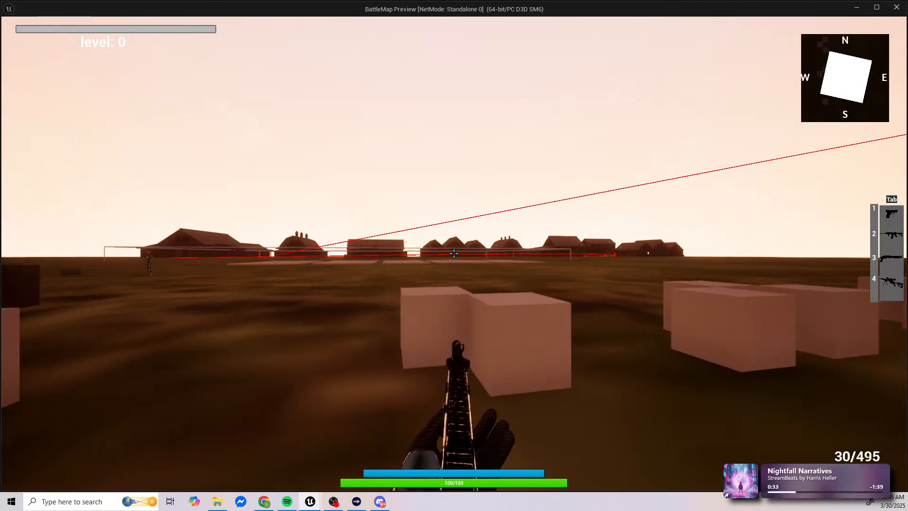
# Step: Reload the rifle and test its sights with two short bursts of four and five rounds
pyautogui.press('w')
pyautogui.press('r')
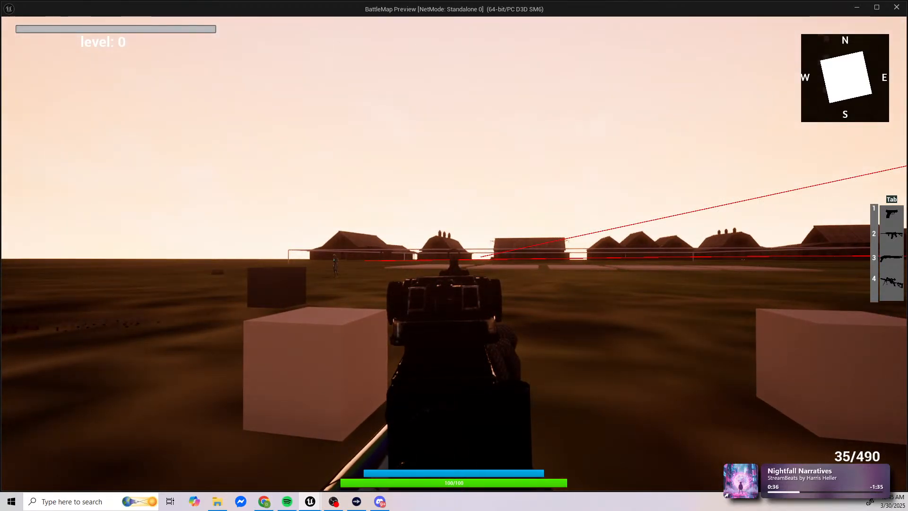
pyautogui.click(454, 256)
pyautogui.click(454, 255)
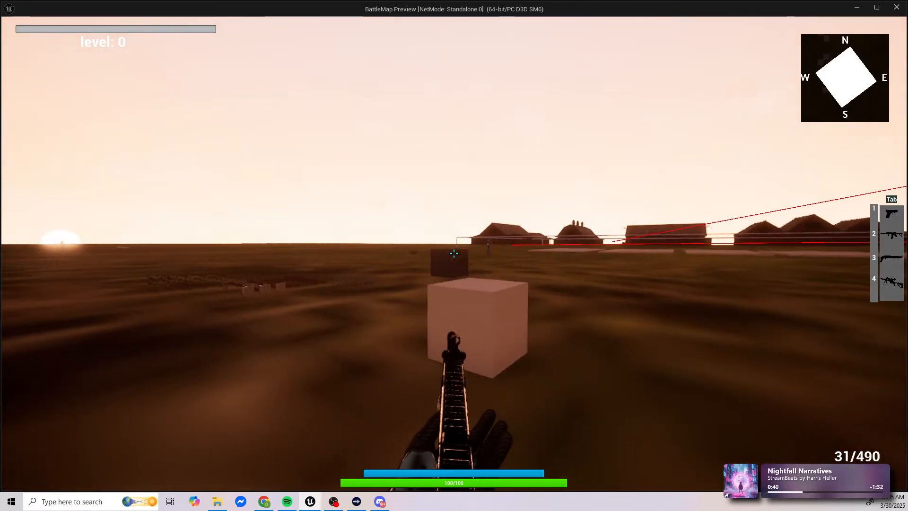
pyautogui.rightClick(454, 255)
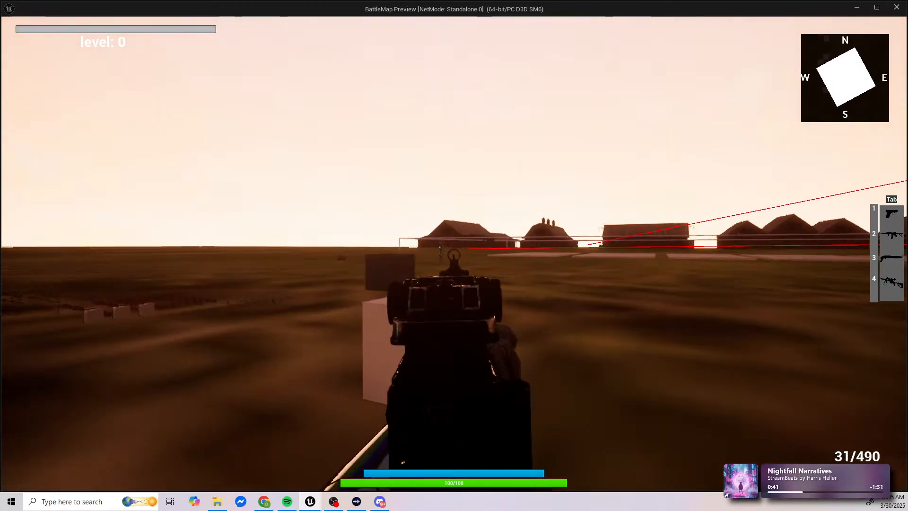
pyautogui.click(454, 255)
pyautogui.click(455, 256)
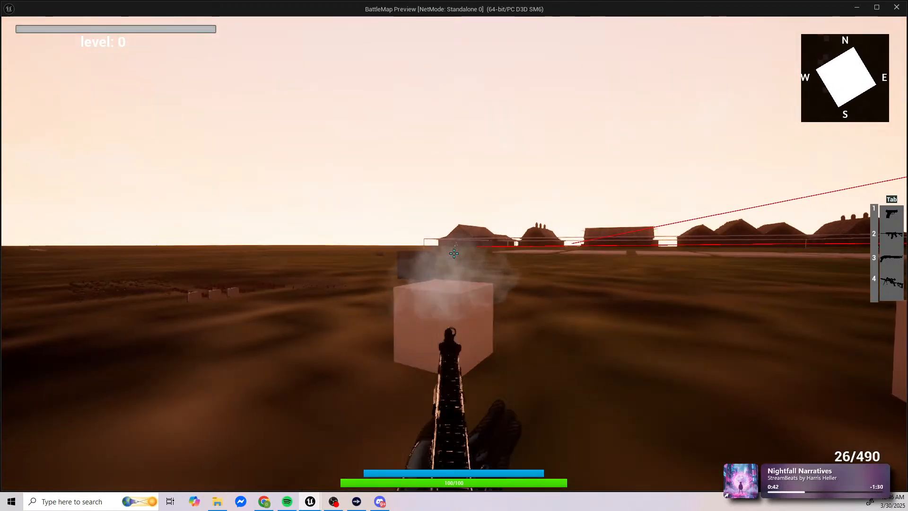
pyautogui.rightClick(454, 256)
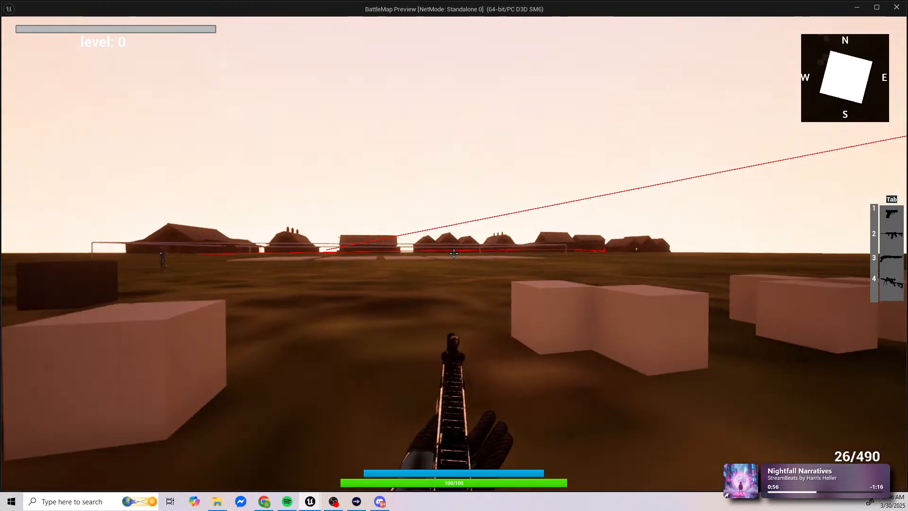
# Step: Test aiming the rifle in and out once more near the cubes, and leave the game preview for the Blueprint editor
pyautogui.rightClick(455, 254)
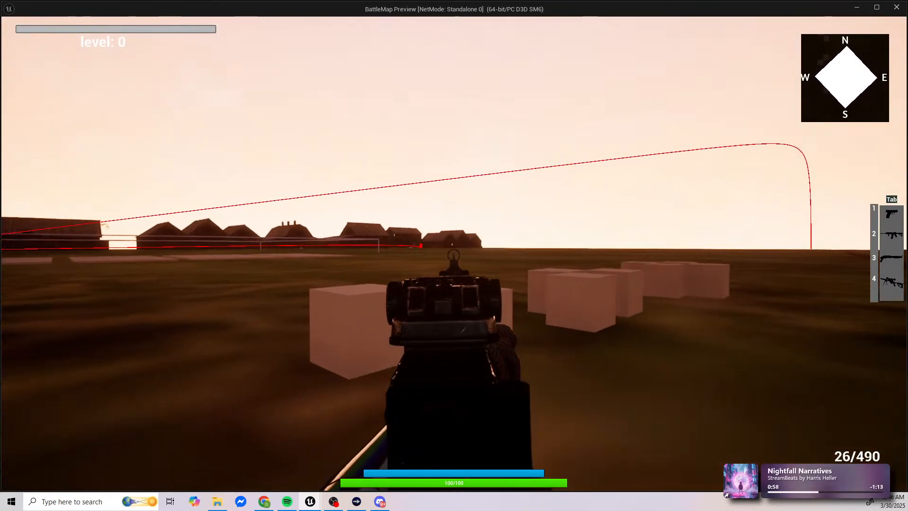
pyautogui.rightClick(455, 253)
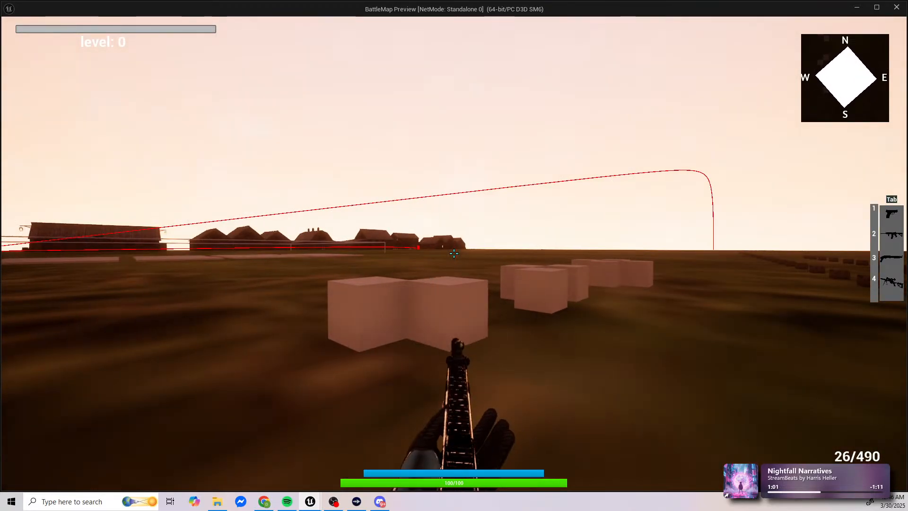
pyautogui.press('Escape')
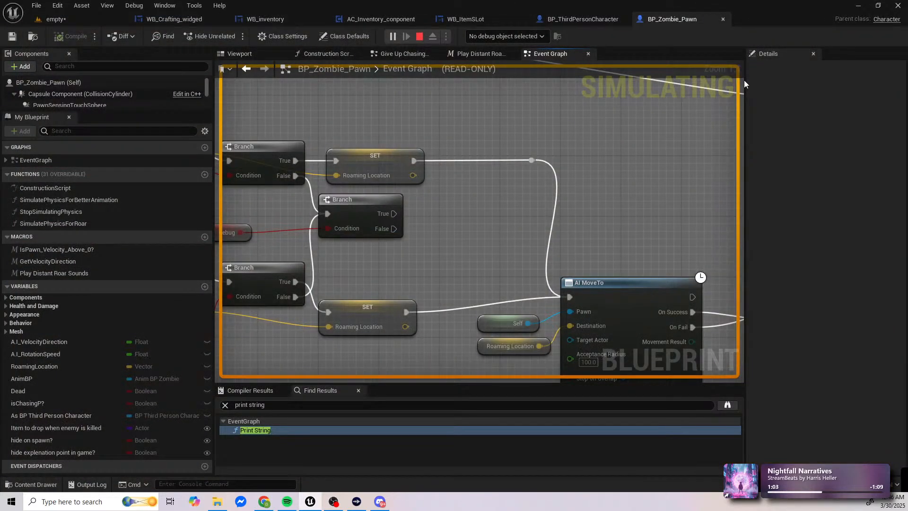
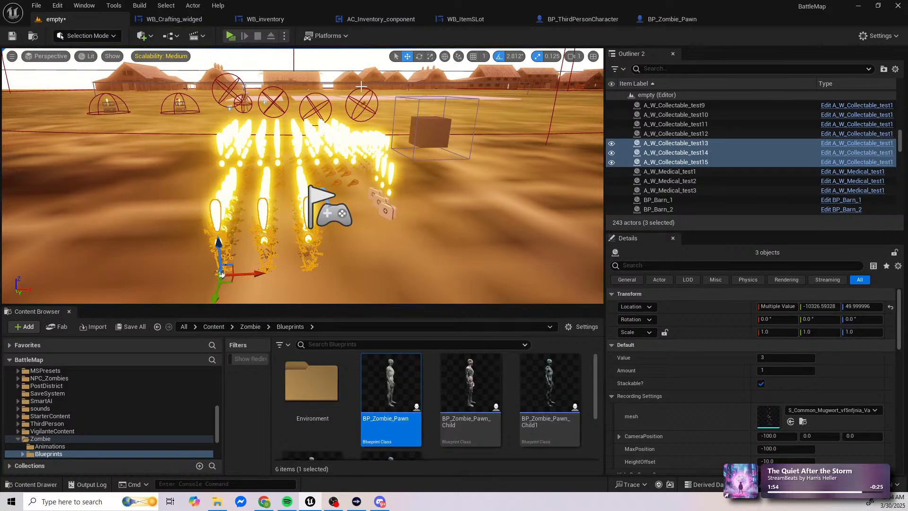
# Step: Clear the selection of the three collectable actors and view the test items and crates from the side
pyautogui.moveTo(357, 197); pyautogui.dragTo(396, 197, button='right')
pyautogui.click(358, 197)
pyautogui.press('s')
pyautogui.moveTo(351, 216); pyautogui.dragTo(365, 205, button='right')
pyautogui.press('w')
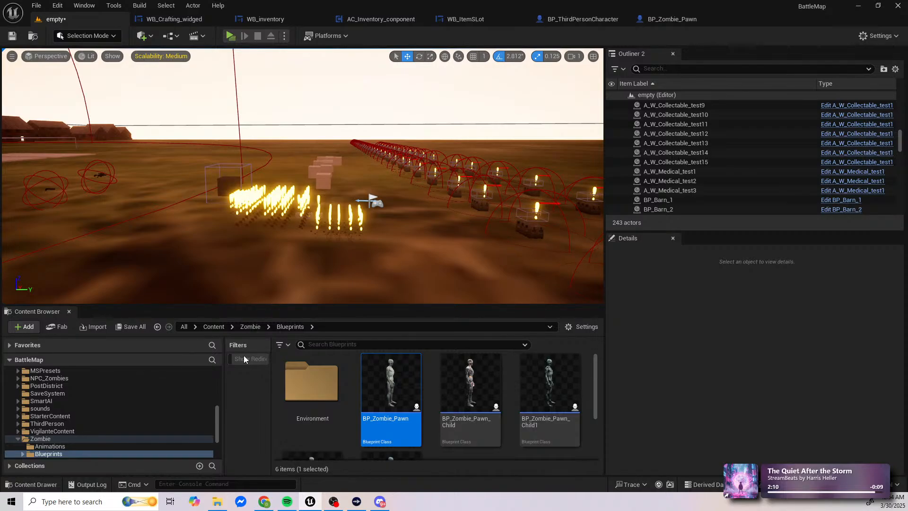
# Step: Collapse the Zombie folder and browse the project content to the Weapons folder inside _Project/Props
pyautogui.scroll(-3, 58, 408)
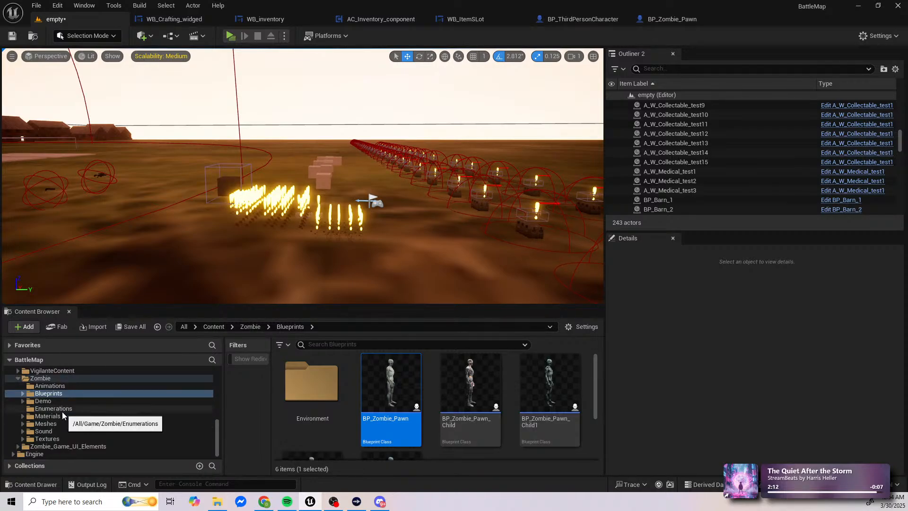
pyautogui.click(18, 379)
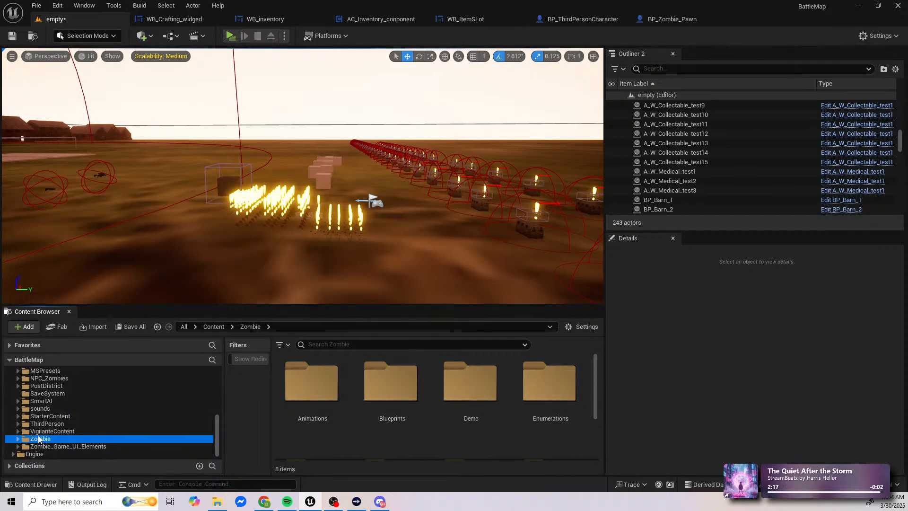
pyautogui.scroll(2, 40, 436)
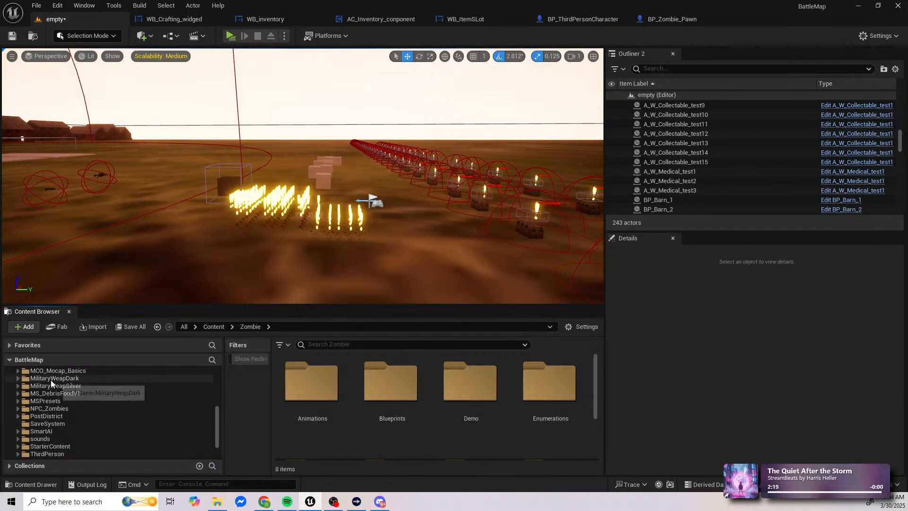
pyautogui.scroll(5, 101, 385)
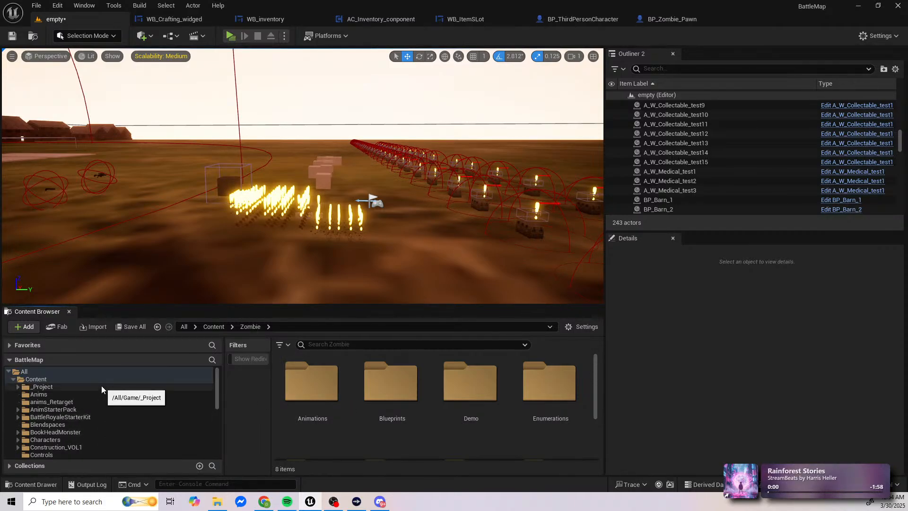
pyautogui.click(83, 387)
pyautogui.scroll(-2, 481, 428)
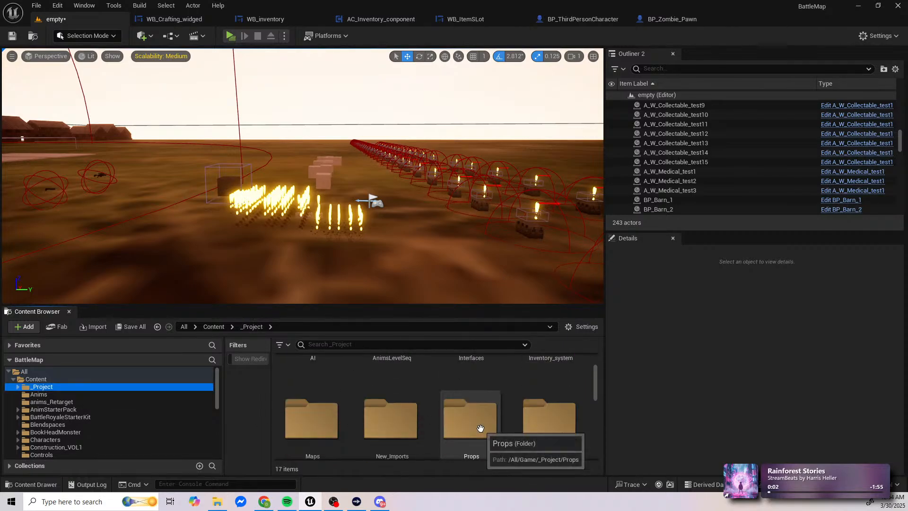
pyautogui.scroll(-1, 480, 428)
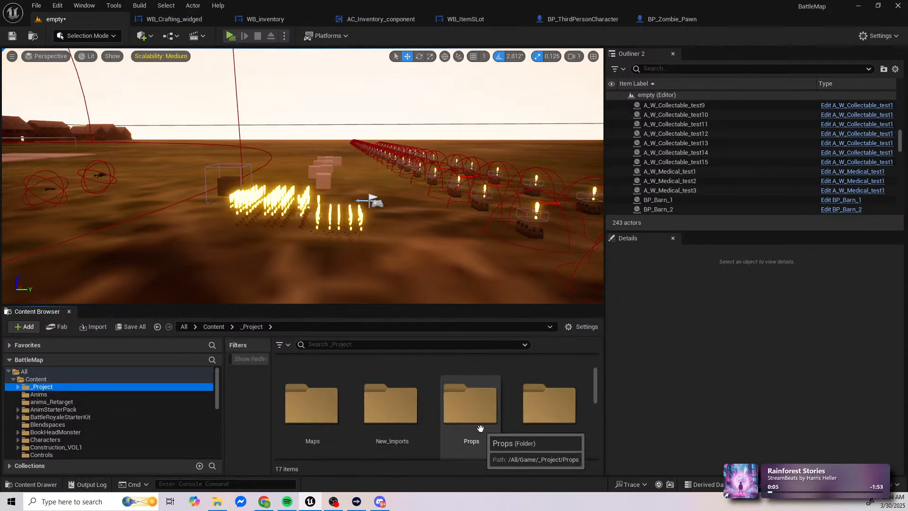
pyautogui.doubleClick(460, 441)
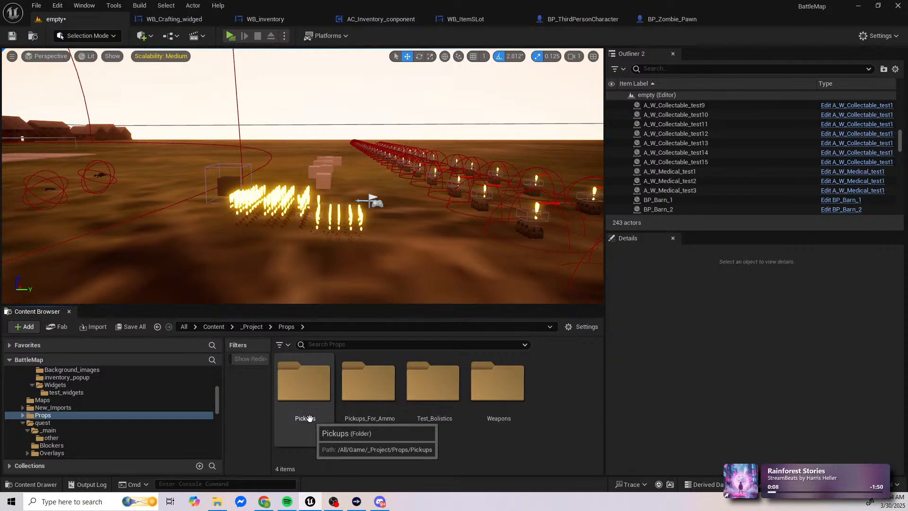
pyautogui.doubleClick(487, 393)
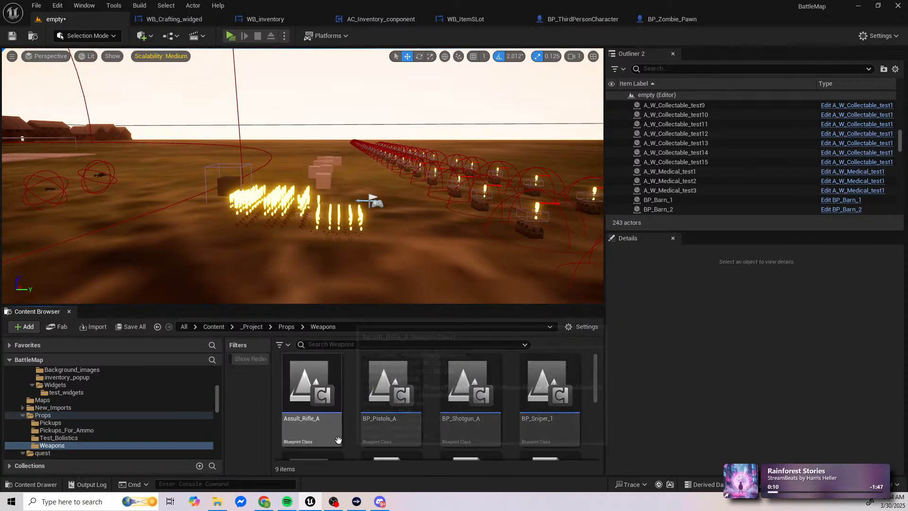
# Step: Open the BP_WeaponMaster blueprint and examine the settings of its Firing animation variable
pyautogui.scroll(-3, 351, 442)
pyautogui.scroll(1, 396, 440)
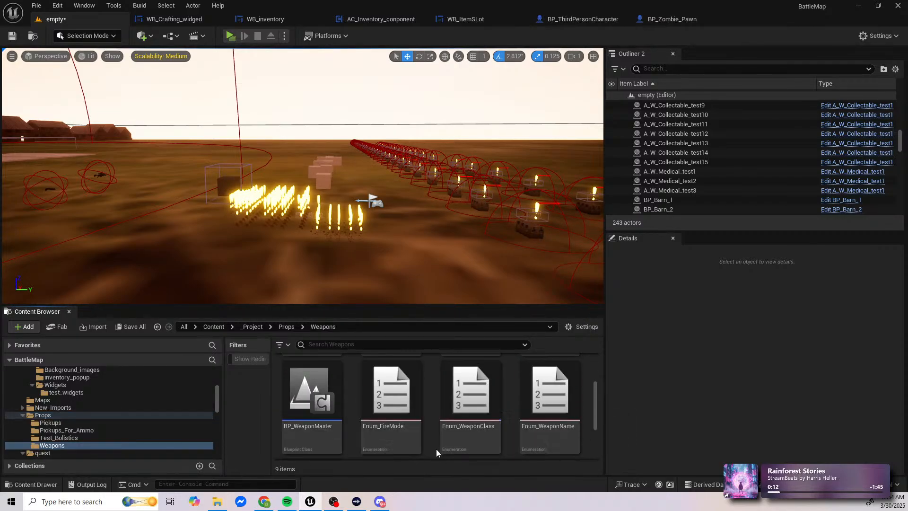
pyautogui.doubleClick(331, 410)
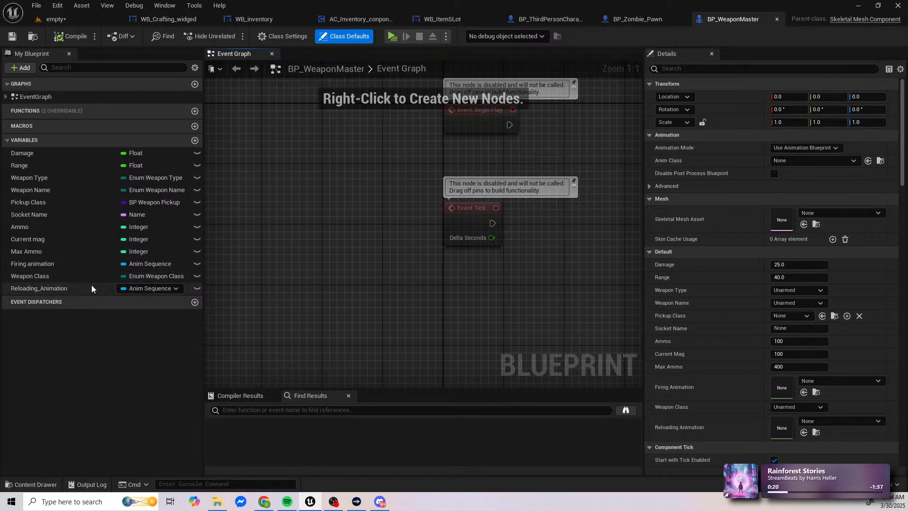
pyautogui.click(72, 264)
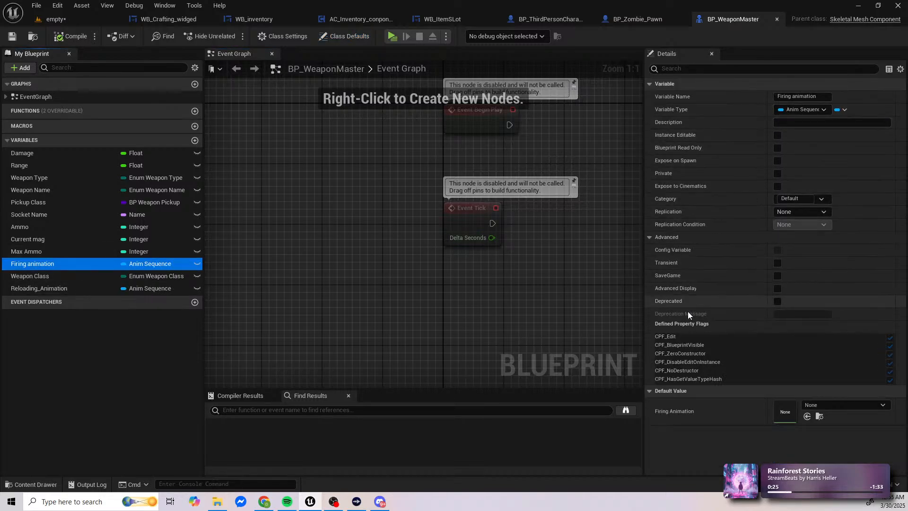
# Step: Return to the level editor and open the Assult_Rifle_A_Pickup blueprint from the Props/Pickups folder
pyautogui.click(56, 19)
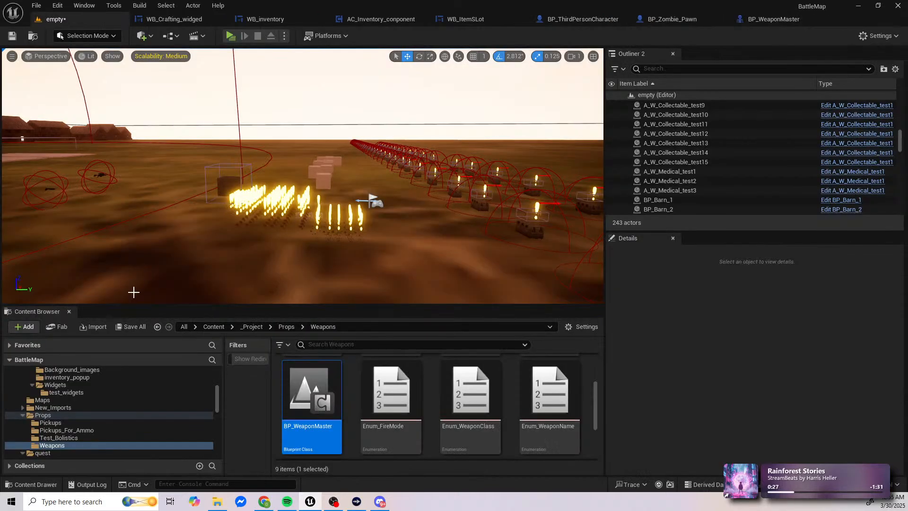
pyautogui.click(70, 424)
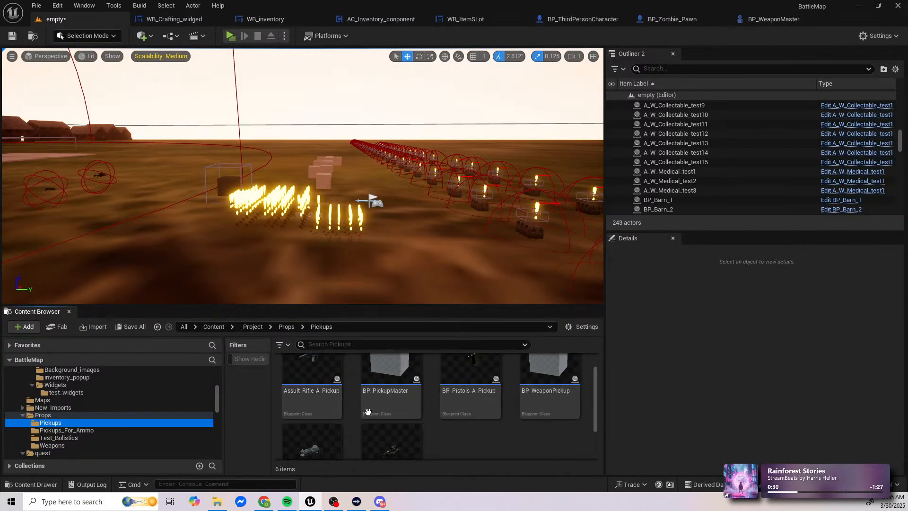
pyautogui.scroll(1, 399, 434)
pyautogui.click(312, 400)
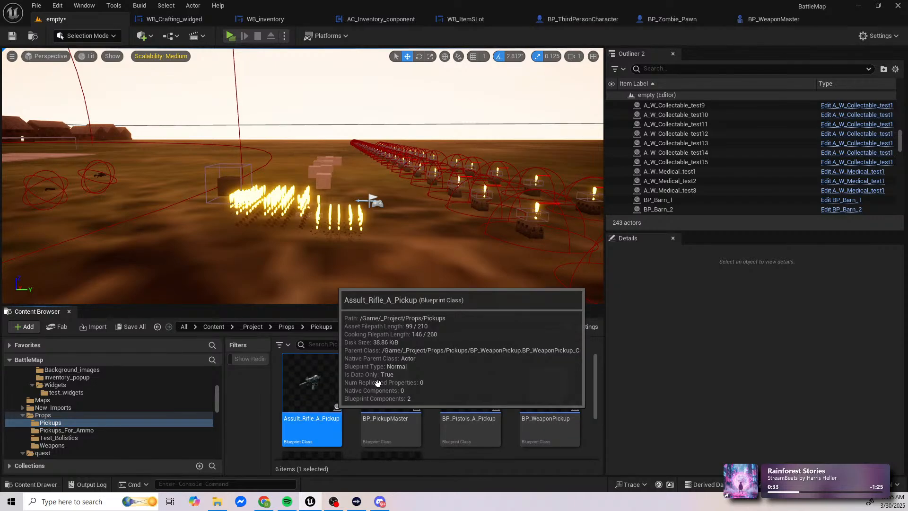
pyautogui.doubleClick(313, 400)
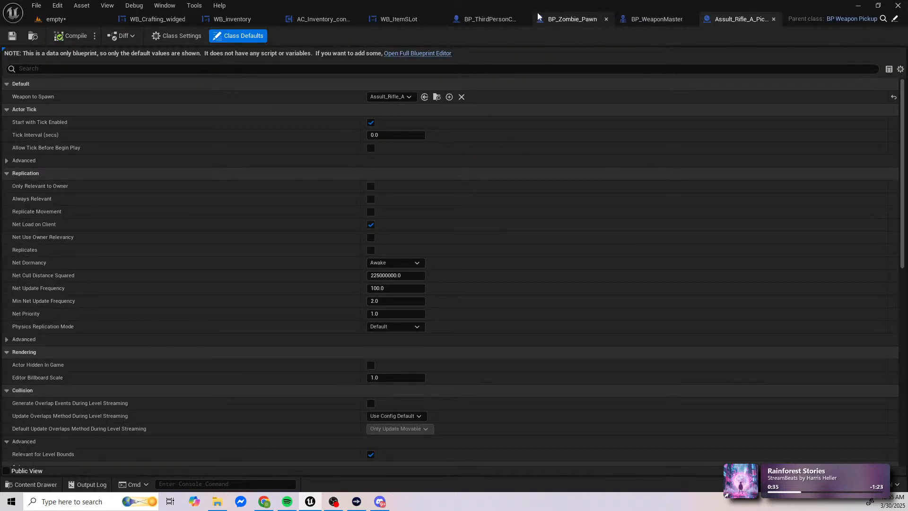
# Step: Search the BP_ThirdPersonCharacter blueprint for "IA_shoot"
pyautogui.click(489, 18)
pyautogui.click(368, 409)
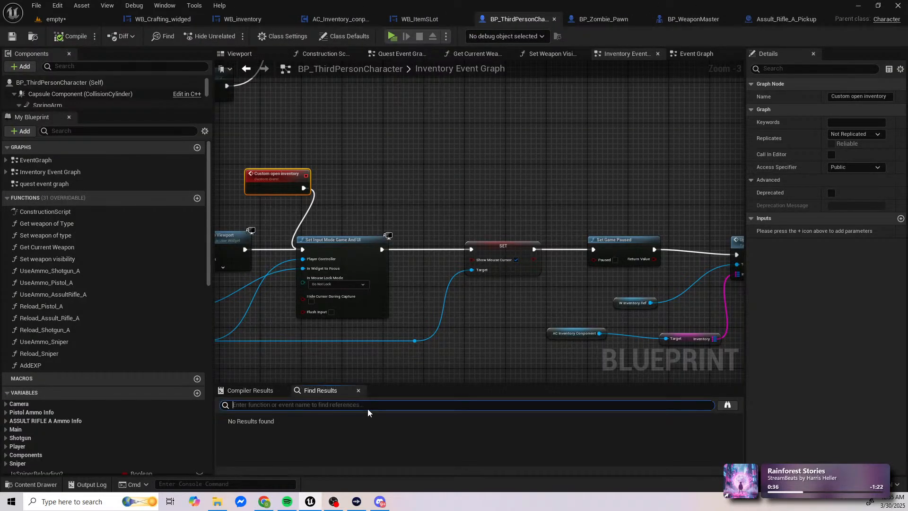
pyautogui.write('IA_')
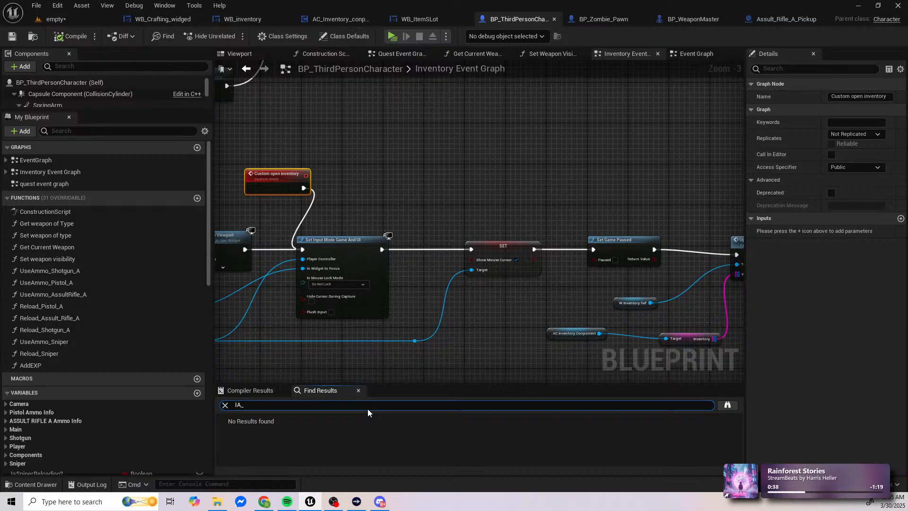
pyautogui.write('fire')
pyautogui.press('Return')
# Step: Go to the IA_Shoot_gun input event in the Event Graph and save all modified content, including the map
pyautogui.click(316, 434)
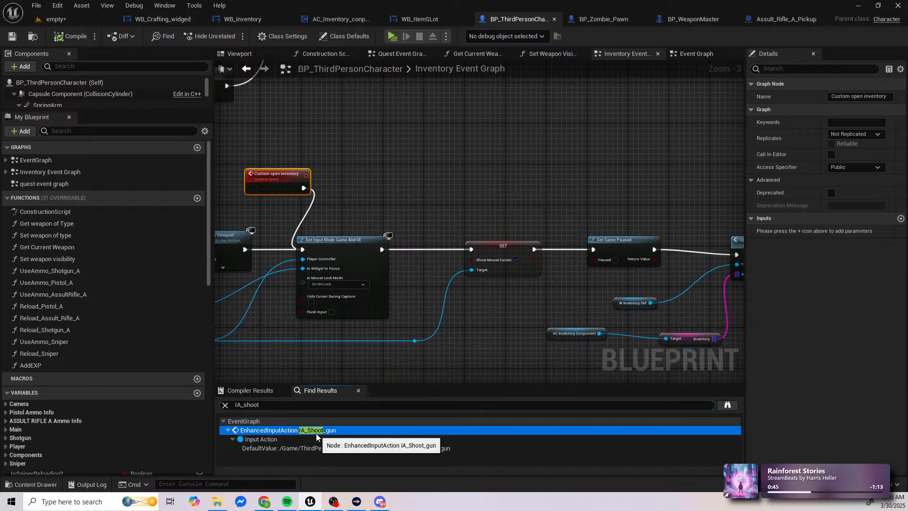
pyautogui.doubleClick(297, 430)
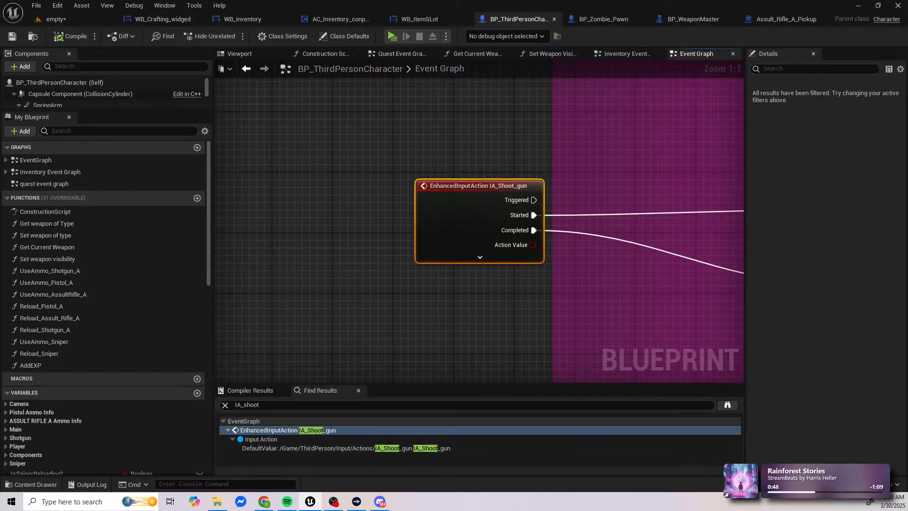
pyautogui.hotkey('ctrl', 'shift', 's')
pyautogui.click(549, 359)
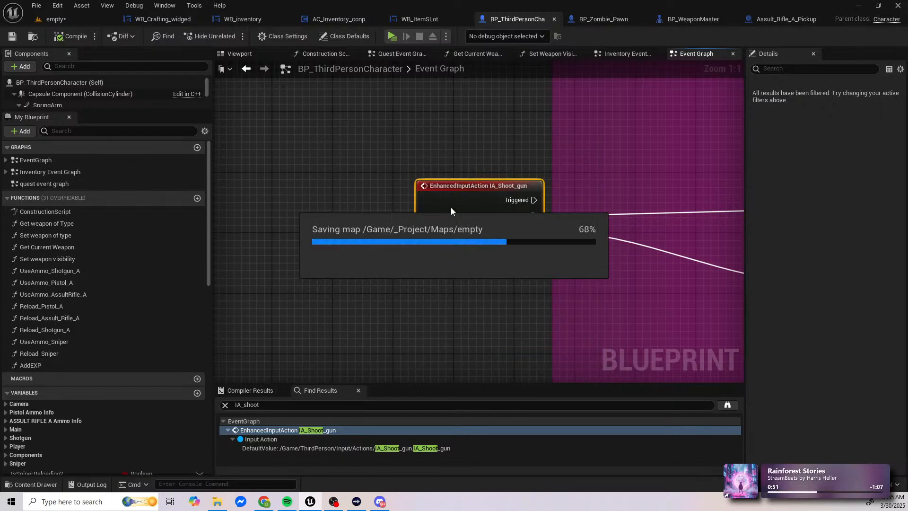
# Step: Follow the IA_Shoot_gun execution chain through the weapon branches to the SpawnActor BP Projectile node
pyautogui.moveTo(646, 241); pyautogui.dragTo(642, 241, button='right')
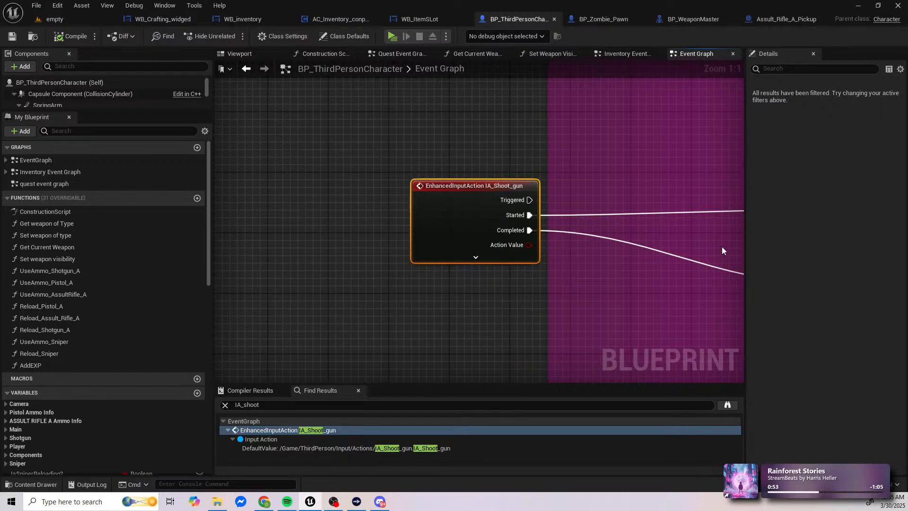
pyautogui.moveTo(722, 246); pyautogui.dragTo(345, 232, button='right')
pyautogui.scroll(-3, 345, 232)
pyautogui.moveTo(586, 220); pyautogui.dragTo(346, 230, button='right')
pyautogui.moveTo(533, 221); pyautogui.dragTo(274, 226, button='right')
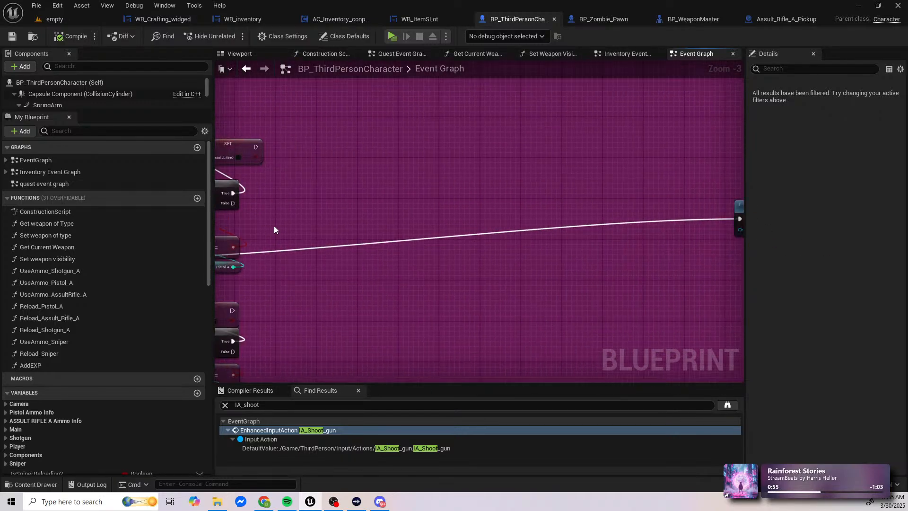
pyautogui.scroll(-3, 274, 225)
pyautogui.moveTo(429, 227); pyautogui.dragTo(292, 220, button='right')
pyautogui.scroll(2, 329, 227)
pyautogui.scroll(-1, 470, 229)
pyautogui.moveTo(584, 220); pyautogui.dragTo(327, 233, button='right')
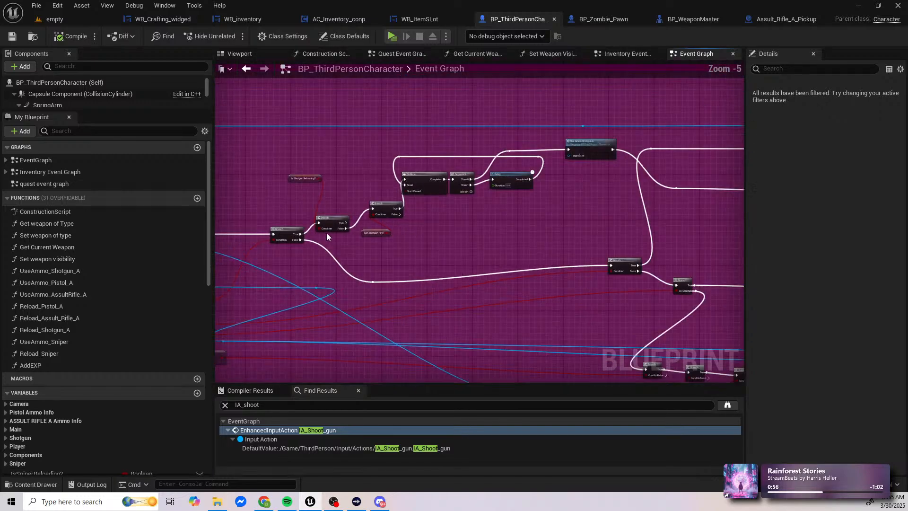
pyautogui.scroll(-1, 326, 233)
pyautogui.moveTo(539, 226); pyautogui.dragTo(308, 226, button='right')
pyautogui.moveTo(547, 209); pyautogui.dragTo(198, 215, button='right')
pyautogui.moveTo(597, 234); pyautogui.dragTo(239, 212, button='right')
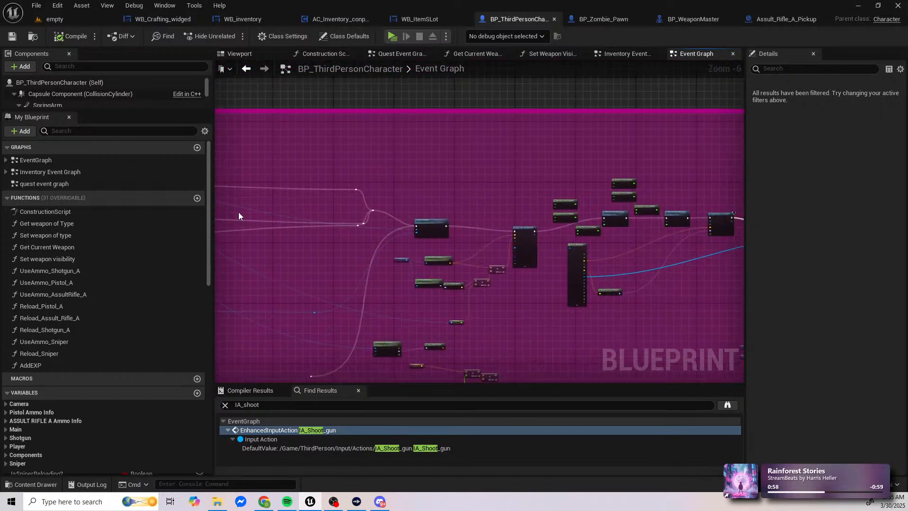
pyautogui.moveTo(592, 265); pyautogui.dragTo(625, 221, button='right')
pyautogui.moveTo(303, 232); pyautogui.dragTo(476, 188, button='right')
pyautogui.scroll(2, 597, 240)
pyautogui.scroll(4, 476, 203)
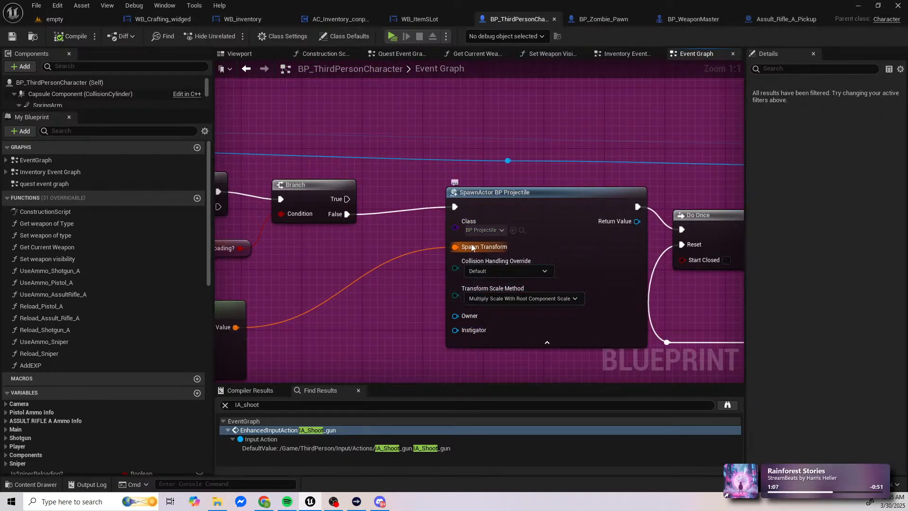
# Step: Go back to the weapon name comparisons in the firing graph and examine the Firing Animation getter's details
pyautogui.moveTo(473, 247); pyautogui.dragTo(606, 238, button='right')
pyautogui.scroll(-2, 445, 287)
pyautogui.moveTo(445, 287); pyautogui.dragTo(903, 464, button='right')
pyautogui.moveTo(688, 475); pyautogui.dragTo(596, 318, button='right')
pyautogui.moveTo(514, 158); pyautogui.dragTo(525, 217, button='right')
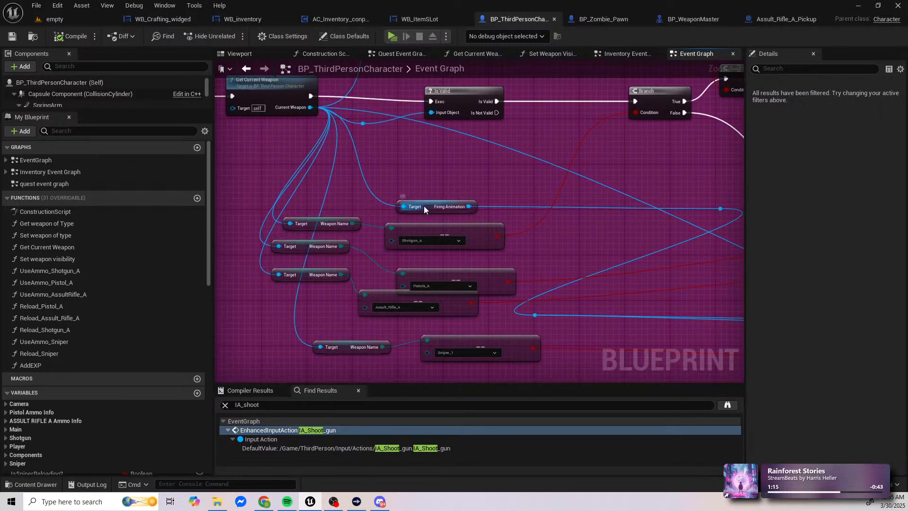
pyautogui.click(445, 209)
# Step: Examine the Play Animation node after Use Ammo Sniper and trace its animation input back to the Firing Animation getter
pyautogui.moveTo(622, 281); pyautogui.dragTo(418, 188, button='right')
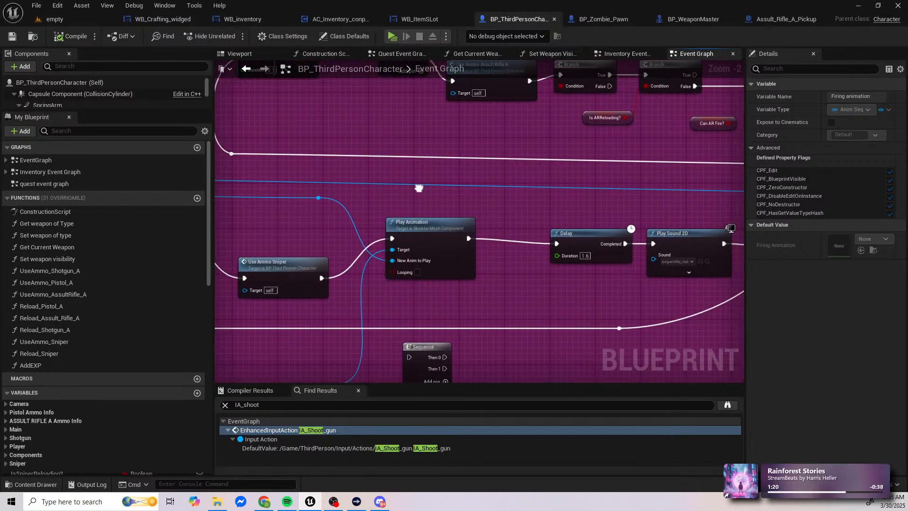
pyautogui.click(429, 223)
pyautogui.moveTo(387, 292); pyautogui.dragTo(906, 463, button='right')
pyautogui.moveTo(479, 221); pyautogui.dragTo(358, 219, button='right')
pyautogui.moveTo(906, 457); pyautogui.dragTo(467, 252, button='right')
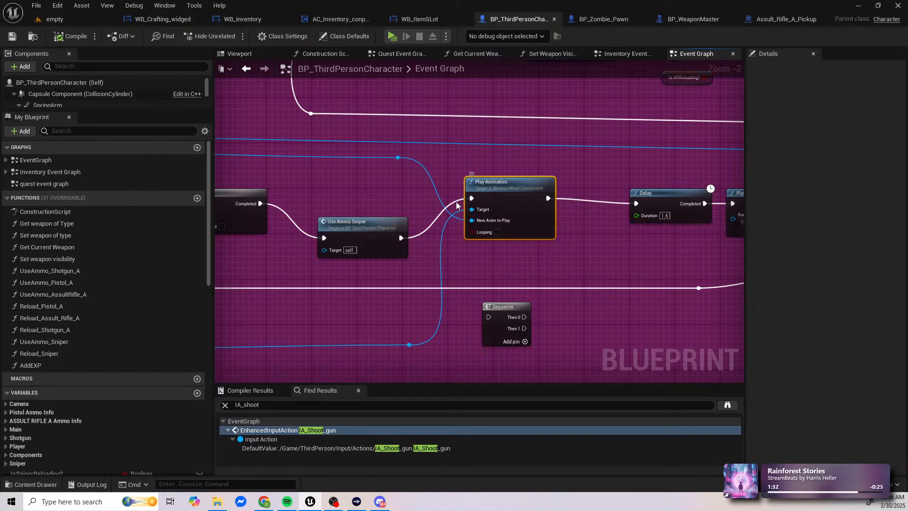
pyautogui.moveTo(447, 197); pyautogui.dragTo(744, 346, button='right')
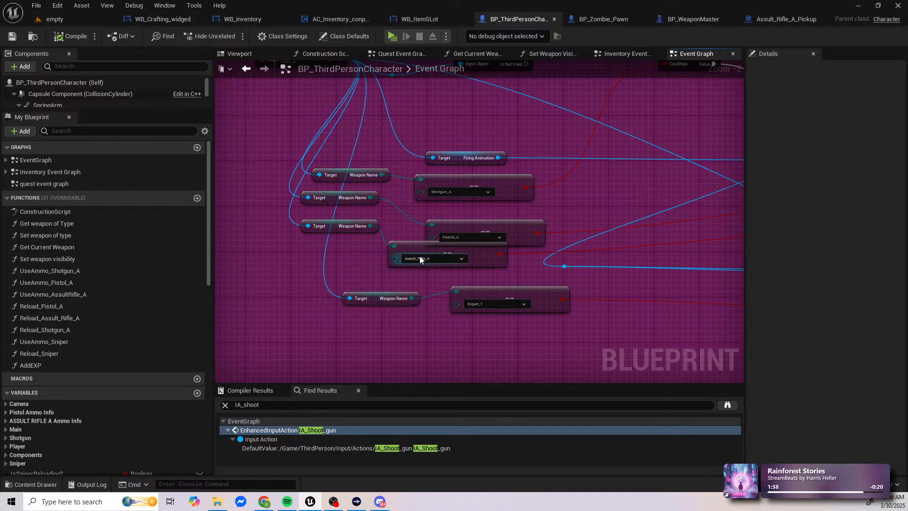
# Step: Look through the Assult_Rifle_A_Pickup class defaults, collapsing the Actor Tick, Replication, Rendering and Collision categories
pyautogui.click(775, 19)
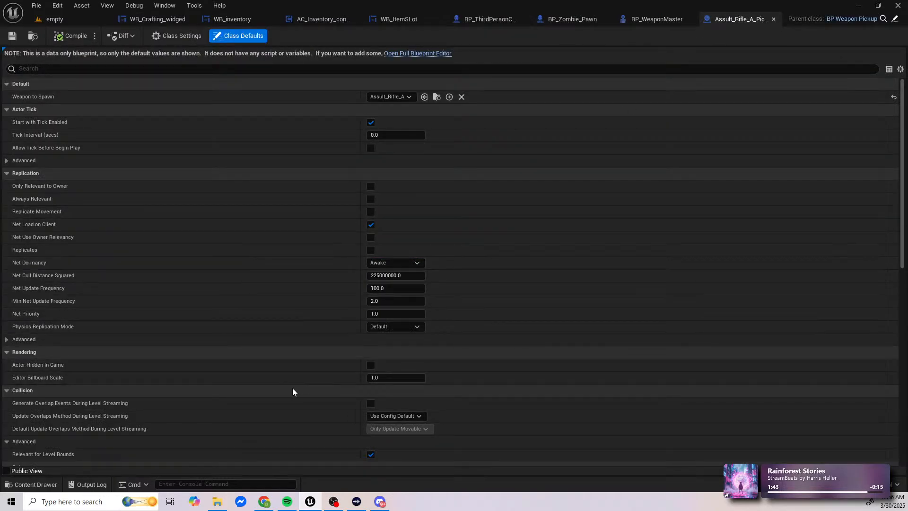
pyautogui.scroll(-2, 298, 389)
pyautogui.scroll(2, 305, 388)
pyautogui.click(3, 109)
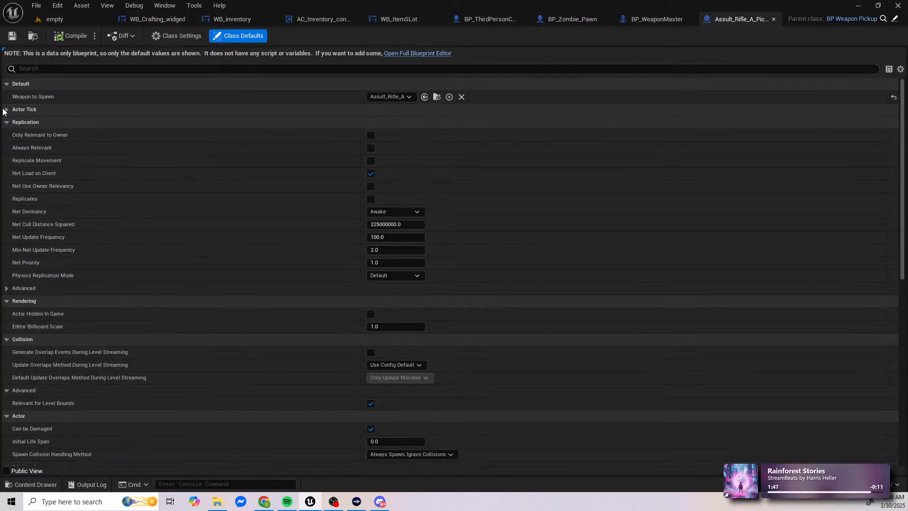
pyautogui.click(7, 123)
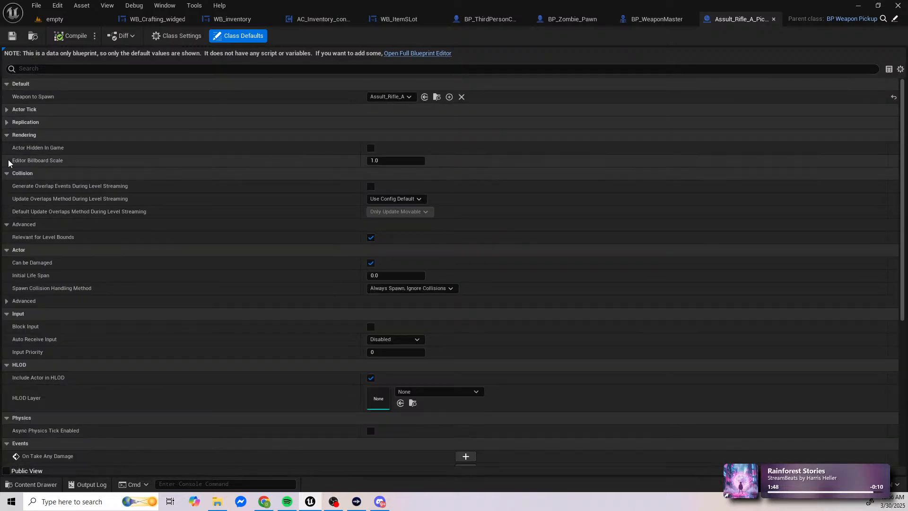
pyautogui.click(6, 136)
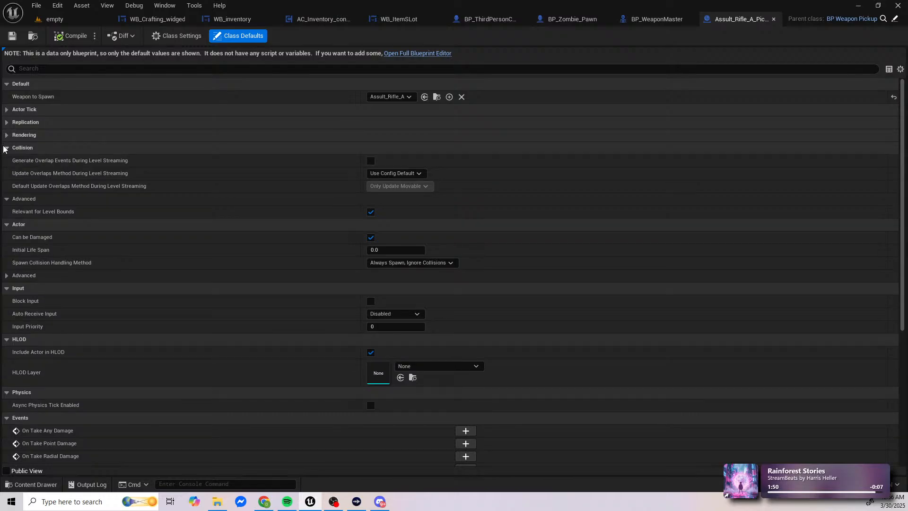
pyautogui.click(5, 147)
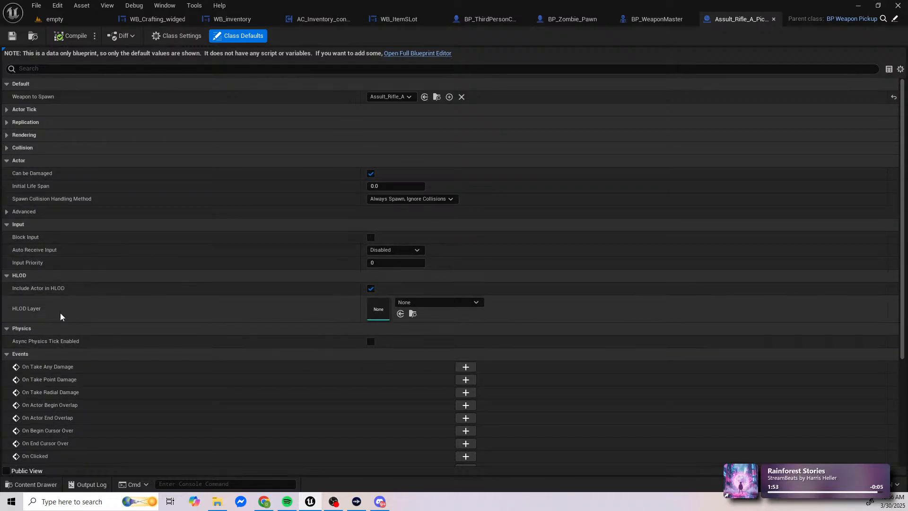
pyautogui.click(7, 84)
pyautogui.click(8, 85)
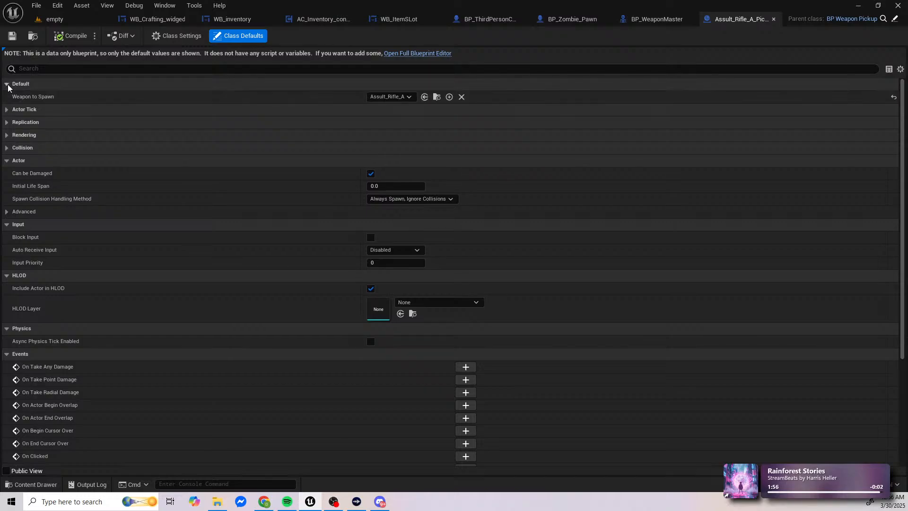
pyautogui.click(8, 112)
# Step: Return to the empty level and open the Assult_Rifle_A blueprint from the Props/Weapons folder
pyautogui.click(47, 22)
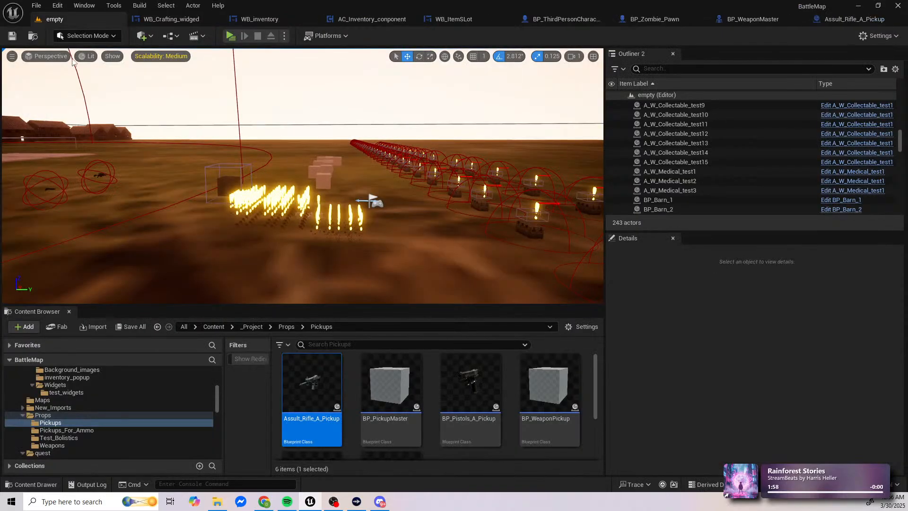
pyautogui.click(52, 446)
pyautogui.scroll(-2, 400, 430)
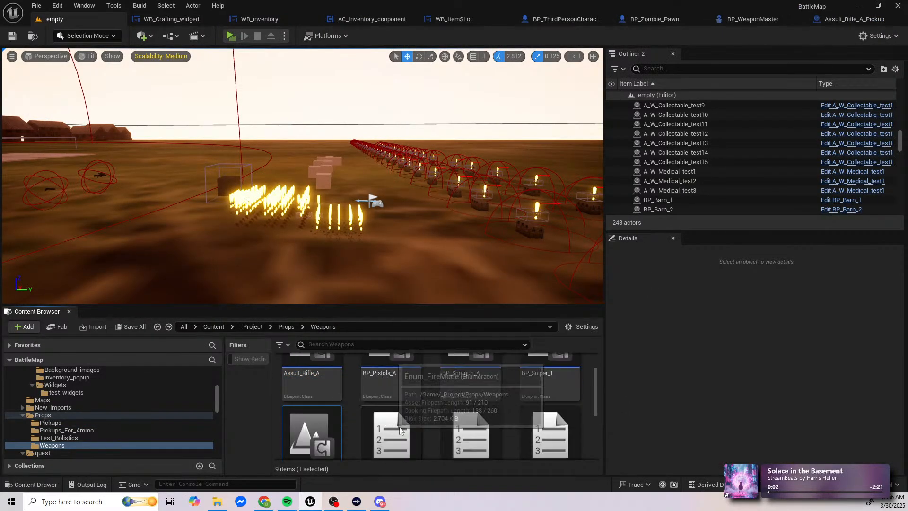
pyautogui.scroll(1, 400, 431)
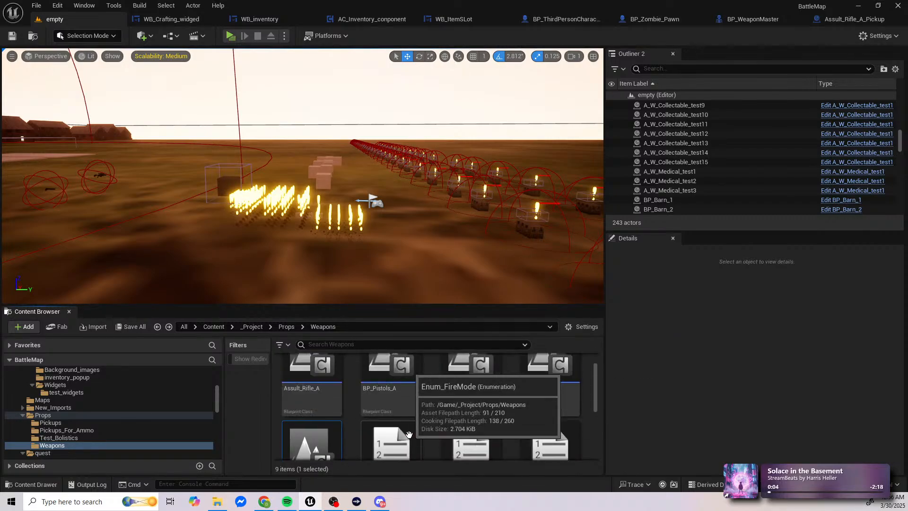
pyautogui.scroll(1, 408, 435)
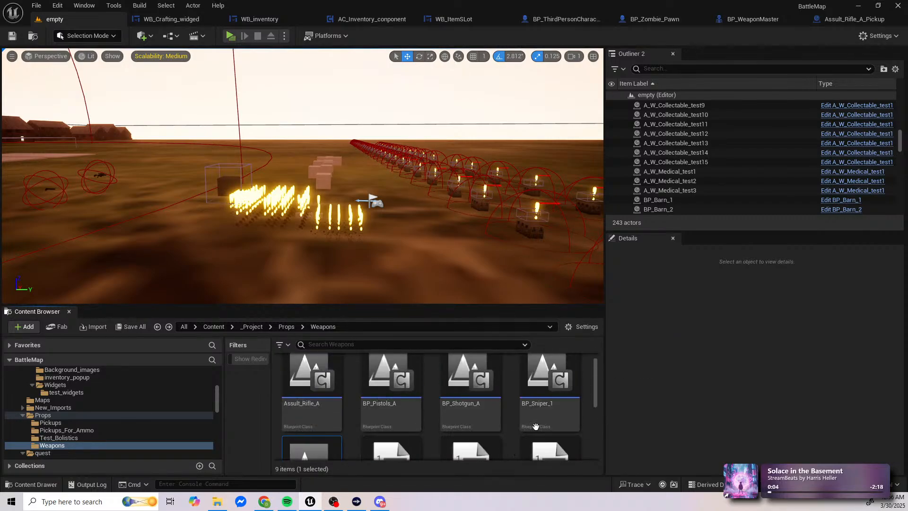
pyautogui.doubleClick(332, 416)
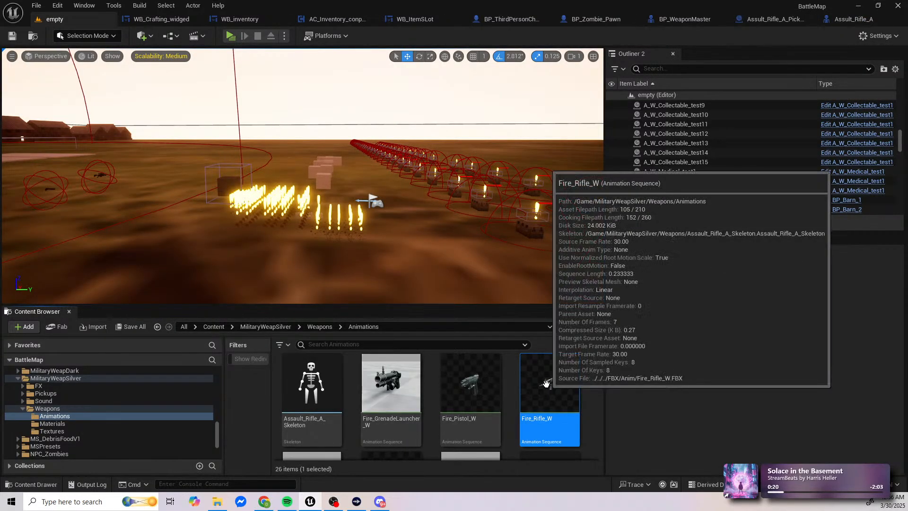
# Step: Open the Fire_Rifle_W animation sequence, pause its playback and frame the rifle preview from the side
pyautogui.doubleClick(545, 383)
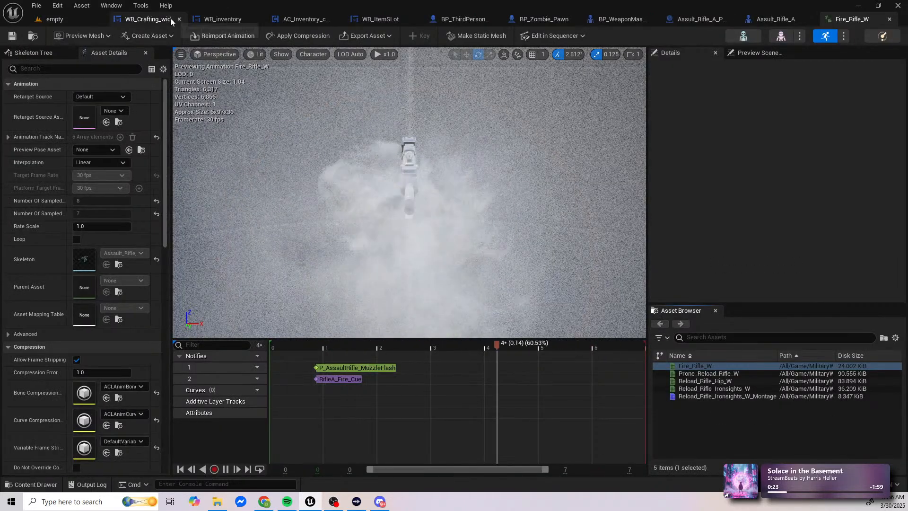
pyautogui.click(225, 469)
pyautogui.press('s')
pyautogui.moveTo(428, 254); pyautogui.dragTo(284, 194, button='right')
pyautogui.press('w')
pyautogui.press('w')
pyautogui.press('w')
pyautogui.scroll(-3, 294, 194)
pyautogui.press('w')
pyautogui.press('w')
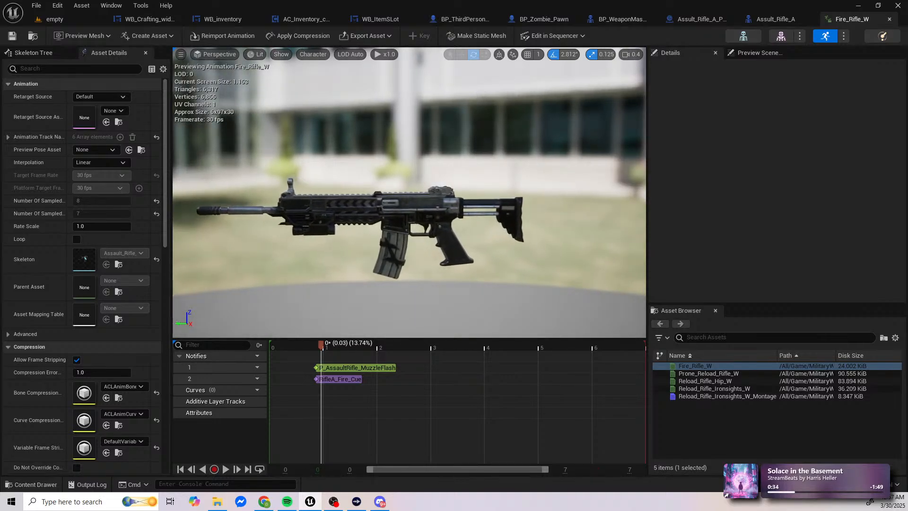
# Step: Play and pause Fire_Rifle_W again to watch the firing motion, and check the related rifle animations
pyautogui.click(226, 468)
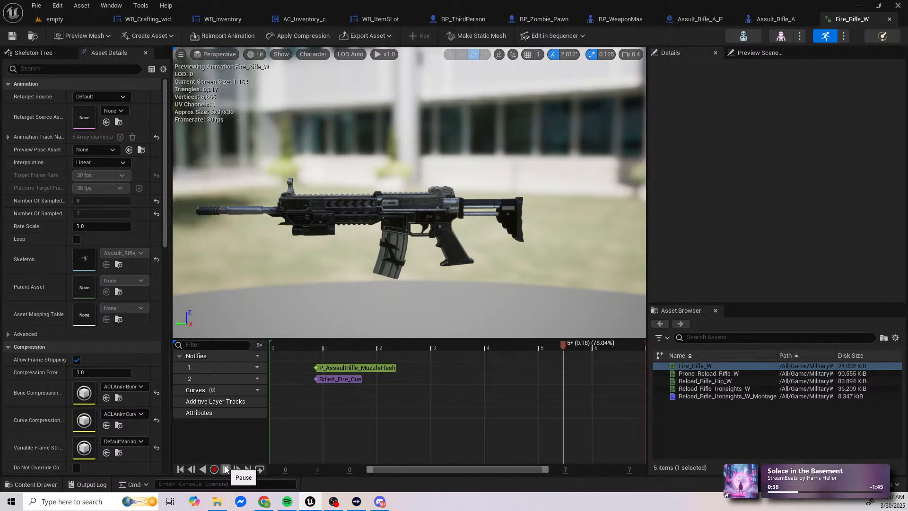
pyautogui.click(226, 469)
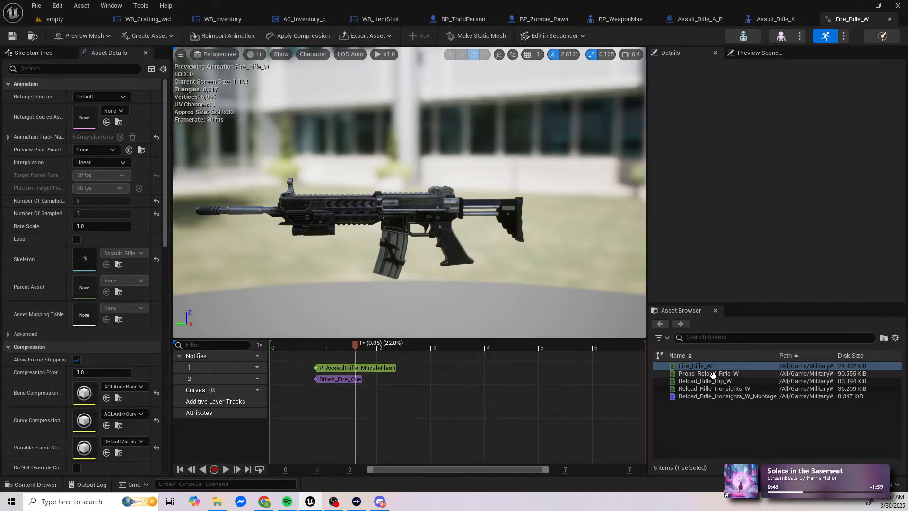
pyautogui.moveTo(713, 374)
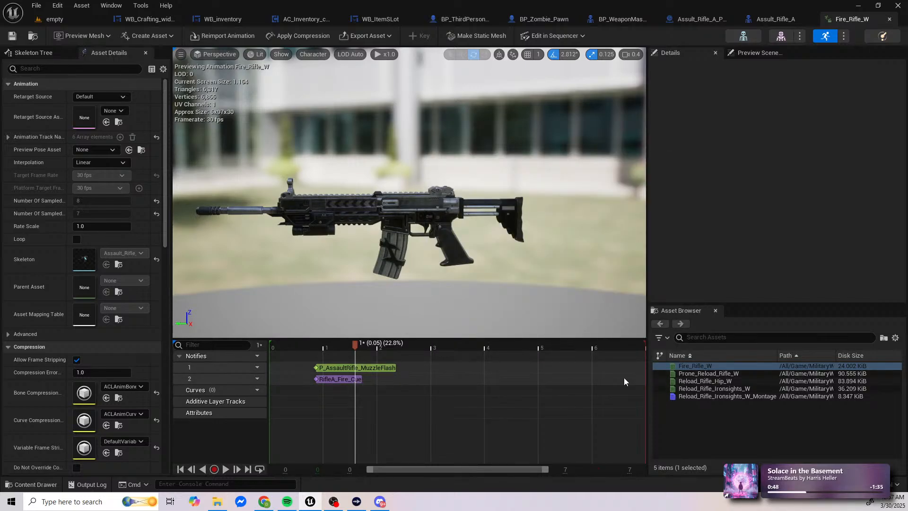
pyautogui.moveTo(686, 371)
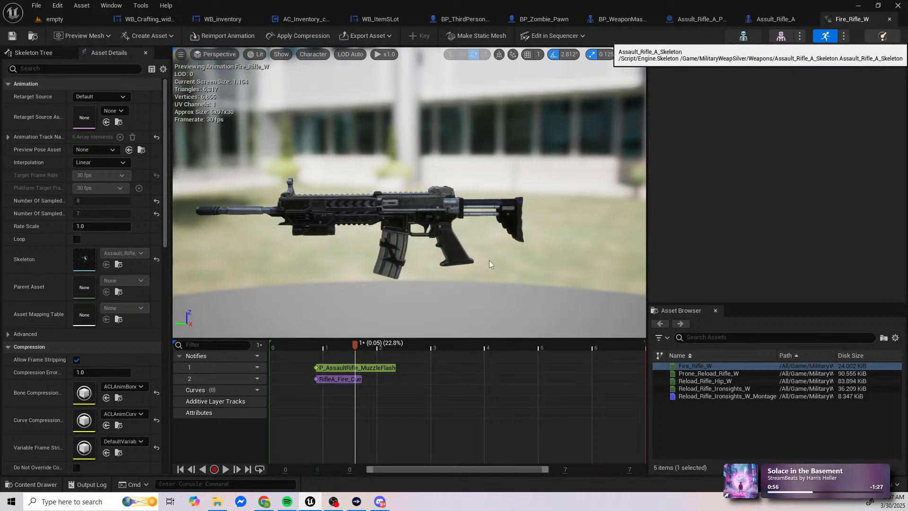
# Step: Open the rifle's skeleton asset, view the rifle in its reference pose and return to Fire_Rifle_W
pyautogui.click(744, 36)
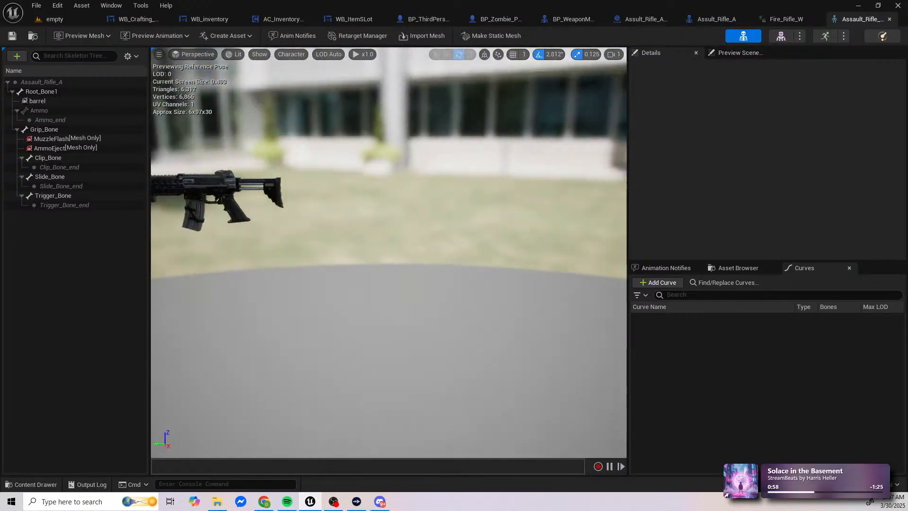
pyautogui.moveTo(389, 252); pyautogui.dragTo(326, 232, button='right')
pyautogui.press('w')
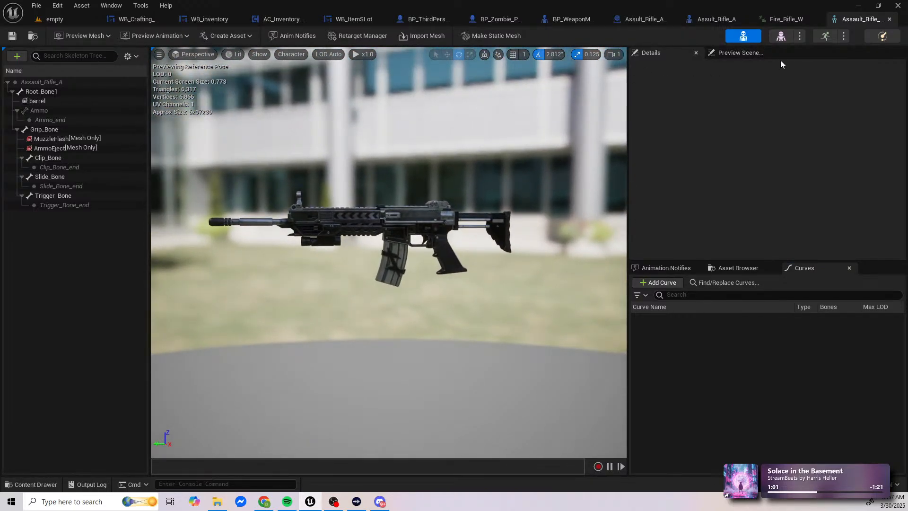
pyautogui.click(784, 21)
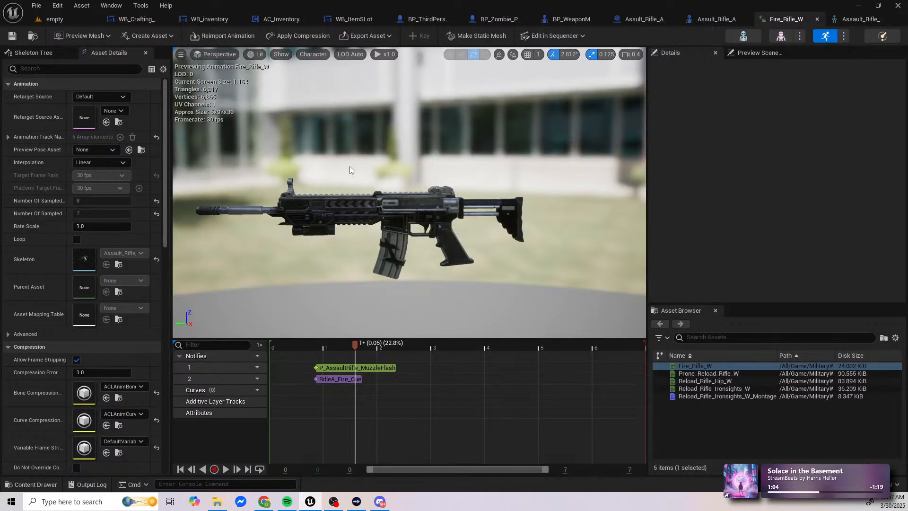
# Step: Inspect the RifleA_Fire_Cue sound notify, scrub the playhead back to about frame 1 and check the animation's asset details
pyautogui.click(342, 379)
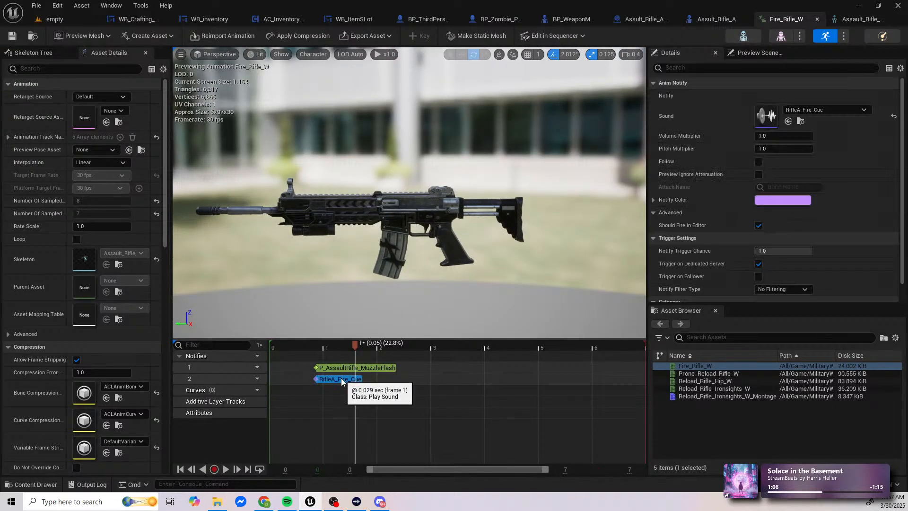
pyautogui.moveTo(355, 348); pyautogui.dragTo(327, 348)
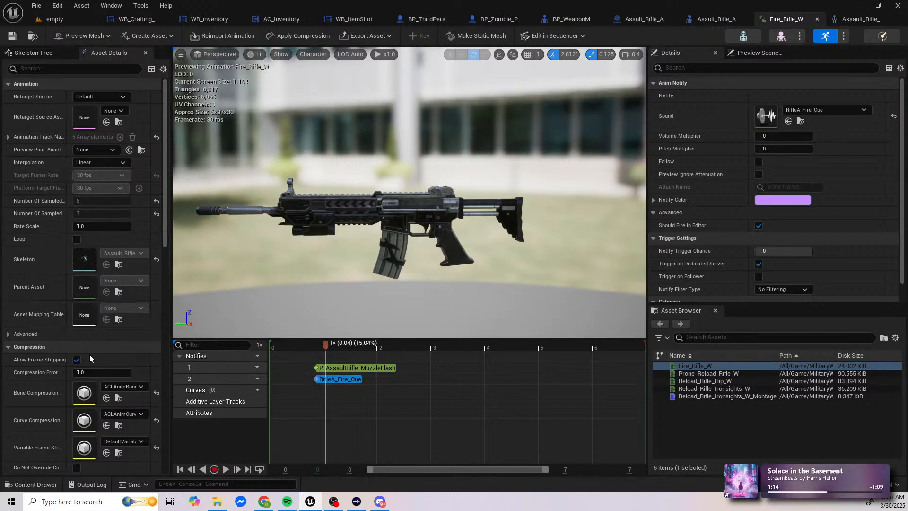
pyautogui.scroll(-2, 109, 293)
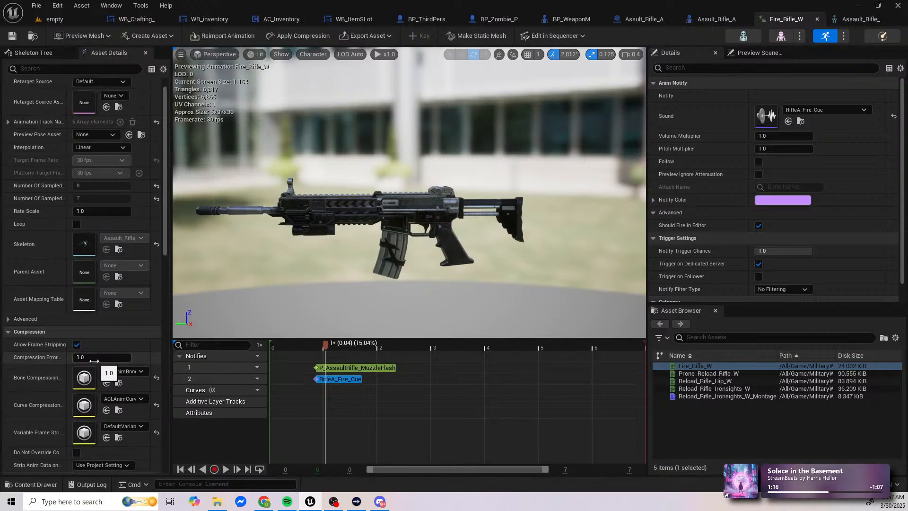
pyautogui.scroll(2, 94, 362)
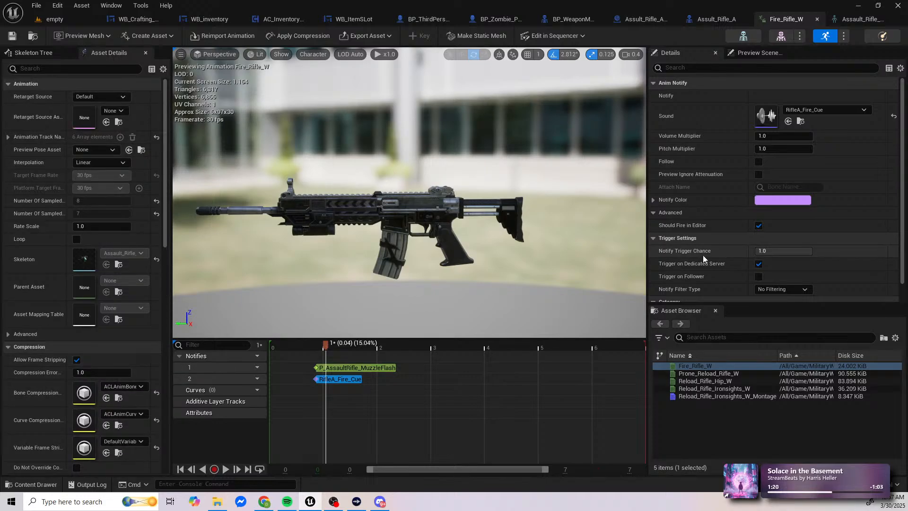
# Step: Look through Fire_Rifle_W's preview scene settings and its full list of asset details
pyautogui.click(759, 53)
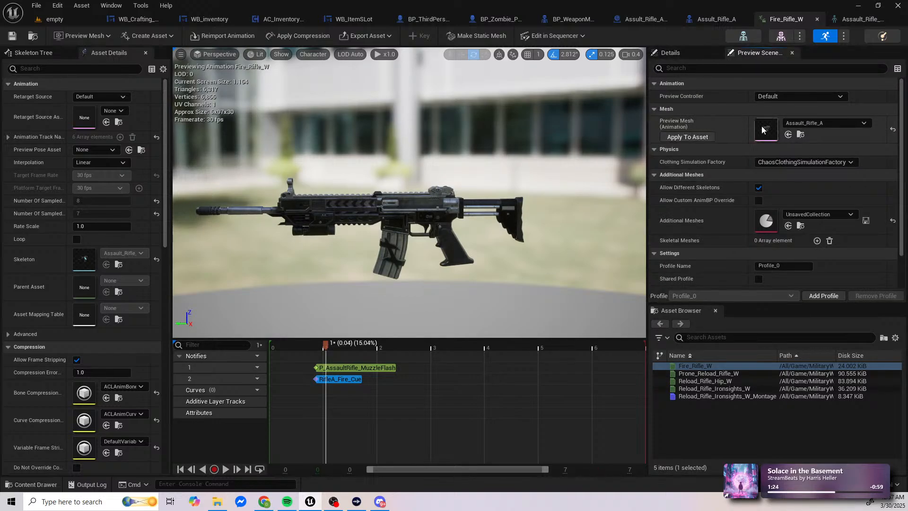
pyautogui.scroll(-2, 769, 201)
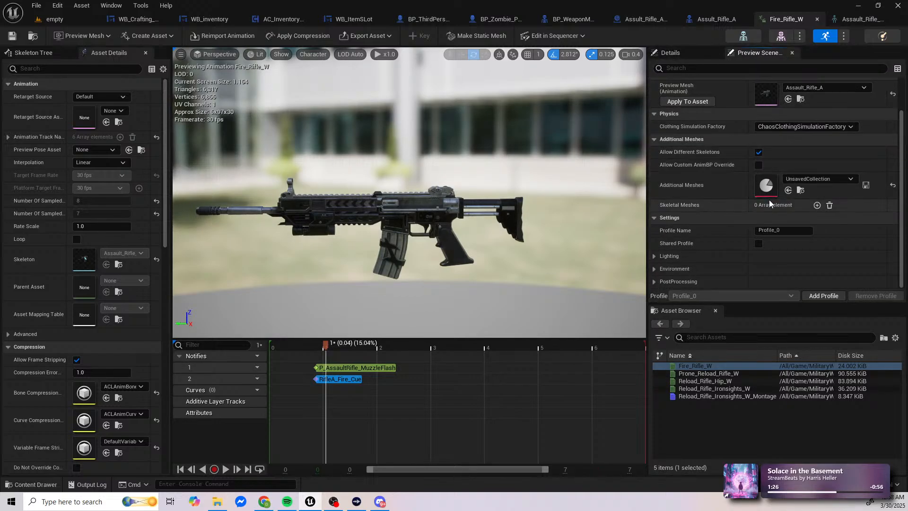
pyautogui.scroll(2, 718, 121)
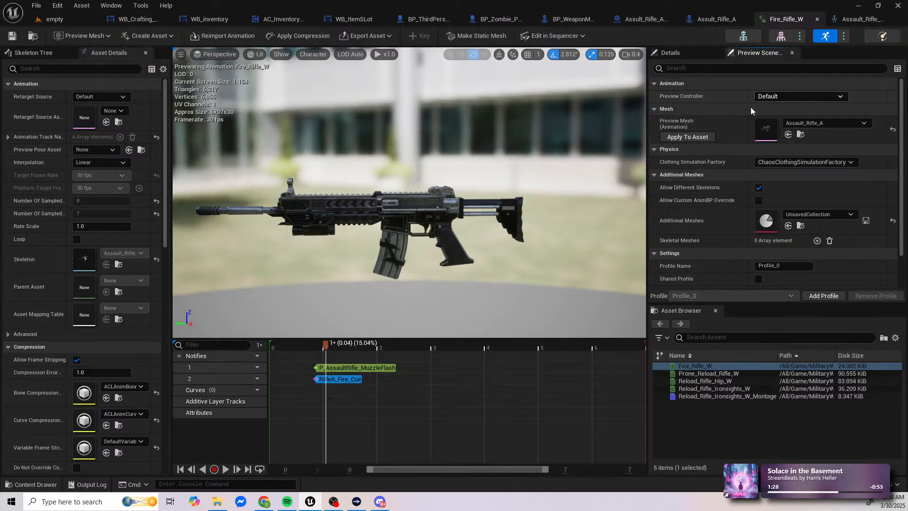
pyautogui.scroll(-2, 737, 222)
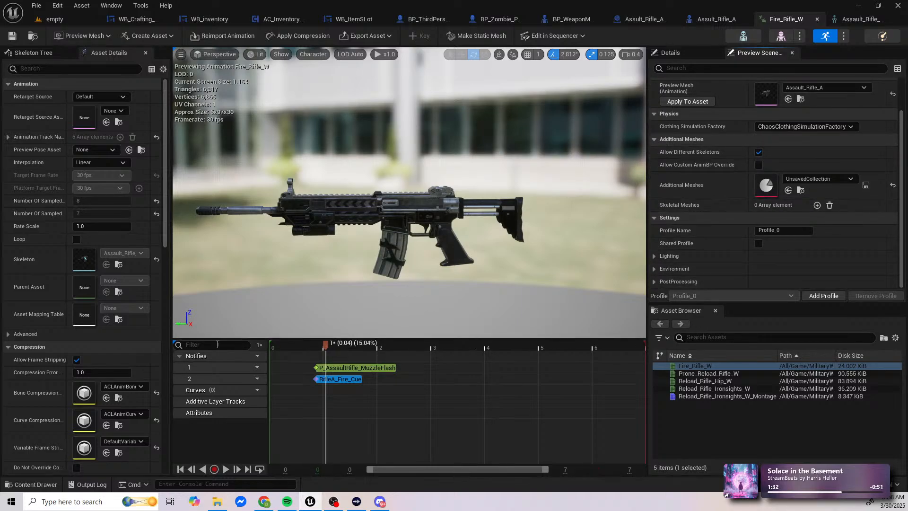
pyautogui.scroll(-12, 86, 348)
pyautogui.scroll(-17, 87, 349)
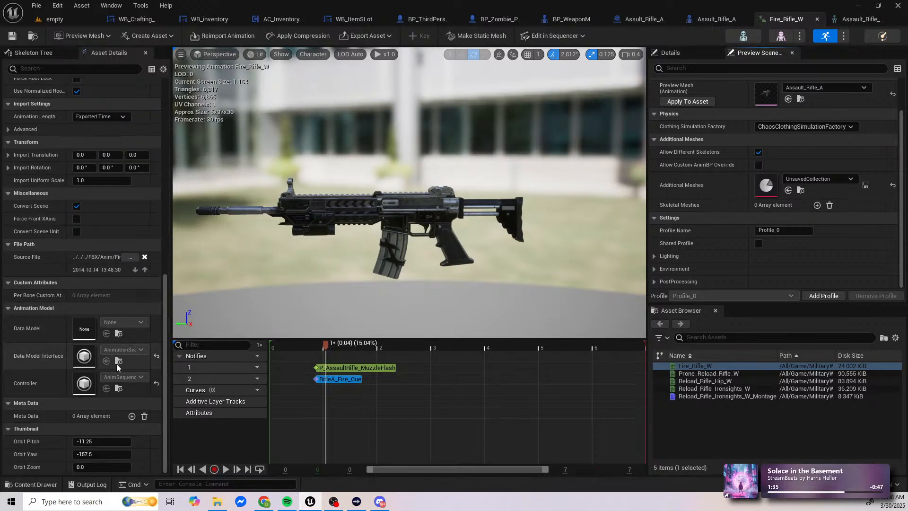
pyautogui.moveTo(165, 400); pyautogui.dragTo(166, 146)
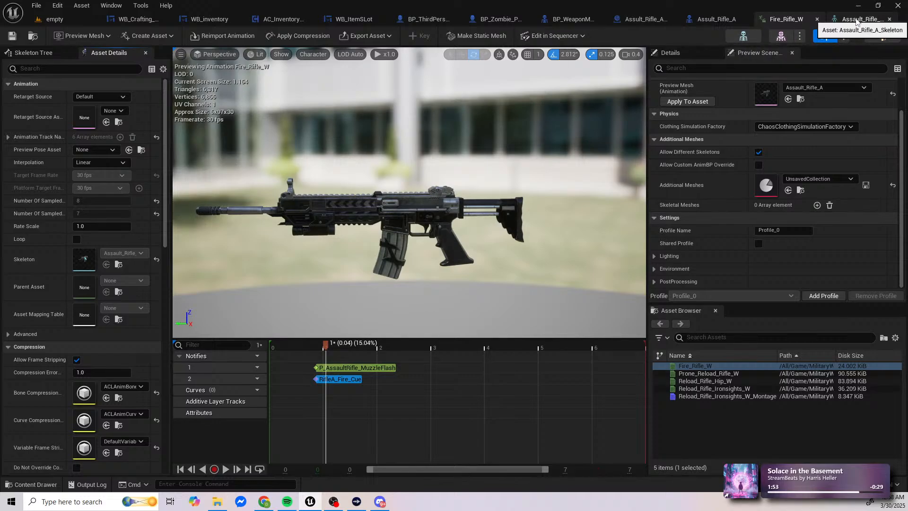
# Step: Check the rifle skeleton's animation notifies, curves, preview scene settings and available preview animations
pyautogui.click(857, 20)
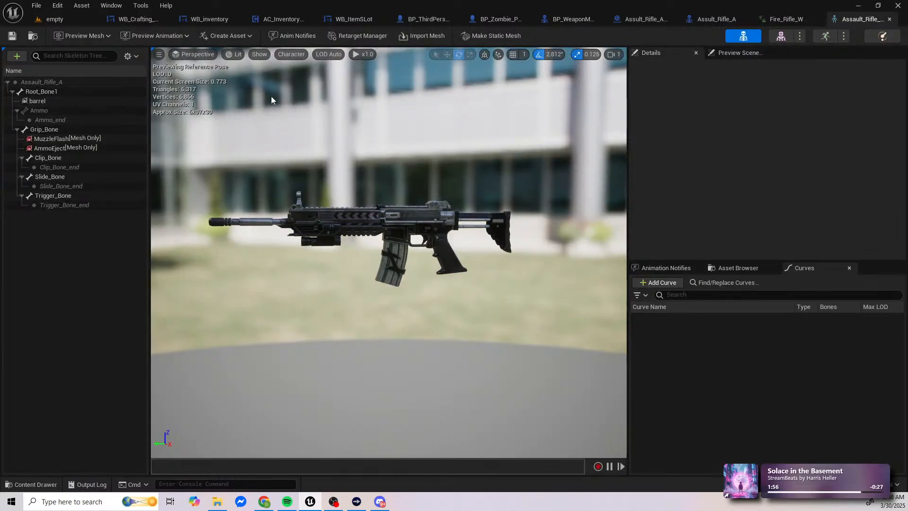
pyautogui.click(672, 270)
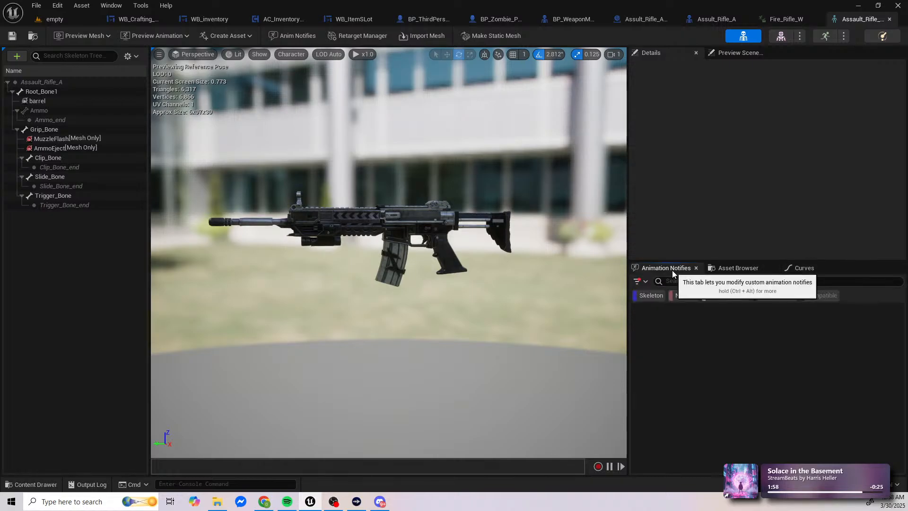
pyautogui.click(804, 268)
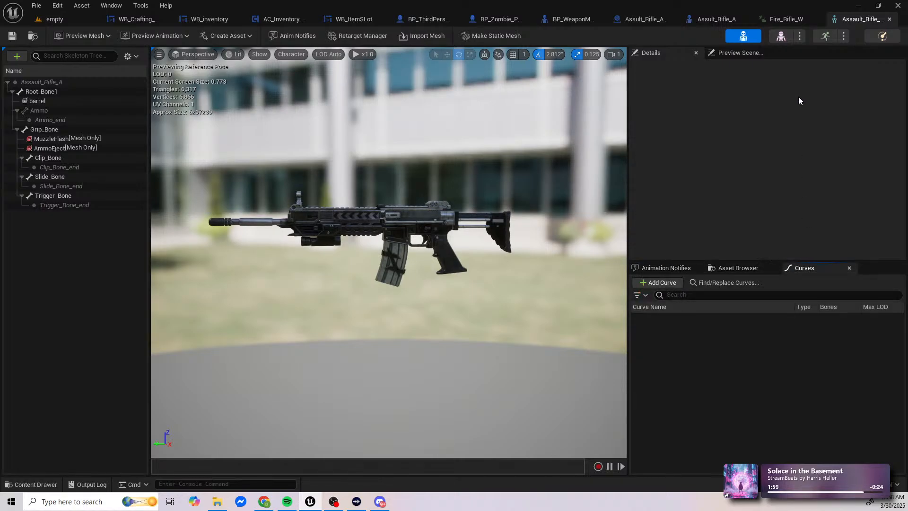
pyautogui.click(736, 53)
pyautogui.click(659, 53)
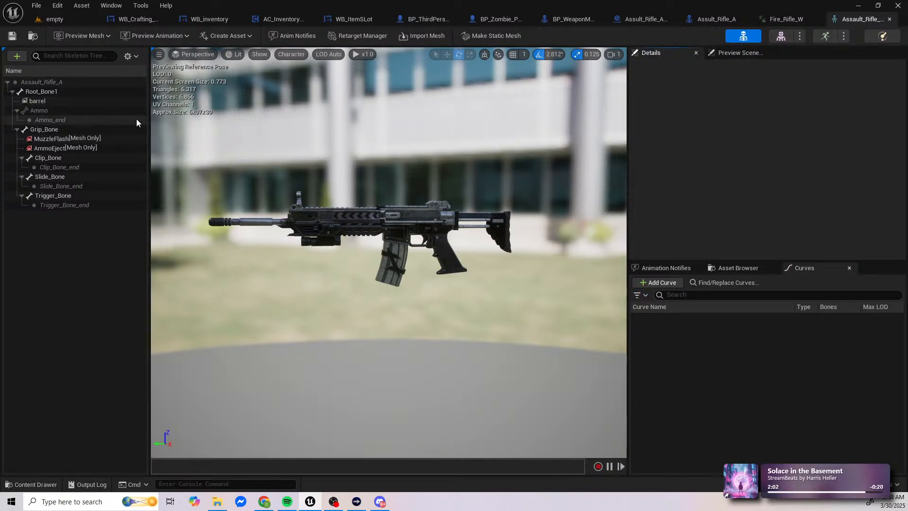
pyautogui.click(174, 38)
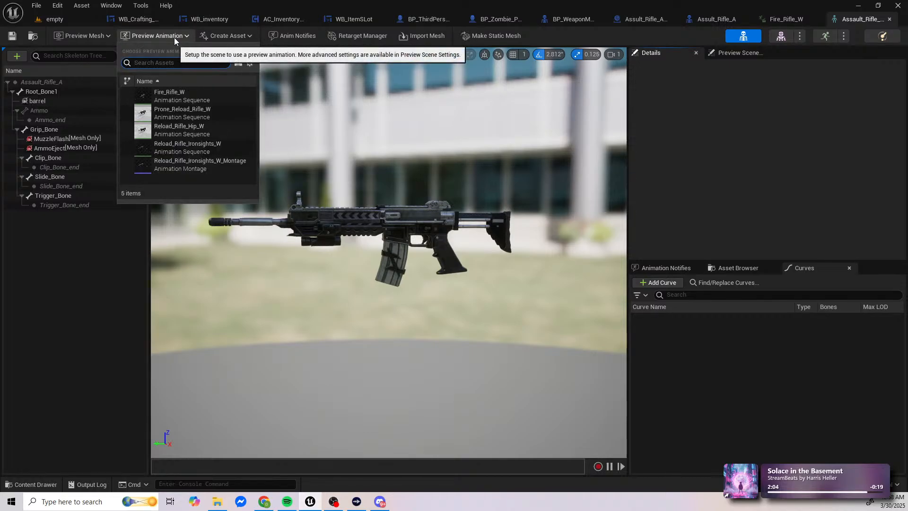
pyautogui.click(174, 38)
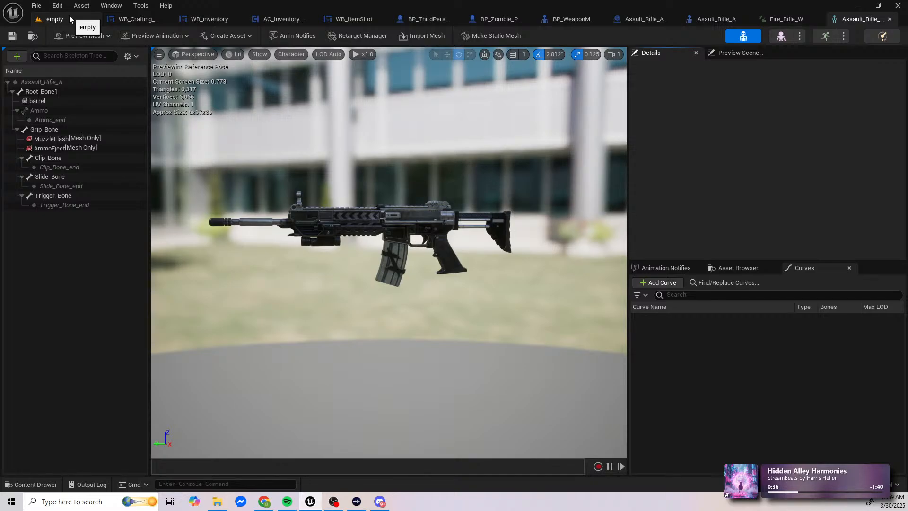
# Step: Return to the empty level, look over the weapon animations and go to the _Project content folder
pyautogui.click(69, 15)
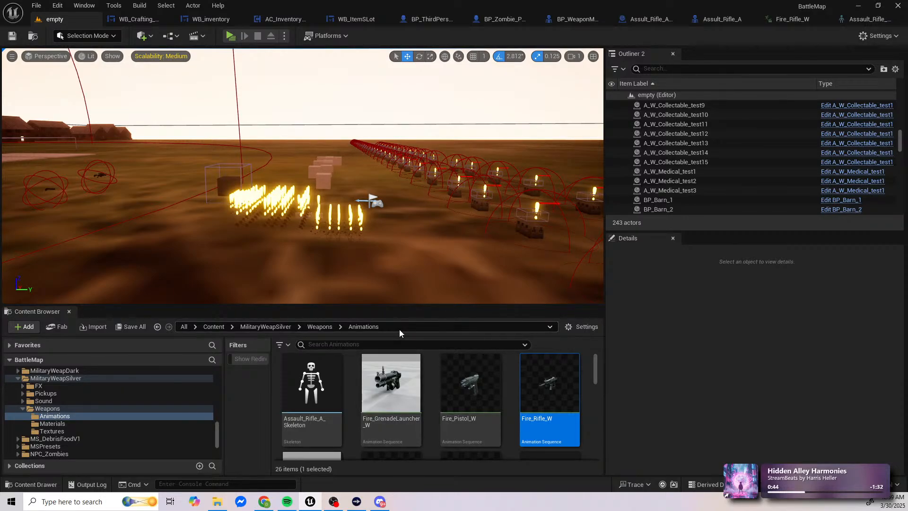
pyautogui.scroll(-2, 520, 411)
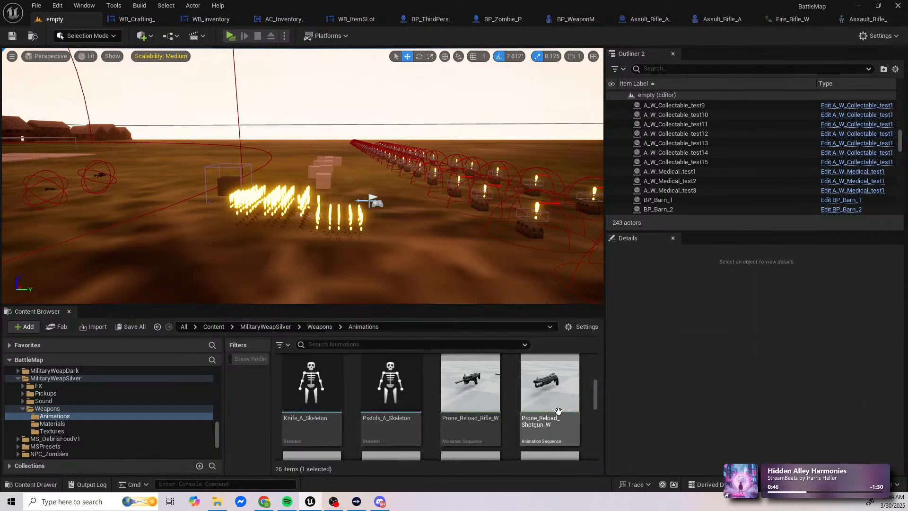
pyautogui.scroll(-1, 544, 407)
pyautogui.scroll(8, 141, 389)
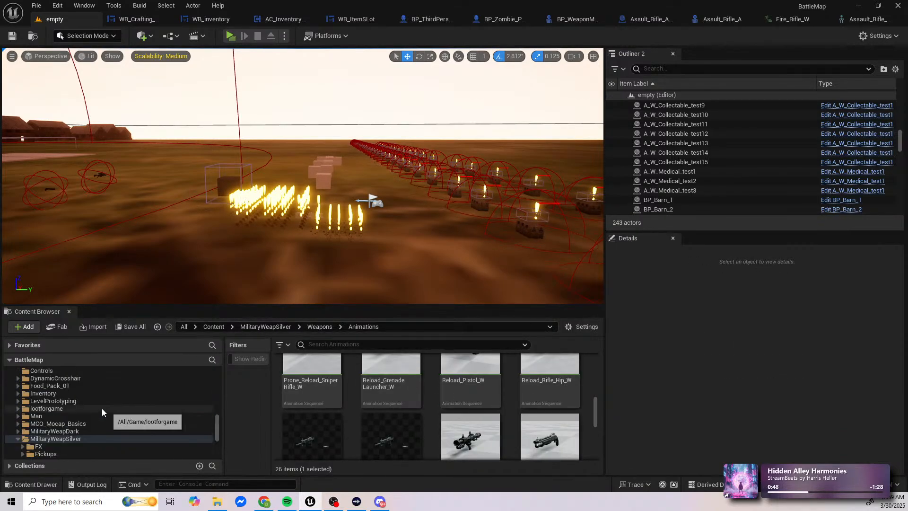
pyautogui.scroll(10, 60, 375)
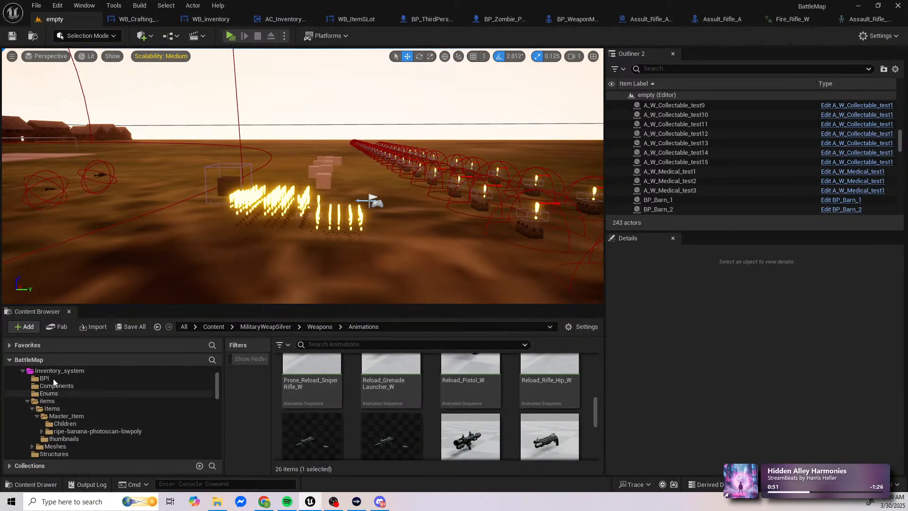
pyautogui.click(42, 387)
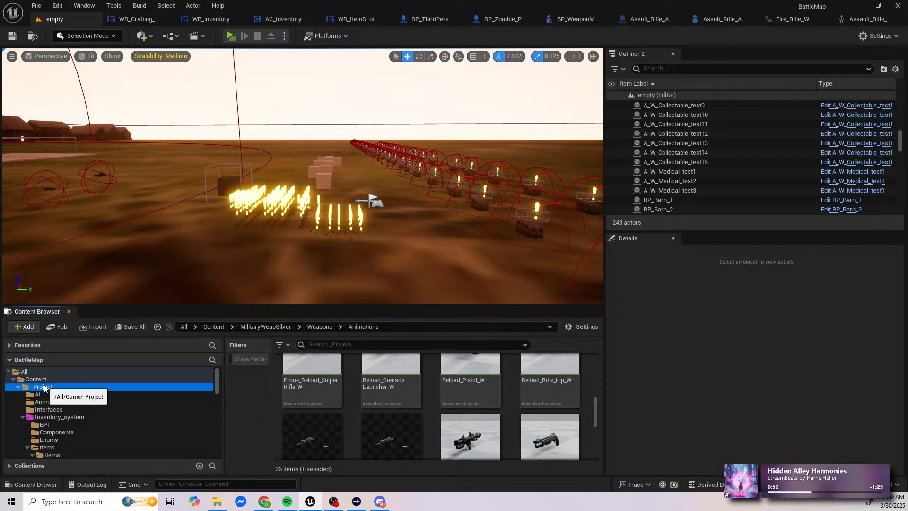
pyautogui.click(333, 345)
pyautogui.click(283, 345)
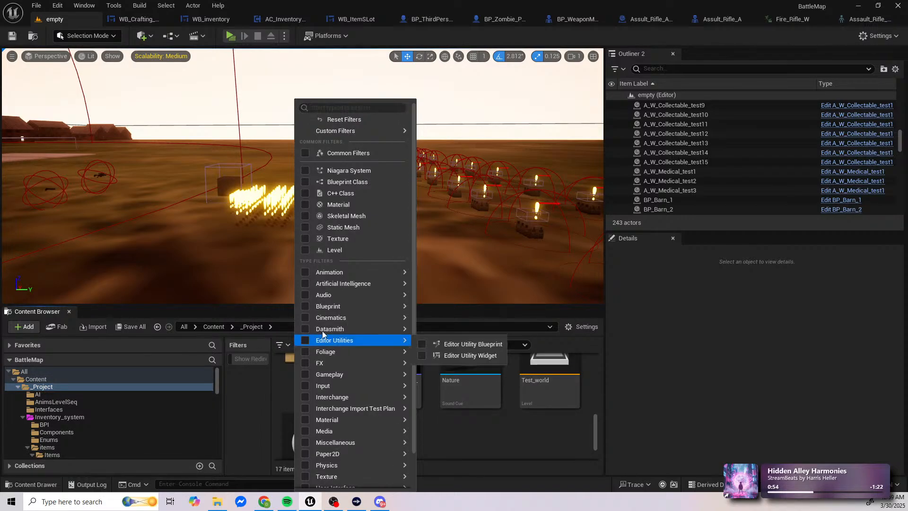
pyautogui.moveTo(319, 298)
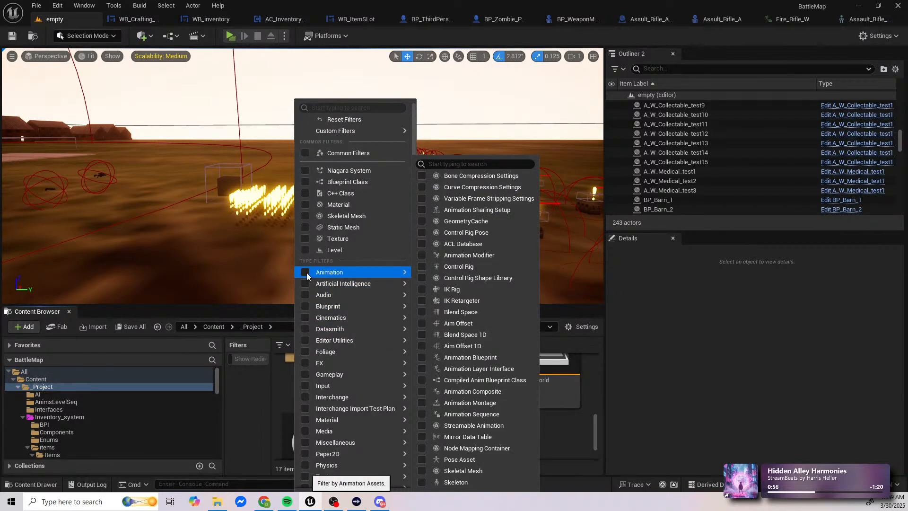
pyautogui.click(305, 273)
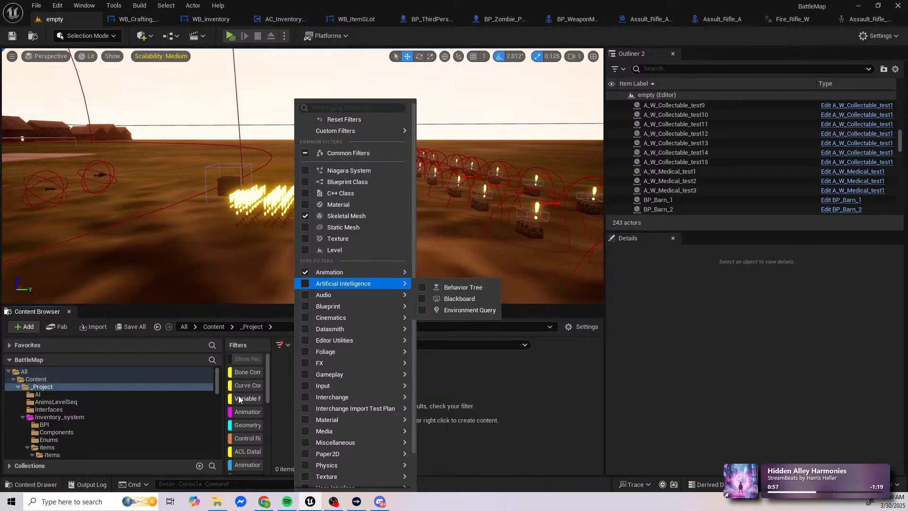
pyautogui.click(304, 273)
pyautogui.click(305, 273)
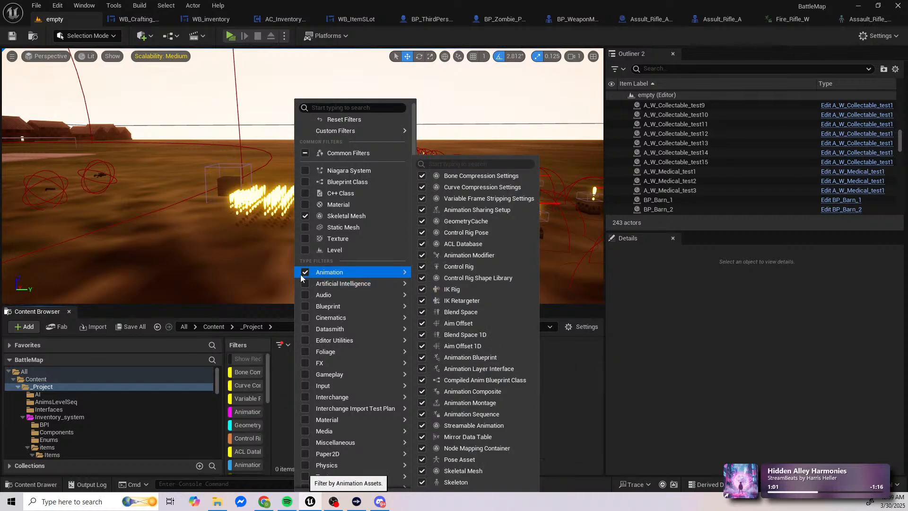
pyautogui.click(236, 381)
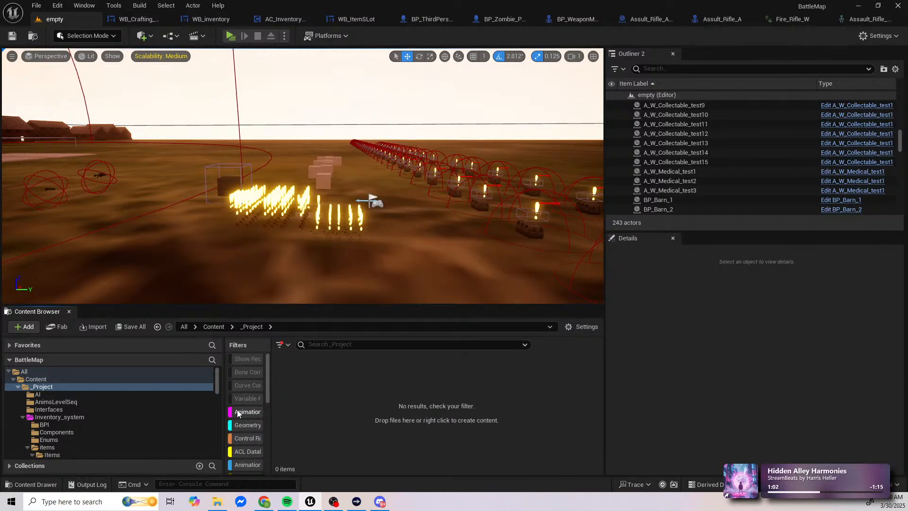
pyautogui.click(243, 399)
pyautogui.click(279, 345)
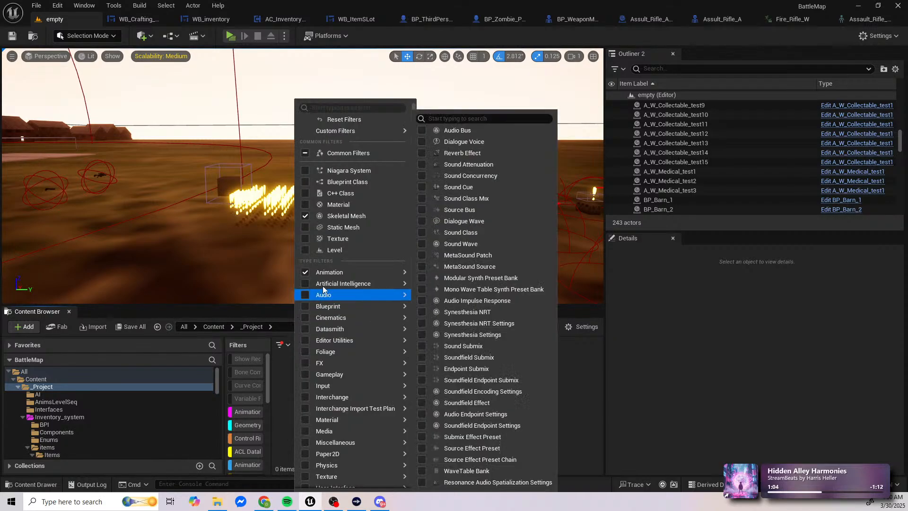
pyautogui.click(305, 273)
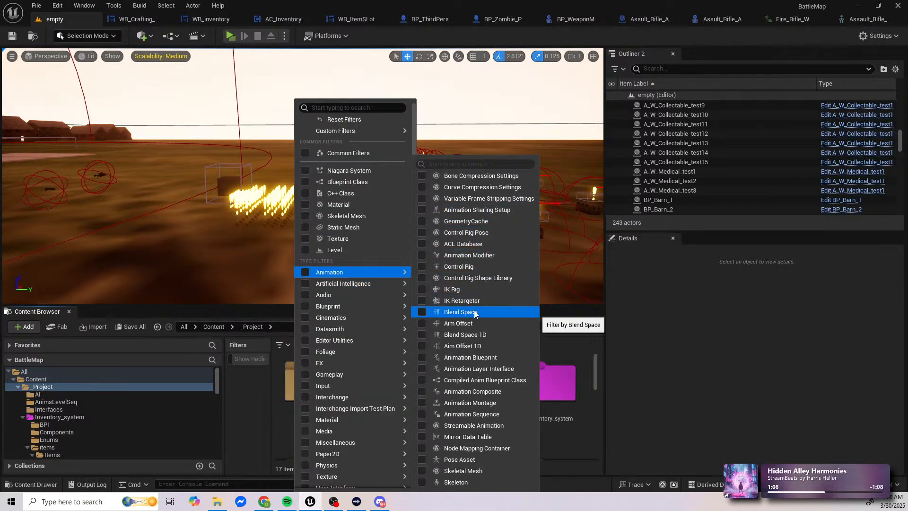
# Step: Filter the assets by Blend Space and look through the blend spaces across the whole Content folder
pyautogui.click(422, 290)
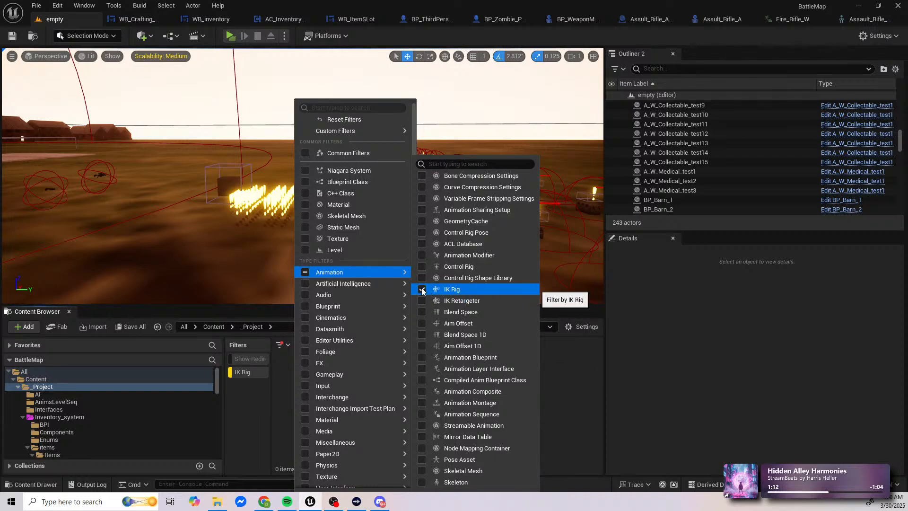
pyautogui.click(423, 312)
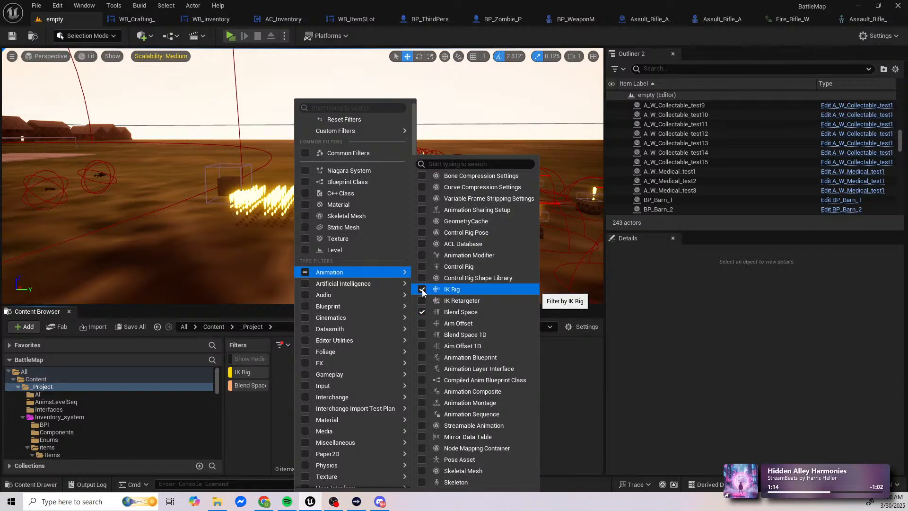
pyautogui.click(422, 290)
pyautogui.click(267, 404)
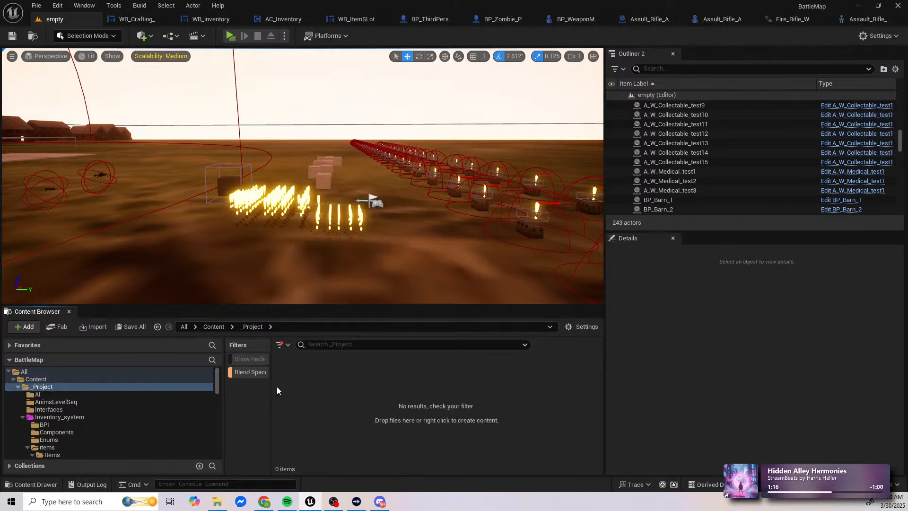
pyautogui.click(53, 379)
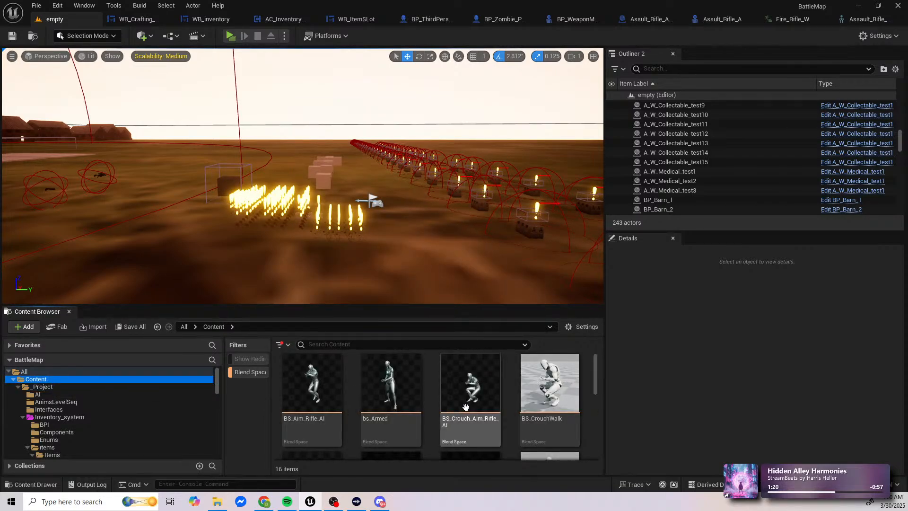
pyautogui.scroll(-3, 559, 406)
pyautogui.scroll(-3, 560, 405)
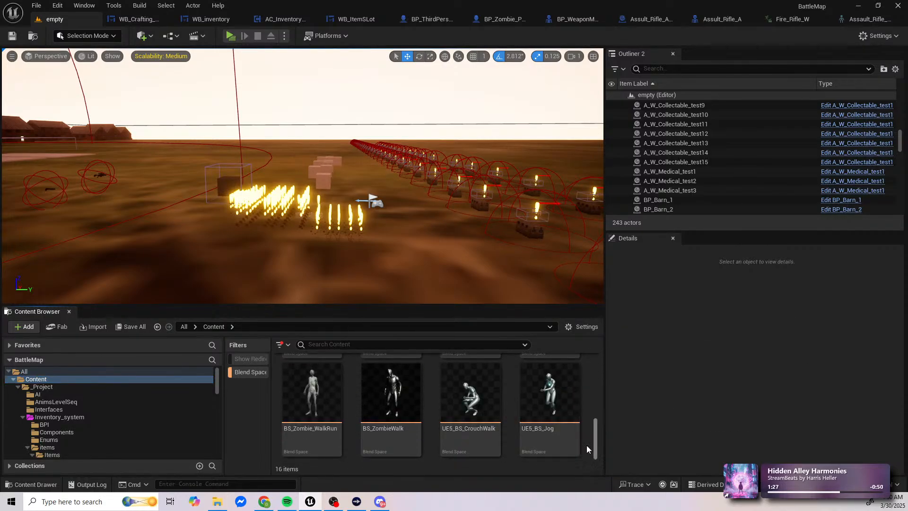
pyautogui.scroll(1, 549, 426)
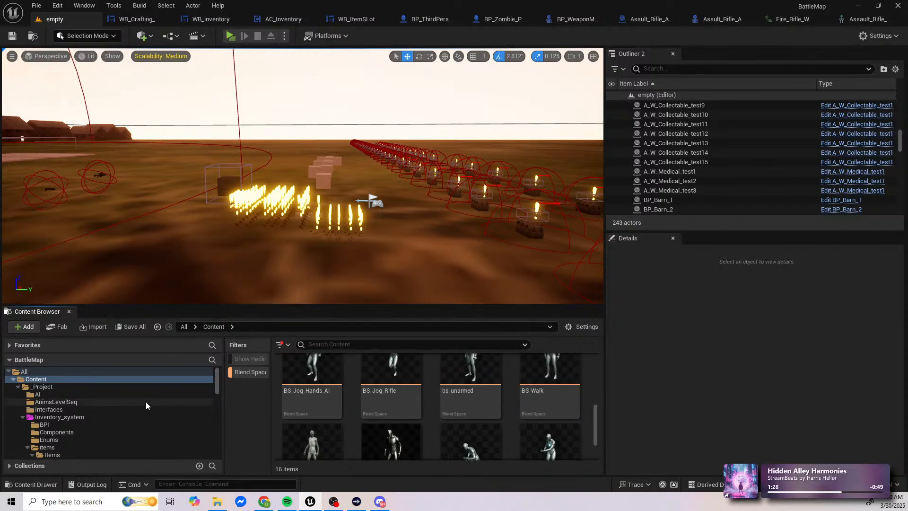
# Step: Turn off the Blend Space filter and check which other animation asset types can be filtered
pyautogui.click(256, 372)
pyautogui.click(287, 345)
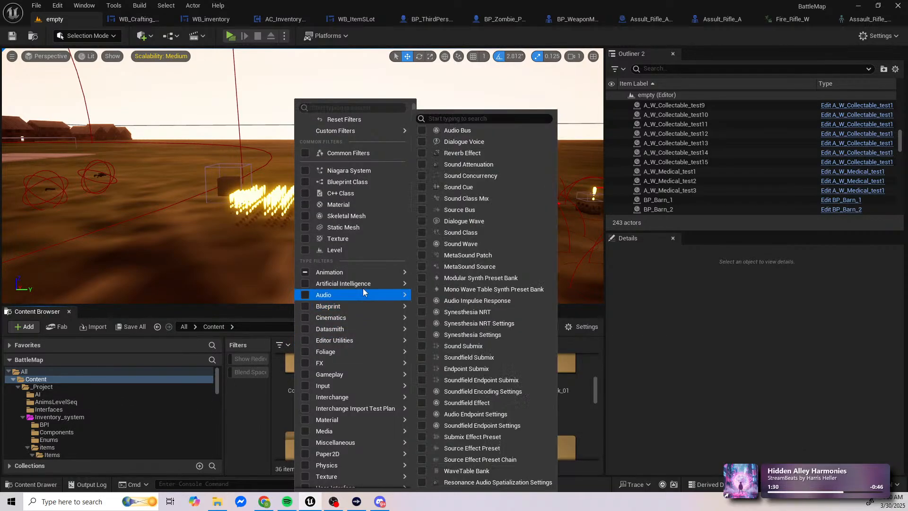
pyautogui.moveTo(393, 274)
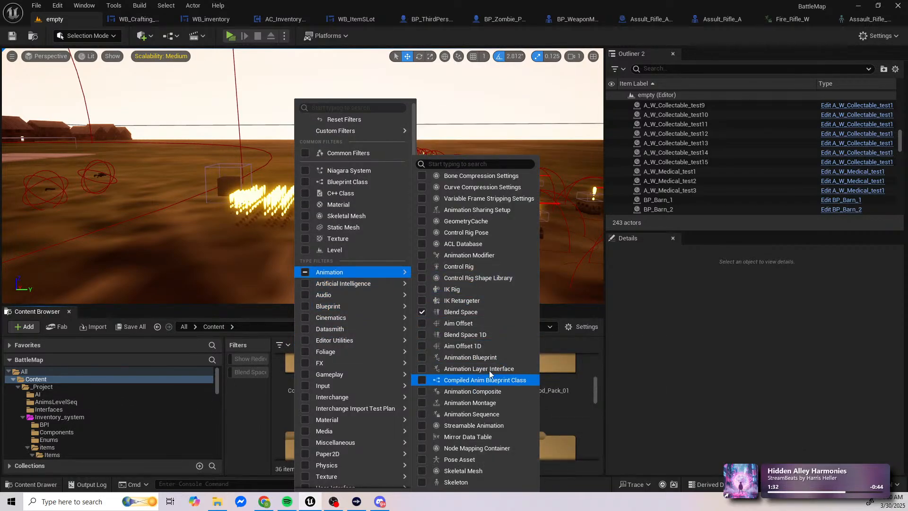
pyautogui.click(256, 415)
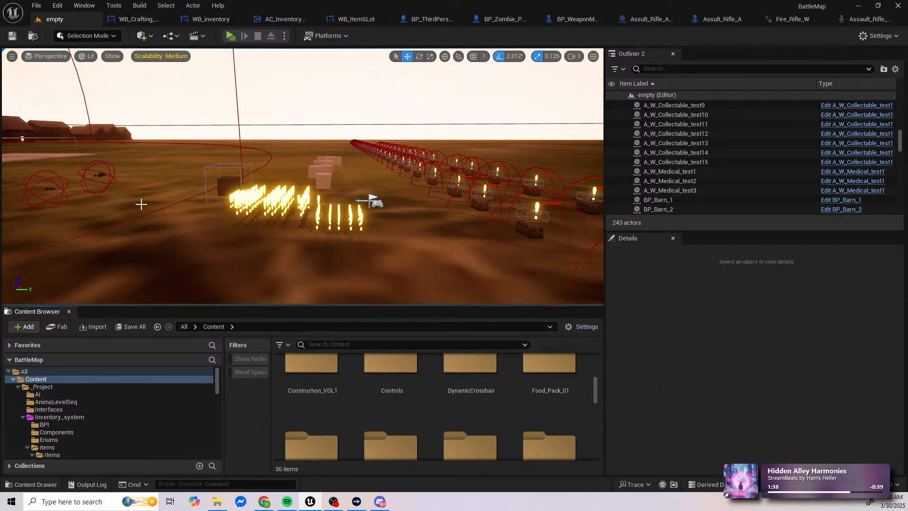
# Step: Locate BP_ThirdPersonCharacter's animation blueprint in the Mannequins Animations folder and open ABP_Quinn
pyautogui.click(434, 22)
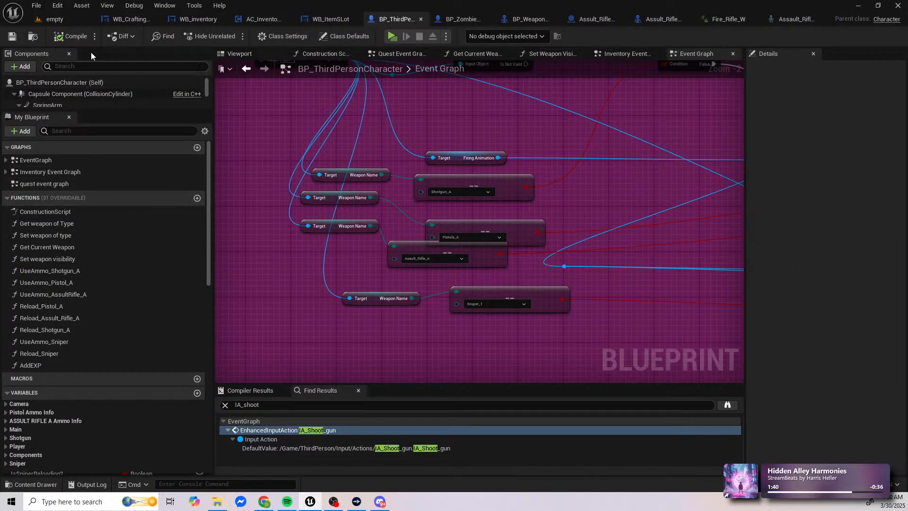
pyautogui.click(257, 54)
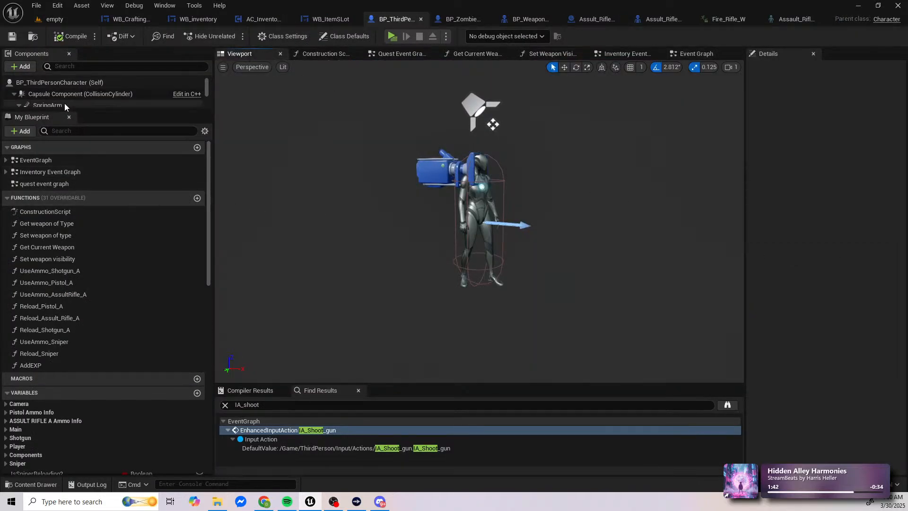
pyautogui.click(61, 82)
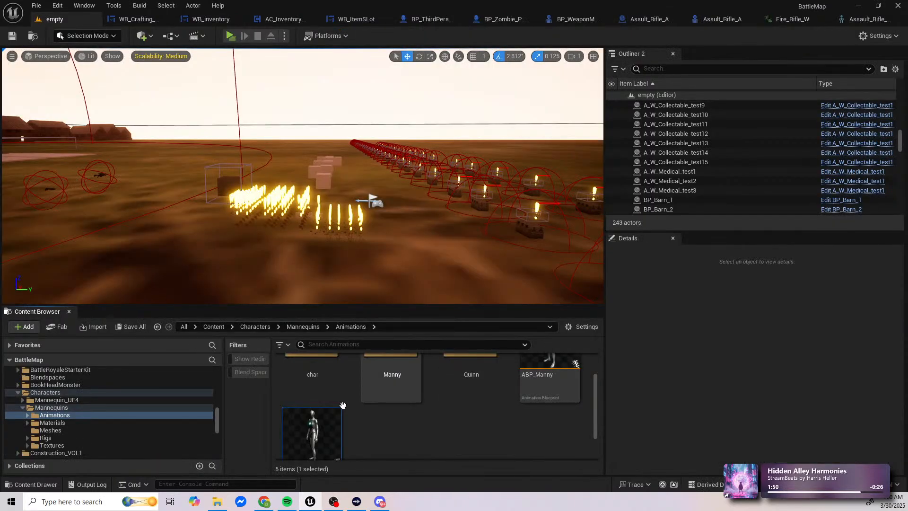
pyautogui.doubleClick(317, 410)
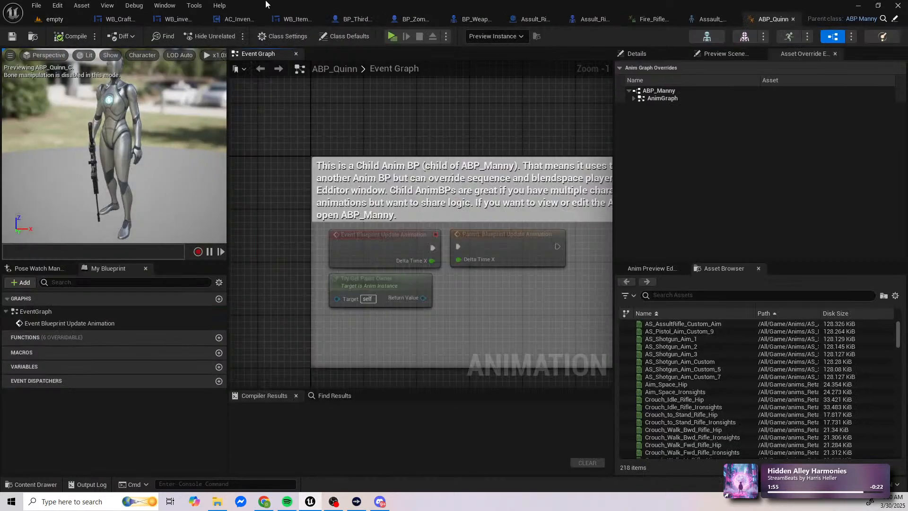
# Step: Close the crafting, inventory and item slot widgets, the inventory component, BP_Zombie_Pawn, BP_WeaponMaster and Assult_Rifle_A_Pickup
pyautogui.click(140, 19)
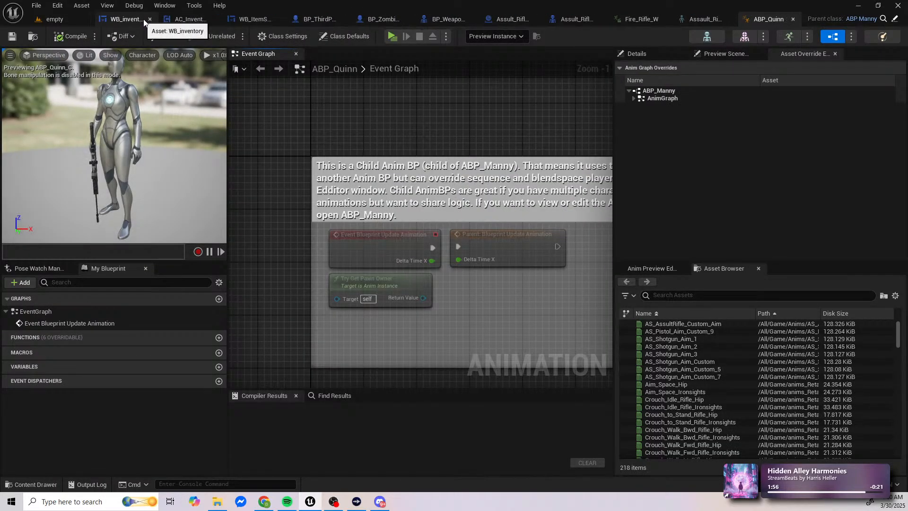
pyautogui.click(144, 19)
pyautogui.click(155, 20)
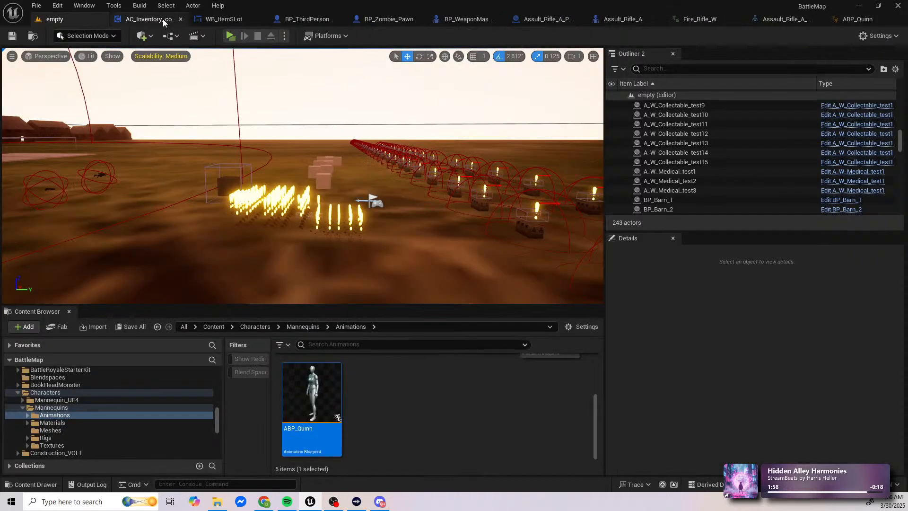
pyautogui.click(180, 19)
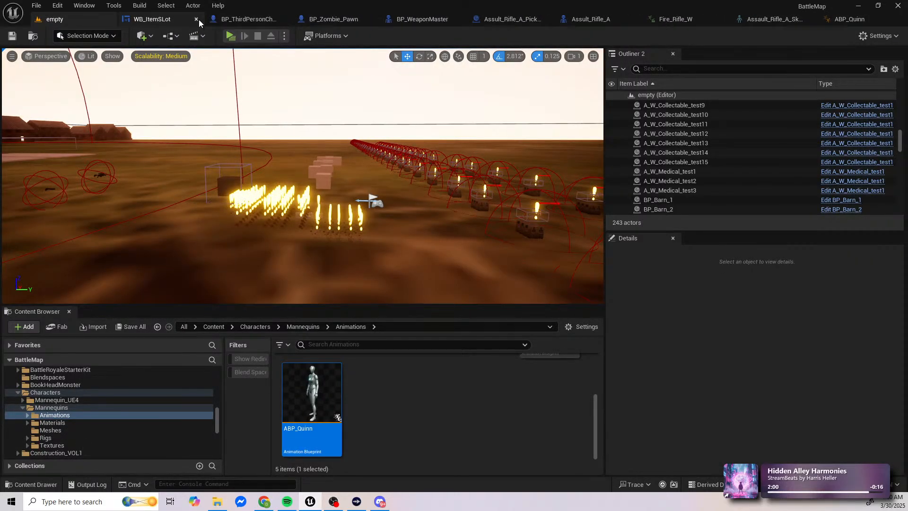
pyautogui.click(197, 19)
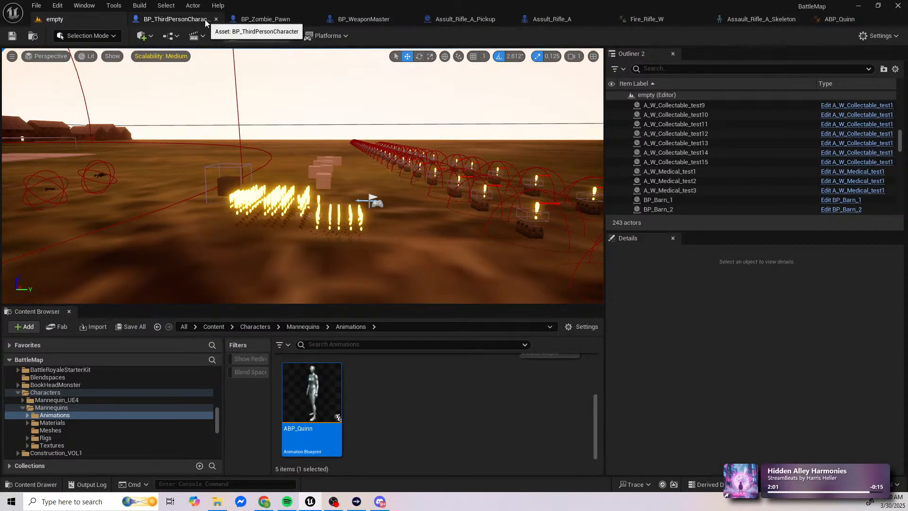
pyautogui.click(313, 19)
pyautogui.click(322, 18)
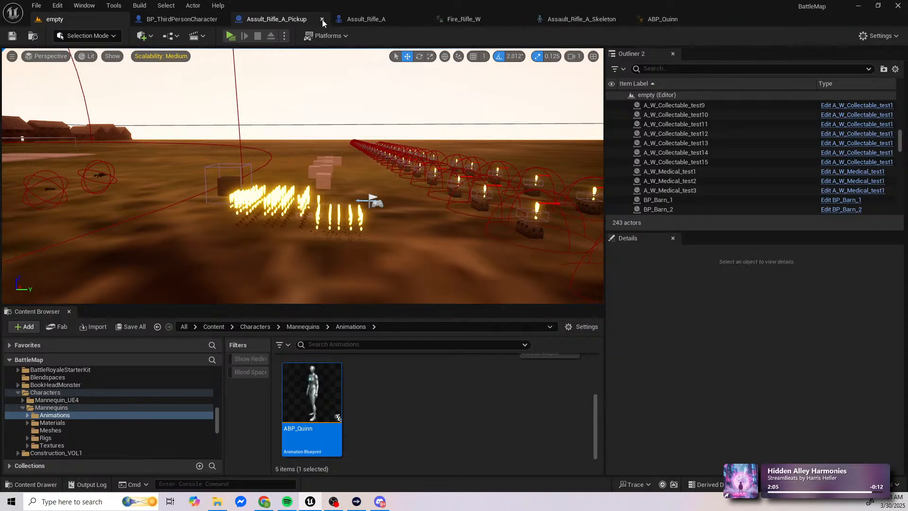
pyautogui.click(323, 18)
# Step: Look over ABP_Quinn's event graph and return to the empty level
pyautogui.click(565, 20)
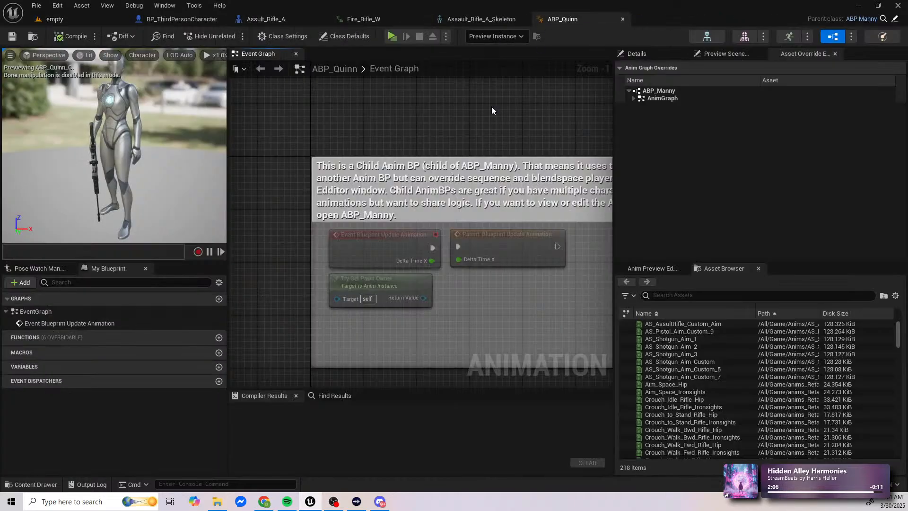
pyautogui.moveTo(344, 175); pyautogui.dragTo(368, 207, button='right')
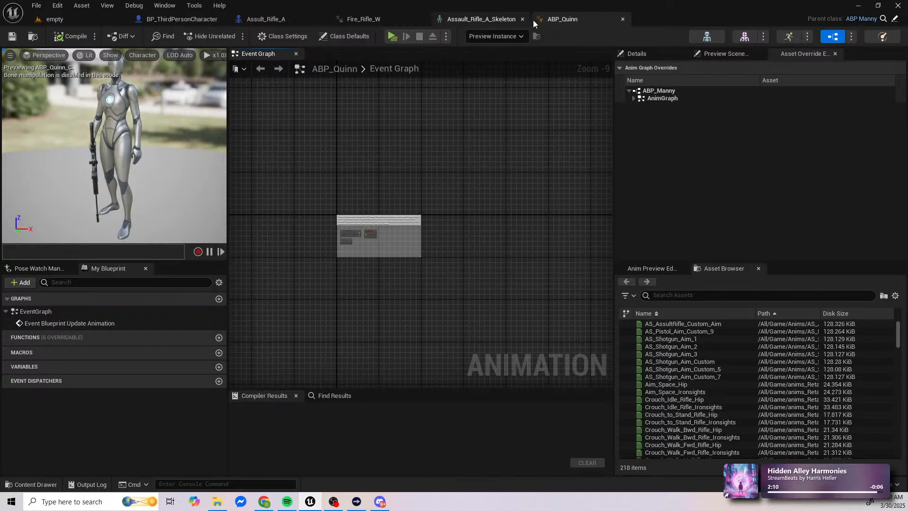
pyautogui.click(76, 23)
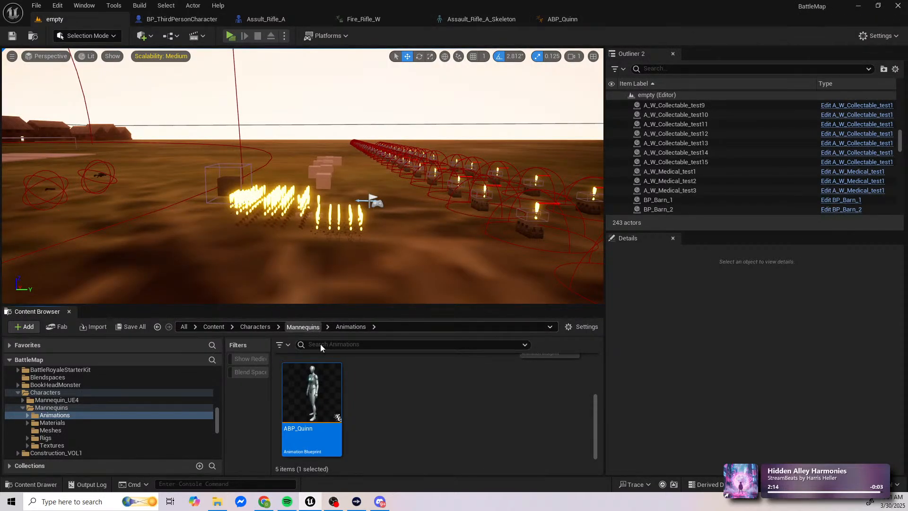
# Step: Open the parent animation blueprint ABP_Manny from the Mannequins Animations folder and close ABP_Quinn
pyautogui.click(302, 327)
pyautogui.scroll(2, 401, 399)
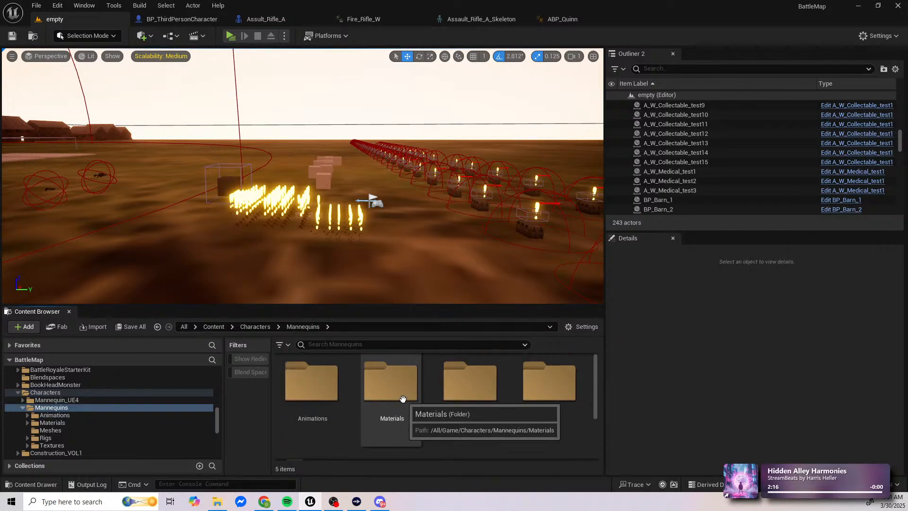
pyautogui.click(331, 395)
pyautogui.doubleClick(331, 395)
pyautogui.click(530, 421)
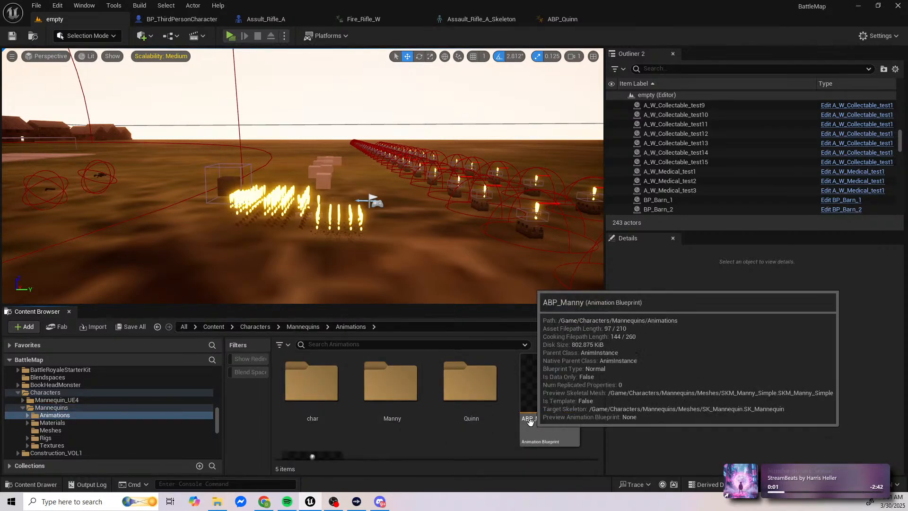
pyautogui.doubleClick(530, 422)
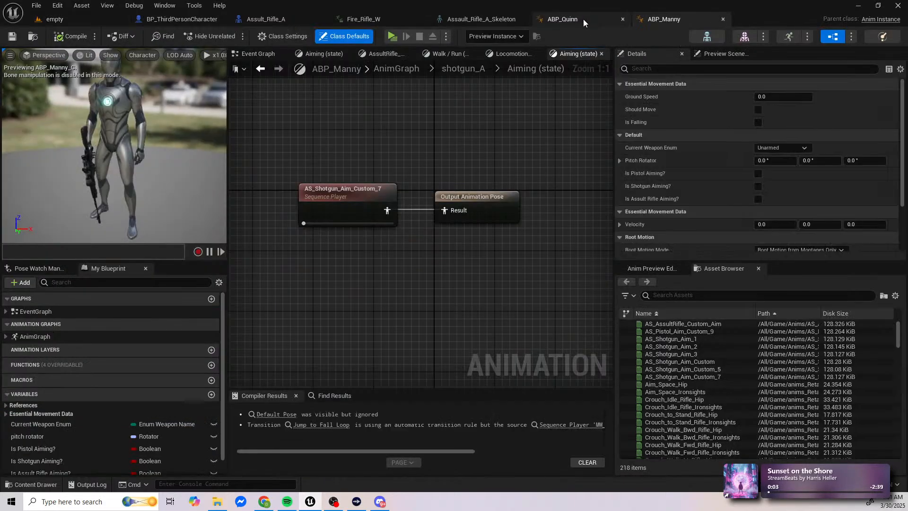
pyautogui.click(623, 19)
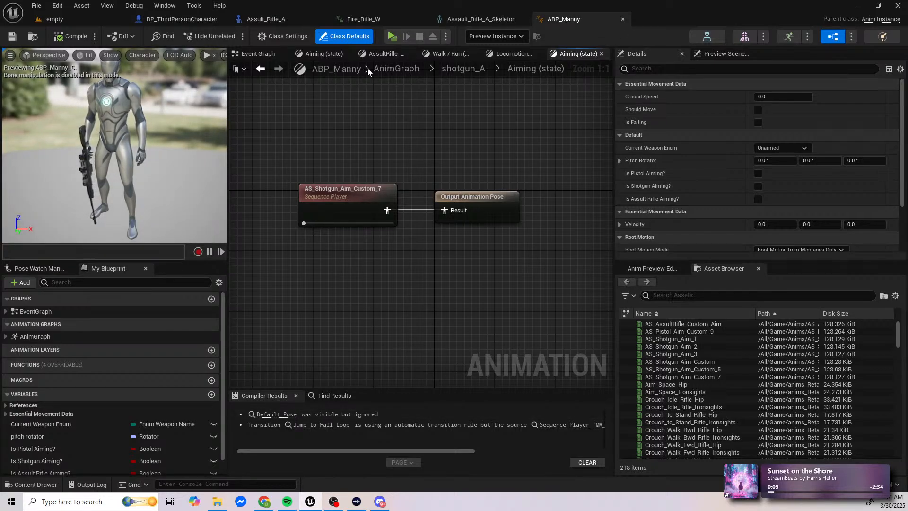
# Step: Examine how ABP_Manny's event graph passes the character's pistol, shotgun and assault rifle aiming states to its variables
pyautogui.click(258, 53)
pyautogui.scroll(5, 340, 292)
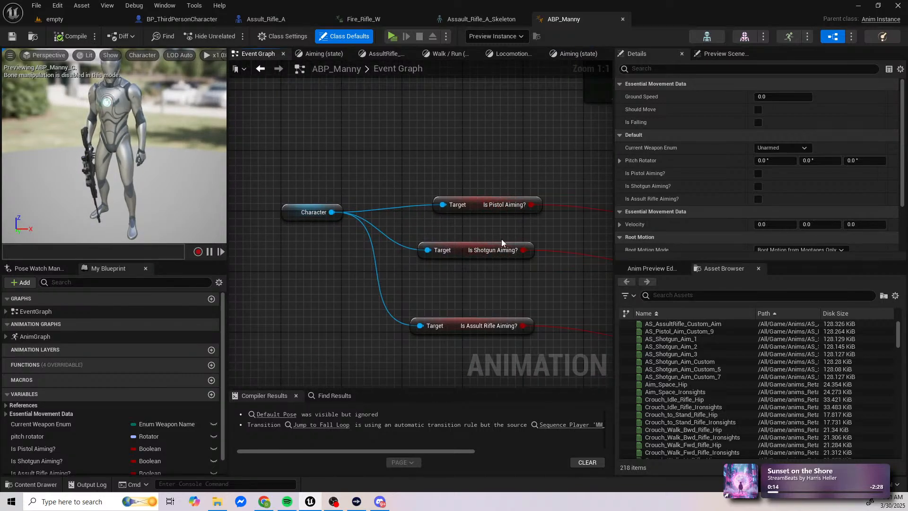
pyautogui.moveTo(537, 287); pyautogui.dragTo(254, 217, button='right')
pyautogui.moveTo(415, 239); pyautogui.dragTo(349, 247, button='right')
pyautogui.scroll(-2, 472, 283)
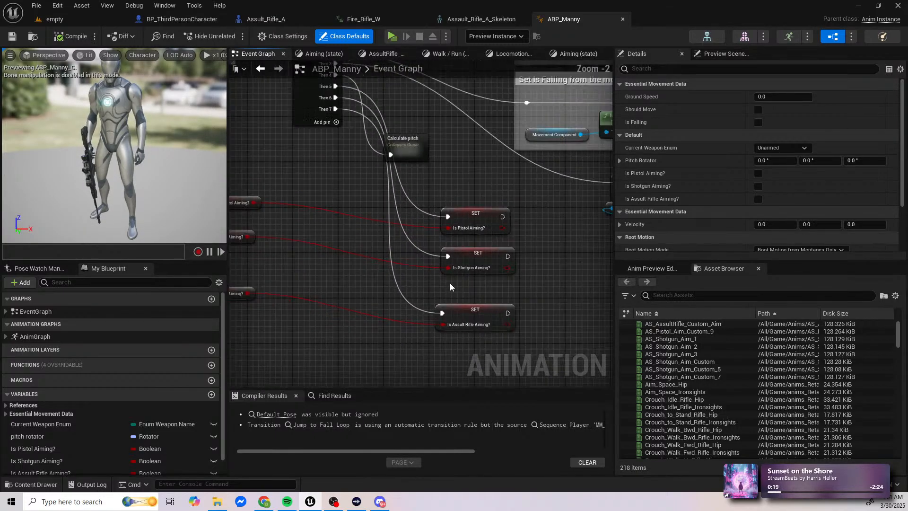
pyautogui.moveTo(414, 263); pyautogui.dragTo(636, 270, button='right')
pyautogui.moveTo(325, 238); pyautogui.dragTo(332, 238, button='right')
pyautogui.moveTo(536, 211); pyautogui.dragTo(478, 213, button='right')
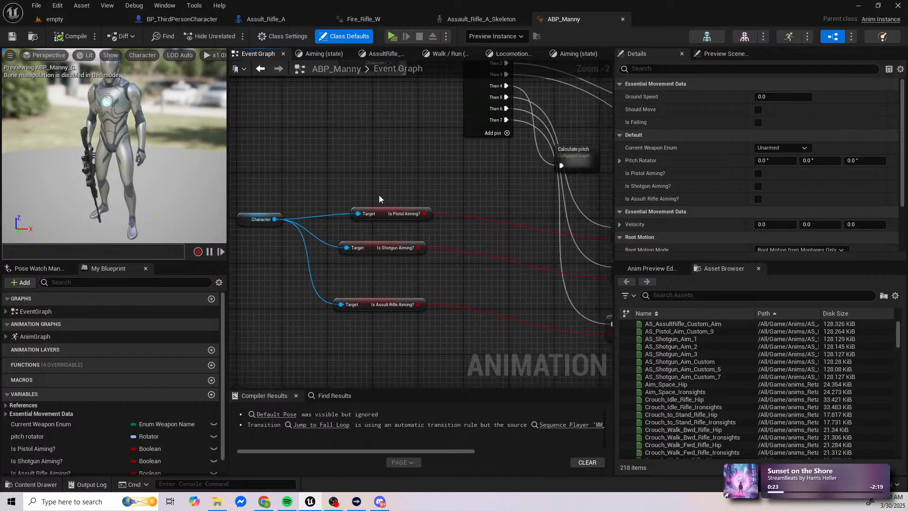
# Step: Look over ABP_Manny's event graph from the aiming and weapon variables to the velocity, Should Move and Is Falling sections
pyautogui.moveTo(350, 181); pyautogui.dragTo(379, 322)
pyautogui.moveTo(558, 217); pyautogui.dragTo(362, 195, button='right')
pyautogui.moveTo(443, 180); pyautogui.dragTo(487, 296)
pyautogui.moveTo(536, 256); pyautogui.dragTo(316, 305, button='right')
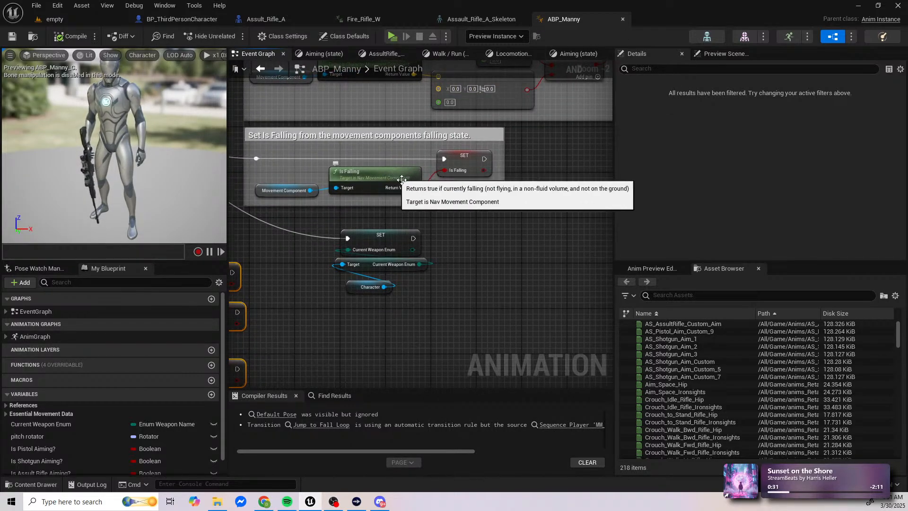
pyautogui.moveTo(402, 179); pyautogui.dragTo(683, 326, button='right')
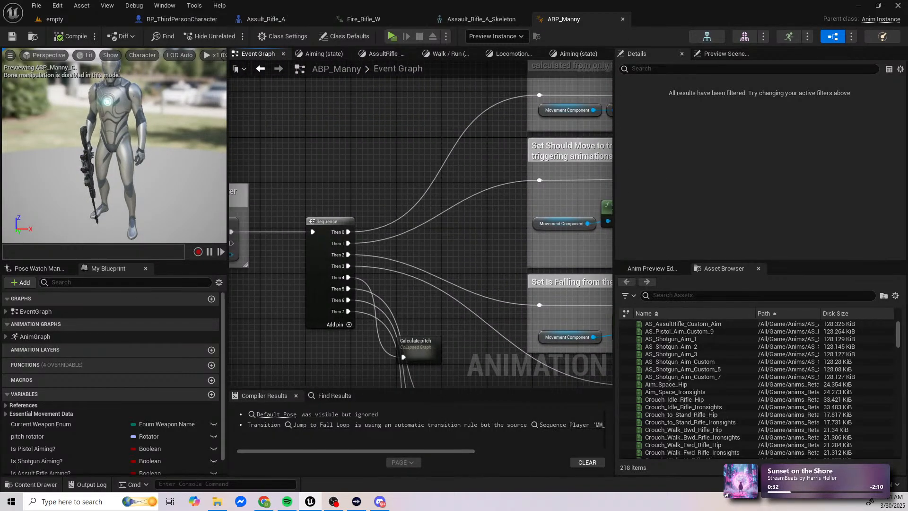
pyautogui.moveTo(719, 369); pyautogui.dragTo(432, 372, button='right')
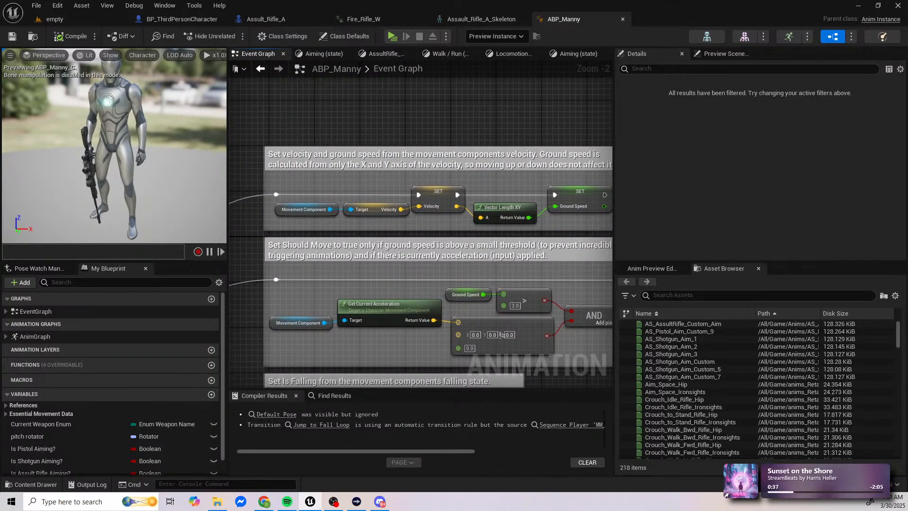
pyautogui.moveTo(350, 236); pyautogui.dragTo(399, 94, button='right')
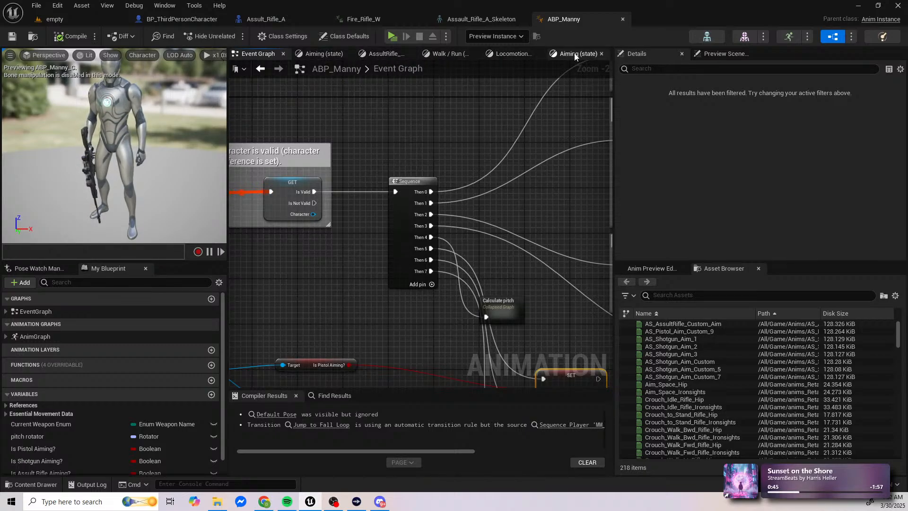
# Step: Open ABP_Manny's AnimGraph from the shotgun Aiming state and trace the cached weapon poses through the blend nodes to the bone transform
pyautogui.click(307, 55)
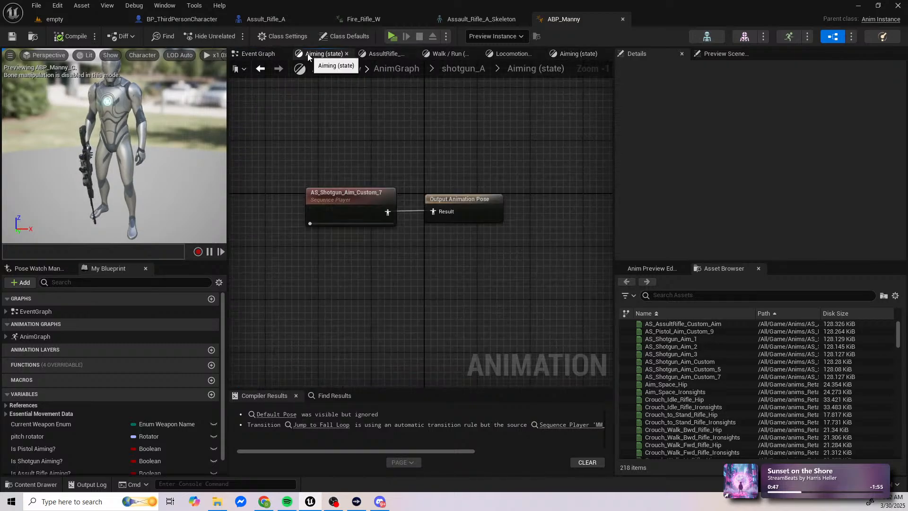
pyautogui.click(378, 67)
pyautogui.scroll(8, 386, 197)
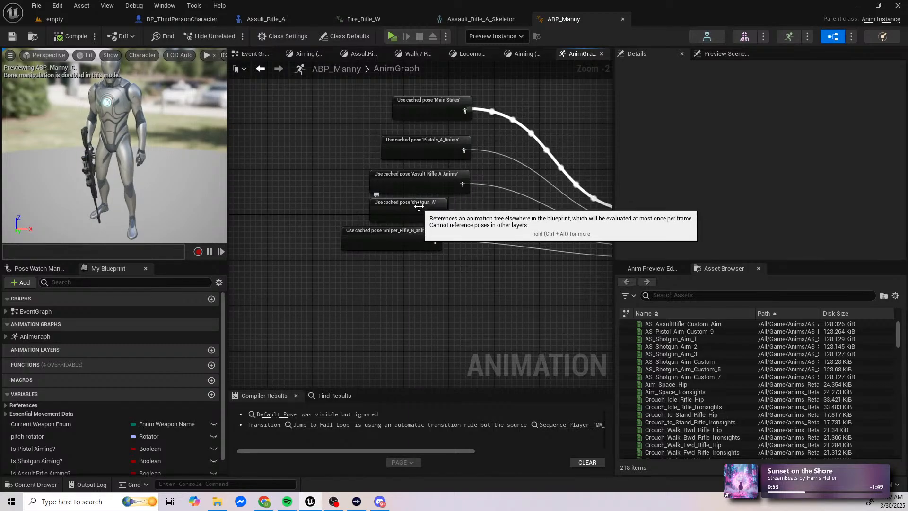
pyautogui.moveTo(443, 172); pyautogui.dragTo(405, 192, button='right')
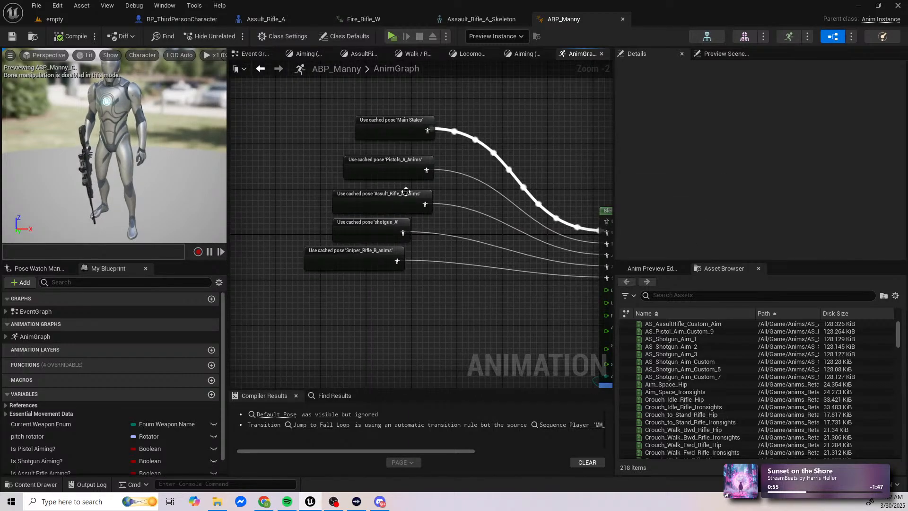
pyautogui.moveTo(510, 175); pyautogui.dragTo(298, 141, button='right')
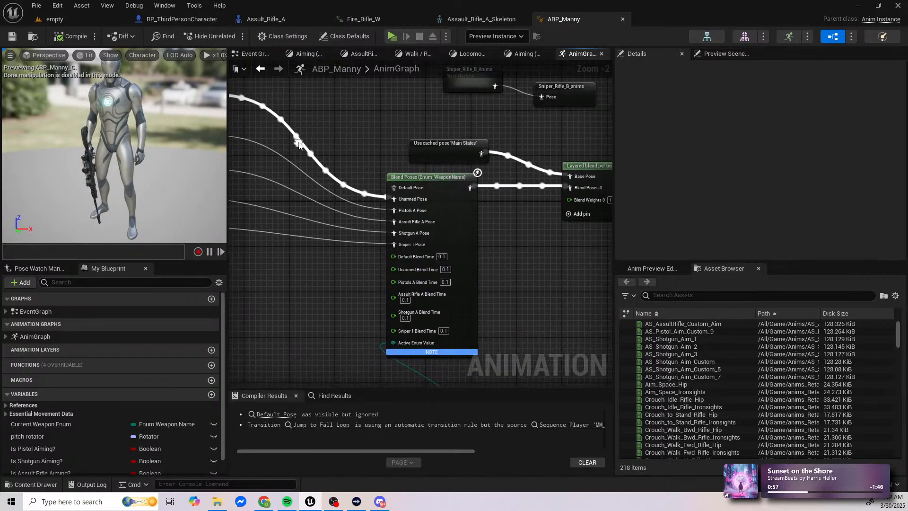
pyautogui.moveTo(497, 192); pyautogui.dragTo(364, 192, button='right')
pyautogui.moveTo(563, 241); pyautogui.dragTo(334, 230, button='right')
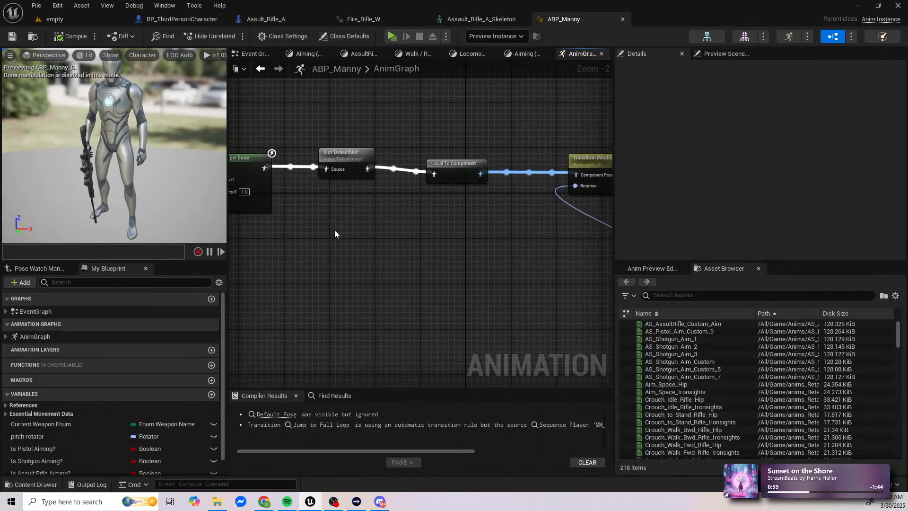
pyautogui.moveTo(437, 226); pyautogui.dragTo(323, 221, button='right')
pyautogui.moveTo(462, 229); pyautogui.dragTo(563, 217, button='right')
pyautogui.moveTo(236, 208); pyautogui.dragTo(613, 223, button='right')
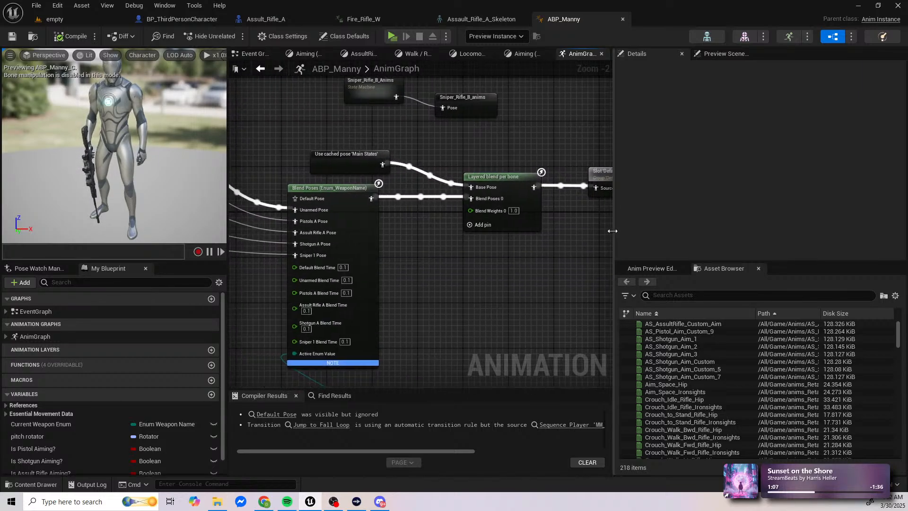
# Step: Examine the Blend Poses node's weapon pose inputs and the Current Weapon Enum variable driving it
pyautogui.moveTo(455, 128); pyautogui.dragTo(698, 138, button='right')
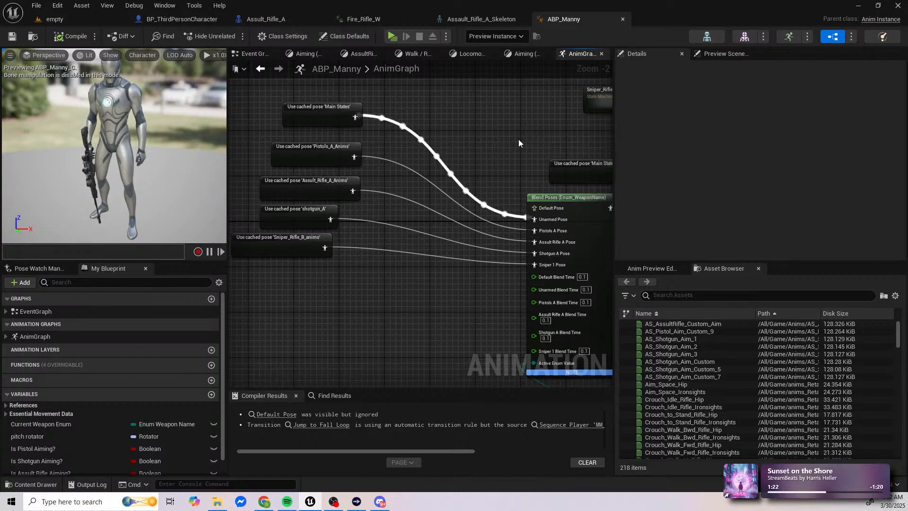
pyautogui.moveTo(533, 260); pyautogui.dragTo(402, 159, button='right')
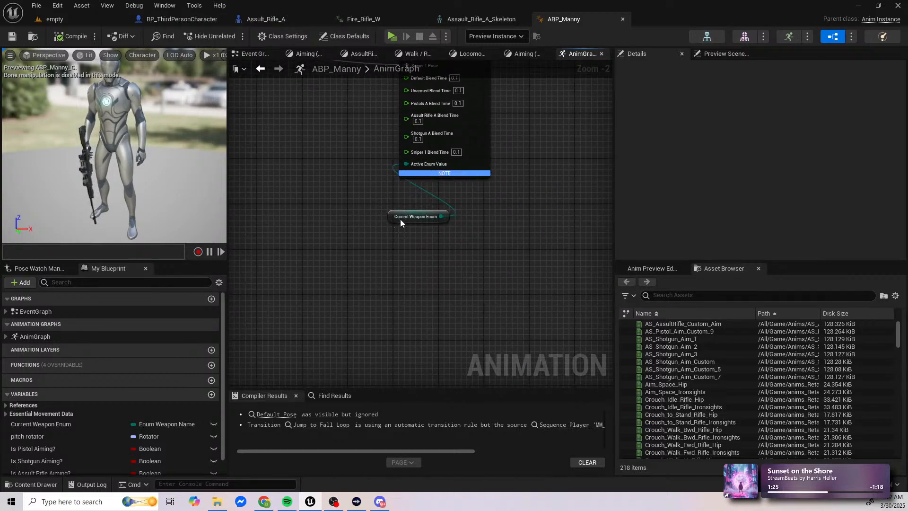
pyautogui.moveTo(427, 171)
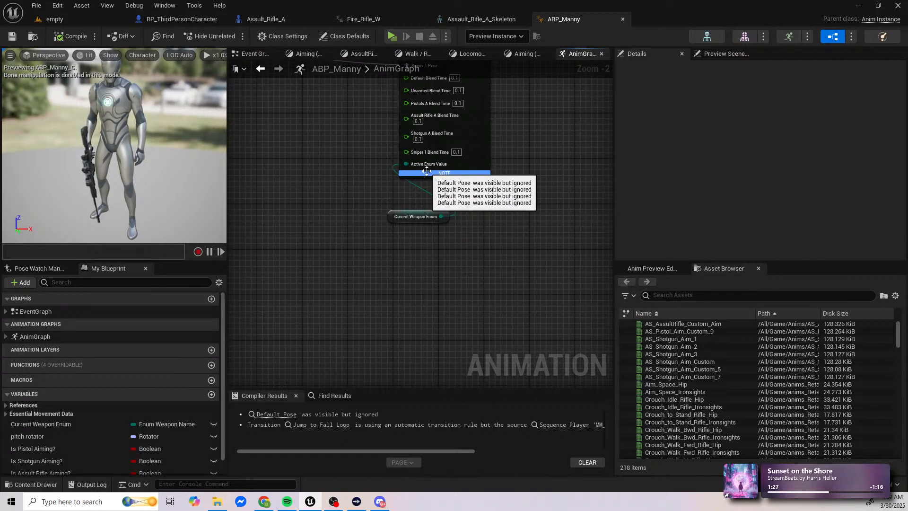
pyautogui.moveTo(427, 171); pyautogui.dragTo(390, 282, button='right')
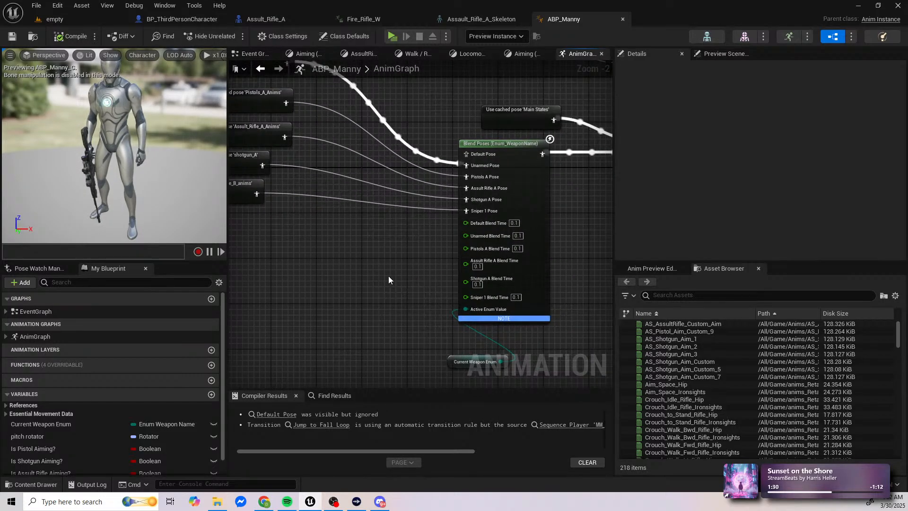
pyautogui.moveTo(390, 160); pyautogui.dragTo(384, 206, button='right')
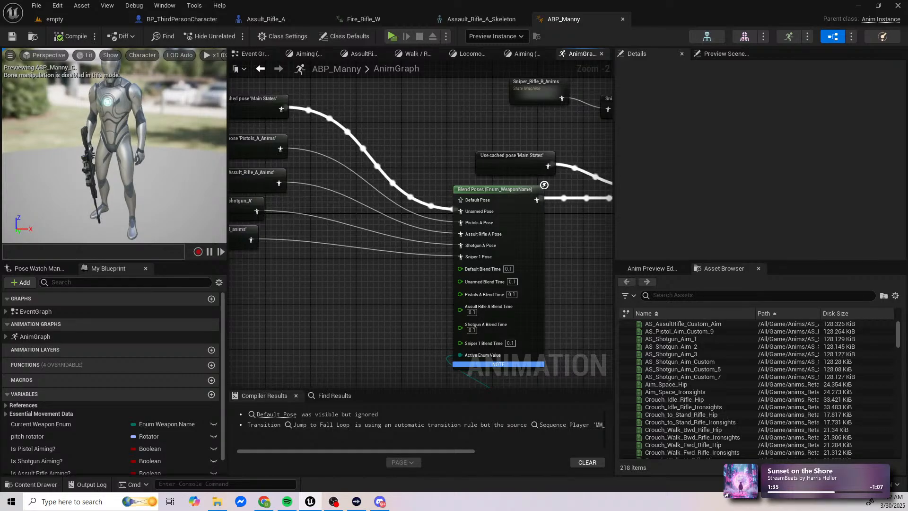
# Step: Follow the blended pose through the DefaultSlot, Local To Component and Transform (Modify) Bone nodes
pyautogui.moveTo(424, 155); pyautogui.dragTo(297, 227, button='right')
pyautogui.moveTo(497, 185); pyautogui.dragTo(294, 176, button='right')
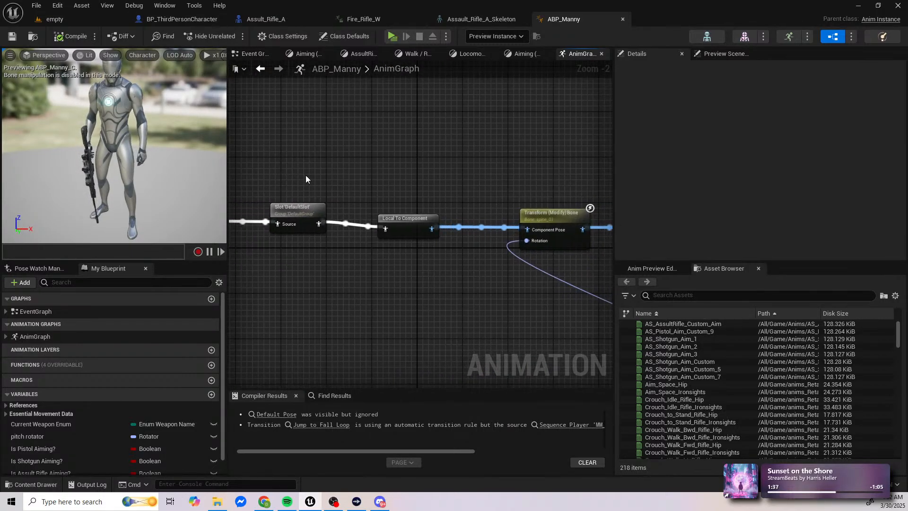
pyautogui.moveTo(466, 177); pyautogui.dragTo(238, 167, button='right')
pyautogui.moveTo(565, 152); pyautogui.dragTo(393, 170, button='right')
pyautogui.moveTo(608, 171); pyautogui.dragTo(487, 159, button='right')
# Step: Survey the shotgun, pistol, assault rifle and sniper state machines in the AnimGraph and close ABP_Manny
pyautogui.scroll(-3, 413, 154)
pyautogui.moveTo(349, 132); pyautogui.dragTo(603, 224, button='right')
pyautogui.moveTo(263, 153); pyautogui.dragTo(444, 201, button='right')
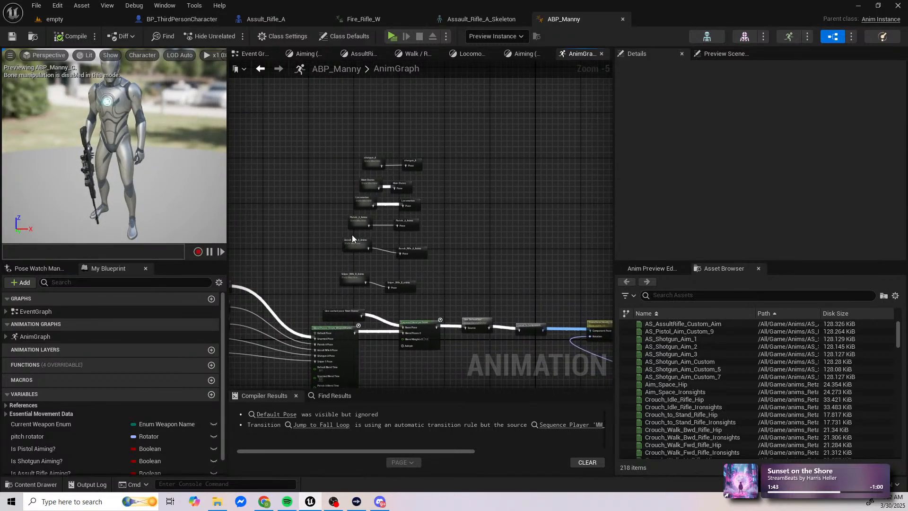
pyautogui.scroll(4, 351, 234)
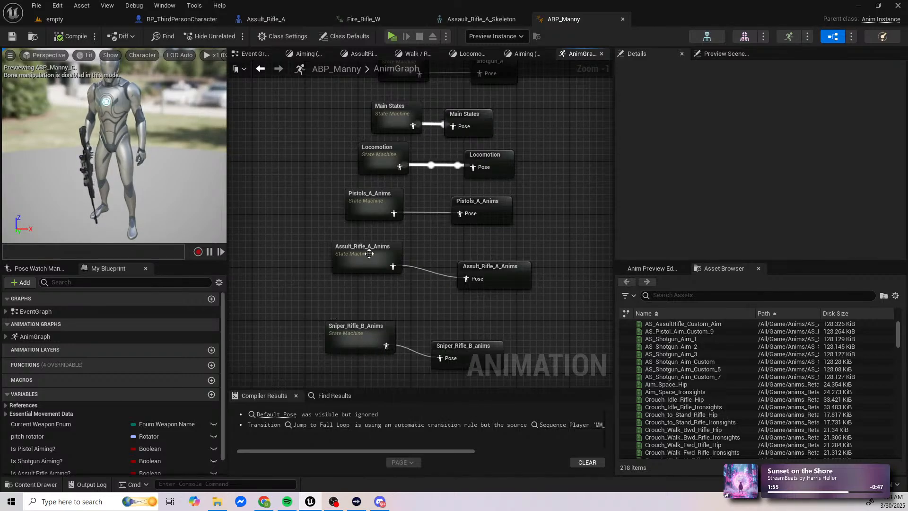
pyautogui.moveTo(322, 147); pyautogui.dragTo(290, 273, button='right')
pyautogui.scroll(-3, 291, 271)
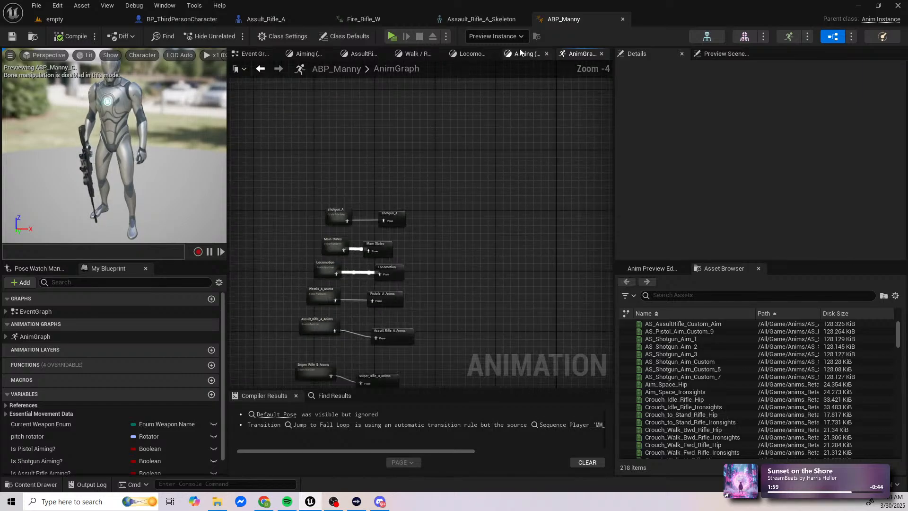
pyautogui.click(623, 19)
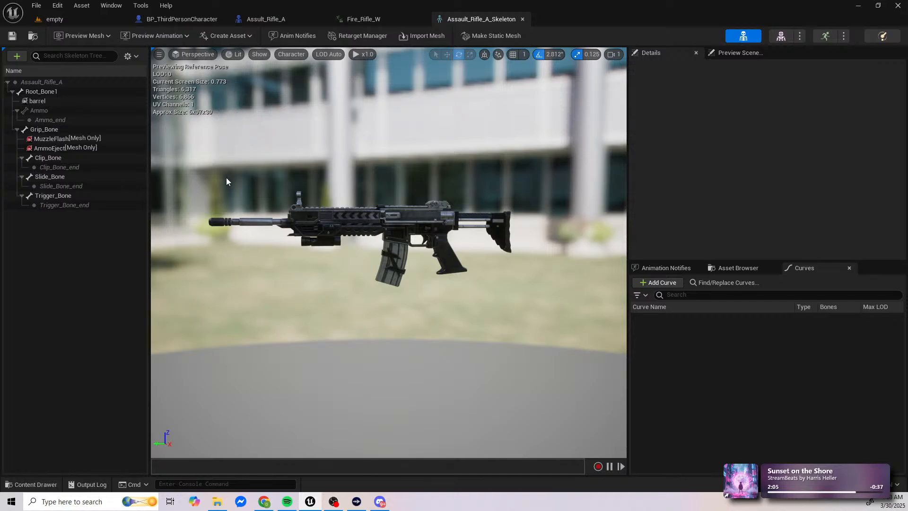
# Step: Try rotating the Assault_Rifle_A root bone in Assault_Rifle_A_Skeleton and undo the rotation
pyautogui.click(46, 81)
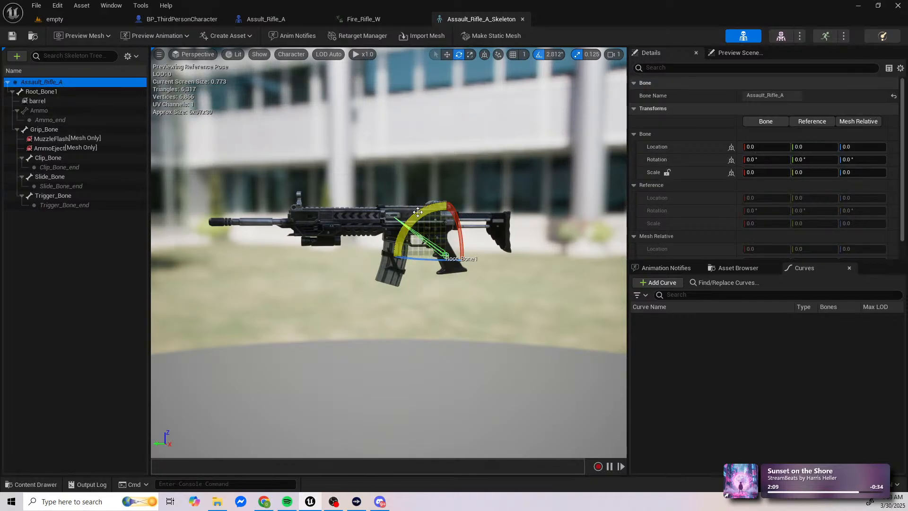
pyautogui.moveTo(416, 212)
pyautogui.mouseDown()
pyautogui.moveTo(407, 241)
pyautogui.moveTo(421, 212)
pyautogui.mouseUp()
pyautogui.hotkey('ctrl', 'z')
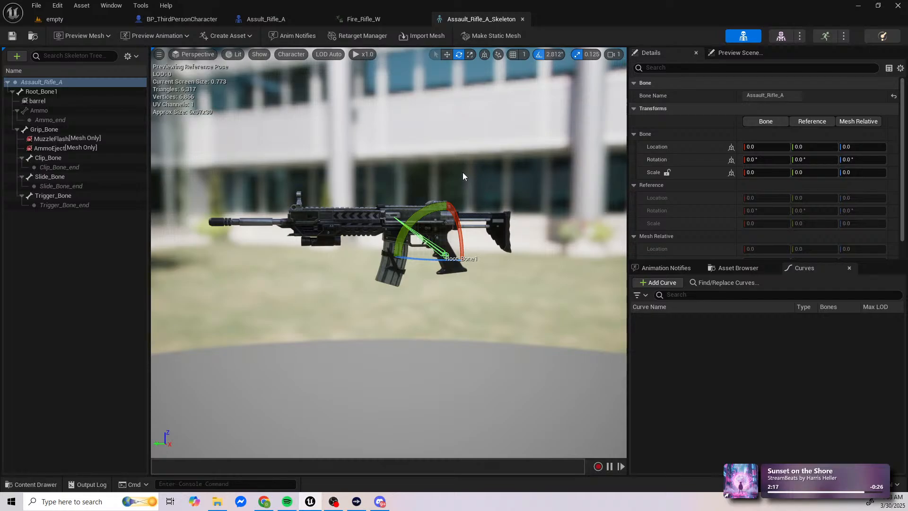
# Step: Inspect the Fire_Rifle_W animation's asset details, expanding its Advanced settings and Animation Track Names
pyautogui.click(374, 21)
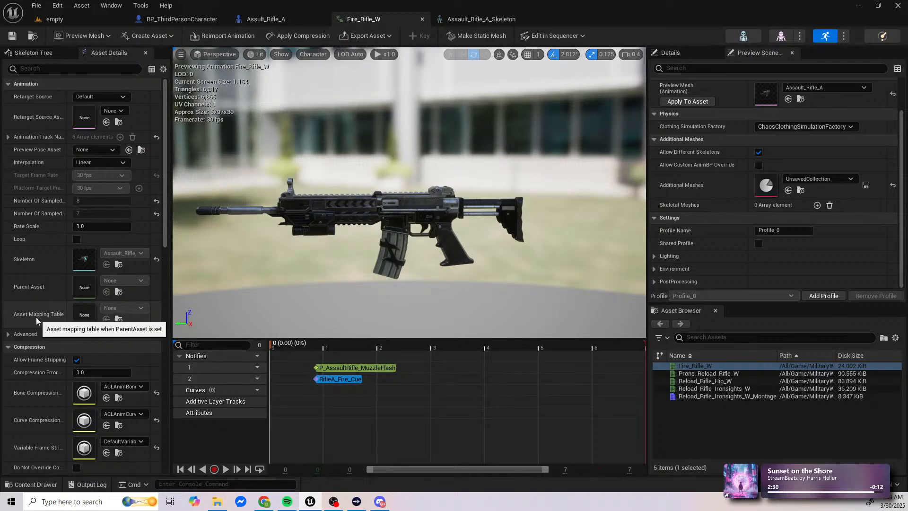
pyautogui.click(17, 335)
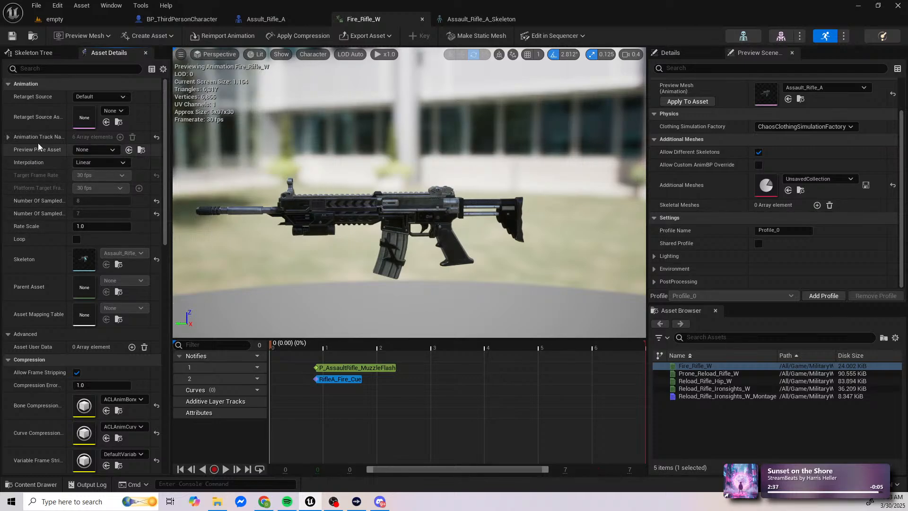
pyautogui.click(9, 137)
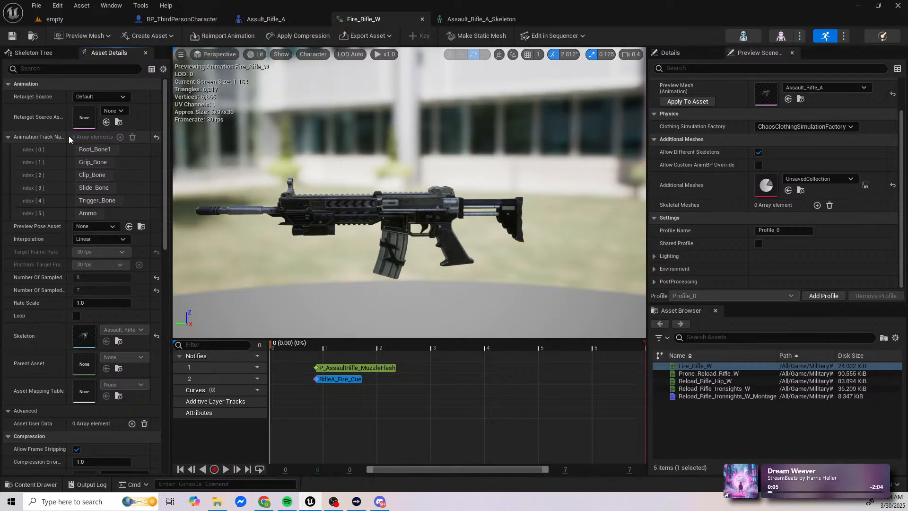
pyautogui.moveTo(70, 138); pyautogui.dragTo(82, 139)
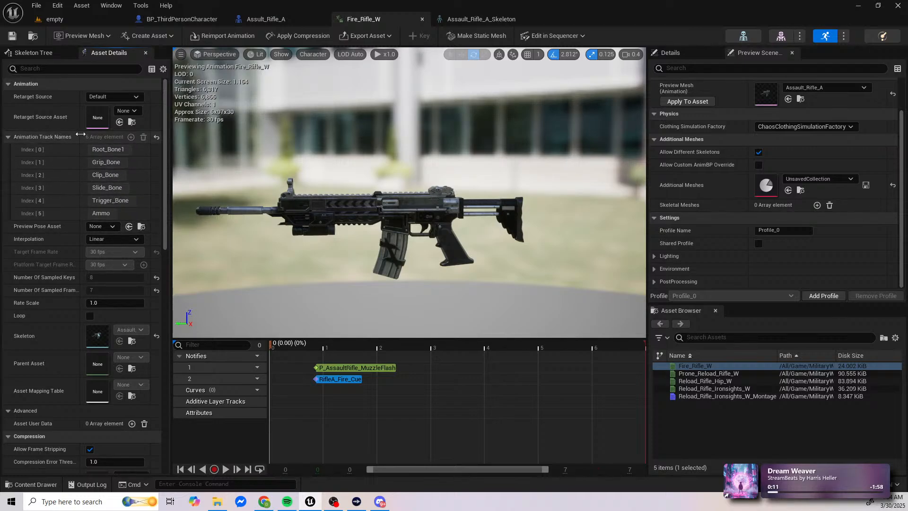
pyautogui.scroll(-1, 55, 341)
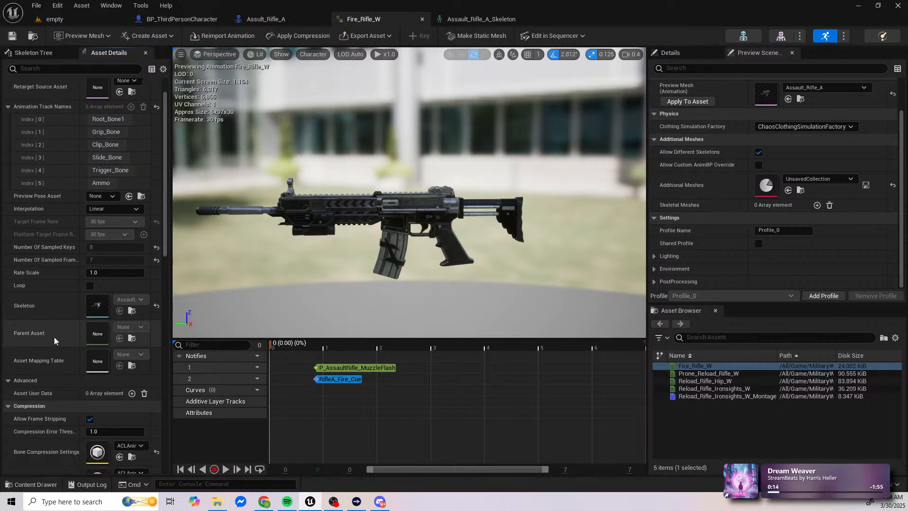
pyautogui.scroll(-1, 55, 340)
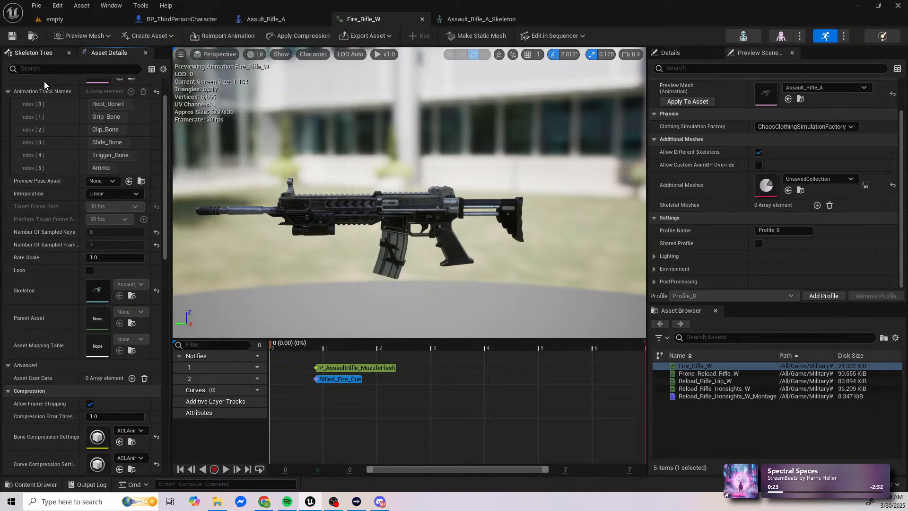
# Step: Select the Assault_Rifle_A root bone in Fire_Rifle_W and scrub the timeline around the P_AssaultRifle_MuzzleFlash and RifleA_Fire_Cue notifies
pyautogui.click(38, 52)
pyautogui.click(36, 93)
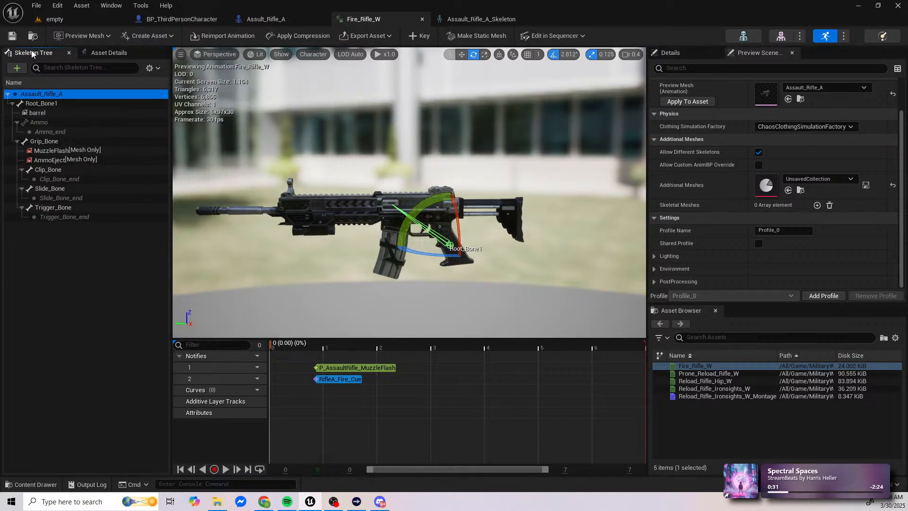
pyautogui.moveTo(273, 346); pyautogui.dragTo(317, 345)
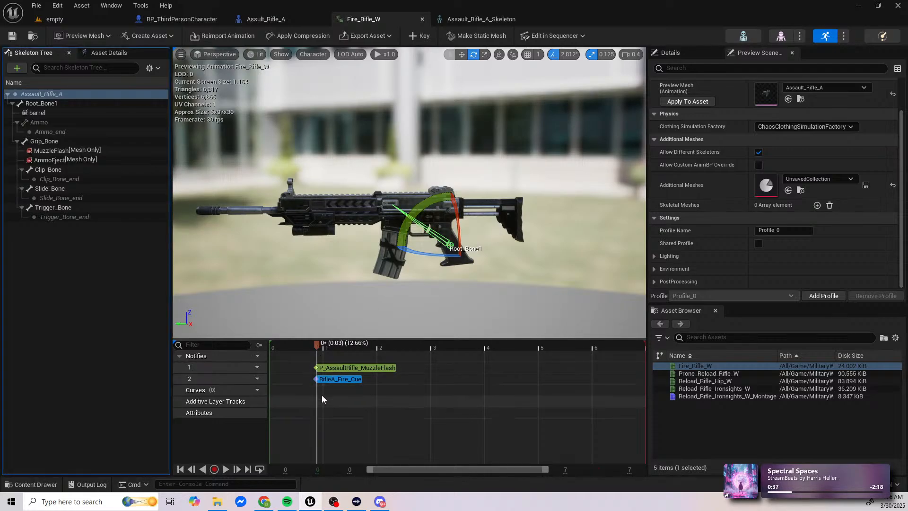
pyautogui.scroll(5, 319, 352)
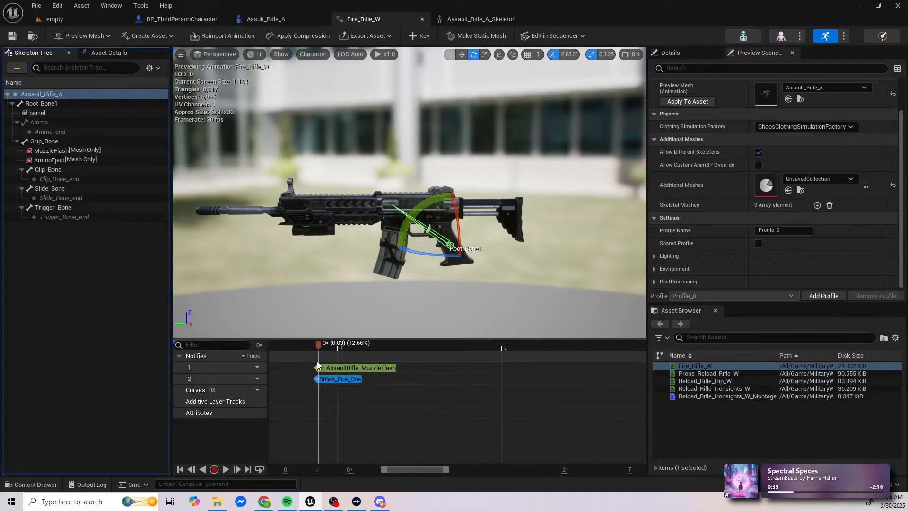
pyautogui.keyDown('ctrl'); pyautogui.scroll(12, 317, 349); pyautogui.keyUp('ctrl')
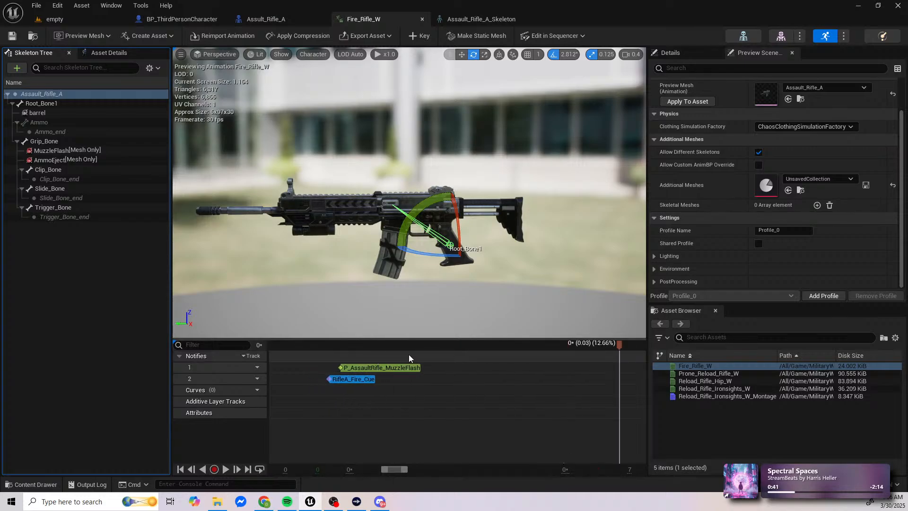
pyautogui.keyDown('ctrl'); pyautogui.scroll(-2, 409, 354); pyautogui.keyUp('ctrl')
pyautogui.moveTo(554, 347); pyautogui.dragTo(366, 346)
pyautogui.keyDown('ctrl'); pyautogui.scroll(8, 365, 347); pyautogui.keyUp('ctrl')
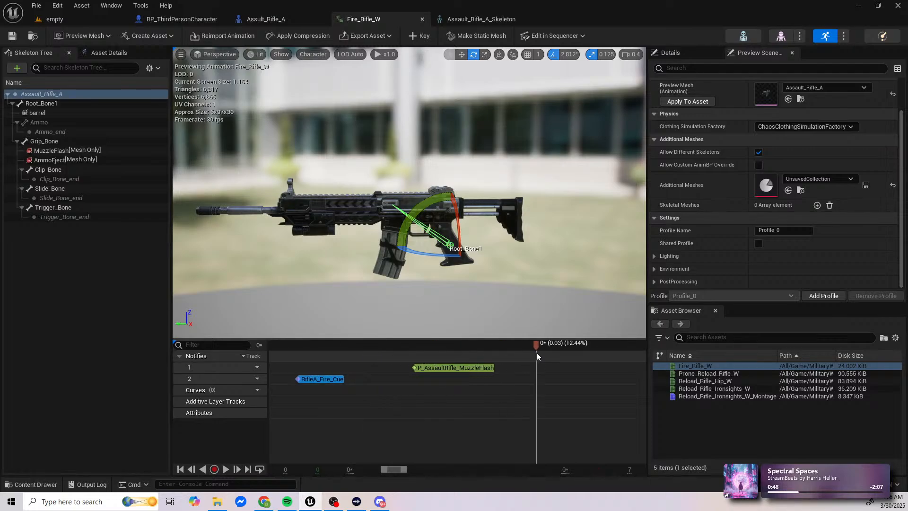
pyautogui.moveTo(538, 347); pyautogui.dragTo(357, 346)
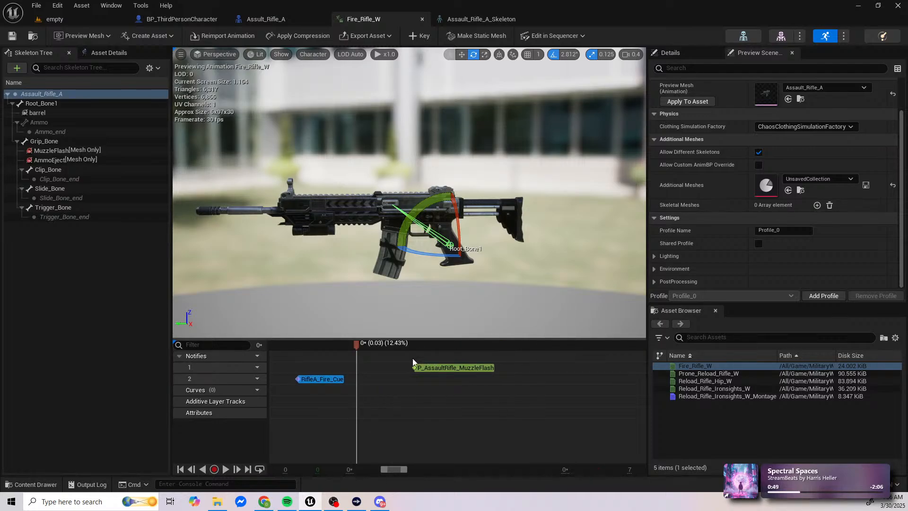
pyautogui.keyDown('ctrl'); pyautogui.scroll(-10, 413, 359); pyautogui.keyUp('ctrl')
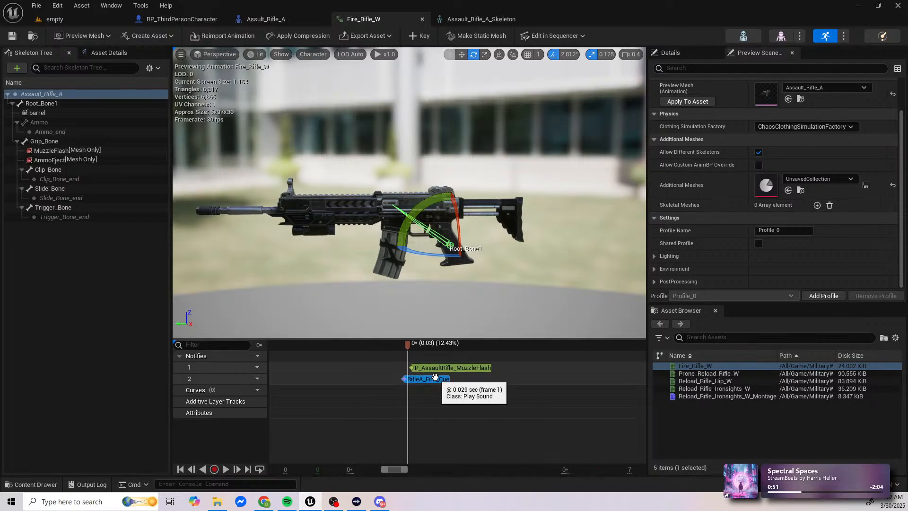
# Step: Key the selected root bone's transform at frame 0 of Fire_Rifle_W, before the muzzle flash and fire sound notifies
pyautogui.keyDown('ctrl'); pyautogui.scroll(8, 412, 360); pyautogui.keyUp('ctrl')
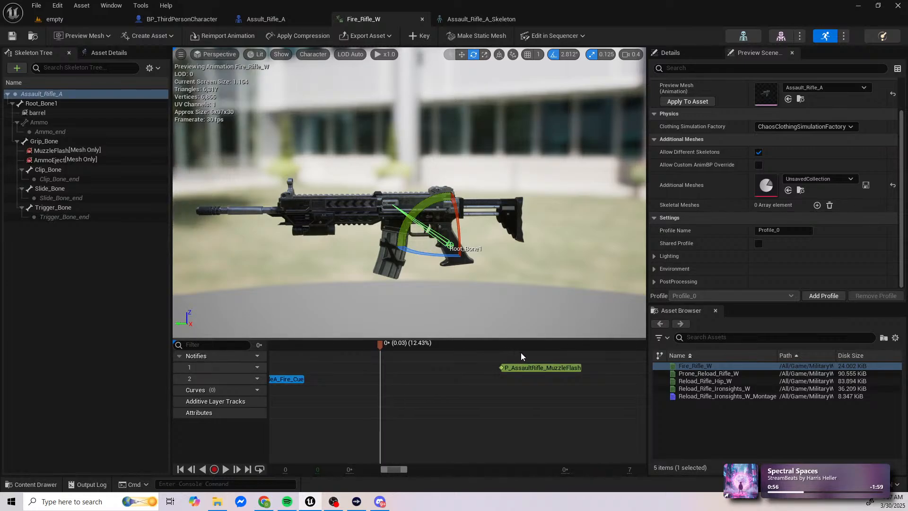
pyautogui.click(595, 347)
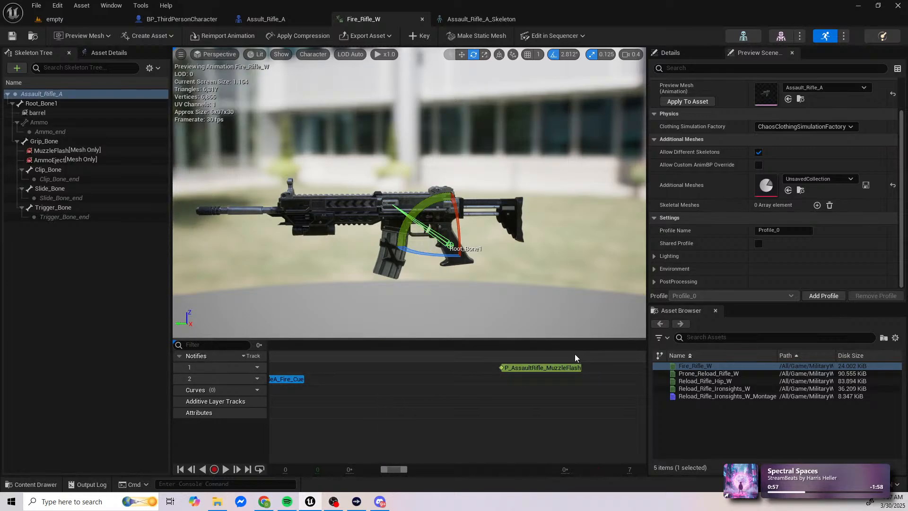
pyautogui.keyDown('ctrl'); pyautogui.scroll(-4, 574, 354); pyautogui.keyUp('ctrl')
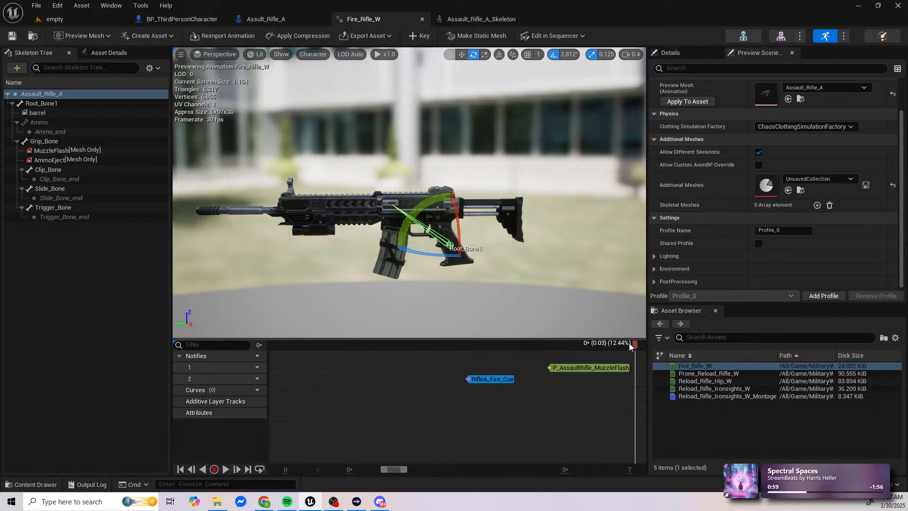
pyautogui.keyDown('ctrl'); pyautogui.scroll(-2, 567, 398); pyautogui.keyUp('ctrl')
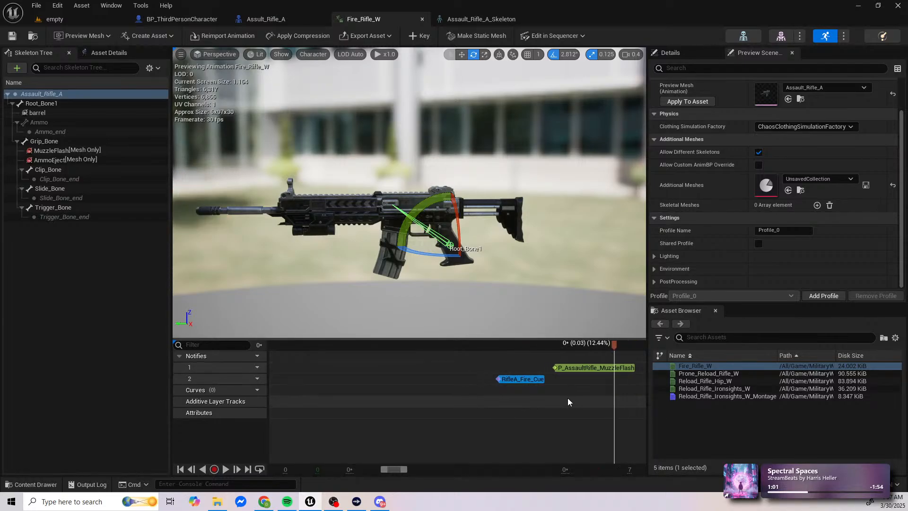
pyautogui.keyDown('ctrl'); pyautogui.scroll(-3, 567, 399); pyautogui.keyUp('ctrl')
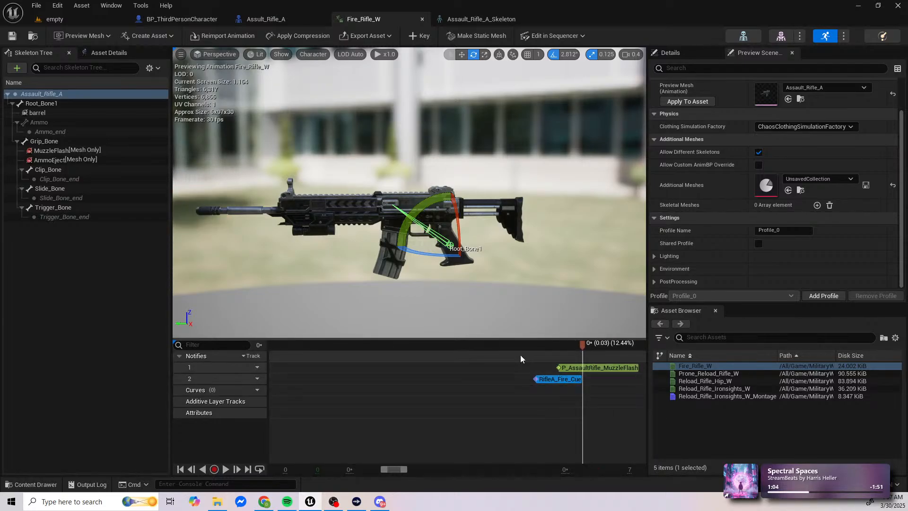
pyautogui.keyDown('ctrl'); pyautogui.scroll(-2, 521, 358); pyautogui.keyUp('ctrl')
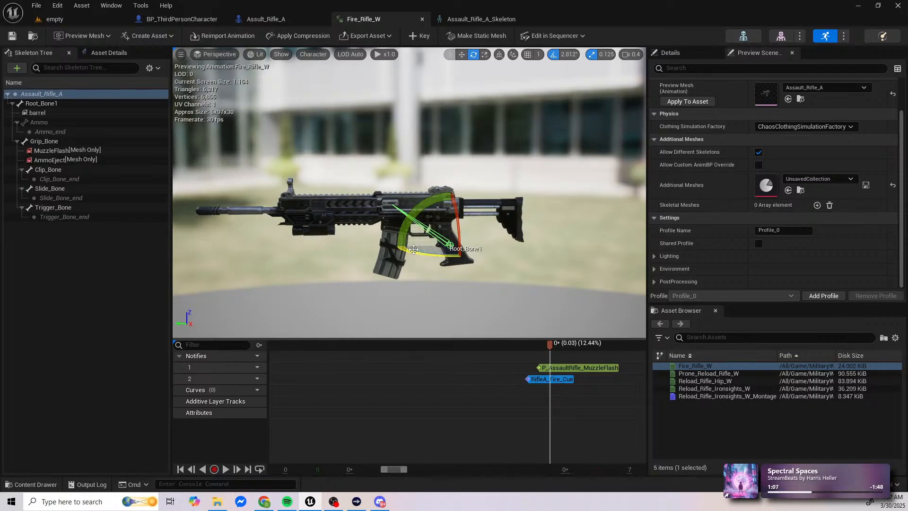
pyautogui.moveTo(547, 346); pyautogui.dragTo(256, 336)
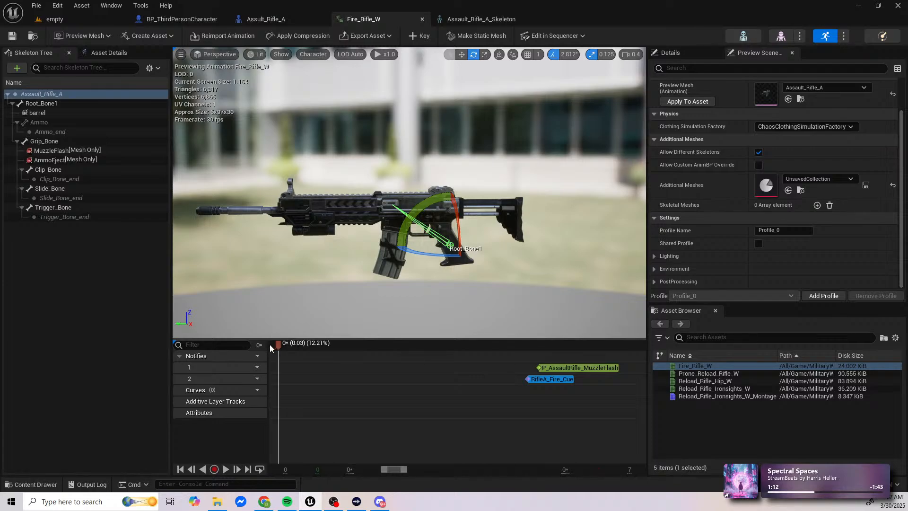
pyautogui.keyDown('ctrl'); pyautogui.scroll(-4, 324, 380); pyautogui.keyUp('ctrl')
pyautogui.keyDown('ctrl'); pyautogui.scroll(-4, 324, 379); pyautogui.keyUp('ctrl')
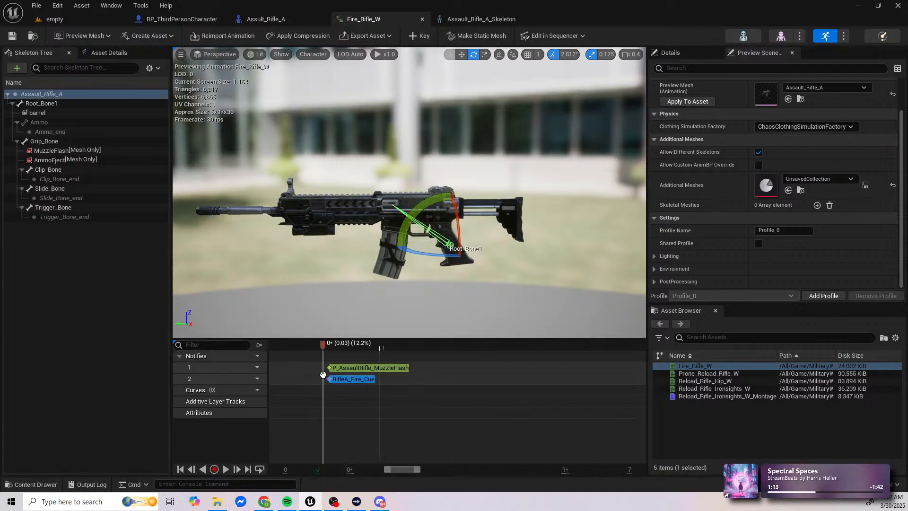
pyautogui.moveTo(320, 350); pyautogui.dragTo(247, 345)
pyautogui.moveTo(413, 468); pyautogui.dragTo(388, 468)
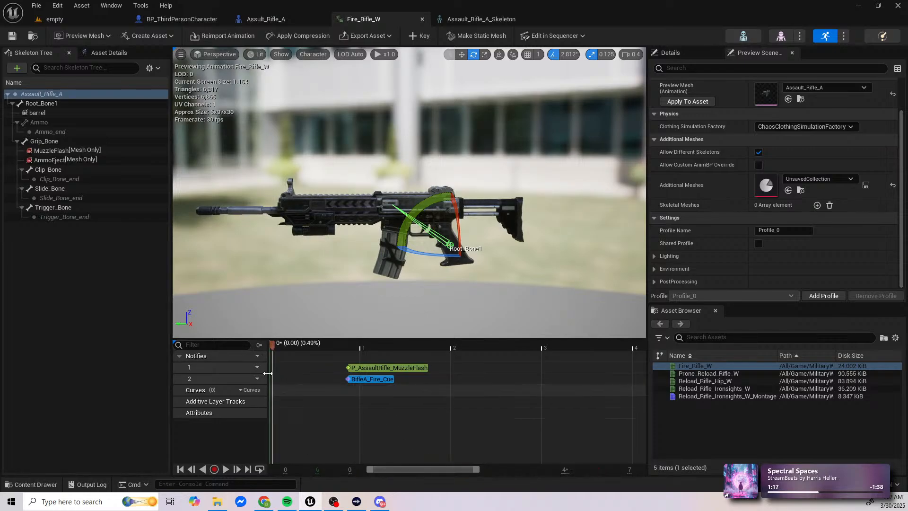
pyautogui.moveTo(274, 349); pyautogui.dragTo(219, 350)
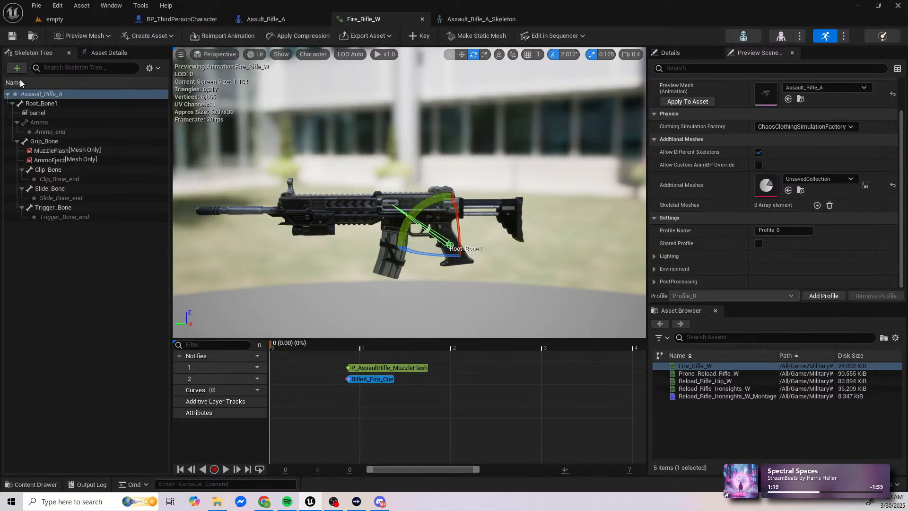
pyautogui.click(415, 36)
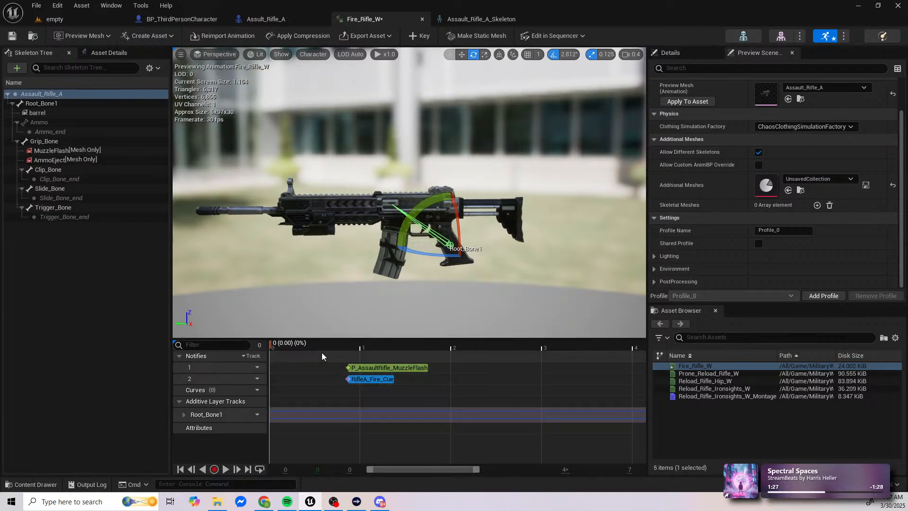
# Step: Pitch the root bone about 5.6° so the muzzle rises at the notifies, 12.44% into the animation, and key it
pyautogui.click(355, 347)
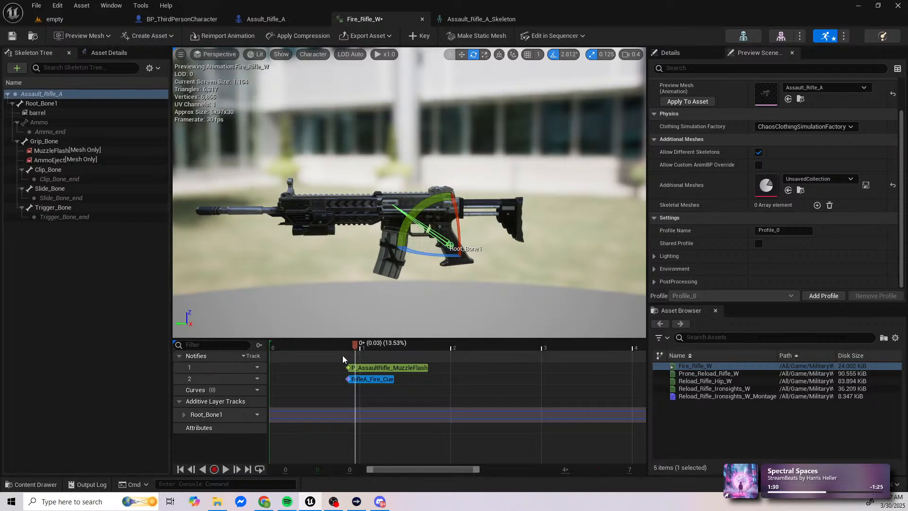
pyautogui.keyDown('ctrl'); pyautogui.scroll(12, 343, 356); pyautogui.keyUp('ctrl')
pyautogui.click(417, 345)
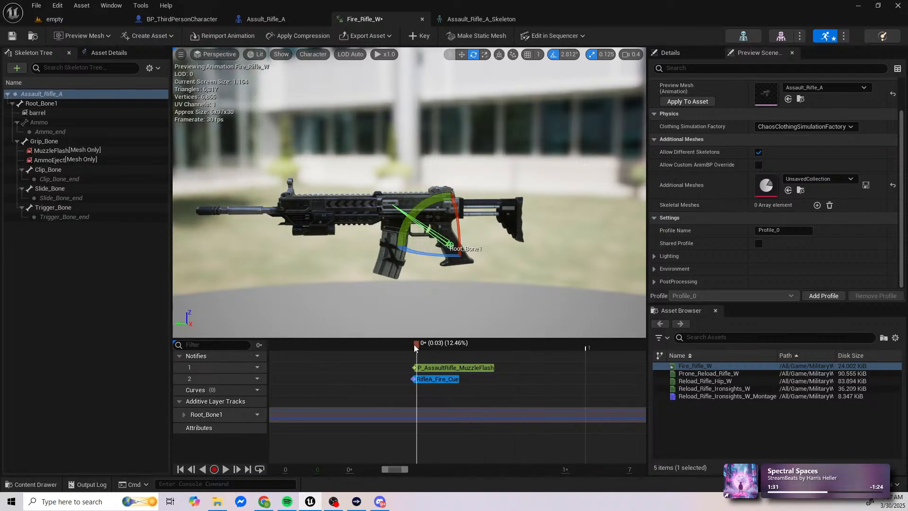
pyautogui.moveTo(415, 345)
pyautogui.mouseDown()
pyautogui.moveTo(396, 344)
pyautogui.moveTo(411, 346)
pyautogui.mouseUp()
pyautogui.keyDown('ctrl'); pyautogui.scroll(8, 414, 356); pyautogui.keyUp('ctrl')
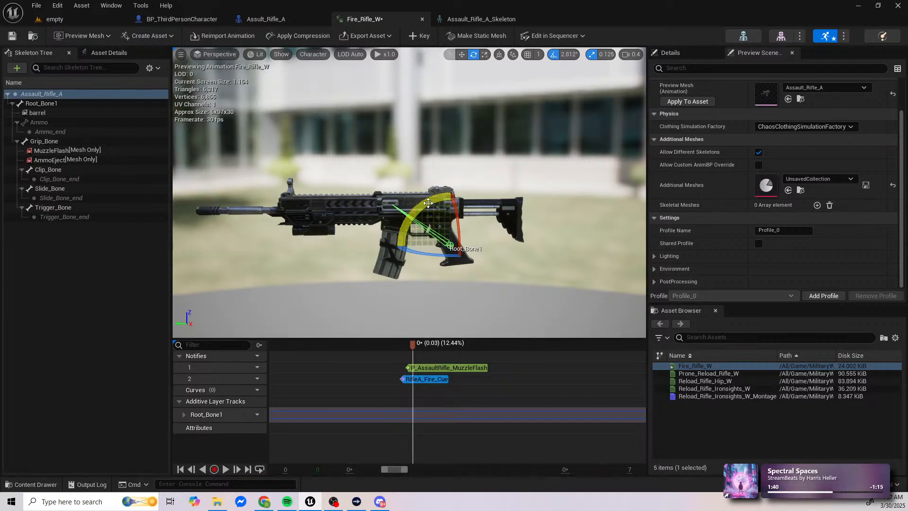
pyautogui.moveTo(428, 203); pyautogui.dragTo(411, 195)
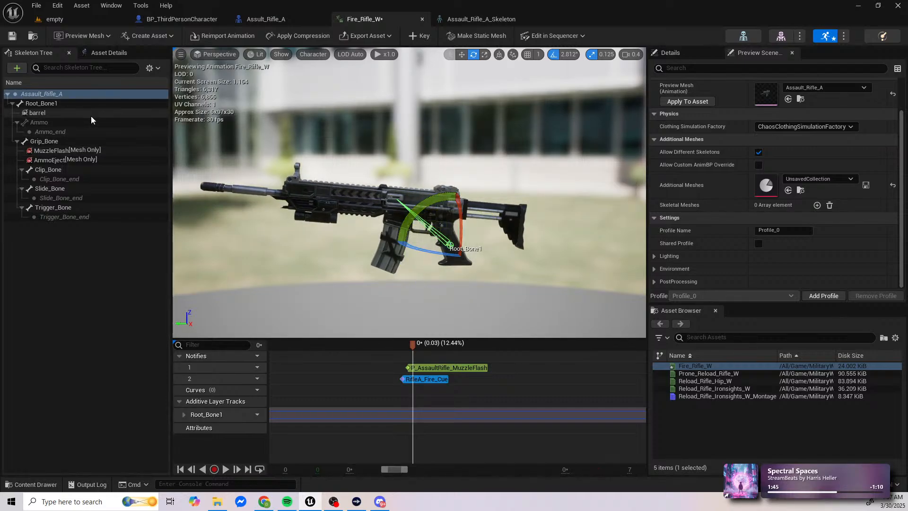
pyautogui.click(419, 36)
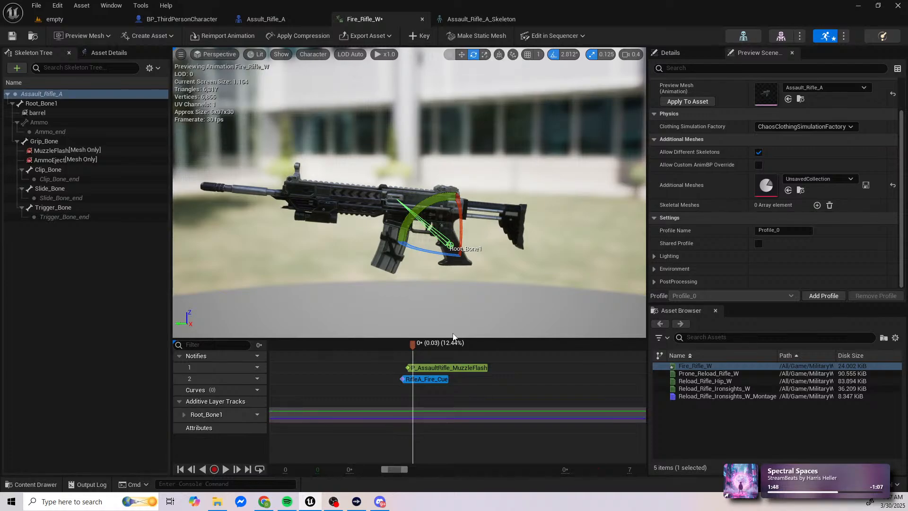
# Step: Inspect Root_Bone1's additive layer track, expanding its Rotation into Roll, Pitch and Yaw curves
pyautogui.moveTo(413, 343); pyautogui.dragTo(452, 343)
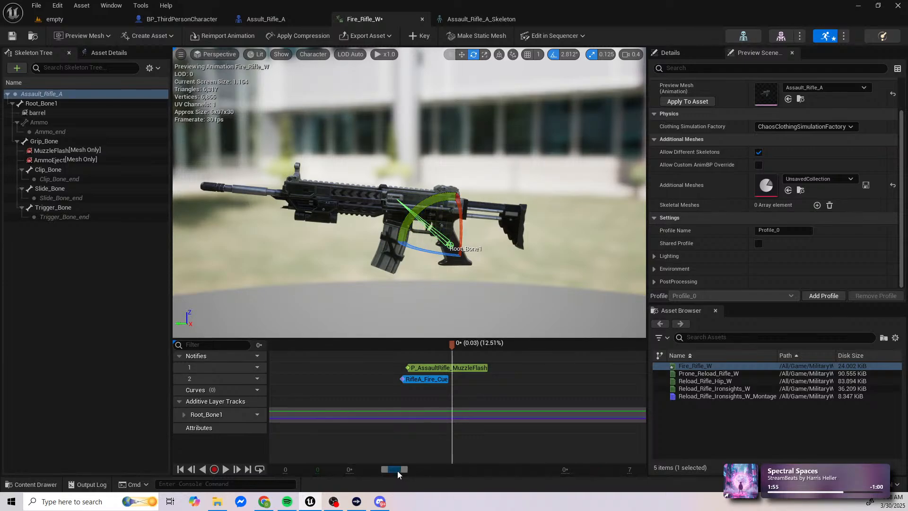
pyautogui.moveTo(397, 470); pyautogui.dragTo(340, 473)
pyautogui.click(181, 414)
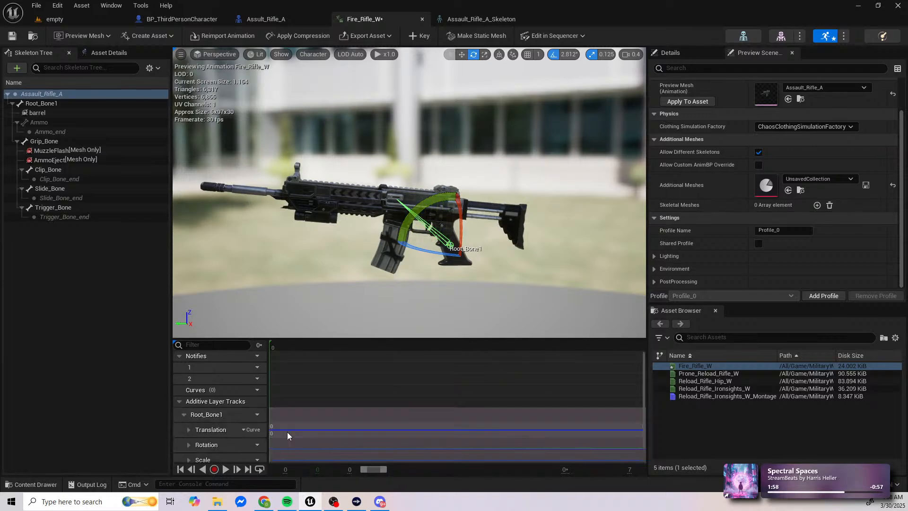
pyautogui.scroll(-1, 333, 433)
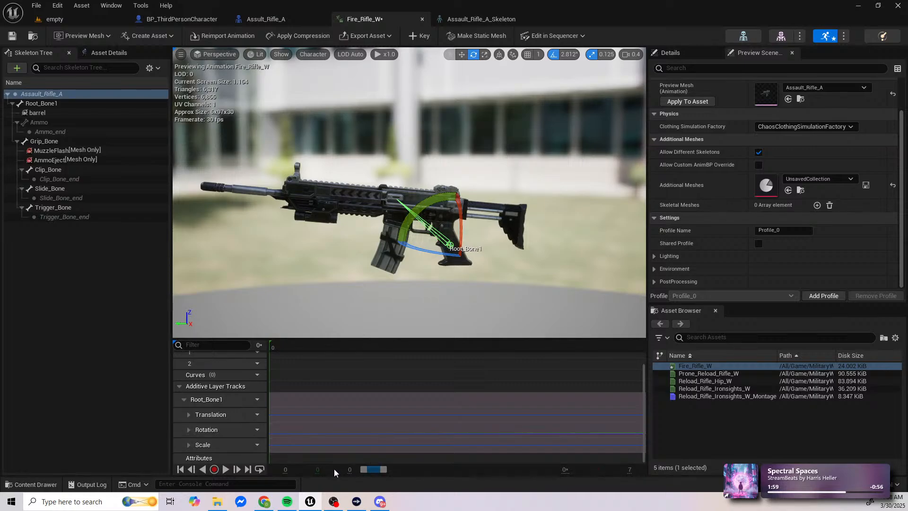
pyautogui.click(189, 415)
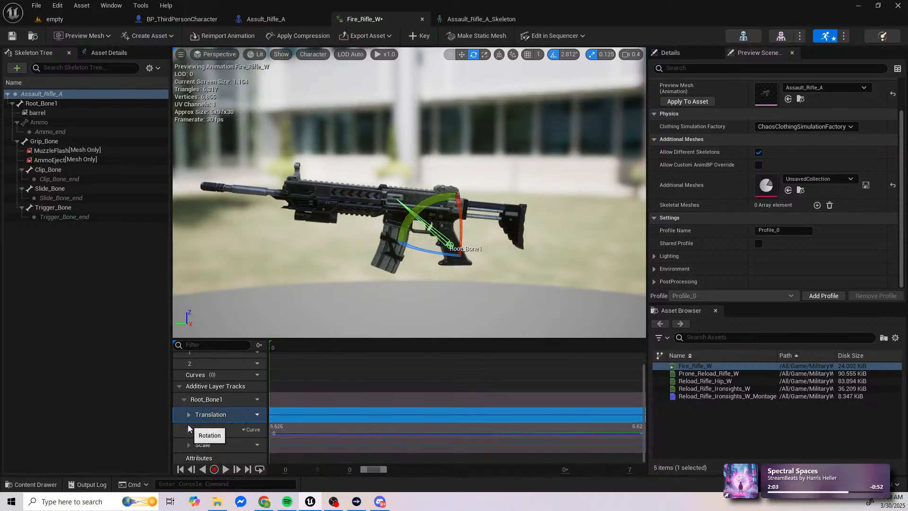
pyautogui.click(188, 429)
pyautogui.scroll(-3, 222, 435)
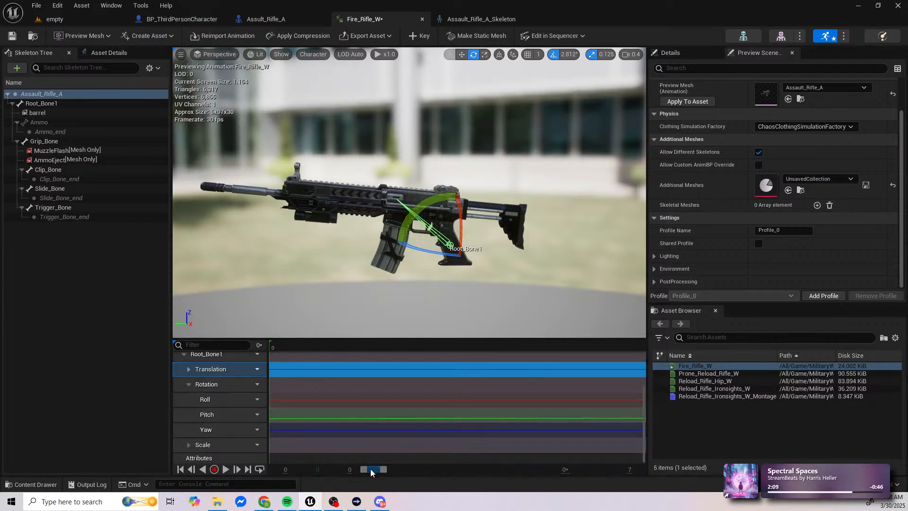
# Step: Copy Root_Bone1's Pitch curve and review the RifleA_Fire_Cue notify's details
pyautogui.click(218, 415)
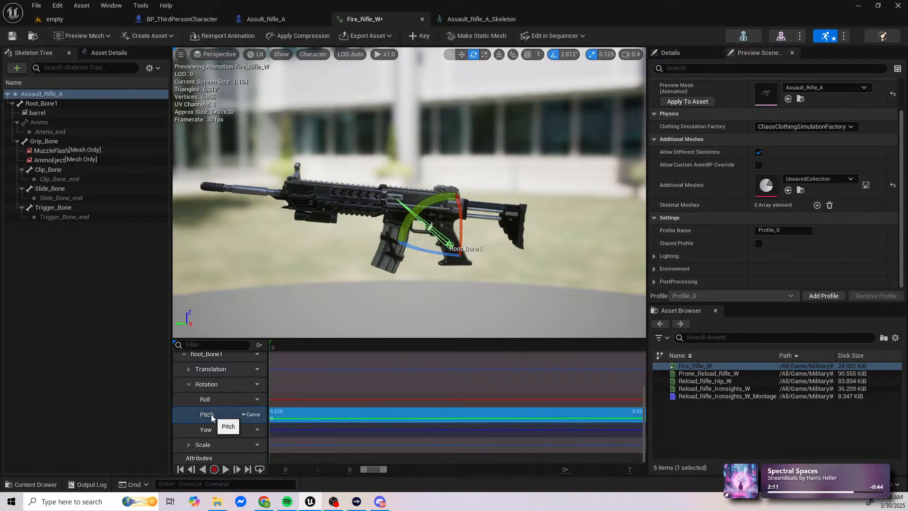
pyautogui.rightClick(211, 415)
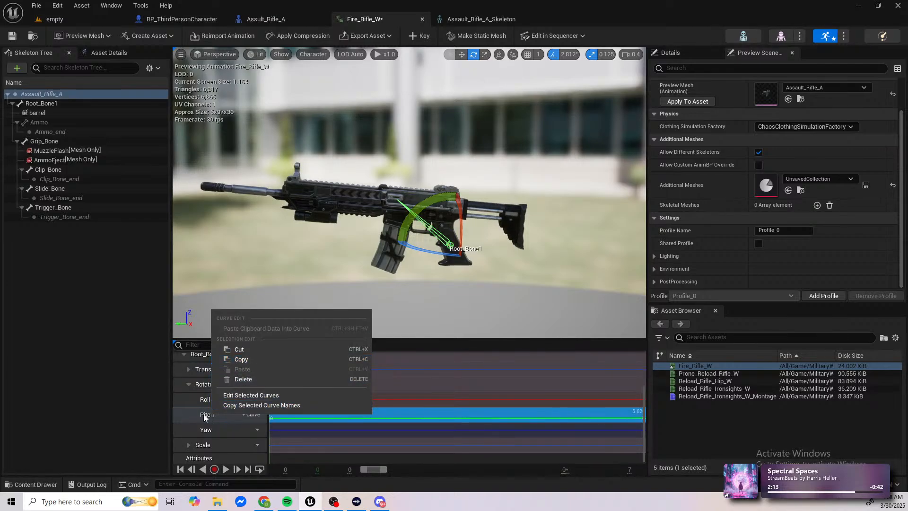
pyautogui.click(236, 359)
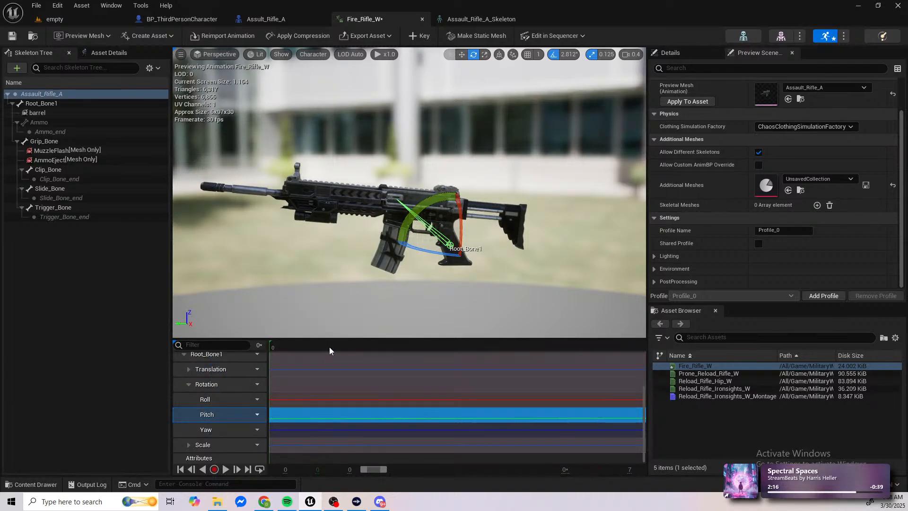
pyautogui.click(672, 53)
pyautogui.scroll(-1, 740, 191)
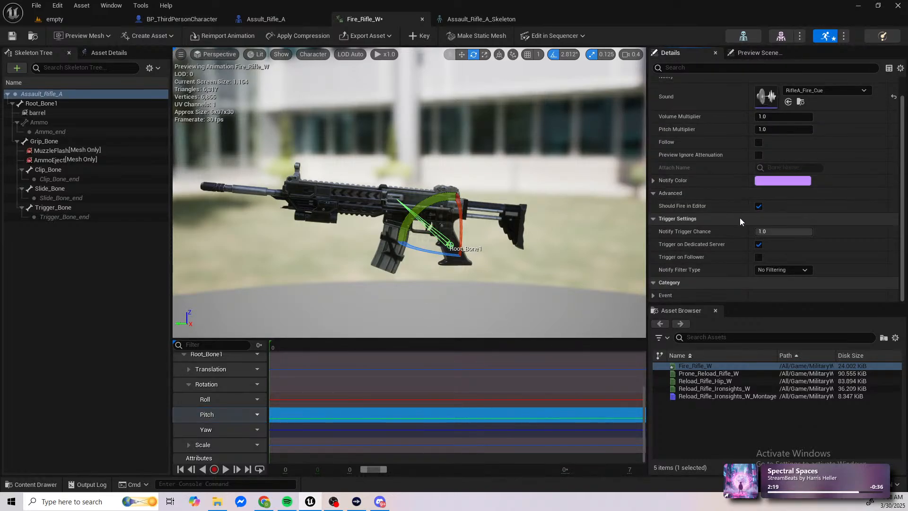
pyautogui.scroll(1, 680, 182)
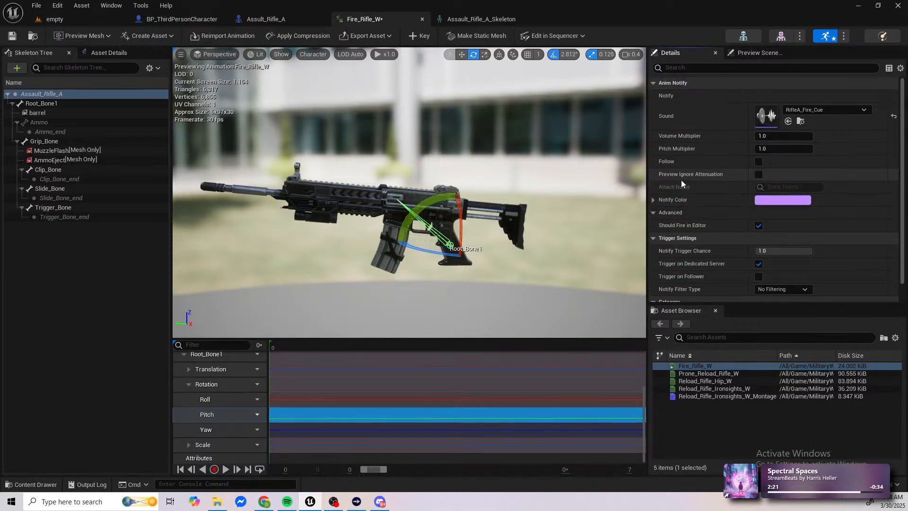
# Step: Rotate the root bone back to level at 17.9% of the animation, key it, and scrub back over the recoil motion
pyautogui.moveTo(275, 349); pyautogui.dragTo(453, 348)
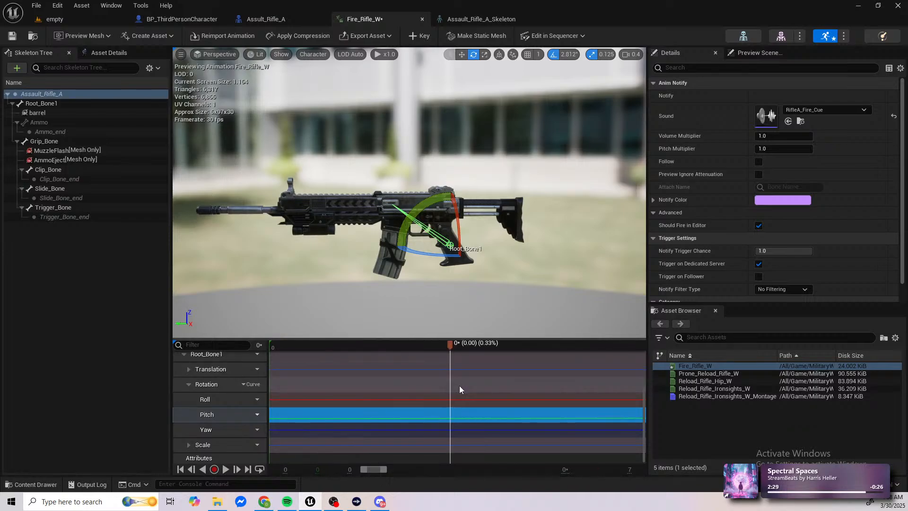
pyautogui.scroll(-5, 460, 389)
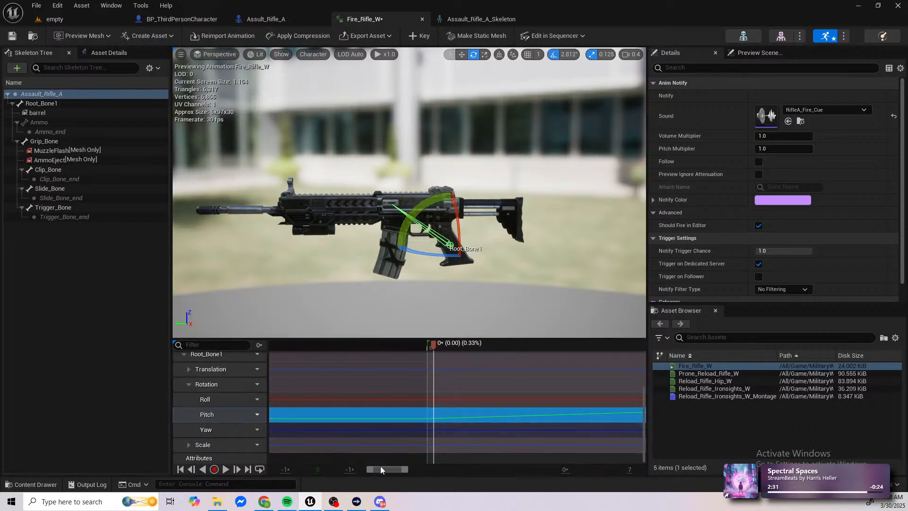
pyautogui.moveTo(380, 468); pyautogui.dragTo(394, 468)
pyautogui.keyDown('ctrl'); pyautogui.scroll(-9, 412, 451); pyautogui.keyUp('ctrl')
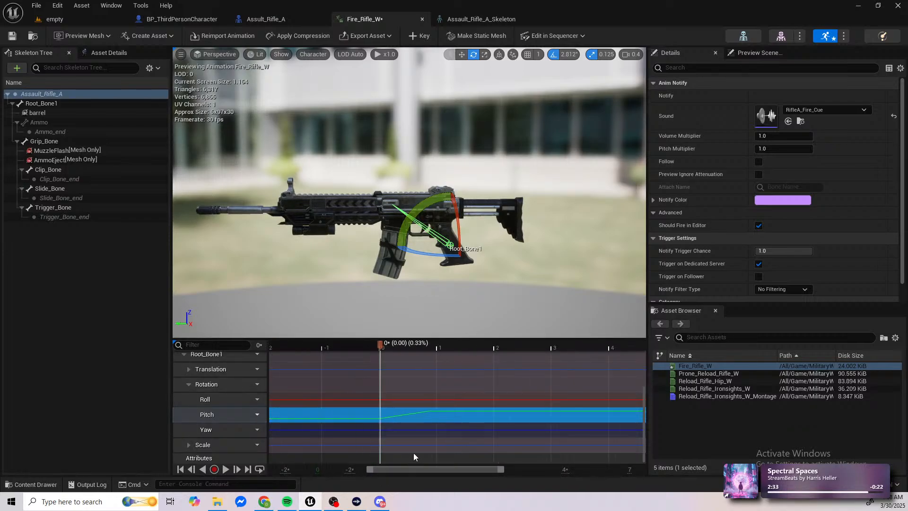
pyautogui.keyDown('ctrl'); pyautogui.scroll(-5, 414, 456); pyautogui.keyUp('ctrl')
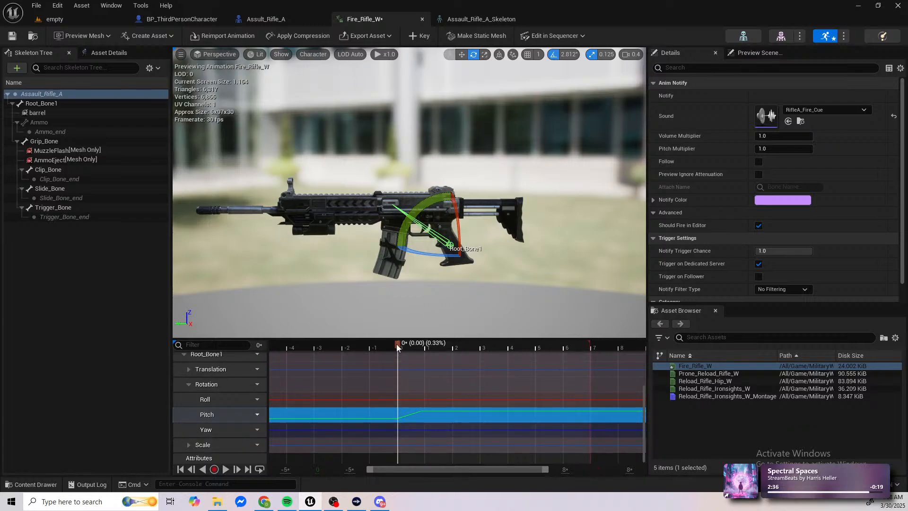
pyautogui.moveTo(397, 347); pyautogui.dragTo(432, 349)
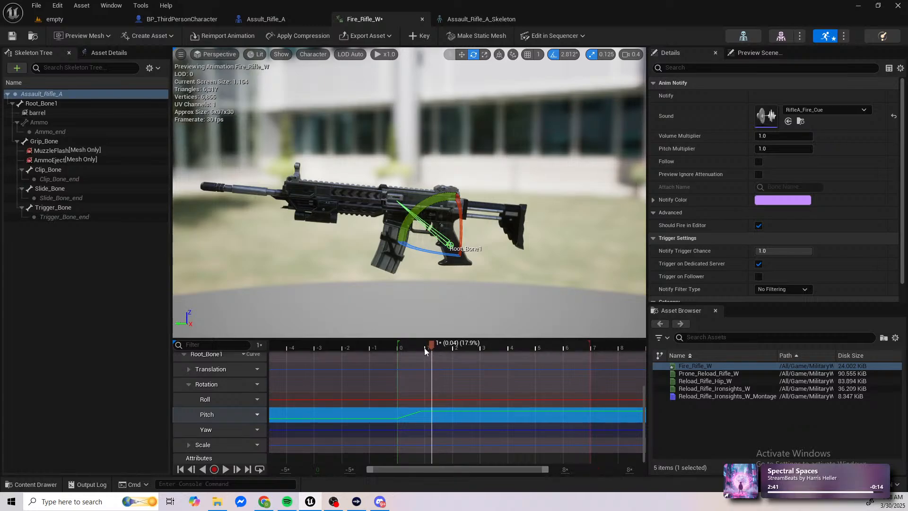
pyautogui.moveTo(442, 206); pyautogui.dragTo(436, 223)
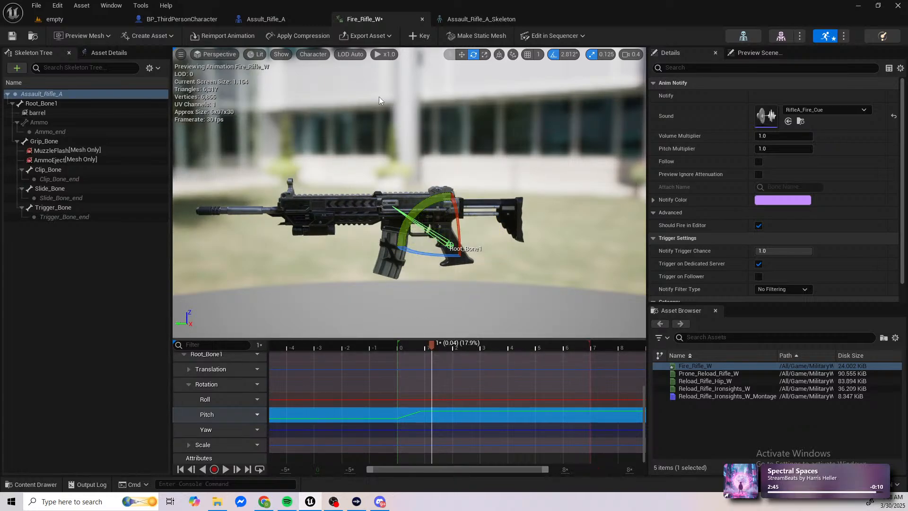
pyautogui.click(420, 37)
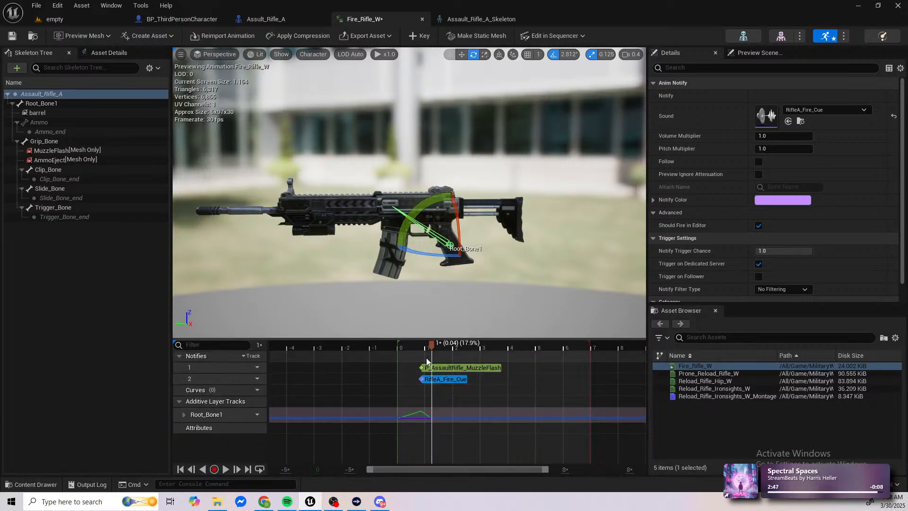
pyautogui.click(414, 346)
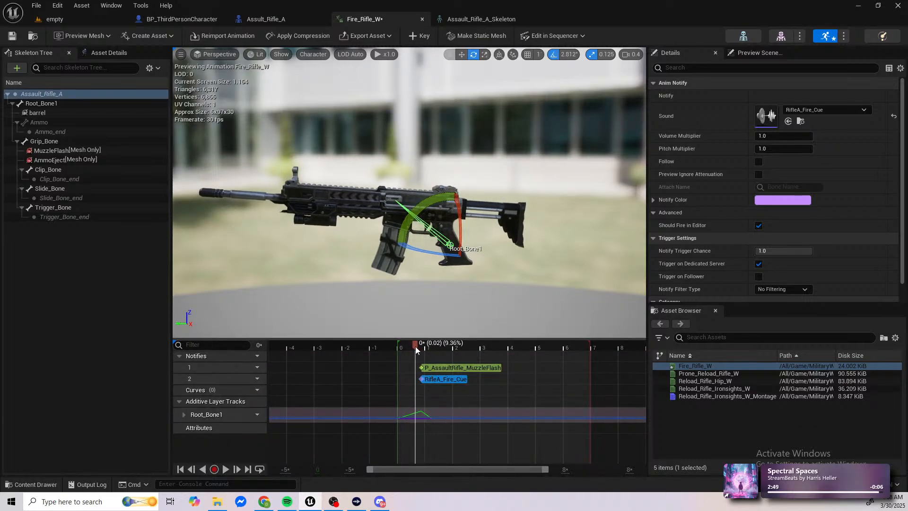
pyautogui.moveTo(416, 350); pyautogui.dragTo(419, 350)
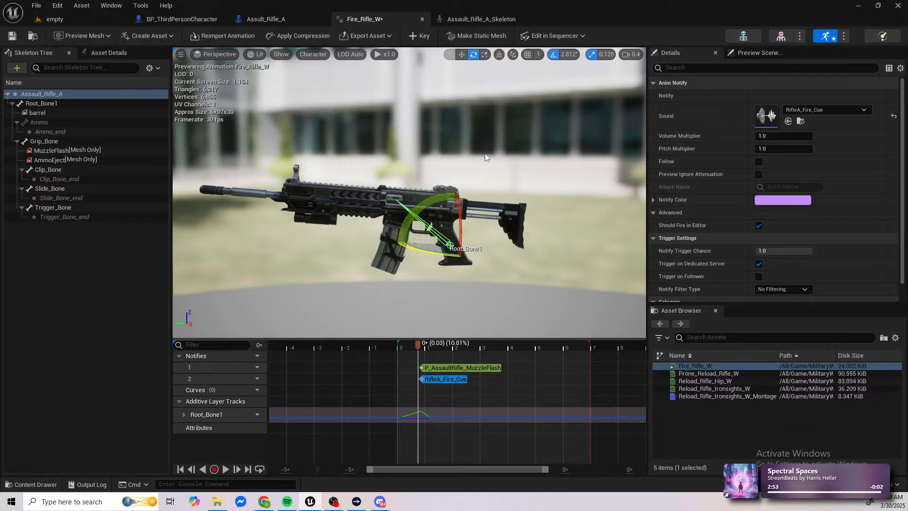
# Step: Rotate the root bone back to level by 2.81° at 10.81% of the animation, key it, and return to the start
pyautogui.moveTo(424, 198); pyautogui.dragTo(417, 212)
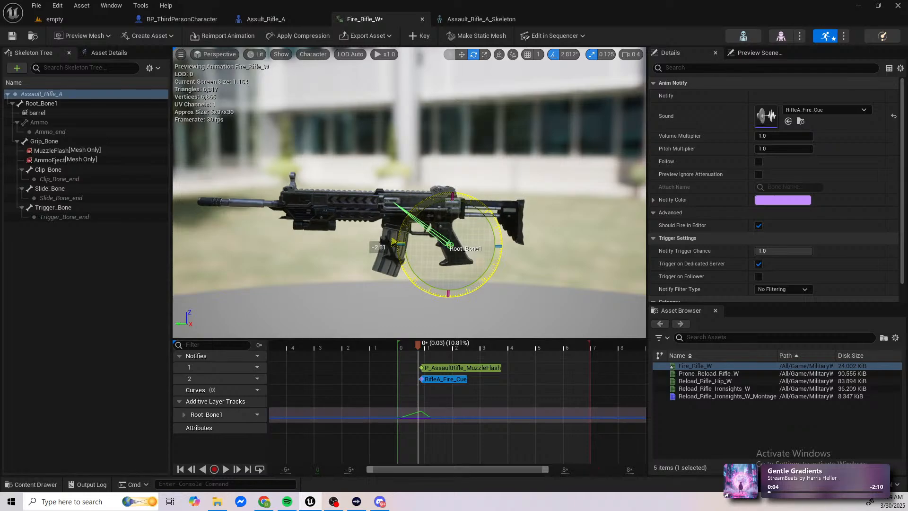
pyautogui.click(413, 38)
pyautogui.moveTo(418, 343); pyautogui.dragTo(323, 347)
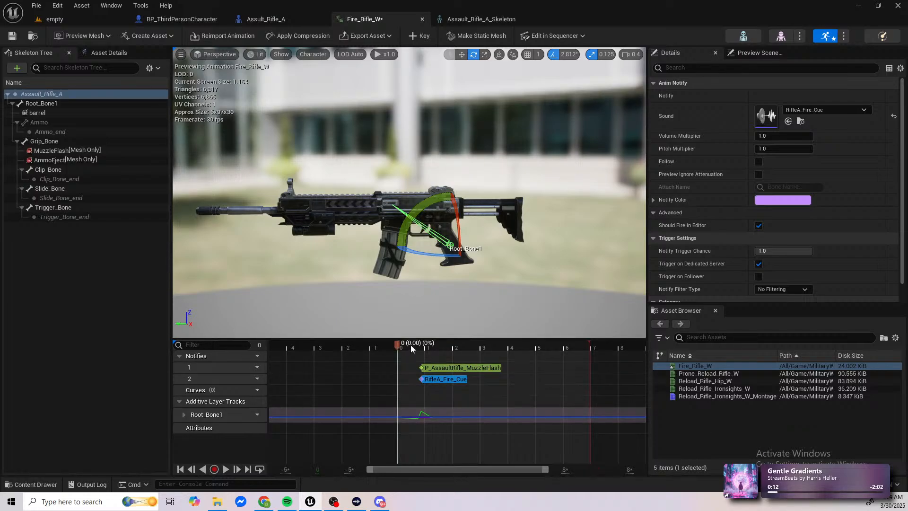
# Step: Scrub through the root bone's recoil around the firing notifies to examine its keyed curve and muzzle movement
pyautogui.moveTo(408, 344)
pyautogui.mouseDown()
pyautogui.moveTo(424, 345)
pyautogui.moveTo(368, 345)
pyautogui.moveTo(467, 345)
pyautogui.moveTo(376, 345)
pyautogui.moveTo(434, 341)
pyautogui.moveTo(418, 343)
pyautogui.mouseUp()
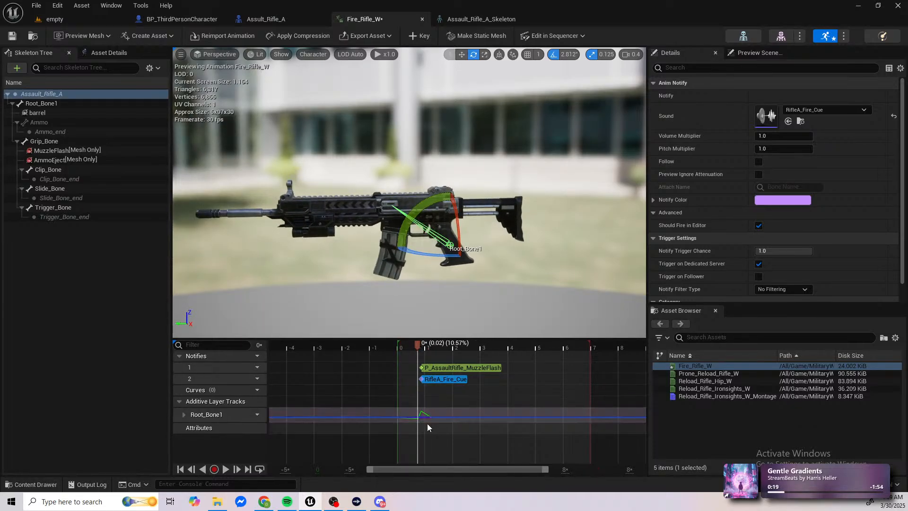
pyautogui.scroll(10, 418, 416)
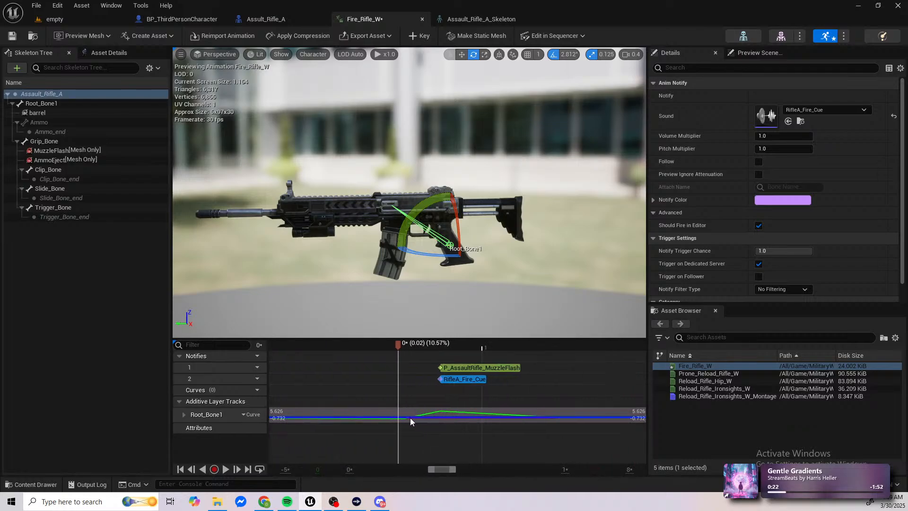
pyautogui.keyDown('shift'); pyautogui.scroll(4, 395, 415); pyautogui.keyUp('shift')
pyautogui.keyDown('shift'); pyautogui.scroll(-6, 394, 415); pyautogui.keyUp('shift')
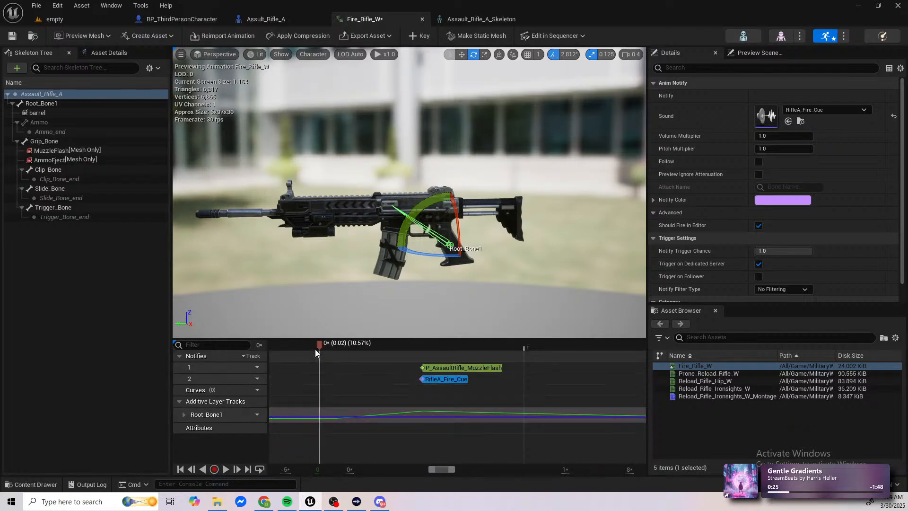
pyautogui.moveTo(318, 345); pyautogui.dragTo(545, 407)
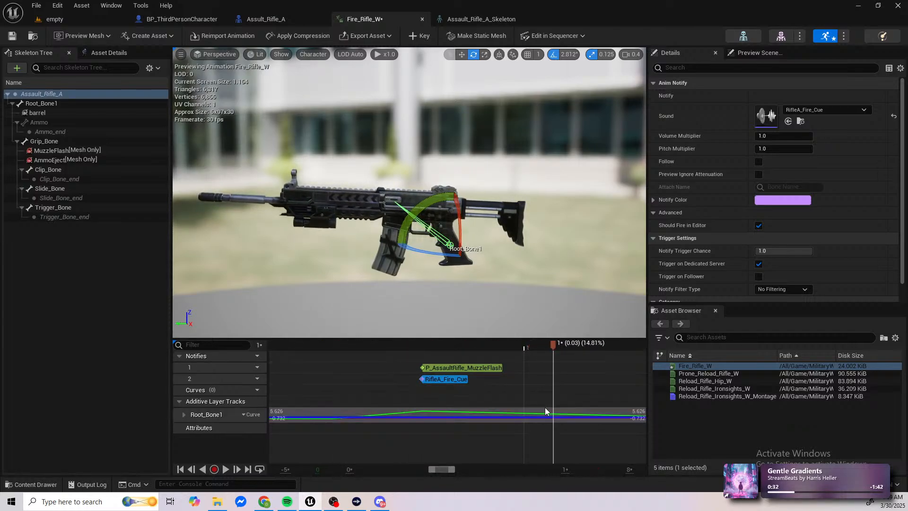
pyautogui.scroll(-5, 545, 407)
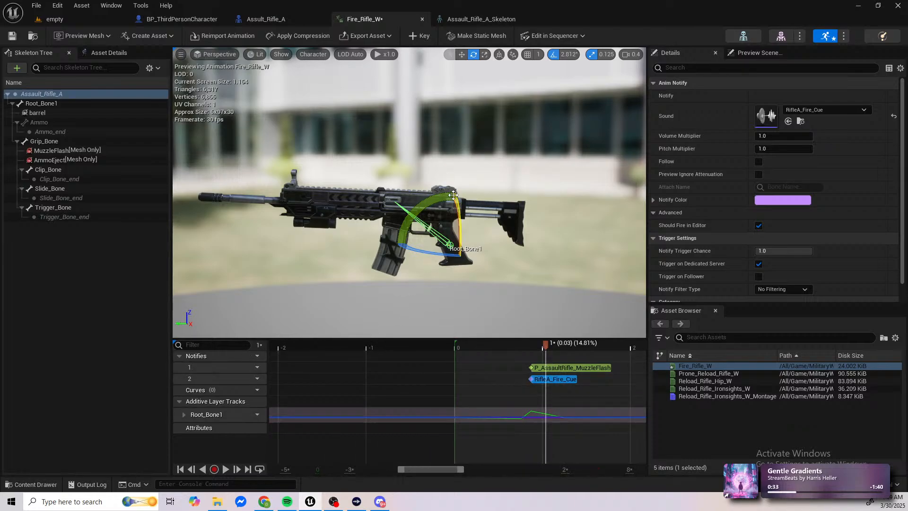
# Step: Play-test from the empty level, picking up the assault rifle and firing it while aiming to check the recoil
pyautogui.click(66, 17)
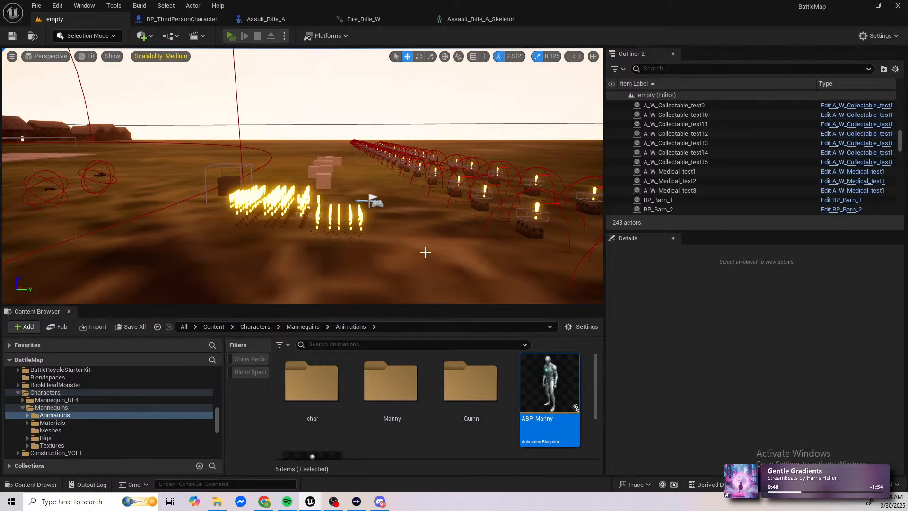
pyautogui.press('f')
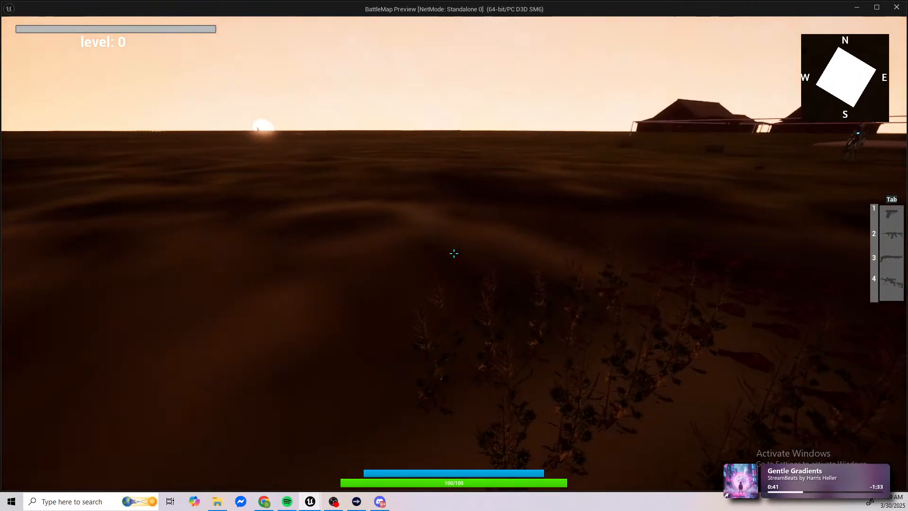
pyautogui.press('w')
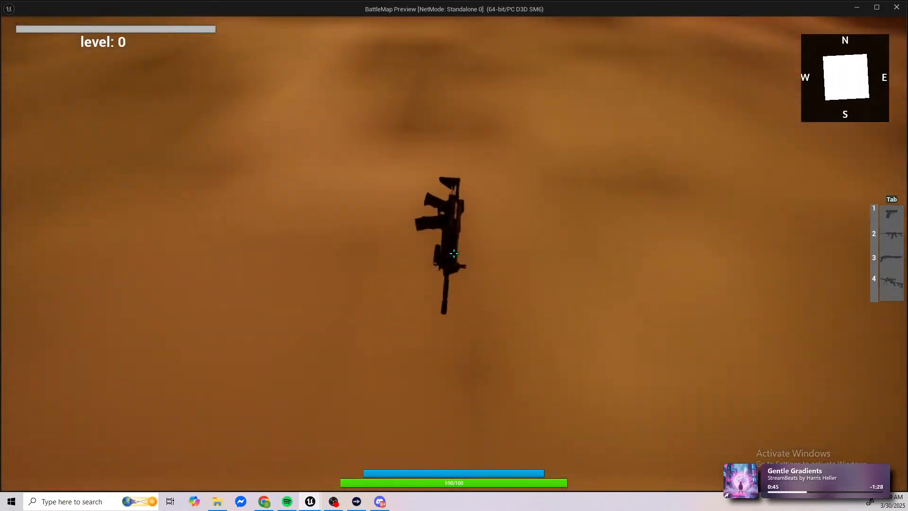
pyautogui.press('e')
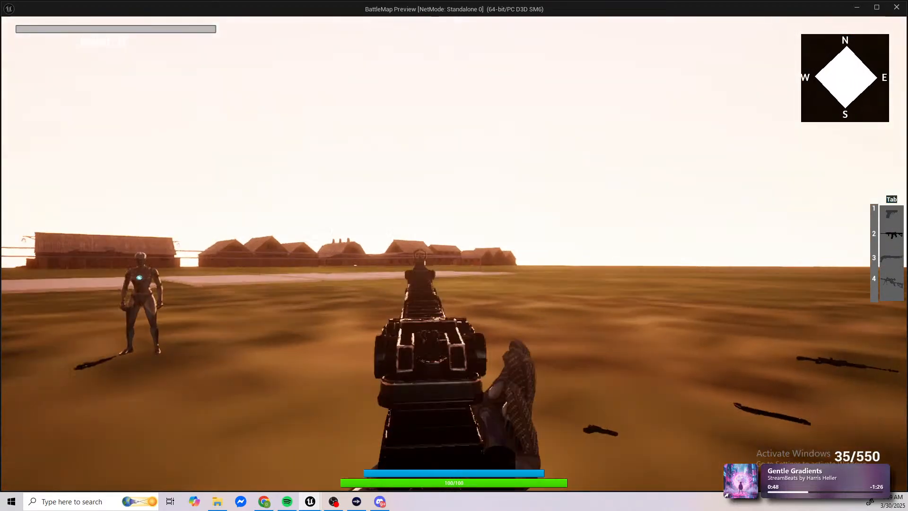
pyautogui.moveTo(455, 253); pyautogui.dragTo(454, 254)
pyautogui.rightClick(454, 253)
pyautogui.click(454, 254)
pyautogui.rightClick(455, 253)
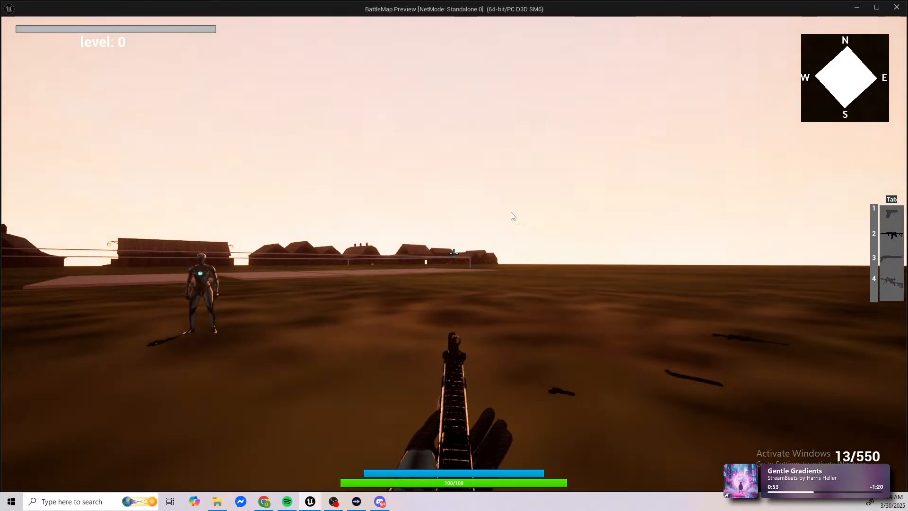
pyautogui.press('Escape')
# Step: Delete Root_Bone1's additive layer track from the Fire_Rifle_W animation
pyautogui.click(365, 21)
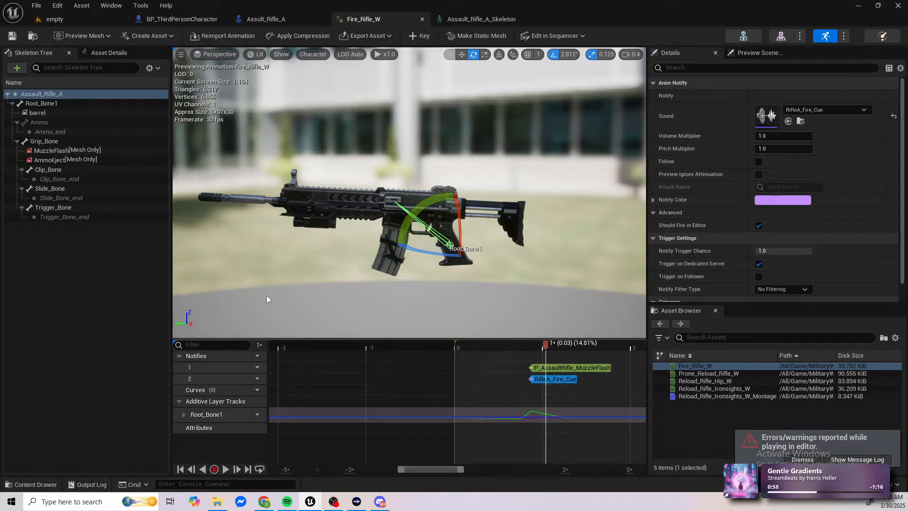
pyautogui.rightClick(200, 415)
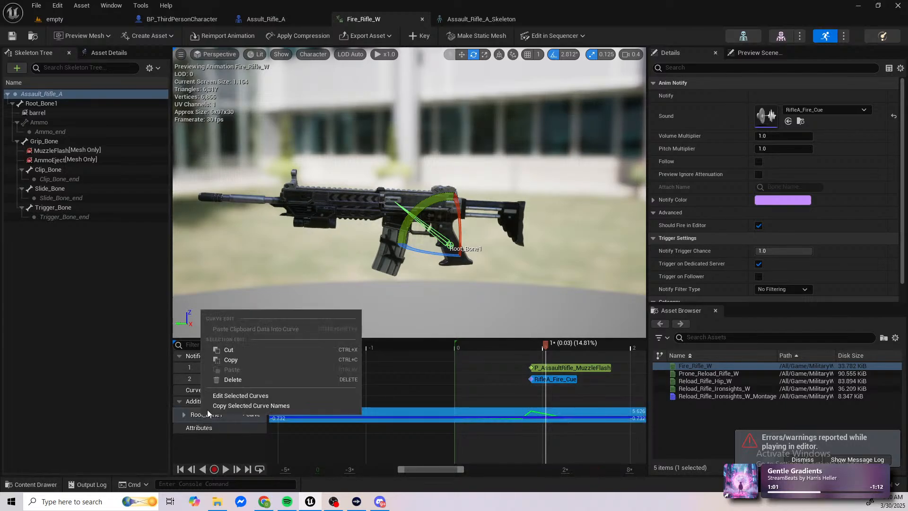
pyautogui.click(228, 379)
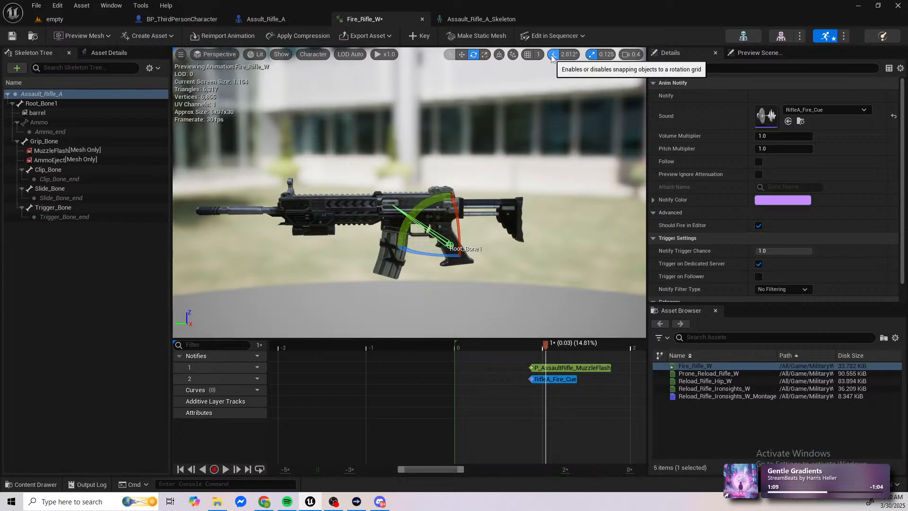
# Step: Try rotating the root bone with 5° rotation snapping, and return the snap angle to 2.812°
pyautogui.click(571, 55)
pyautogui.click(591, 83)
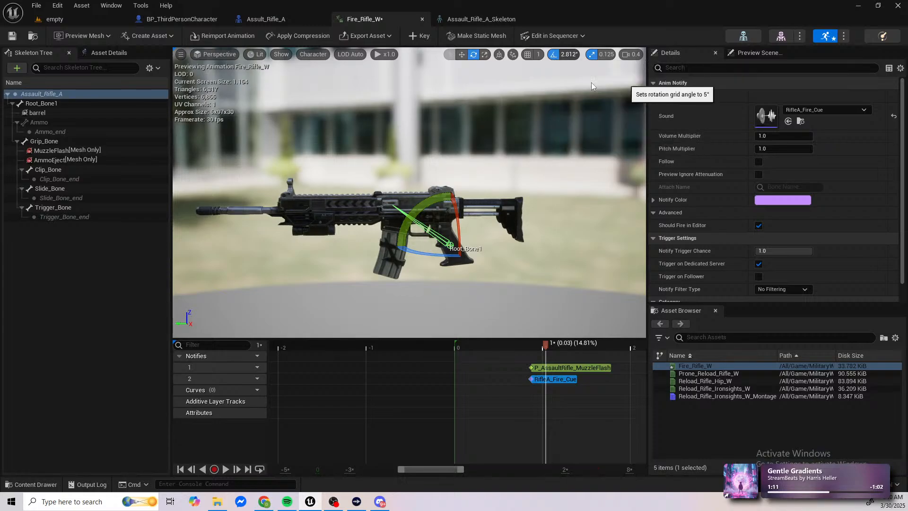
pyautogui.moveTo(401, 195); pyautogui.dragTo(419, 212)
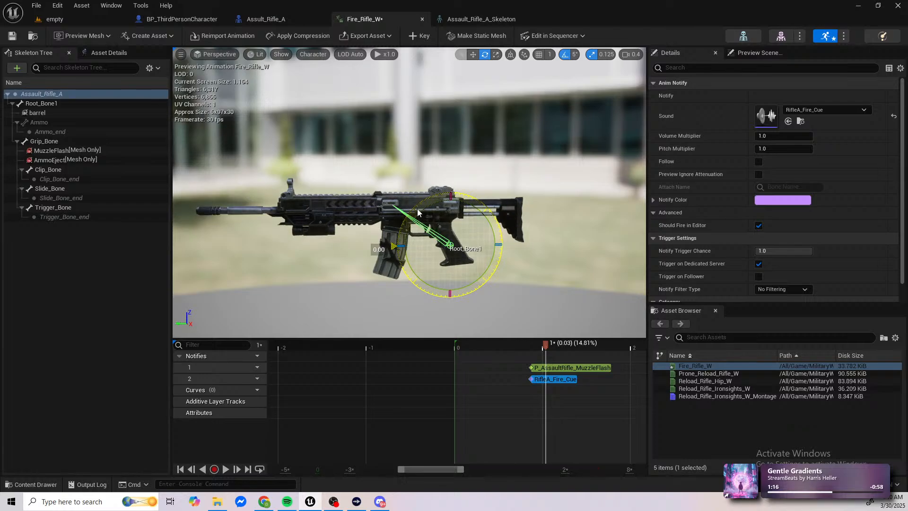
pyautogui.click(575, 54)
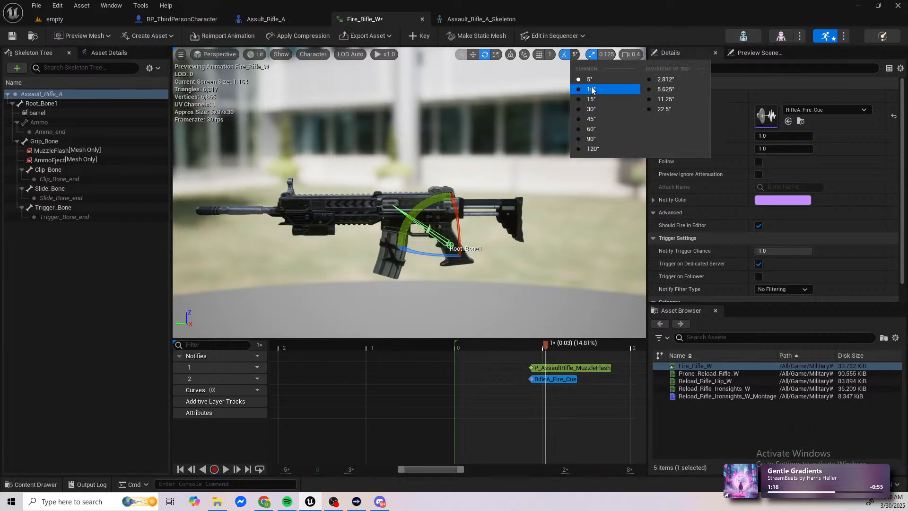
pyautogui.click(660, 81)
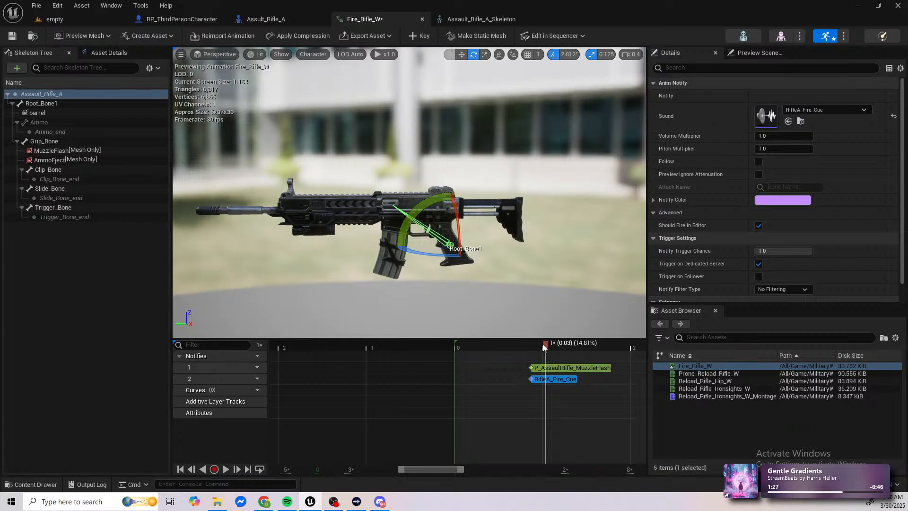
# Step: Key the root bone's level pose at 0% of the Fire_Rifle_W animation
pyautogui.moveTo(545, 345); pyautogui.dragTo(452, 349)
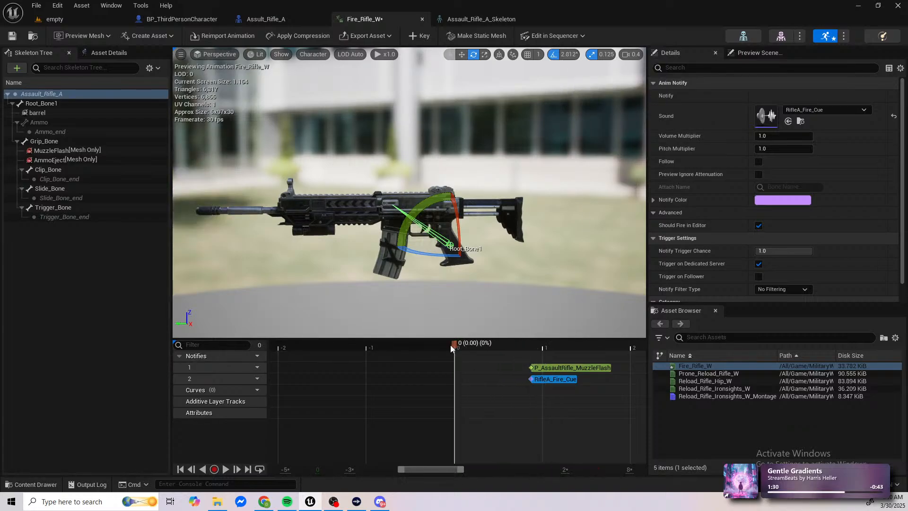
pyautogui.click(27, 95)
pyautogui.click(427, 41)
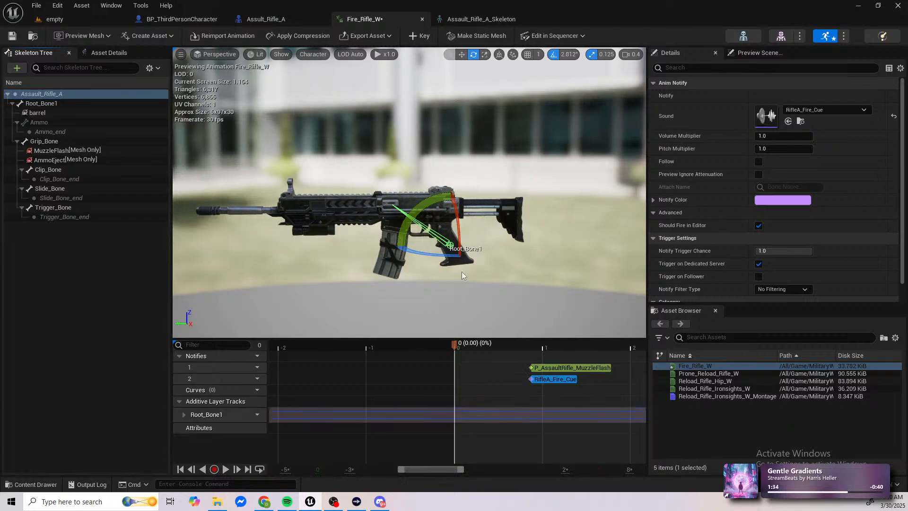
# Step: Try aligning the RifleA_Fire_Cue notify with the start of the P_AssaultRifle_MuzzleFlash notify
pyautogui.moveTo(456, 345); pyautogui.dragTo(516, 349)
pyautogui.scroll(3, 525, 381)
pyautogui.scroll(2, 525, 382)
pyautogui.scroll(3, 542, 393)
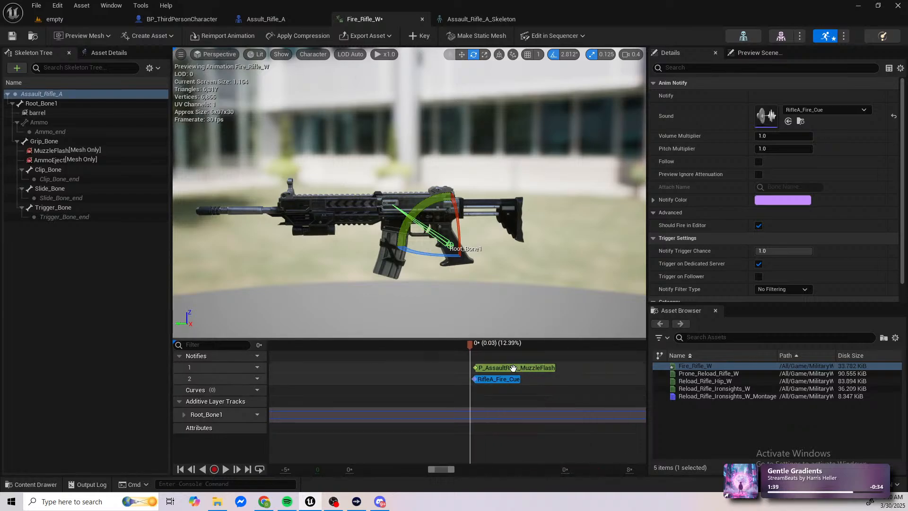
pyautogui.moveTo(427, 345); pyautogui.dragTo(447, 345)
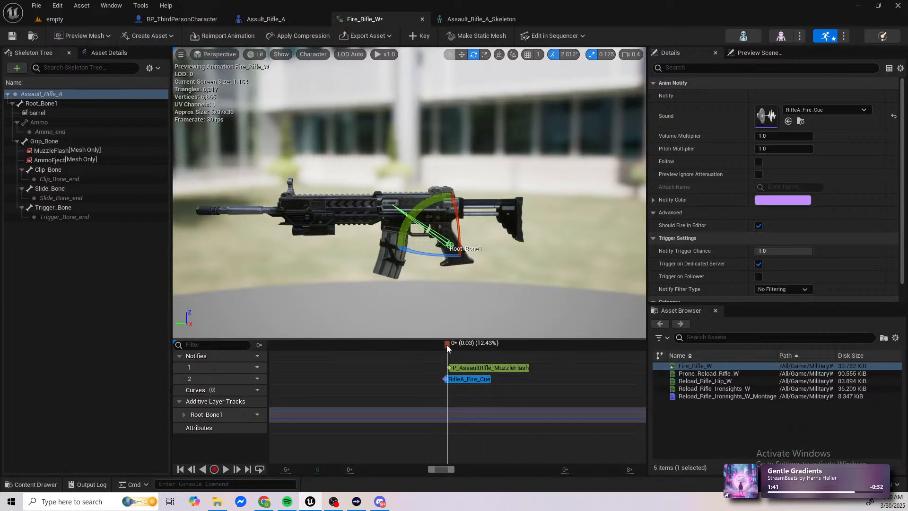
pyautogui.scroll(2, 458, 381)
pyautogui.scroll(8, 433, 377)
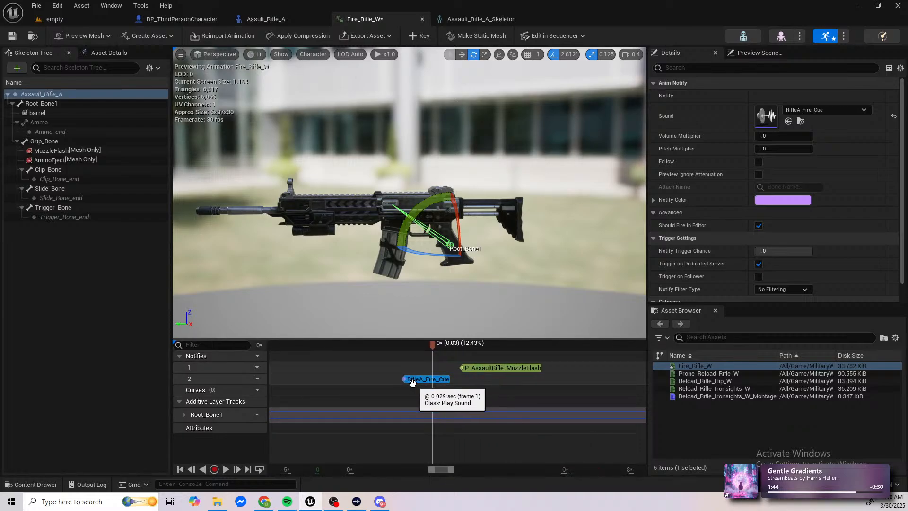
pyautogui.moveTo(420, 380); pyautogui.dragTo(464, 380)
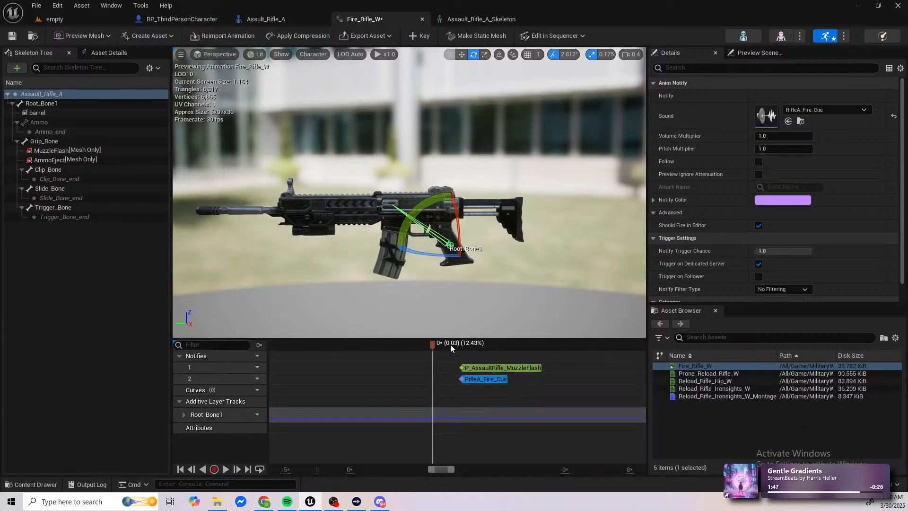
# Step: Try pitching the root bone's muzzle up one 2.812° snap at 12.44% of the animation, and undo it with the sound notify's move
pyautogui.scroll(6, 470, 380)
pyautogui.moveTo(424, 367); pyautogui.dragTo(385, 356, button='right')
pyautogui.scroll(-1, 384, 355)
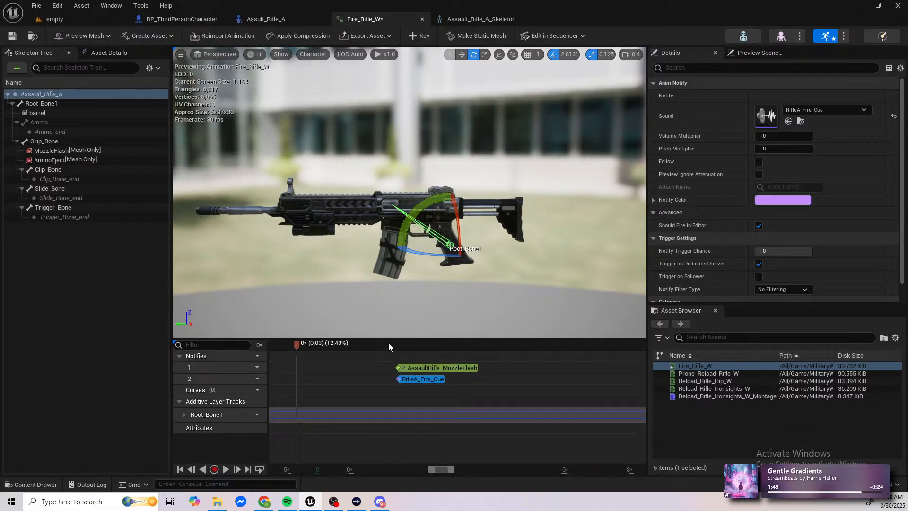
pyautogui.scroll(-2, 354, 347)
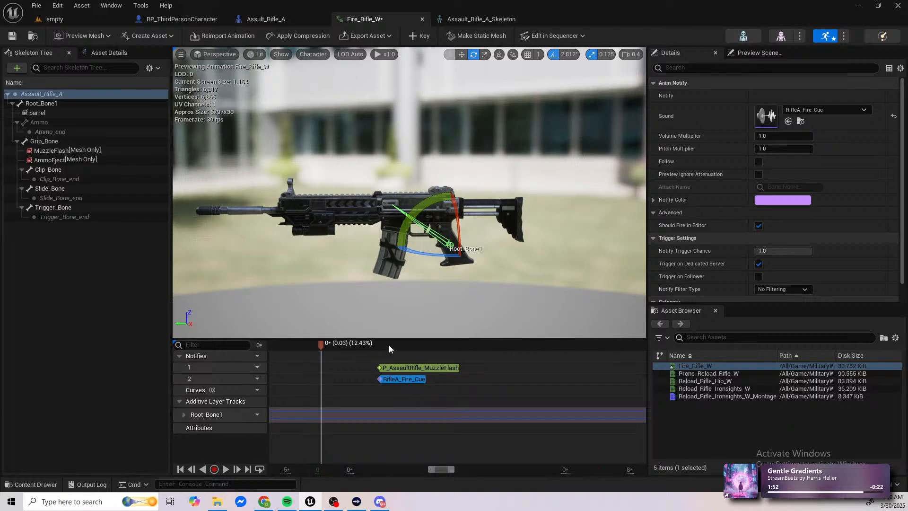
pyautogui.click(444, 345)
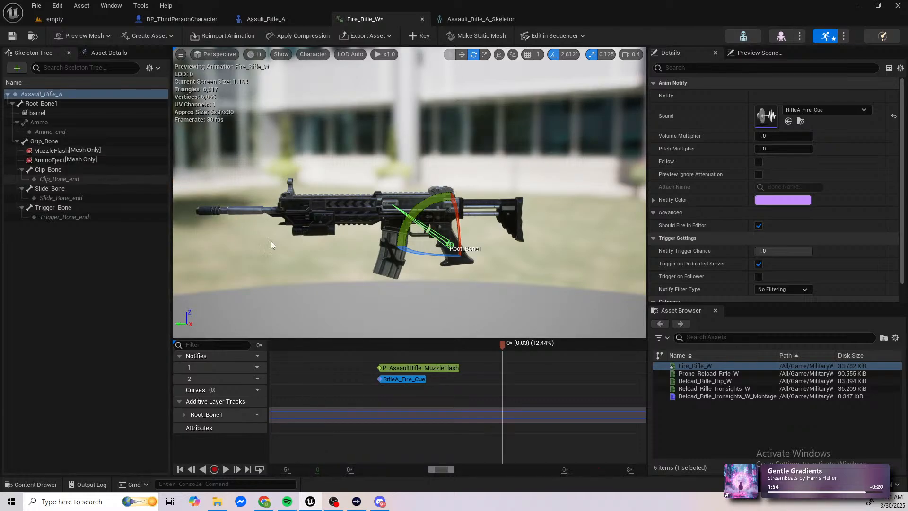
pyautogui.moveTo(420, 220); pyautogui.dragTo(401, 221)
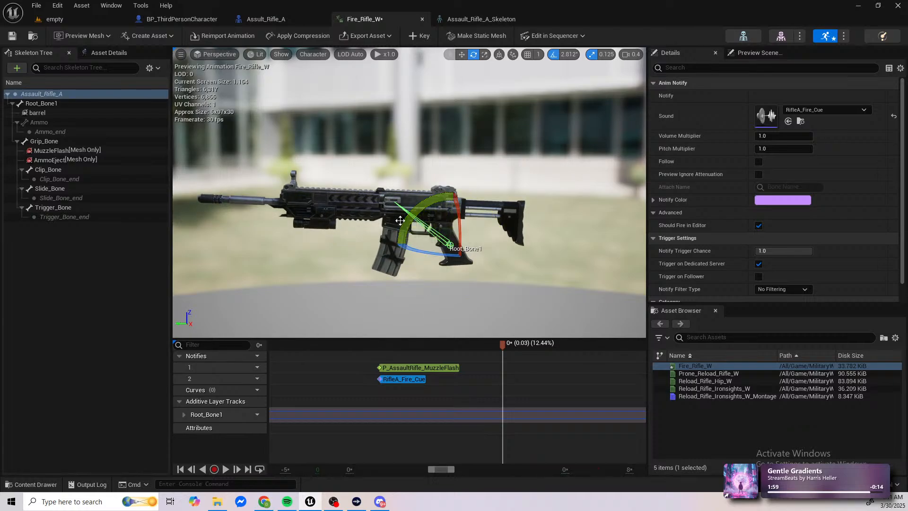
pyautogui.click(463, 55)
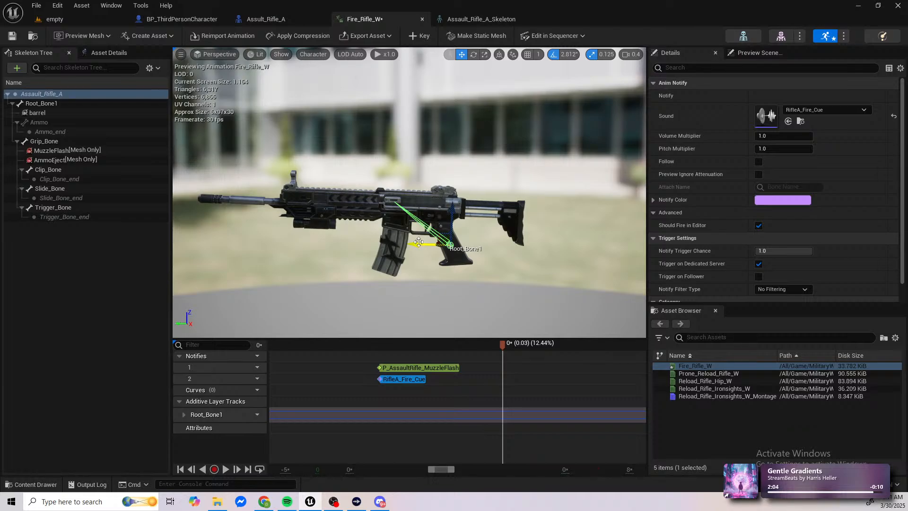
pyautogui.press('s')
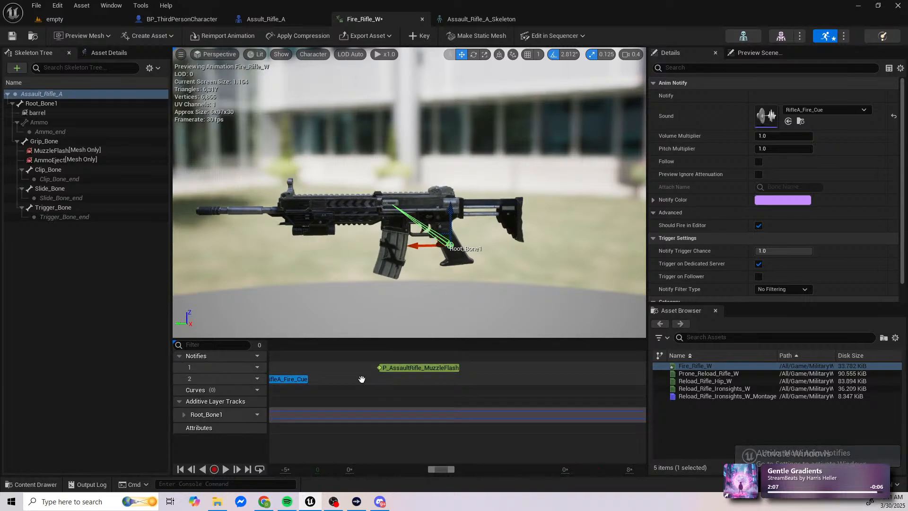
# Step: Key the root bone's level pose at 12.41% of the Fire_Rifle_W animation
pyautogui.keyDown('ctrl'); pyautogui.scroll(1, 363, 380); pyautogui.keyUp('ctrl')
pyautogui.keyDown('ctrl'); pyautogui.scroll(-6, 344, 367); pyautogui.keyUp('ctrl')
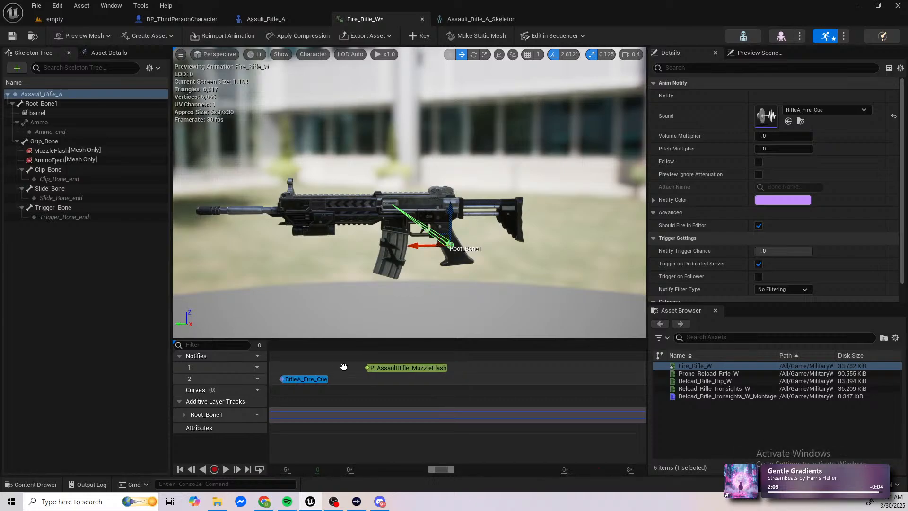
pyautogui.keyDown('ctrl'); pyautogui.scroll(-7, 325, 359); pyautogui.keyUp('ctrl')
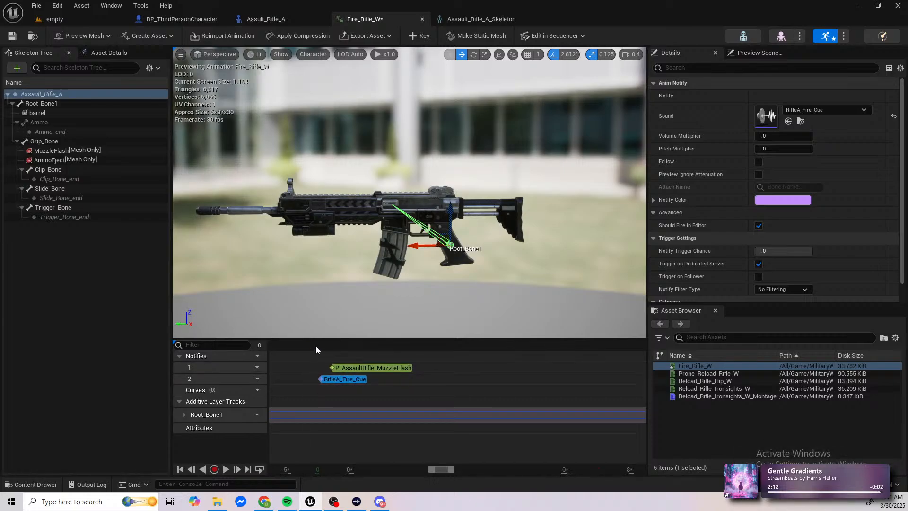
pyautogui.click(312, 344)
pyautogui.moveTo(315, 348); pyautogui.dragTo(322, 348)
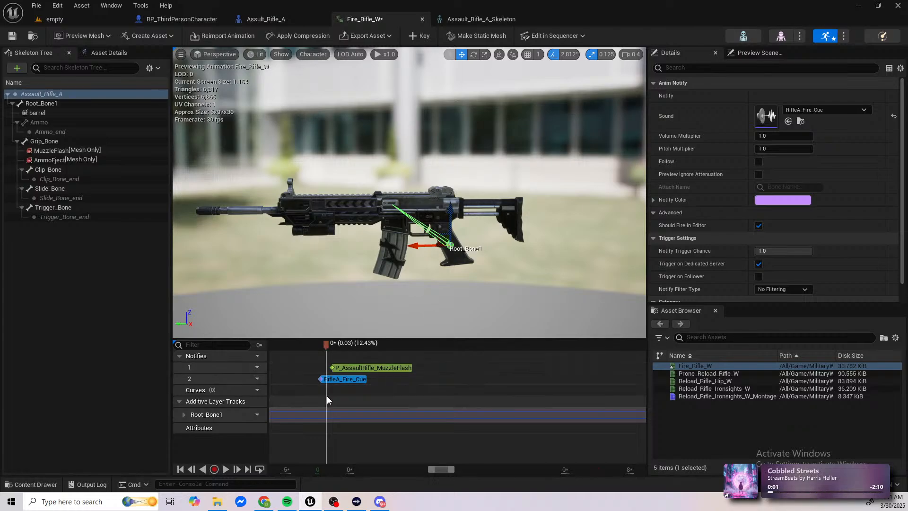
pyautogui.moveTo(326, 381)
pyautogui.keyDown('ctrl'); pyautogui.scroll(8, 327, 382); pyautogui.keyUp('ctrl')
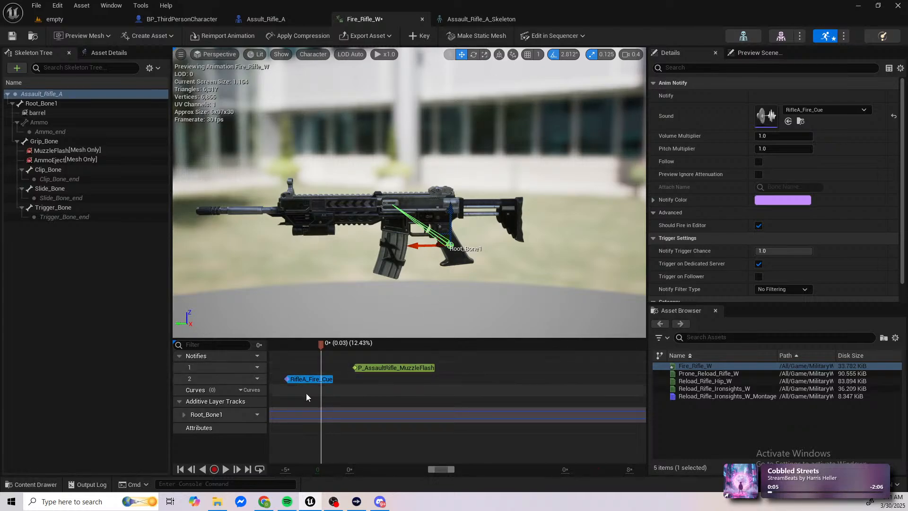
pyautogui.keyDown('ctrl'); pyautogui.scroll(2, 365, 404); pyautogui.keyUp('ctrl')
pyautogui.keyDown('shift'); pyautogui.scroll(3, 365, 404); pyautogui.keyUp('shift')
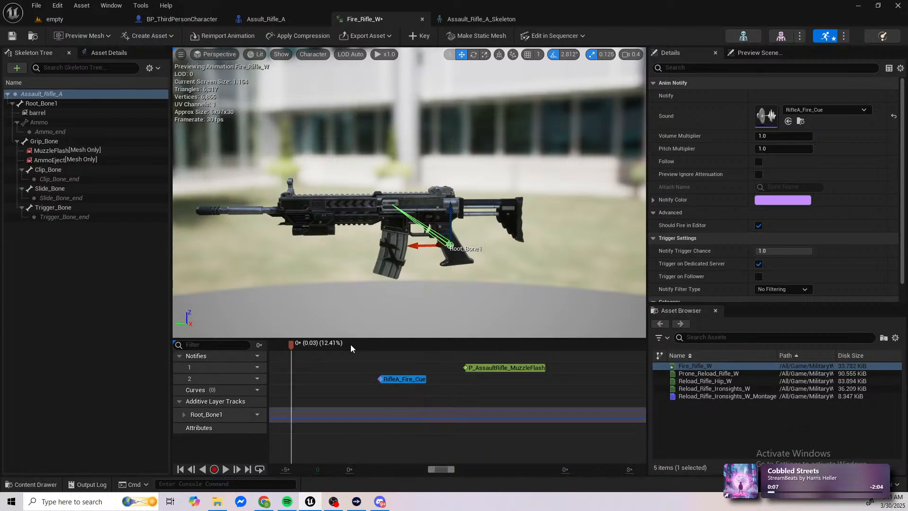
pyautogui.click(421, 38)
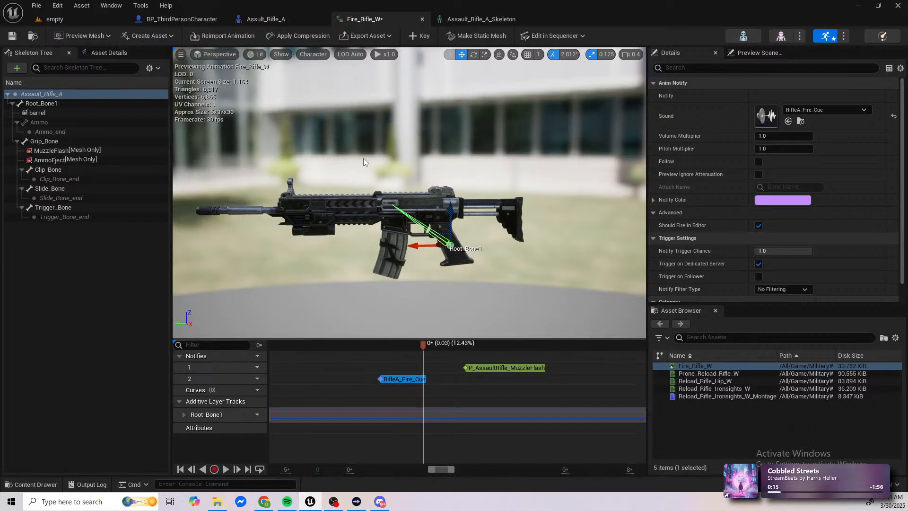
# Step: Pitch the root bone's muzzle up one 2.812° snap at 12.43% and shift the bone slightly backward toward the stock
pyautogui.click(474, 55)
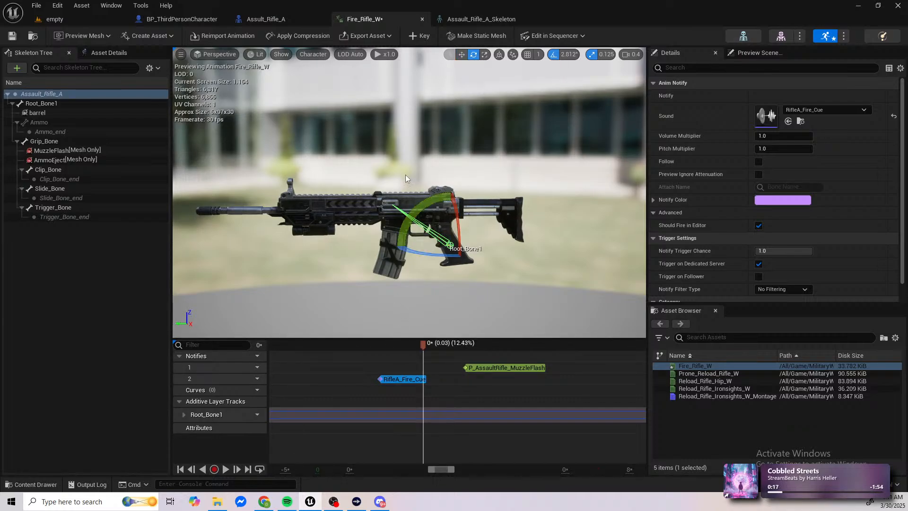
pyautogui.moveTo(410, 216); pyautogui.dragTo(415, 211)
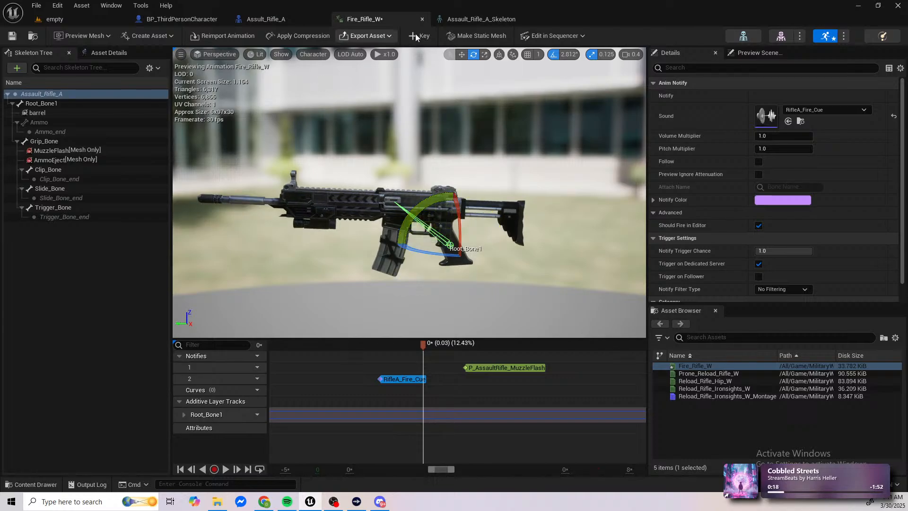
pyautogui.click(461, 55)
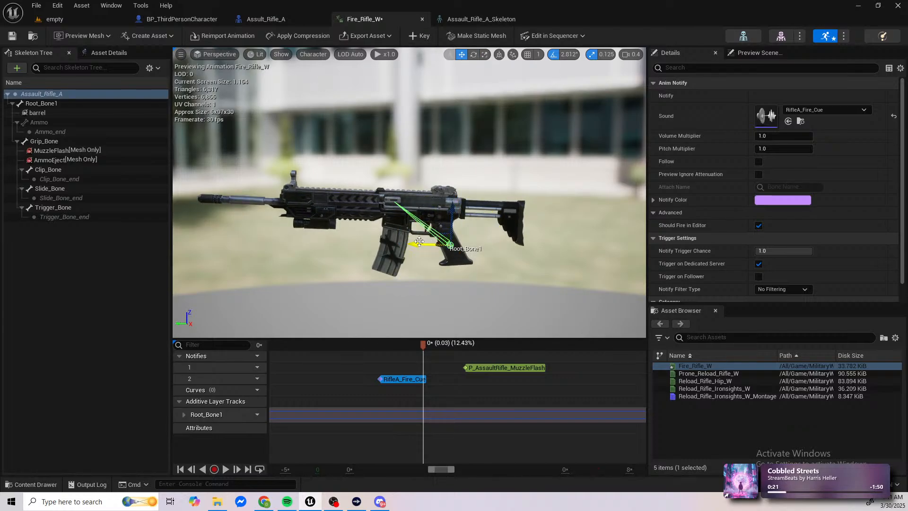
pyautogui.moveTo(418, 244); pyautogui.dragTo(467, 211)
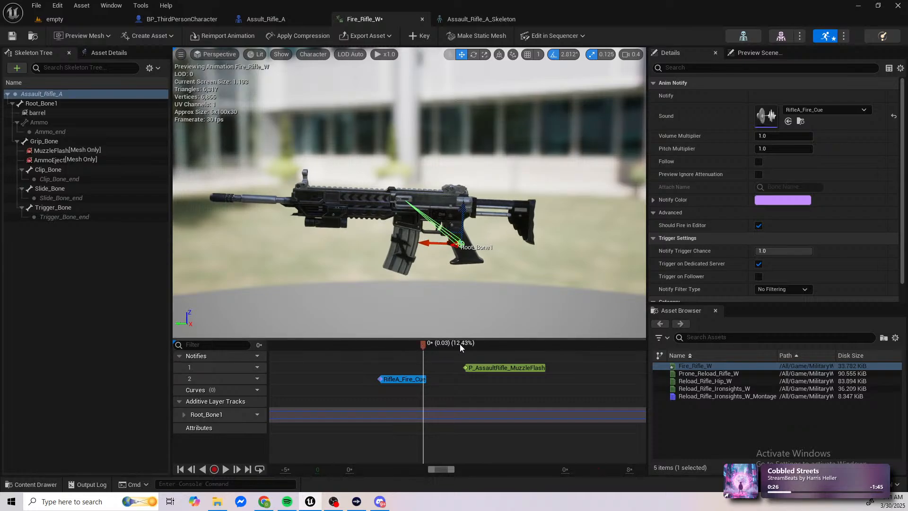
# Step: Lower the root bone slightly at 12.44% of the animation and pitch its muzzle down one 2.812° snap
pyautogui.click(490, 345)
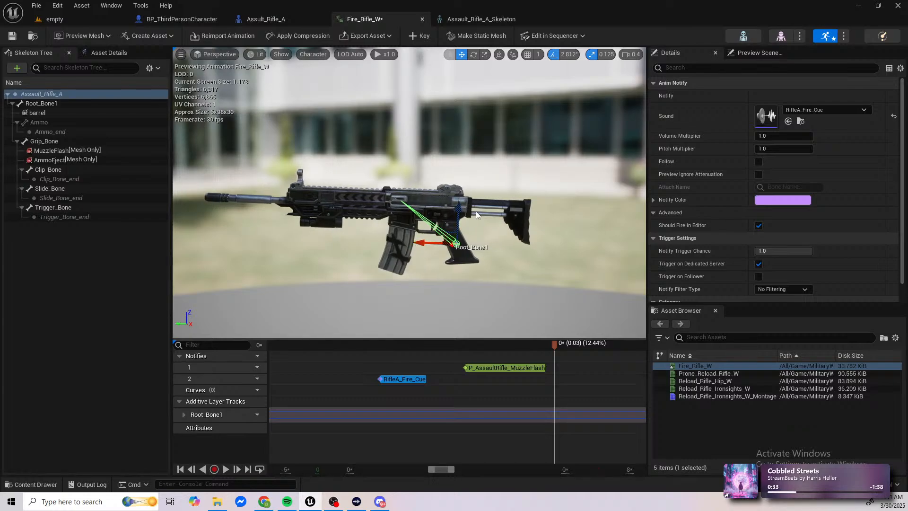
pyautogui.moveTo(461, 209); pyautogui.dragTo(462, 220)
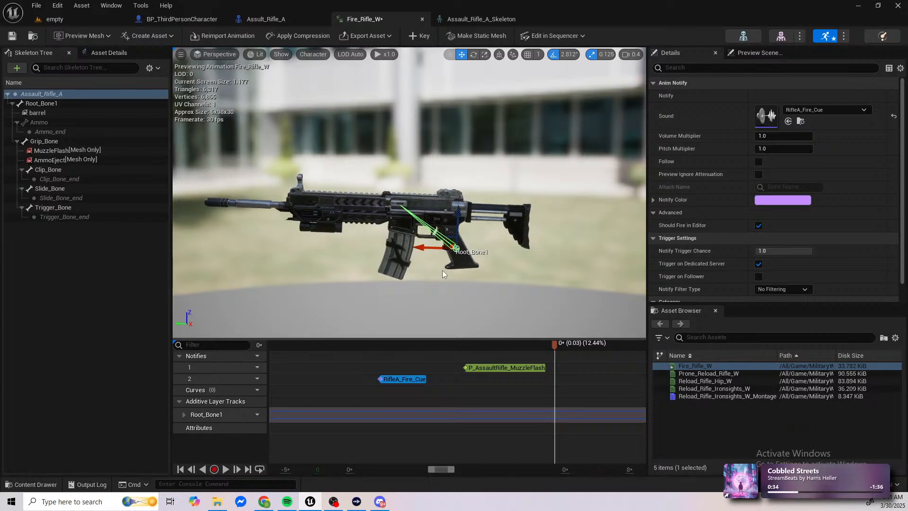
pyautogui.click(473, 54)
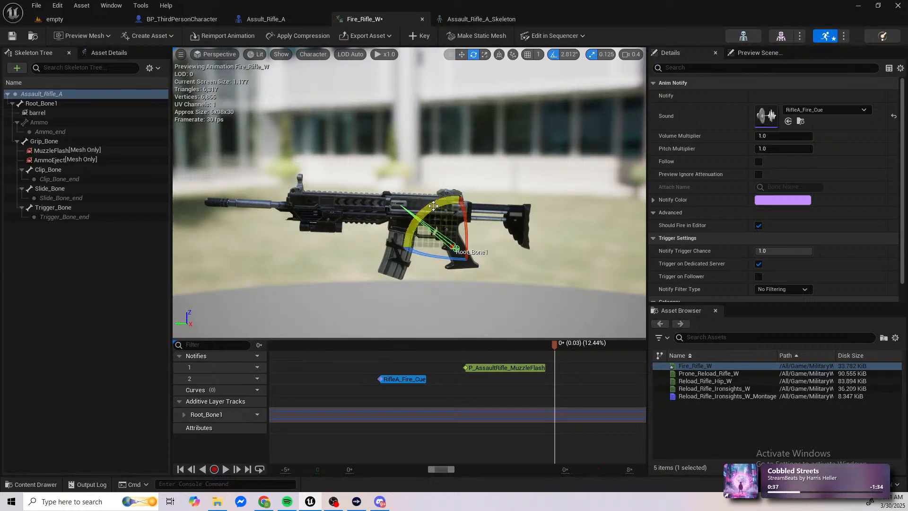
pyautogui.moveTo(404, 247); pyautogui.dragTo(402, 255)
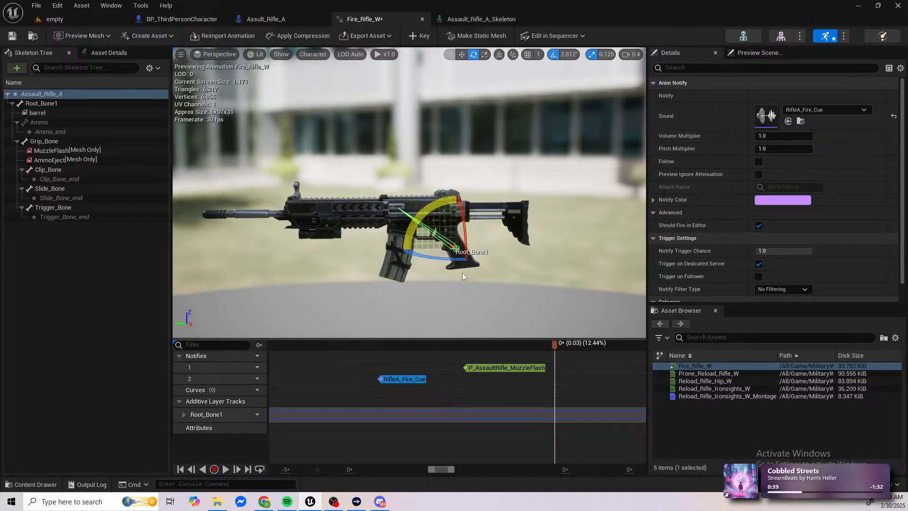
# Step: Scrub through the recoil section and key the root bone's recovery pose at 12.47% of the animation
pyautogui.moveTo(555, 342); pyautogui.dragTo(275, 349)
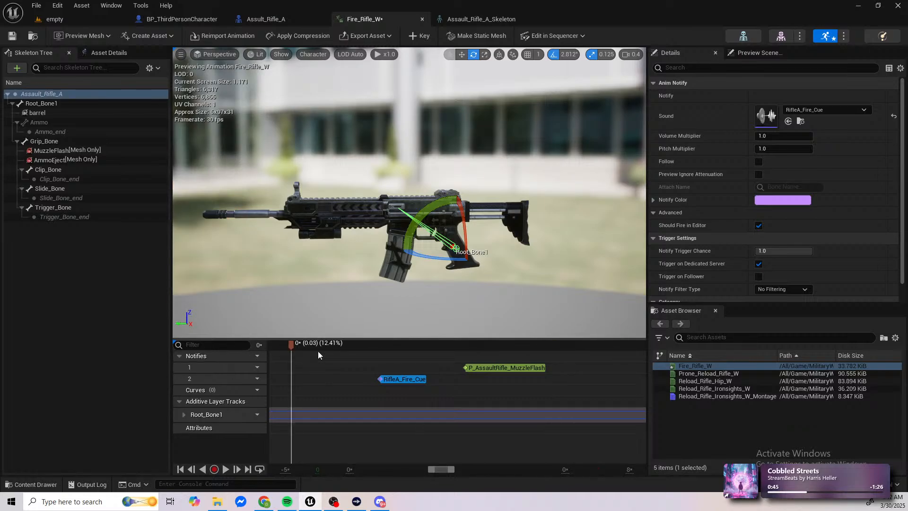
pyautogui.moveTo(460, 351); pyautogui.dragTo(514, 355)
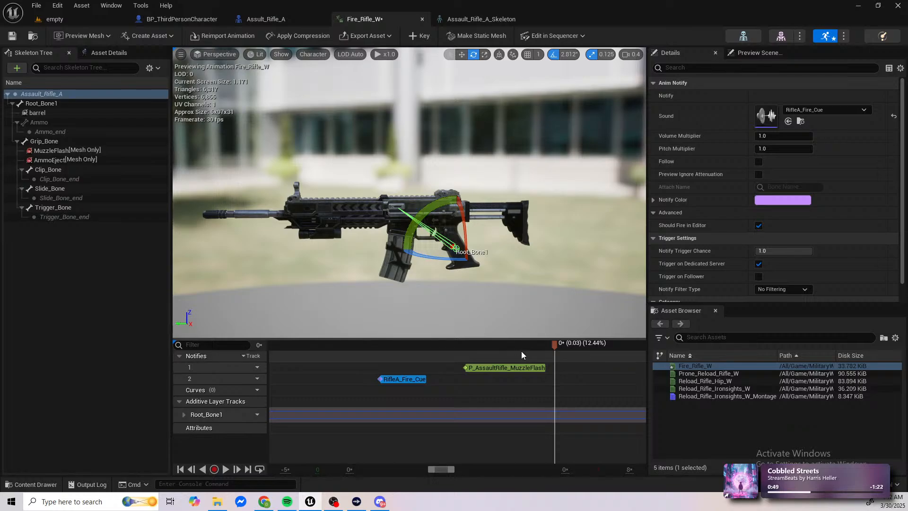
pyautogui.moveTo(571, 343); pyautogui.dragTo(626, 349)
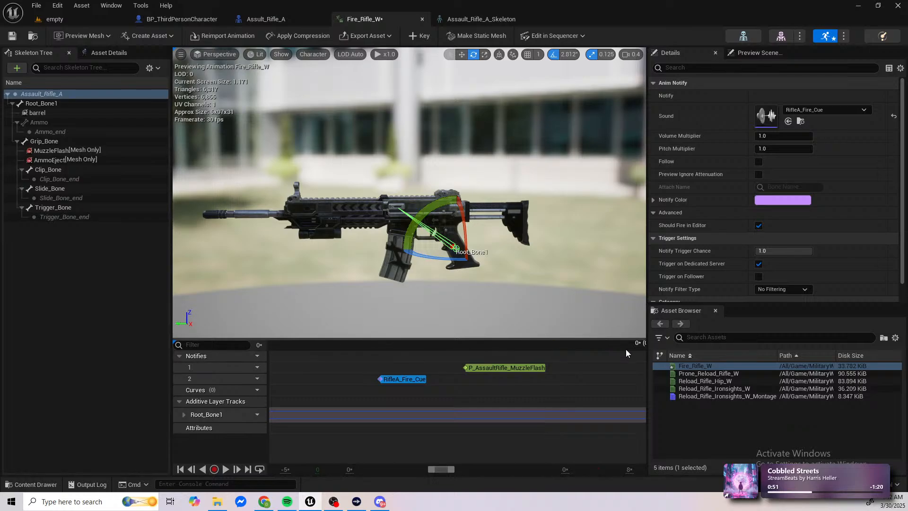
pyautogui.keyDown('ctrl'); pyautogui.scroll(-5, 619, 355); pyautogui.keyUp('ctrl')
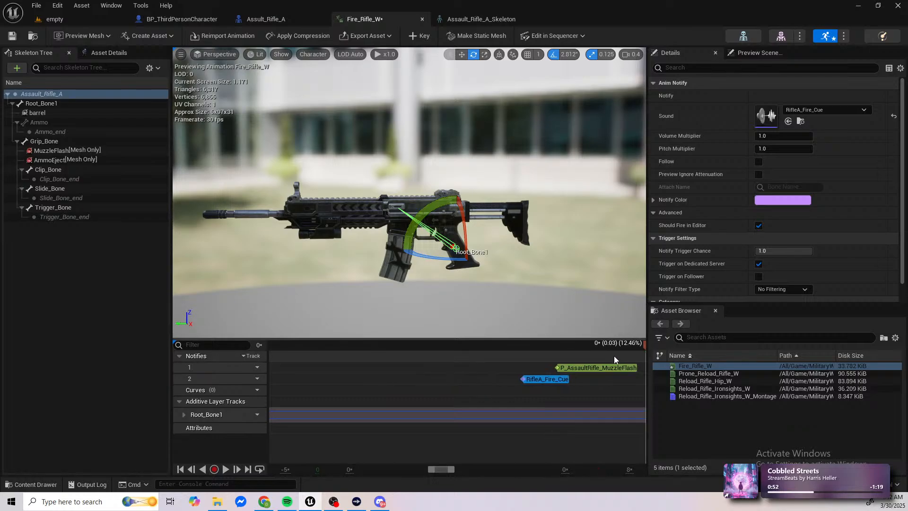
pyautogui.keyDown('shift'); pyautogui.scroll(-3, 615, 355); pyautogui.keyUp('shift')
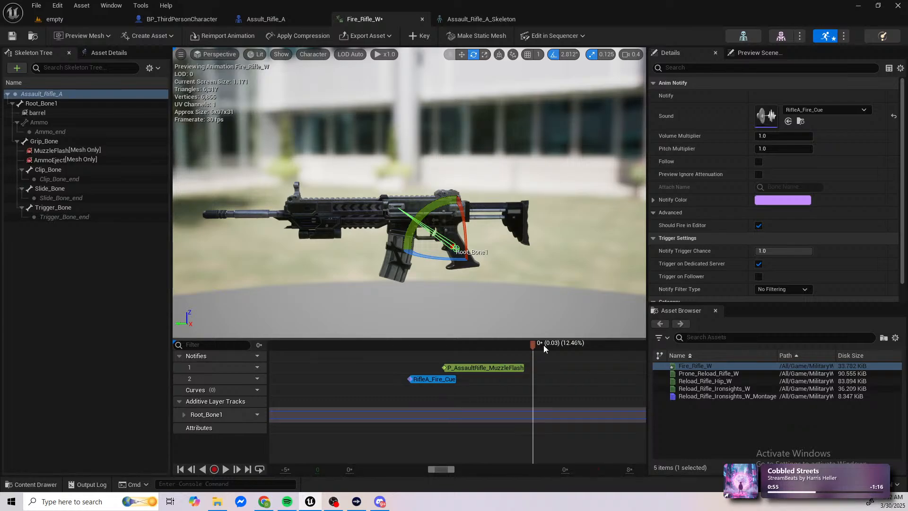
pyautogui.click(564, 344)
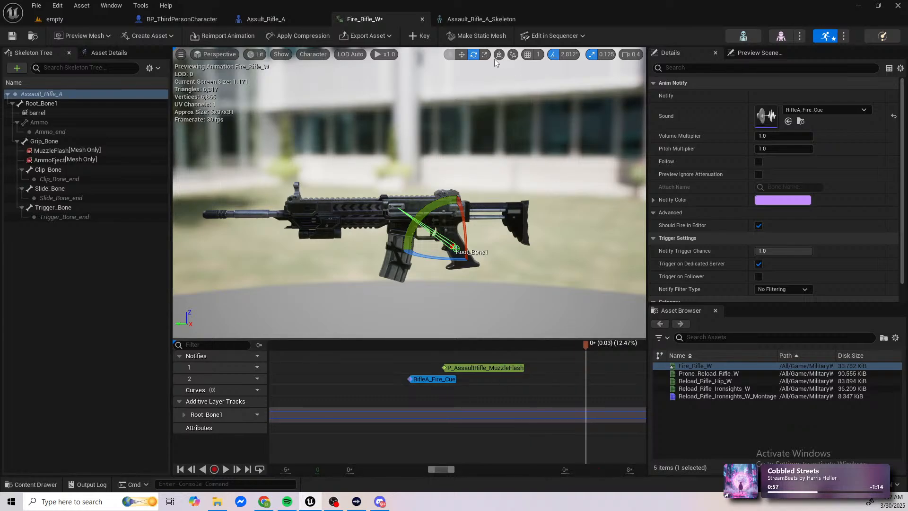
pyautogui.click(419, 36)
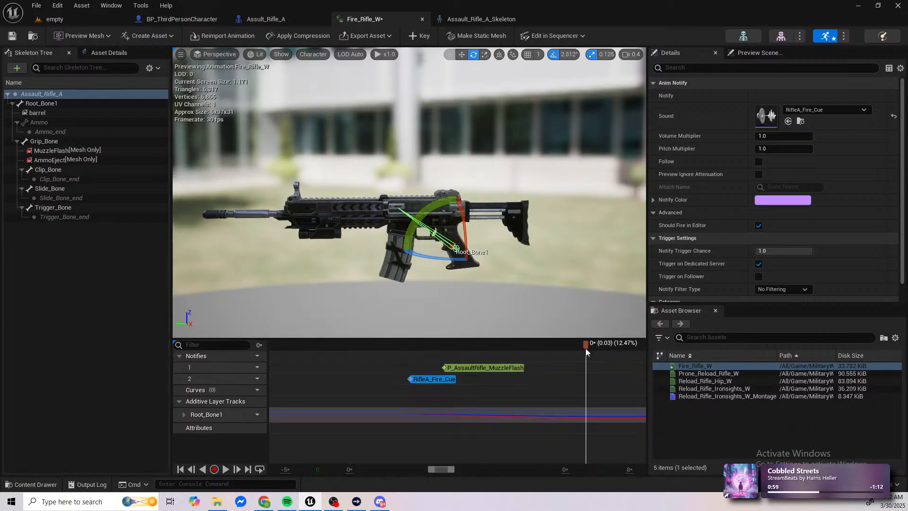
pyautogui.moveTo(587, 345); pyautogui.dragTo(613, 355)
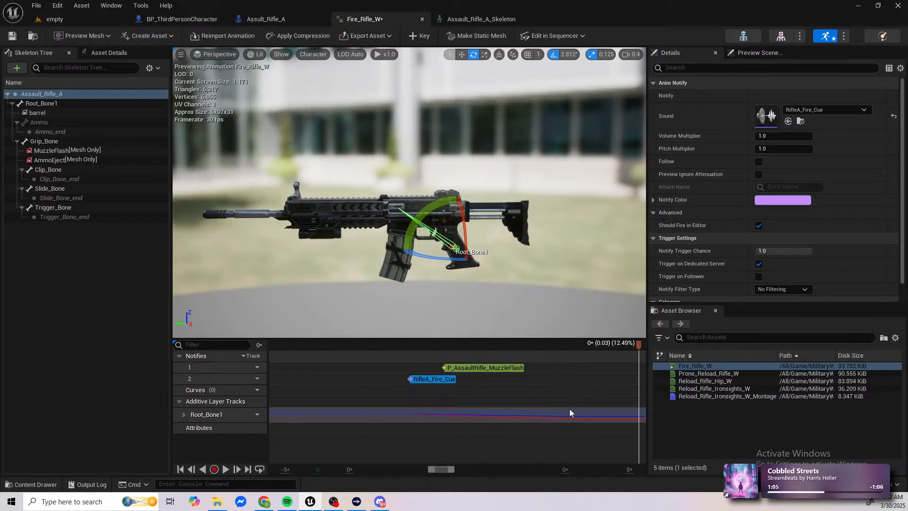
# Step: Undo the last root-bone key and remove the Root_Bone1 additive layer track
pyautogui.hotkey('ctrl', 'z')
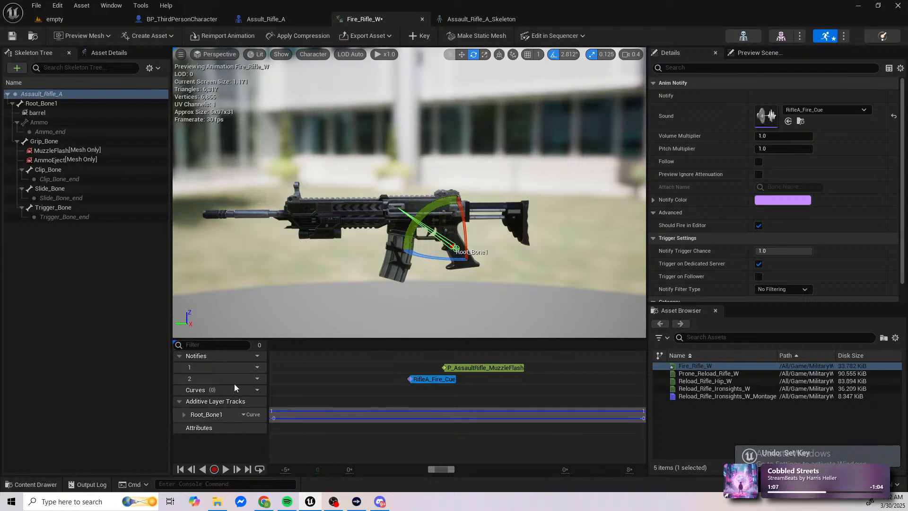
pyautogui.rightClick(209, 416)
pyautogui.click(236, 379)
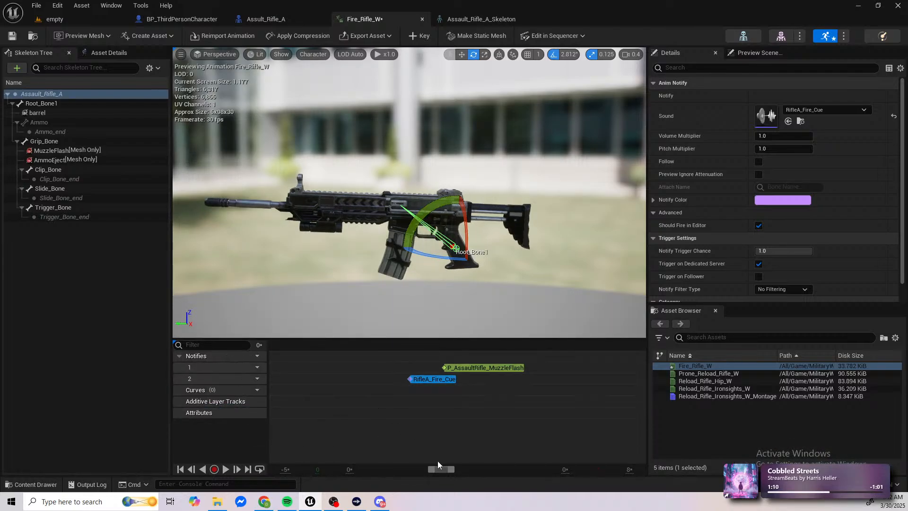
# Step: Key the root bone's pose again at 0% of the Fire_Rifle_W animation
pyautogui.keyDown('ctrl'); pyautogui.scroll(-12, 436, 460); pyautogui.keyUp('ctrl')
pyautogui.keyDown('ctrl'); pyautogui.scroll(-20, 424, 411); pyautogui.keyUp('ctrl')
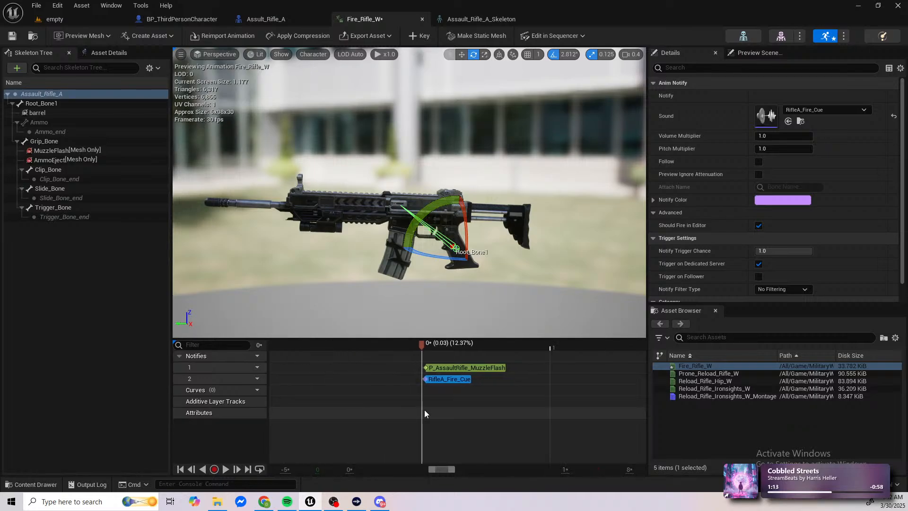
pyautogui.moveTo(424, 346); pyautogui.dragTo(364, 345)
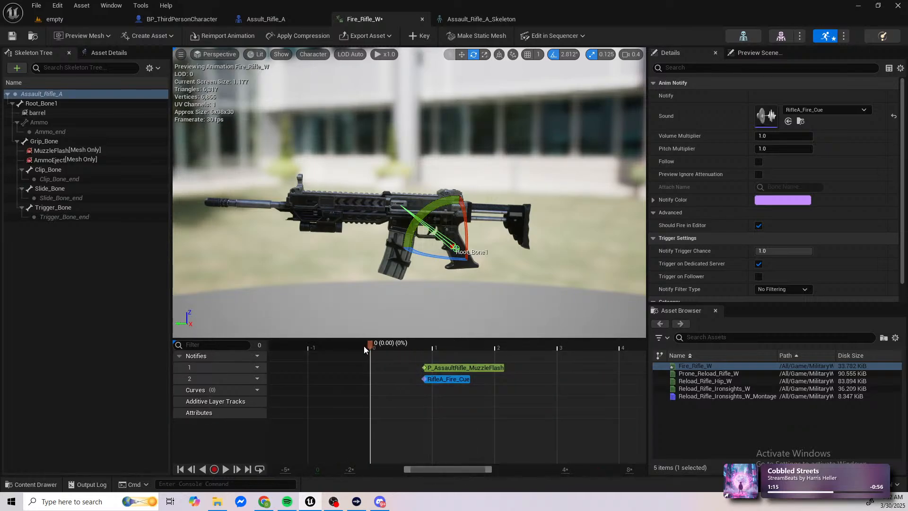
pyautogui.click(419, 36)
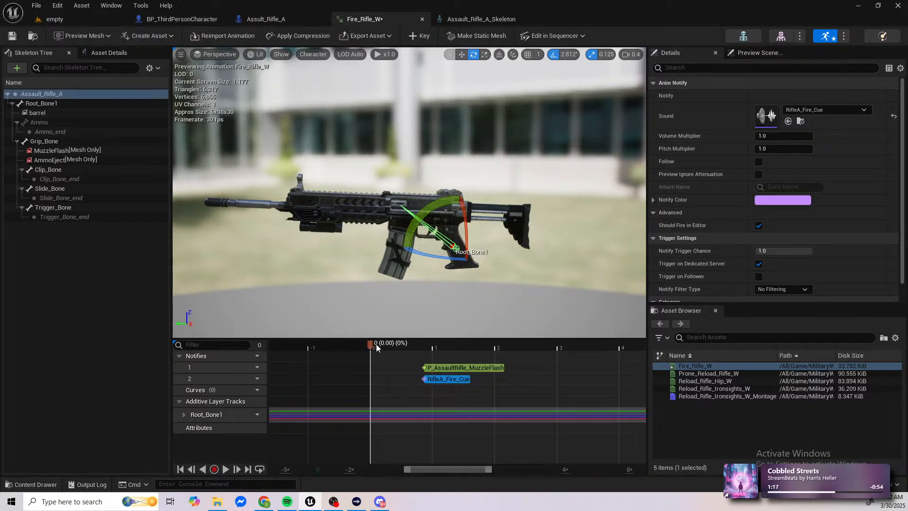
# Step: Key the root bone's level pose at 12.41%, just before the RifleA_Fire_Cue notify
pyautogui.moveTo(370, 343); pyautogui.dragTo(419, 347)
pyautogui.keyDown('ctrl'); pyautogui.scroll(5, 428, 391); pyautogui.keyUp('ctrl')
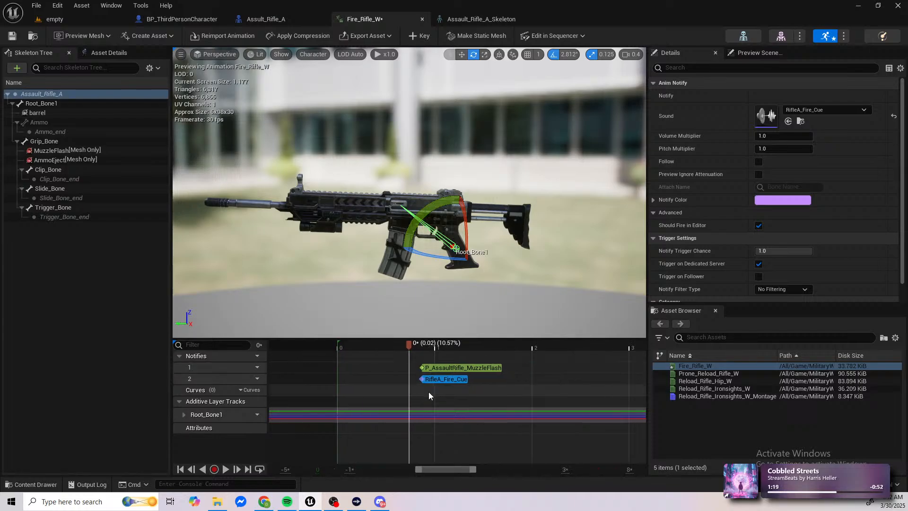
pyautogui.click(401, 344)
pyautogui.click(415, 346)
pyautogui.keyDown('ctrl'); pyautogui.scroll(7, 416, 364); pyautogui.keyUp('ctrl')
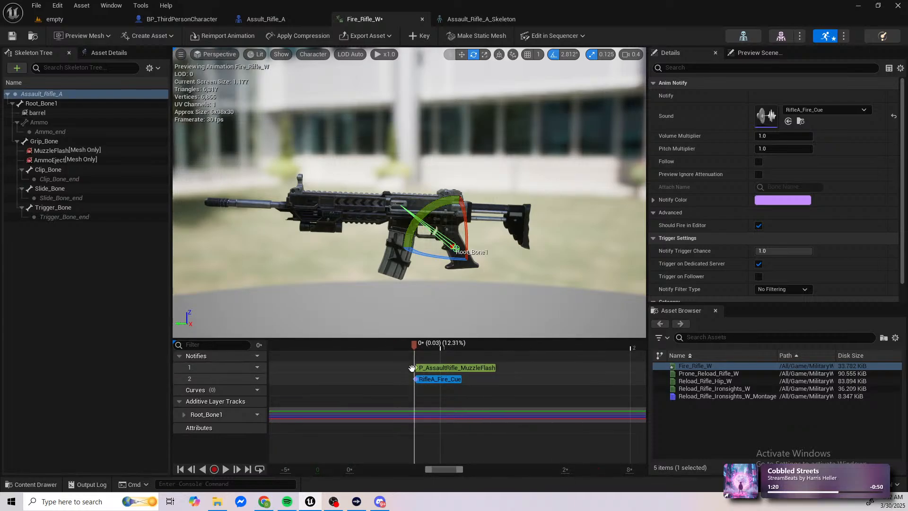
pyautogui.moveTo(411, 345); pyautogui.dragTo(405, 345)
pyautogui.keyDown('ctrl'); pyautogui.scroll(5, 428, 361); pyautogui.keyUp('ctrl')
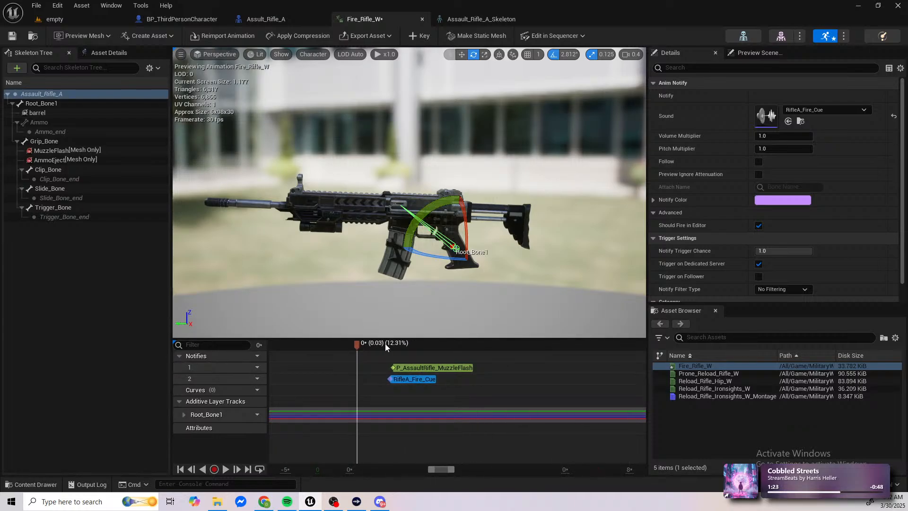
pyautogui.click(385, 344)
pyautogui.keyDown('ctrl'); pyautogui.scroll(5, 390, 355); pyautogui.keyUp('ctrl')
pyautogui.keyDown('ctrl'); pyautogui.scroll(5, 388, 350); pyautogui.keyUp('ctrl')
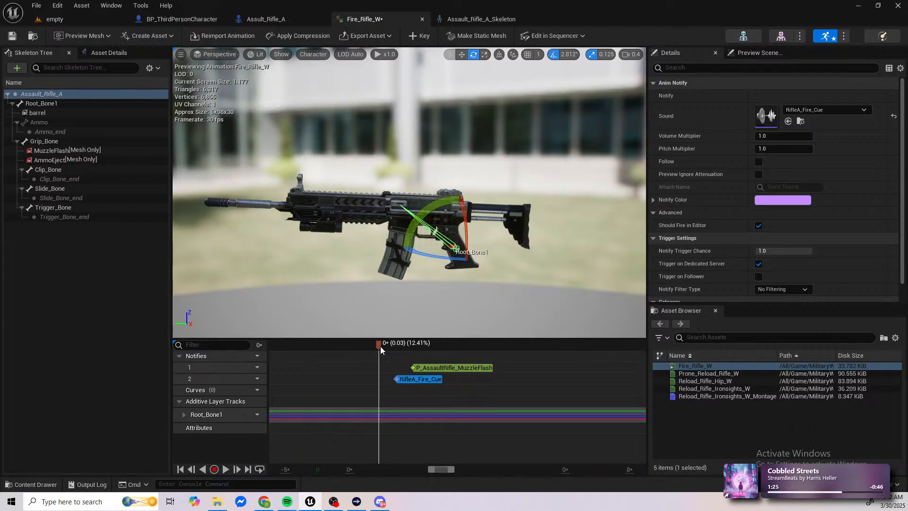
pyautogui.click(421, 37)
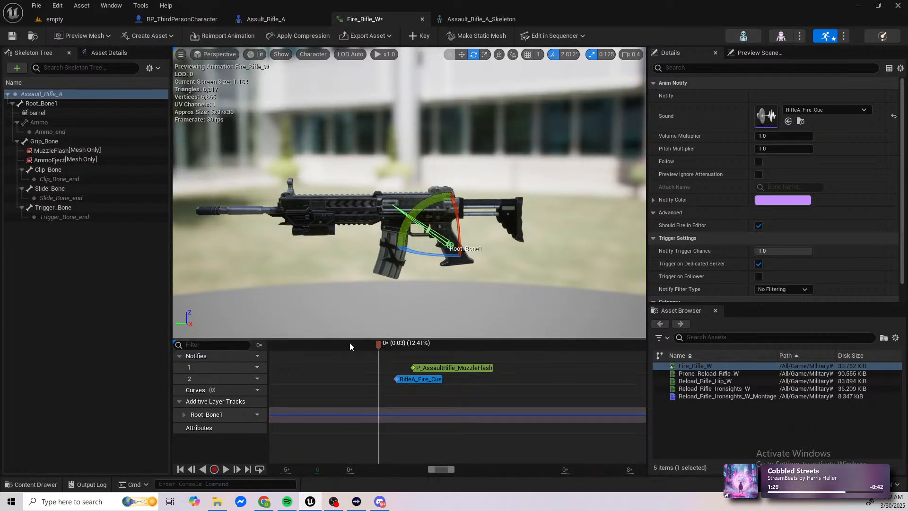
# Step: Rotate and shift the root bone into a slight recoil pose at 12.44% of the animation and key it
pyautogui.moveTo(350, 343); pyautogui.dragTo(422, 345)
pyautogui.moveTo(511, 347); pyautogui.dragTo(628, 357)
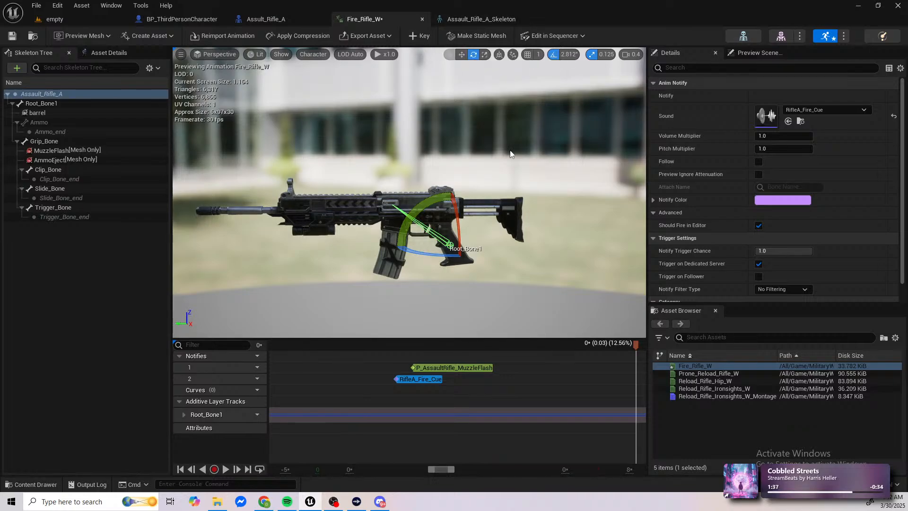
pyautogui.moveTo(635, 345); pyautogui.dragTo(436, 357)
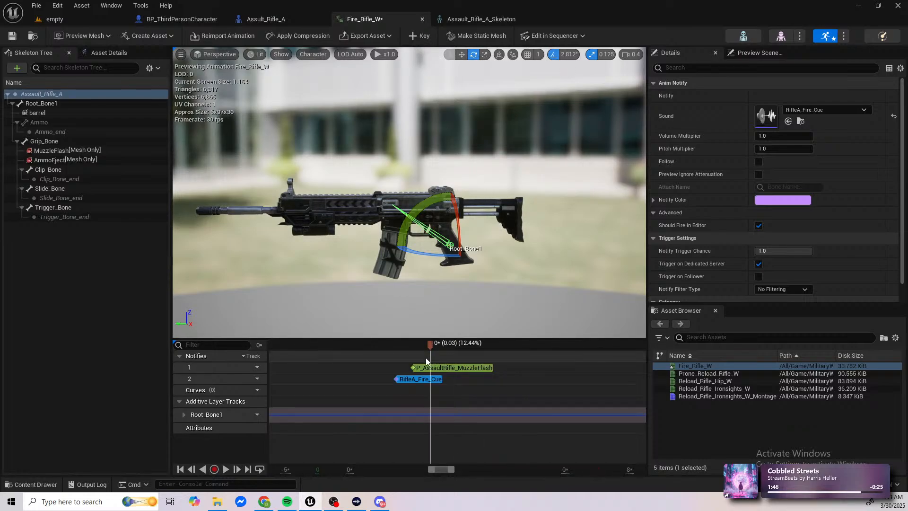
pyautogui.moveTo(414, 217); pyautogui.dragTo(427, 242)
pyautogui.click(461, 55)
pyautogui.moveTo(465, 212); pyautogui.dragTo(464, 207)
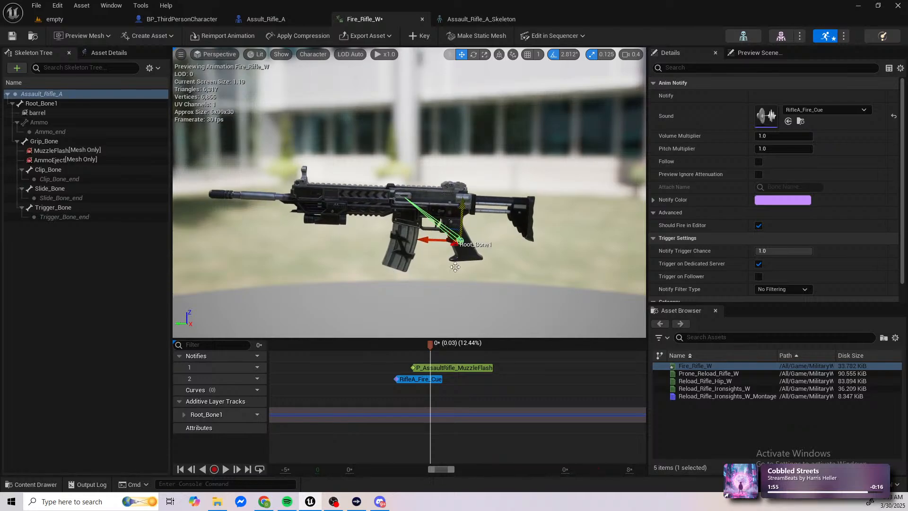
pyautogui.click(416, 36)
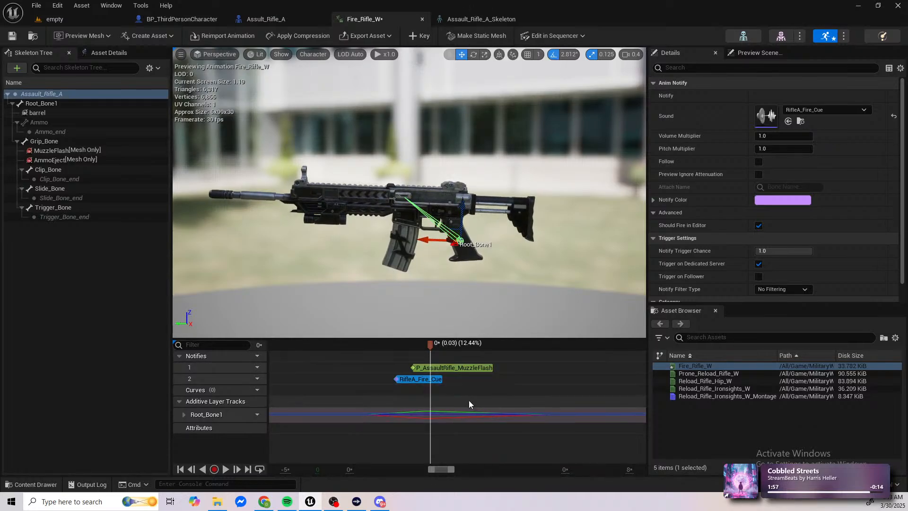
# Step: Play back the Fire_Rifle_W animation to check the recoil motion and return the playhead to 0%
pyautogui.scroll(-5, 463, 405)
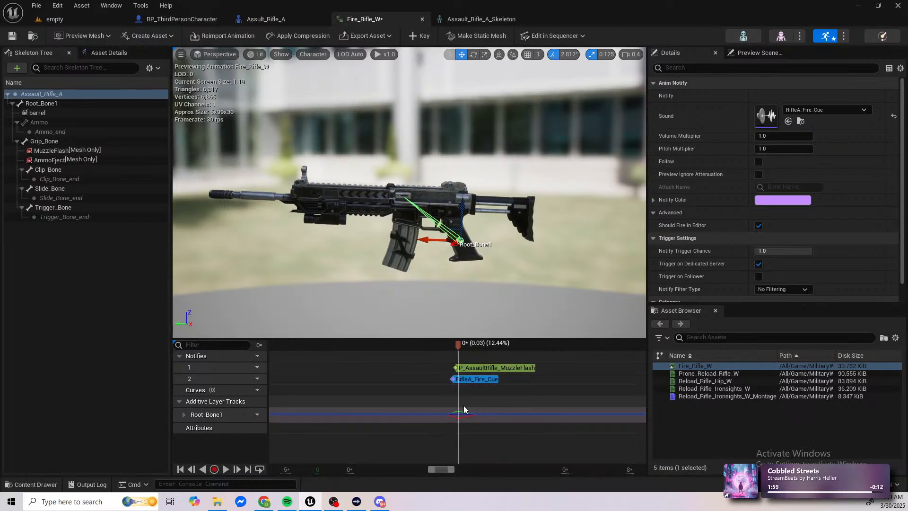
pyautogui.press('space')
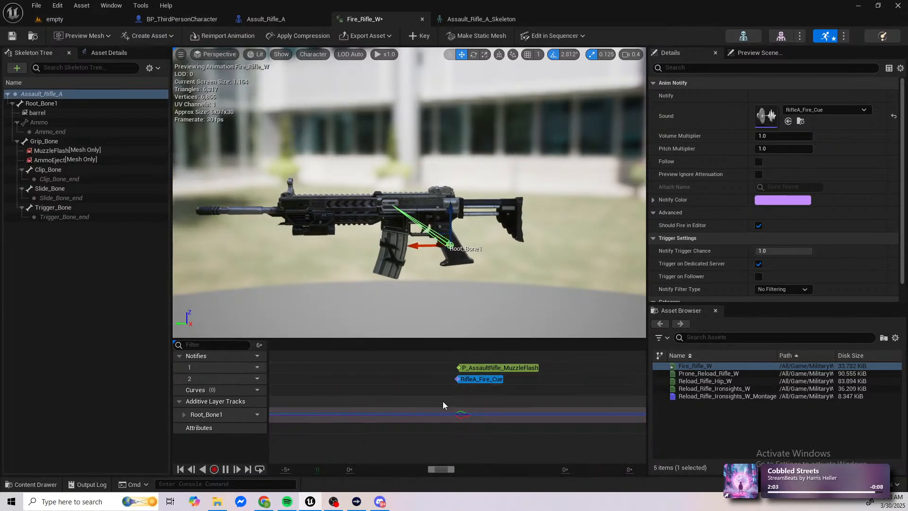
pyautogui.keyDown('ctrl'); pyautogui.scroll(-4, 444, 402); pyautogui.keyUp('ctrl')
pyautogui.keyDown('ctrl'); pyautogui.scroll(-4, 443, 402); pyautogui.keyUp('ctrl')
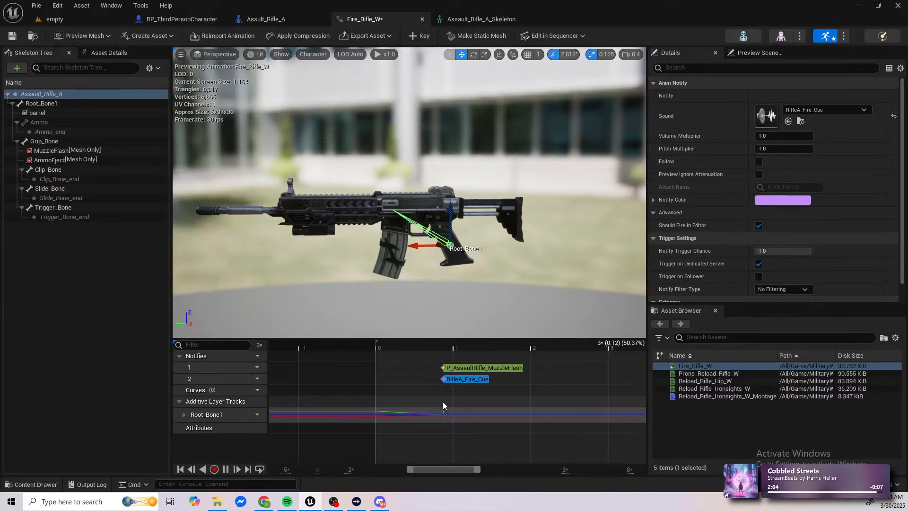
pyautogui.keyDown('ctrl'); pyautogui.scroll(-4, 476, 422); pyautogui.keyUp('ctrl')
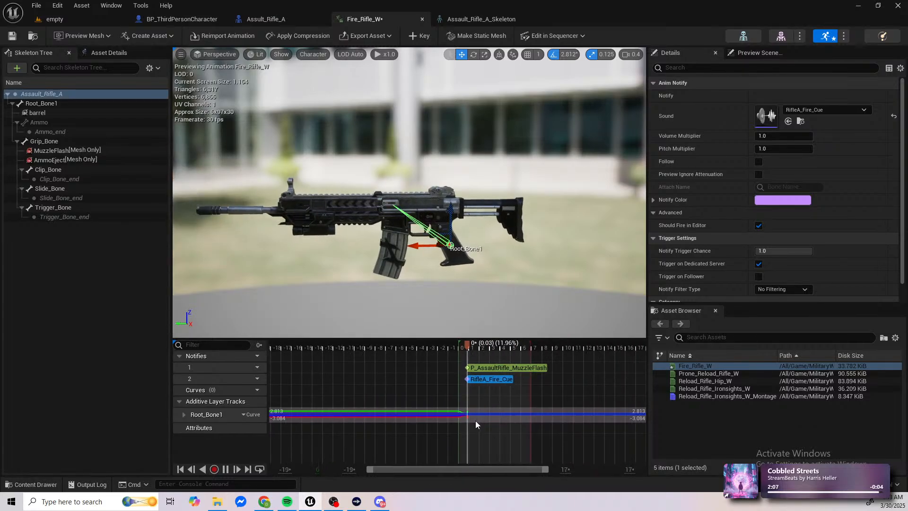
pyautogui.keyDown('ctrl'); pyautogui.scroll(-3, 475, 421); pyautogui.keyUp('ctrl')
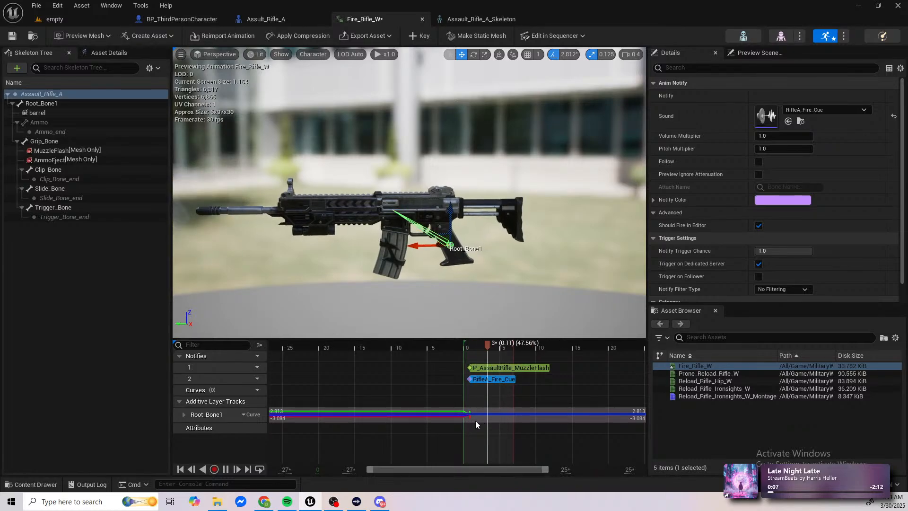
pyautogui.press('space')
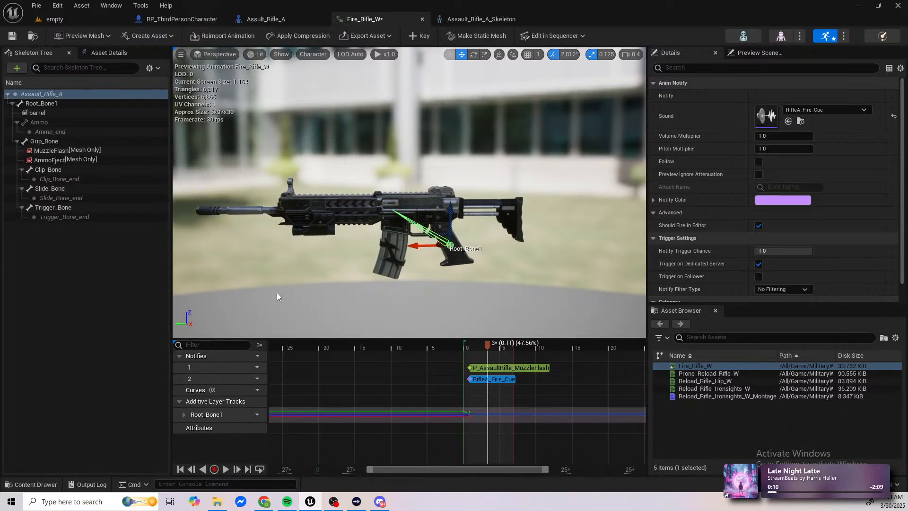
pyautogui.moveTo(490, 345); pyautogui.dragTo(441, 345)
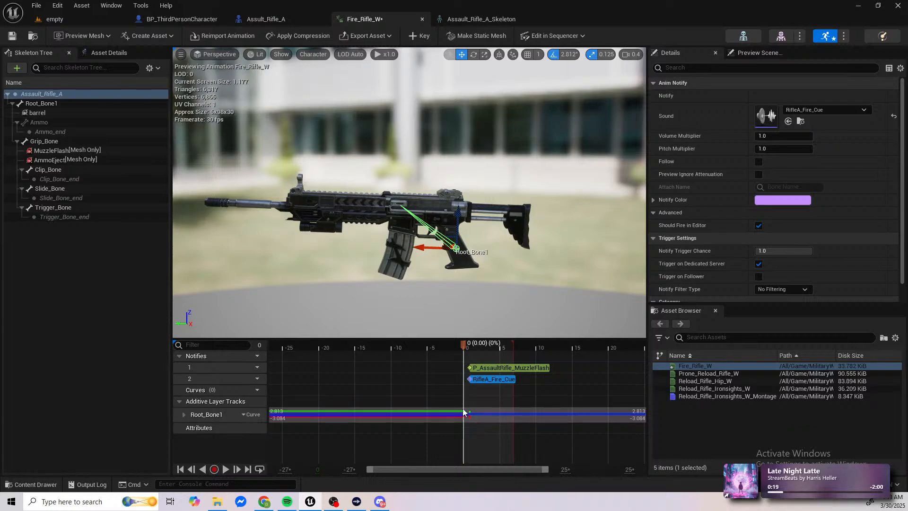
# Step: Expand the Root_Bone1 additive track's transform channels and open its Translation X curve for editing
pyautogui.scroll(8, 464, 406)
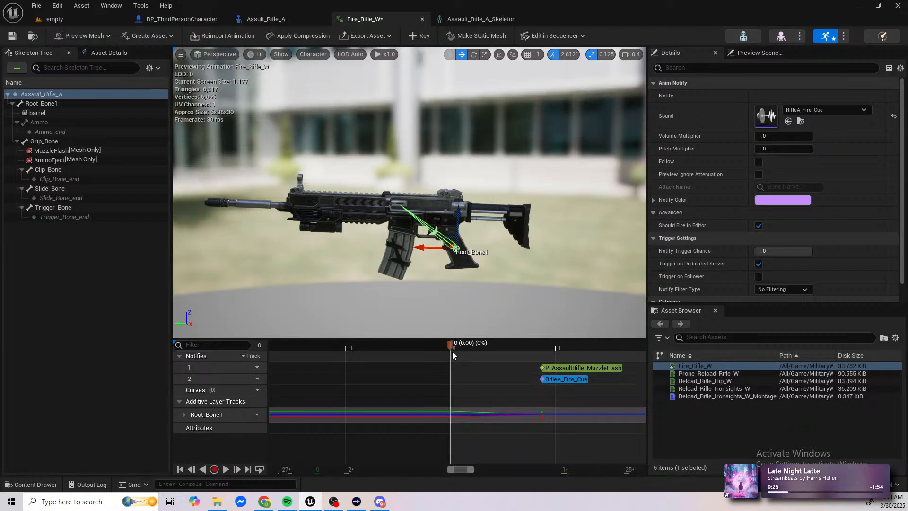
pyautogui.click(184, 415)
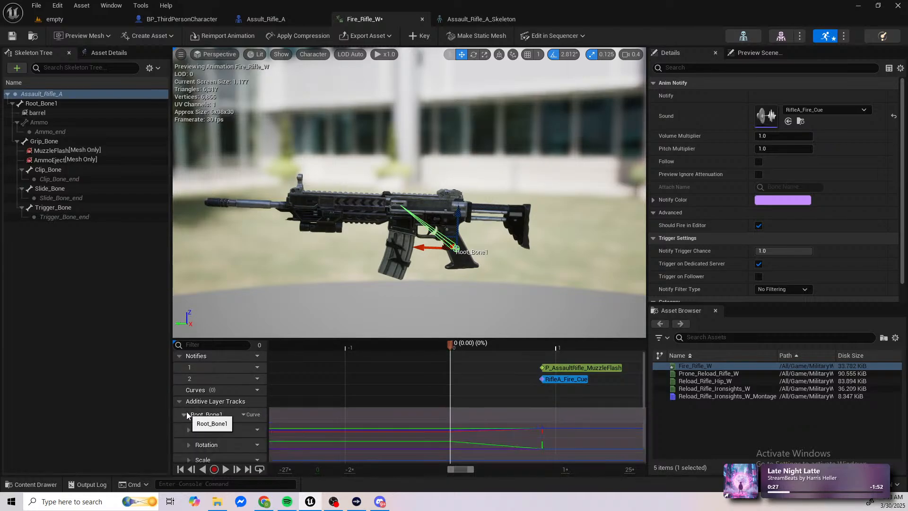
pyautogui.scroll(-1, 200, 416)
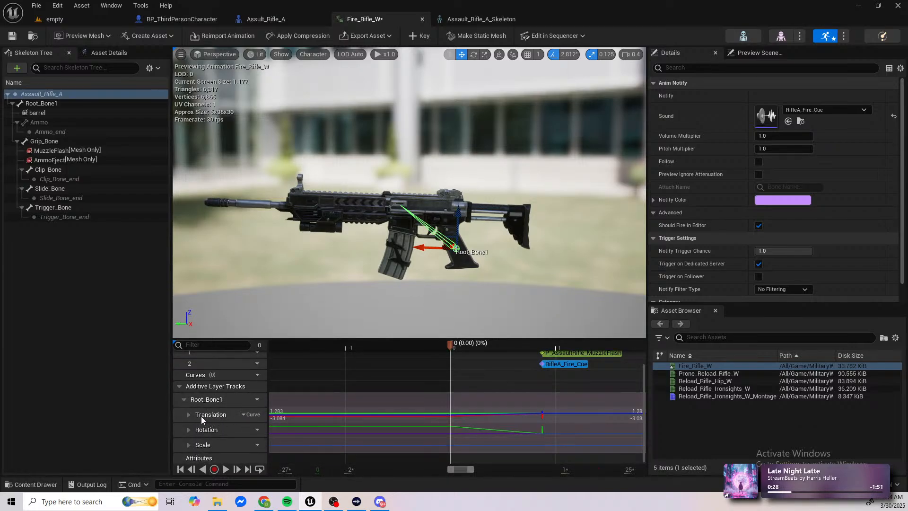
pyautogui.click(189, 414)
pyautogui.scroll(-3, 199, 416)
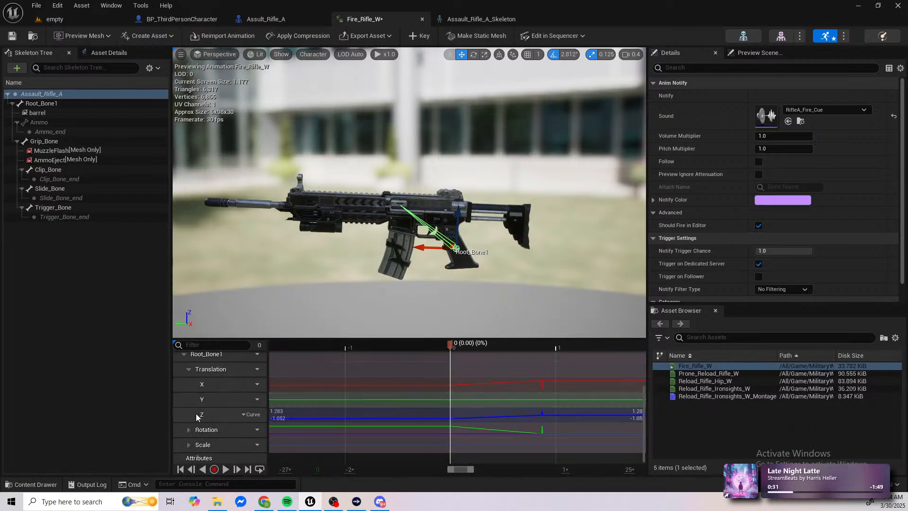
pyautogui.click(189, 430)
pyautogui.scroll(-3, 190, 431)
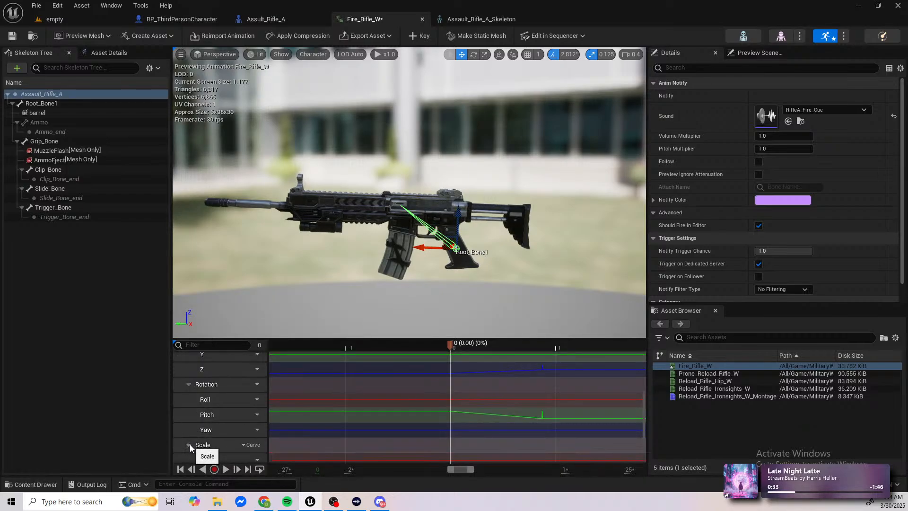
pyautogui.scroll(2, 192, 426)
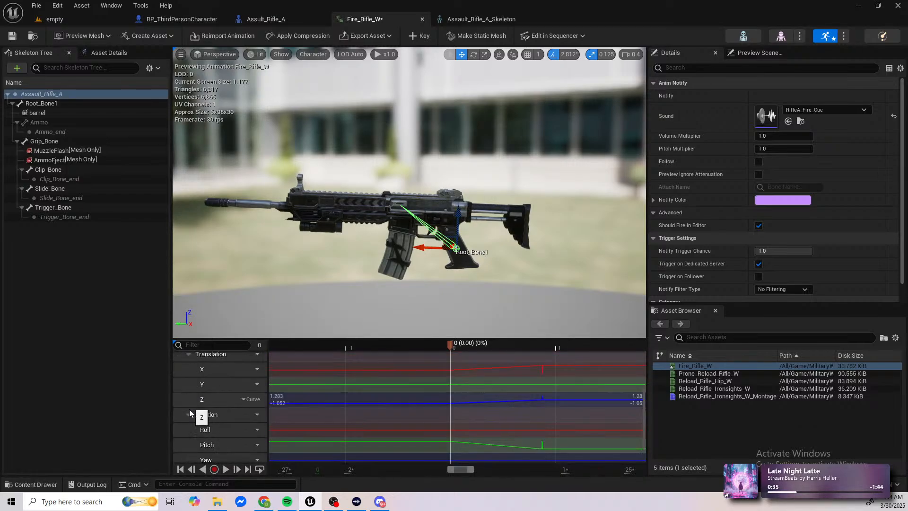
pyautogui.scroll(4, 190, 410)
pyautogui.scroll(-3, 199, 409)
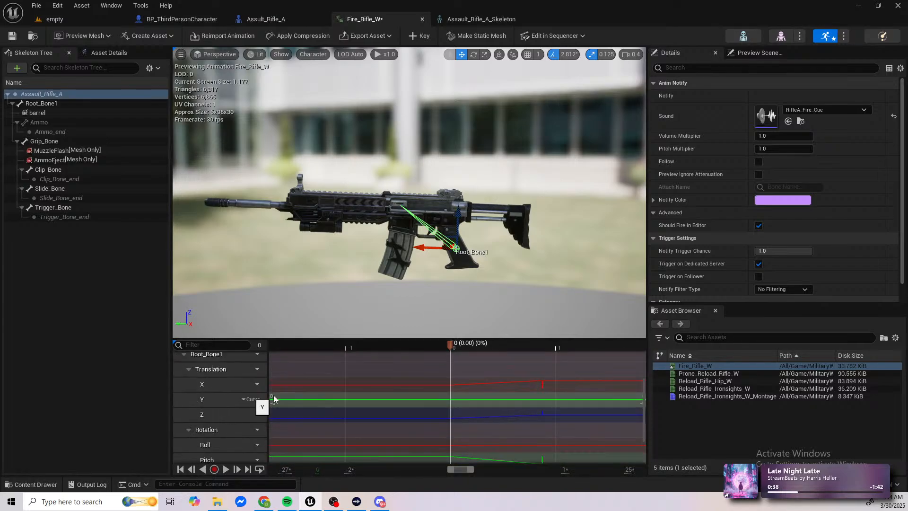
pyautogui.click(453, 386)
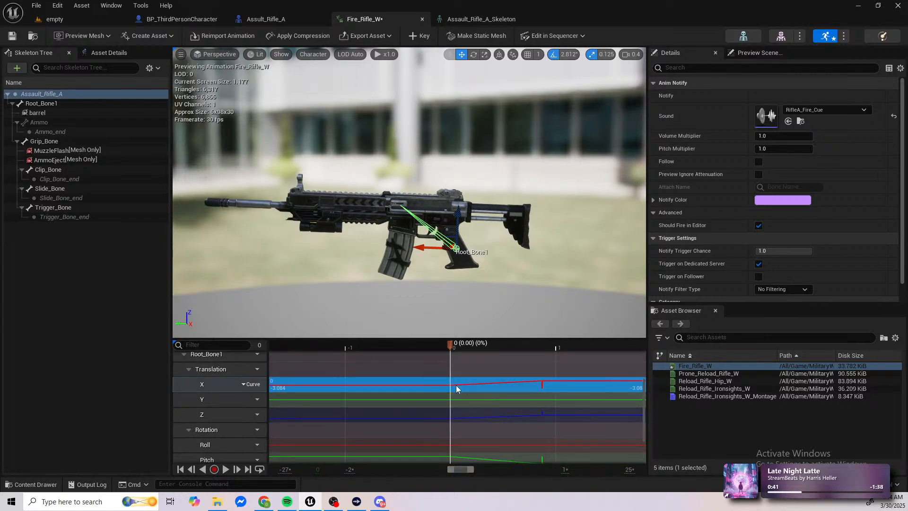
pyautogui.doubleClick(456, 385)
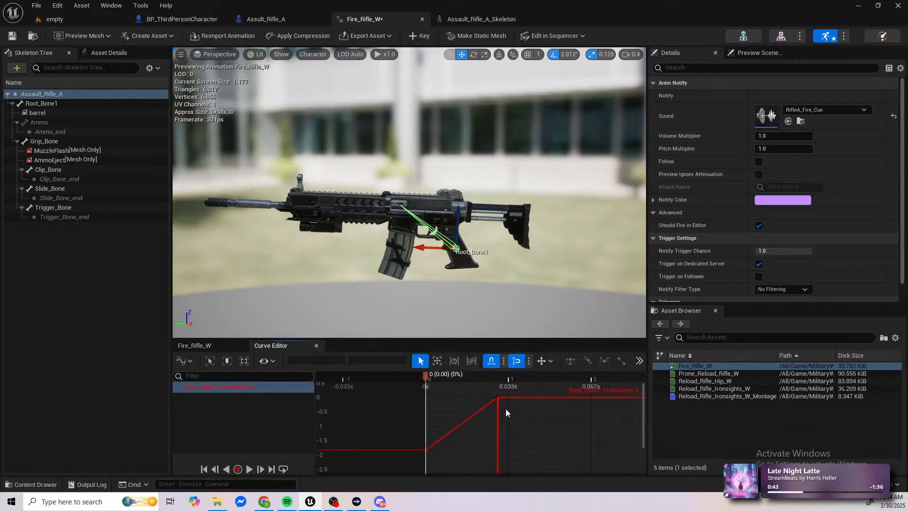
# Step: Level the Translation X start key at 0 and place a recoil key of -1.5 at 0.066667 s
pyautogui.scroll(-5, 506, 408)
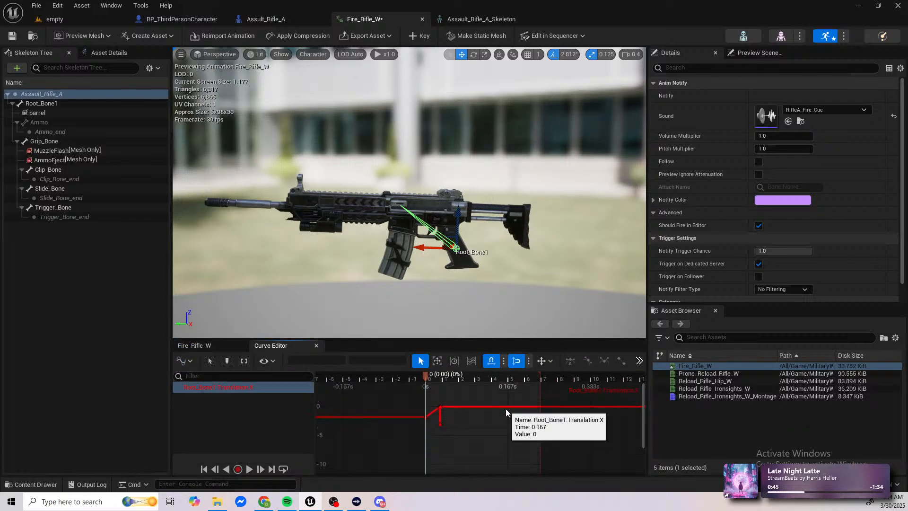
pyautogui.scroll(4, 447, 413)
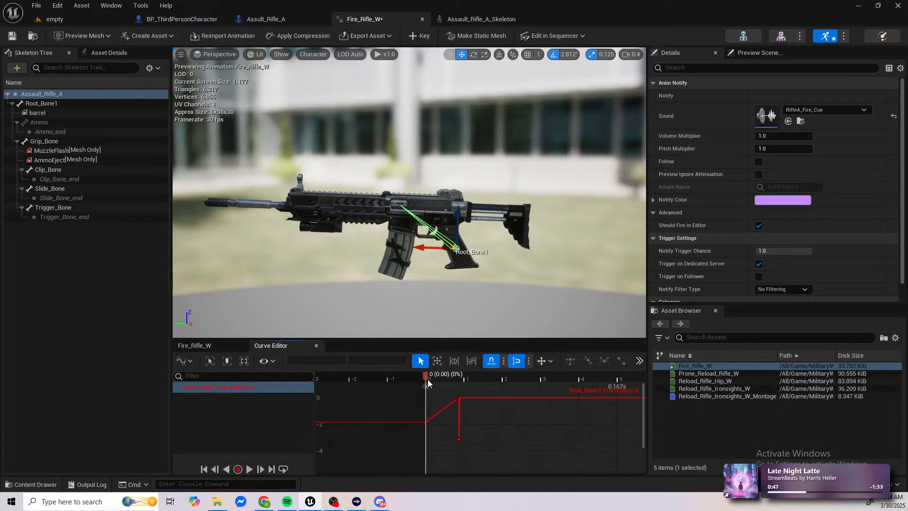
pyautogui.moveTo(427, 378); pyautogui.dragTo(471, 431)
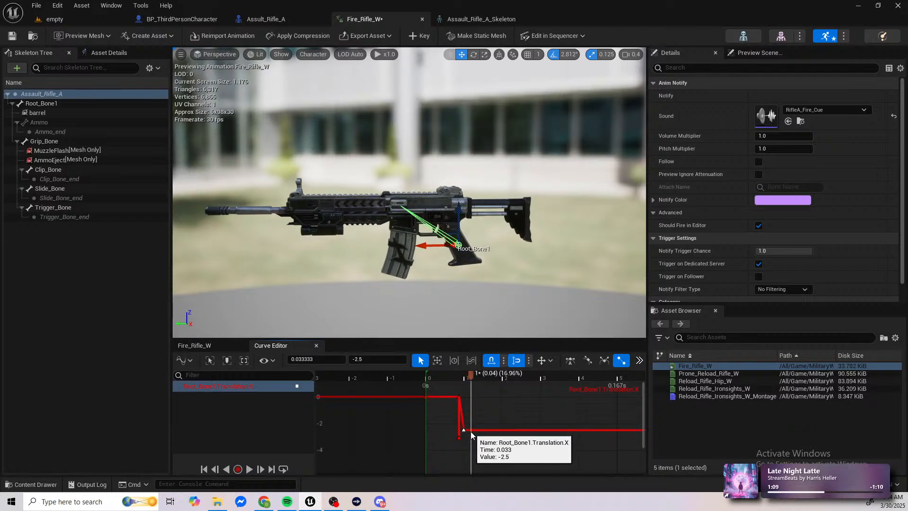
pyautogui.moveTo(471, 379); pyautogui.dragTo(445, 385)
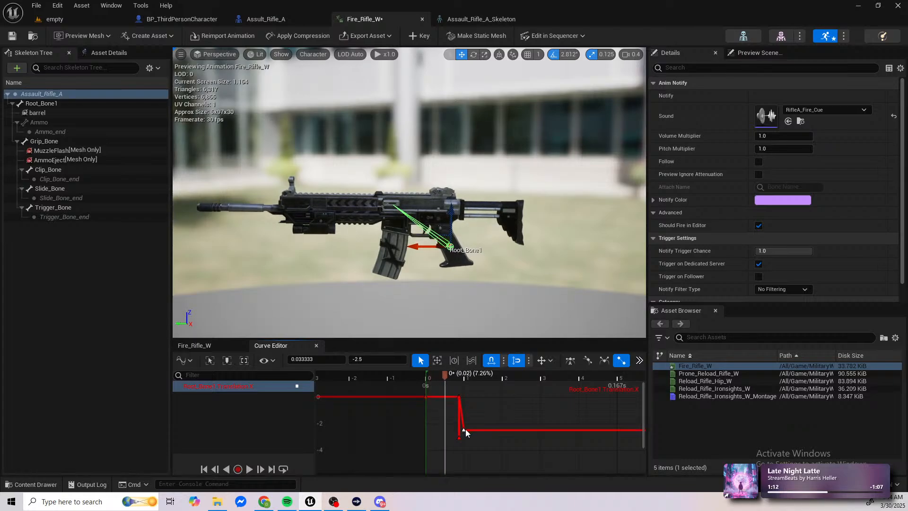
pyautogui.moveTo(466, 430); pyautogui.dragTo(504, 417)
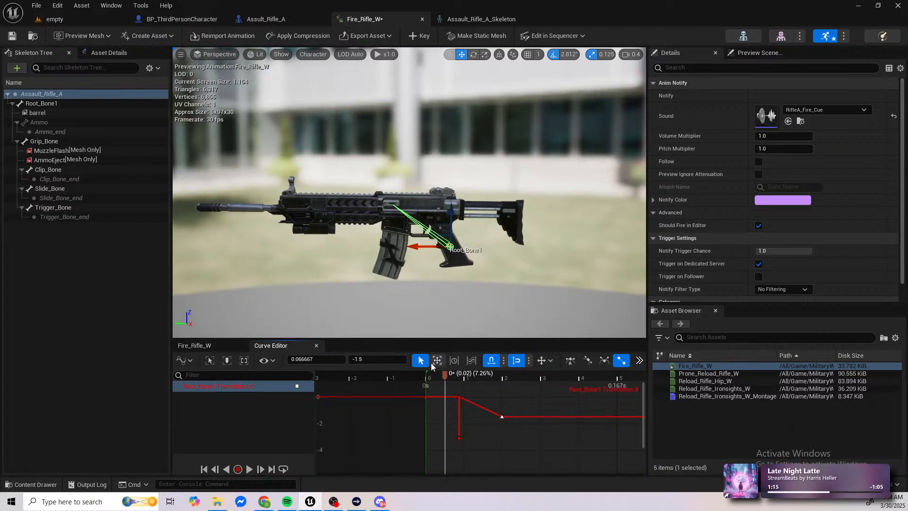
# Step: Paste the zero-value start key at 0.1066 s on the Translation X curve to end the recoil
pyautogui.moveTo(445, 381); pyautogui.dragTo(548, 390)
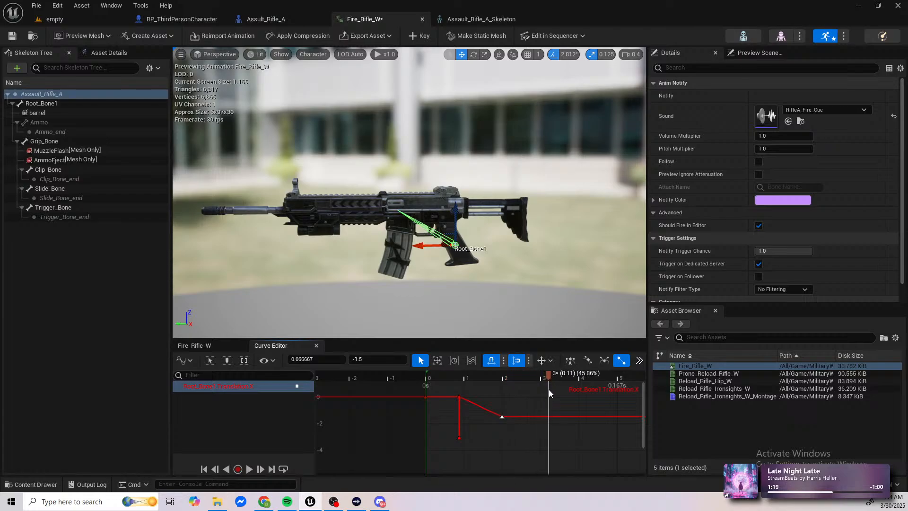
pyautogui.click(426, 396)
pyautogui.hotkey('ctrl', 'x')
pyautogui.hotkey('ctrl', 'v')
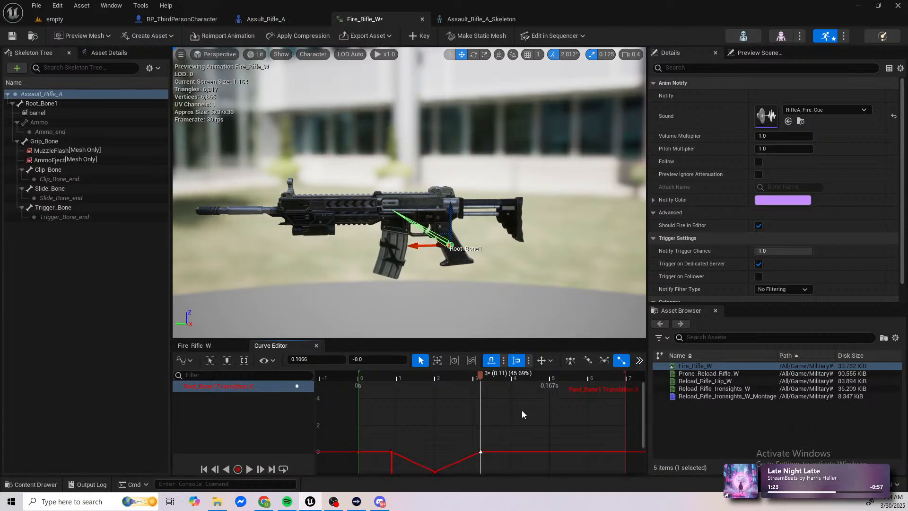
pyautogui.scroll(-2, 473, 400)
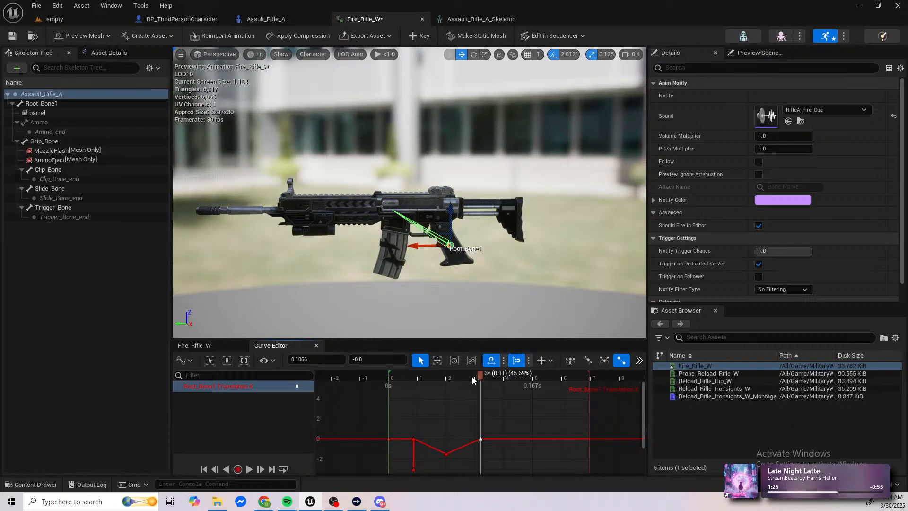
pyautogui.moveTo(477, 376)
pyautogui.mouseDown()
pyautogui.moveTo(370, 377)
pyautogui.moveTo(486, 380)
pyautogui.mouseUp()
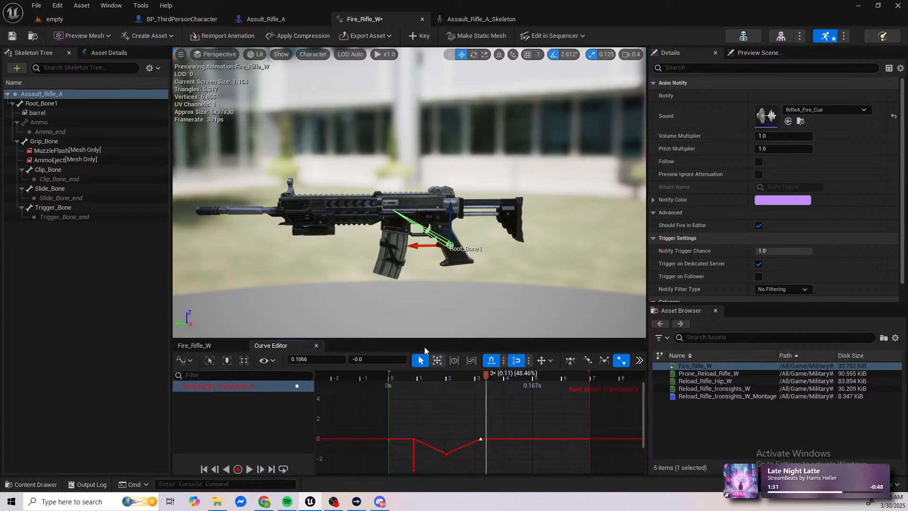
# Step: Close the Translation X curve and open Root_Bone1's Rotation Pitch curve for editing
pyautogui.click(317, 346)
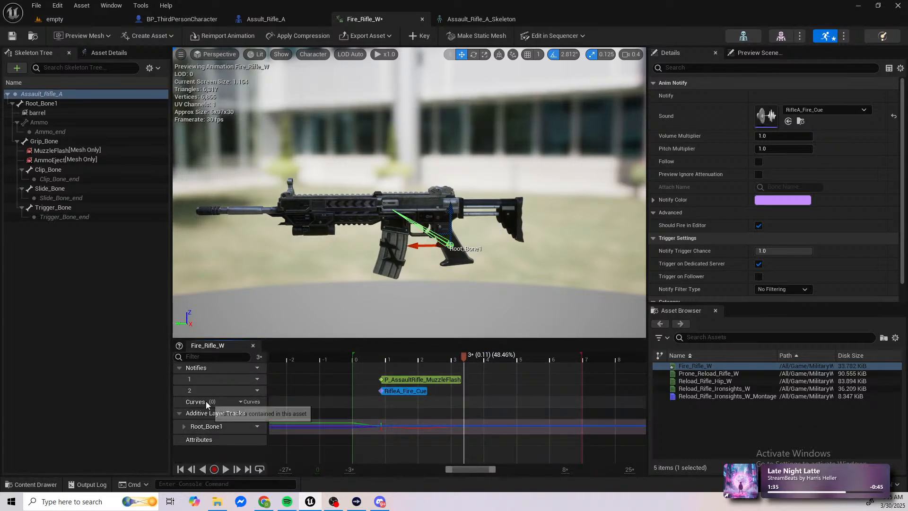
pyautogui.click(184, 426)
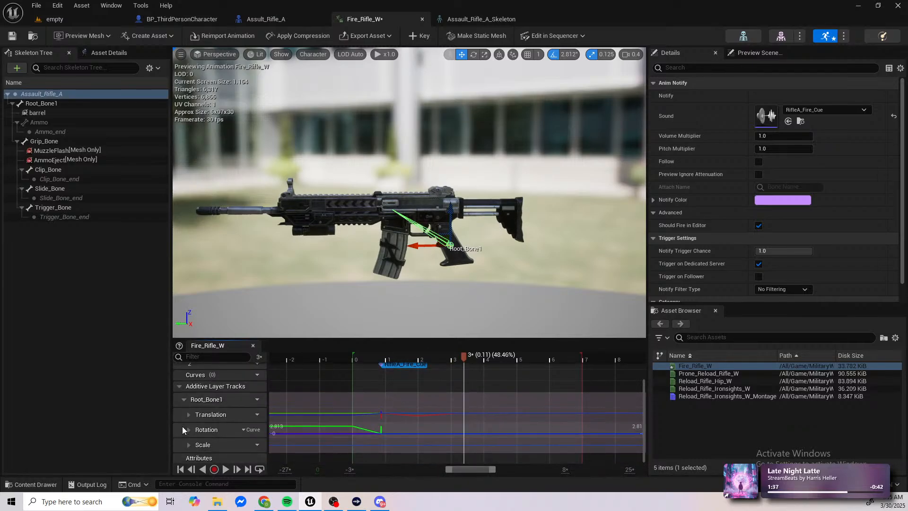
pyautogui.click(188, 430)
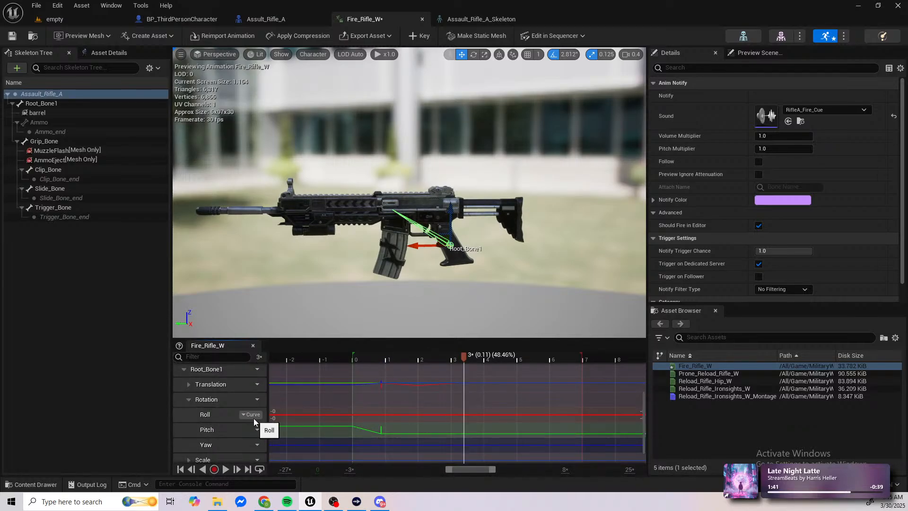
pyautogui.click(474, 54)
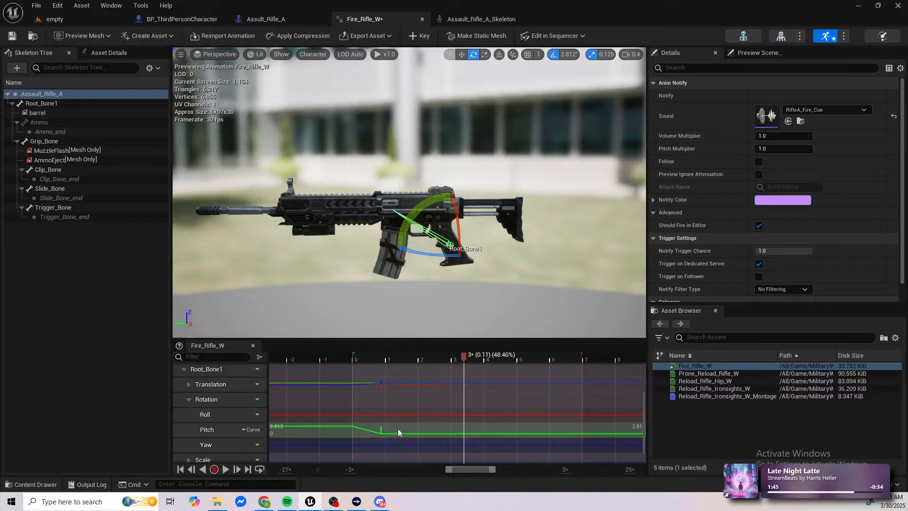
pyautogui.doubleClick(412, 430)
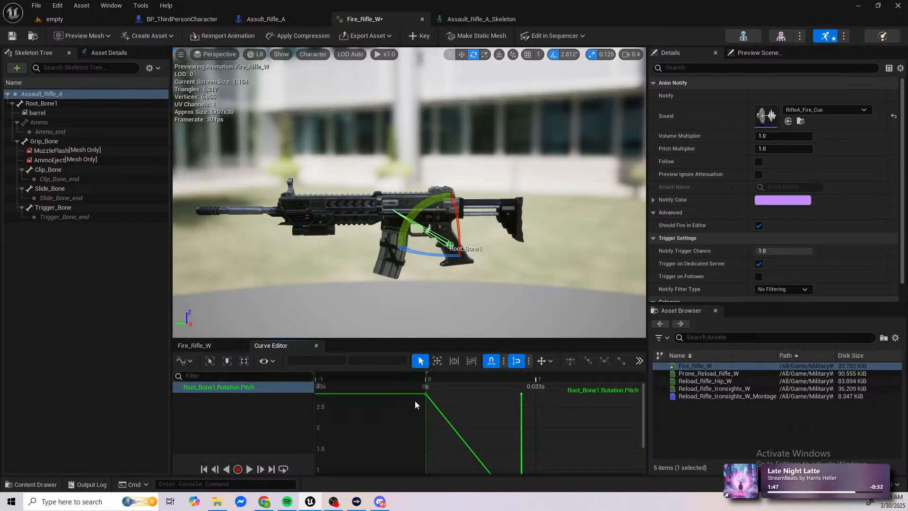
pyautogui.scroll(-3, 416, 401)
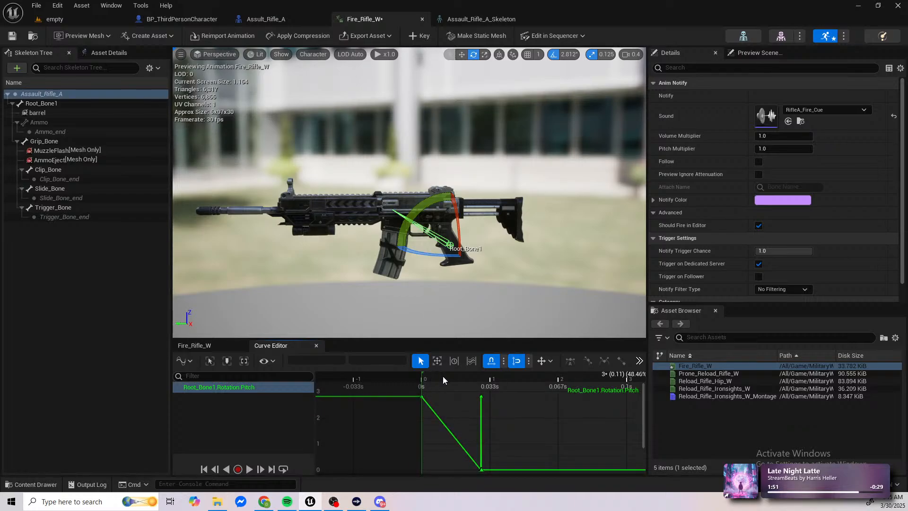
# Step: Level the Rotation Pitch start key at 0 and add a recoil key of 1.0 at 0.033333 s
pyautogui.moveTo(457, 376); pyautogui.dragTo(422, 470)
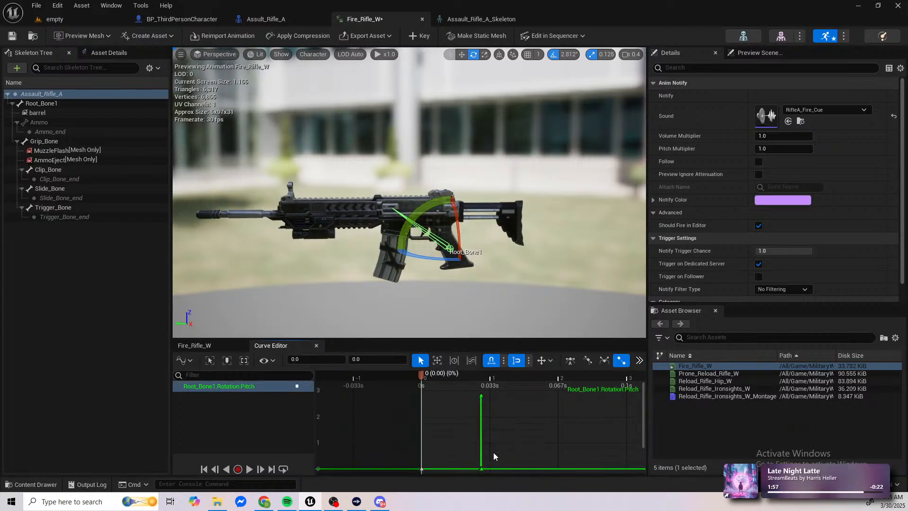
pyautogui.moveTo(422, 376); pyautogui.dragTo(470, 387)
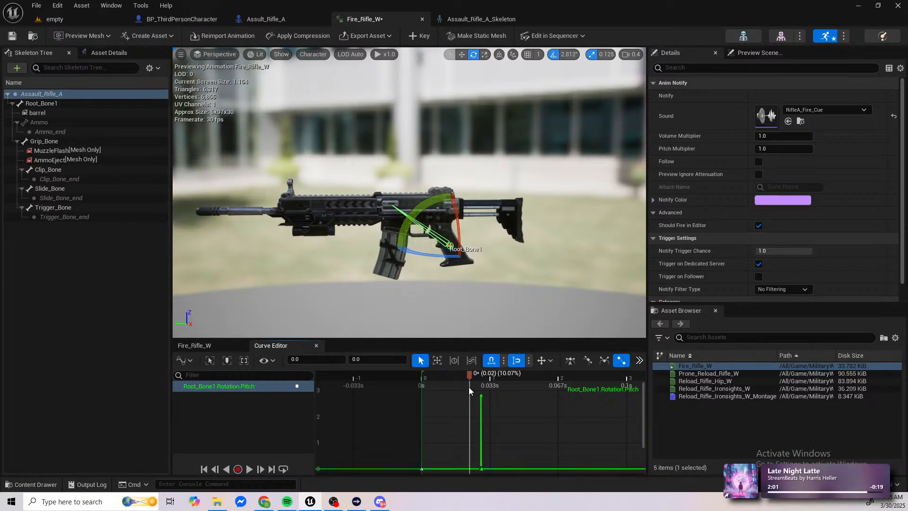
pyautogui.moveTo(490, 468); pyautogui.dragTo(490, 442)
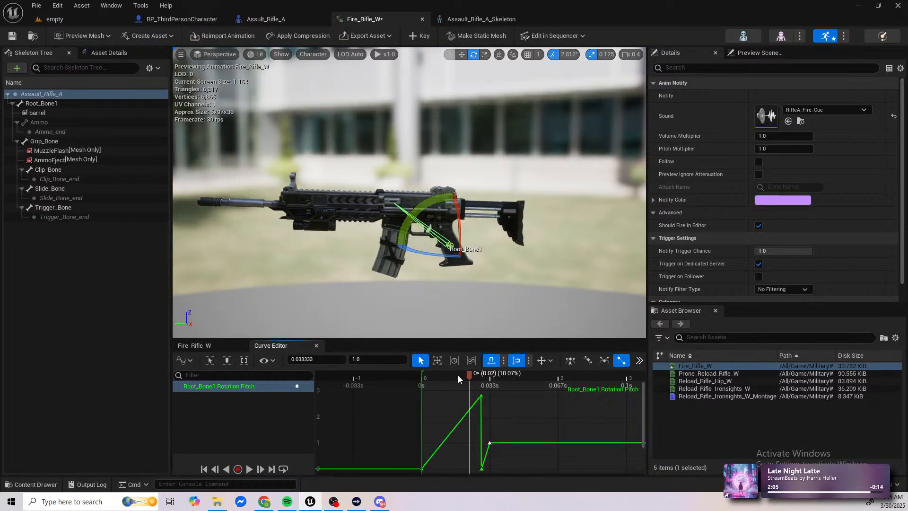
# Step: Remove the stray Rotation Pitch keys, set the start key to 0.25 and raise the 0.033333 s key to about 2.25
pyautogui.moveTo(469, 376); pyautogui.dragTo(472, 408)
pyautogui.moveTo(482, 470); pyautogui.dragTo(420, 461)
pyautogui.click(442, 381)
pyautogui.moveTo(430, 379); pyautogui.dragTo(568, 393)
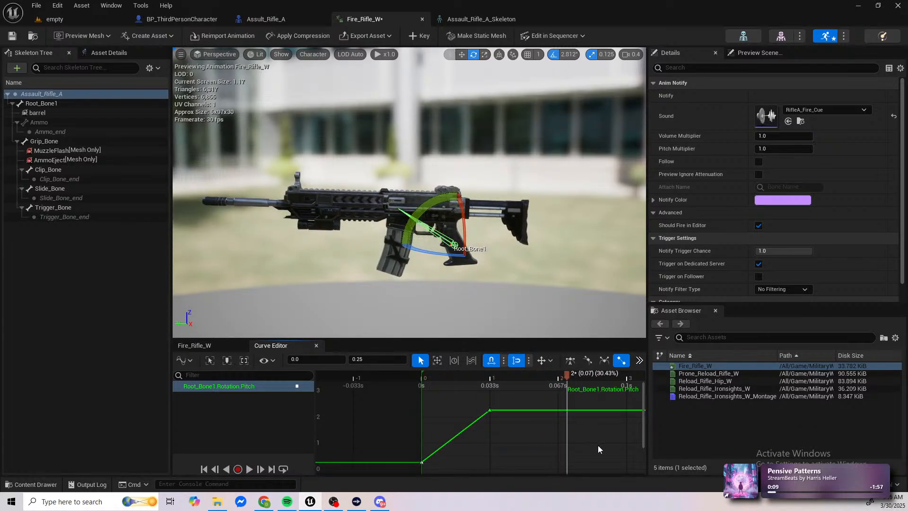
# Step: Paste the 0.25 start key at 0.087133 s on the Rotation Pitch curve, preview the recoil, and save and close the curve
pyautogui.click(601, 378)
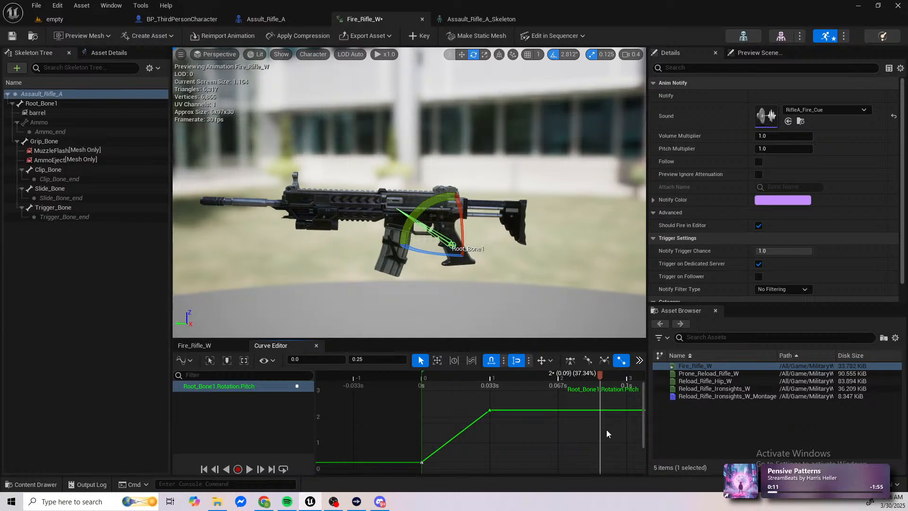
pyautogui.click(607, 436)
pyautogui.hotkey('ctrl', 'v')
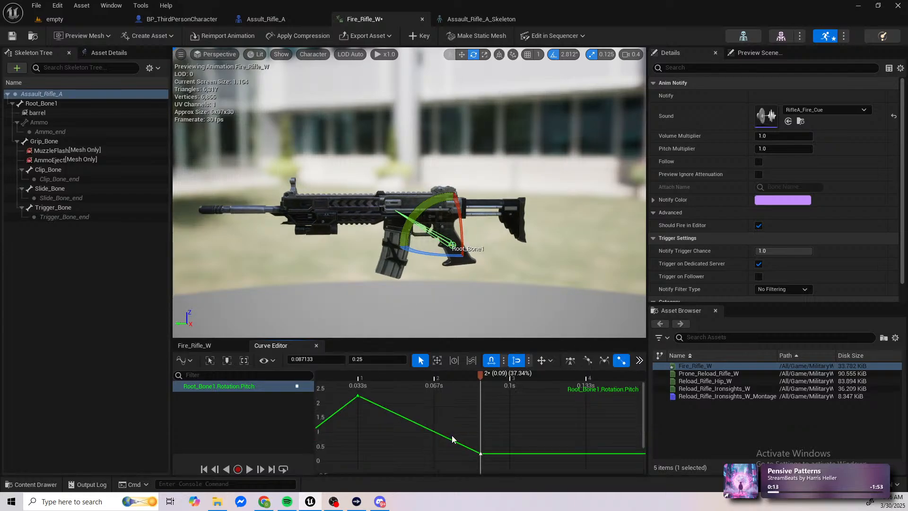
pyautogui.click(416, 444)
pyautogui.moveTo(416, 444); pyautogui.dragTo(501, 435, button='right')
pyautogui.moveTo(568, 382); pyautogui.dragTo(640, 410)
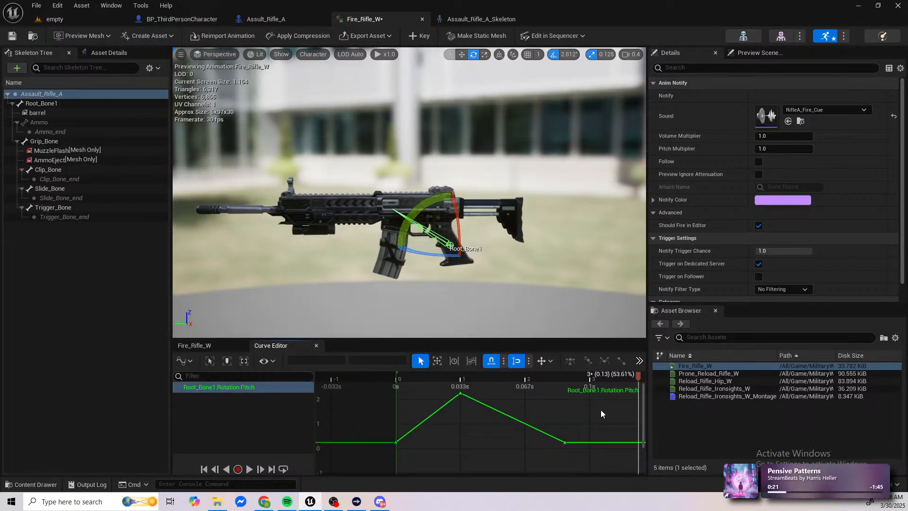
pyautogui.click(317, 345)
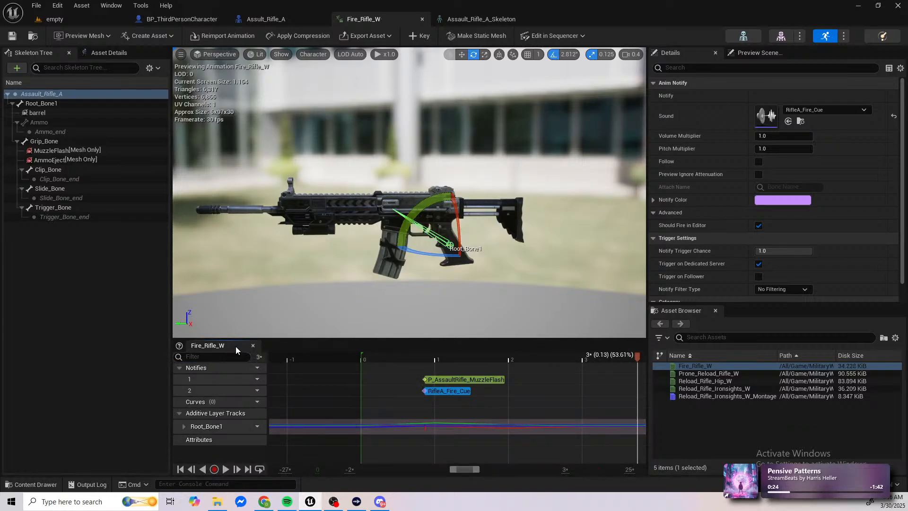
# Step: Play the empty level in a new window, walk to the weapons on the ground and pick up the assault rifle
pyautogui.click(52, 18)
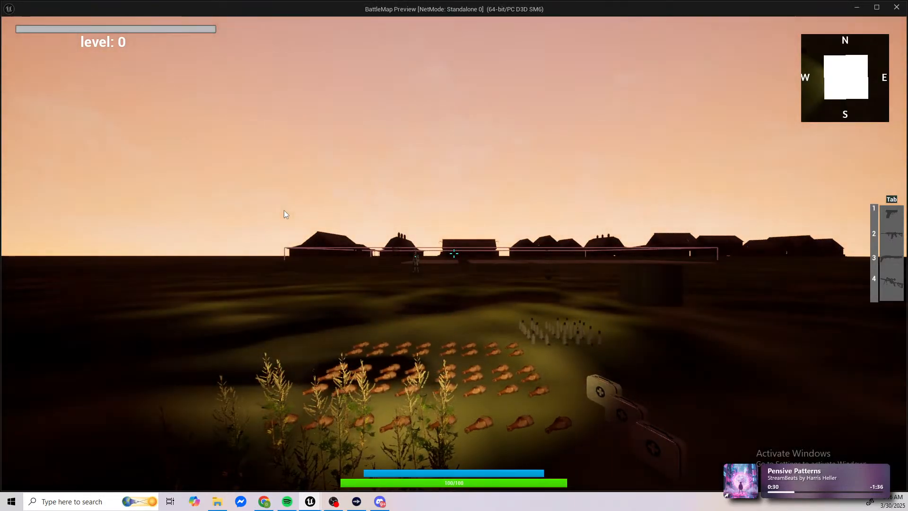
pyautogui.click(284, 210)
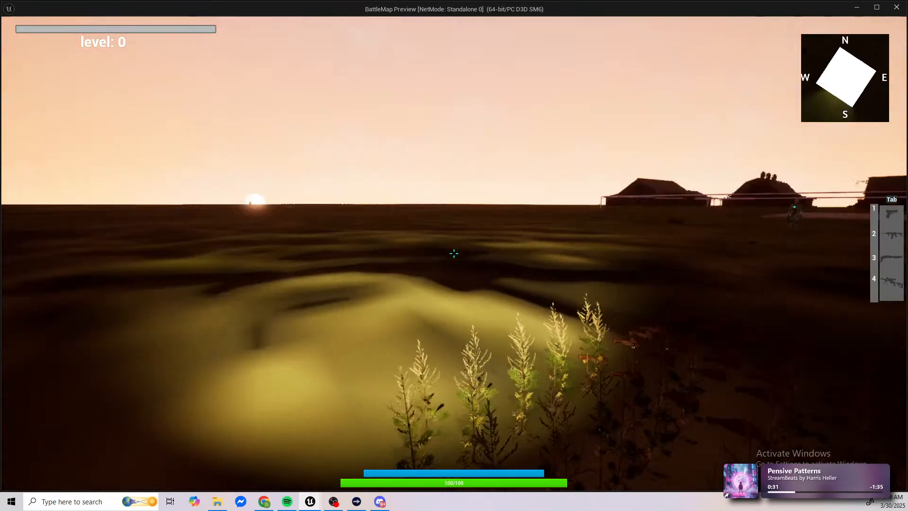
pyautogui.press('f')
pyautogui.press('w')
pyautogui.press('w')
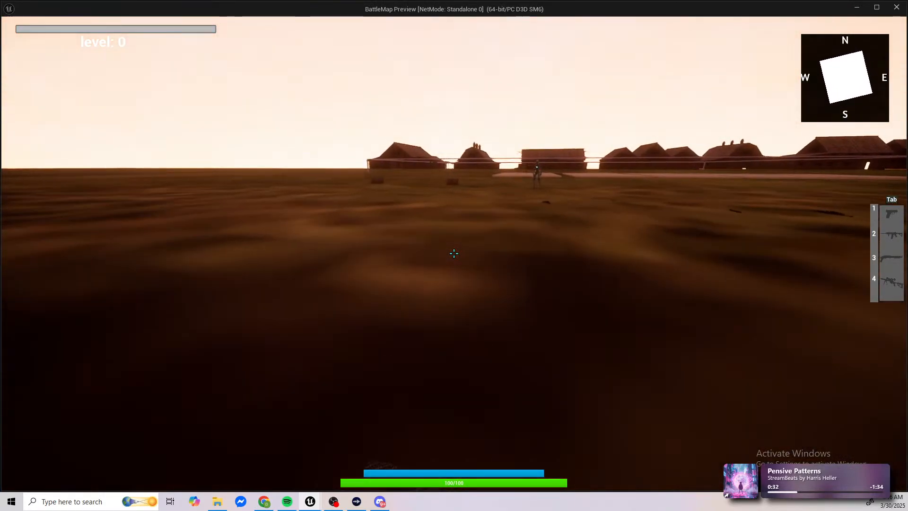
pyautogui.press('w')
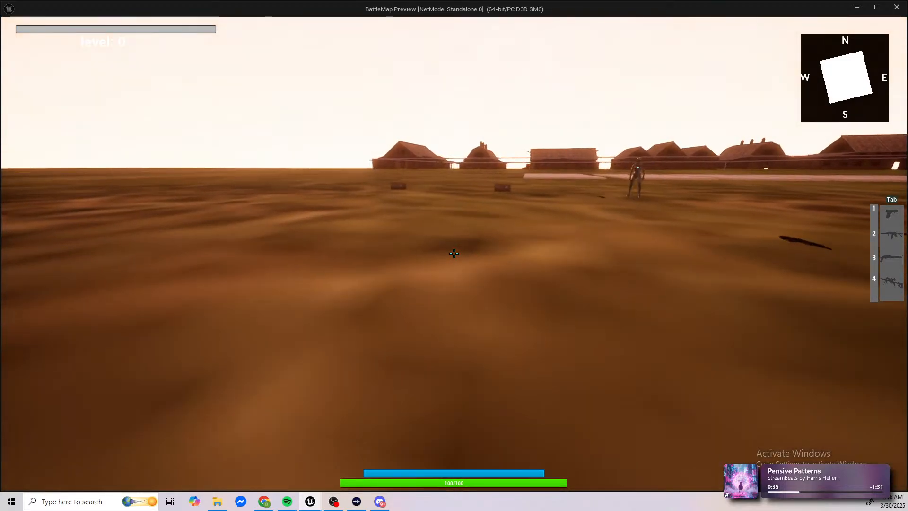
pyautogui.press('w')
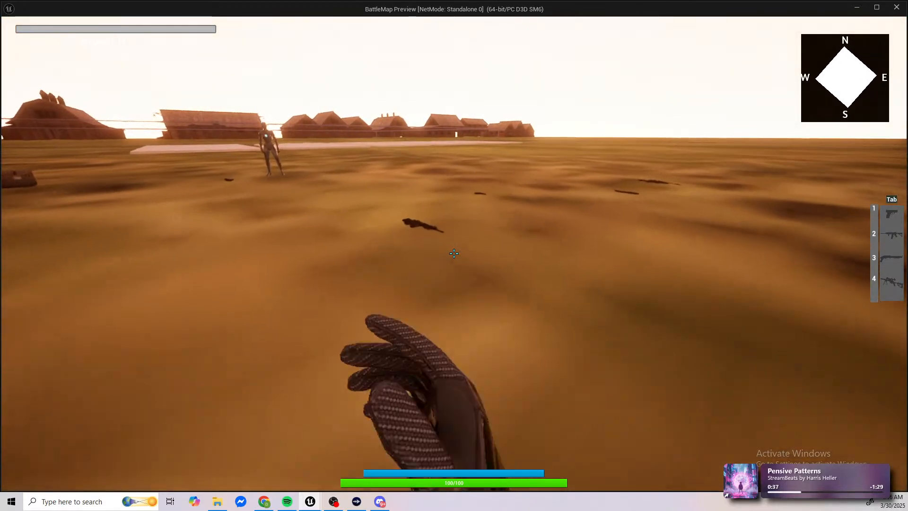
pyautogui.press('e')
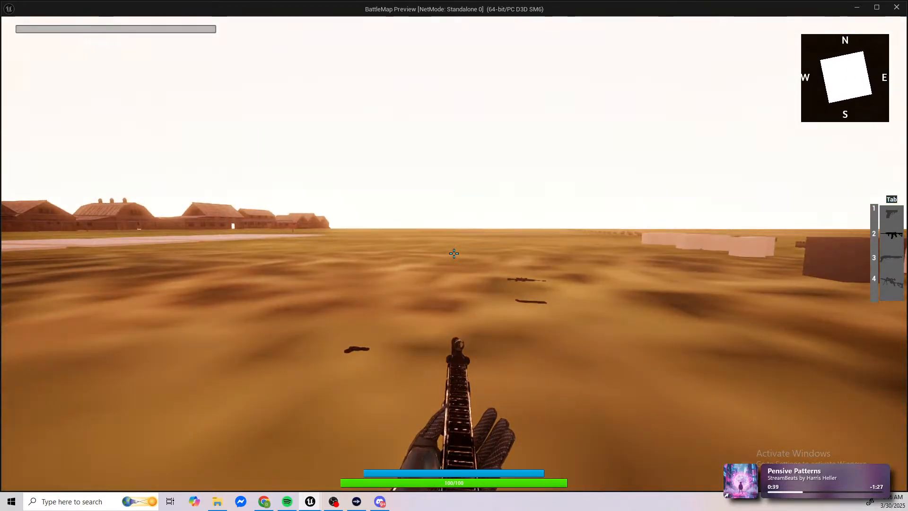
# Step: Fire the assault rifle from the hip and while aiming down the sights to check the recoil
pyautogui.rightClick(454, 254)
pyautogui.click(454, 254)
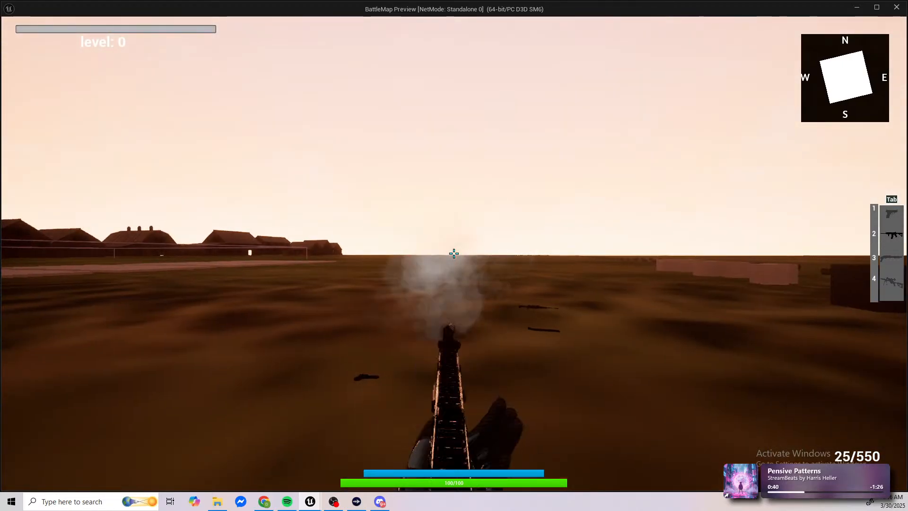
pyautogui.rightClick(454, 253)
pyautogui.click(455, 254)
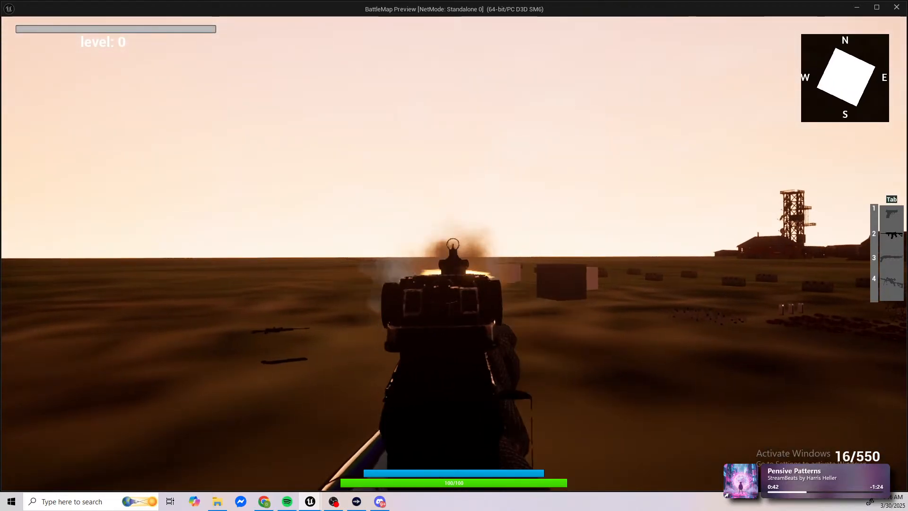
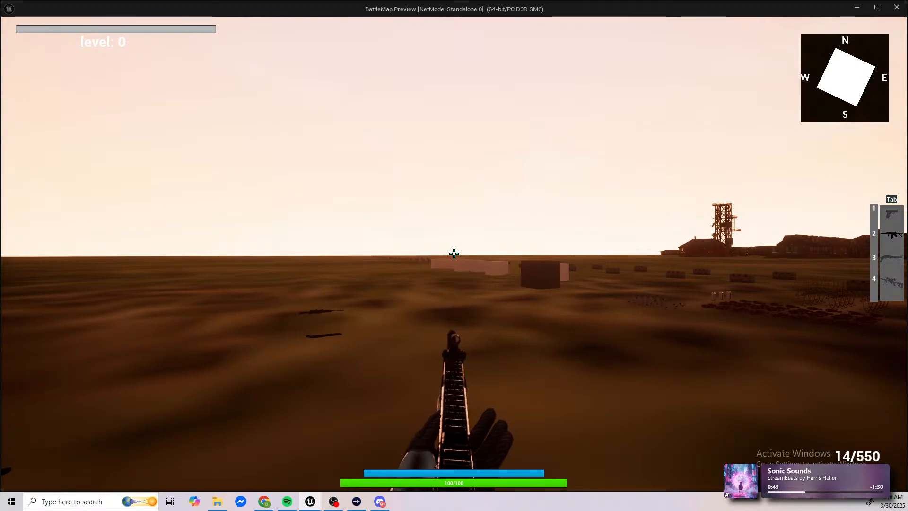
# Step: Test-fire the assault rifle down its sights in the play preview and reload it
pyautogui.rightClick(455, 253)
pyautogui.click(455, 254)
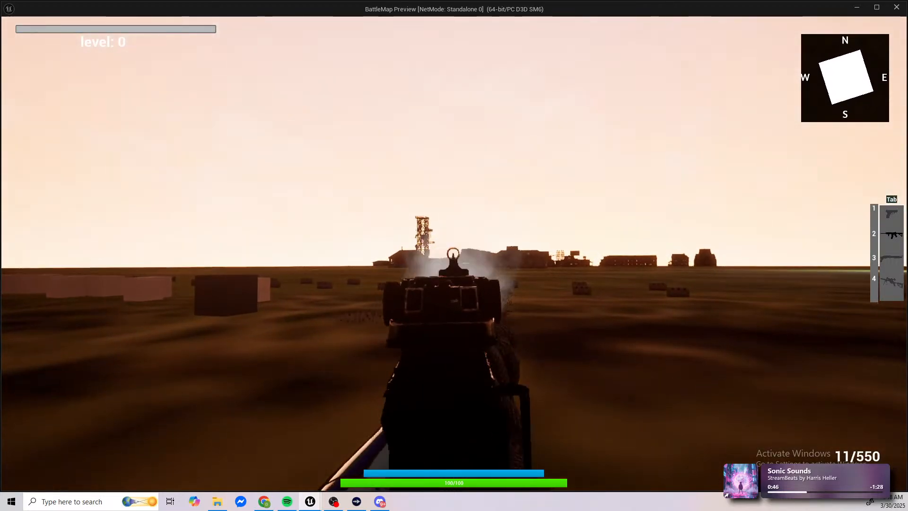
pyautogui.click(454, 254)
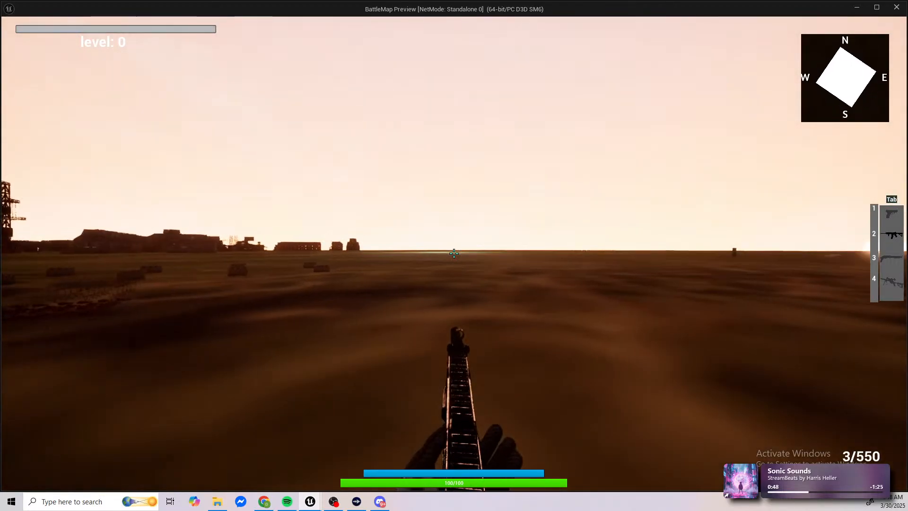
pyautogui.press('r')
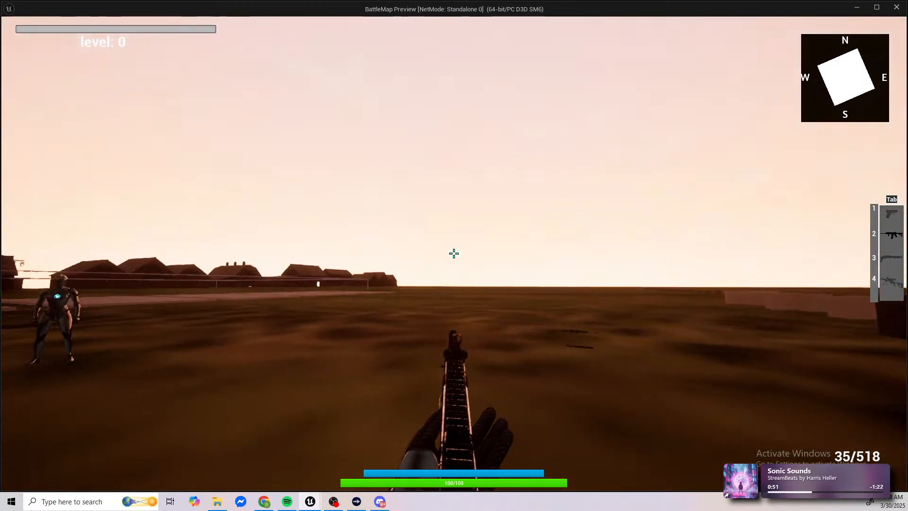
# Step: Check the rifle's recoil by firing it through the sights and from the hip, and end the play session
pyautogui.rightClick(455, 254)
pyautogui.rightClick(454, 254)
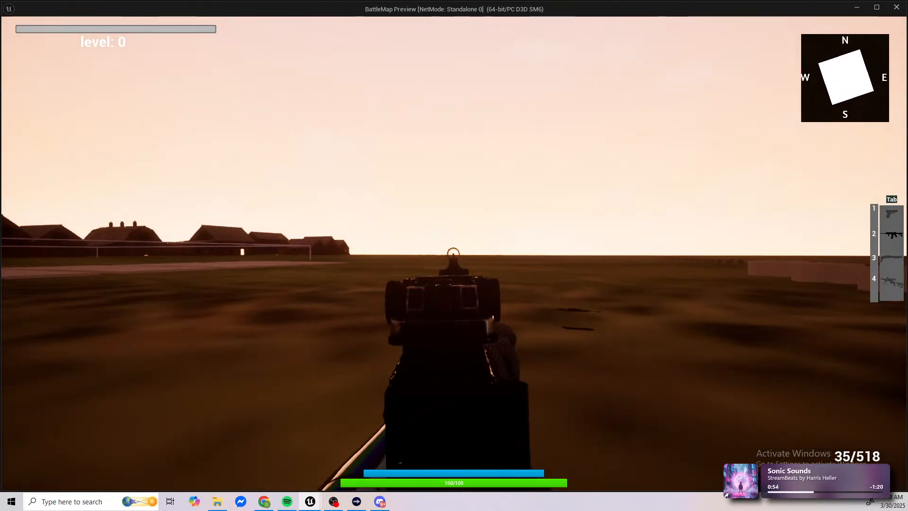
pyautogui.click(454, 254)
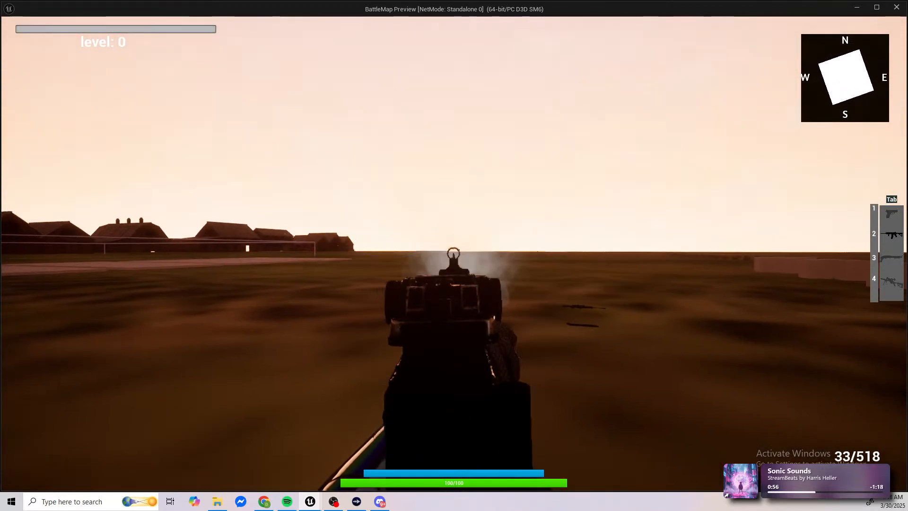
pyautogui.click(454, 254)
pyautogui.click(454, 254)
pyautogui.click(454, 253)
pyautogui.click(454, 254)
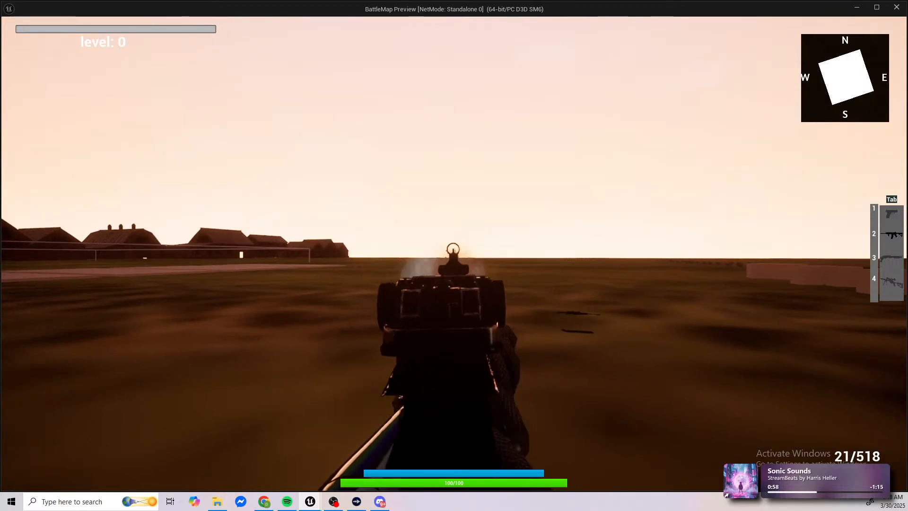
pyautogui.click(454, 254)
pyautogui.rightClick(454, 253)
pyautogui.click(454, 253)
pyautogui.click(454, 254)
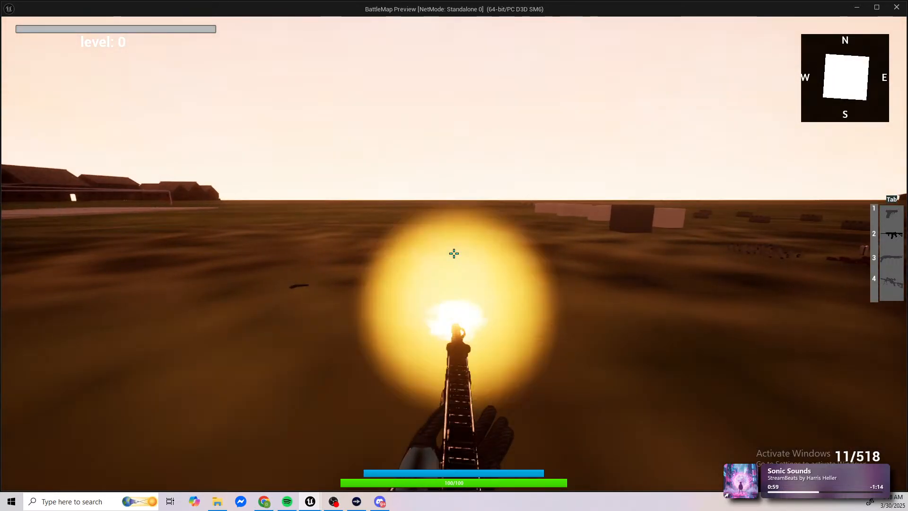
pyautogui.click(454, 254)
pyautogui.click(454, 253)
pyautogui.press('Escape')
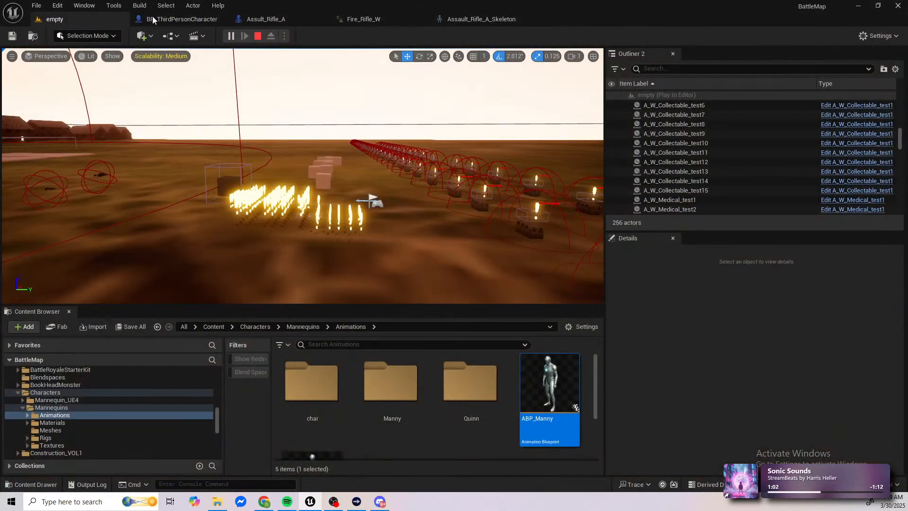
# Step: Open the Root_Bone1 rotation pitch curve of the Fire_Rifle_W animation in the Curve Editor
pyautogui.click(364, 19)
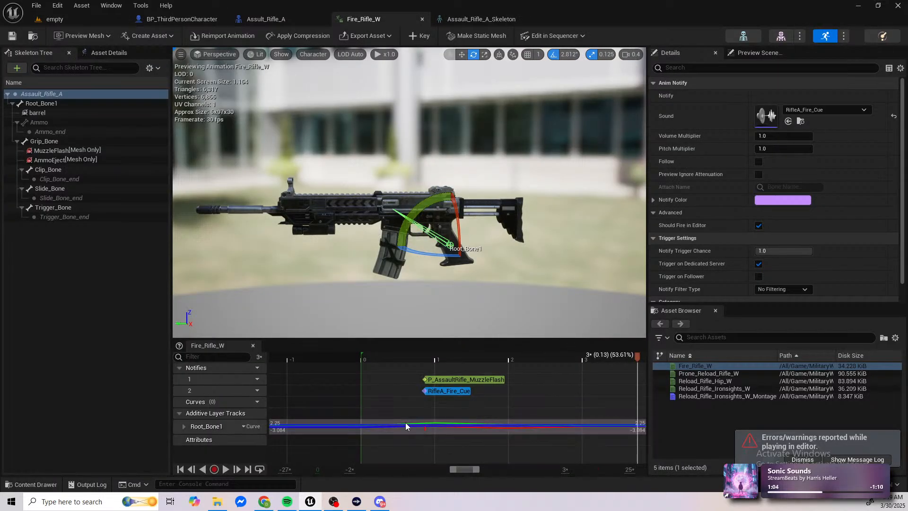
pyautogui.click(184, 426)
pyautogui.scroll(-2, 190, 421)
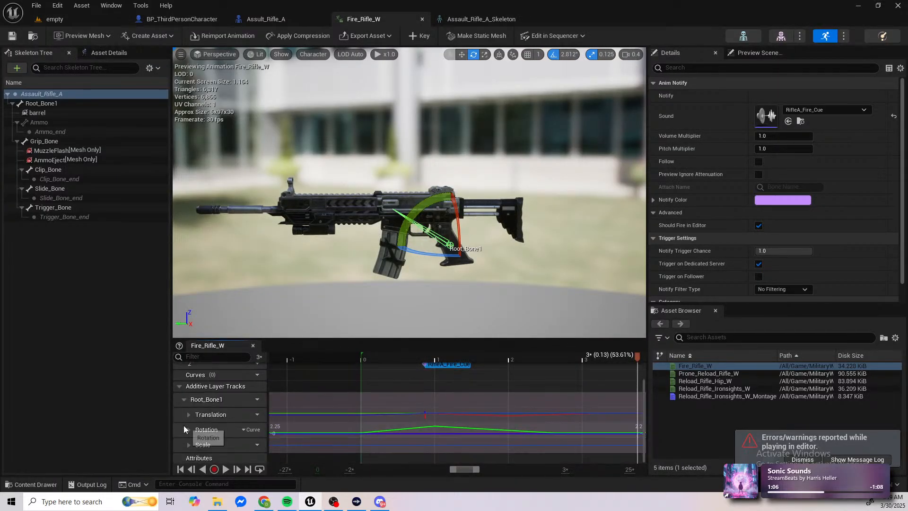
pyautogui.click(188, 429)
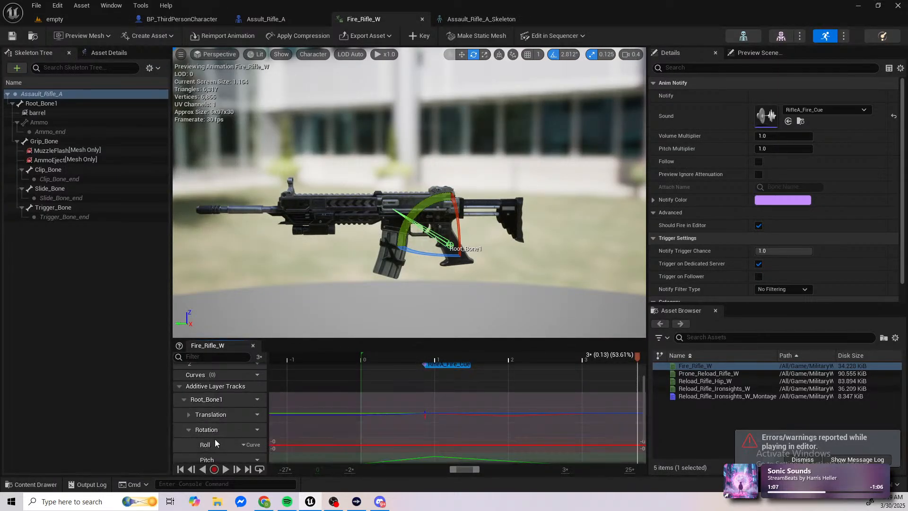
pyautogui.scroll(-1, 217, 454)
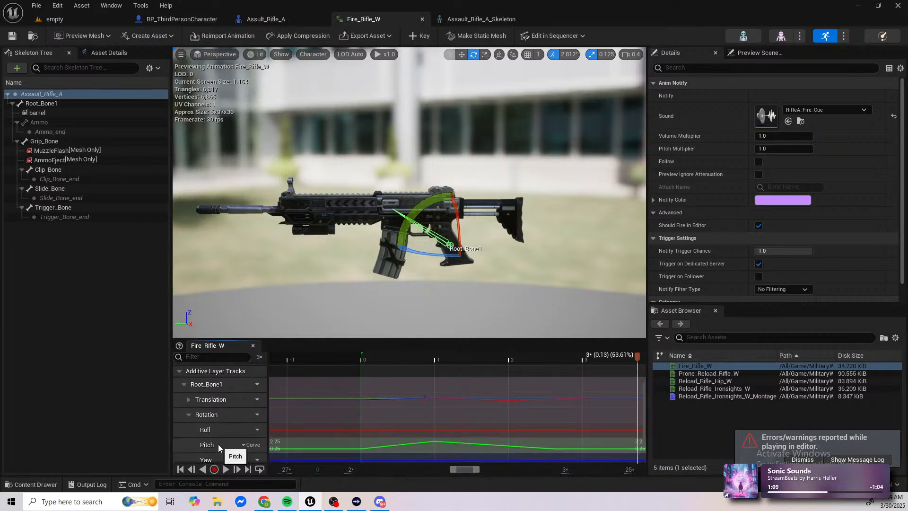
pyautogui.doubleClick(323, 446)
pyautogui.scroll(-1, 492, 431)
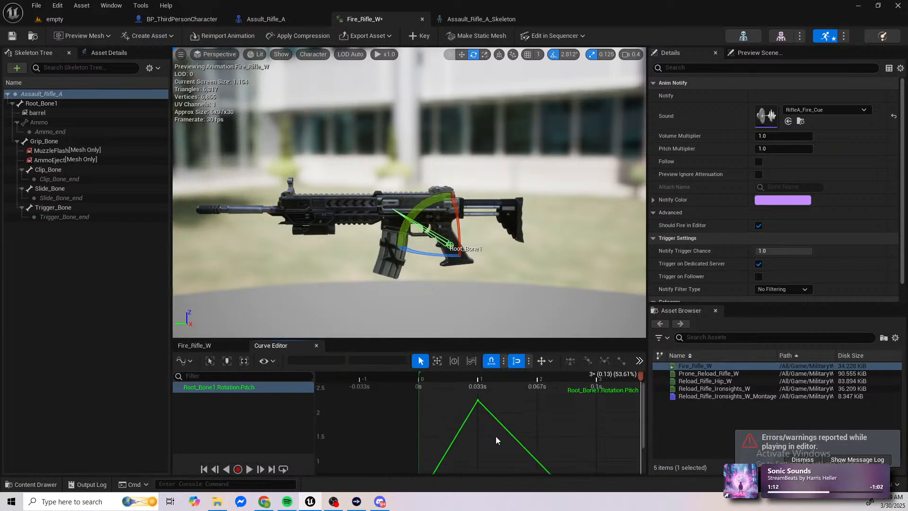
# Step: Set the pitch curve's peak key at 0.033333 s to cubic interpolation with automatic tangents
pyautogui.moveTo(496, 436); pyautogui.dragTo(449, 392)
pyautogui.moveTo(509, 435); pyautogui.dragTo(542, 388, button='right')
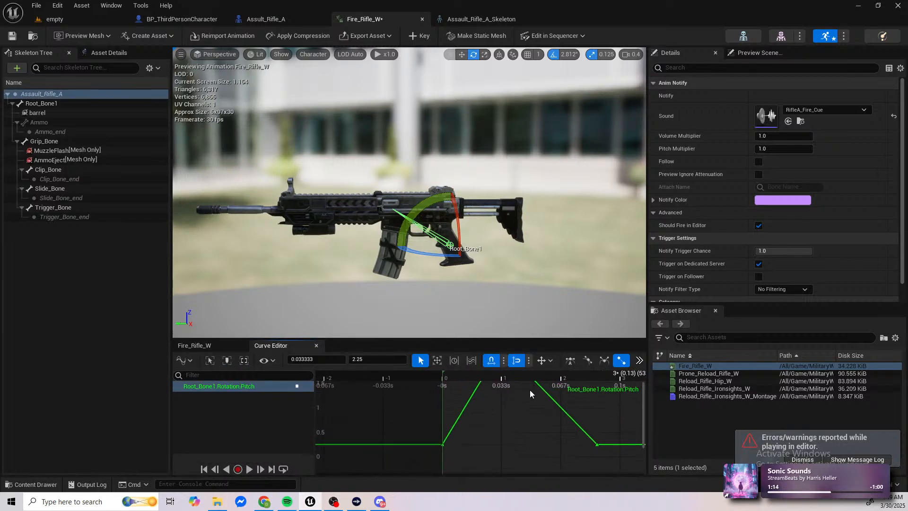
pyautogui.moveTo(492, 424); pyautogui.dragTo(461, 441, button='right')
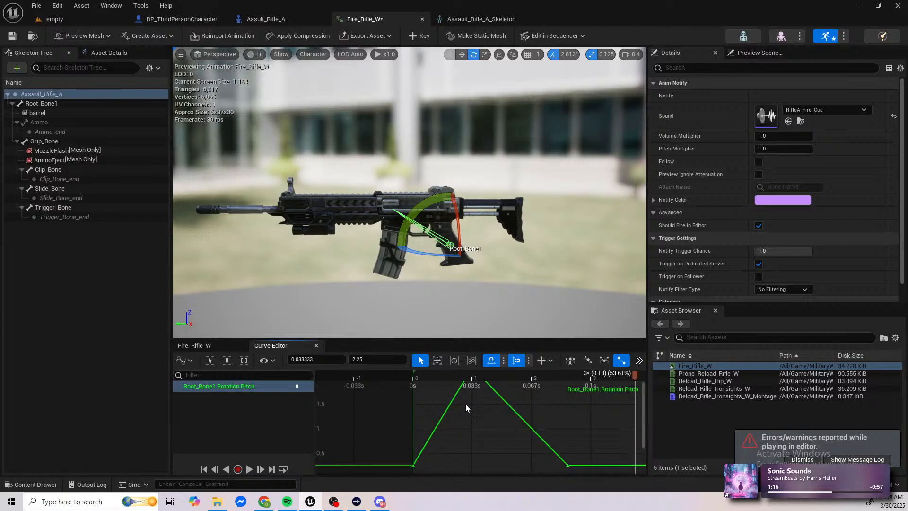
pyautogui.moveTo(438, 376); pyautogui.dragTo(406, 395)
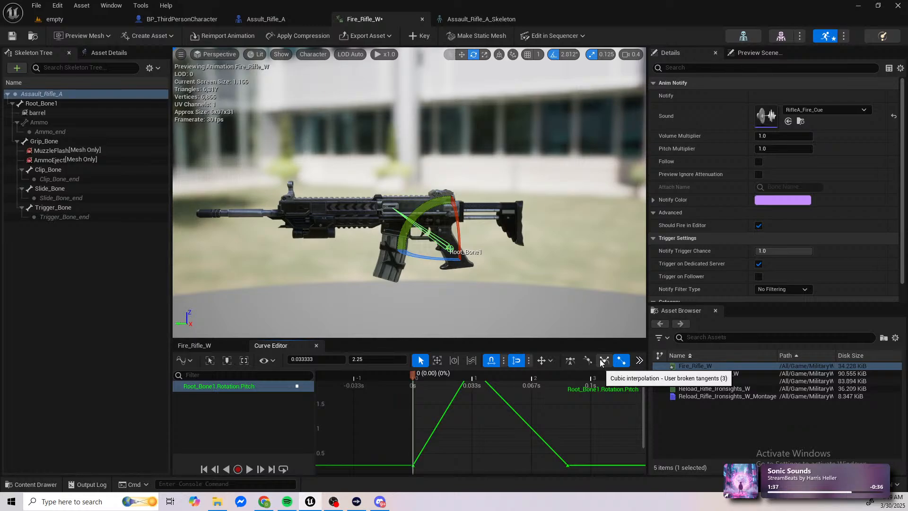
pyautogui.click(571, 361)
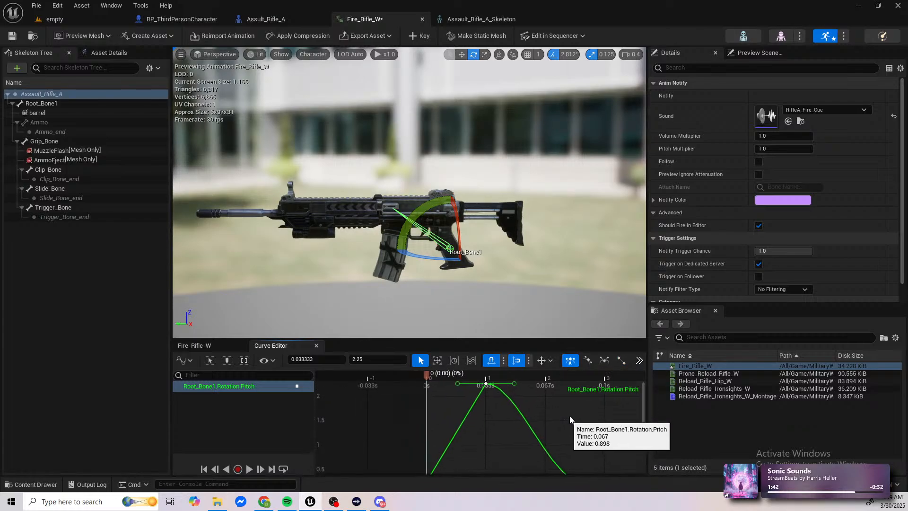
pyautogui.moveTo(569, 419); pyautogui.dragTo(568, 394, button='right')
# Step: Give the pitch curve's first key at 0 s cubic interpolation and tilt its outgoing tangent slightly upward
pyautogui.click(446, 453)
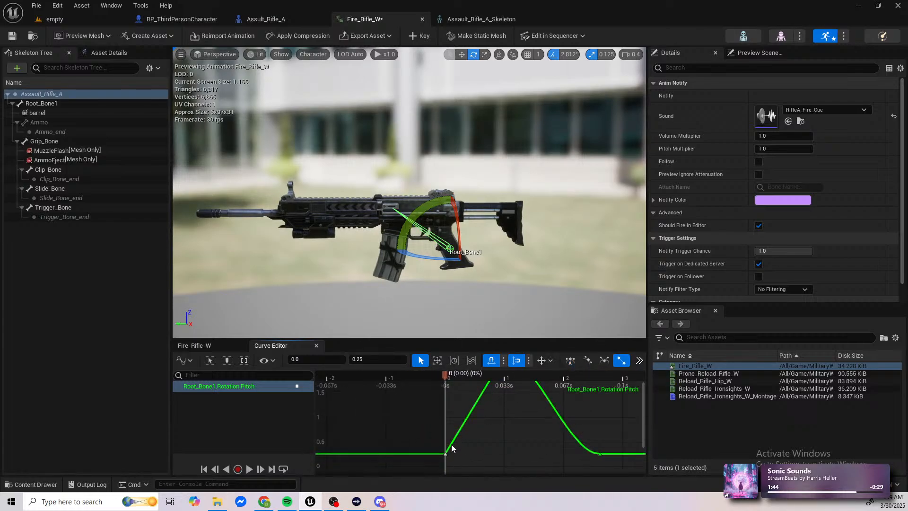
pyautogui.click(570, 361)
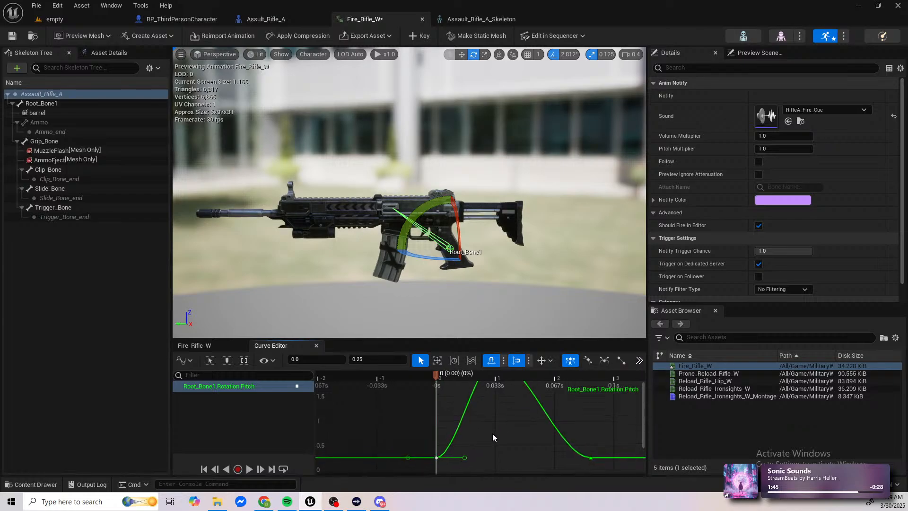
pyautogui.moveTo(500, 426); pyautogui.dragTo(484, 404, button='right')
pyautogui.moveTo(449, 436); pyautogui.dragTo(456, 427)
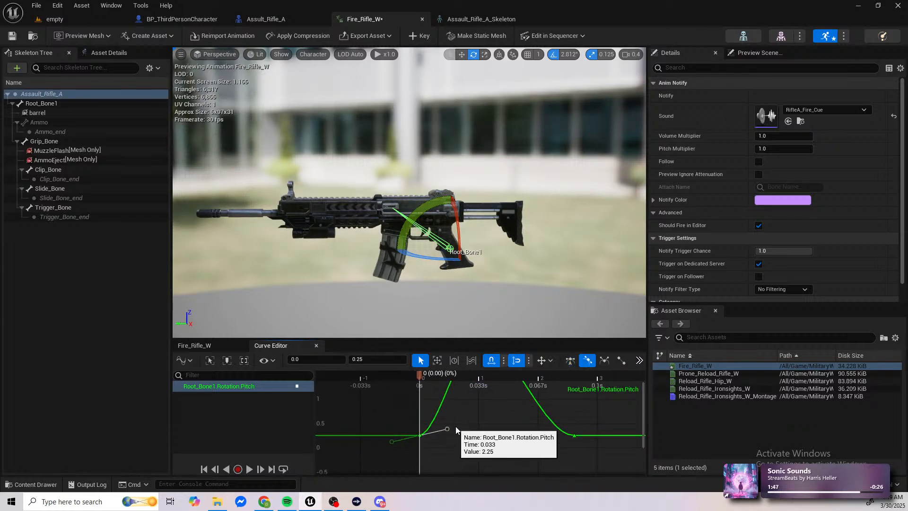
# Step: Raise the incoming tangent of the pitch curve's end key at 0.087133 s and scrub through the animation to about 0.13 s
pyautogui.moveTo(487, 399); pyautogui.dragTo(467, 468, button='right')
pyautogui.moveTo(460, 410); pyautogui.dragTo(493, 404)
pyautogui.moveTo(530, 414); pyautogui.dragTo(446, 355, button='right')
pyautogui.moveTo(480, 456); pyautogui.dragTo(465, 414)
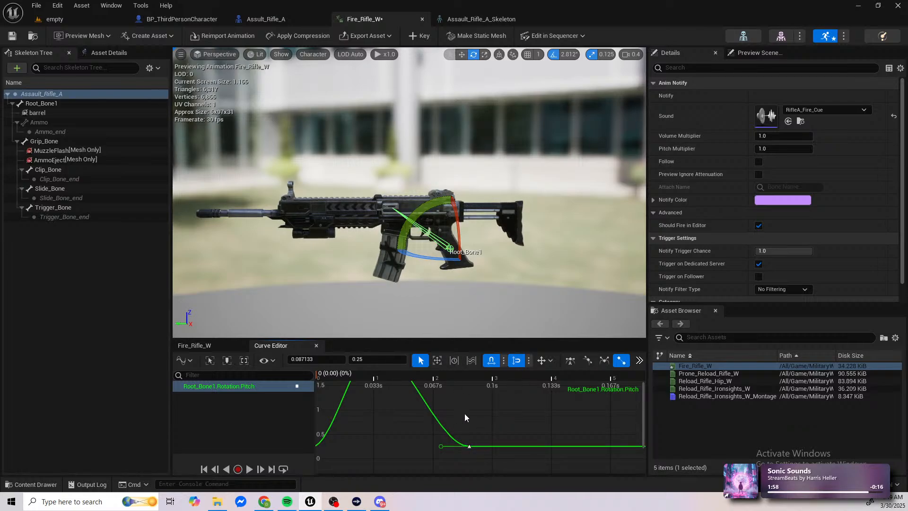
pyautogui.moveTo(442, 447); pyautogui.dragTo(436, 433)
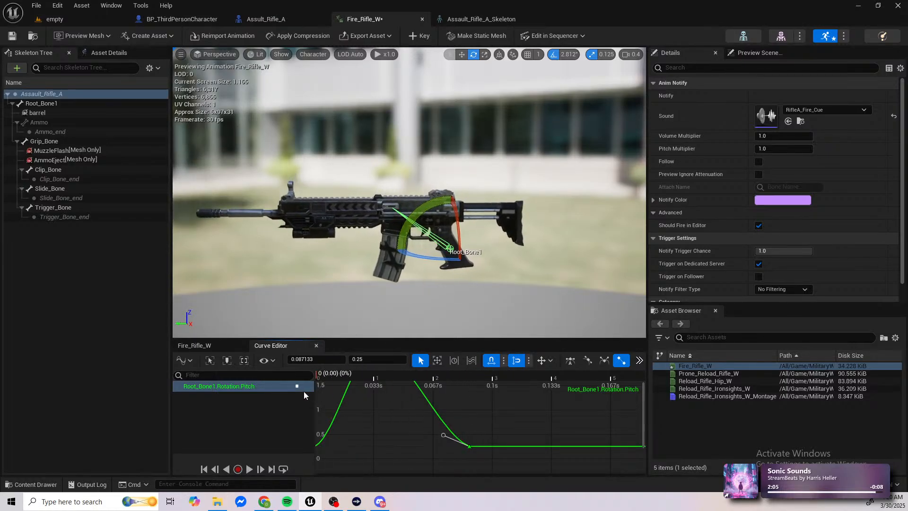
pyautogui.moveTo(311, 391); pyautogui.dragTo(553, 407)
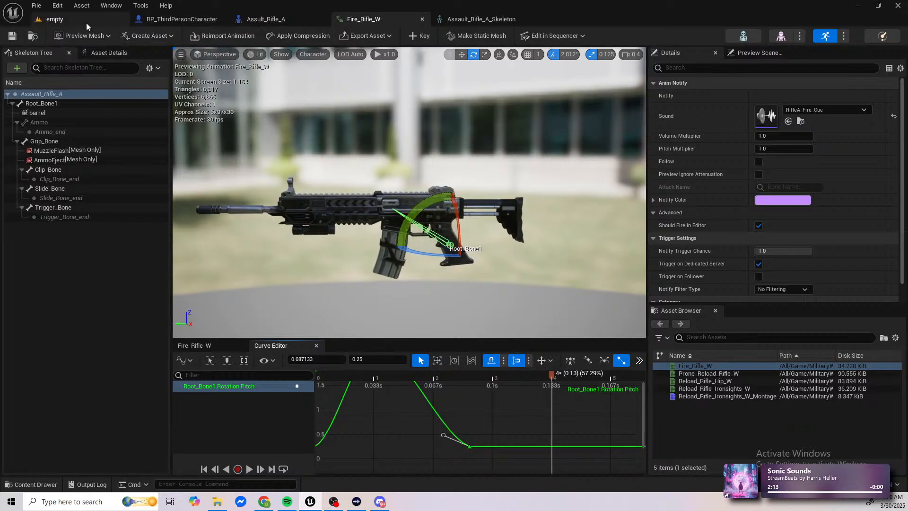
# Step: Play the empty level in a new window and pick up the assault rifle lying on the ground
pyautogui.click(54, 19)
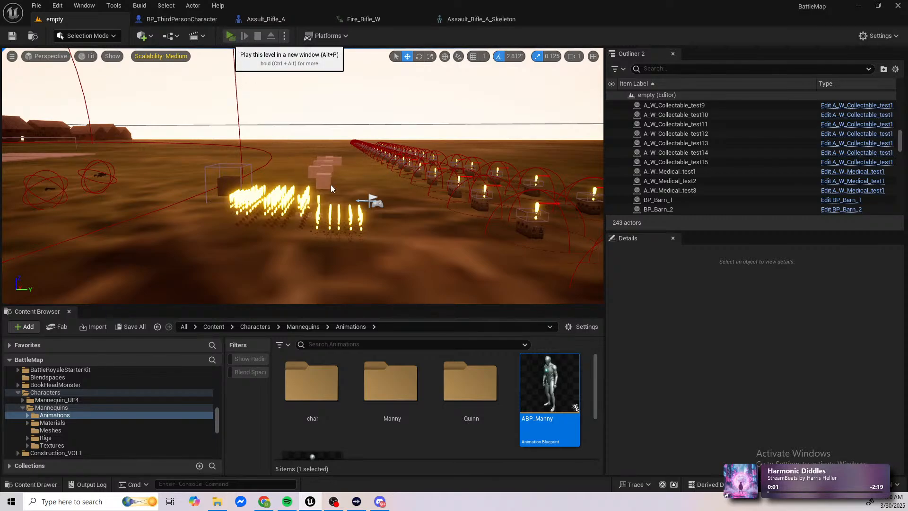
pyautogui.hotkey('alt', 'p')
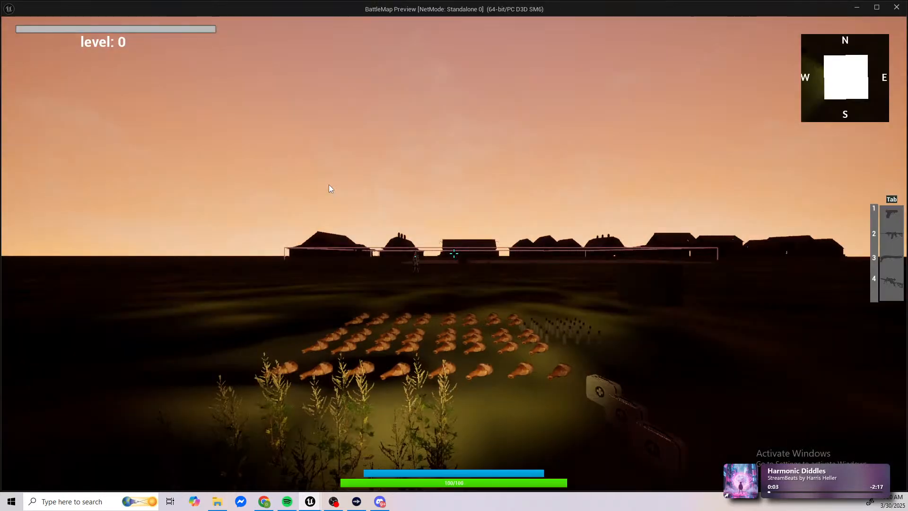
pyautogui.hotkey('shift', 'w')
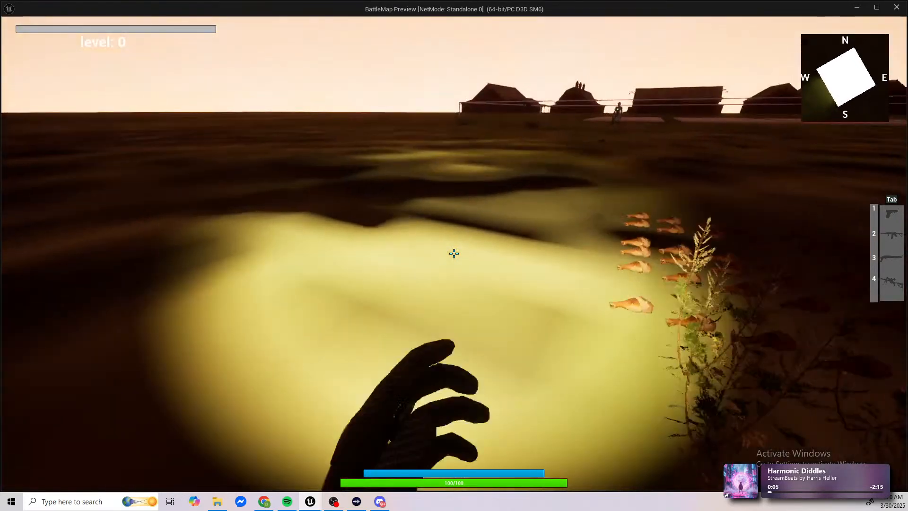
pyautogui.hotkey('shift', 'w')
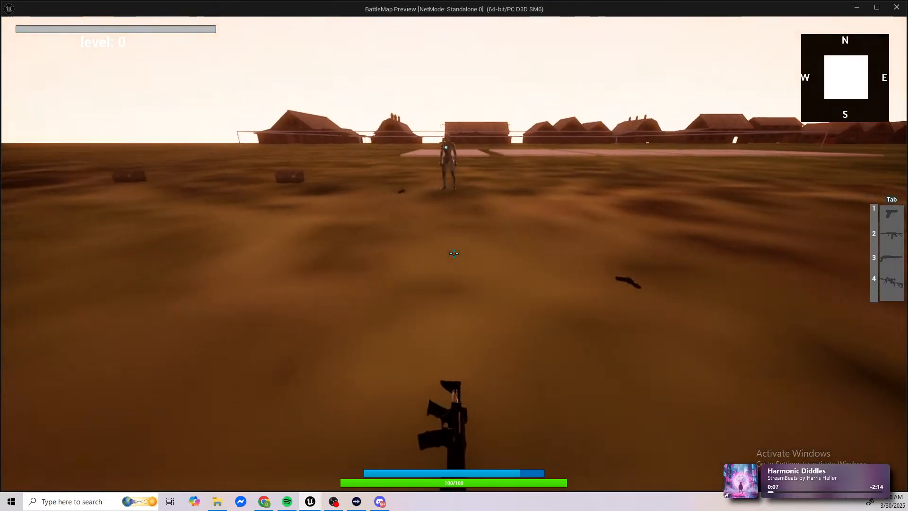
pyautogui.press('f')
pyautogui.press('f')
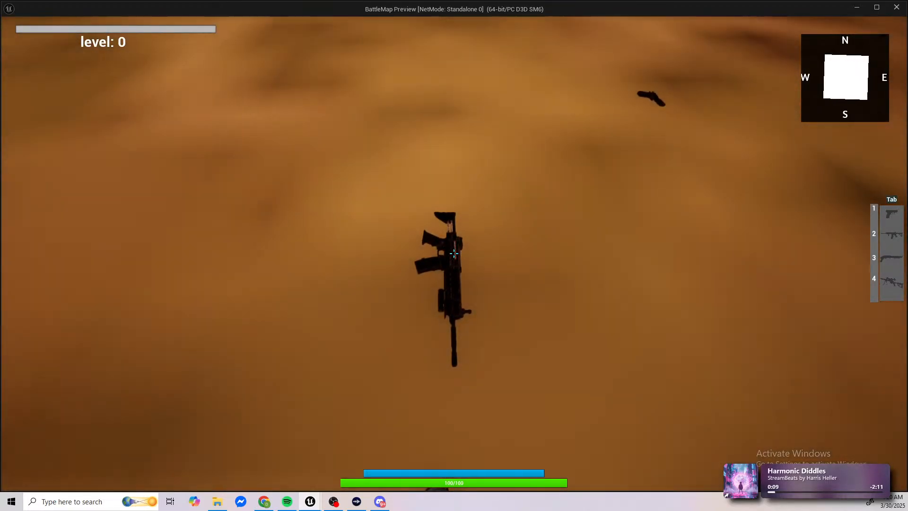
pyautogui.press('e')
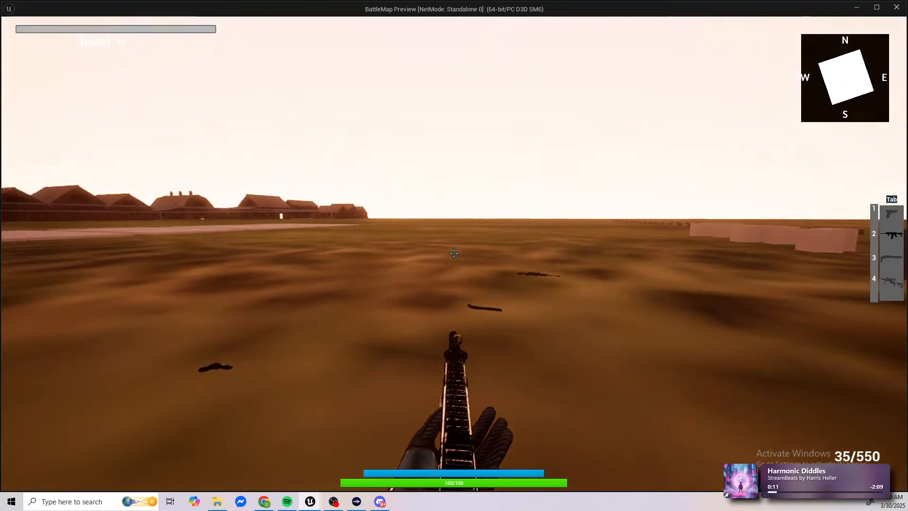
# Step: Test the smoothed recoil by firing the rifle from the hip and through its sights
pyautogui.click(455, 253)
pyautogui.click(454, 254)
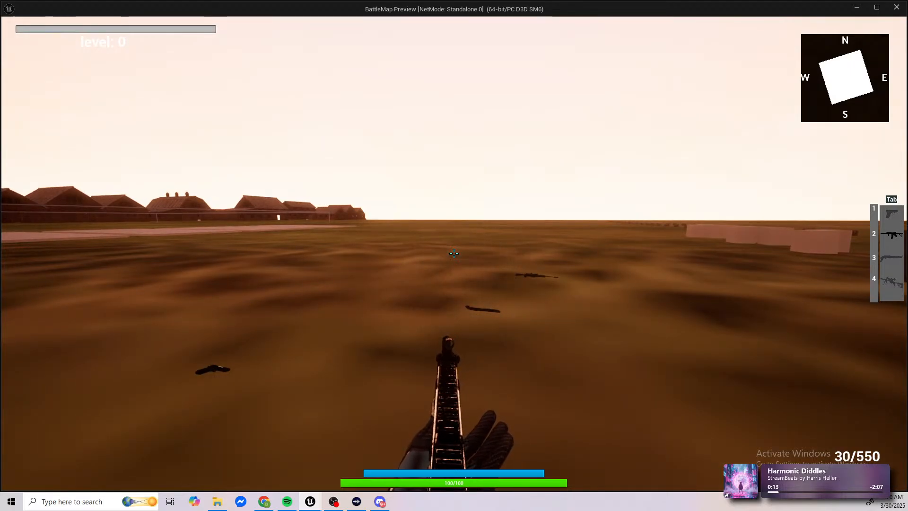
pyautogui.rightClick(454, 253)
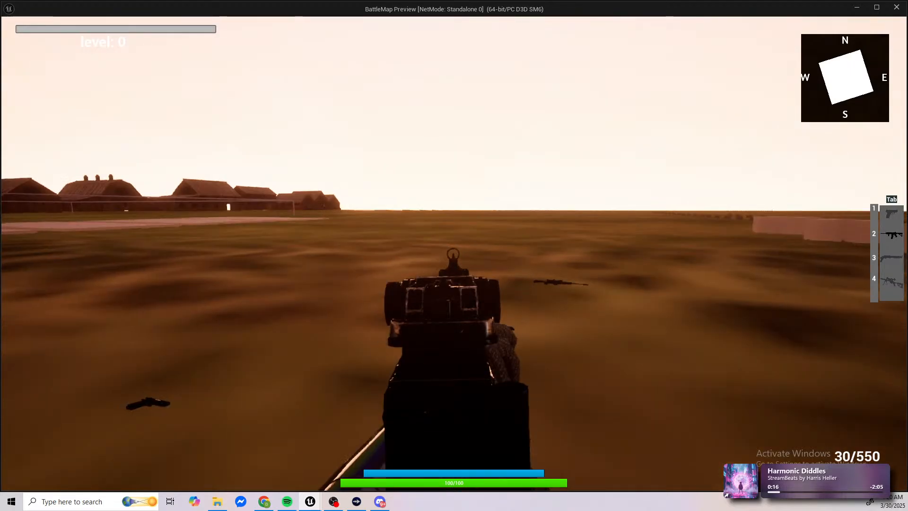
pyautogui.click(454, 254)
pyautogui.click(455, 254)
pyautogui.click(454, 253)
pyautogui.click(454, 254)
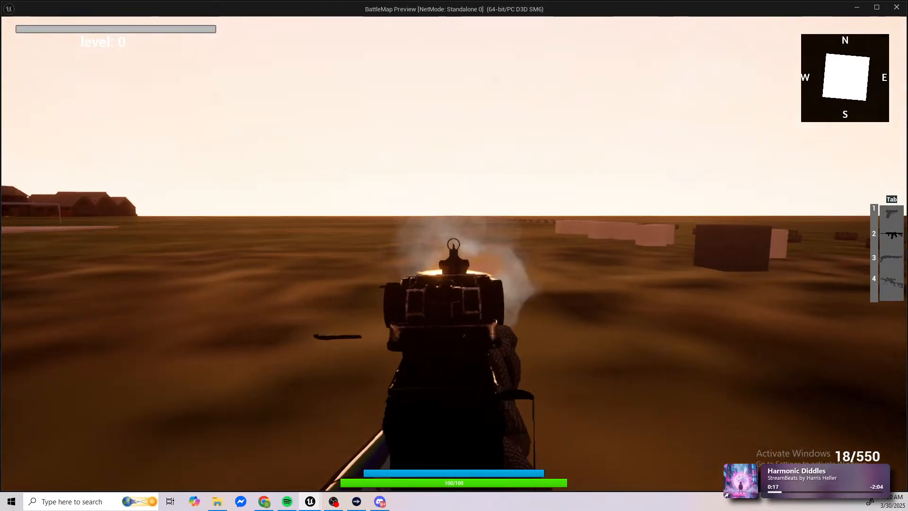
pyautogui.click(454, 253)
pyautogui.click(454, 253)
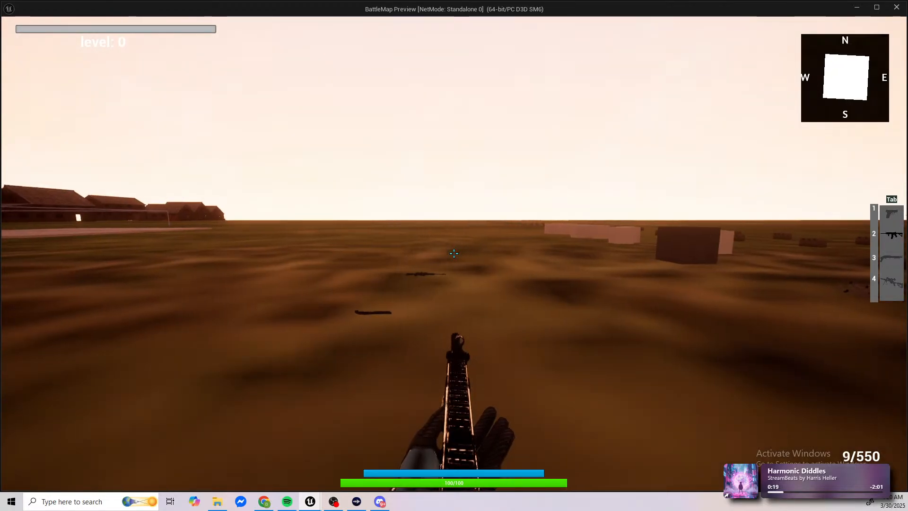
pyautogui.rightClick(454, 254)
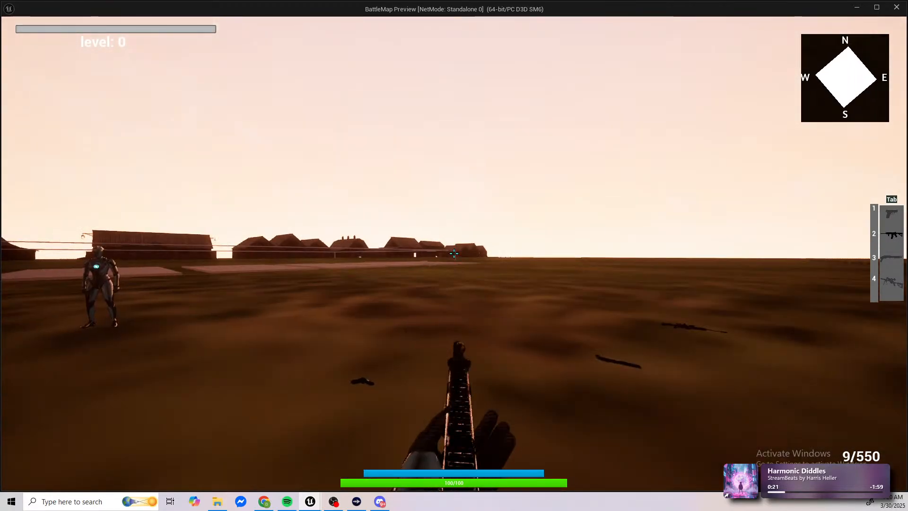
pyautogui.rightClick(454, 254)
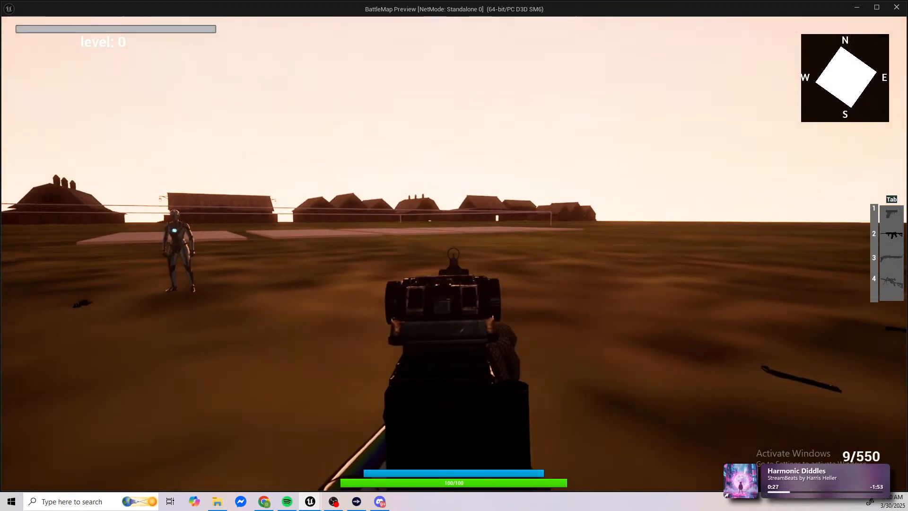
# Step: Empty the rifle's magazine through the sights, raise and lower the aim to compare views, and reload
pyautogui.moveTo(454, 254); pyautogui.dragTo(454, 254)
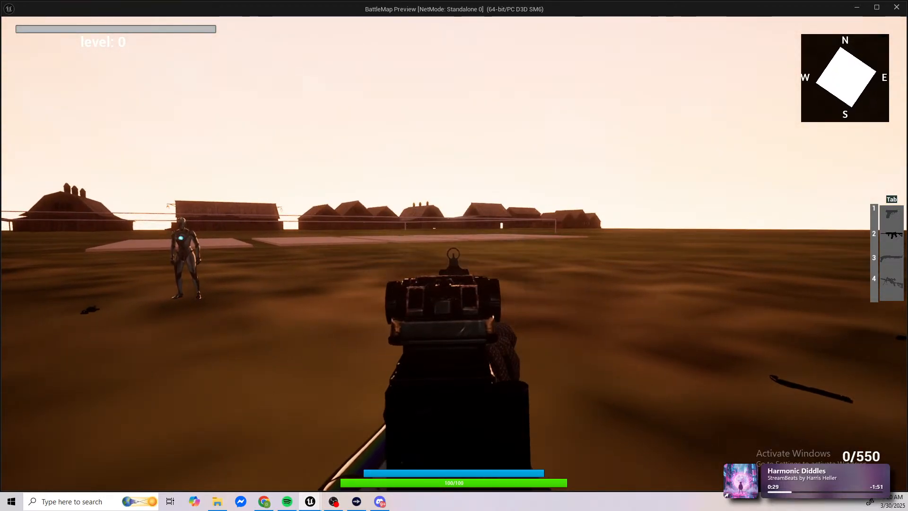
pyautogui.rightClick(454, 254)
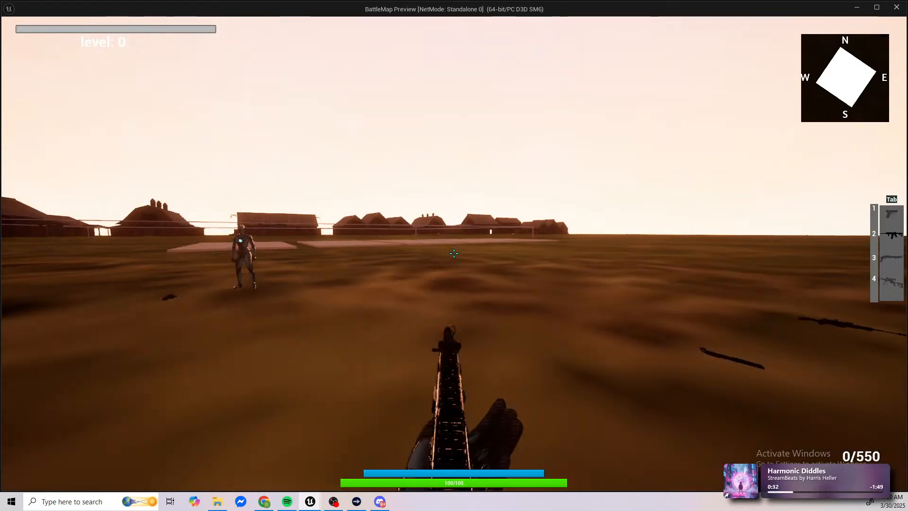
pyautogui.rightClick(454, 253)
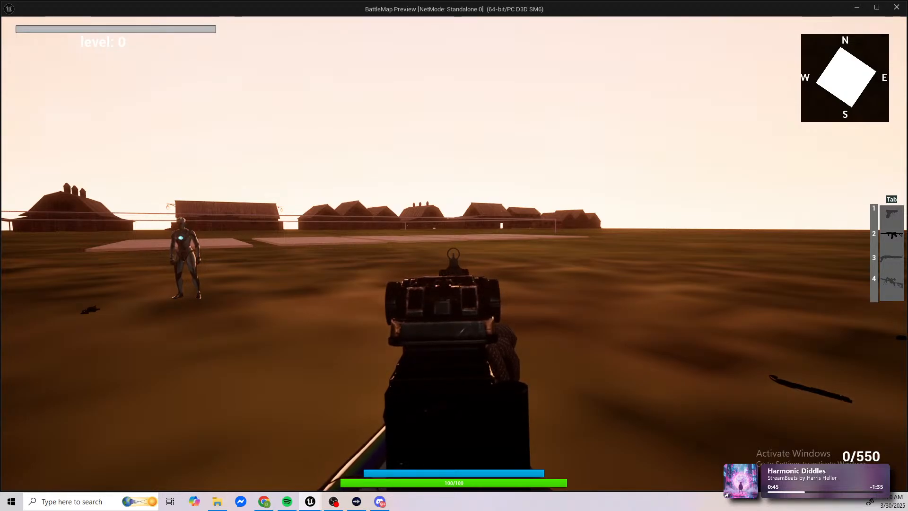
pyautogui.rightClick(454, 253)
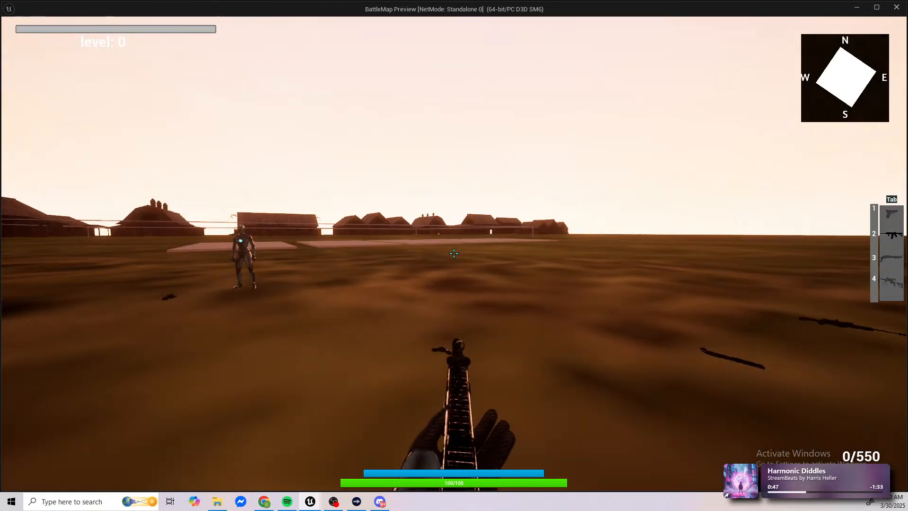
pyautogui.press('r')
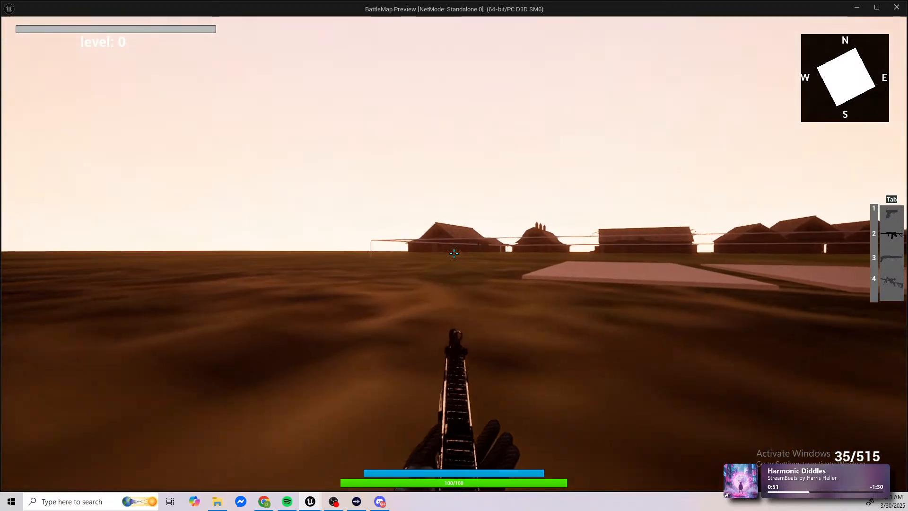
# Step: Run across the field toward the zombies and fire the rifle at them to check the recoil on moving targets
pyautogui.hotkey('shift', 'w')
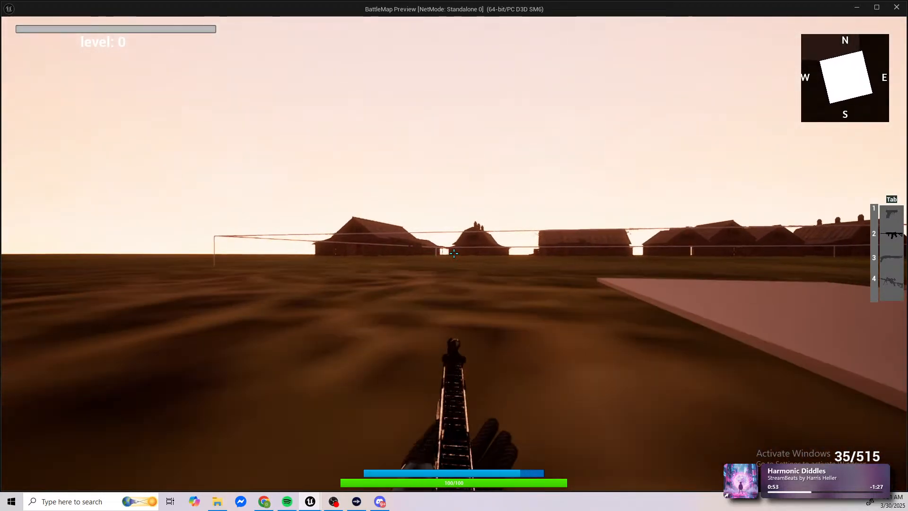
pyautogui.press('w')
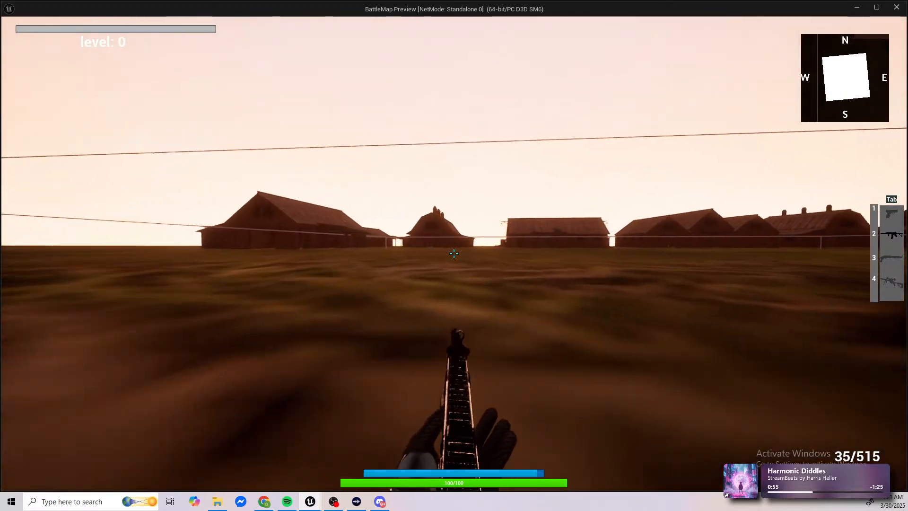
pyautogui.press('w')
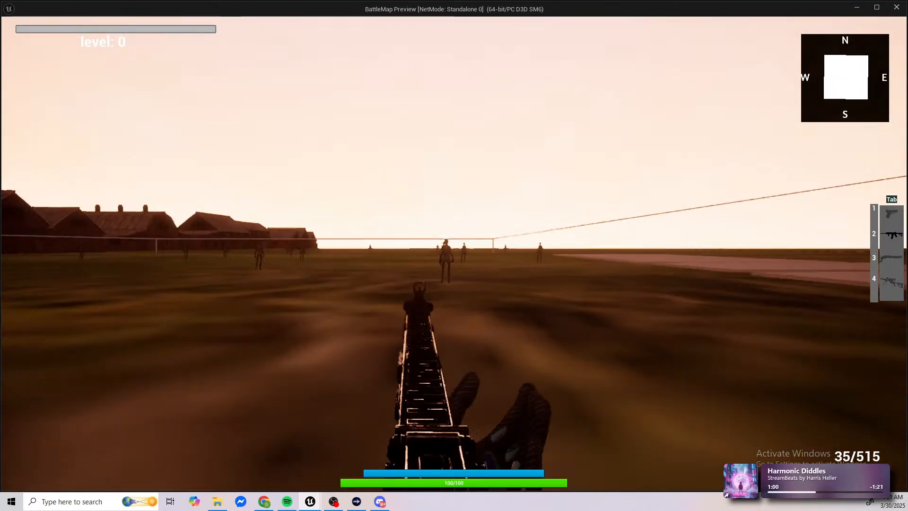
pyautogui.click(455, 253)
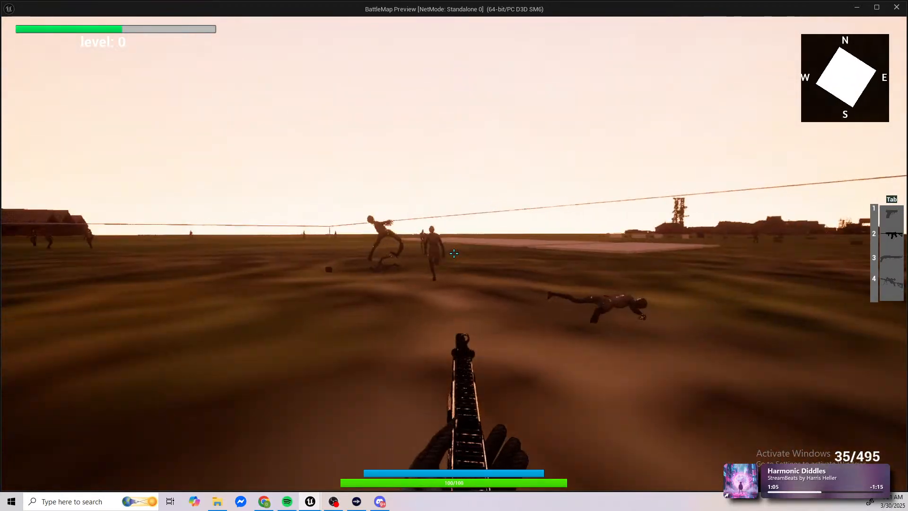
# Step: Shoot the charging zombies through the sights and from the hip to judge the recoil in combat
pyautogui.rightClick(454, 253)
pyautogui.click(454, 254)
pyautogui.rightClick(454, 254)
pyautogui.click(454, 253)
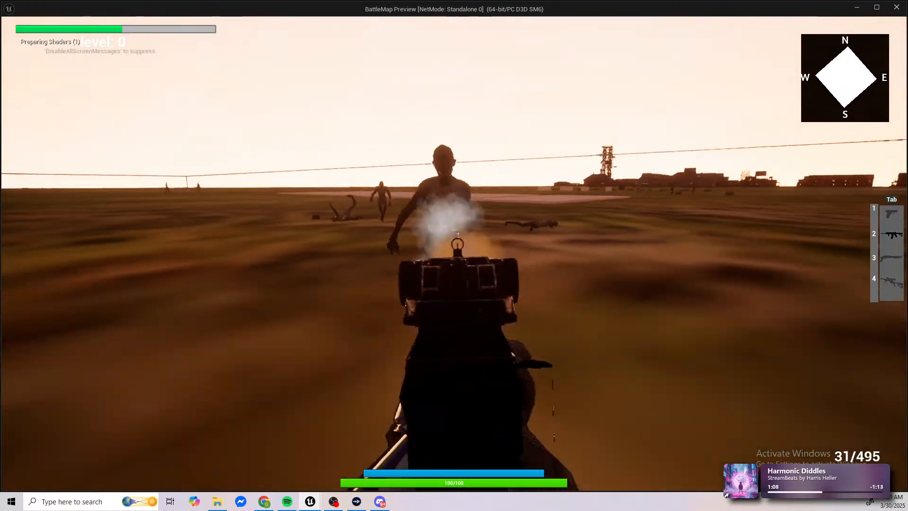
pyautogui.rightClick(454, 254)
pyautogui.click(454, 253)
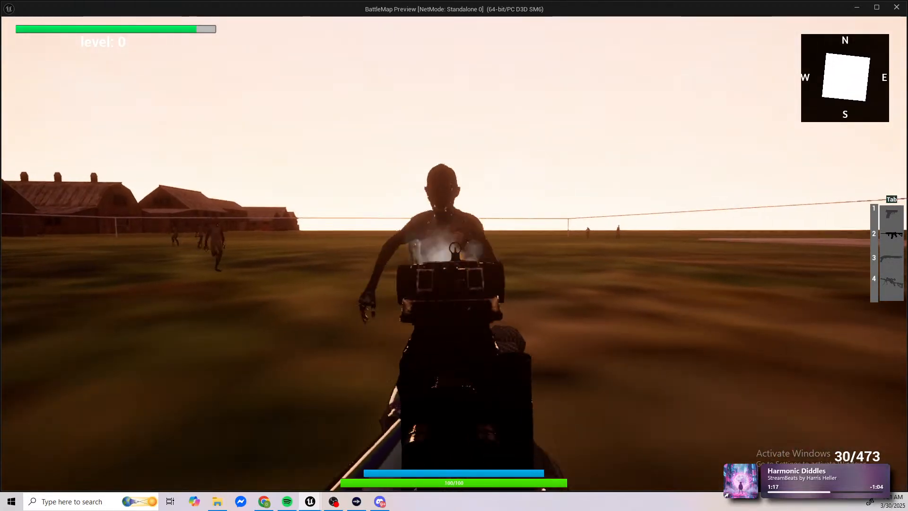
pyautogui.click(455, 255)
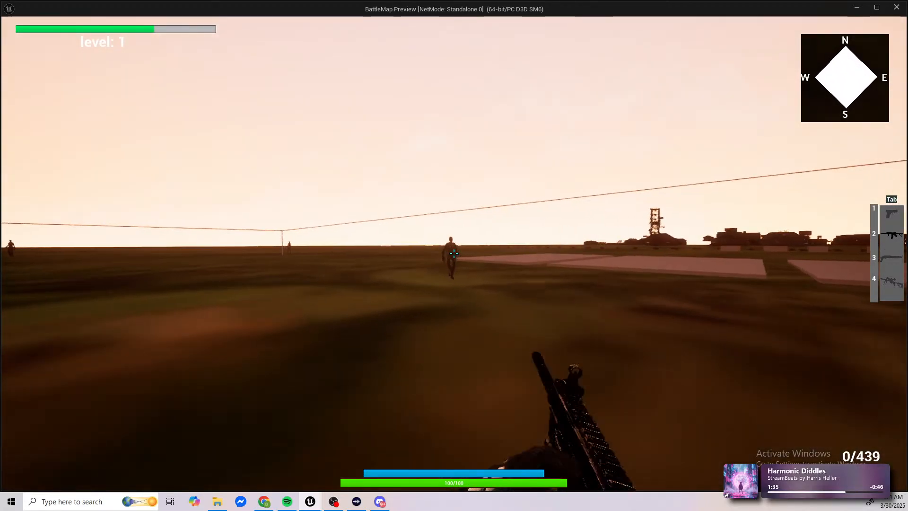
# Step: Back away from the approaching zombie, shoot it from the hip, and move on across the field
pyautogui.press('s')
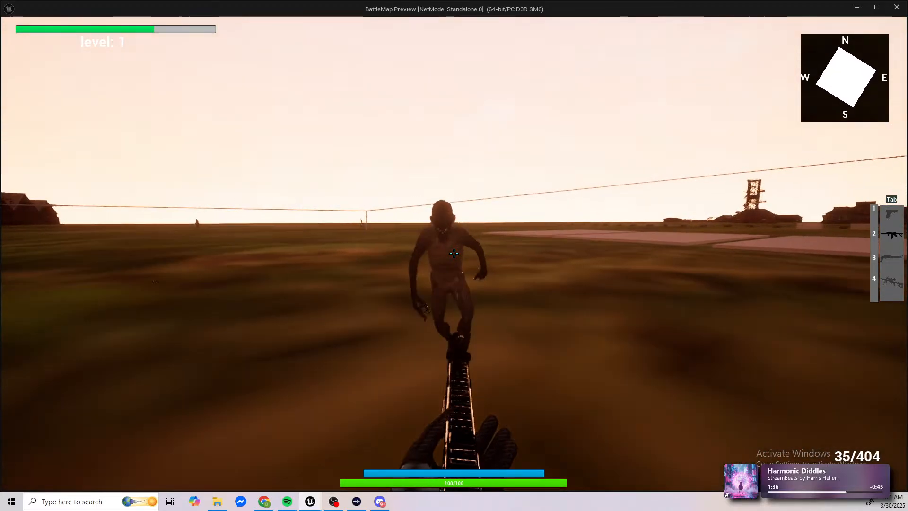
pyautogui.moveTo(454, 254); pyautogui.dragTo(454, 253)
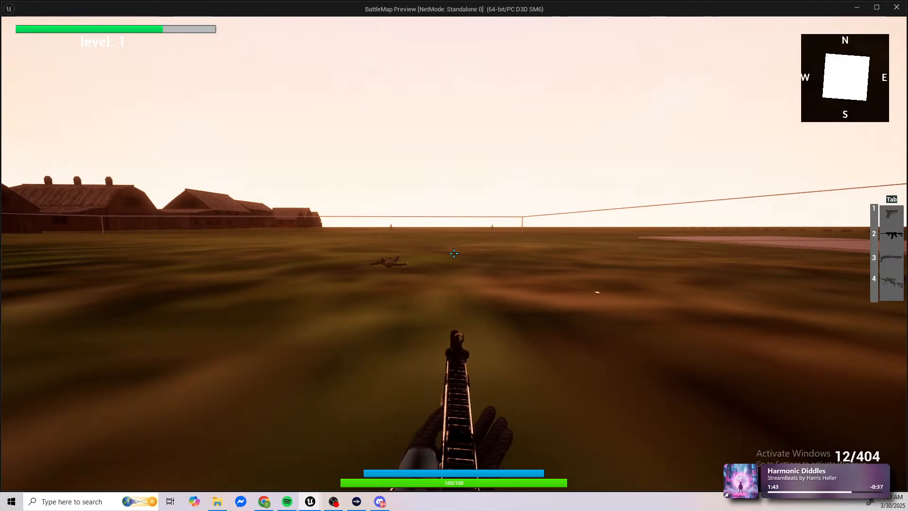
pyautogui.press('w')
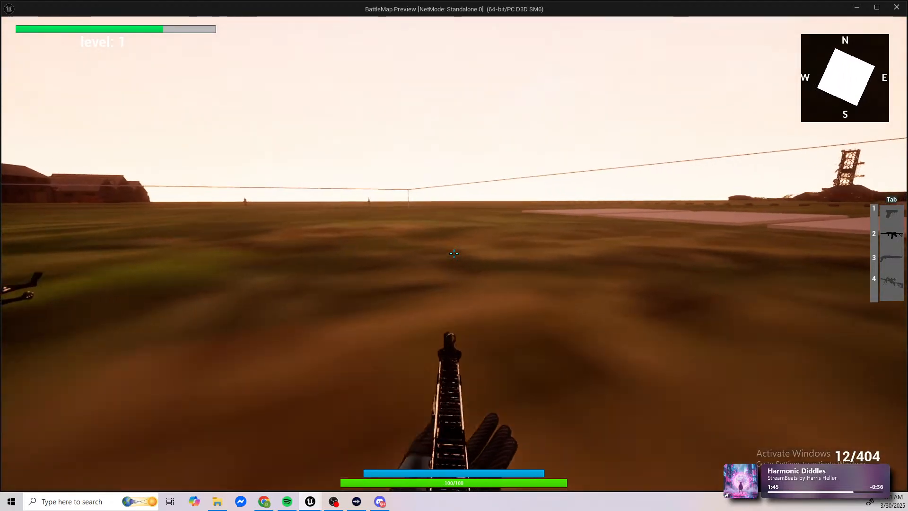
pyautogui.press('w')
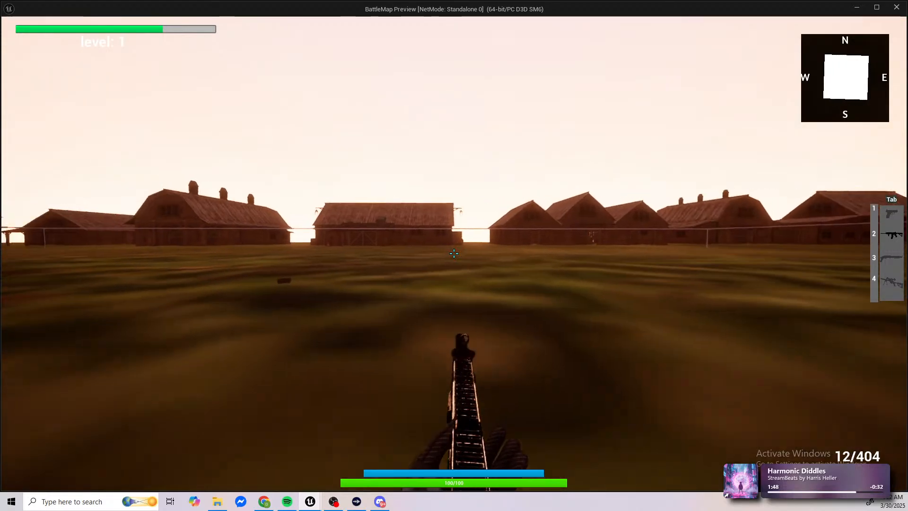
# Step: Fire the remaining rounds toward the barns while switching in and out of aiming, and reload the rifle
pyautogui.rightClick(454, 253)
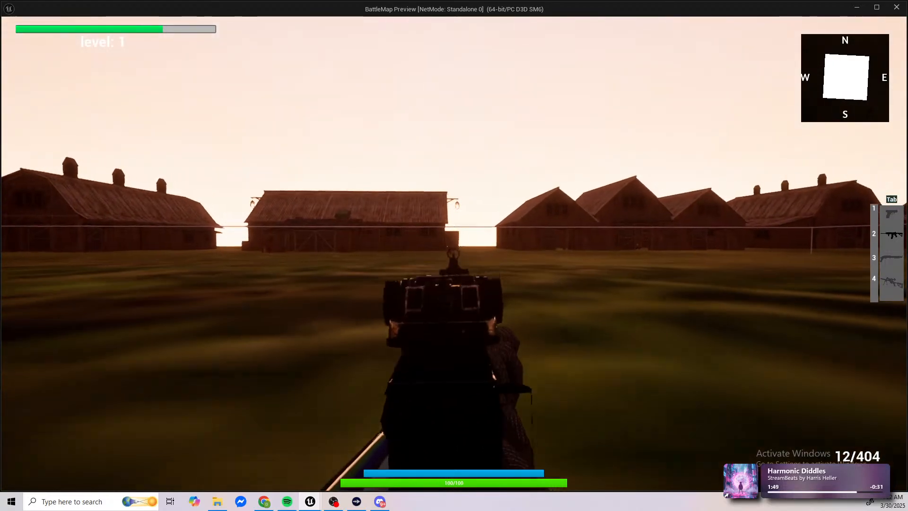
pyautogui.click(454, 253)
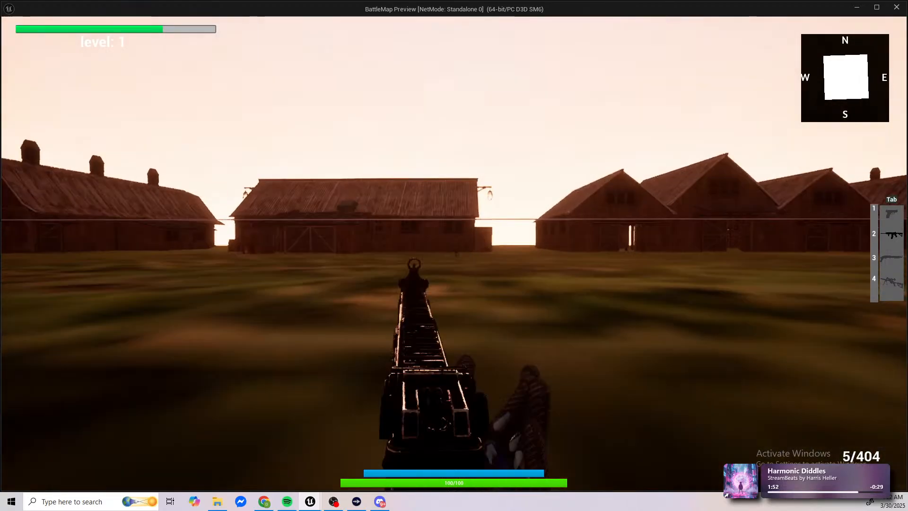
pyautogui.rightClick(454, 253)
pyautogui.click(455, 254)
pyautogui.rightClick(454, 254)
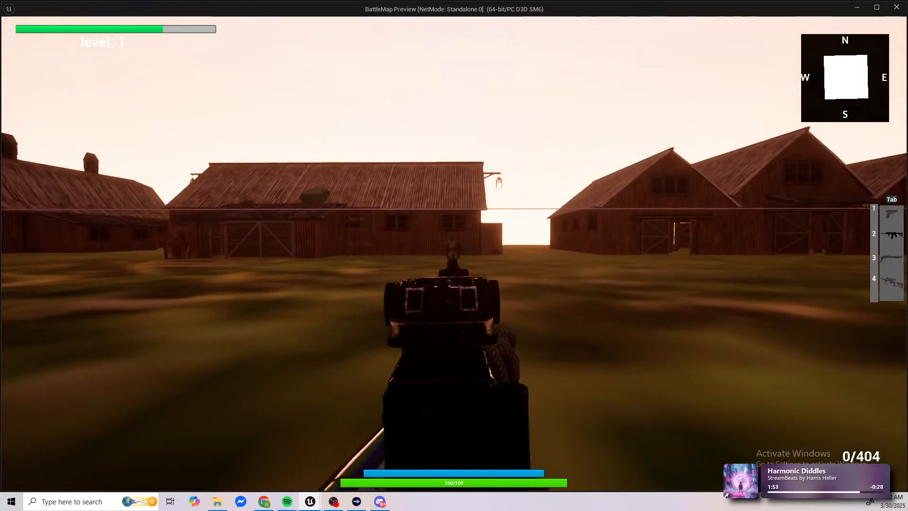
pyautogui.press('r')
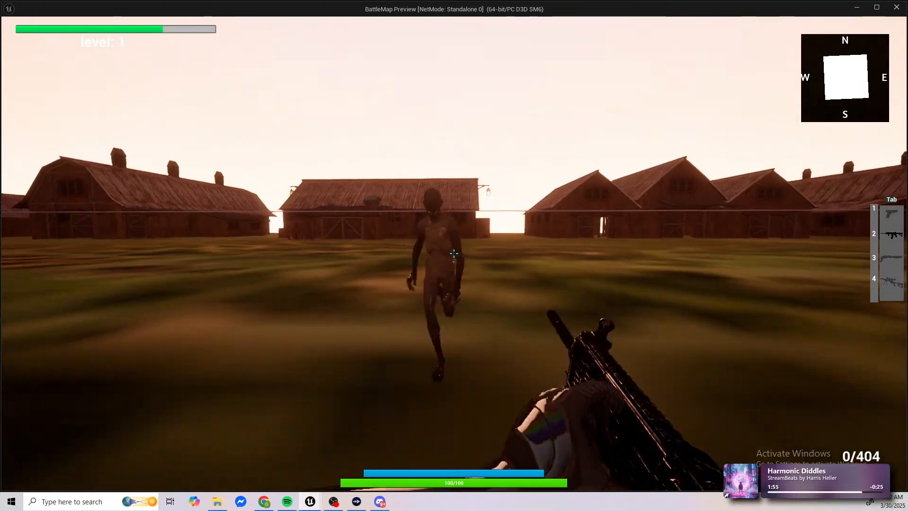
# Step: Shoot the zombie running in from the barns and end the play session
pyautogui.rightClick(454, 254)
pyautogui.click(454, 254)
pyautogui.click(454, 254)
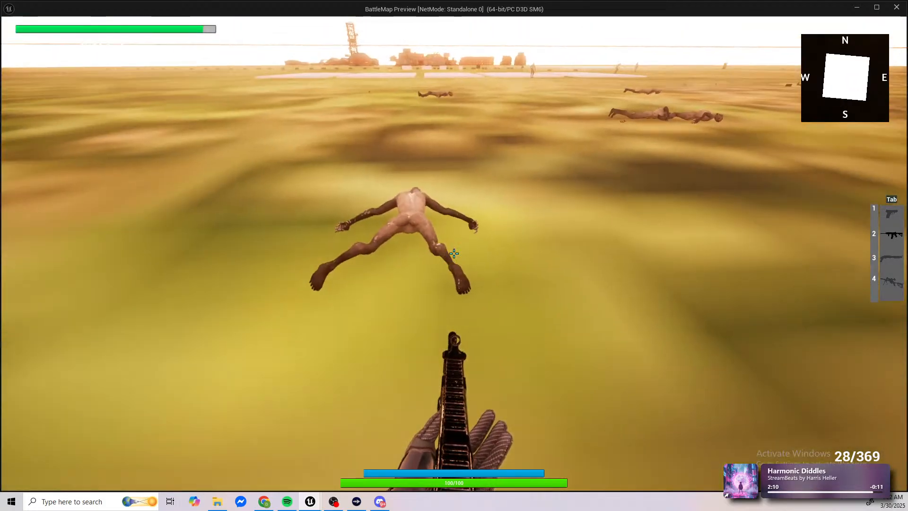
pyautogui.press('Escape')
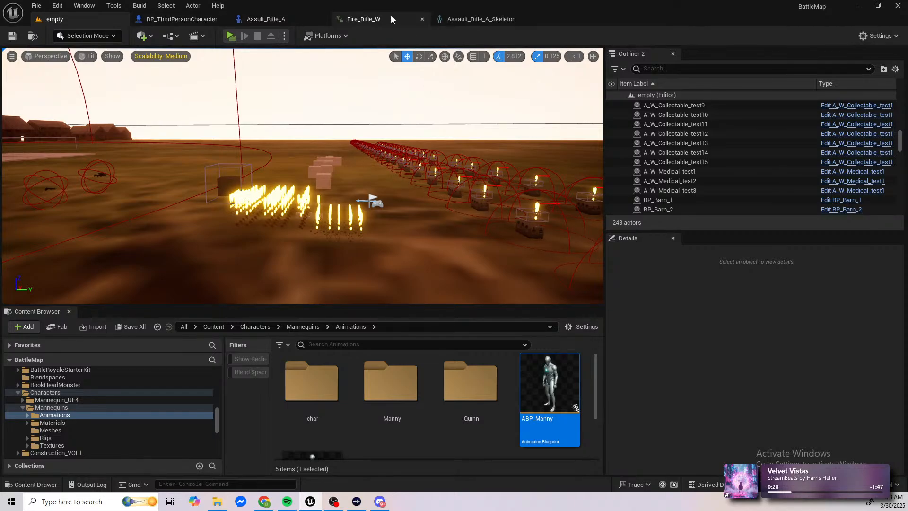
# Step: Open the BP_Shotgun_A blueprint from the _Project/Props/Weapons folder
pyautogui.click(256, 19)
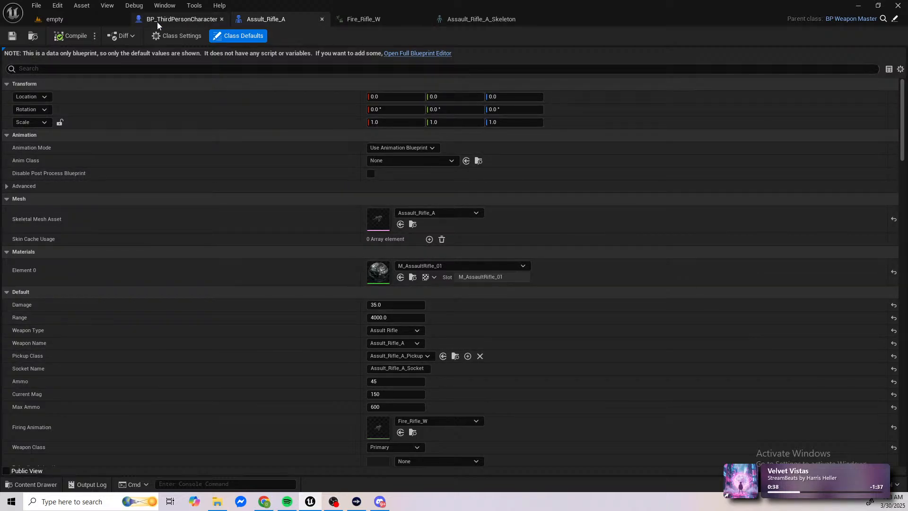
pyautogui.click(98, 18)
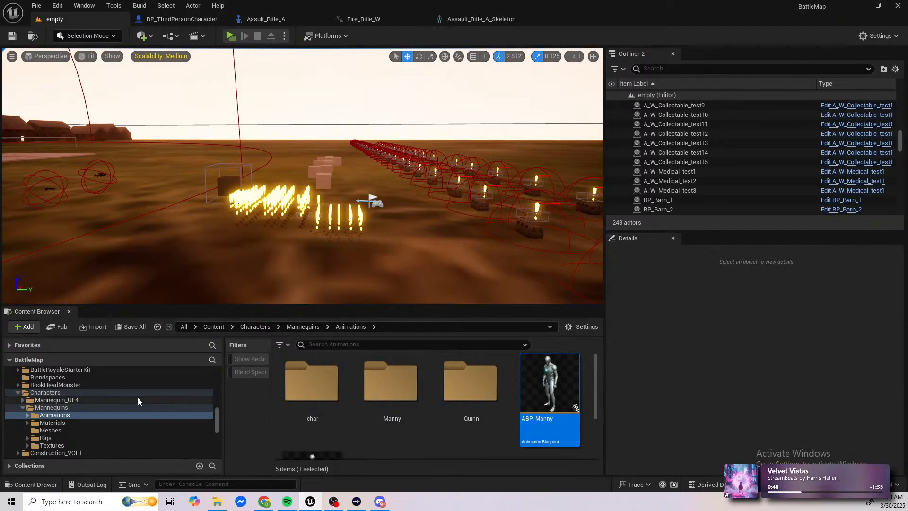
pyautogui.scroll(6, 137, 400)
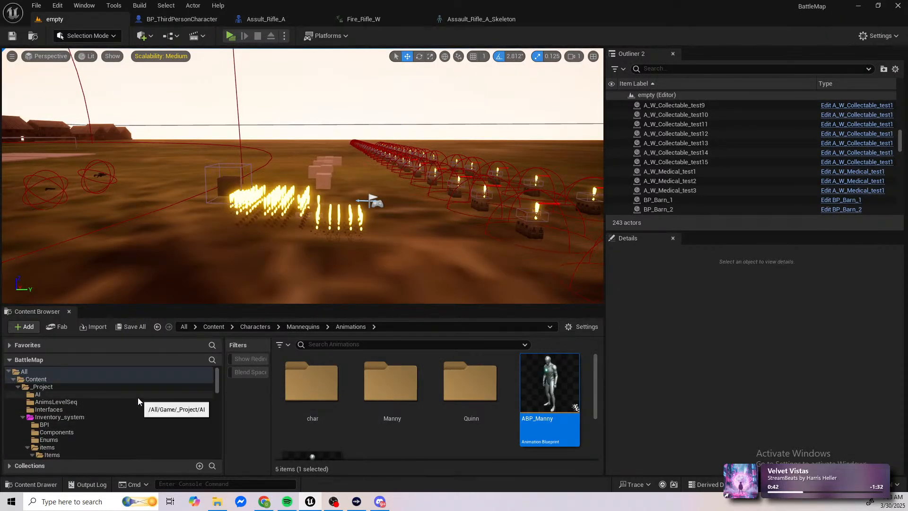
pyautogui.click(91, 388)
pyautogui.scroll(-1, 471, 407)
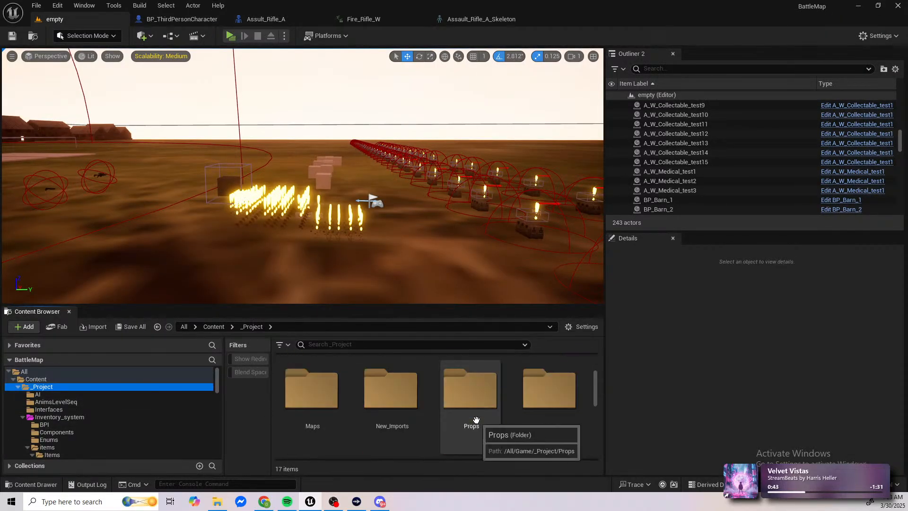
pyautogui.scroll(1, 497, 417)
pyautogui.doubleClick(490, 419)
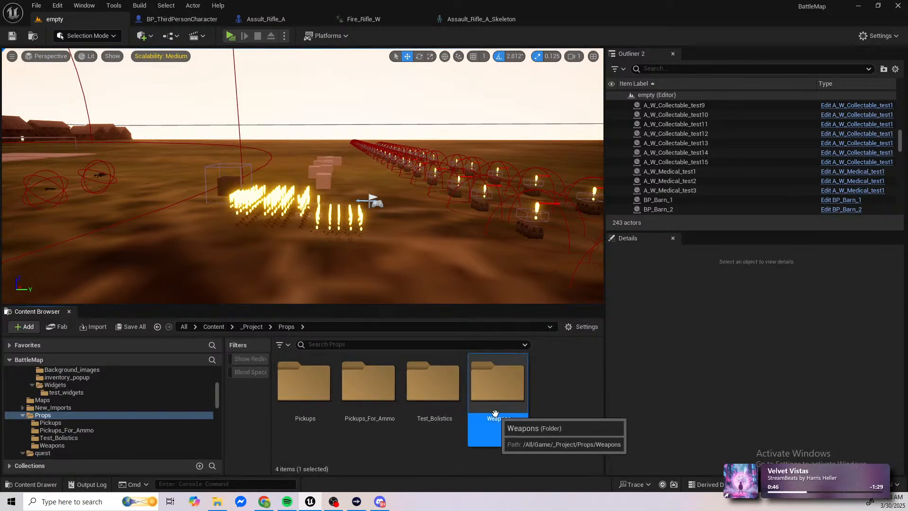
pyautogui.doubleClick(493, 420)
pyautogui.doubleClick(472, 440)
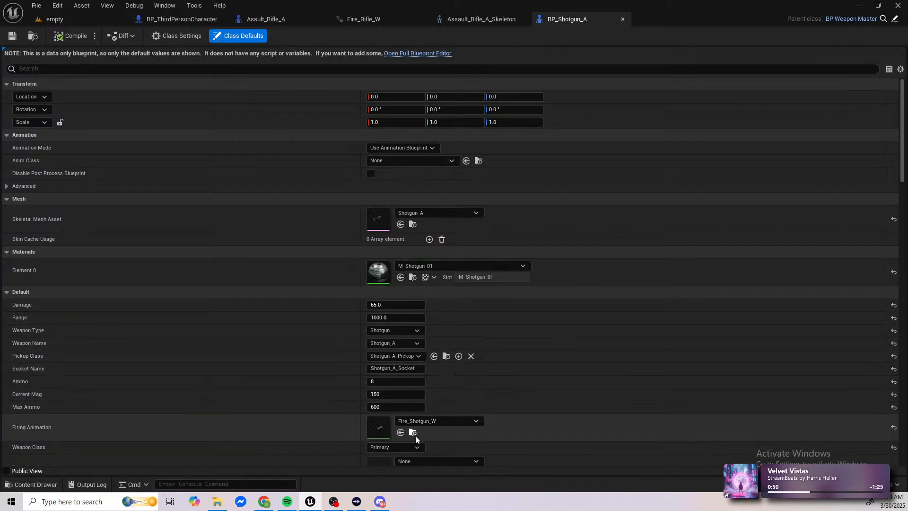
# Step: Open the shotgun's firing animation Fire_Shotgun_W, pause it, and show the gun from its side
pyautogui.click(413, 433)
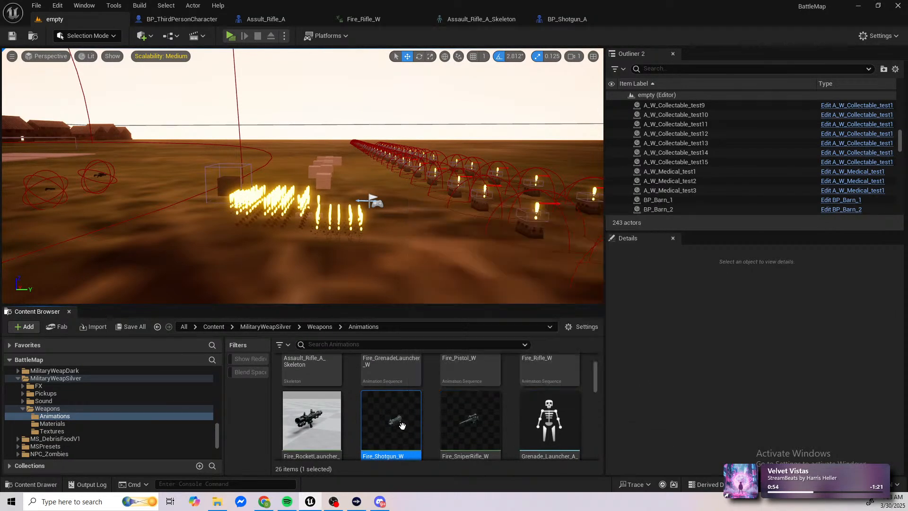
pyautogui.doubleClick(402, 419)
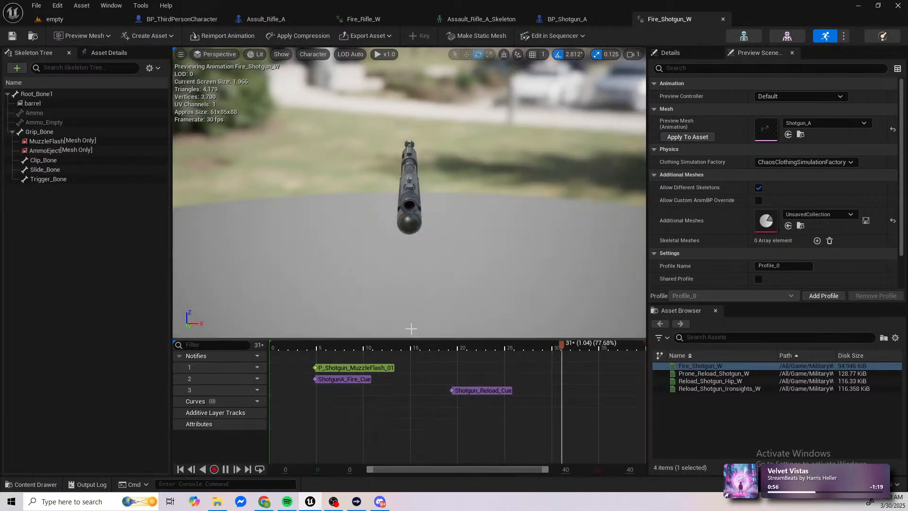
pyautogui.press('space')
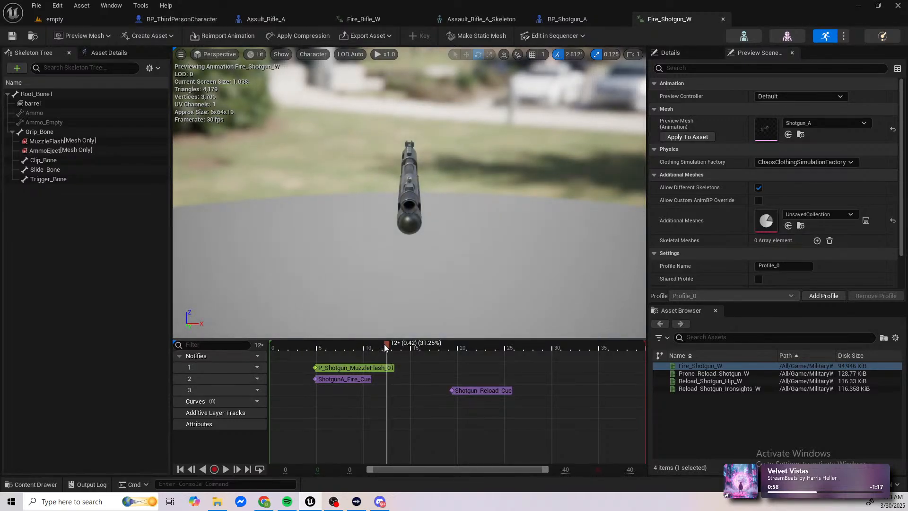
pyautogui.moveTo(384, 345); pyautogui.dragTo(444, 364)
pyautogui.press('d')
pyautogui.moveTo(441, 284)
pyautogui.mouseDown(button='right')
pyautogui.moveTo(302, 265)
pyautogui.moveTo(275, 246)
pyautogui.moveTo(274, 260)
pyautogui.moveTo(443, 296)
pyautogui.mouseUp(button='right')
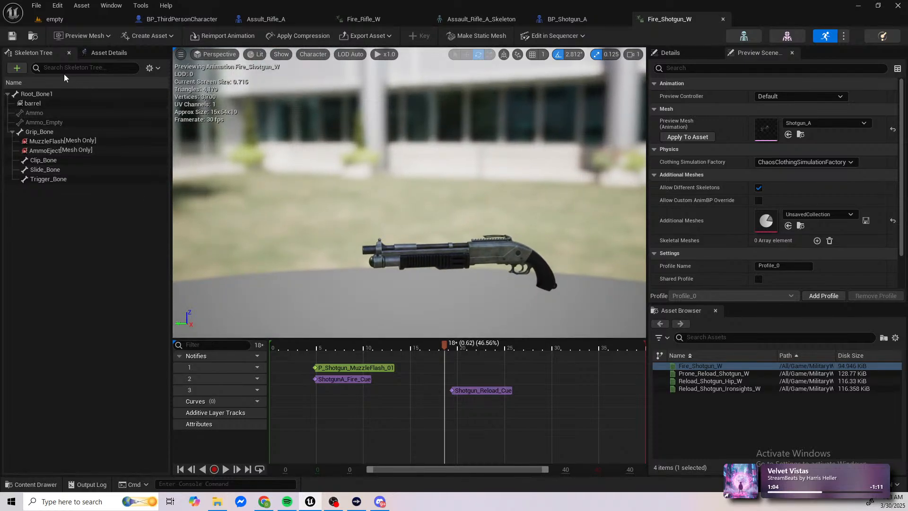
# Step: Add a key for Root_Bone1 at frame 0 of the Fire_Shotgun_W animation
pyautogui.click(47, 94)
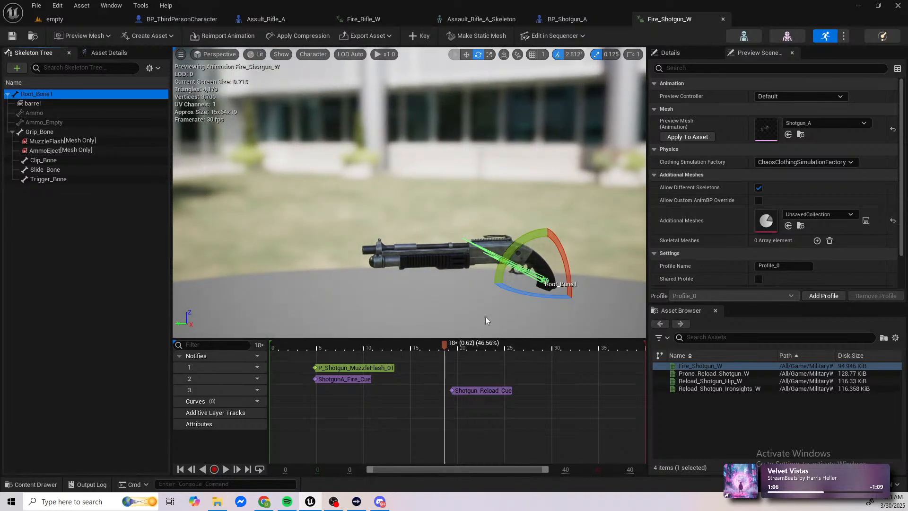
pyautogui.moveTo(443, 341); pyautogui.dragTo(269, 345)
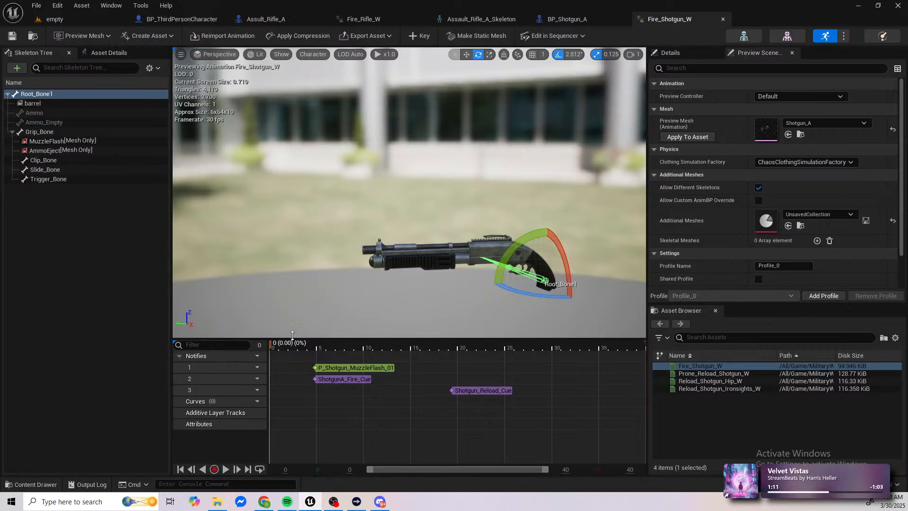
pyautogui.click(420, 36)
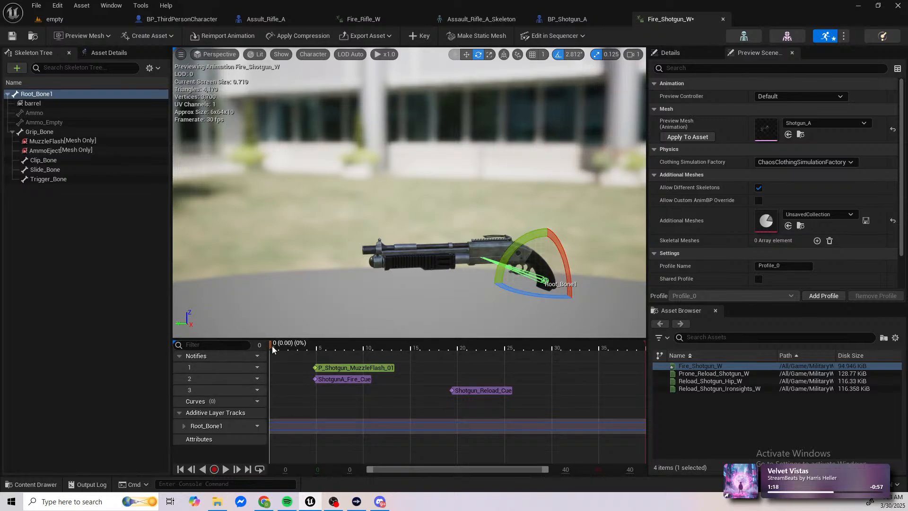
# Step: Place the playhead at the P_Shotgun_MuzzleFlash_01 notify, at about 0.16 s, and shift Root_Bone1 slightly backwards, away from the muzzle
pyautogui.moveTo(272, 345); pyautogui.dragTo(316, 347)
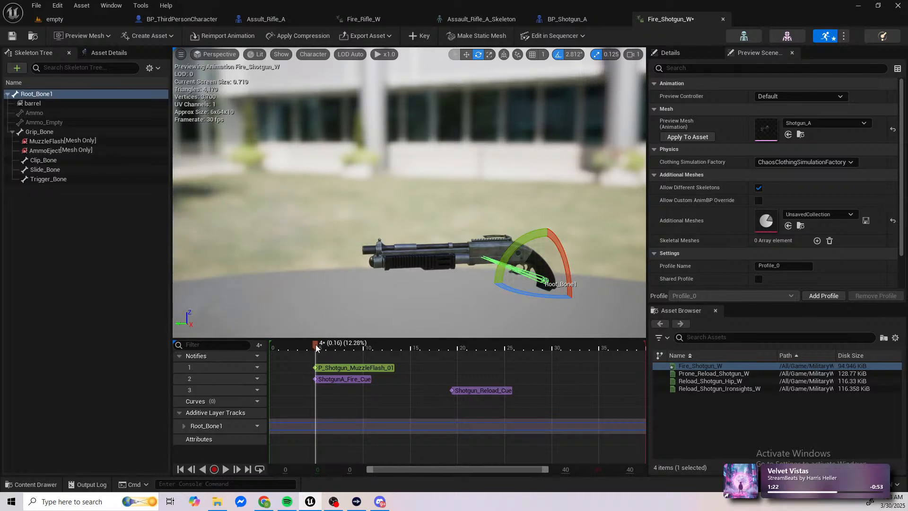
pyautogui.scroll(10, 311, 370)
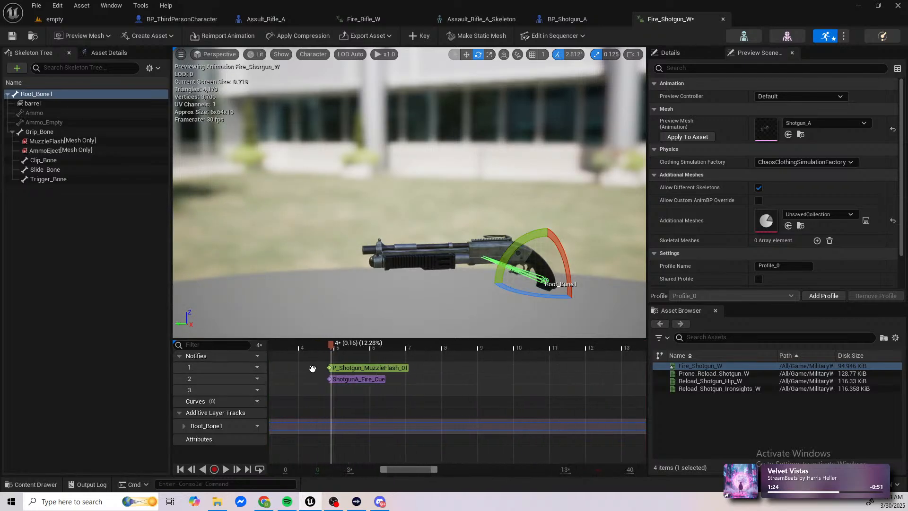
pyautogui.moveTo(436, 349); pyautogui.dragTo(401, 348)
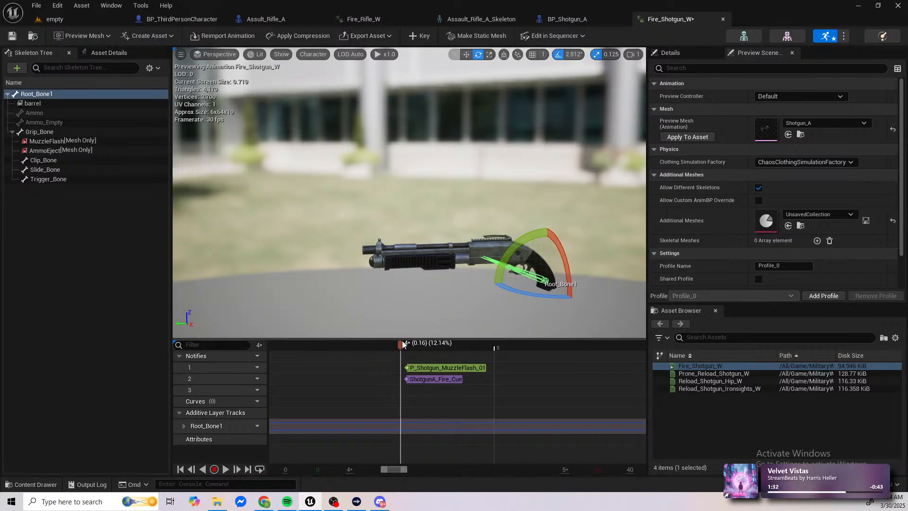
pyautogui.moveTo(402, 343); pyautogui.dragTo(407, 342)
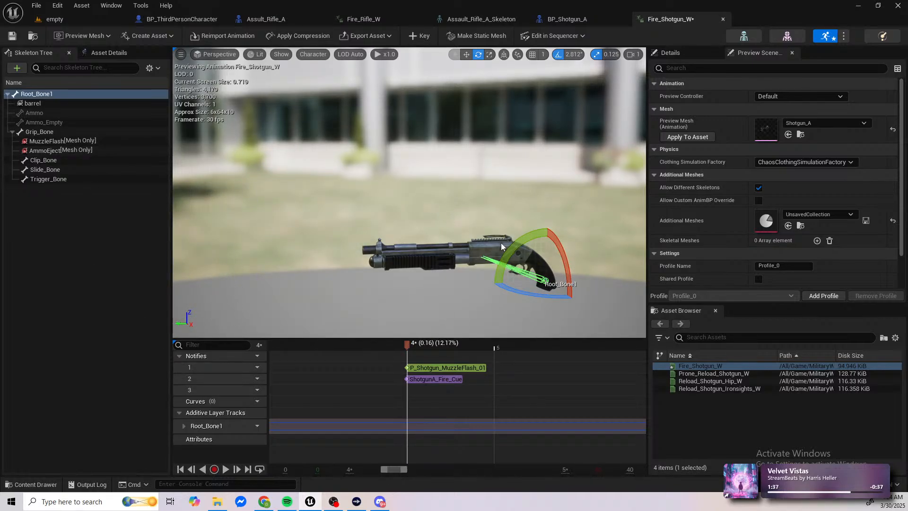
pyautogui.click(469, 53)
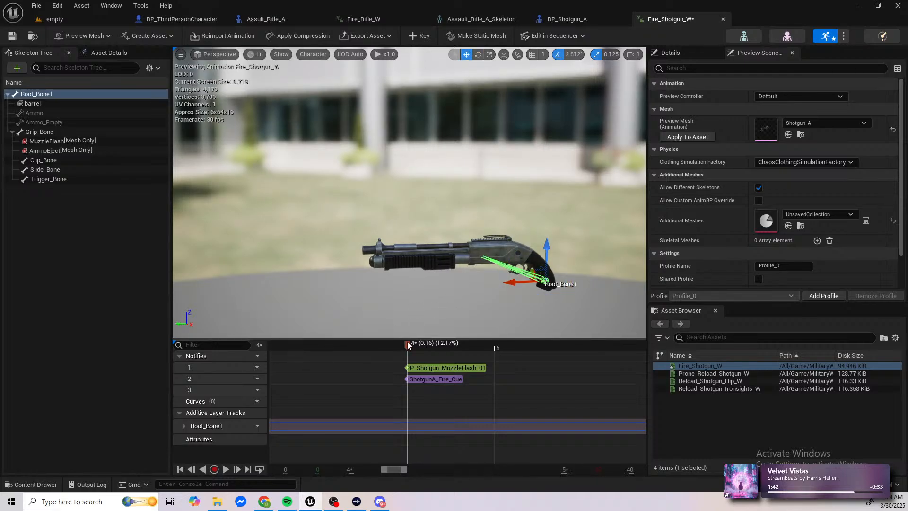
pyautogui.moveTo(408, 345); pyautogui.dragTo(514, 346)
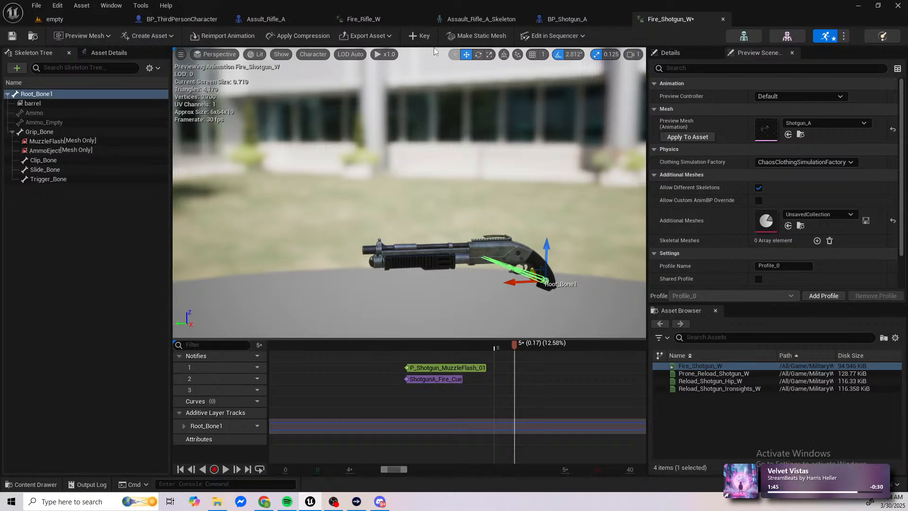
pyautogui.moveTo(515, 345); pyautogui.dragTo(409, 350)
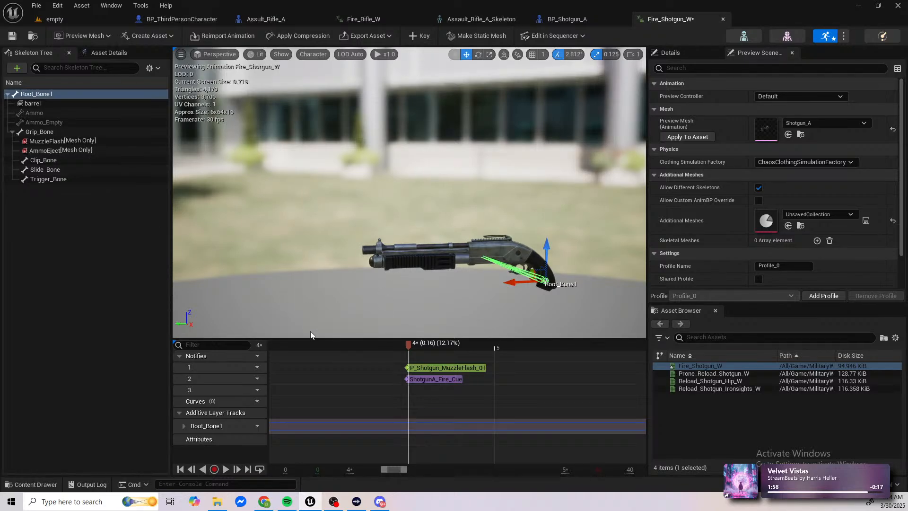
pyautogui.moveTo(509, 284); pyautogui.dragTo(525, 283)
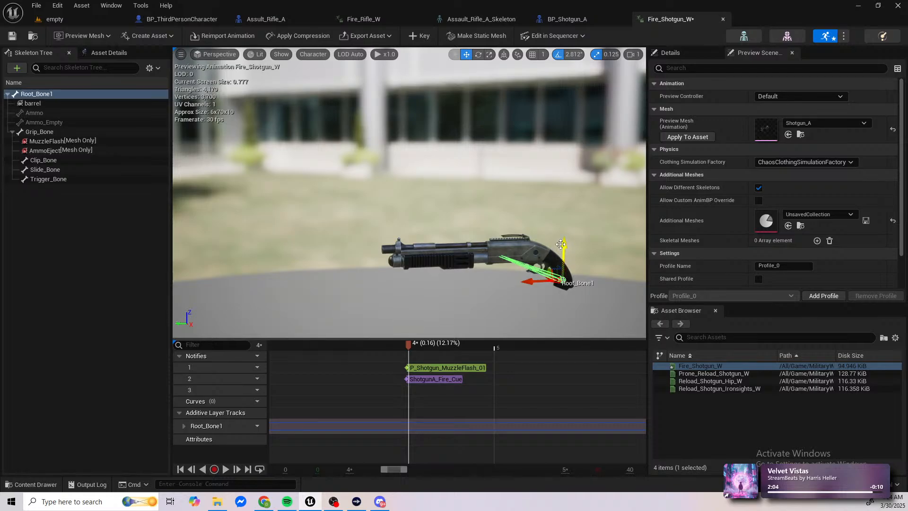
# Step: Rotate Root_Bone1 so the shotgun's muzzle points upwards, and expand the bone's Rotation curves in the additive layer tracks
pyautogui.click(479, 54)
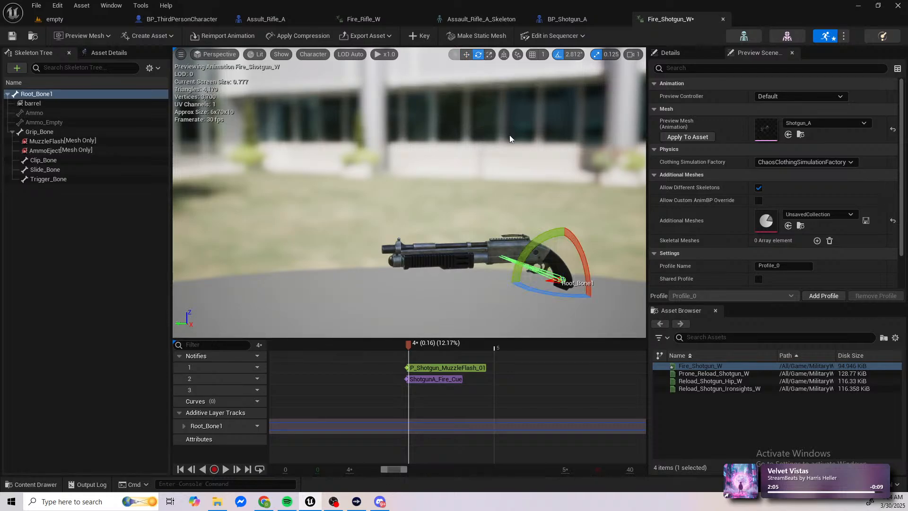
pyautogui.moveTo(531, 238); pyautogui.dragTo(476, 290)
pyautogui.moveTo(407, 340); pyautogui.dragTo(341, 352)
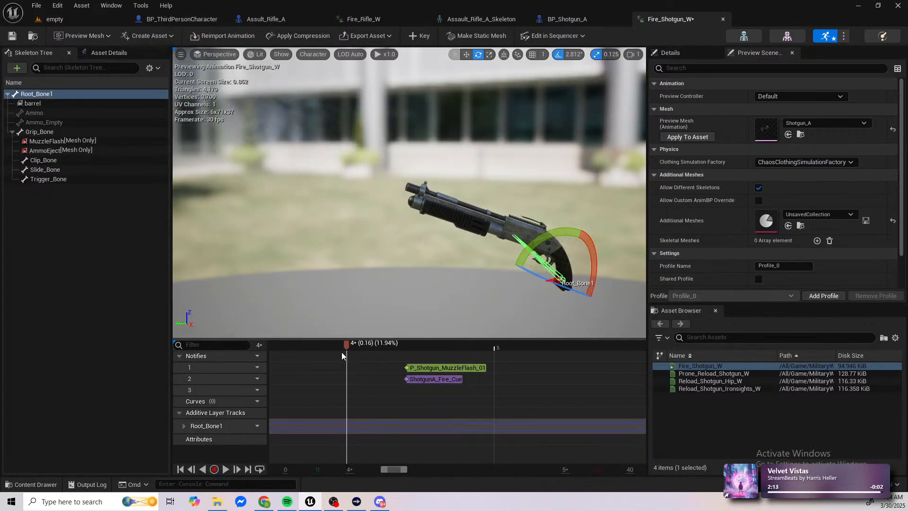
pyautogui.click(186, 427)
pyautogui.click(188, 441)
pyautogui.scroll(-2, 229, 426)
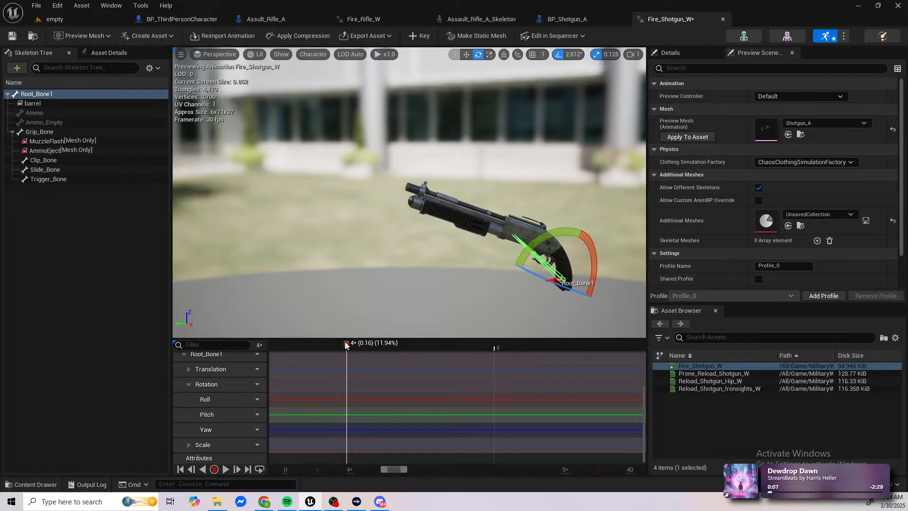
# Step: Rotate Root_Bone1 back down to level the shotgun, and undo the latest root bone rotations
pyautogui.moveTo(552, 233); pyautogui.dragTo(535, 243)
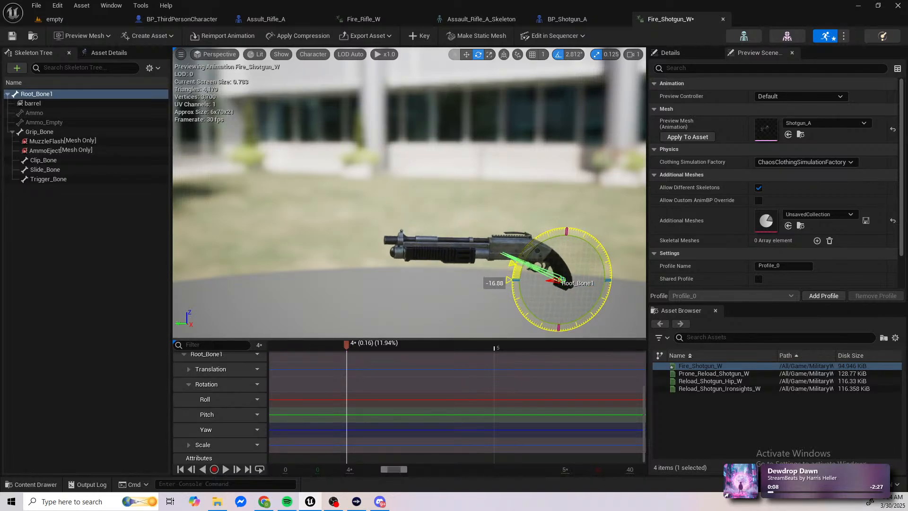
pyautogui.moveTo(535, 242)
pyautogui.mouseDown(button='right')
pyautogui.moveTo(596, 253)
pyautogui.moveTo(538, 262)
pyautogui.moveTo(512, 249)
pyautogui.moveTo(526, 258)
pyautogui.mouseUp(button='right')
pyautogui.press('d')
pyautogui.press('a')
pyautogui.scroll(-3, 512, 249)
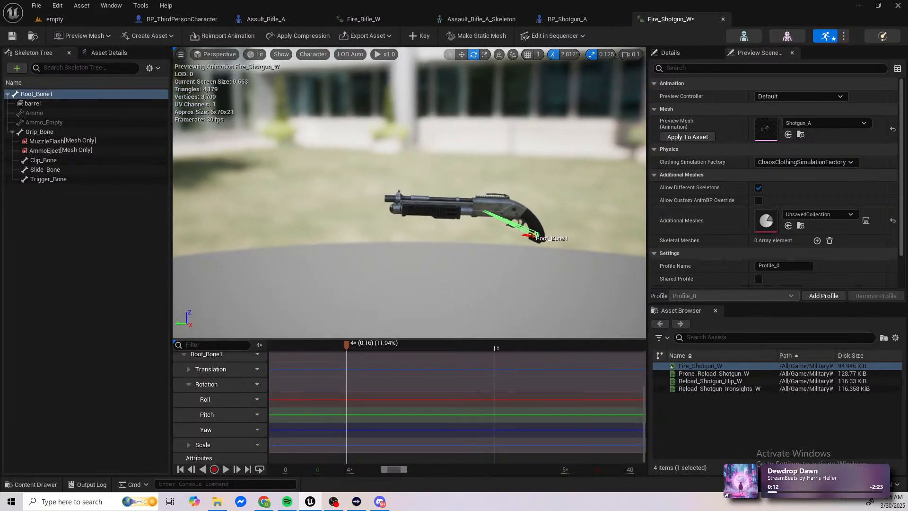
pyautogui.press('d')
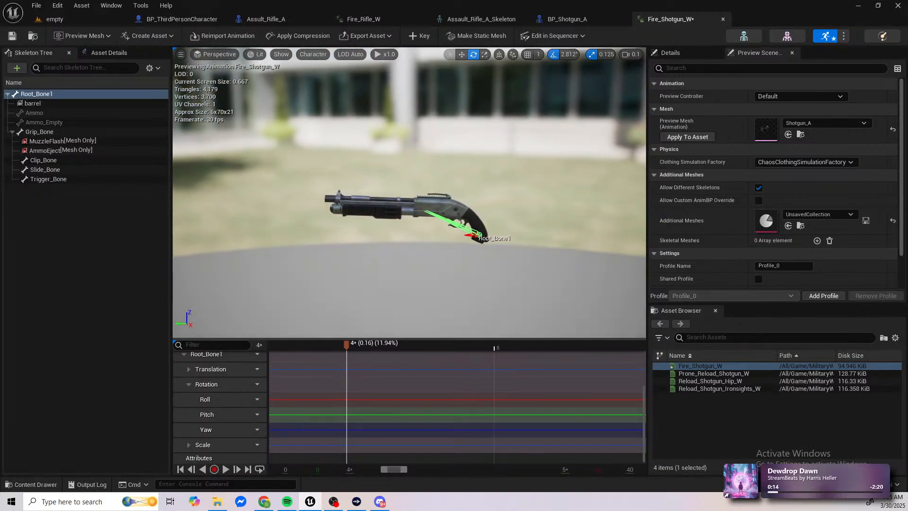
pyautogui.moveTo(547, 234)
pyautogui.mouseDown(button='right')
pyautogui.moveTo(523, 243)
pyautogui.moveTo(536, 246)
pyautogui.mouseUp(button='right')
pyautogui.press('d')
pyautogui.moveTo(456, 175); pyautogui.dragTo(455, 176)
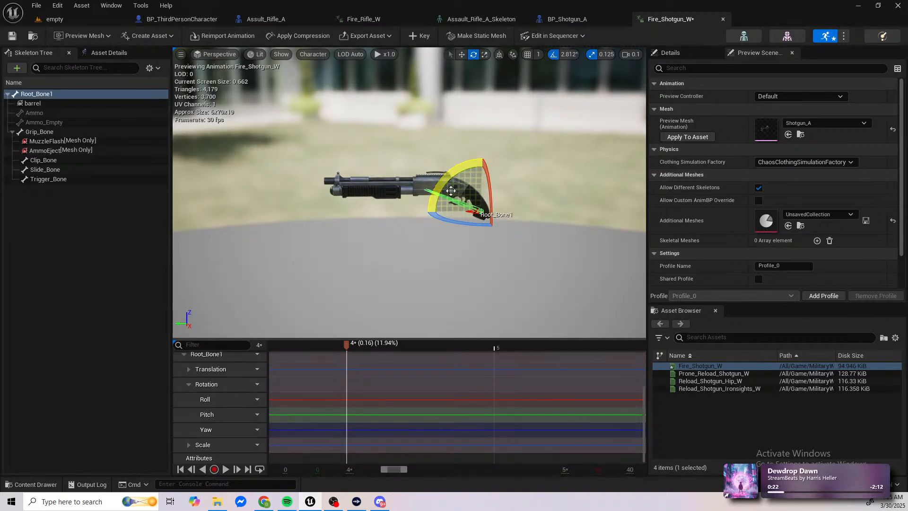
pyautogui.hotkey('ctrl', 'z')
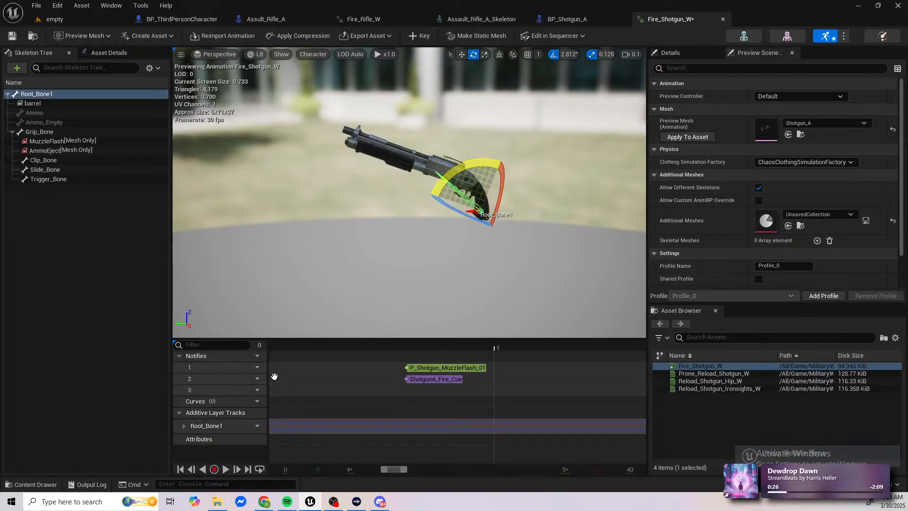
pyautogui.hotkey('ctrl', 'z')
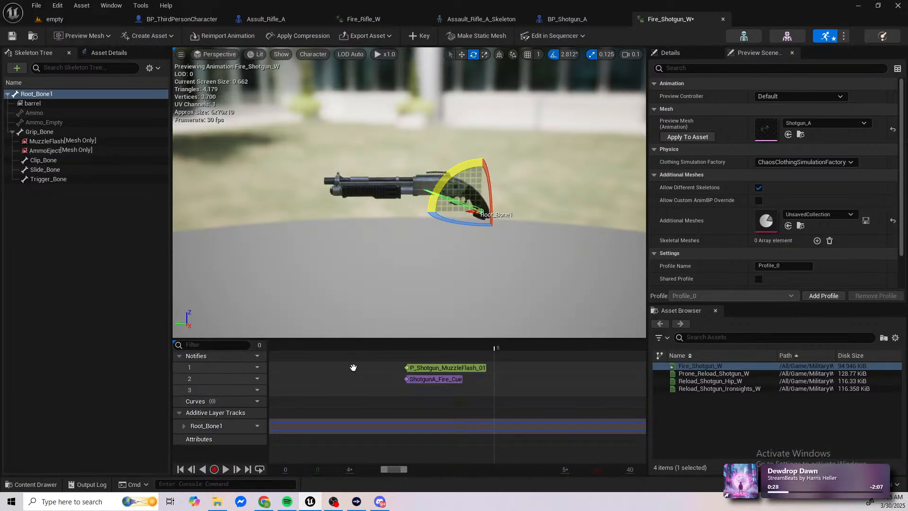
# Step: Expand the Rotation curves of Root_Bone1 and align the playhead with the muzzle flash and ShotgunA_Fire_Cue notifies at 0.16 s
pyautogui.click(184, 425)
pyautogui.scroll(-1, 189, 430)
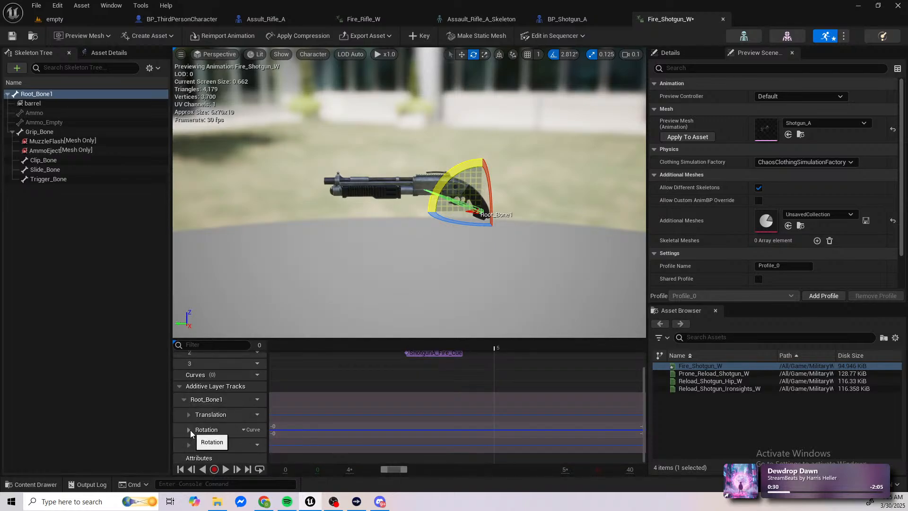
pyautogui.click(189, 430)
pyautogui.scroll(2, 387, 365)
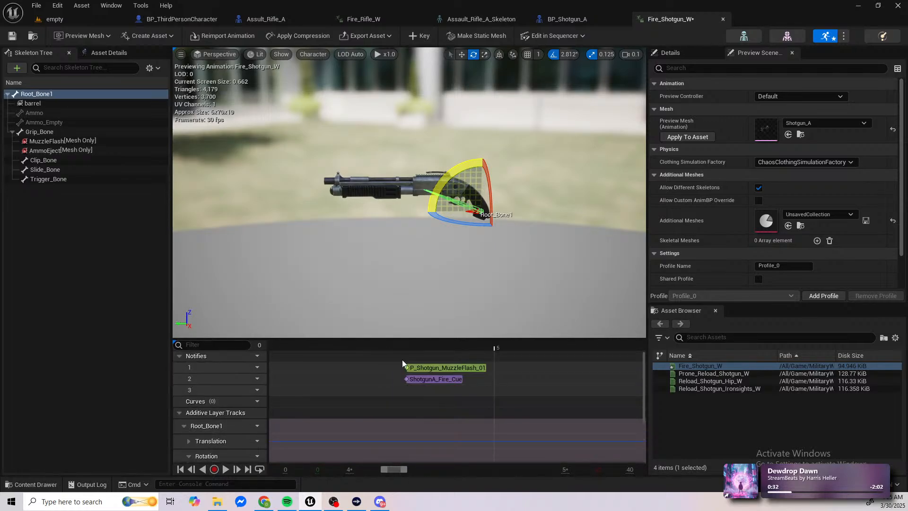
pyautogui.moveTo(417, 344); pyautogui.dragTo(406, 345)
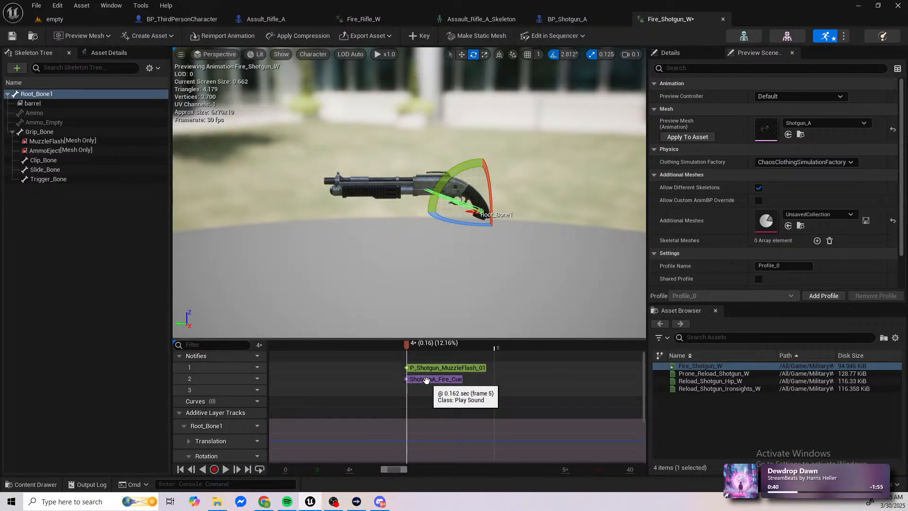
pyautogui.scroll(-5, 427, 381)
pyautogui.scroll(4, 428, 382)
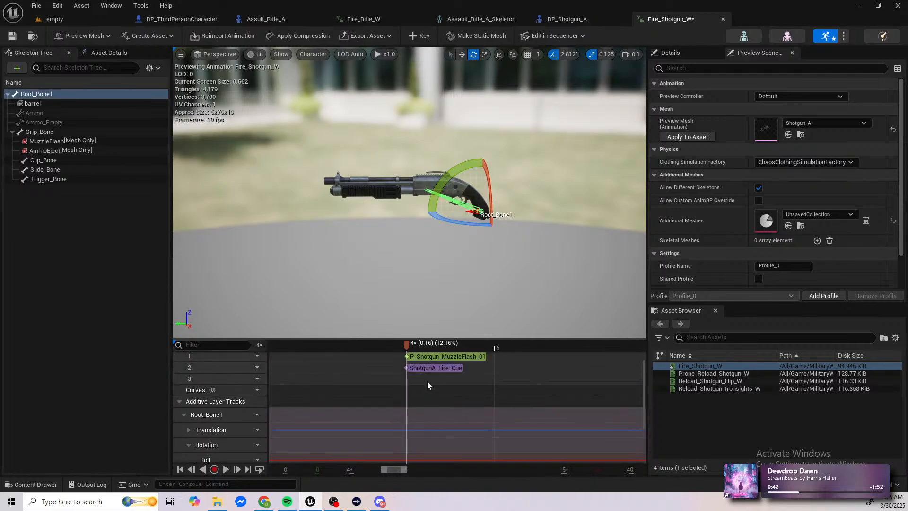
pyautogui.scroll(1, 427, 382)
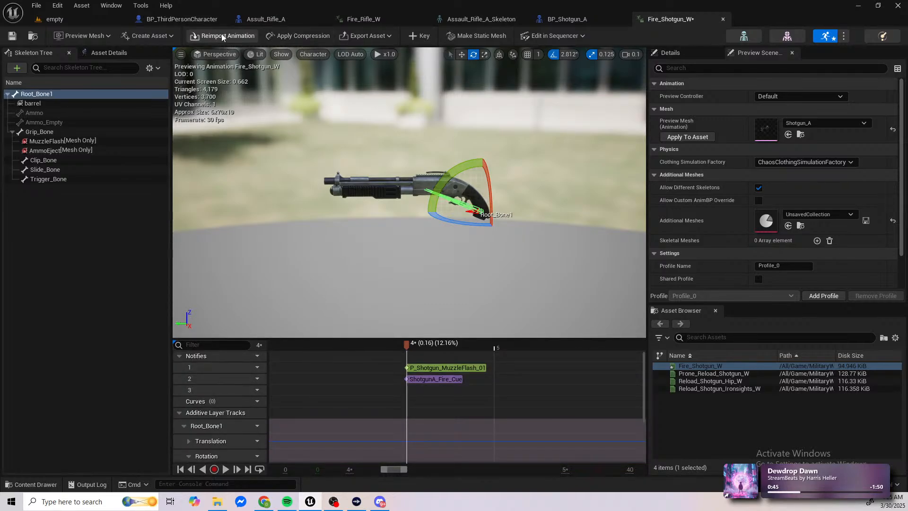
pyautogui.click(549, 38)
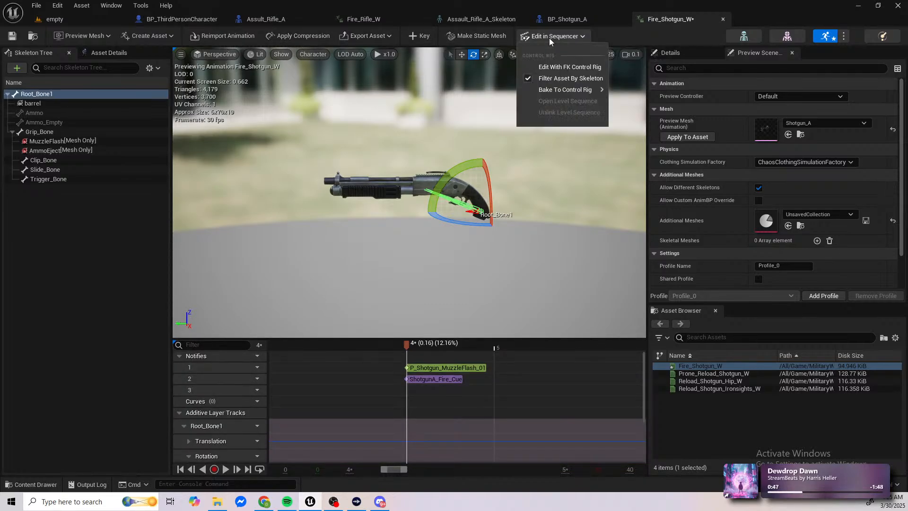
pyautogui.click(569, 67)
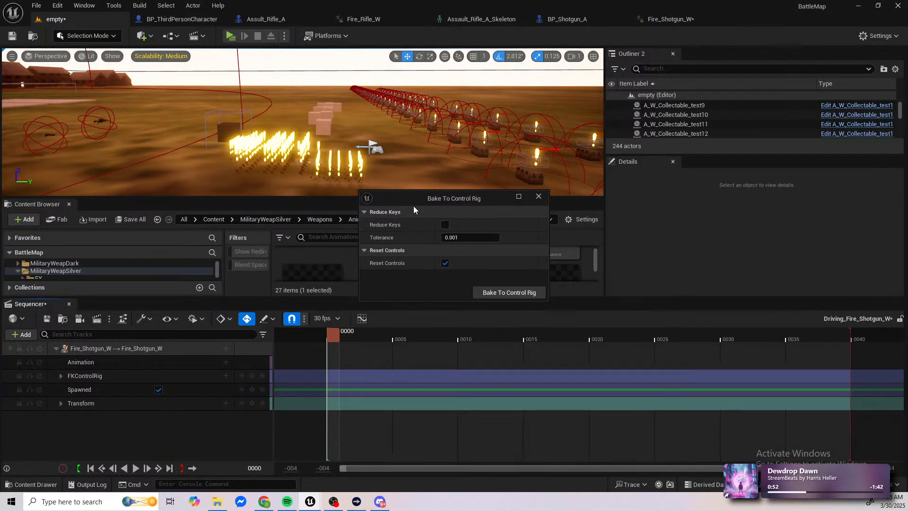
pyautogui.moveTo(406, 201); pyautogui.dragTo(314, 146)
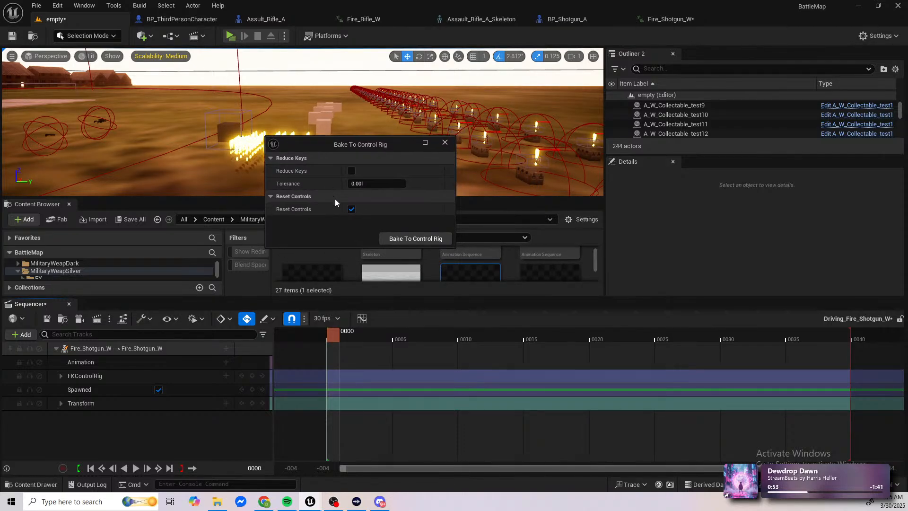
pyautogui.click(445, 142)
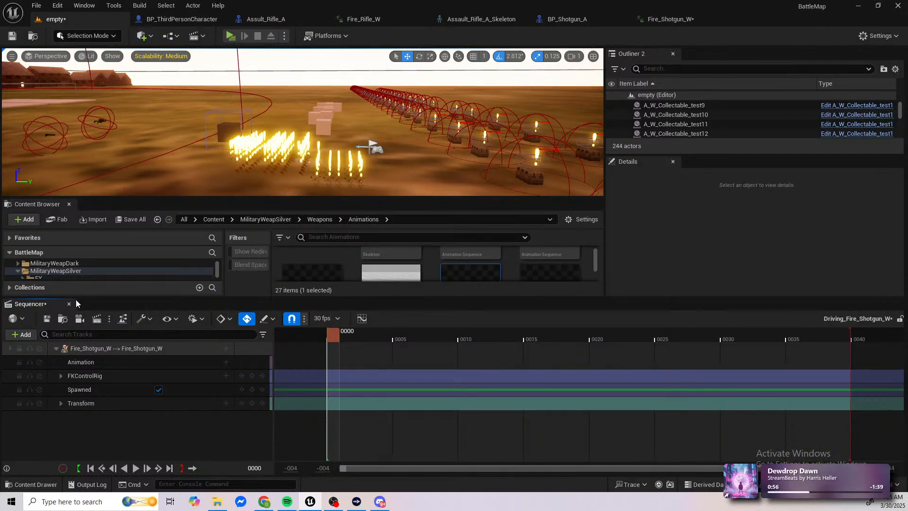
pyautogui.click(69, 304)
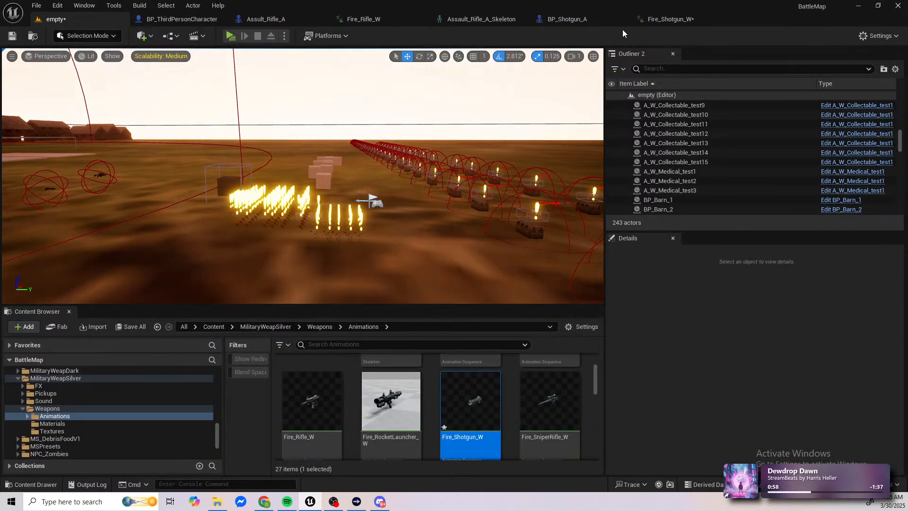
pyautogui.click(671, 20)
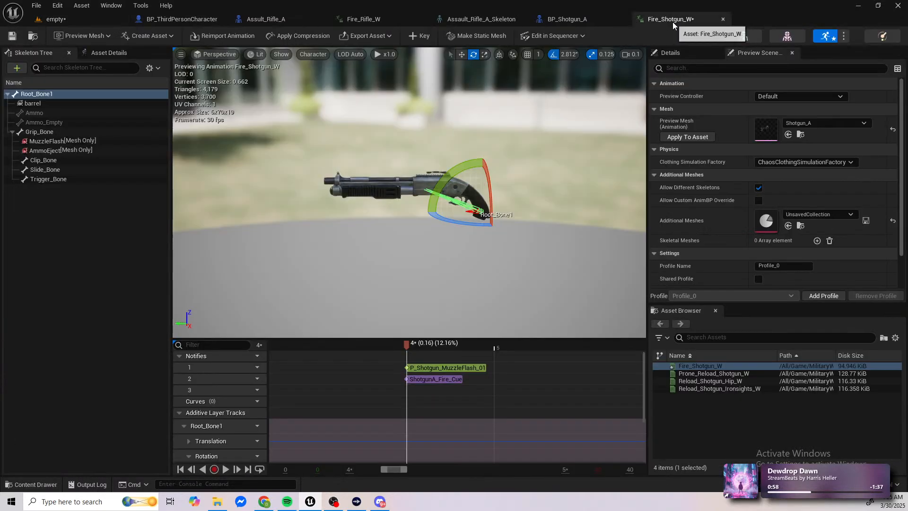
pyautogui.click(560, 36)
pyautogui.moveTo(575, 89)
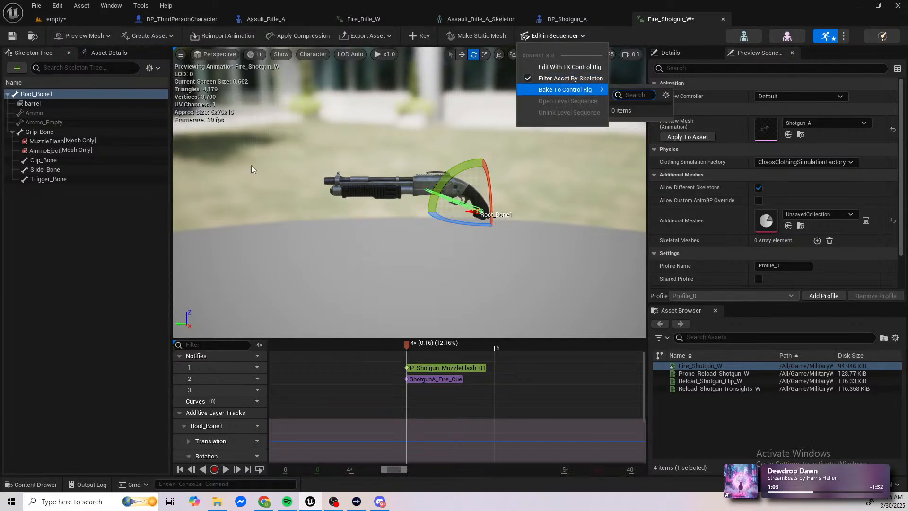
pyautogui.click(65, 269)
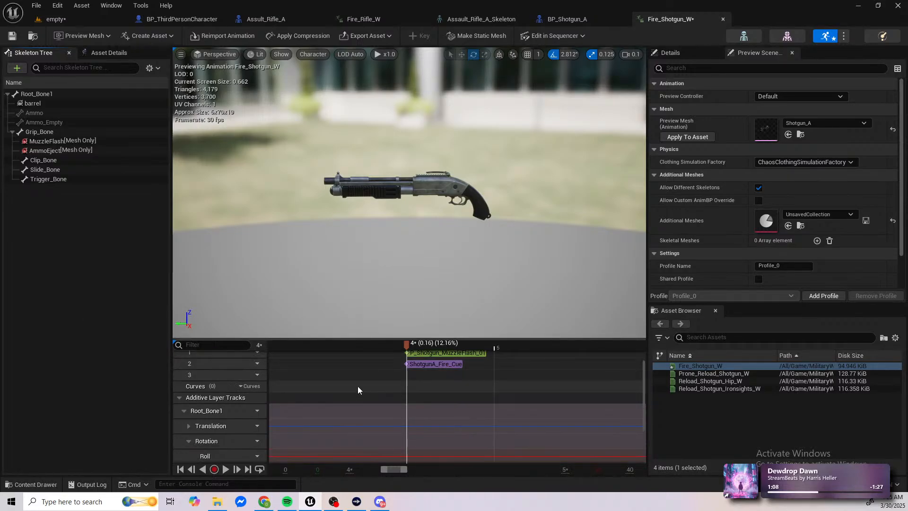
pyautogui.scroll(-1, 331, 402)
pyautogui.scroll(1, 211, 431)
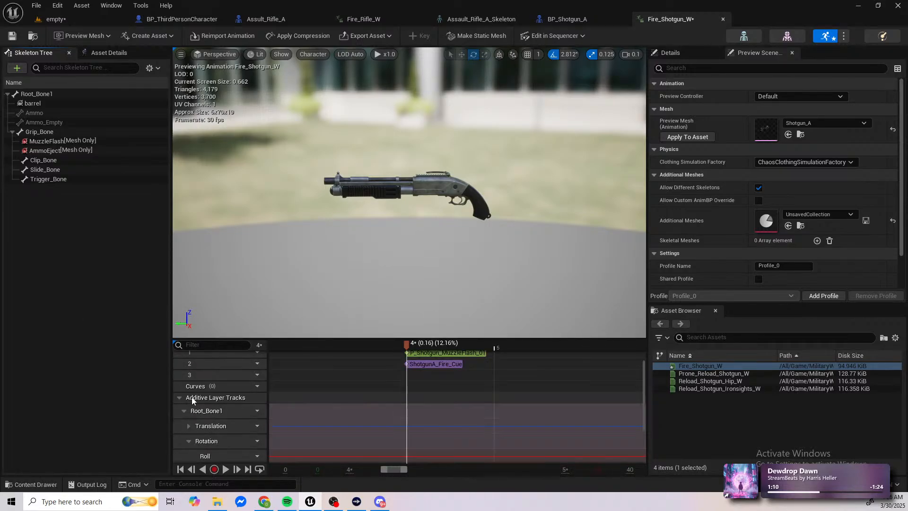
pyautogui.click(177, 355)
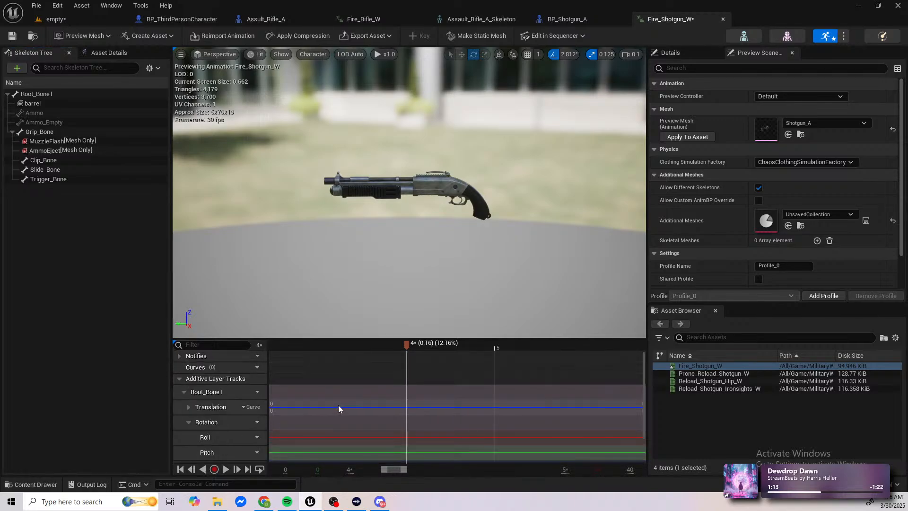
pyautogui.click(179, 355)
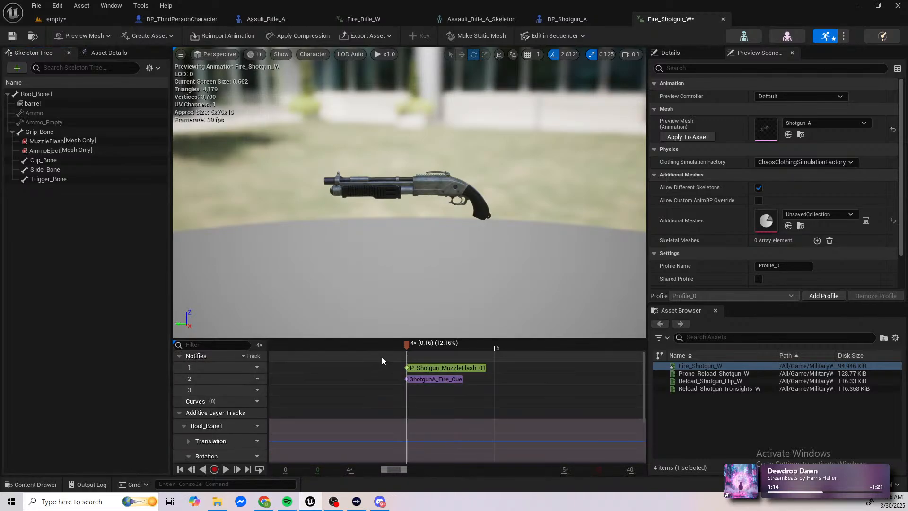
# Step: Add a key for Root_Bone1 at the muzzle flash notify, at about 0.16 s
pyautogui.click(41, 96)
pyautogui.click(419, 36)
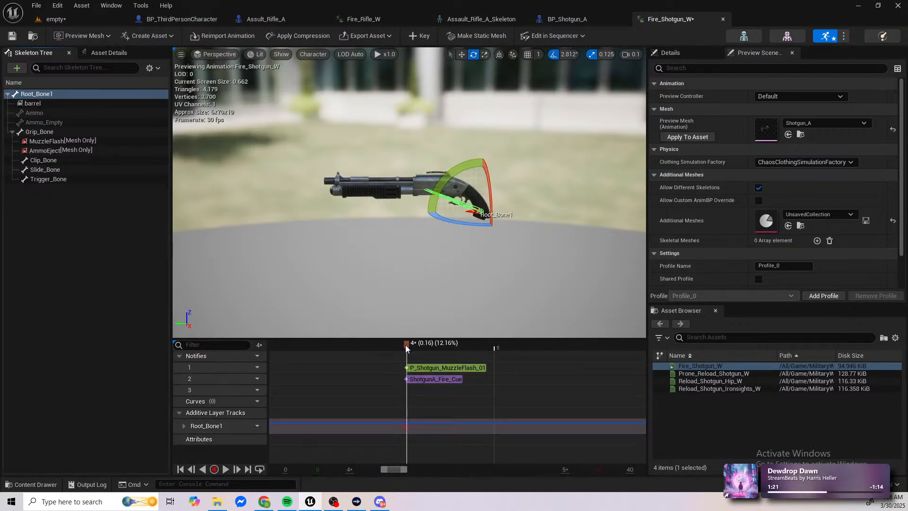
pyautogui.moveTo(402, 345); pyautogui.dragTo(407, 370)
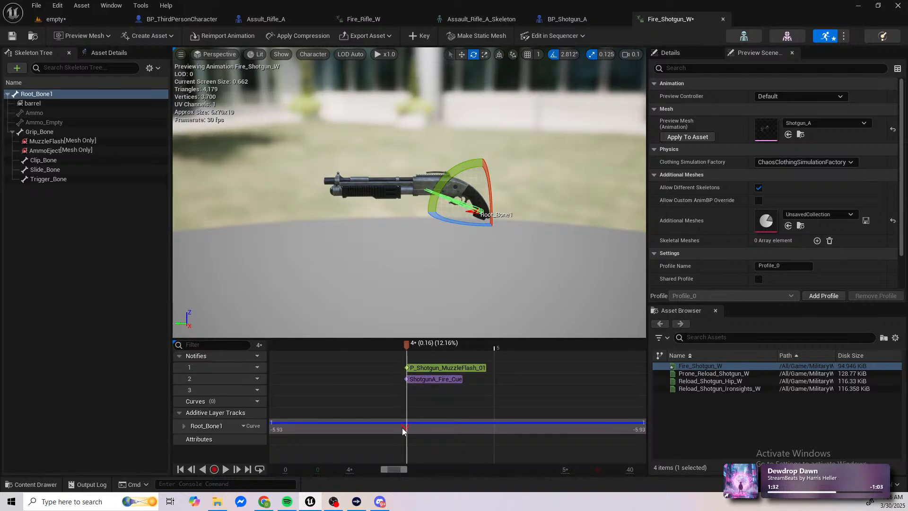
# Step: Rotate Root_Bone1 so the shotgun's muzzle points upwards at about 0.16 s, key the pose and scrub just past it
pyautogui.scroll(12, 402, 427)
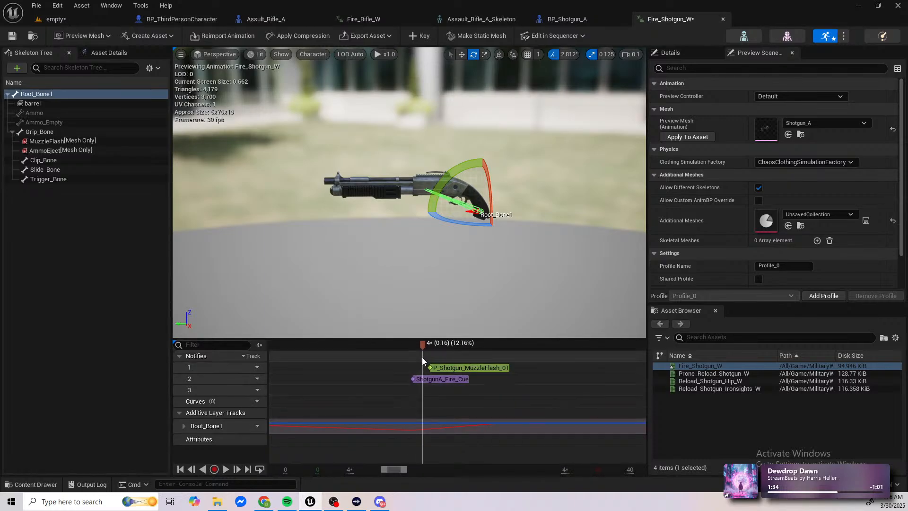
pyautogui.moveTo(420, 347); pyautogui.dragTo(413, 347)
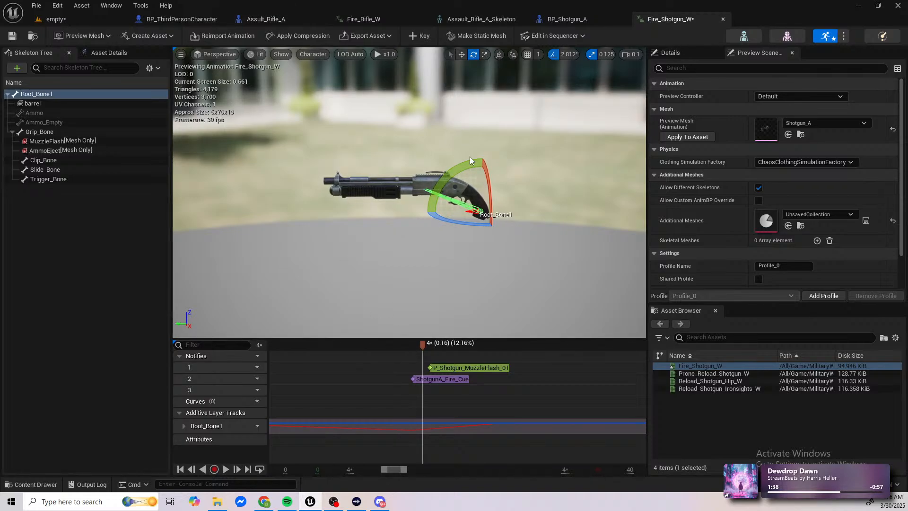
pyautogui.moveTo(470, 157); pyautogui.dragTo(466, 140)
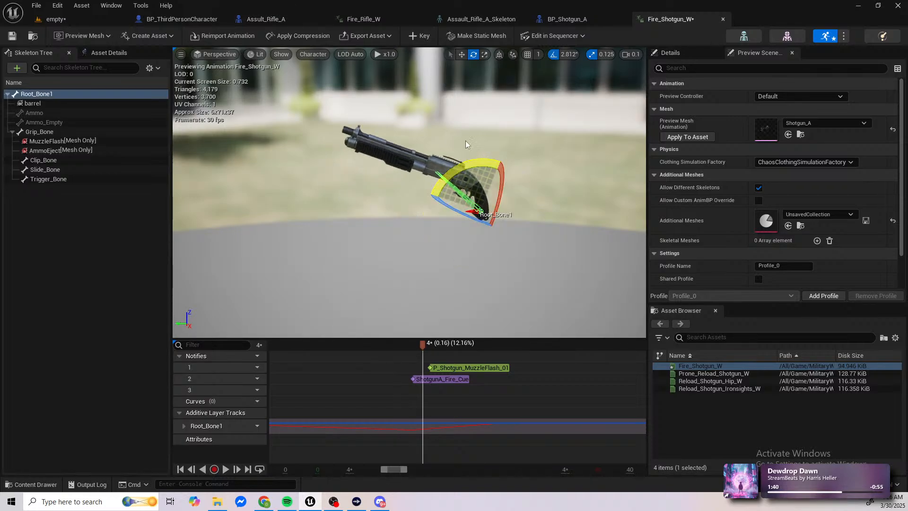
pyautogui.click(423, 36)
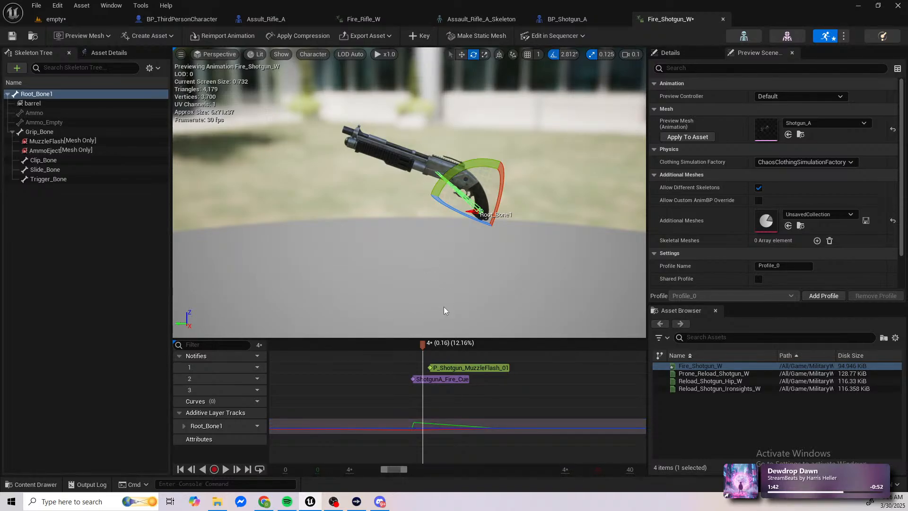
pyautogui.moveTo(422, 343); pyautogui.dragTo(443, 359)
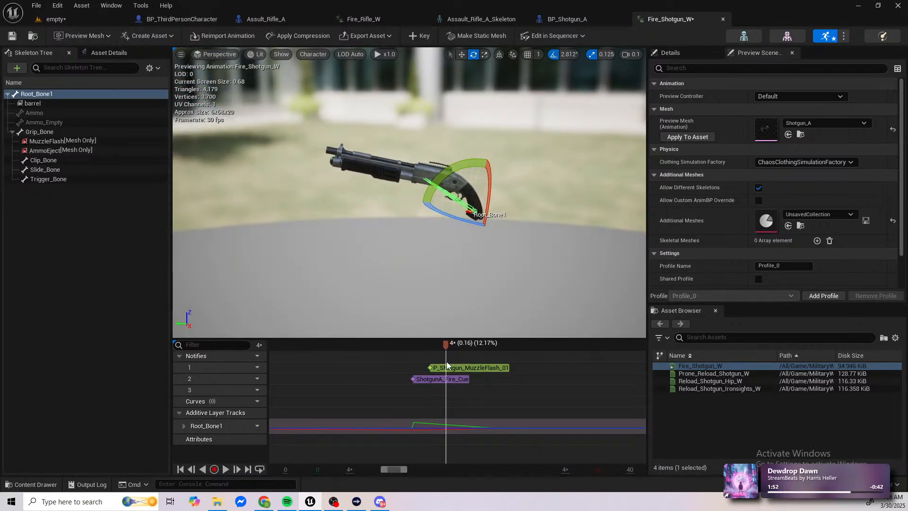
# Step: Expand Root_Bone1's Rotation tracks in the additive layer and open the Pitch curve in the Curve Editor
pyautogui.click(185, 426)
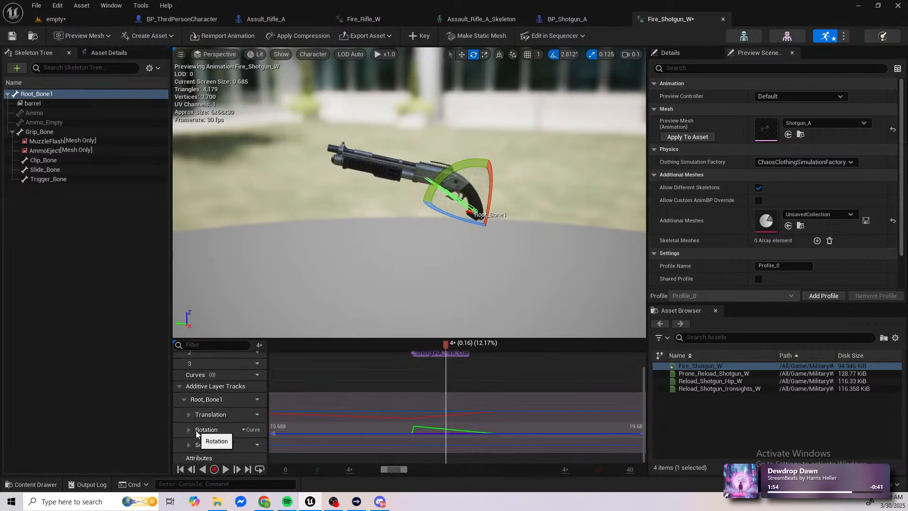
pyautogui.click(188, 430)
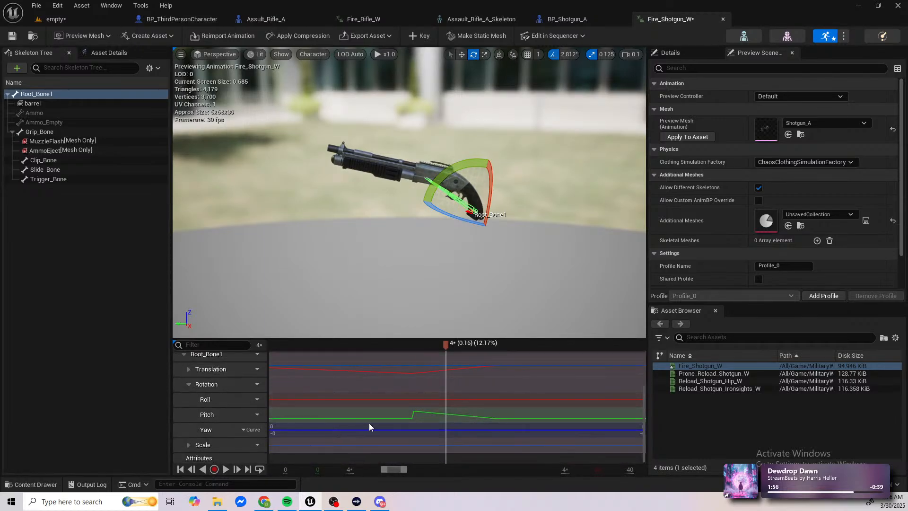
pyautogui.doubleClick(418, 416)
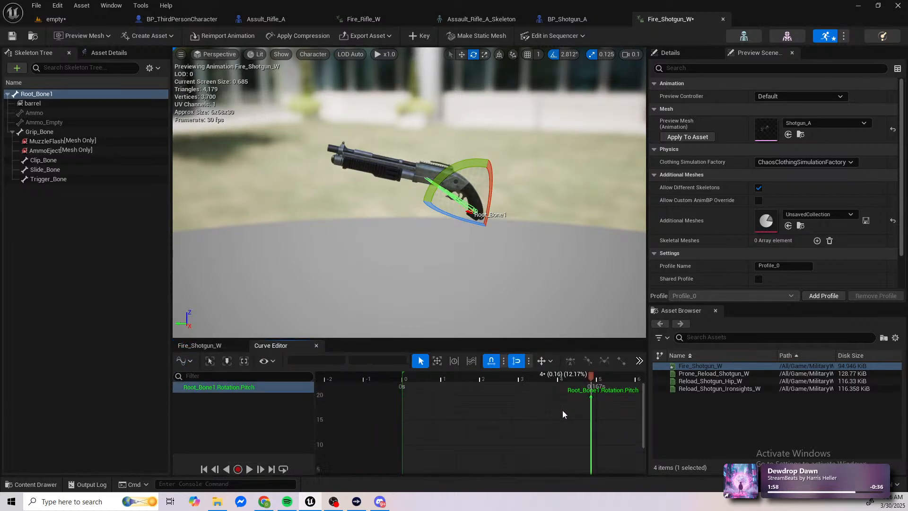
# Step: Spread the overlapping Pitch keys apart, moving one to 0.2 s with a value of 5.0
pyautogui.scroll(-1, 565, 414)
pyautogui.moveTo(584, 419); pyautogui.dragTo(471, 409, button='right')
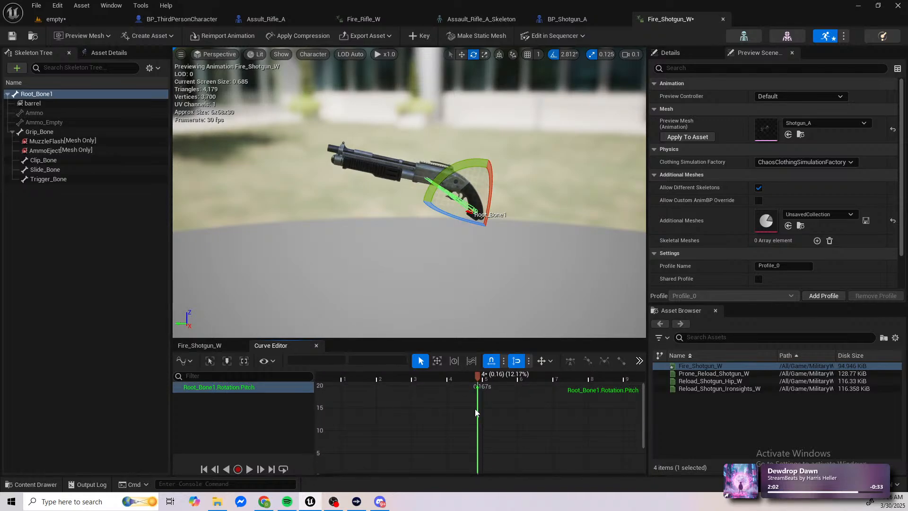
pyautogui.moveTo(502, 434); pyautogui.dragTo(498, 409, button='right')
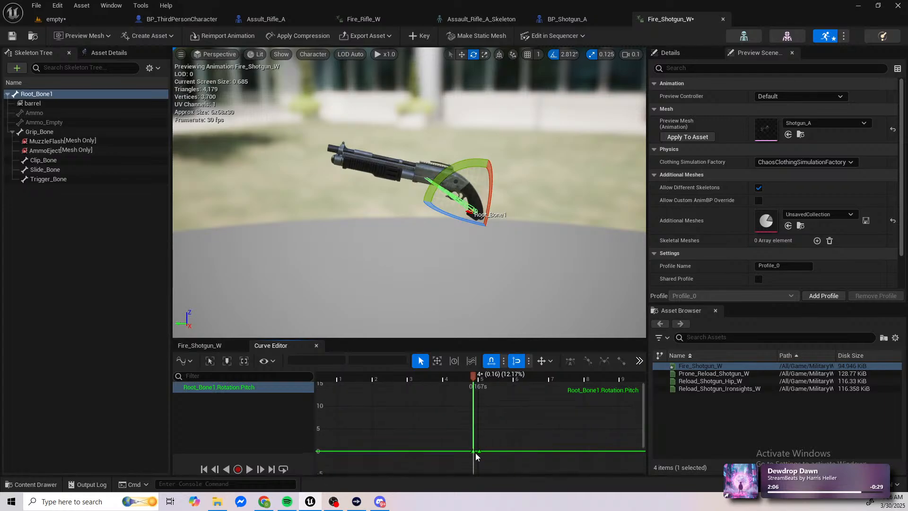
pyautogui.click(472, 452)
pyautogui.moveTo(469, 450); pyautogui.dragTo(527, 431)
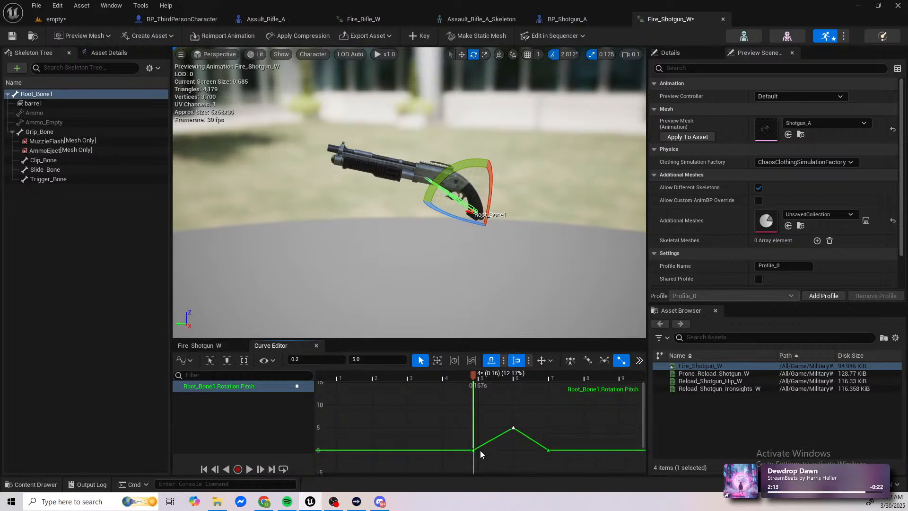
# Step: Reshape the Pitch keys into a single peak that rises from 0 at frame 4 and falls back to 0 at frame 7
pyautogui.click(473, 451)
pyautogui.moveTo(474, 454); pyautogui.dragTo(510, 394)
pyautogui.moveTo(506, 408); pyautogui.dragTo(506, 447, button='right')
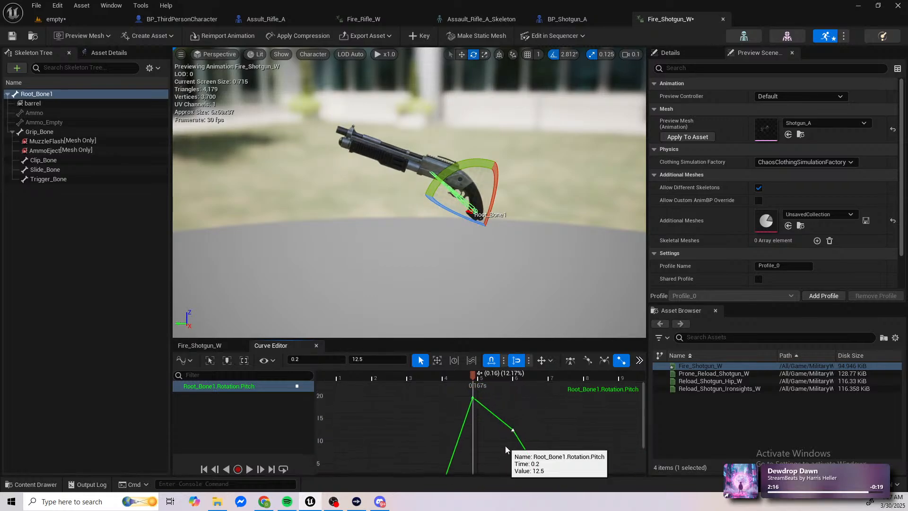
pyautogui.moveTo(515, 434)
pyautogui.mouseDown()
pyautogui.moveTo(521, 411)
pyautogui.moveTo(484, 411)
pyautogui.moveTo(510, 422)
pyautogui.mouseUp()
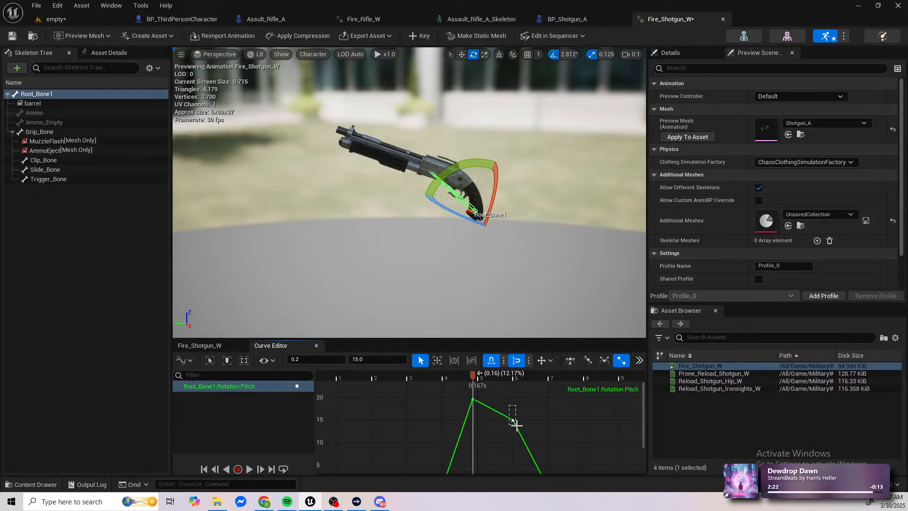
pyautogui.click(521, 436)
pyautogui.moveTo(521, 435)
pyautogui.mouseDown(button='right')
pyautogui.moveTo(513, 392)
pyautogui.moveTo(510, 431)
pyautogui.moveTo(520, 423)
pyautogui.mouseUp(button='right')
pyautogui.moveTo(482, 376)
pyautogui.mouseDown()
pyautogui.moveTo(424, 379)
pyautogui.moveTo(489, 384)
pyautogui.moveTo(477, 388)
pyautogui.mouseUp()
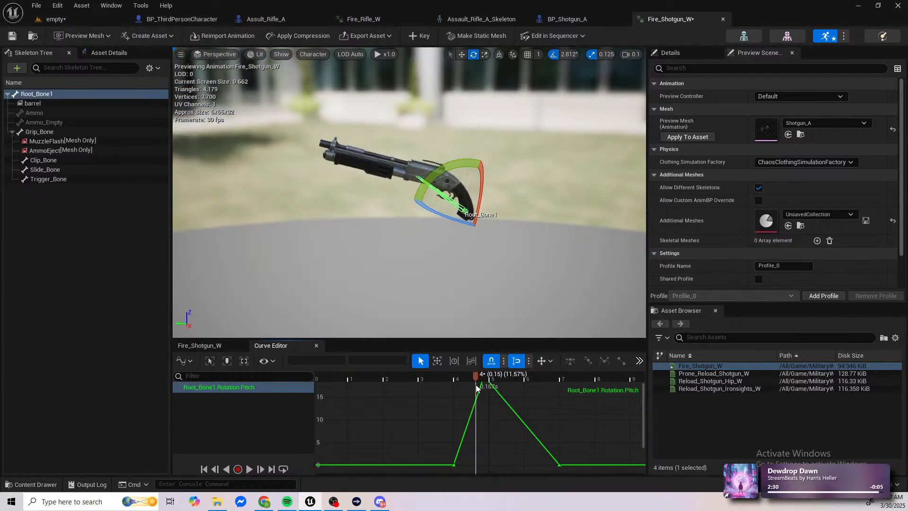
# Step: Turn off time and value snapping and move the Pitch curve's start key to about 0.142 s with a value of about 0.73
pyautogui.moveTo(453, 466)
pyautogui.mouseDown()
pyautogui.moveTo(476, 464)
pyautogui.moveTo(470, 451)
pyautogui.moveTo(467, 464)
pyautogui.mouseUp()
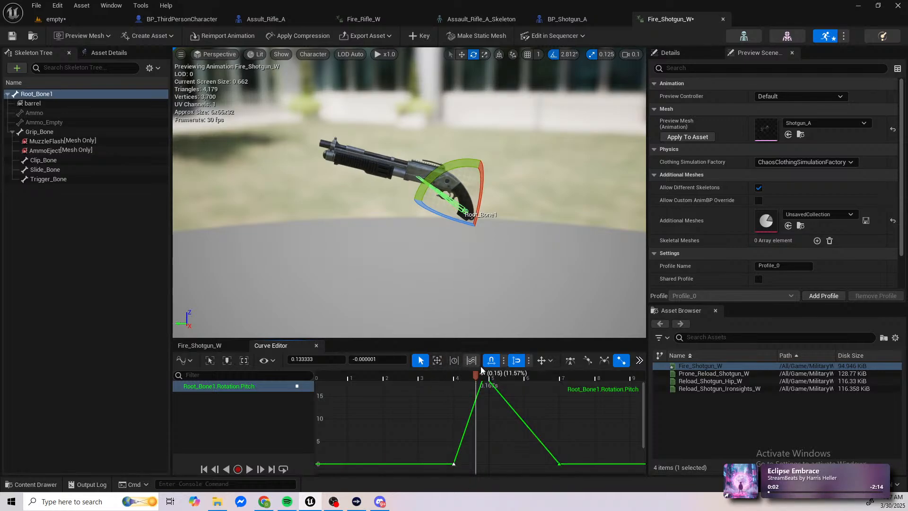
pyautogui.click(517, 365)
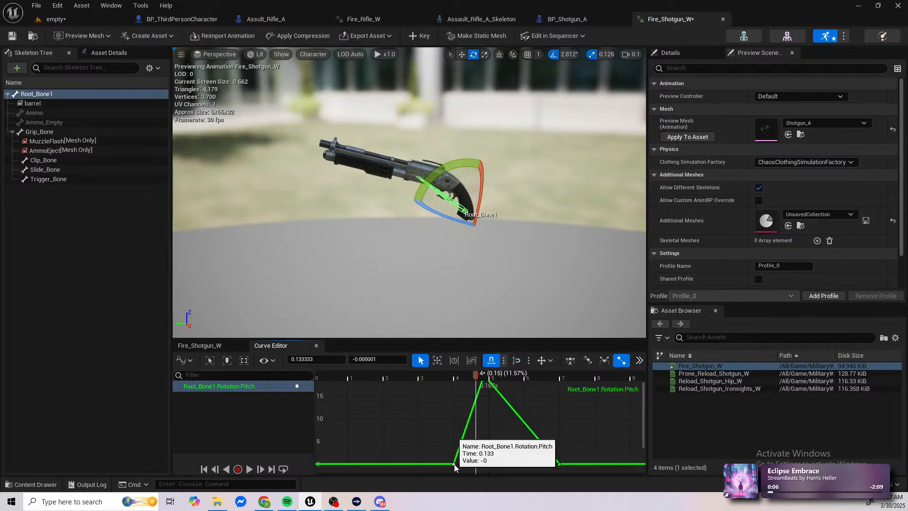
pyautogui.moveTo(467, 465)
pyautogui.mouseDown()
pyautogui.moveTo(483, 464)
pyautogui.moveTo(460, 462)
pyautogui.mouseUp()
pyautogui.moveTo(508, 427); pyautogui.dragTo(504, 443, button='right')
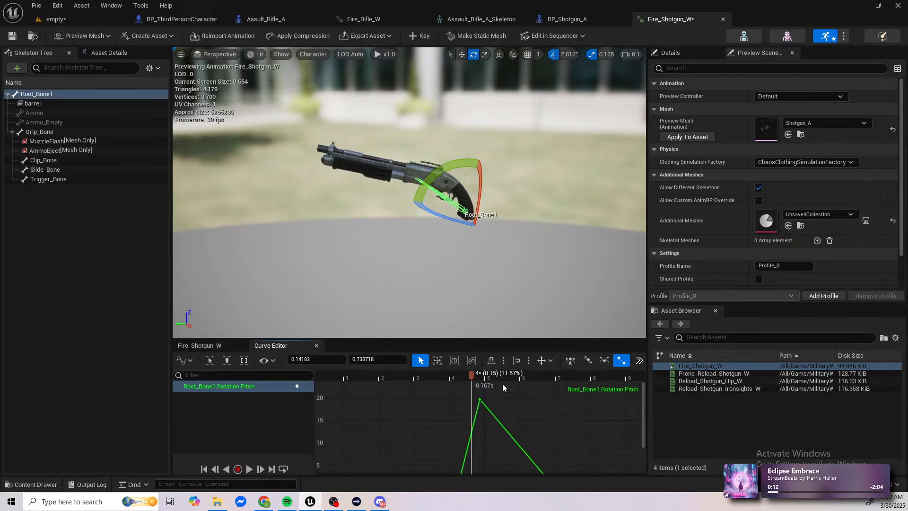
# Step: Apply smooth automatic cubic tangents to the start, peak and end keys of the Pitch curve
pyautogui.scroll(-3, 483, 395)
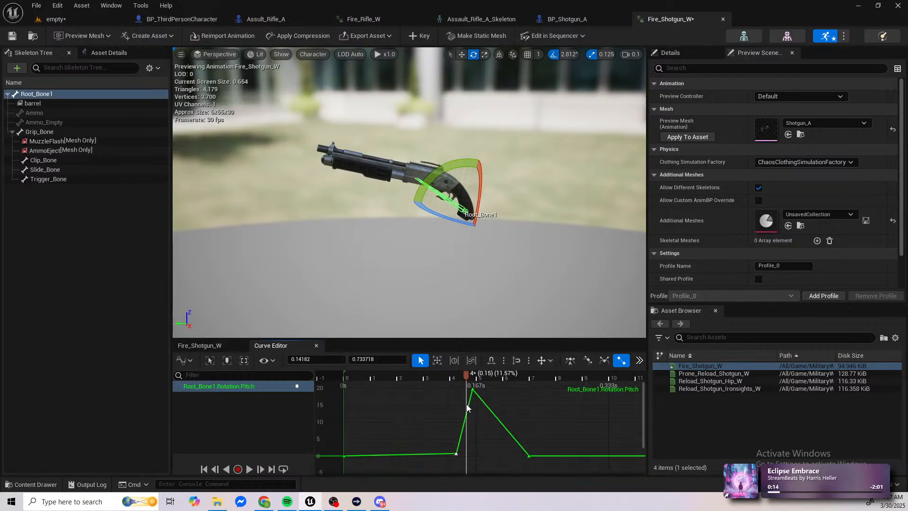
pyautogui.moveTo(542, 469); pyautogui.dragTo(539, 467)
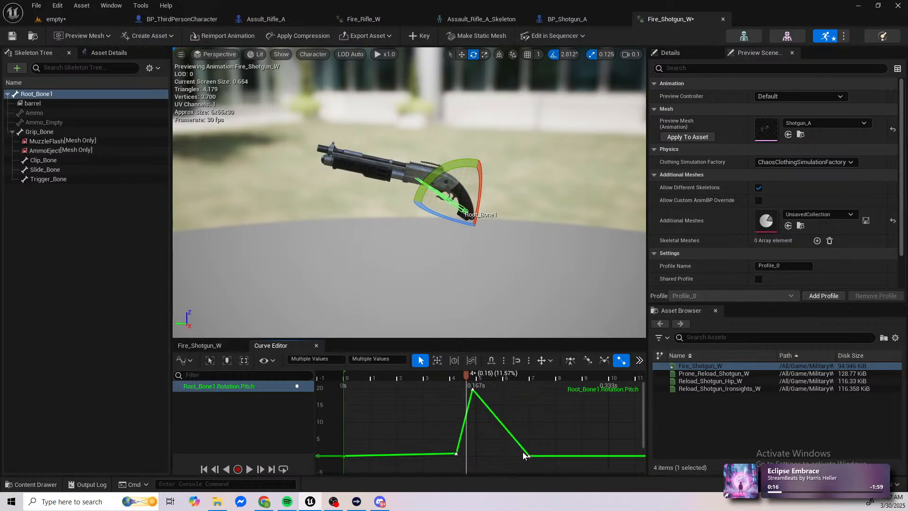
pyautogui.click(570, 360)
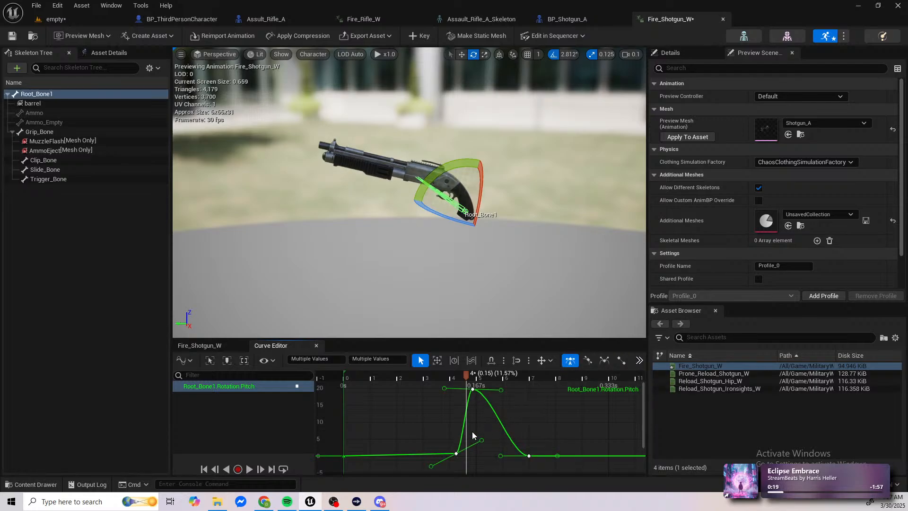
# Step: Turn on value snapping and shift the three selected Pitch keys together so the start key sits at about 0.135 s and 0
pyautogui.moveTo(455, 453)
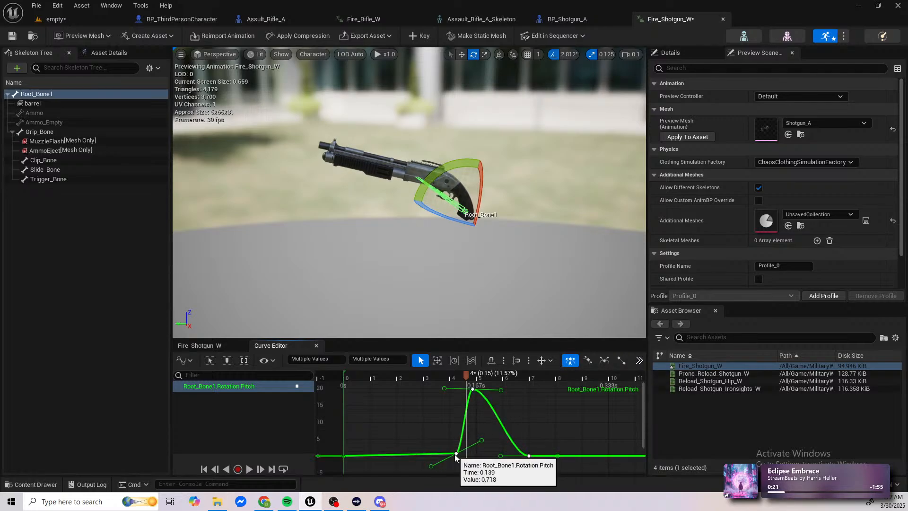
pyautogui.moveTo(455, 454); pyautogui.dragTo(460, 451)
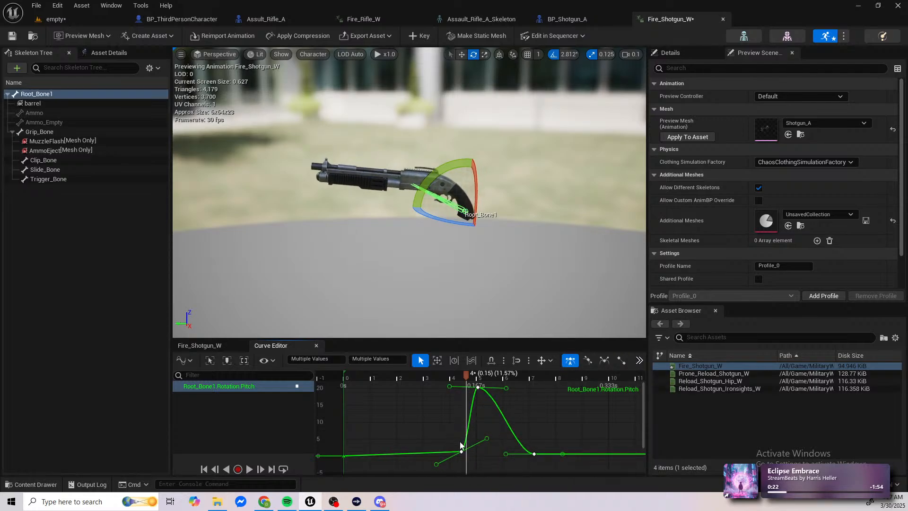
pyautogui.scroll(1, 457, 453)
pyautogui.moveTo(461, 452)
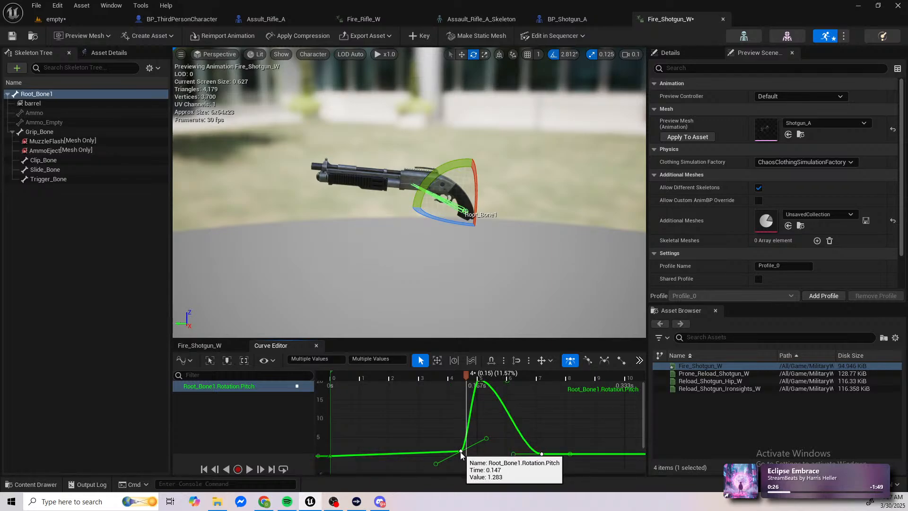
pyautogui.moveTo(462, 453); pyautogui.dragTo(461, 457)
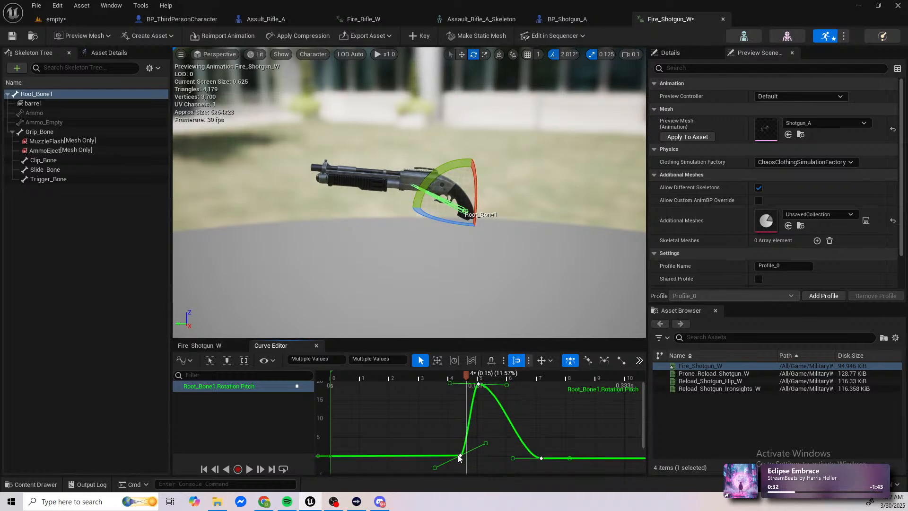
pyautogui.moveTo(459, 455); pyautogui.dragTo(447, 459)
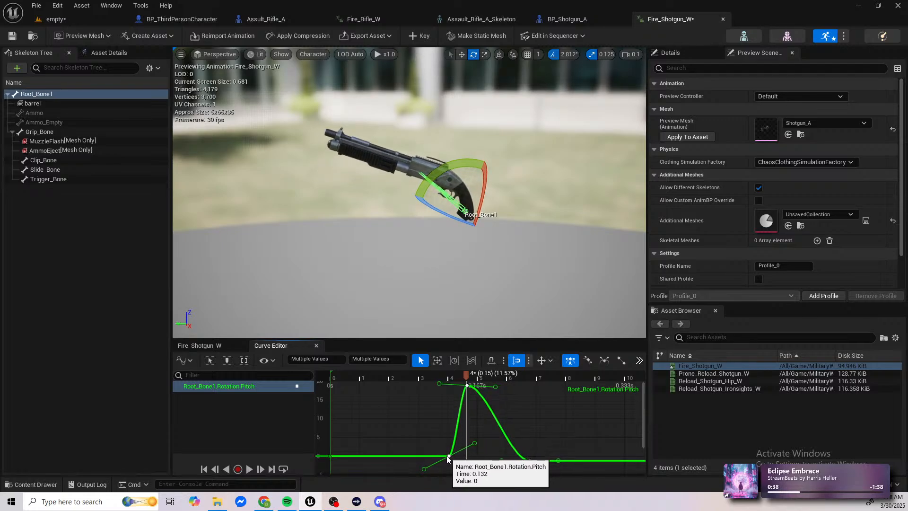
# Step: Scrub through the recoil and move the peak Pitch key to about 0.166 s with a value of 18.75
pyautogui.click(440, 382)
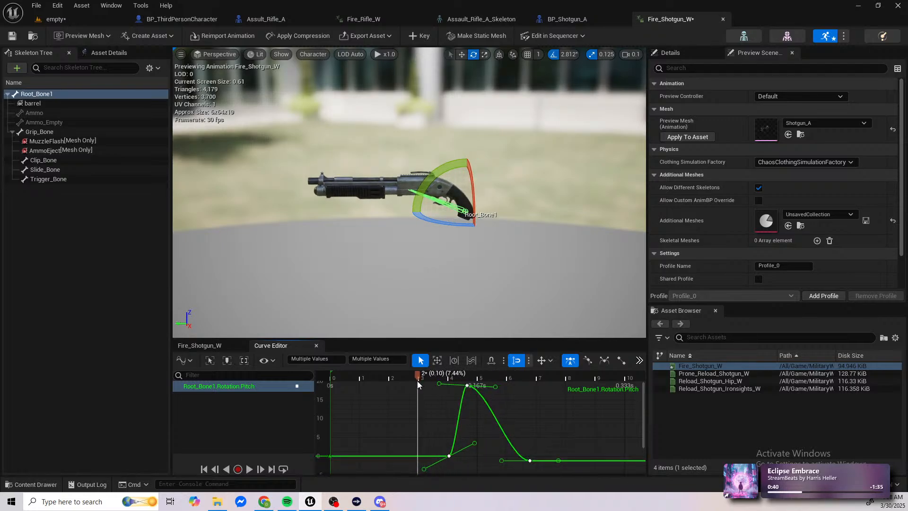
pyautogui.moveTo(437, 382); pyautogui.dragTo(475, 393)
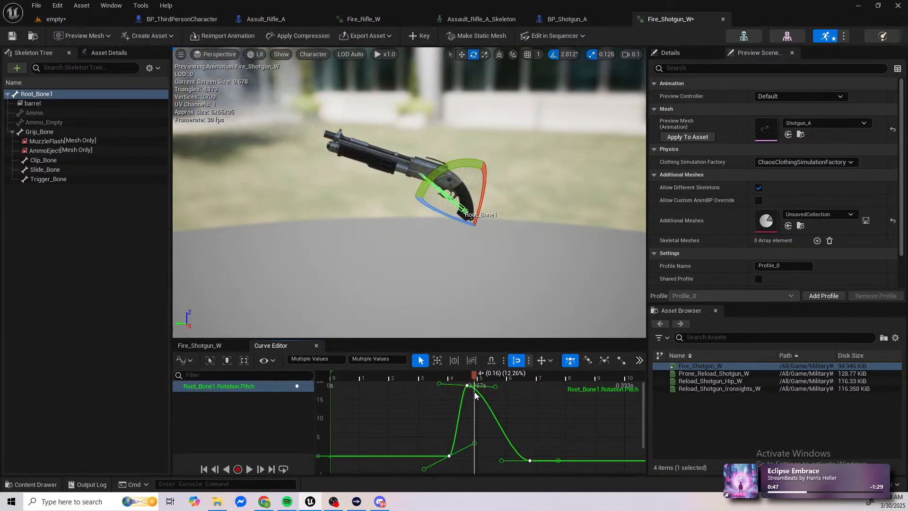
pyautogui.click(466, 390)
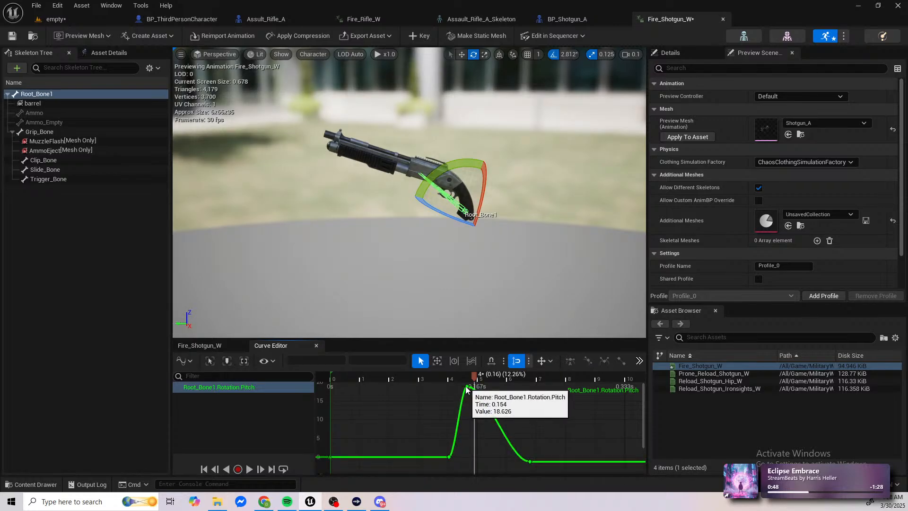
pyautogui.moveTo(467, 388); pyautogui.dragTo(476, 388)
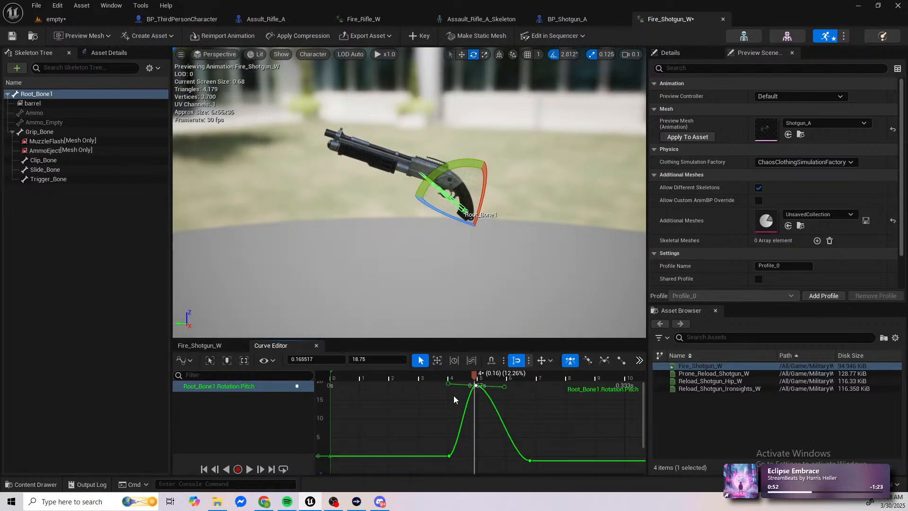
# Step: Adjust the tangents of the Pitch curve's start and end keys, giving a gentle rise and a steeper fall into the end key
pyautogui.moveTo(475, 443); pyautogui.dragTo(454, 415)
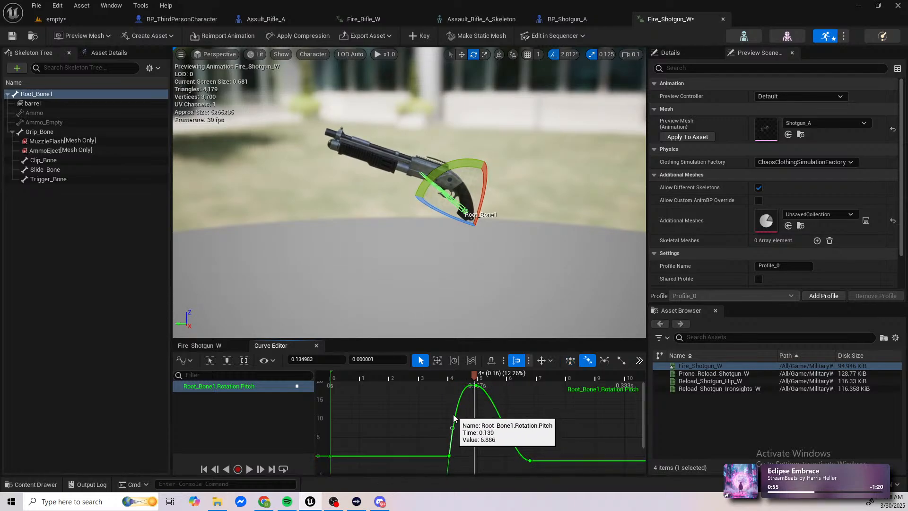
pyautogui.moveTo(474, 377)
pyautogui.mouseDown()
pyautogui.moveTo(402, 376)
pyautogui.moveTo(493, 383)
pyautogui.moveTo(475, 387)
pyautogui.mouseUp()
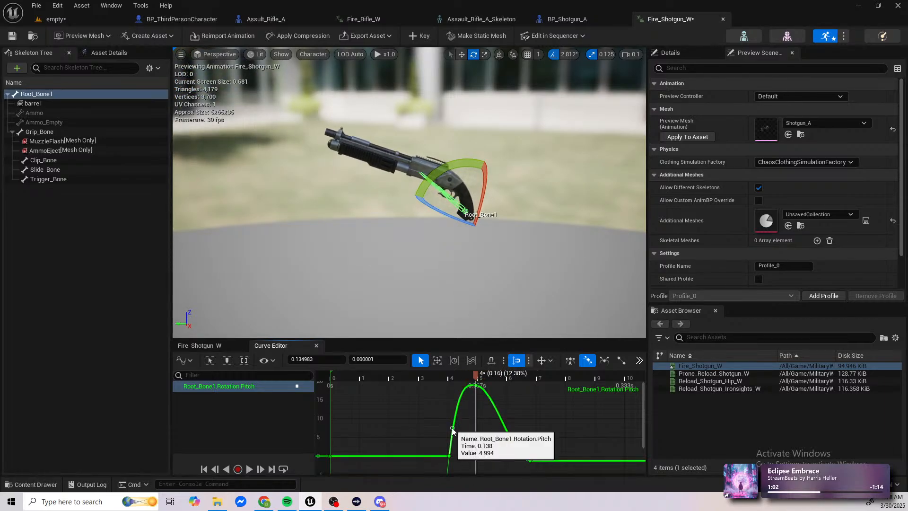
pyautogui.moveTo(453, 427); pyautogui.dragTo(481, 433)
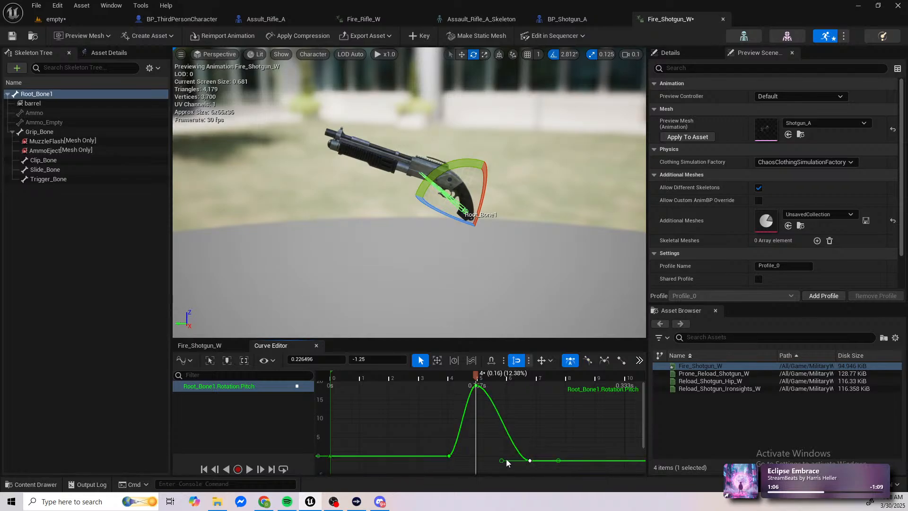
pyautogui.moveTo(501, 461); pyautogui.dragTo(485, 419)
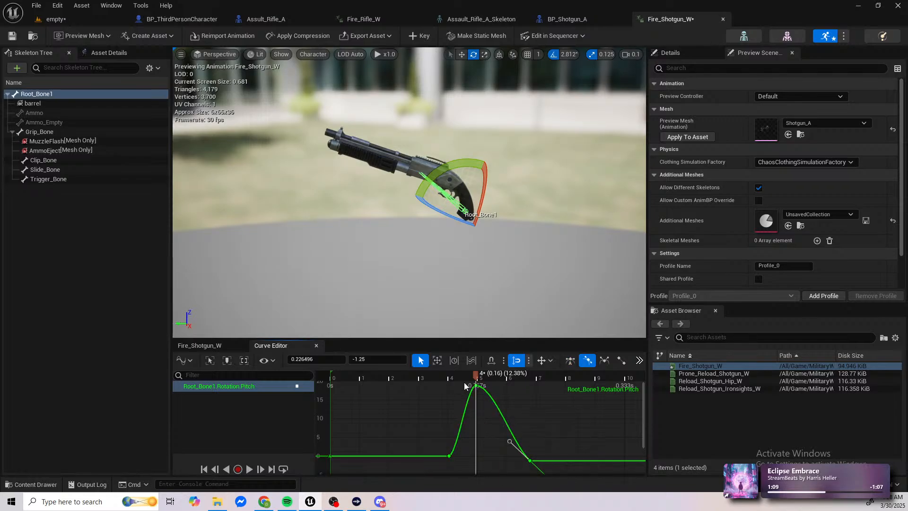
# Step: Scrub through the recoil and move the Pitch curve's start key to about 0.162 s at 0
pyautogui.moveTo(470, 376); pyautogui.dragTo(539, 408)
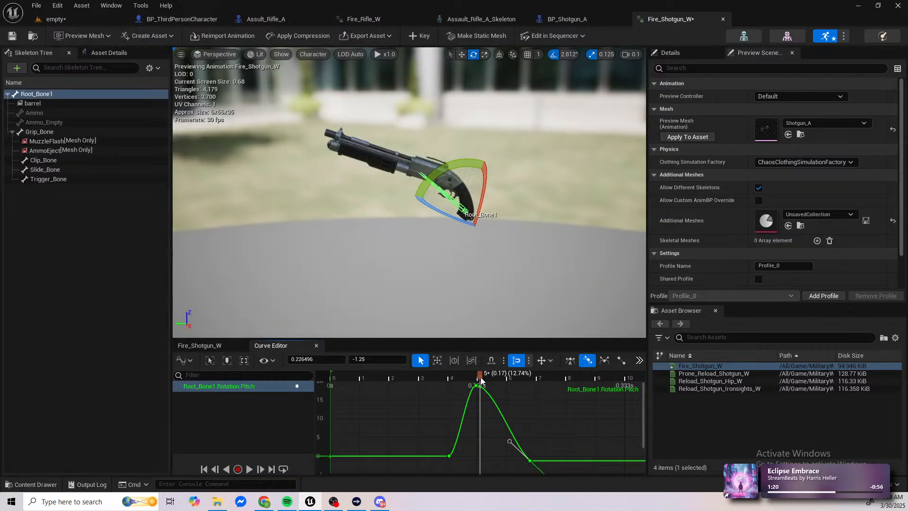
pyautogui.moveTo(481, 376)
pyautogui.mouseDown()
pyautogui.moveTo(493, 377)
pyautogui.moveTo(466, 379)
pyautogui.moveTo(481, 393)
pyautogui.moveTo(477, 385)
pyautogui.moveTo(492, 386)
pyautogui.moveTo(422, 378)
pyautogui.moveTo(502, 379)
pyautogui.moveTo(460, 385)
pyautogui.moveTo(472, 389)
pyautogui.mouseUp()
pyautogui.click(449, 456)
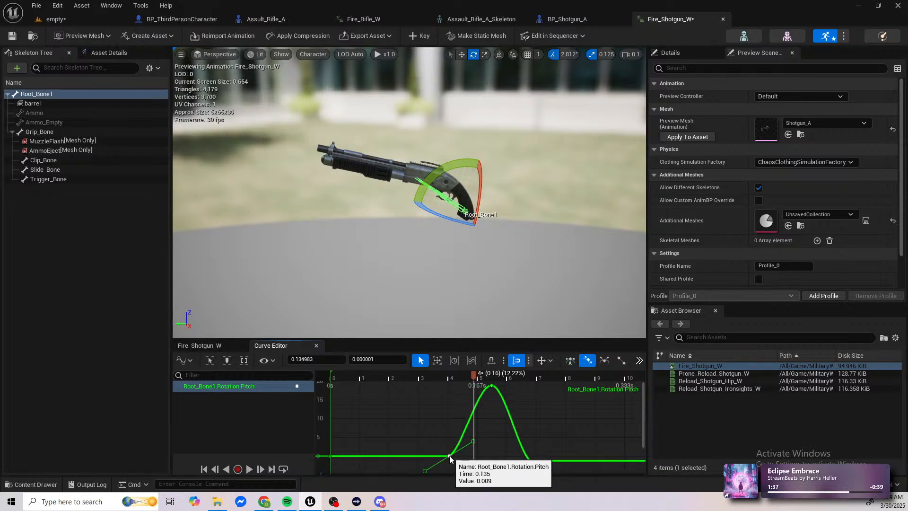
pyautogui.moveTo(452, 456); pyautogui.dragTo(475, 458)
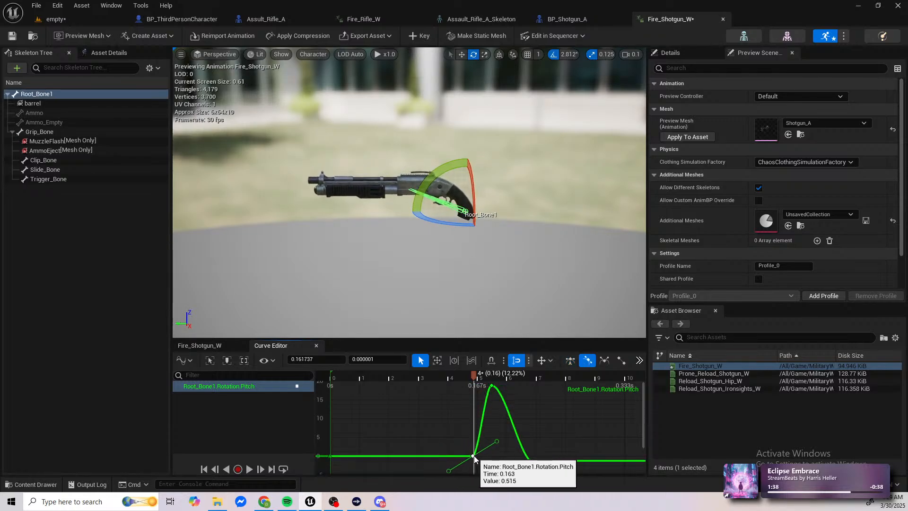
# Step: Move the Pitch end key later at value 0 and the peak key to about 0.213 s at 18.75, and save the animation
pyautogui.moveTo(475, 384); pyautogui.dragTo(550, 387)
pyautogui.moveTo(530, 460); pyautogui.dragTo(565, 457)
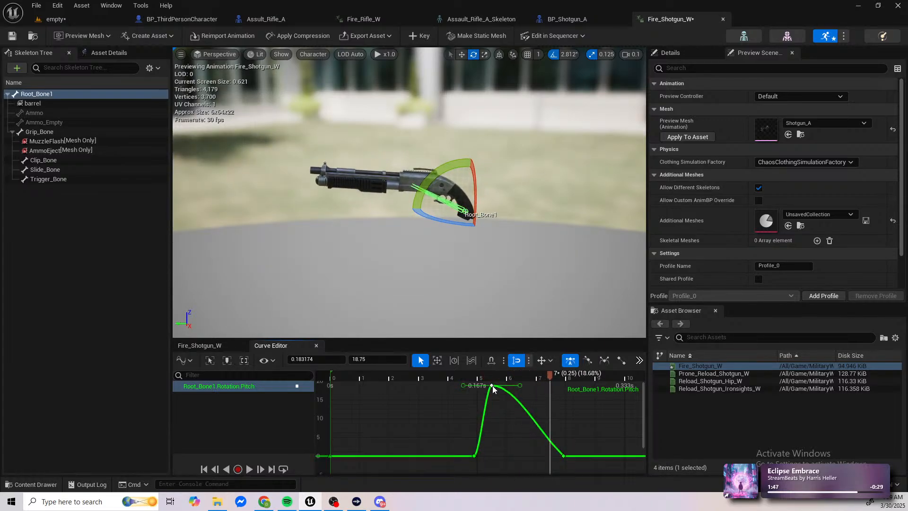
pyautogui.moveTo(492, 385); pyautogui.dragTo(582, 384)
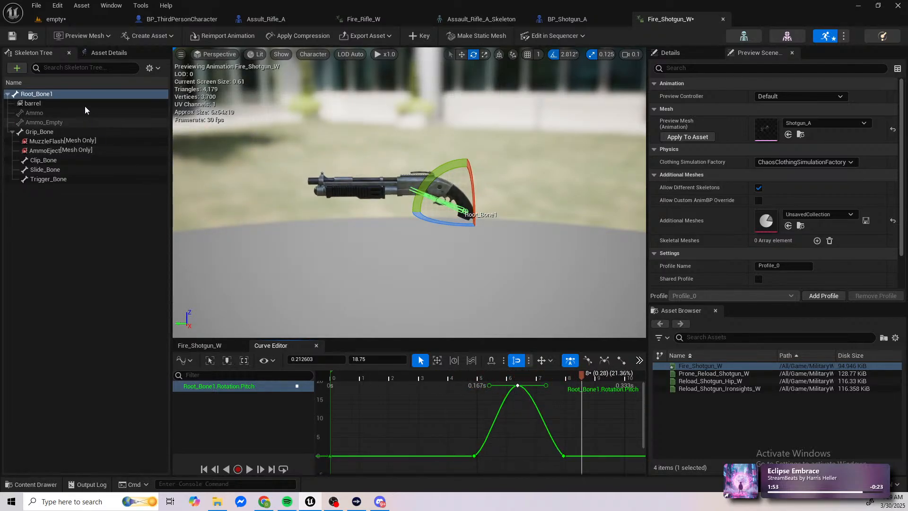
pyautogui.hotkey('ctrl', 's')
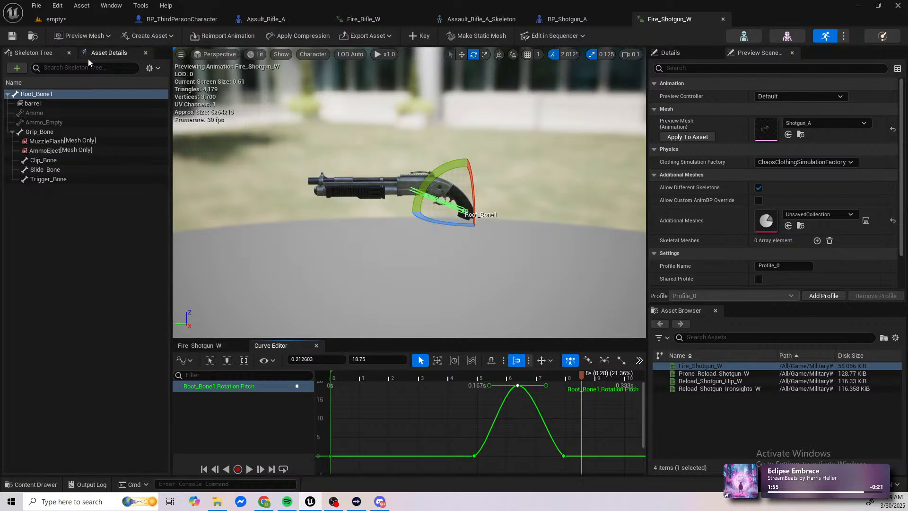
# Step: Expand Root_Bone1's Translation track in the Fire_Shotgun_W timeline and show only its X curve in the Curve Editor
pyautogui.click(199, 345)
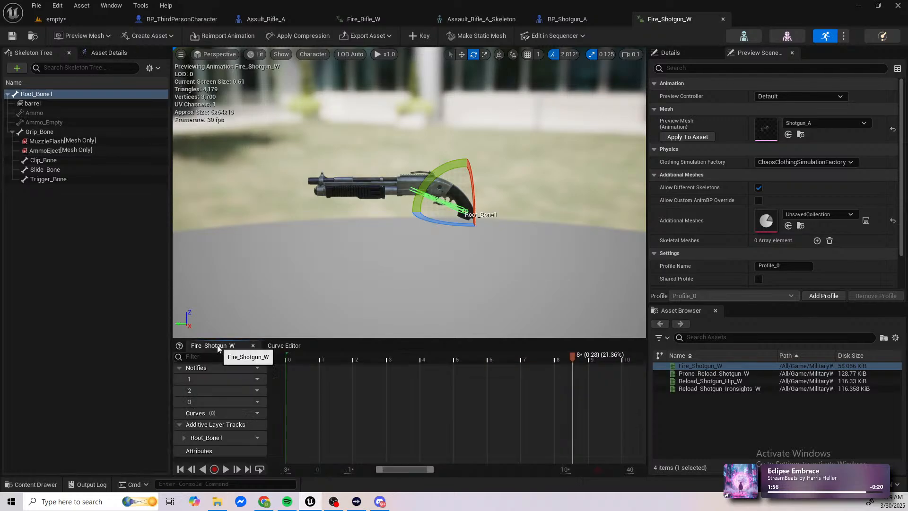
pyautogui.click(185, 437)
pyautogui.scroll(-2, 186, 433)
pyautogui.click(188, 415)
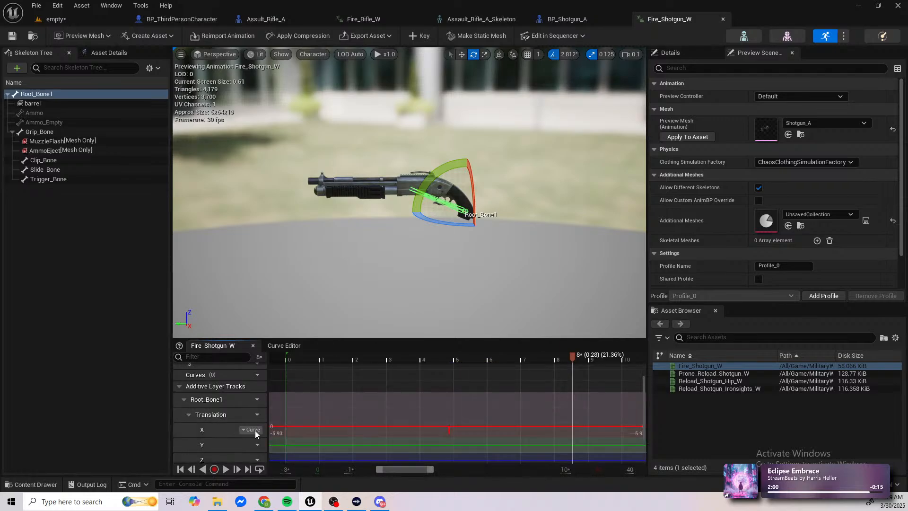
pyautogui.scroll(-1, 230, 426)
pyautogui.doubleClick(217, 417)
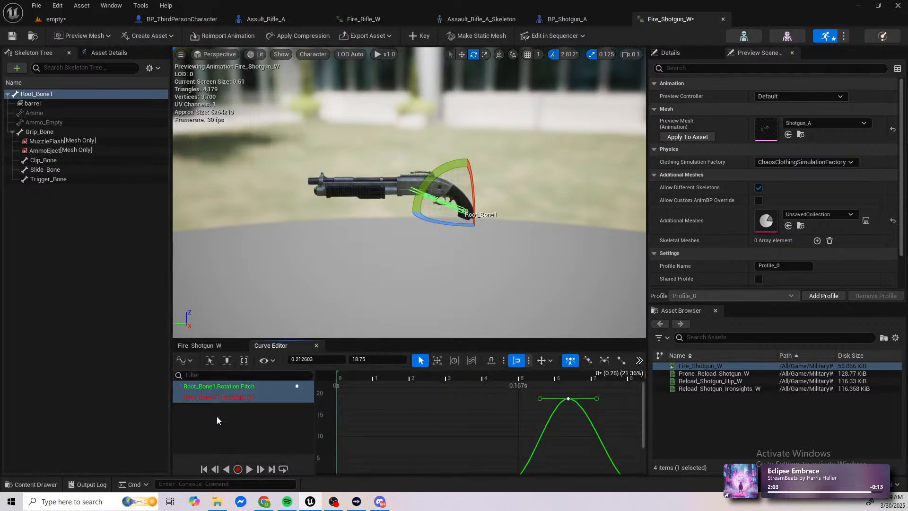
pyautogui.click(214, 397)
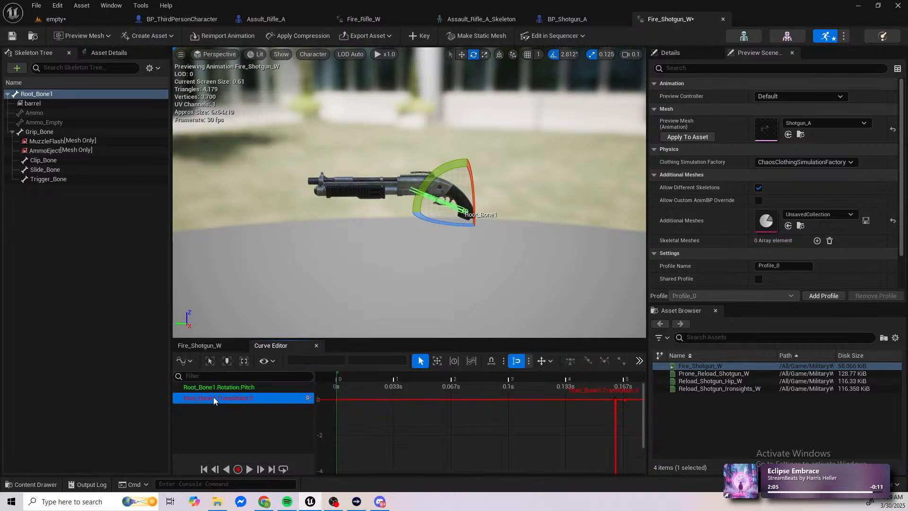
# Step: Move one Translation X key to about 0.214 s at -4 and the earlier key to about 0.11 s at 0
pyautogui.moveTo(524, 421); pyautogui.dragTo(424, 353, button='right')
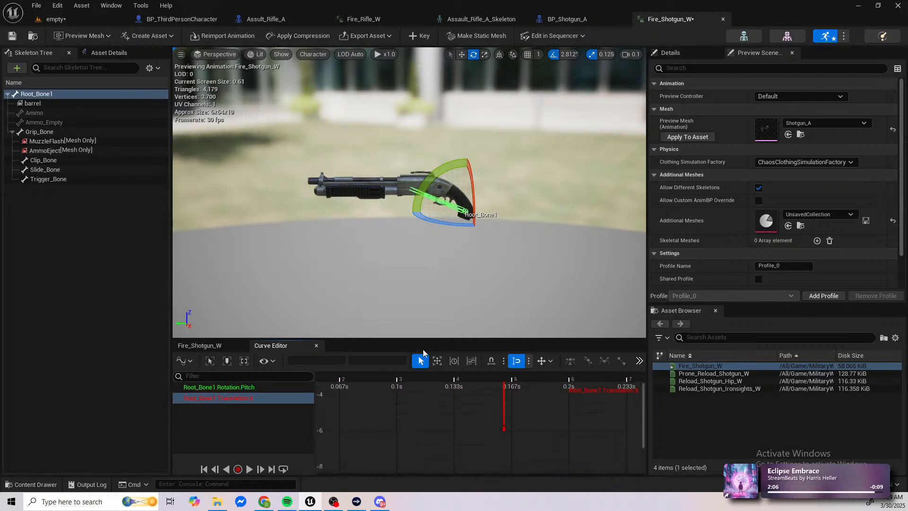
pyautogui.moveTo(427, 443); pyautogui.dragTo(423, 417, button='right')
pyautogui.moveTo(497, 379); pyautogui.dragTo(593, 469)
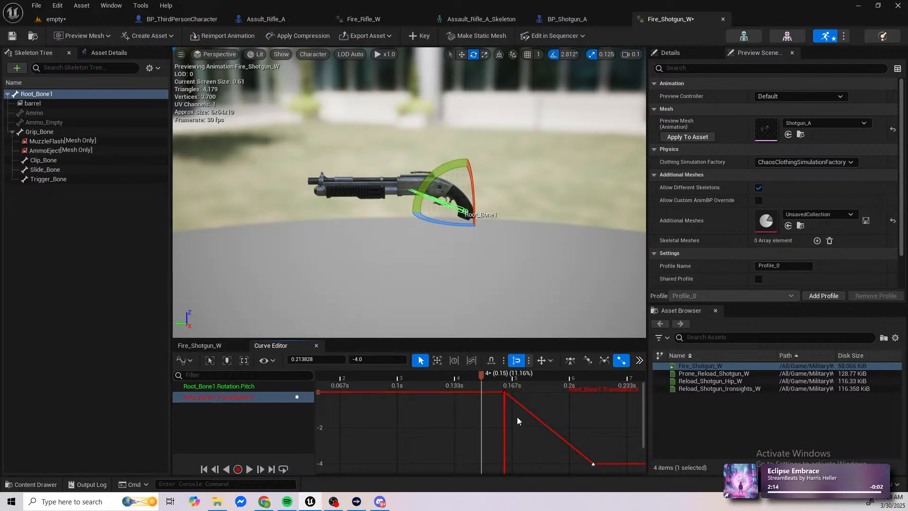
pyautogui.moveTo(504, 396); pyautogui.dragTo(414, 451)
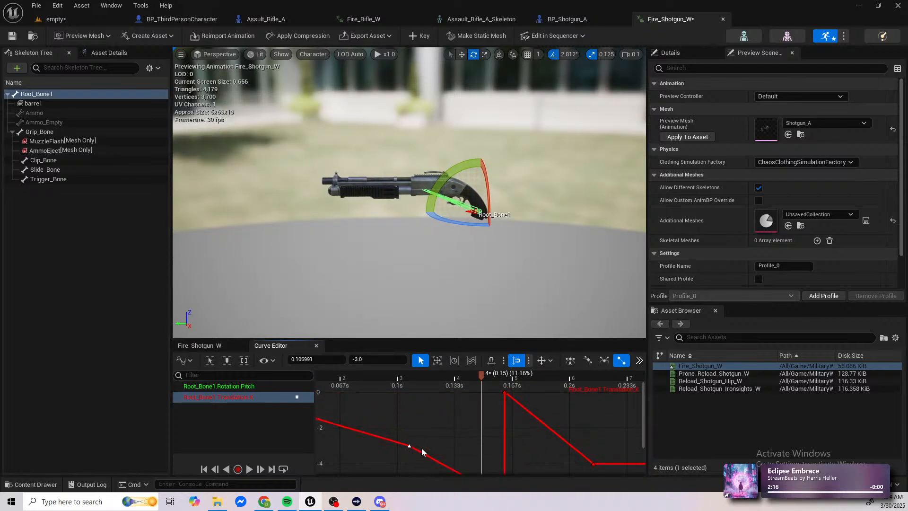
pyautogui.moveTo(414, 450); pyautogui.dragTo(479, 461, button='right')
pyautogui.moveTo(479, 462); pyautogui.dragTo(483, 410)
pyautogui.moveTo(528, 434); pyautogui.dragTo(452, 474, button='right')
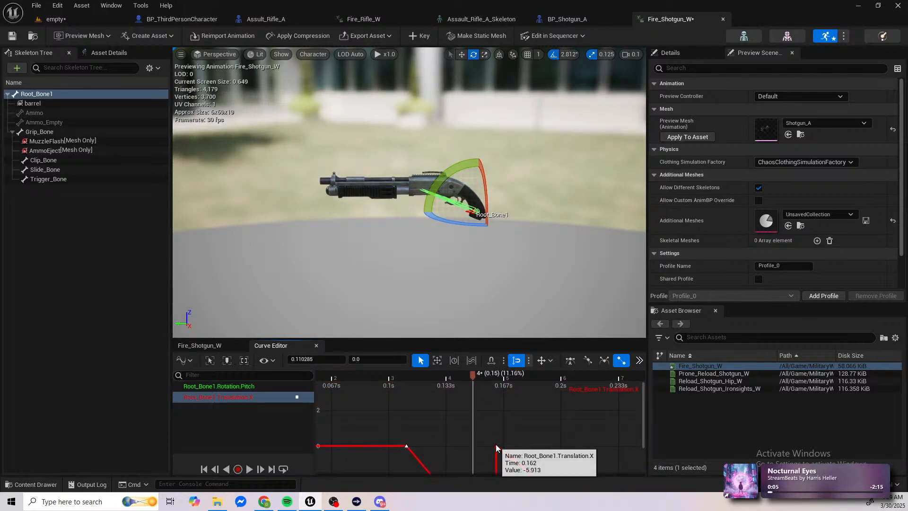
# Step: Move the middle Translation X key to about 0.175 s at 3.5 and delete the low key near -6
pyautogui.moveTo(497, 445); pyautogui.dragTo(517, 383)
pyautogui.moveTo(503, 430); pyautogui.dragTo(499, 386, button='right')
pyautogui.moveTo(494, 449); pyautogui.dragTo(499, 393, button='right')
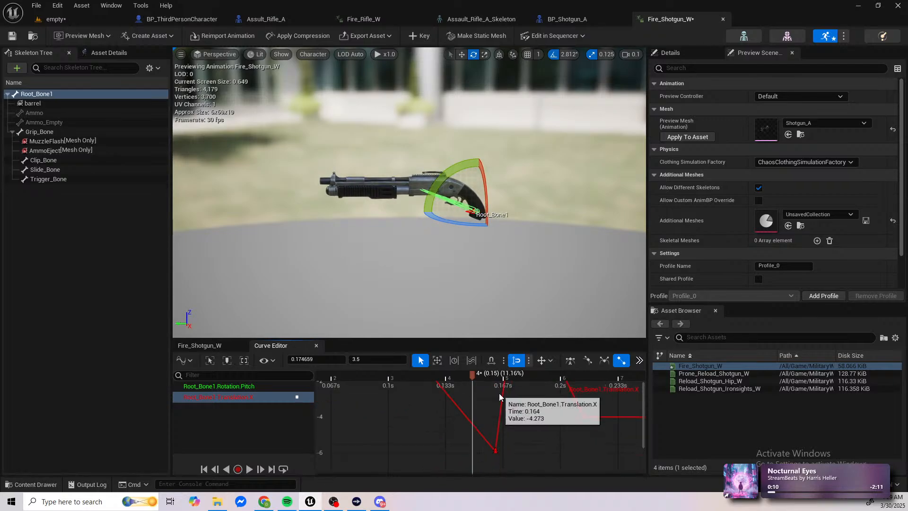
pyautogui.click(502, 451)
pyautogui.moveTo(504, 443); pyautogui.dragTo(507, 450)
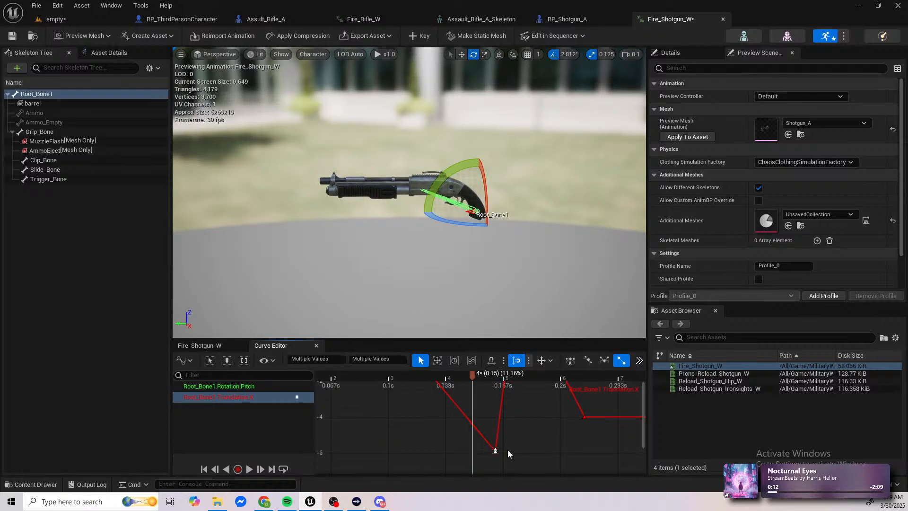
pyautogui.press('Delete')
# Step: Raise the last Translation X key to 0 at about 0.213 s
pyautogui.moveTo(502, 420)
pyautogui.mouseDown(button='right')
pyautogui.moveTo(518, 498)
pyautogui.moveTo(532, 426)
pyautogui.moveTo(495, 423)
pyautogui.mouseUp(button='right')
pyautogui.moveTo(536, 449); pyautogui.dragTo(526, 381)
pyautogui.moveTo(530, 476); pyautogui.dragTo(530, 472, button='right')
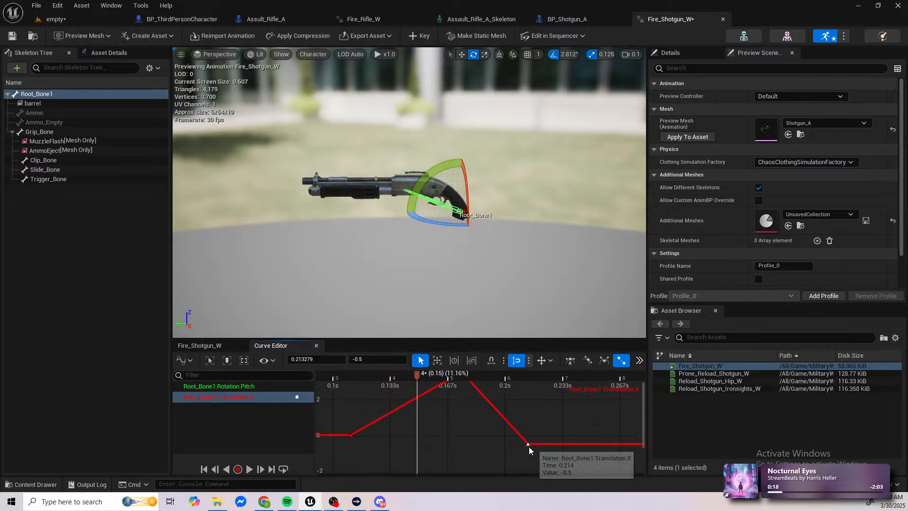
pyautogui.moveTo(527, 444); pyautogui.dragTo(528, 434)
pyautogui.moveTo(455, 413); pyautogui.dragTo(501, 446, button='right')
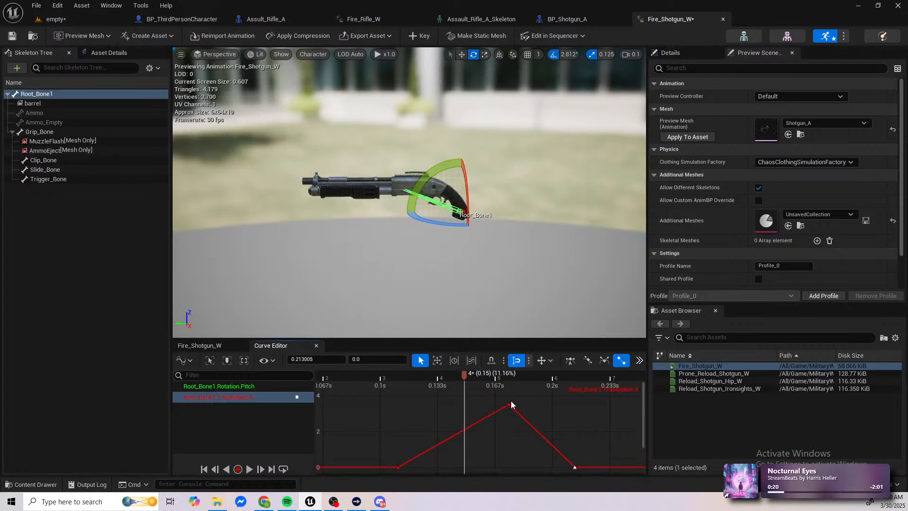
# Step: Delete the Translation X curve's start key and move the raised key to about 0.131 s at 0
pyautogui.moveTo(468, 378); pyautogui.dragTo(499, 403)
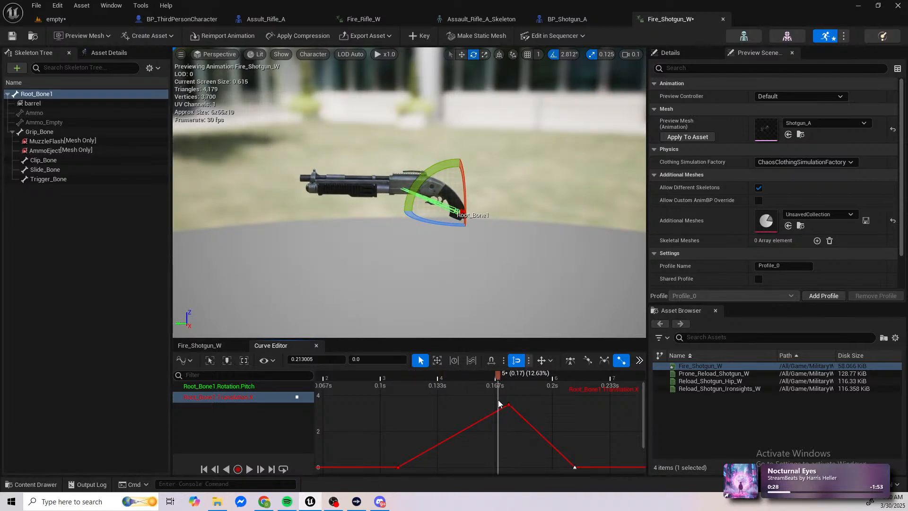
pyautogui.press('Delete')
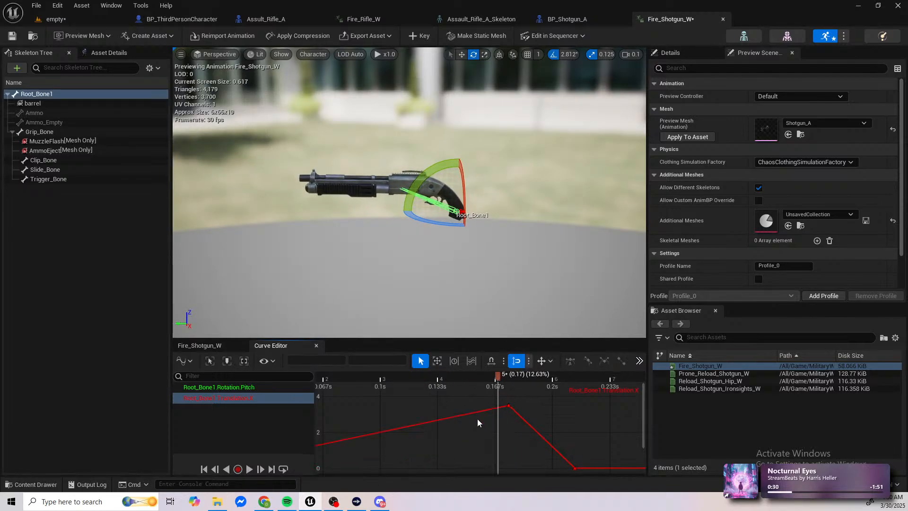
pyautogui.moveTo(507, 408); pyautogui.dragTo(433, 468)
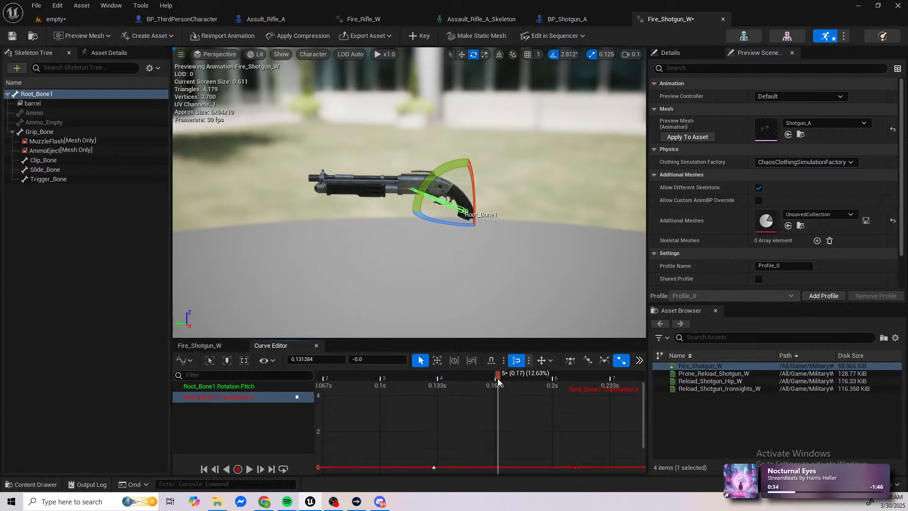
# Step: Add a Translation X key at about 0.18 s and lower it to -4 at about 0.185 s
pyautogui.moveTo(334, 380); pyautogui.dragTo(514, 389)
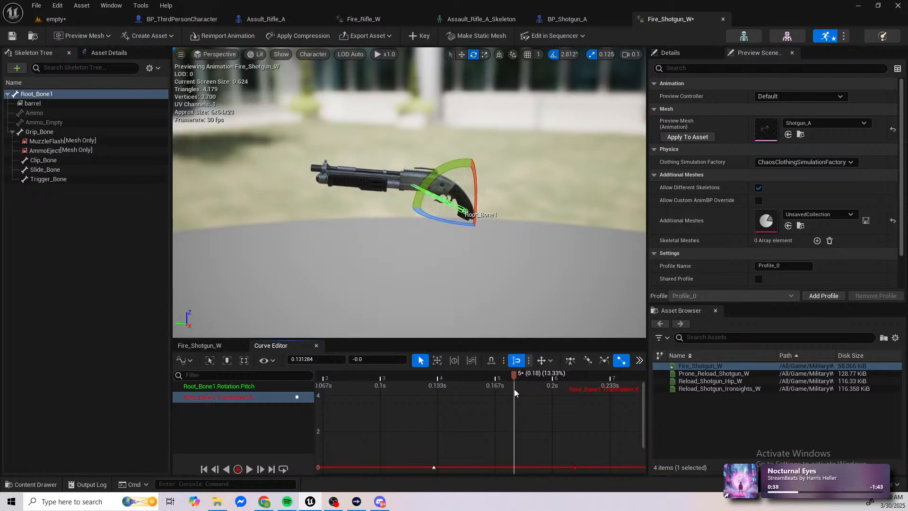
pyautogui.rightClick(517, 467)
pyautogui.click(563, 350)
pyautogui.moveTo(524, 467)
pyautogui.mouseDown()
pyautogui.moveTo(543, 399)
pyautogui.moveTo(530, 402)
pyautogui.moveTo(518, 476)
pyautogui.moveTo(516, 396)
pyautogui.moveTo(510, 427)
pyautogui.moveTo(519, 467)
pyautogui.mouseUp()
pyautogui.moveTo(513, 434); pyautogui.dragTo(509, 393, button='right')
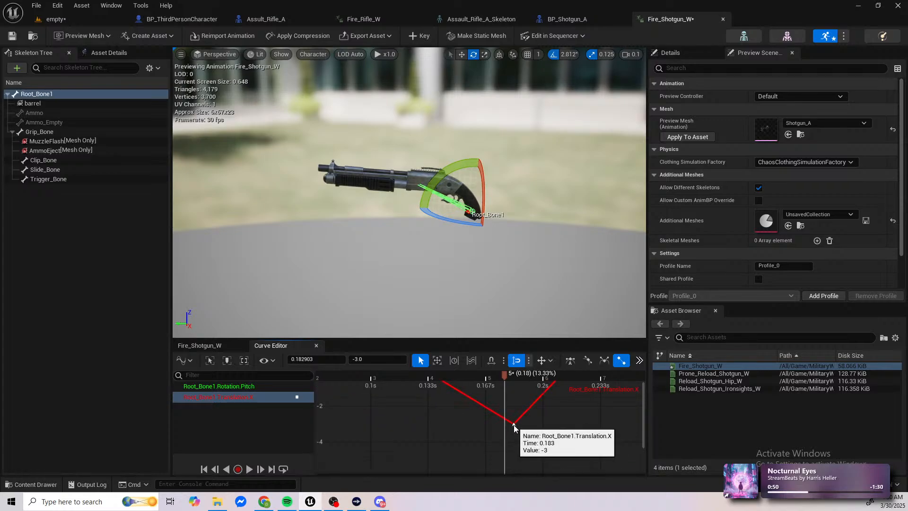
pyautogui.moveTo(514, 425); pyautogui.dragTo(517, 443)
# Step: Add a key on the rising part of the Translation X curve and place it just before the end key at about -2.5
pyautogui.moveTo(504, 376); pyautogui.dragTo(570, 390)
pyautogui.moveTo(565, 405); pyautogui.dragTo(550, 440, button='right')
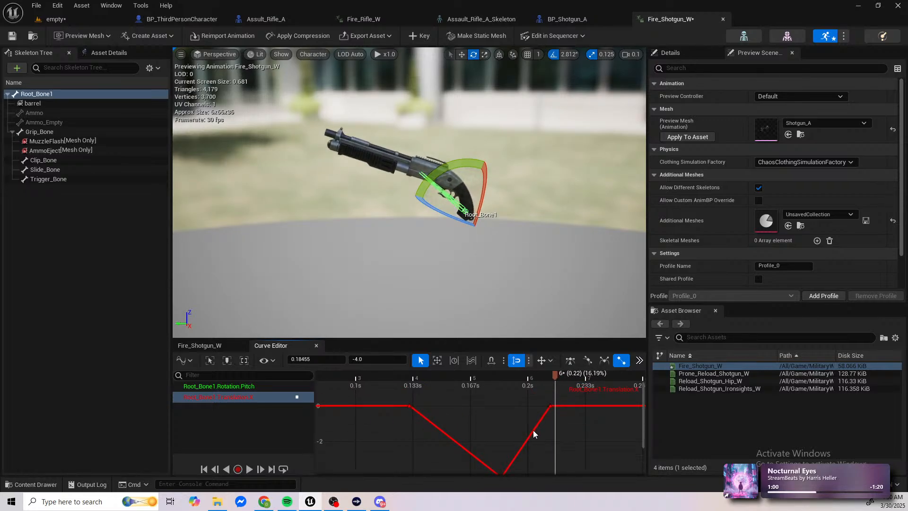
pyautogui.rightClick(533, 431)
pyautogui.click(558, 314)
pyautogui.moveTo(533, 433); pyautogui.dragTo(547, 450)
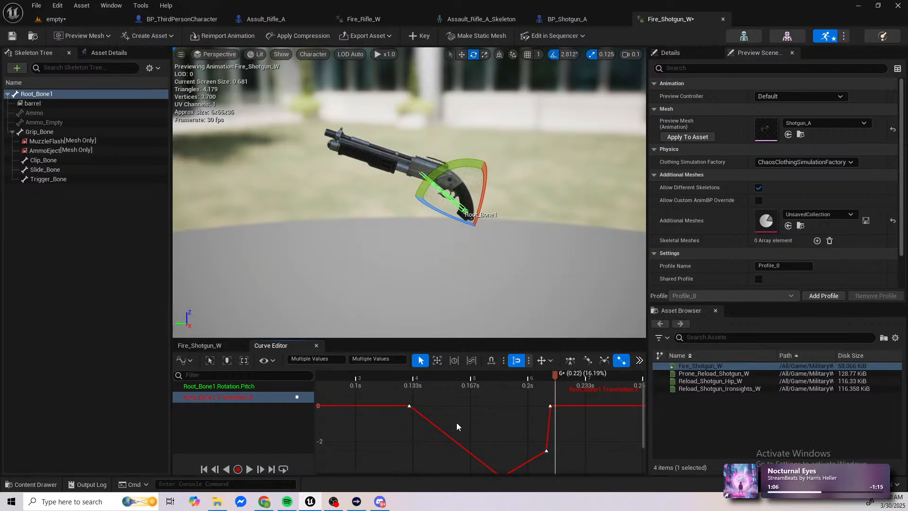
# Step: Select the four recoil keys of the Translation X curve and apply smooth automatic cubic tangents
pyautogui.click(394, 404)
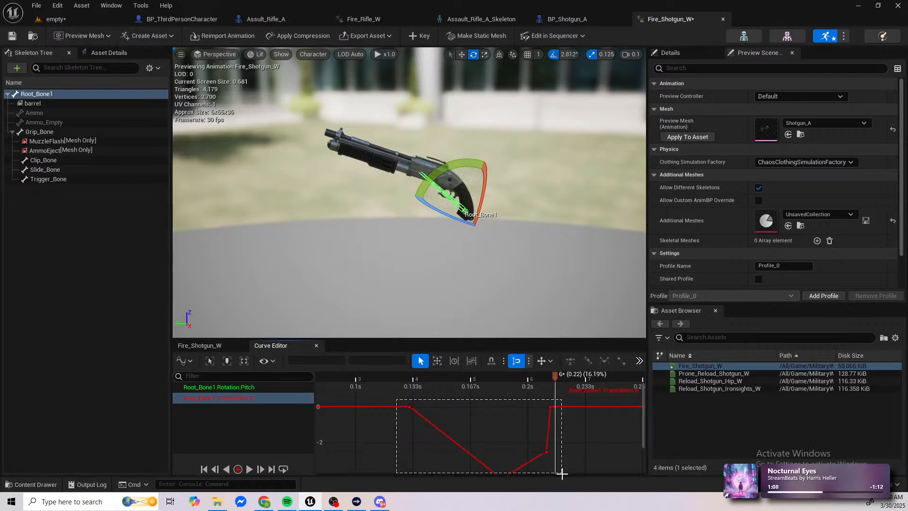
pyautogui.moveTo(562, 473); pyautogui.dragTo(565, 473)
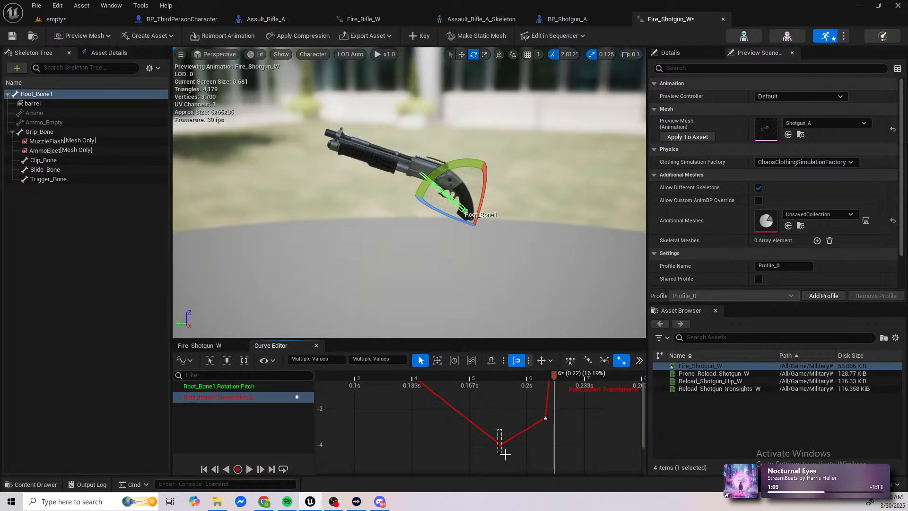
pyautogui.click(570, 360)
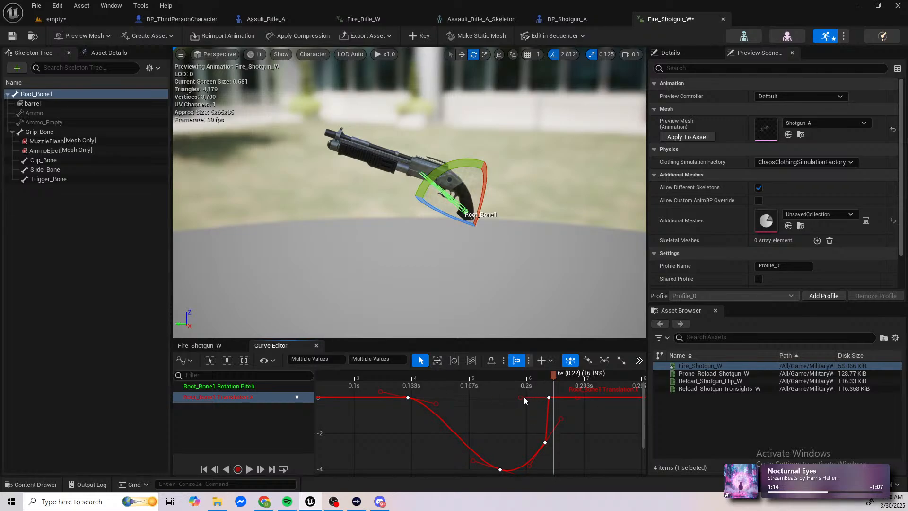
# Step: Move the last Translation X key to about 0.234 s at 0 and save the animation after previewing its playback
pyautogui.moveTo(521, 398); pyautogui.dragTo(288, 375)
pyautogui.click(532, 391)
pyautogui.click(521, 407)
pyautogui.press('space')
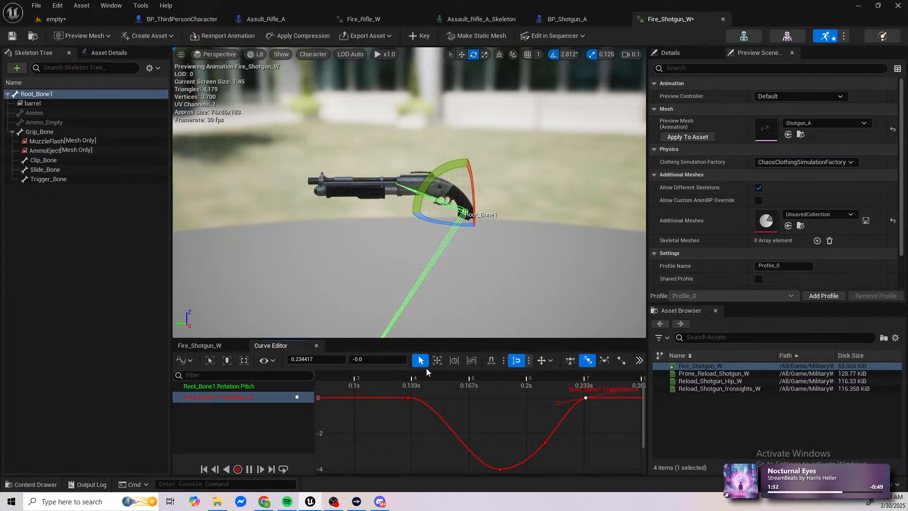
pyautogui.press('space')
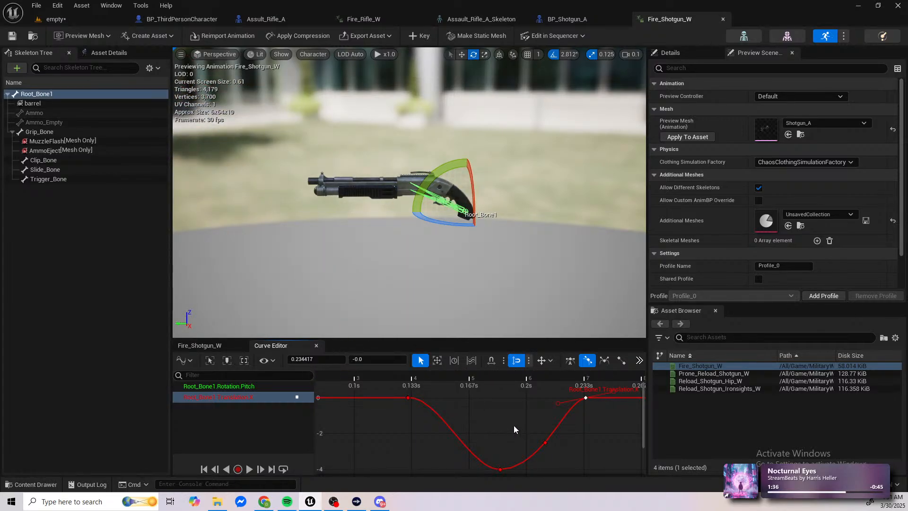
# Step: Play the level in a new window and walk over to pick up the shotgun
pyautogui.click(70, 22)
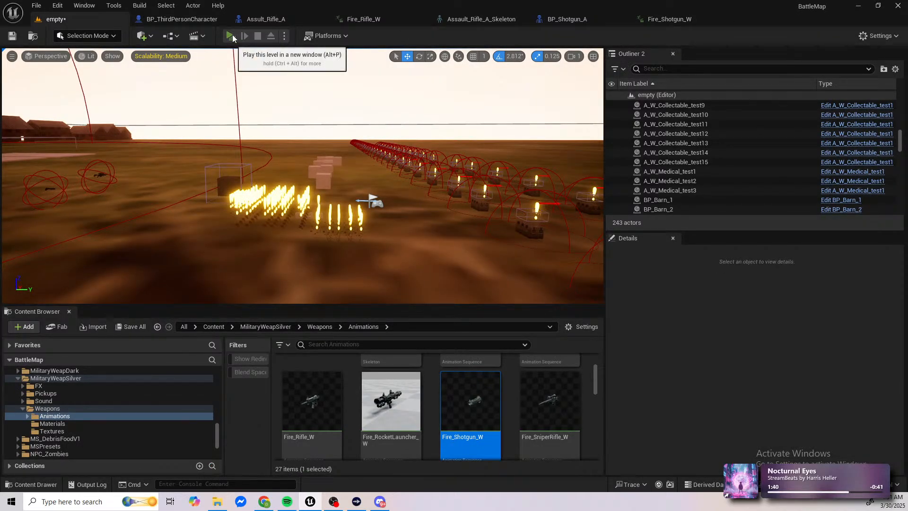
pyautogui.click(232, 37)
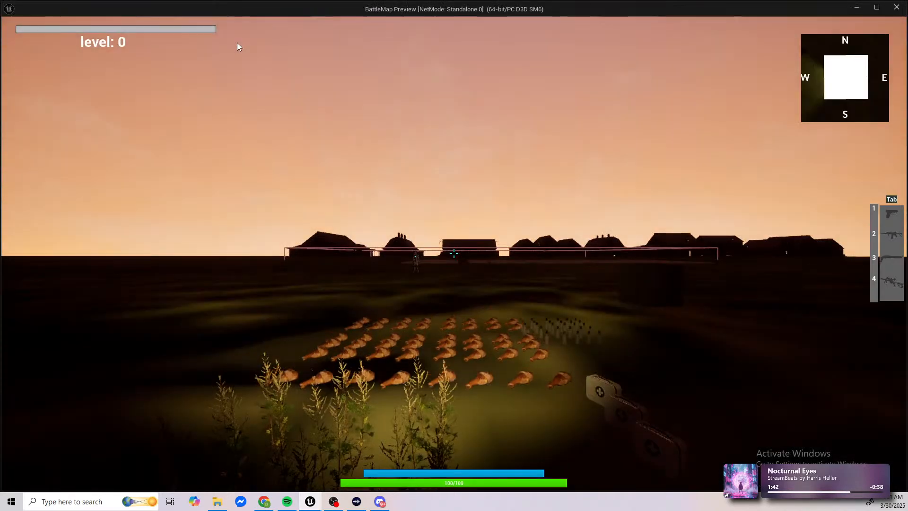
pyautogui.press('w')
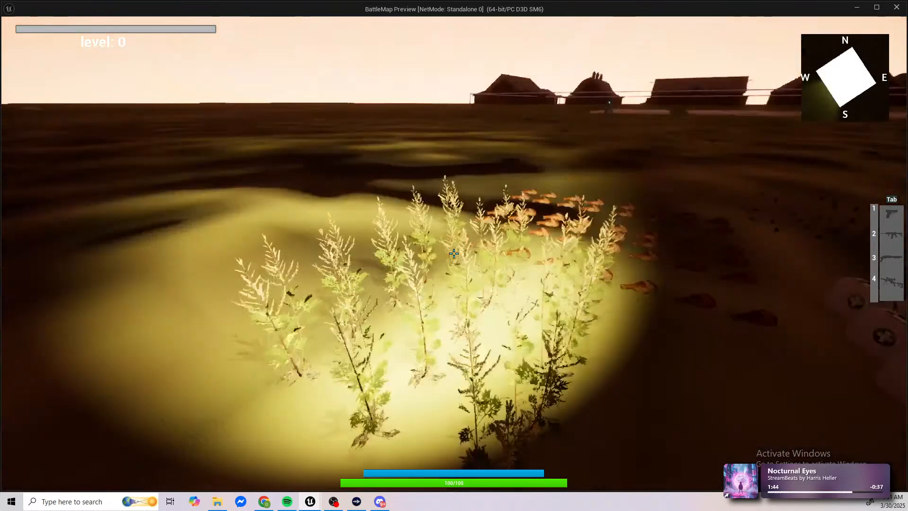
pyautogui.press('w')
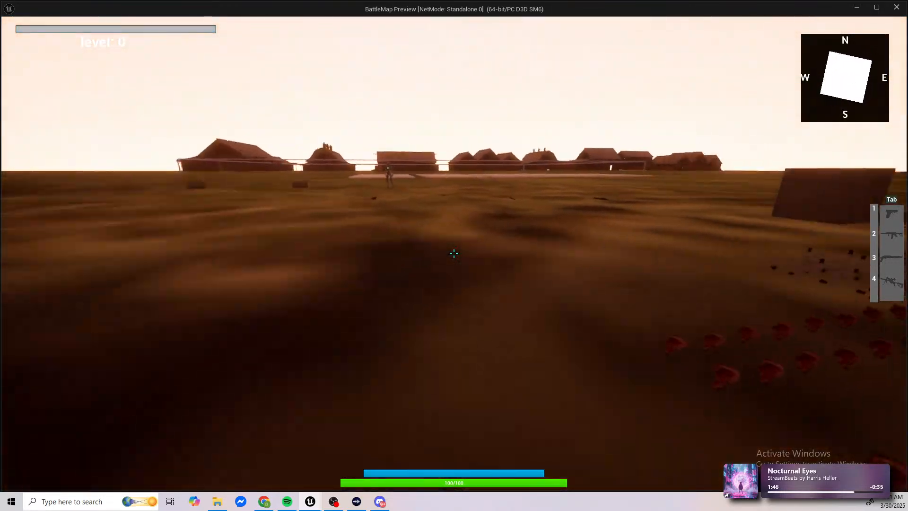
pyautogui.press('w')
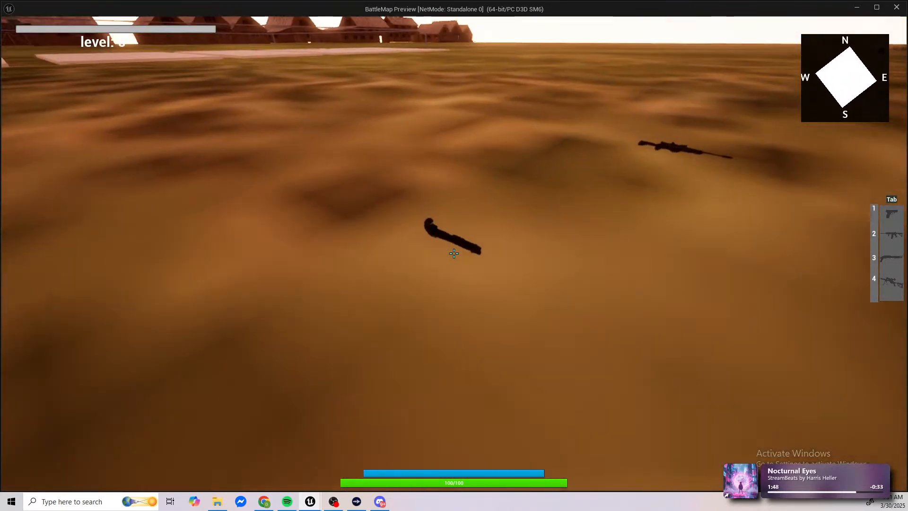
pyautogui.press('e')
# Step: Fire the shotgun from the hip and while aiming down sights until its magazine is empty, checking the recoil
pyautogui.click(454, 253)
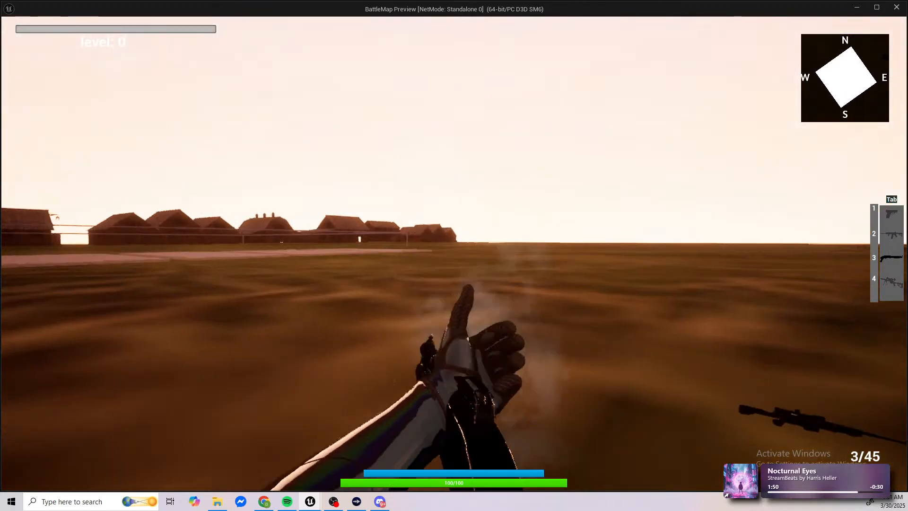
pyautogui.click(454, 254)
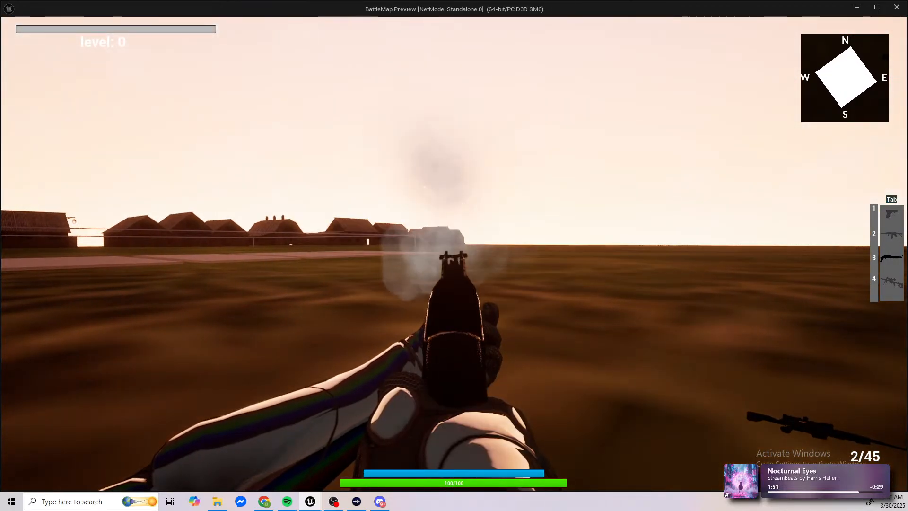
pyautogui.click(455, 253)
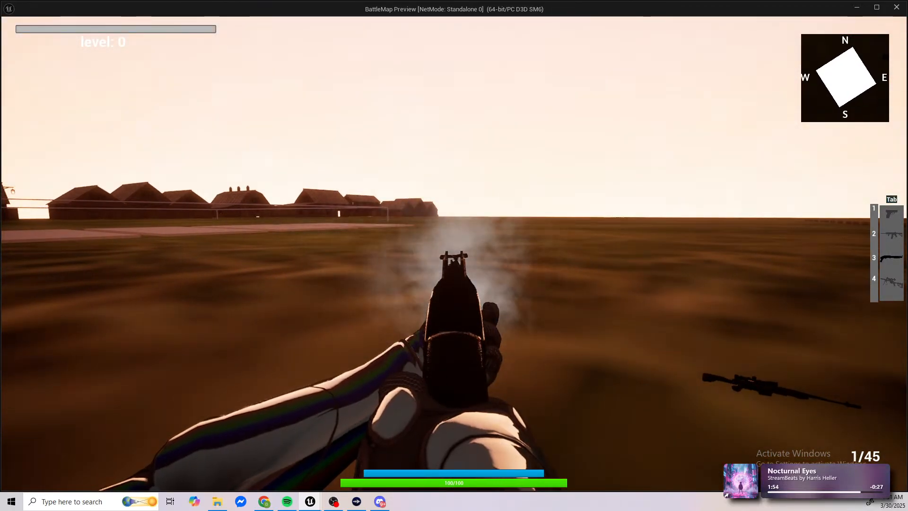
pyautogui.click(454, 254)
pyautogui.press('2')
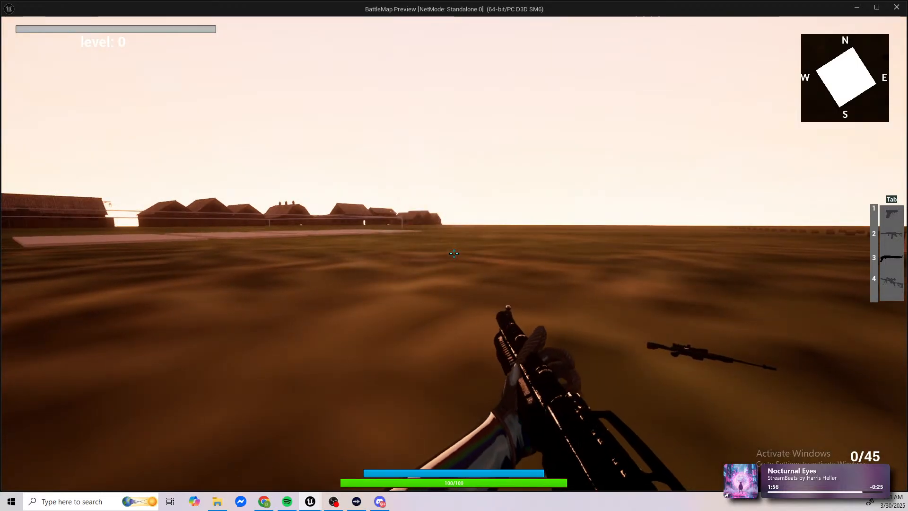
# Step: Reload the shotgun, fire it from the hip until it is empty, and end the play session
pyautogui.press('r')
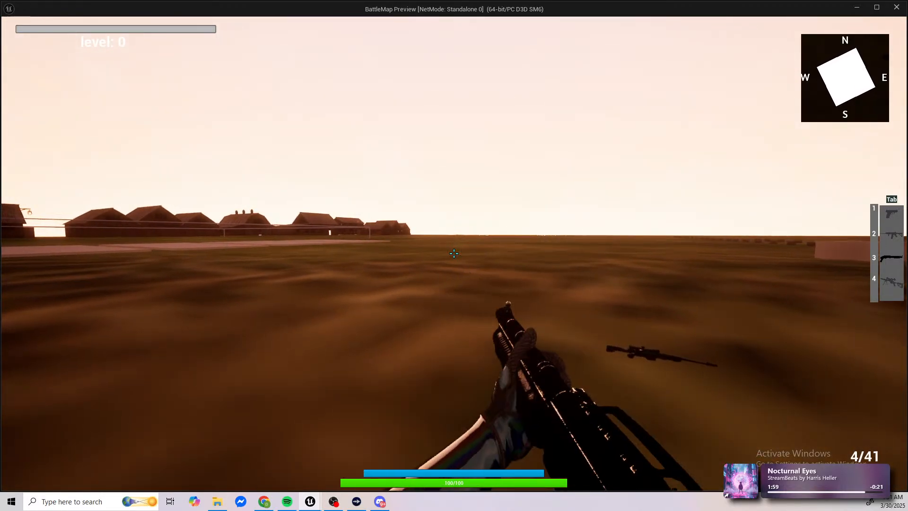
pyautogui.click(454, 254)
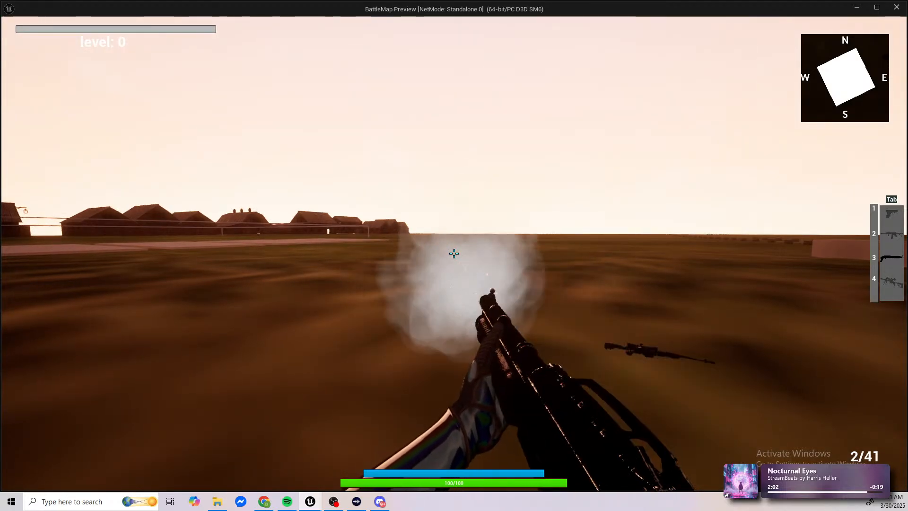
pyautogui.click(454, 253)
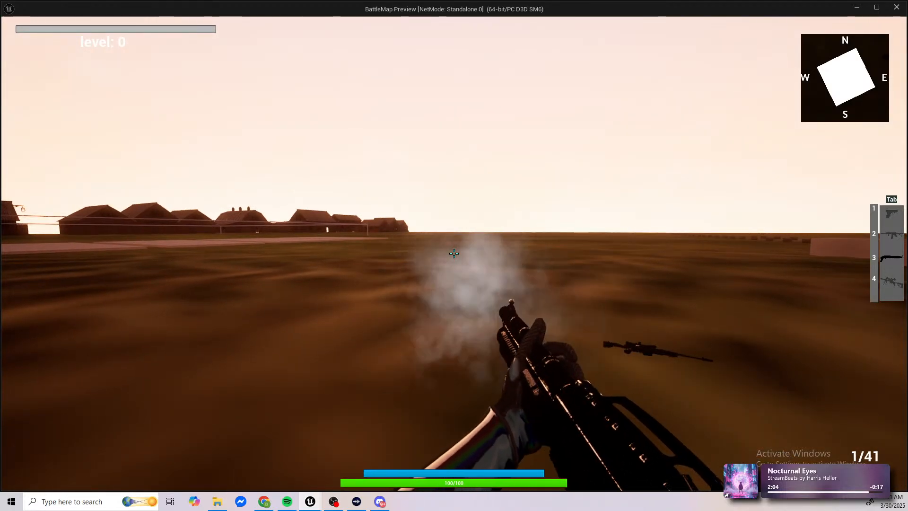
pyautogui.click(454, 253)
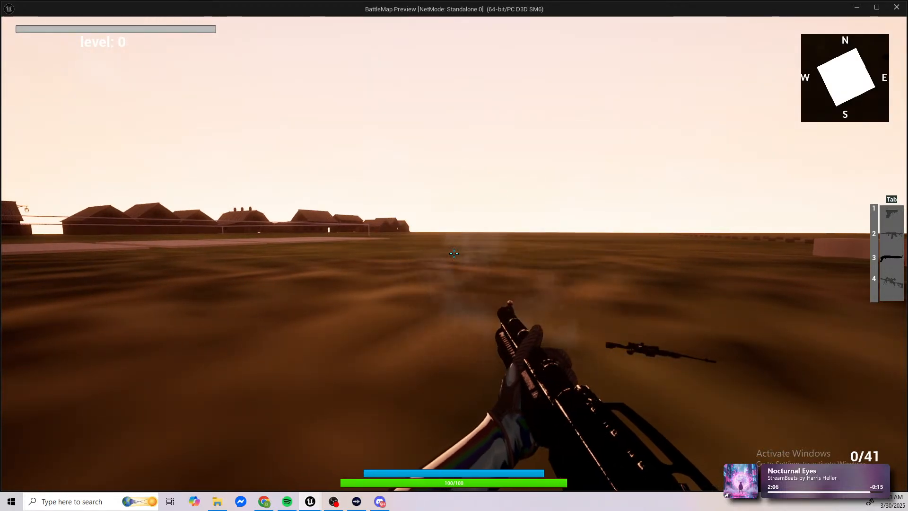
pyautogui.press('Escape')
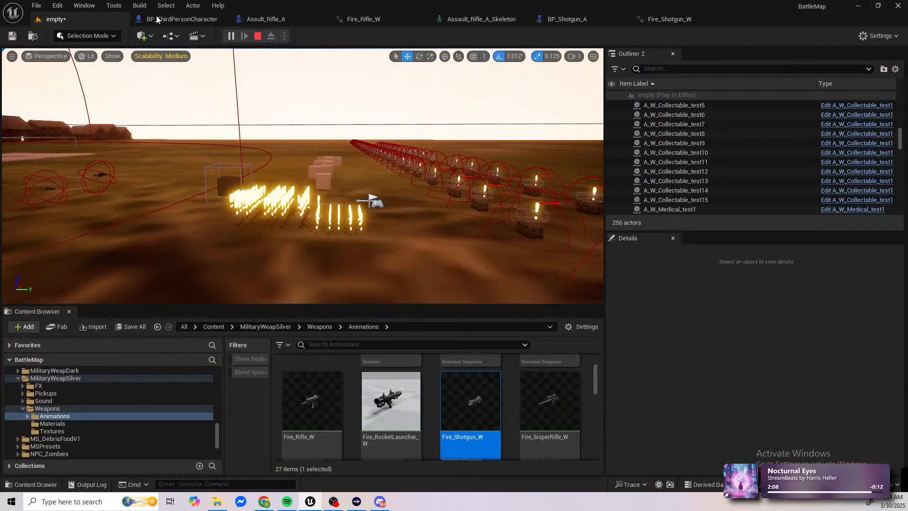
# Step: In Fire_Shotgun_W, lower the Rotation Pitch curve's peak key to about 1.25, smooth the neighbouring tangents and preview the playback
pyautogui.click(661, 19)
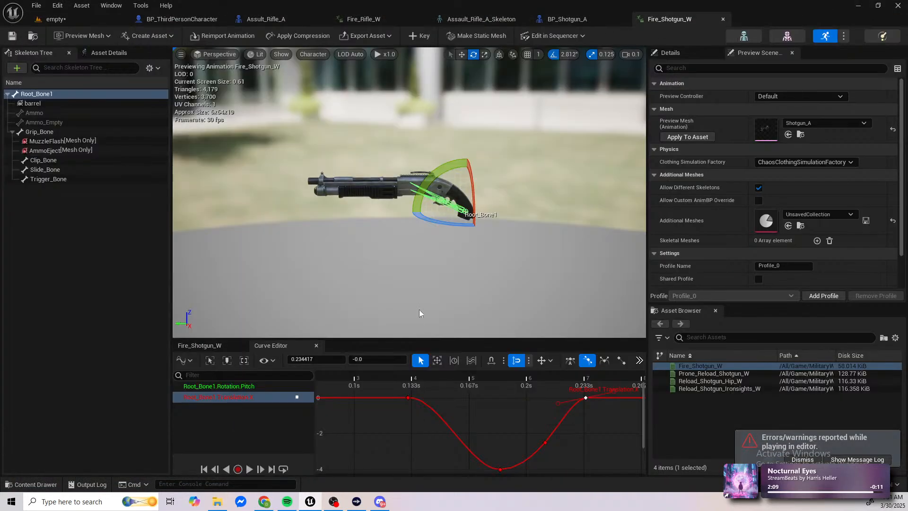
pyautogui.click(225, 387)
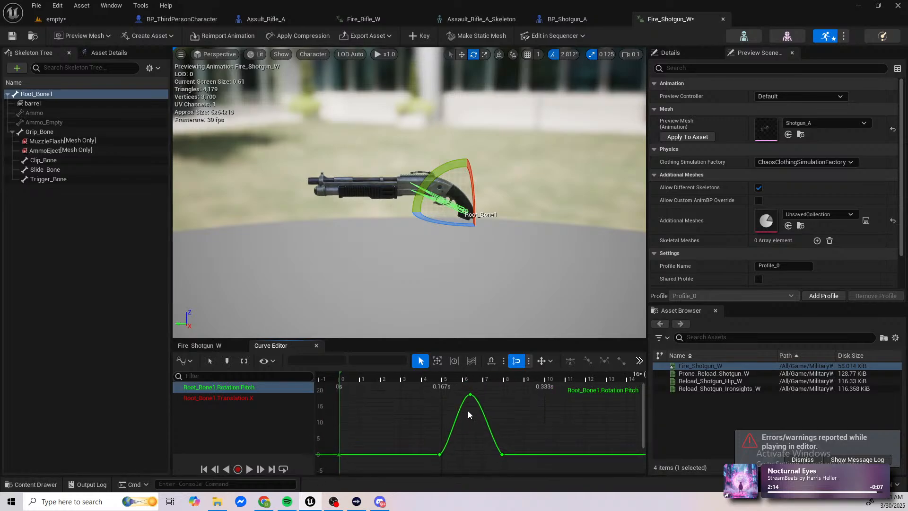
pyautogui.click(470, 395)
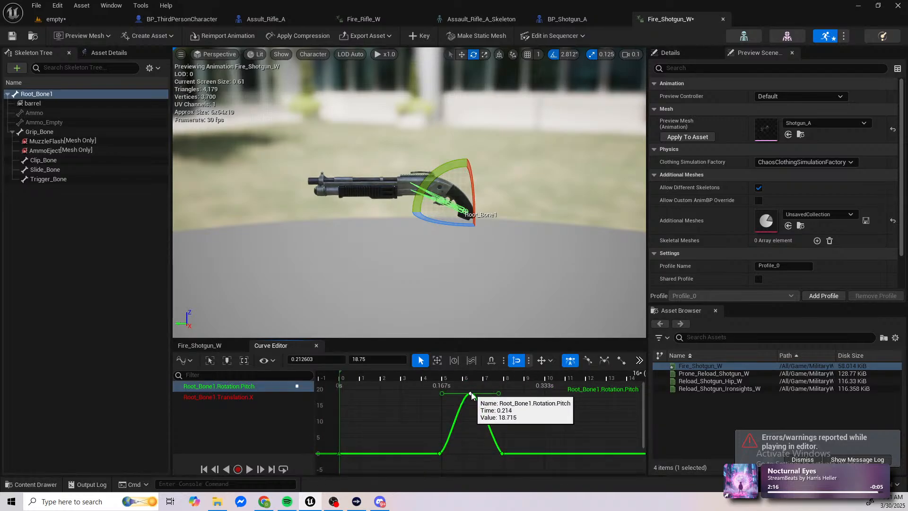
pyautogui.moveTo(470, 395); pyautogui.dragTo(472, 448)
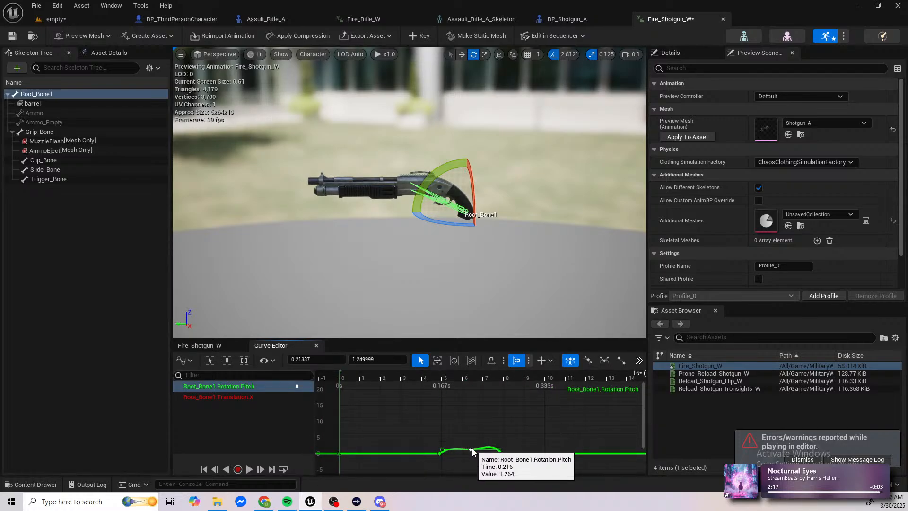
pyautogui.click(502, 454)
pyautogui.moveTo(483, 432); pyautogui.dragTo(474, 450)
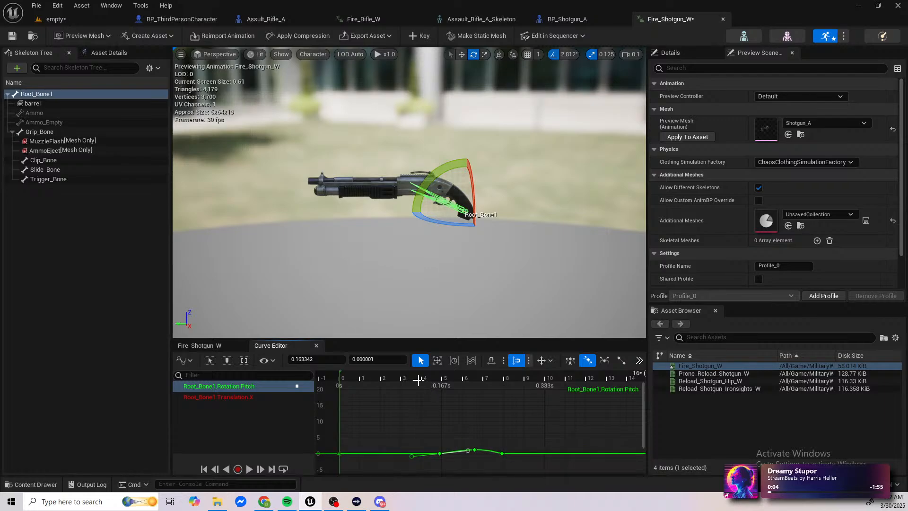
pyautogui.click(382, 384)
pyautogui.press('space')
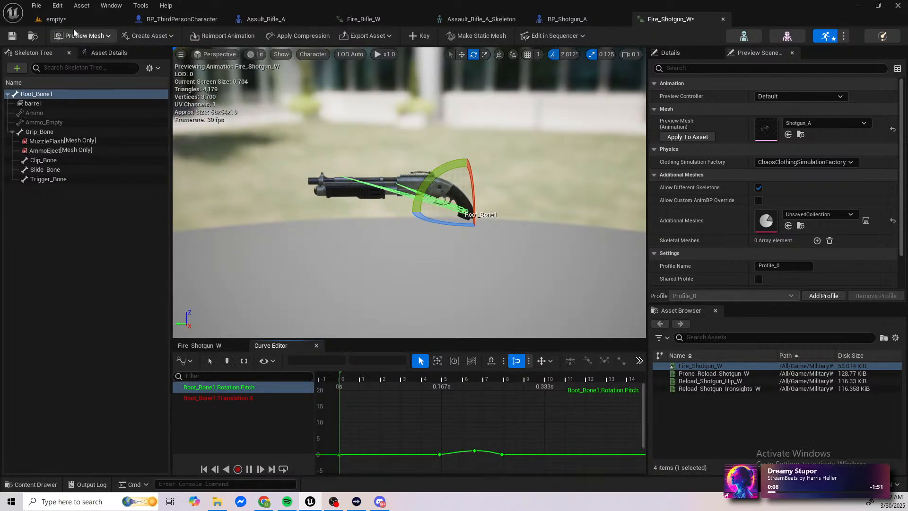
# Step: Play the level in a new window again and collect the pistol and the shotgun
pyautogui.click(64, 20)
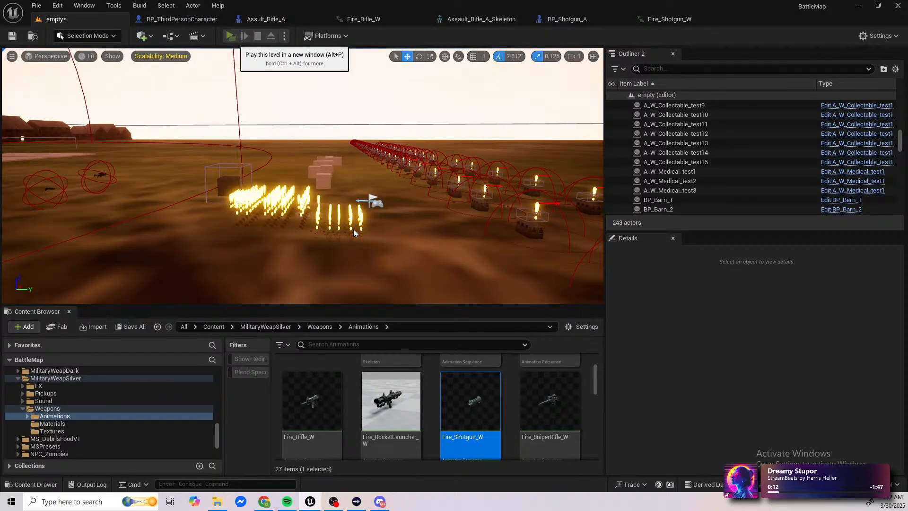
pyautogui.hotkey('alt', 'p')
pyautogui.press('w')
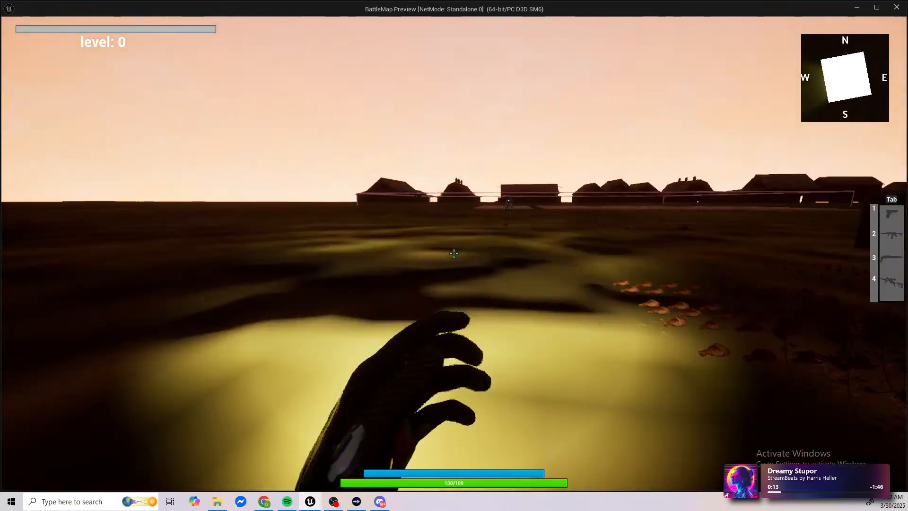
pyautogui.press('w')
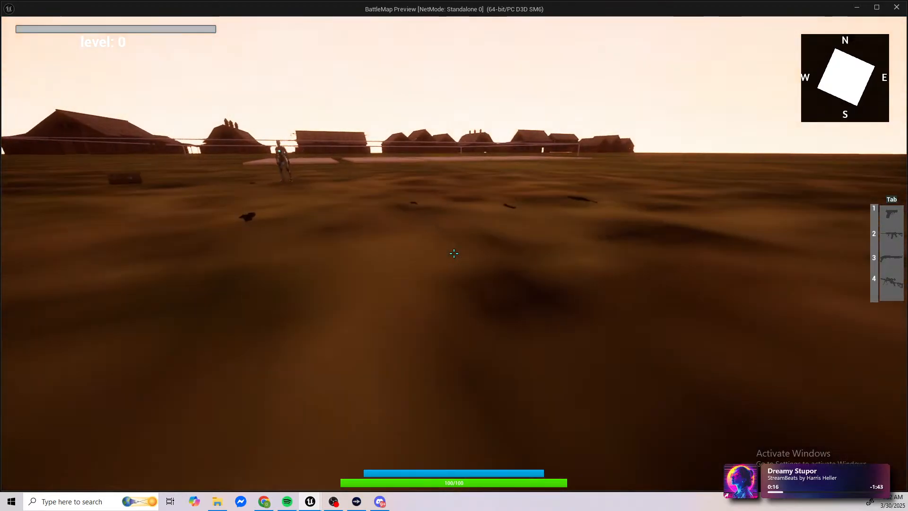
pyautogui.press('e')
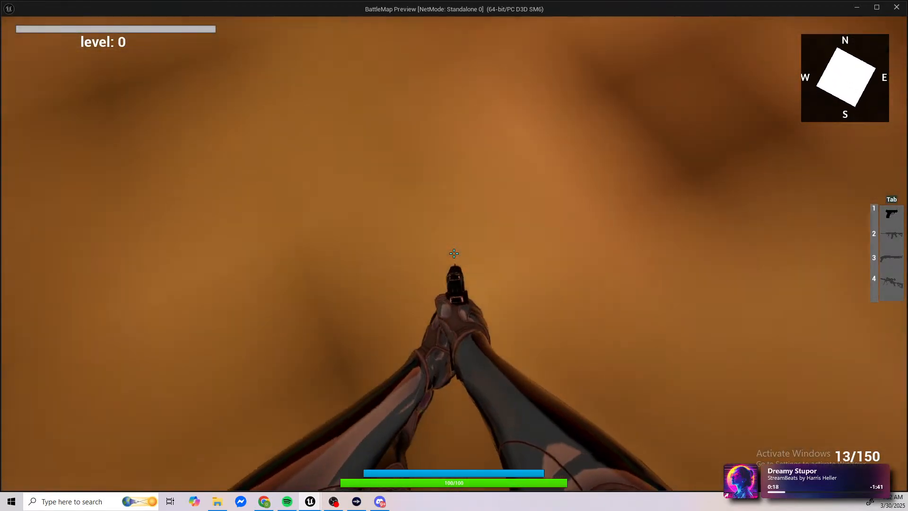
pyautogui.press('w')
pyautogui.press('w')
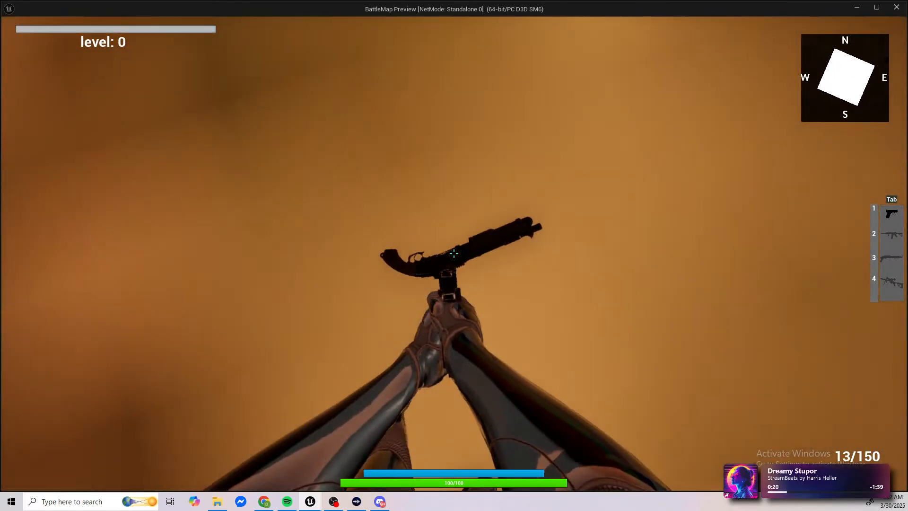
pyautogui.press('e')
# Step: Test the reduced pitch recoil by firing the shotgun from the hip and down sights until it is empty
pyautogui.click(455, 254)
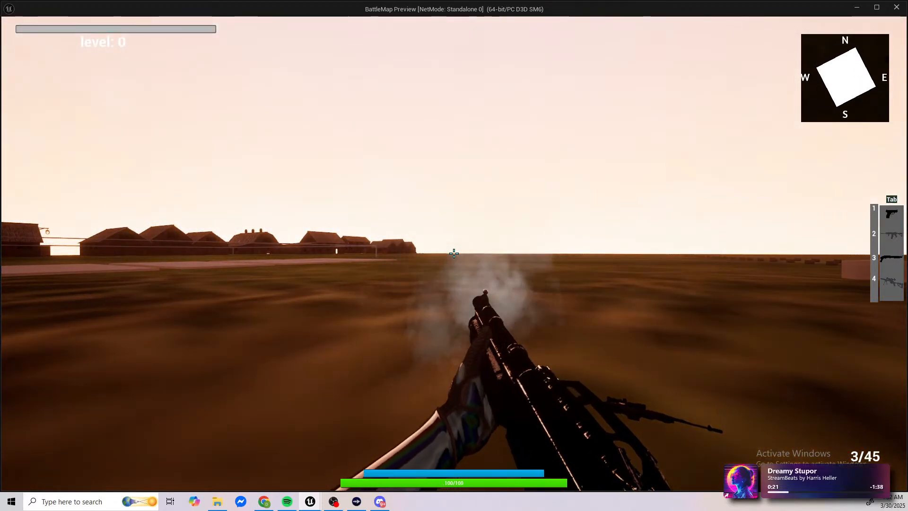
pyautogui.rightClick(454, 254)
pyautogui.click(454, 253)
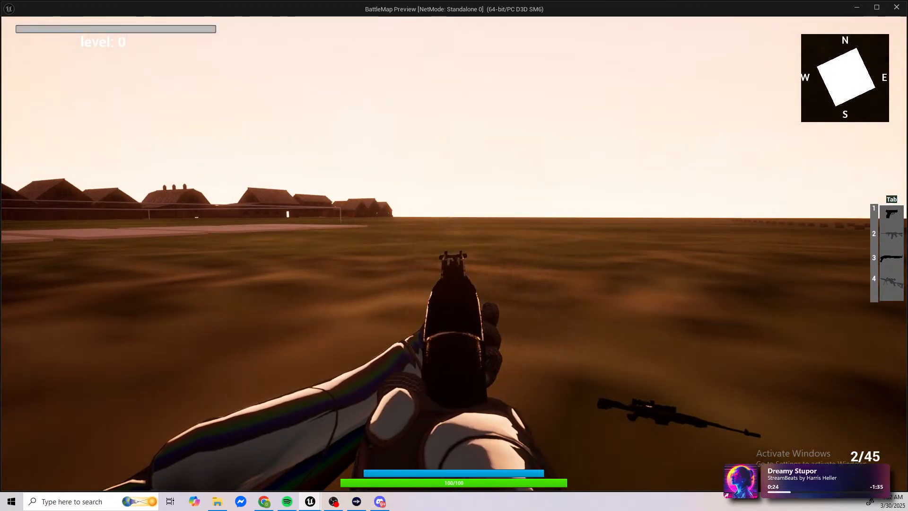
pyautogui.click(454, 253)
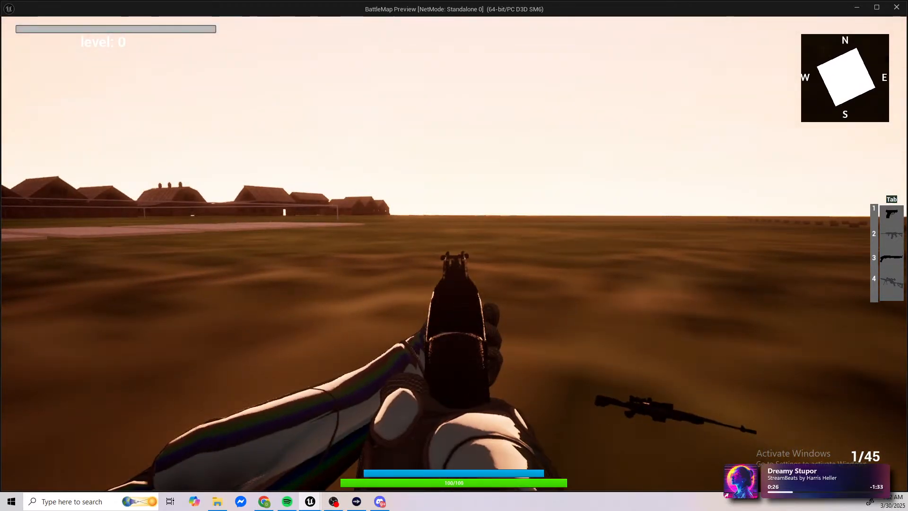
pyautogui.click(454, 254)
pyautogui.rightClick(454, 254)
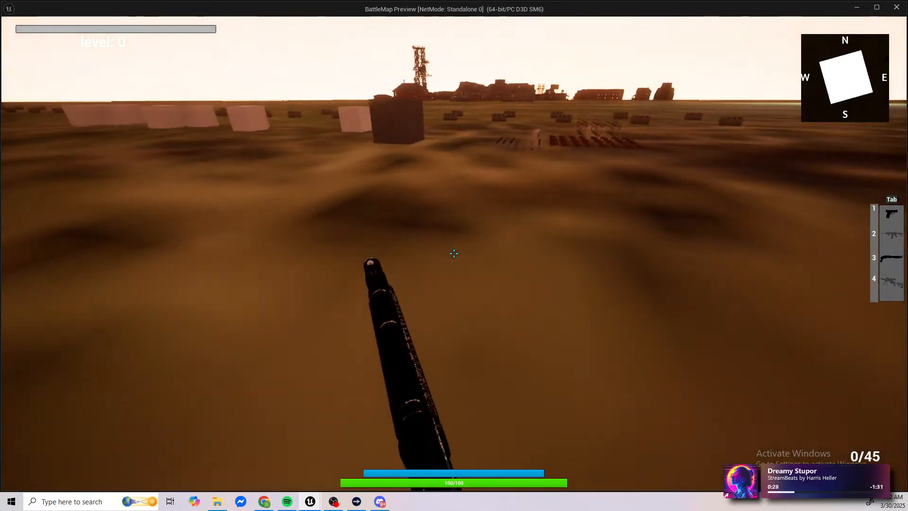
# Step: Pick up the assault rifle, test its firing recoil and end the play session
pyautogui.press('w')
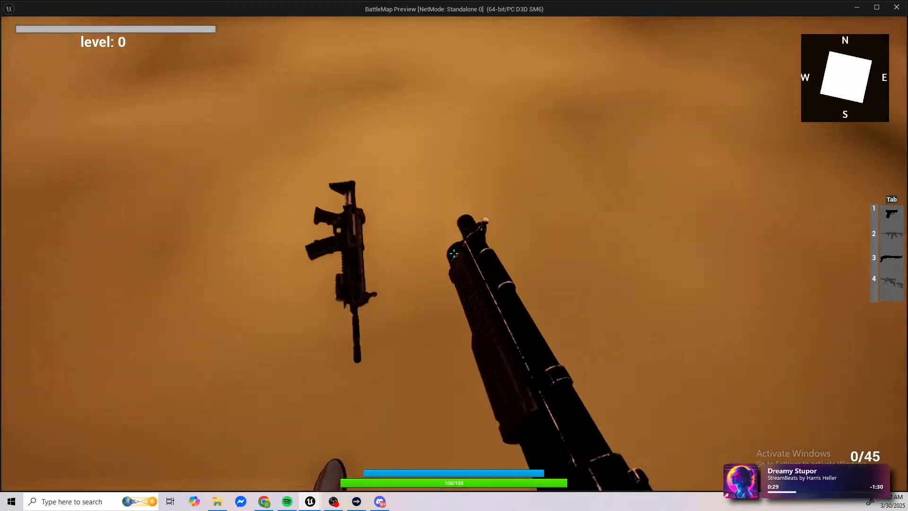
pyautogui.press('e')
pyautogui.press('4')
pyautogui.rightClick(455, 253)
pyautogui.moveTo(454, 253); pyautogui.dragTo(455, 254)
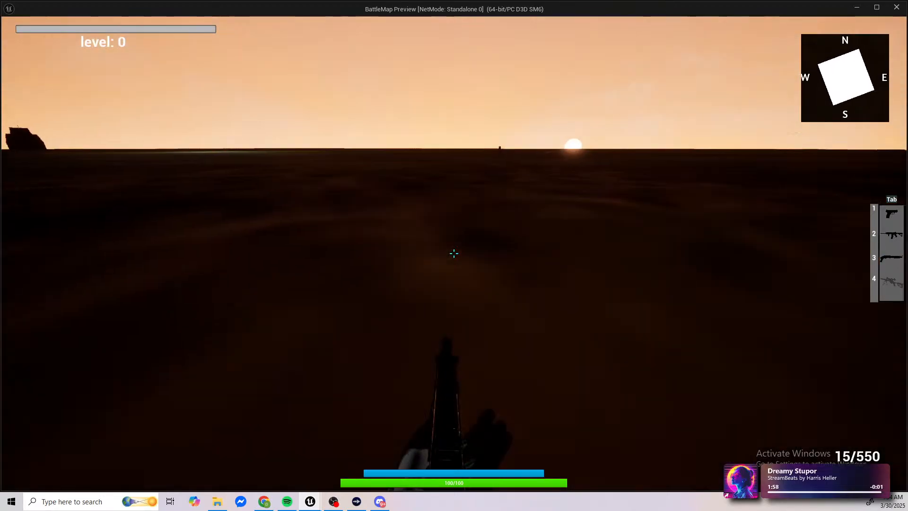
pyautogui.press('Escape')
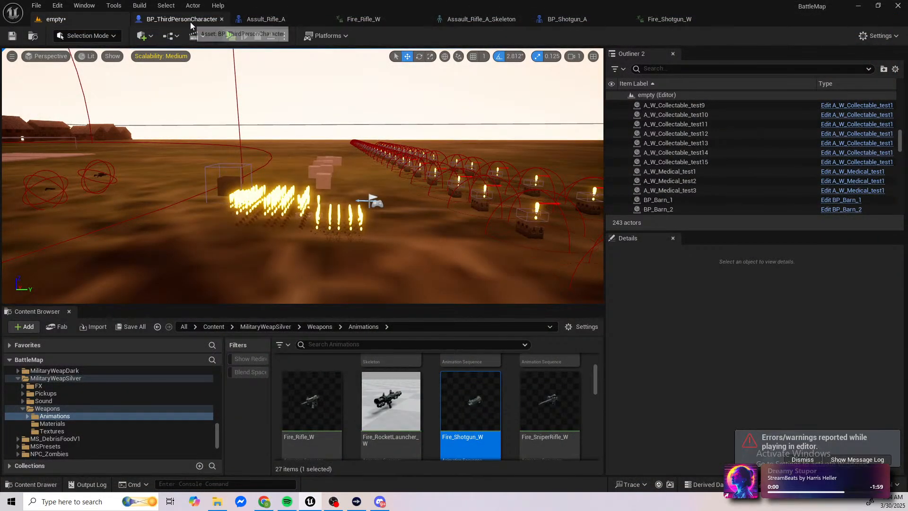
# Step: Open BP_ThirdPersonCharacter's Event Graph and examine the controller pitch and yaw recoil nodes after the line trace
pyautogui.click(181, 19)
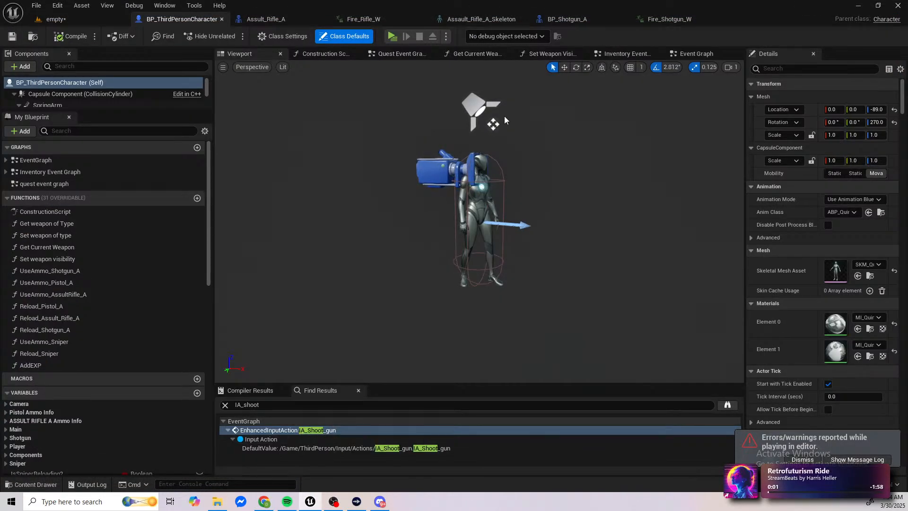
pyautogui.click(698, 55)
pyautogui.scroll(-5, 512, 245)
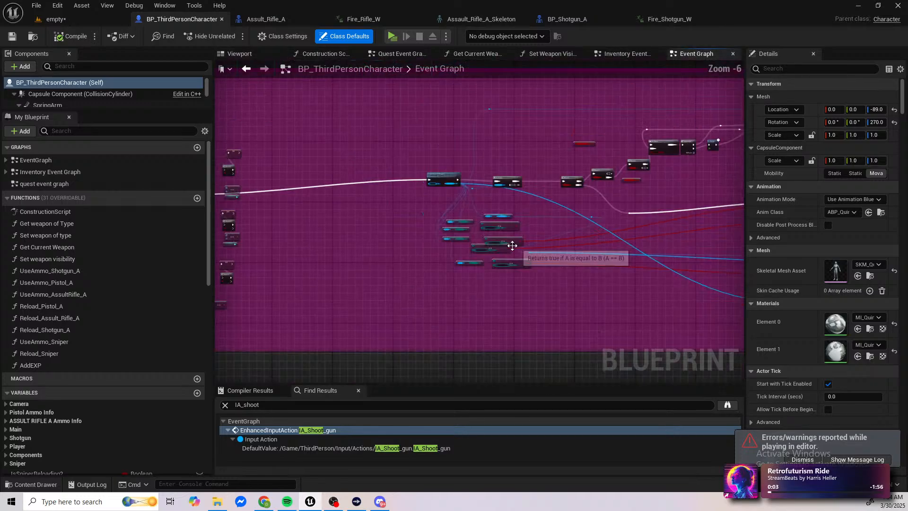
pyautogui.moveTo(664, 196); pyautogui.dragTo(468, 183, button='right')
pyautogui.moveTo(557, 181); pyautogui.dragTo(405, 172, button='right')
pyautogui.scroll(5, 511, 177)
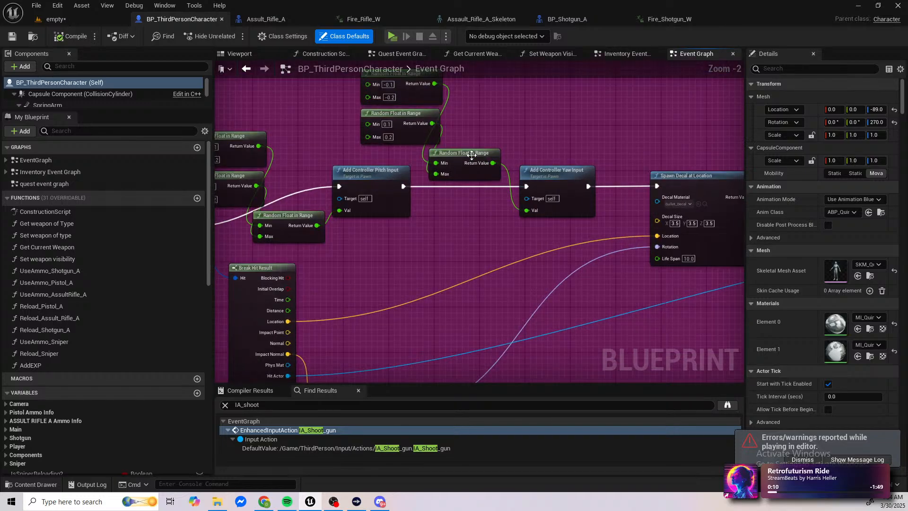
pyautogui.moveTo(368, 166); pyautogui.dragTo(468, 180, button='right')
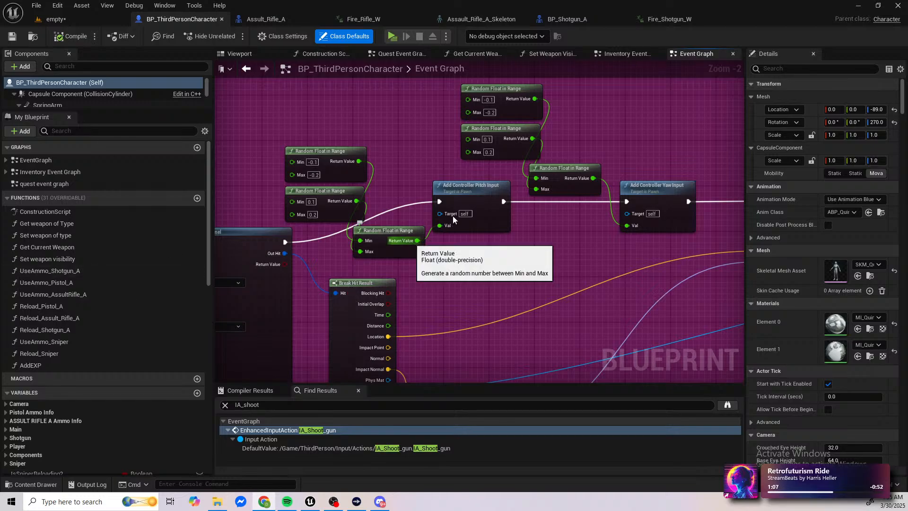
# Step: Wire Add Controller Pitch Input directly to Spawn Decal at Location and delete Add Controller Yaw Input with its three Random Float in Range nodes
pyautogui.moveTo(574, 212); pyautogui.dragTo(390, 234, button='right')
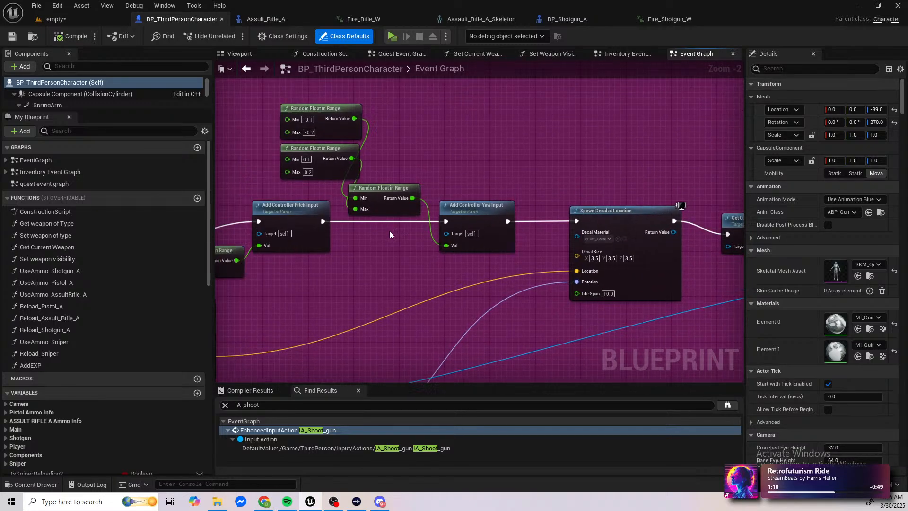
pyautogui.moveTo(323, 220); pyautogui.dragTo(581, 222)
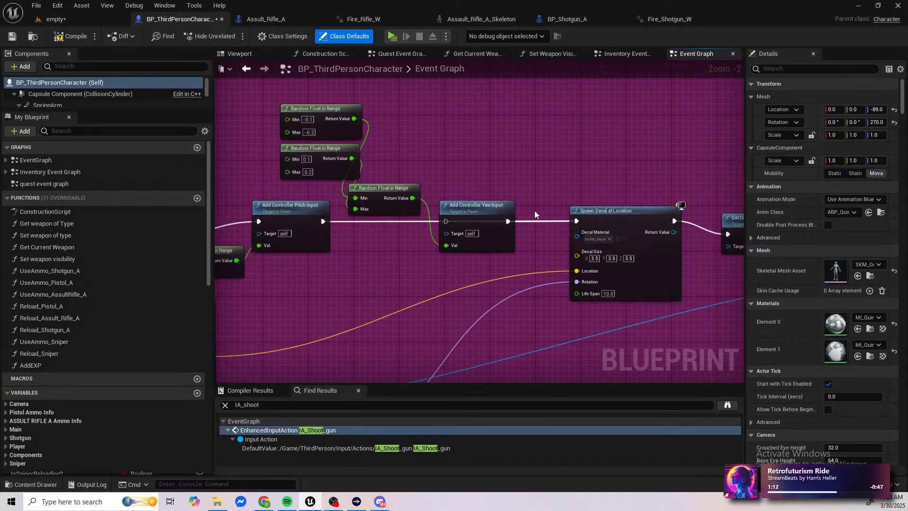
pyautogui.moveTo(524, 201); pyautogui.dragTo(488, 207)
pyautogui.press('Delete')
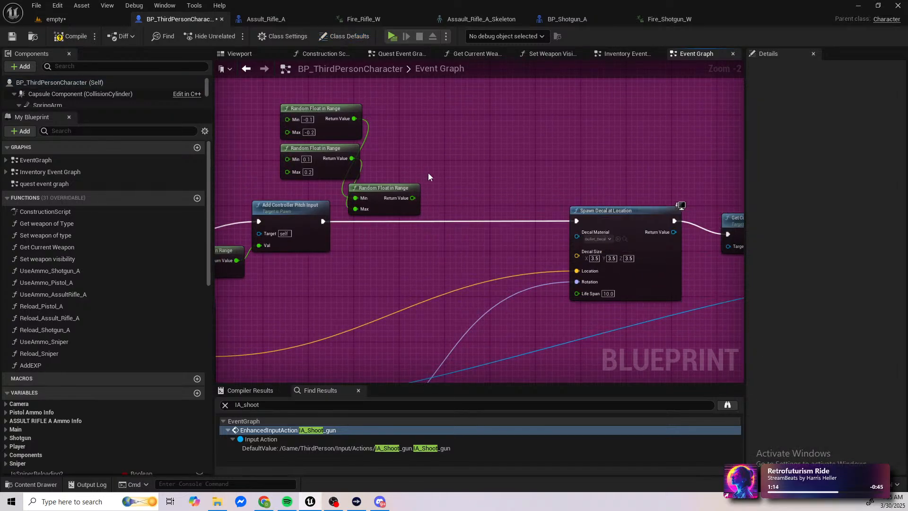
pyautogui.press('Delete')
pyautogui.moveTo(385, 108); pyautogui.dragTo(348, 154)
pyautogui.press('Delete')
# Step: Set the pitch recoil's Random Float ranges to -0.08 to -0.02 and 0.01 to 0.07, compile and save the blueprint
pyautogui.moveTo(278, 190); pyautogui.dragTo(564, 183, button='right')
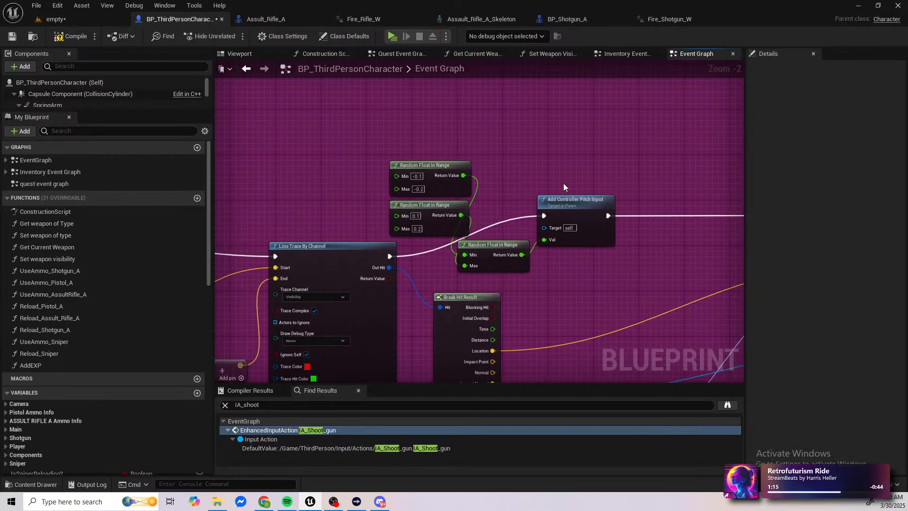
pyautogui.scroll(2, 408, 195)
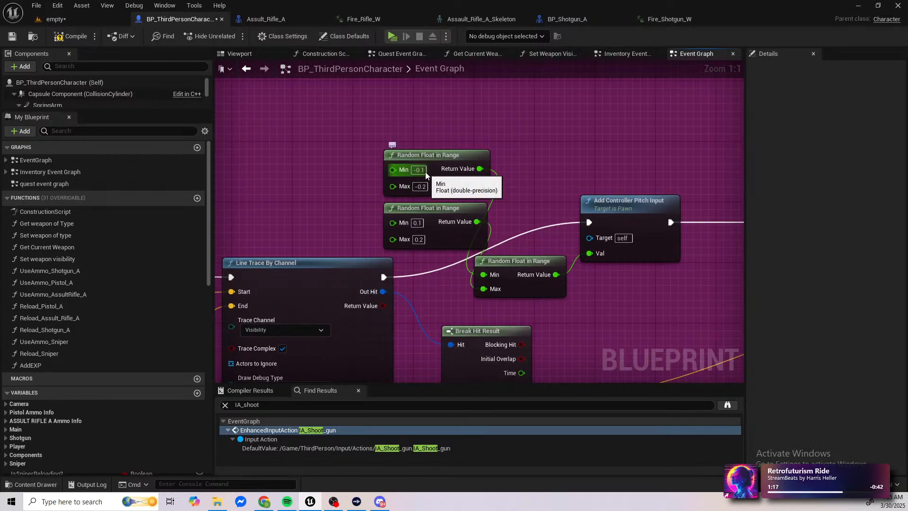
pyautogui.click(425, 171)
pyautogui.press('BackSpace')
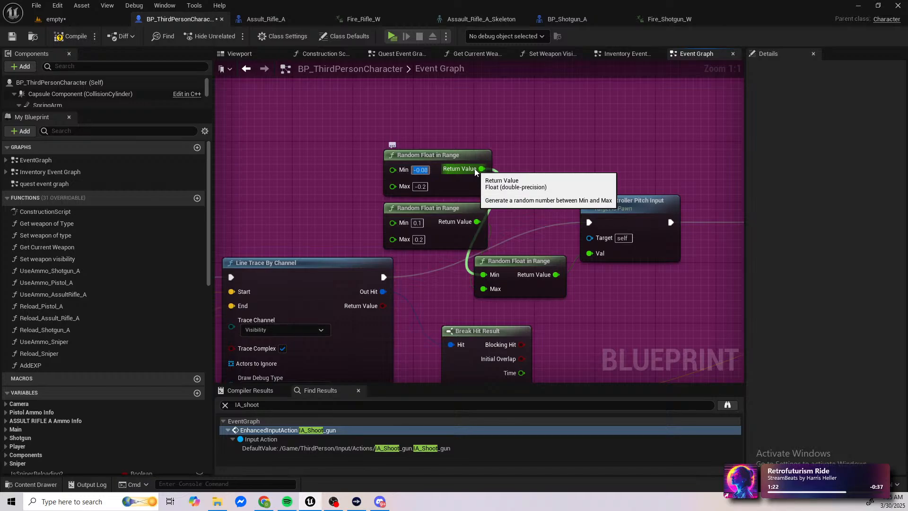
pyautogui.click(425, 187)
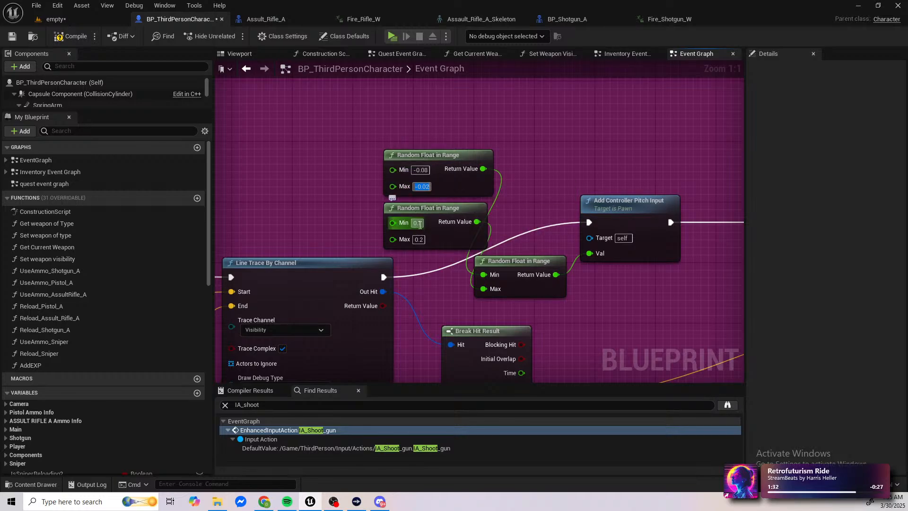
pyautogui.click(418, 223)
pyautogui.write('0.')
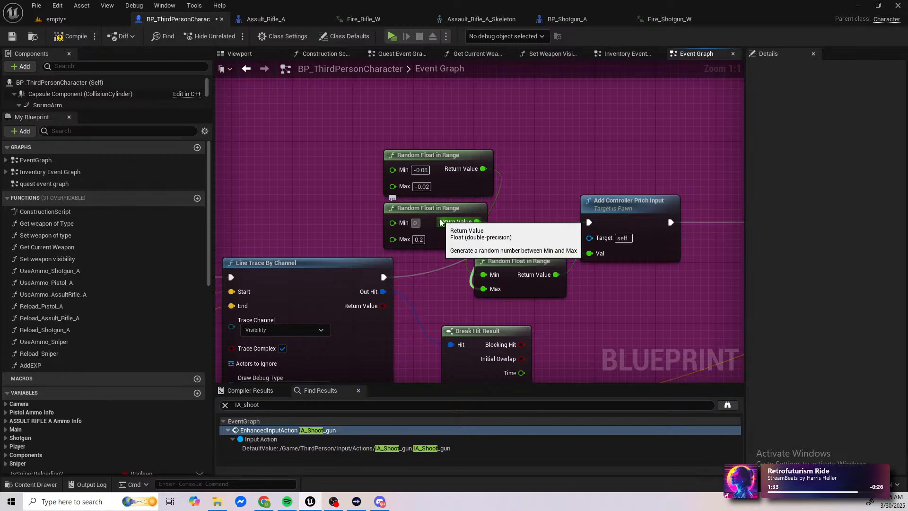
pyautogui.click(424, 242)
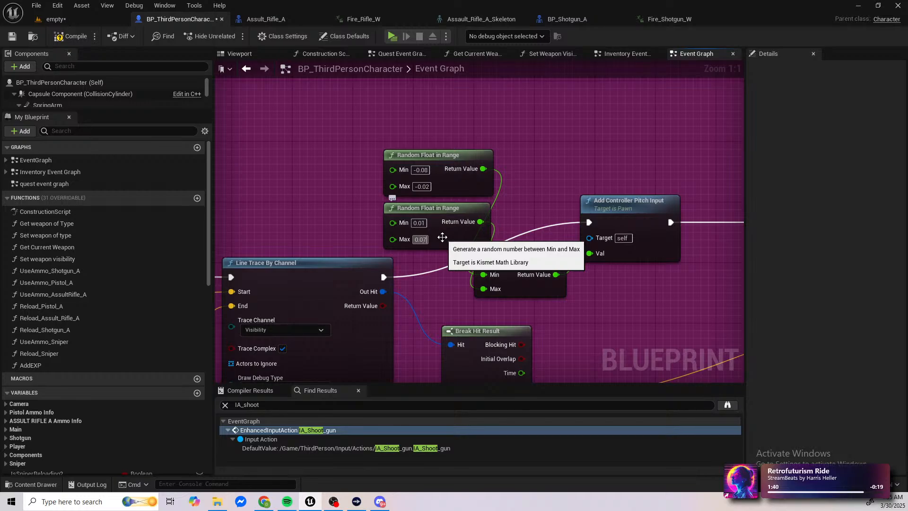
pyautogui.click(84, 41)
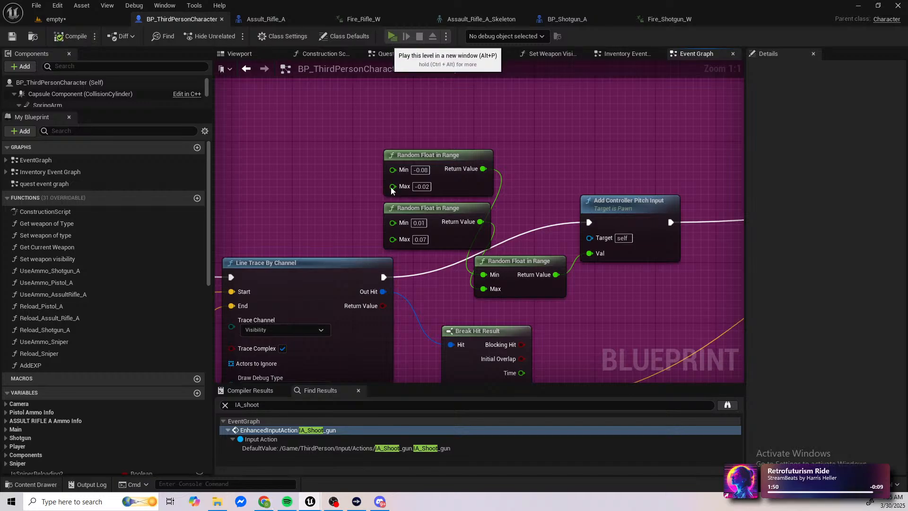
# Step: Play the level in a new window and pick up the assault rifle
pyautogui.hotkey('alt', 'p')
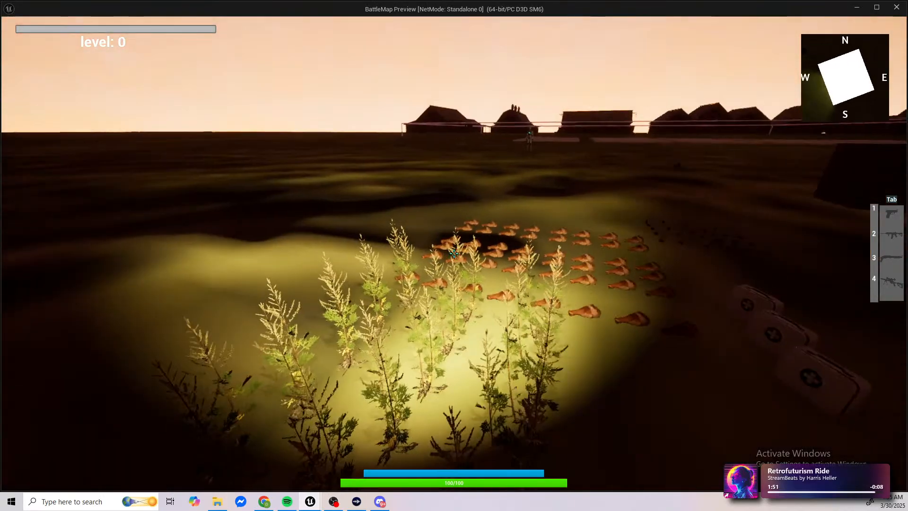
pyautogui.press('w')
pyautogui.press('f')
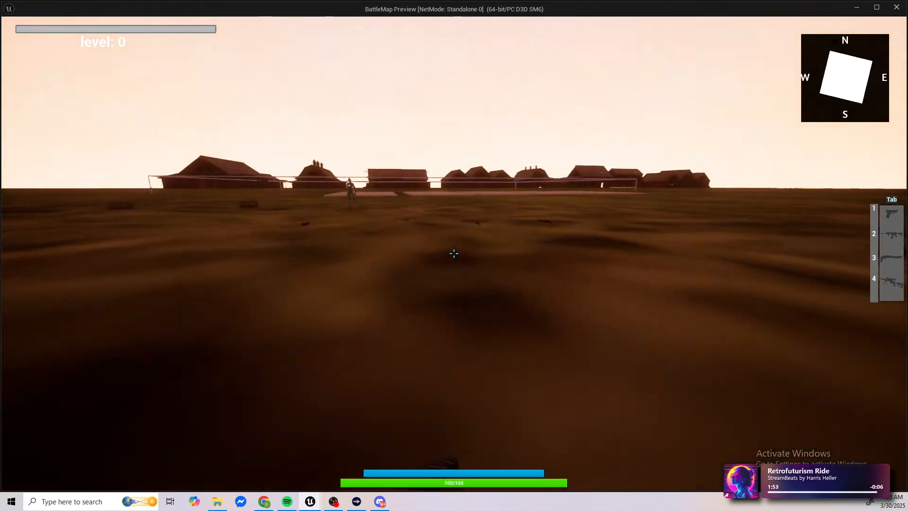
pyautogui.press('w')
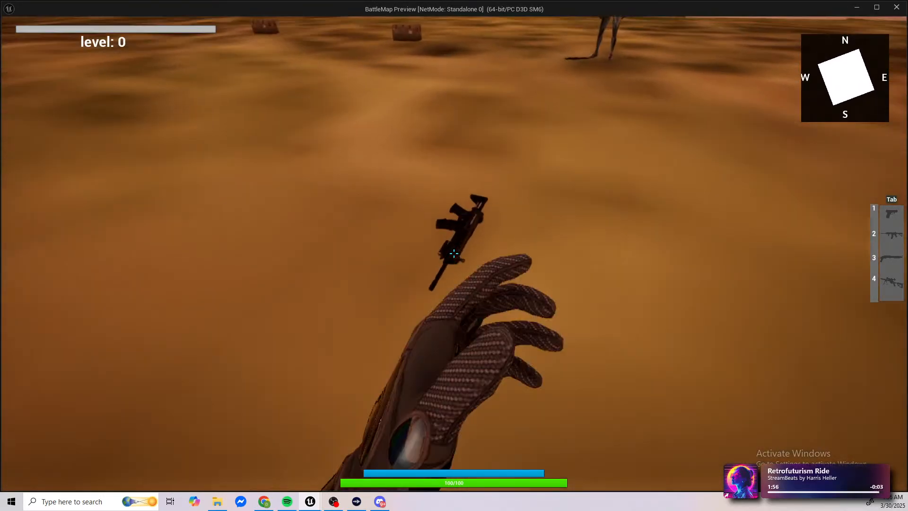
pyautogui.press('e')
# Step: Test the assault rifle's pitch recoil down sights, end the play session and return to BP_ThirdPersonCharacter
pyautogui.rightClick(454, 254)
pyautogui.click(455, 254)
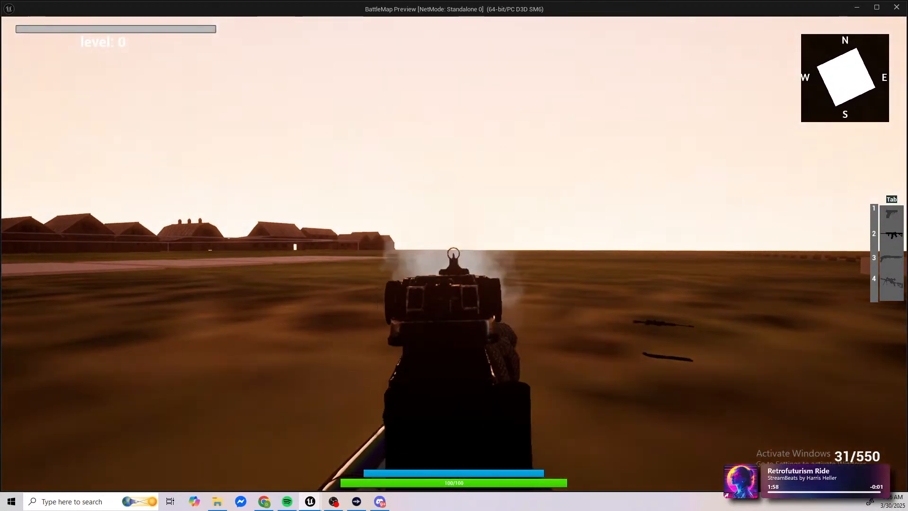
pyautogui.moveTo(454, 253); pyautogui.dragTo(454, 254)
pyautogui.rightClick(454, 254)
pyautogui.press('Escape')
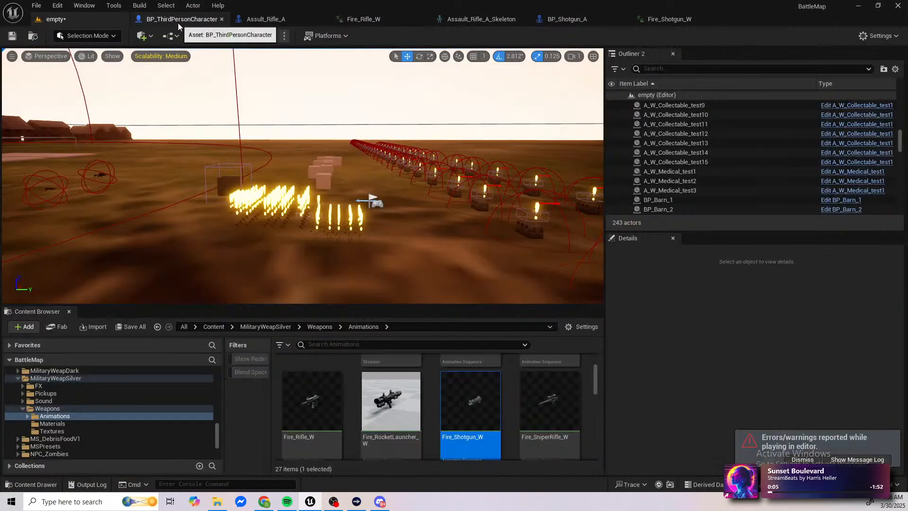
pyautogui.click(178, 23)
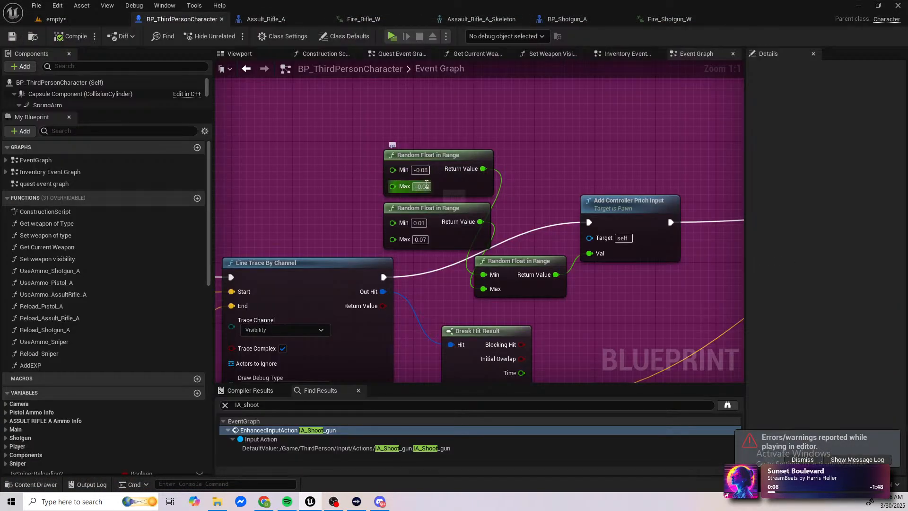
pyautogui.keyDown('alt'); pyautogui.click(483, 169); pyautogui.keyUp('alt')
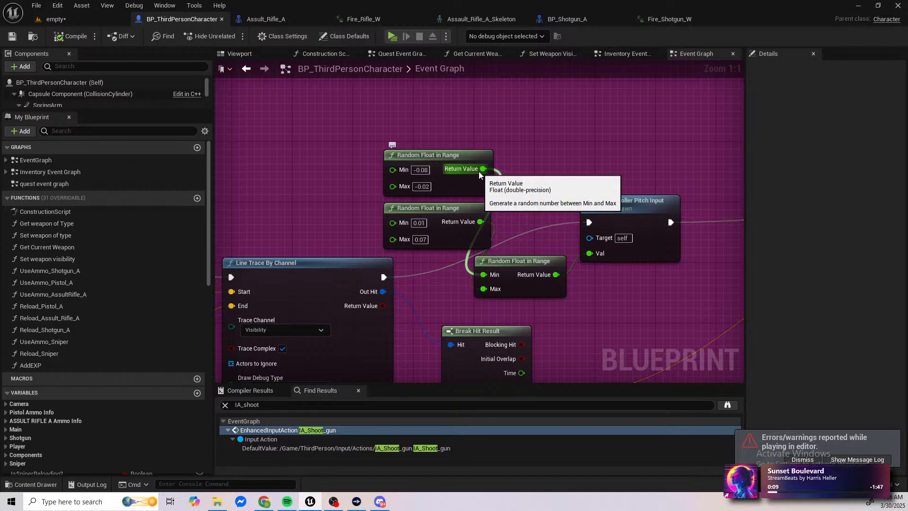
pyautogui.moveTo(482, 225); pyautogui.dragTo(595, 254)
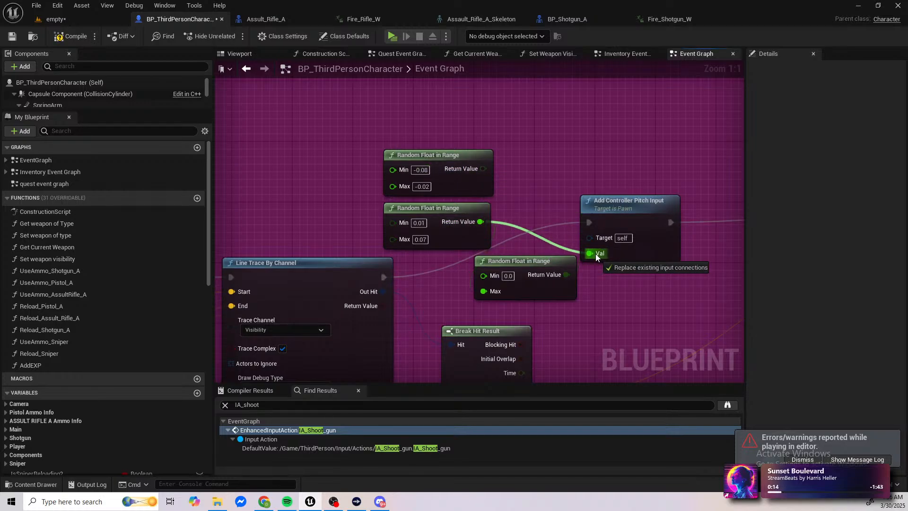
pyautogui.moveTo(595, 254); pyautogui.dragTo(595, 254)
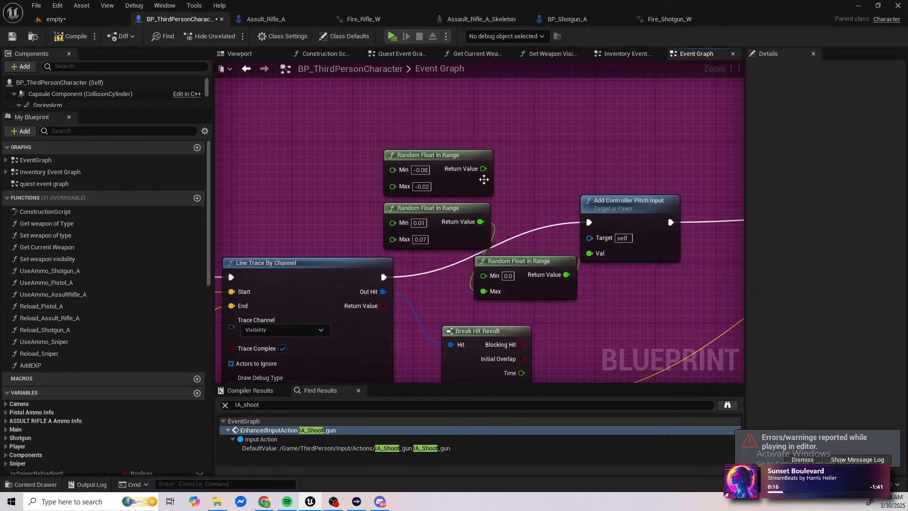
pyautogui.moveTo(483, 169); pyautogui.dragTo(483, 275)
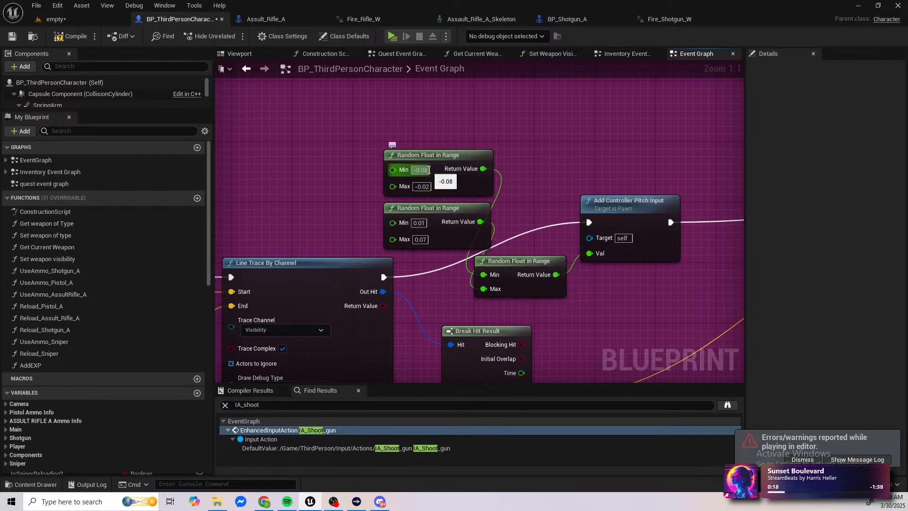
# Step: Set the upper Random Float in Range node of the pitch recoil to Min 0.08 and Max 0.02 and save the blueprint
pyautogui.click(421, 170)
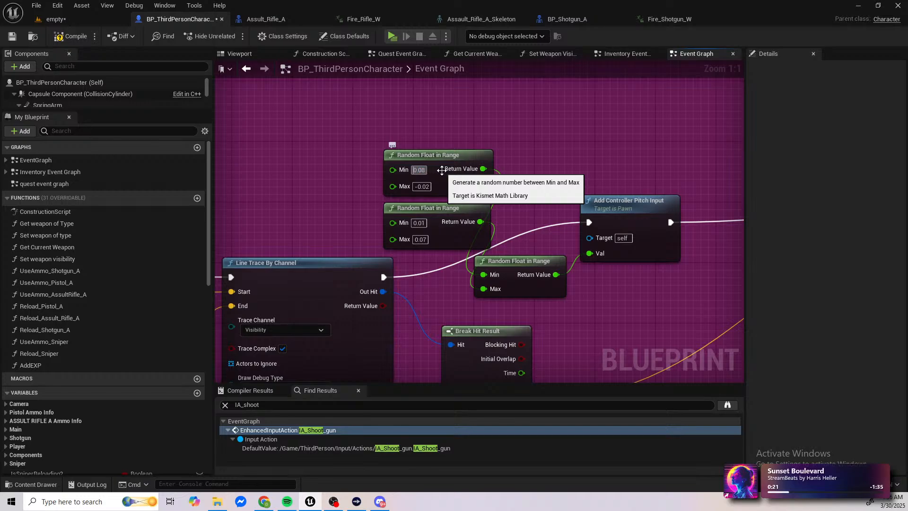
pyautogui.click(420, 187)
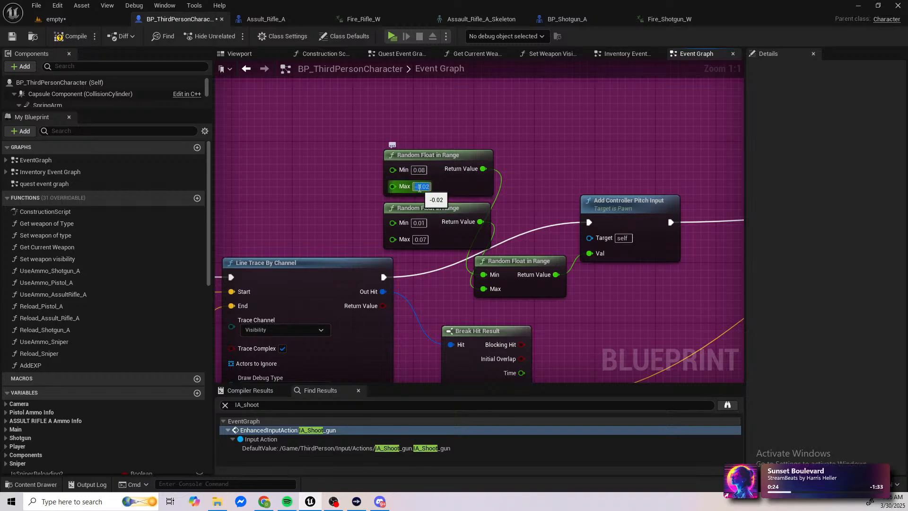
pyautogui.press('Delete')
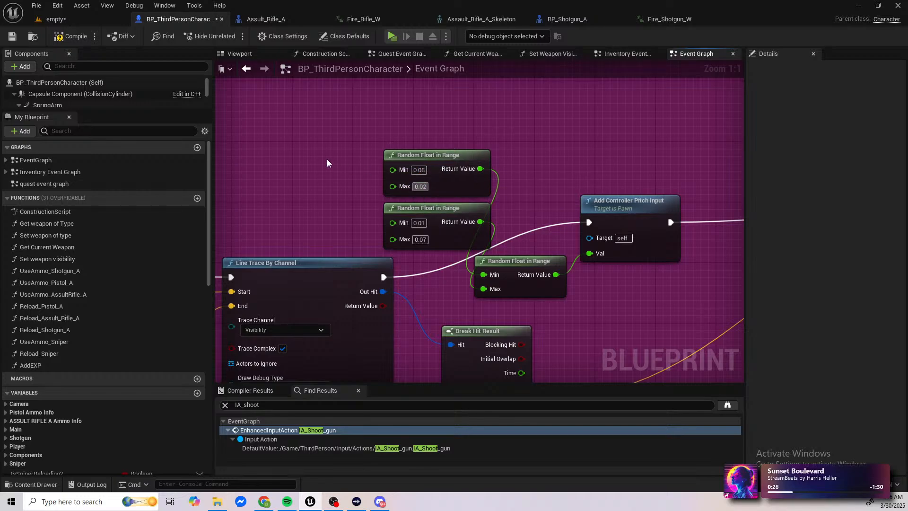
pyautogui.hotkey('ctrl', 's')
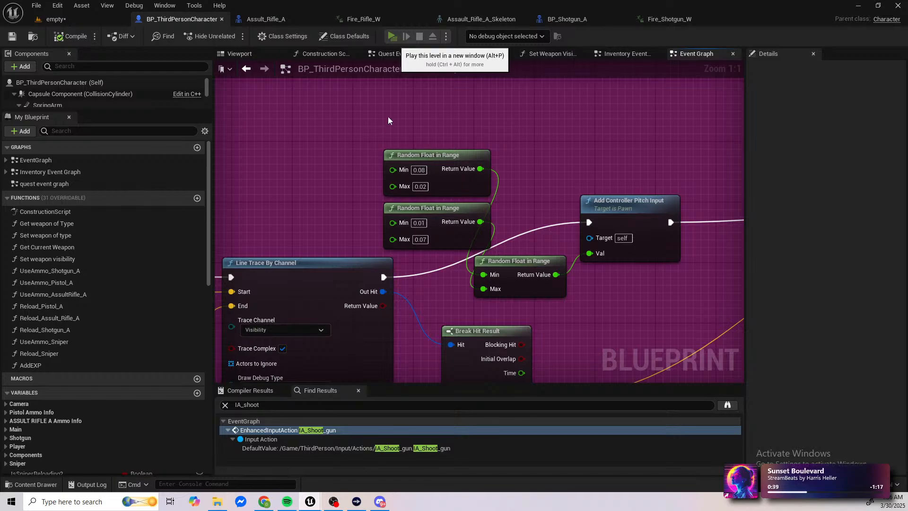
# Step: Play the level in a new window again and collect the assault rifle
pyautogui.hotkey('alt', 'p')
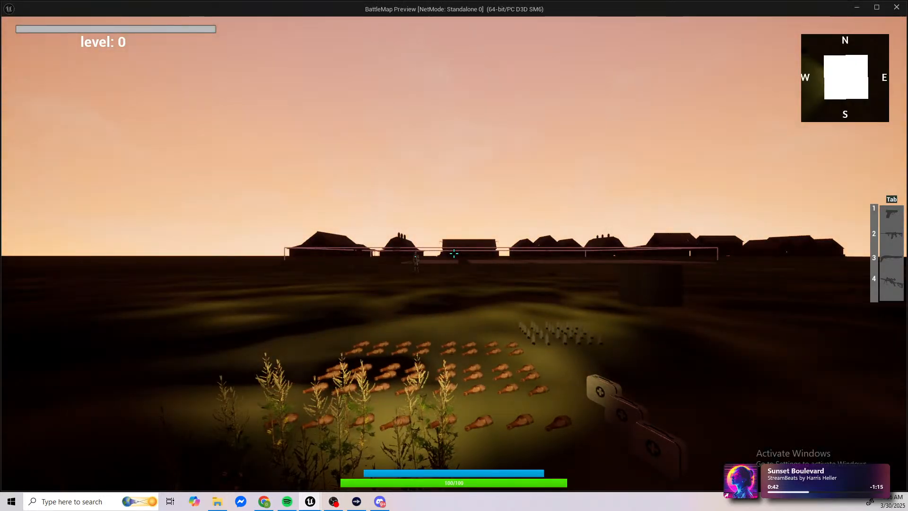
pyautogui.press('w')
pyautogui.press('space')
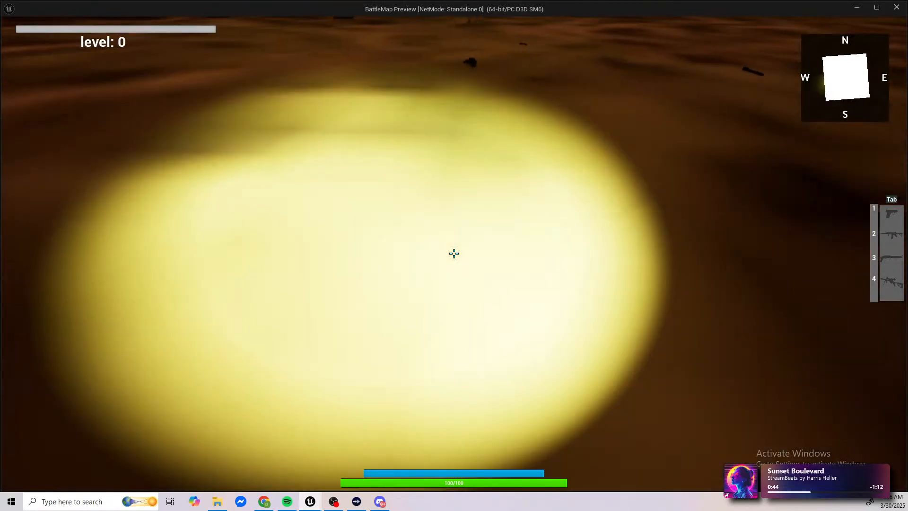
pyautogui.press('w')
pyautogui.press('f')
pyautogui.press('e')
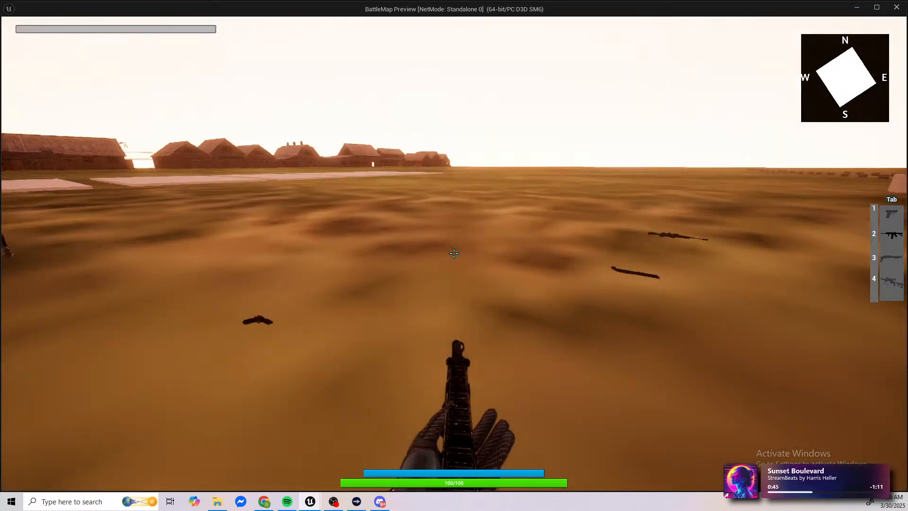
# Step: Test the positive pitch recoil values by firing the assault rifle down sights, and stop the play session
pyautogui.rightClick(454, 254)
pyautogui.moveTo(453, 255); pyautogui.dragTo(454, 253)
pyautogui.rightClick(454, 254)
pyautogui.press('Escape')
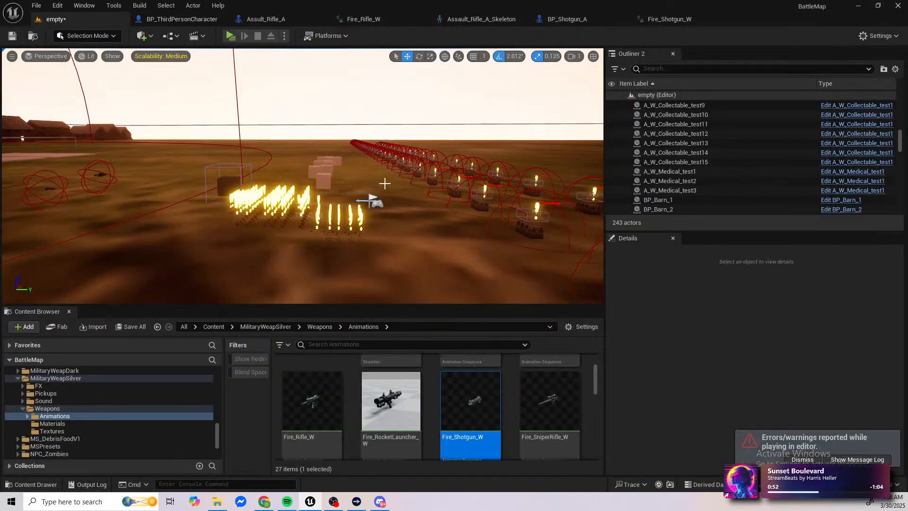
# Step: In BP_ThirdPersonCharacter, set the upper Random Float in Range to -0.08 and -0.02, the lower to -0.01 and -0.07, and compile
pyautogui.click(150, 18)
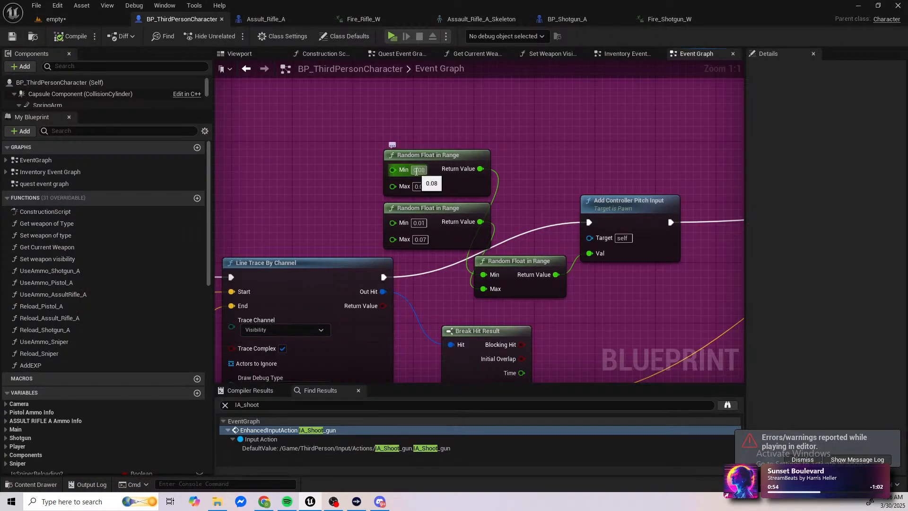
pyautogui.click(416, 170)
pyautogui.write('-0.08')
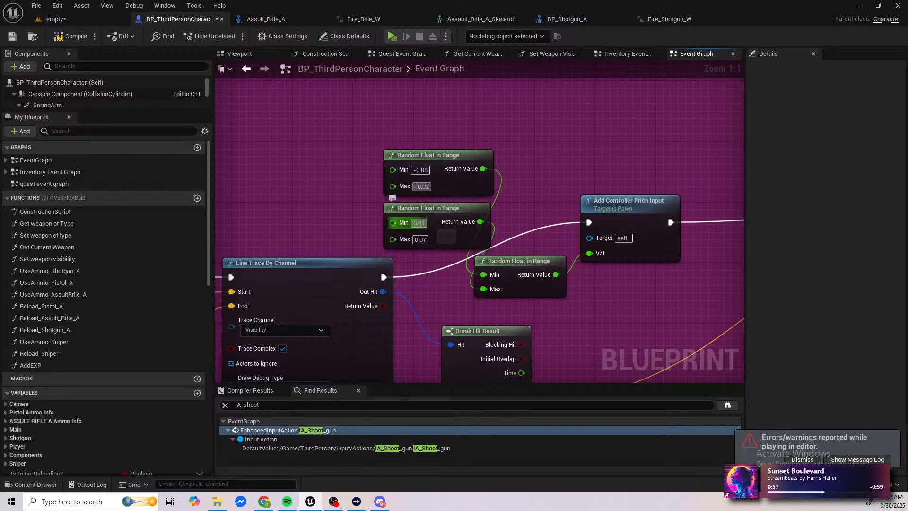
pyautogui.click(419, 222)
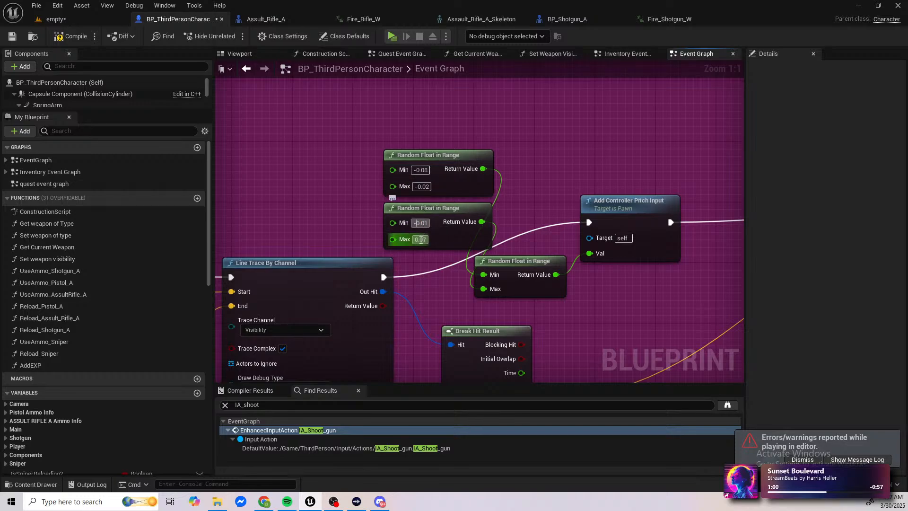
pyautogui.click(420, 239)
pyautogui.press('Return')
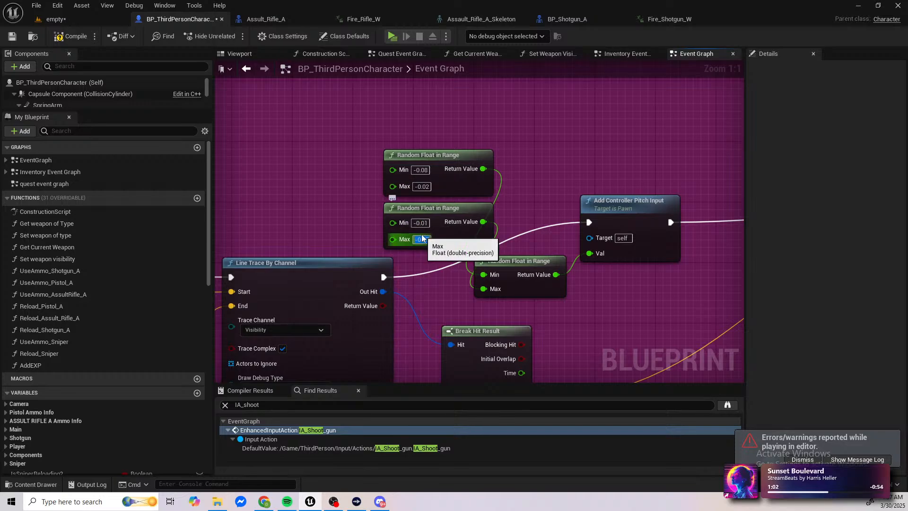
pyautogui.click(65, 36)
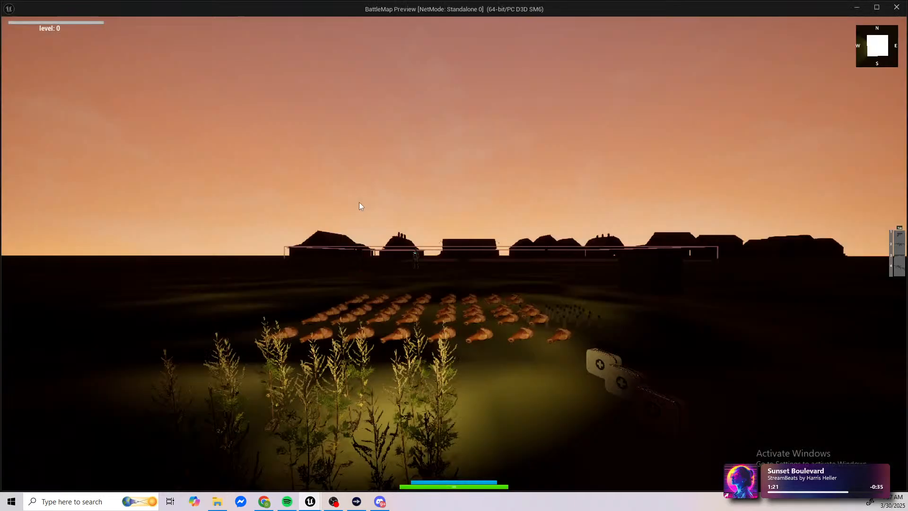
# Step: Play the level in a new window and collect the assault rifle lying on the ground ahead
pyautogui.press('w')
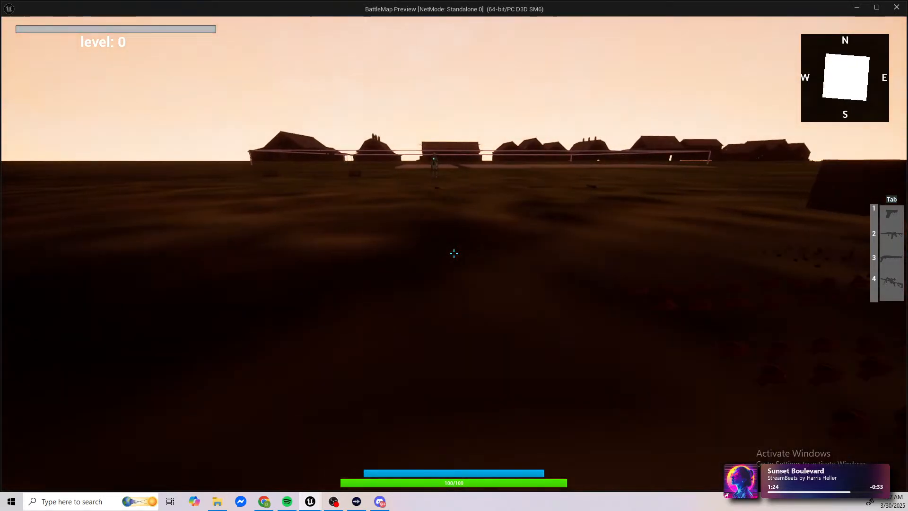
pyautogui.press('w')
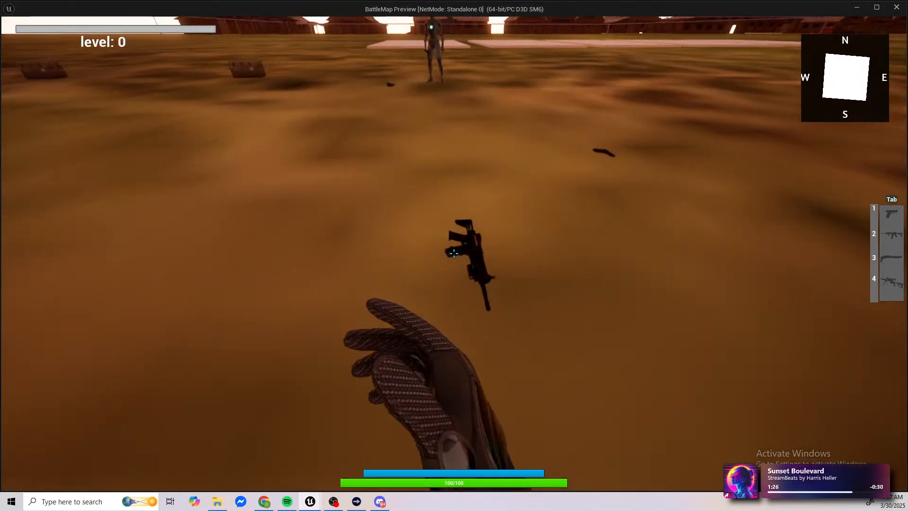
pyautogui.press('e')
# Step: Test the negative pitch recoil by emptying and reloading the assault rifle's magazine while aiming down sights
pyautogui.rightClick(455, 254)
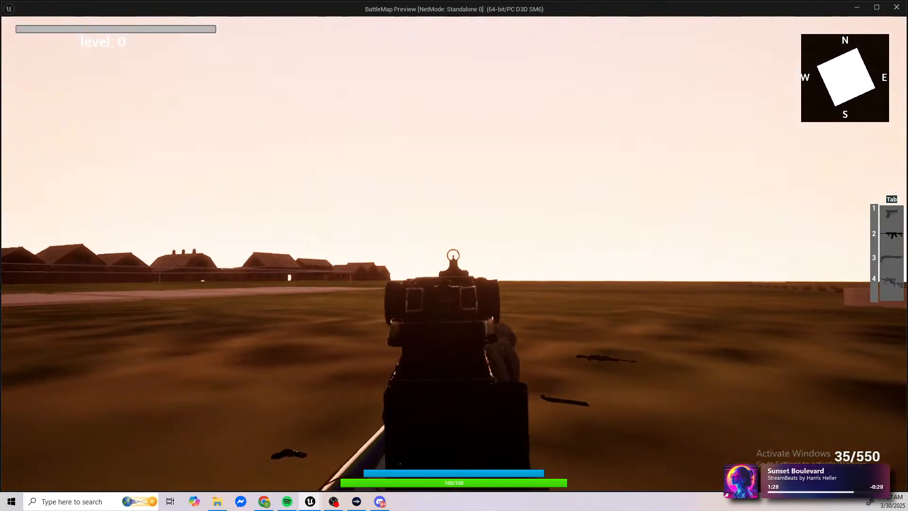
pyautogui.click(454, 253)
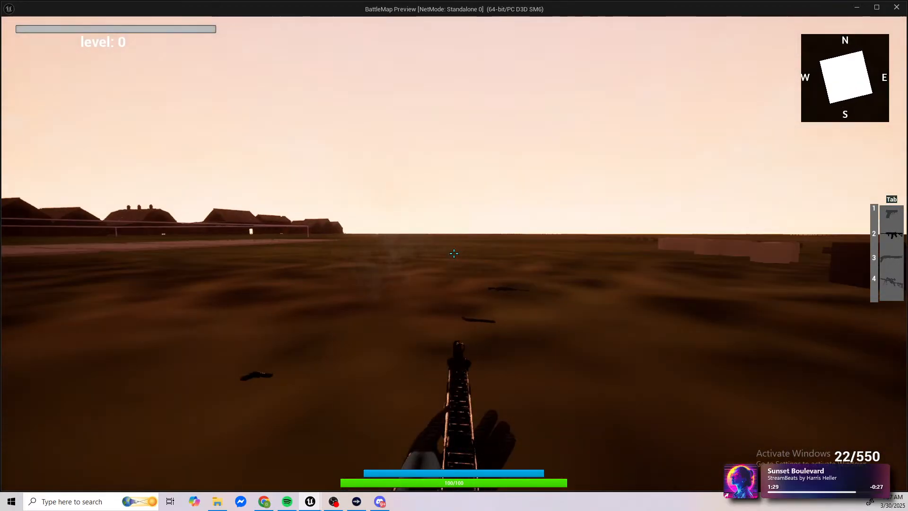
pyautogui.rightClick(454, 253)
pyautogui.click(455, 254)
pyautogui.moveTo(454, 253); pyautogui.dragTo(454, 253)
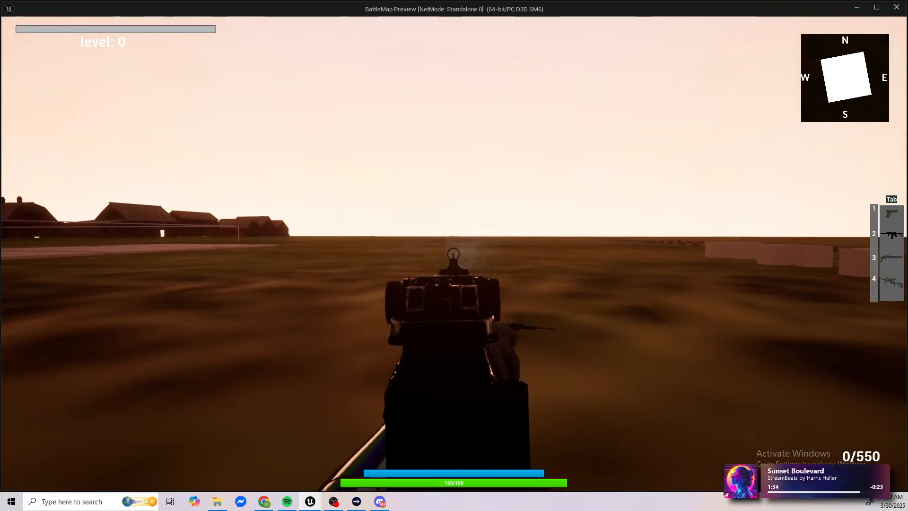
pyautogui.press('r')
pyautogui.rightClick(454, 253)
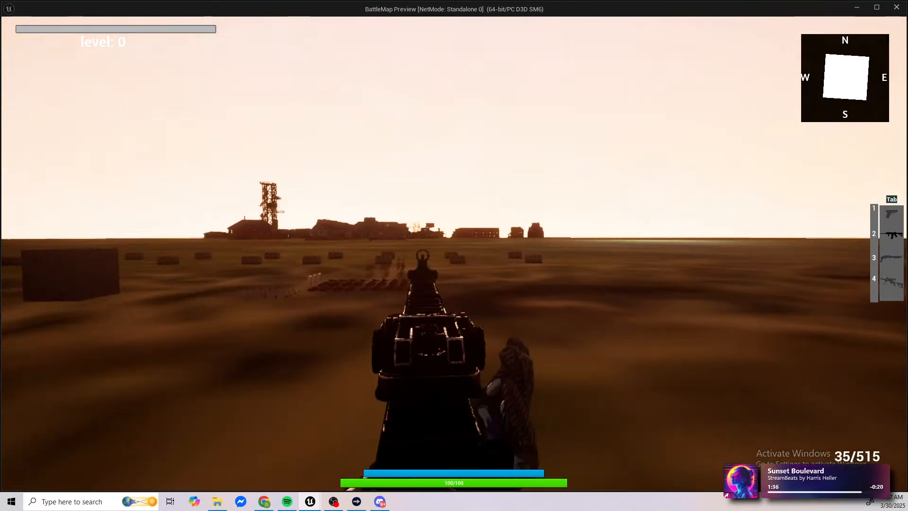
pyautogui.moveTo(454, 253); pyautogui.dragTo(454, 253)
pyautogui.press('r')
pyautogui.press('r')
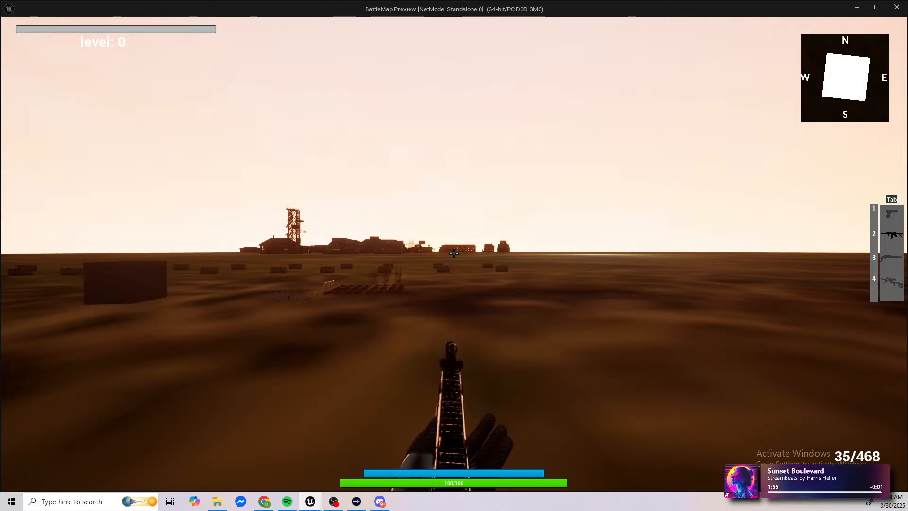
# Step: Move closer to the distant buildings, fire repeated bursts down sights to check the recoil, and reload the assault rifle
pyautogui.press('w')
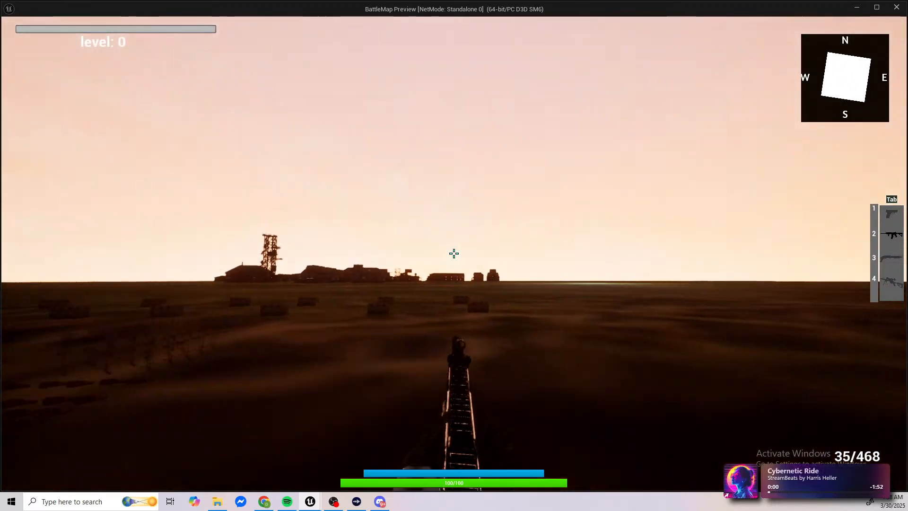
pyautogui.rightClick(454, 254)
pyautogui.click(454, 253)
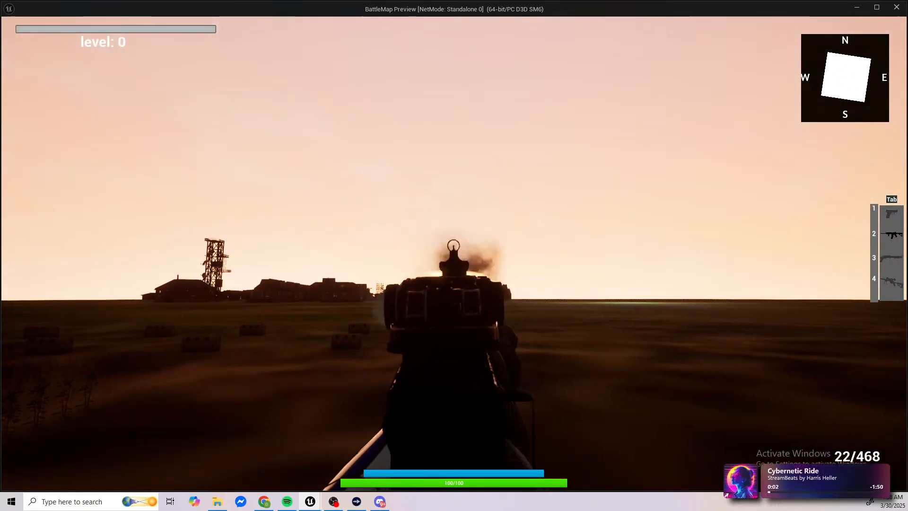
pyautogui.click(454, 253)
pyautogui.click(454, 254)
pyautogui.click(454, 254)
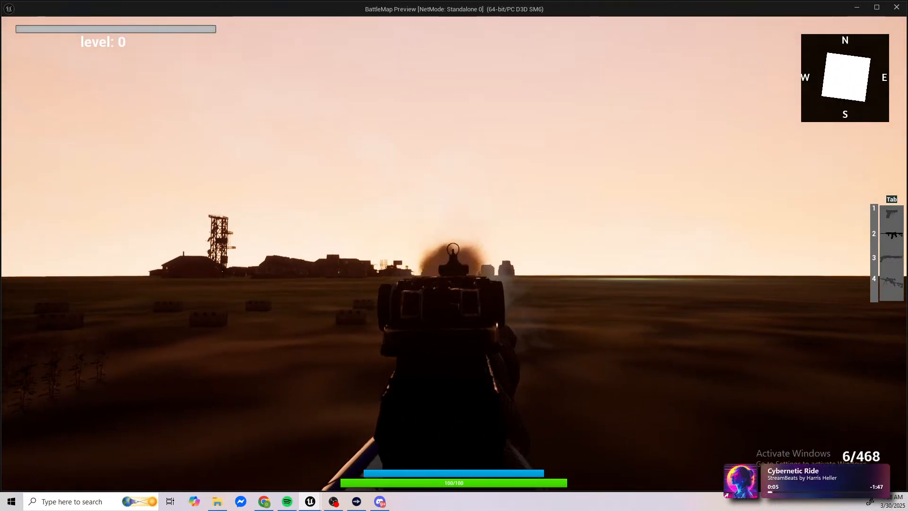
pyautogui.click(454, 254)
pyautogui.press('r')
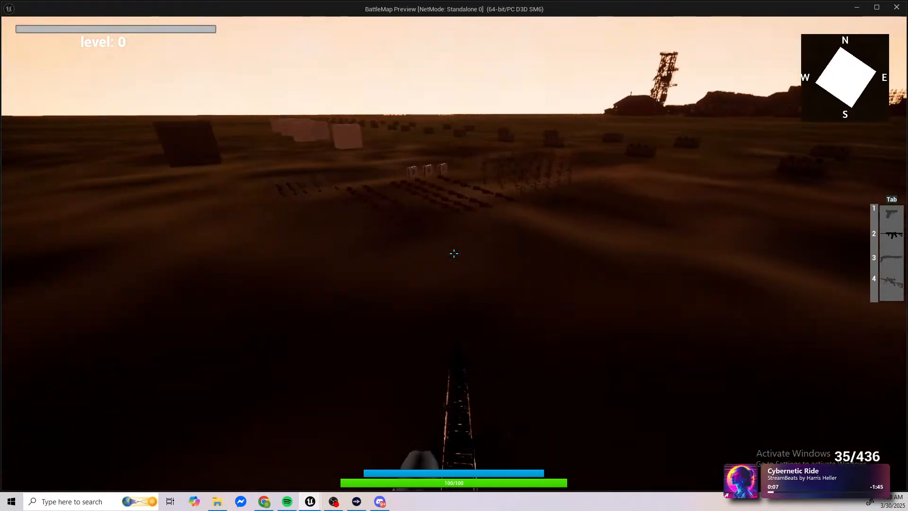
# Step: Run to the group of white cubes and test jumping across them with the assault rifle in hand
pyautogui.press('w')
pyautogui.press('w')
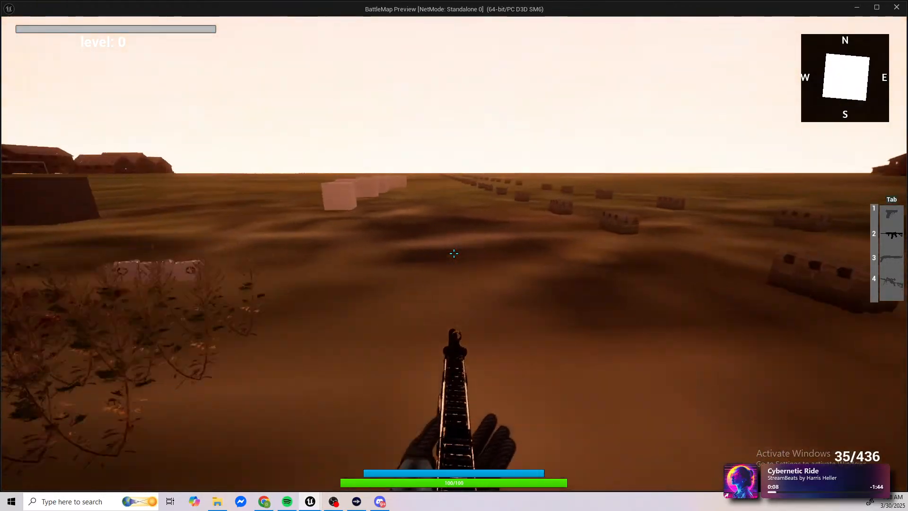
pyautogui.press('w')
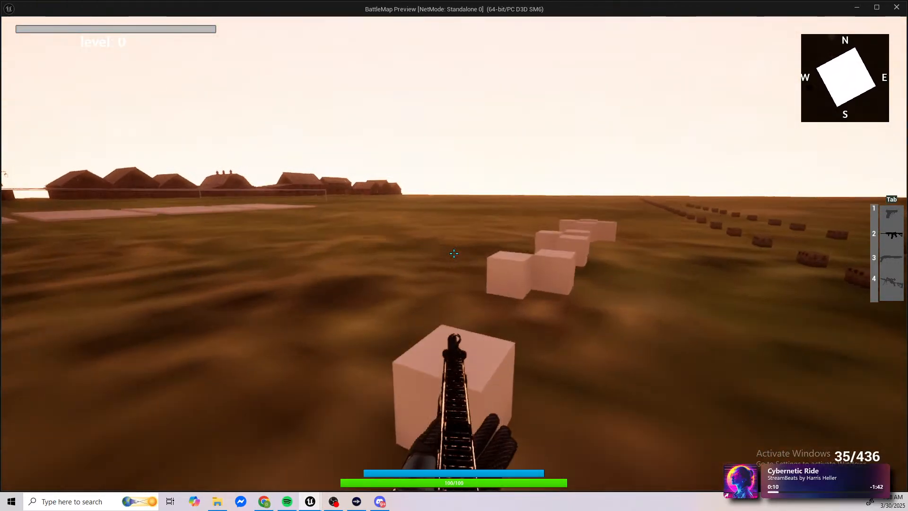
pyautogui.press('w')
pyautogui.press('space')
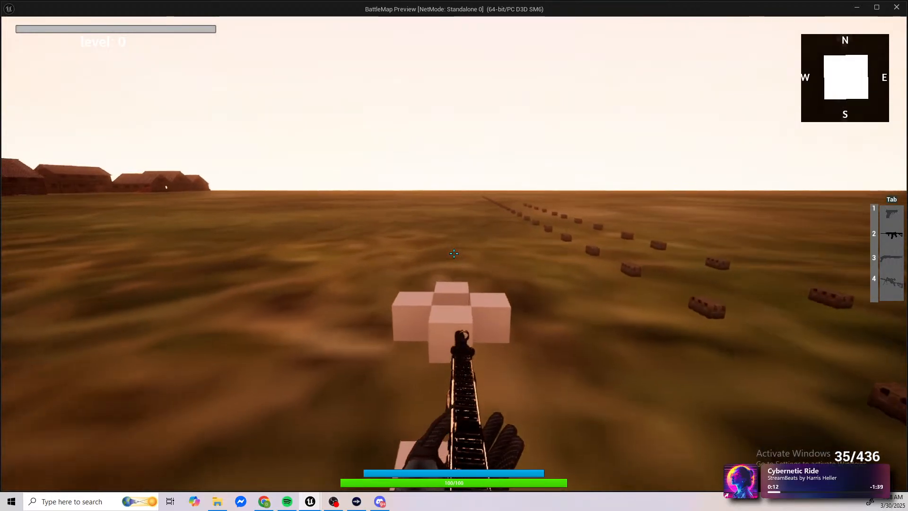
pyautogui.press('w')
pyautogui.press('space')
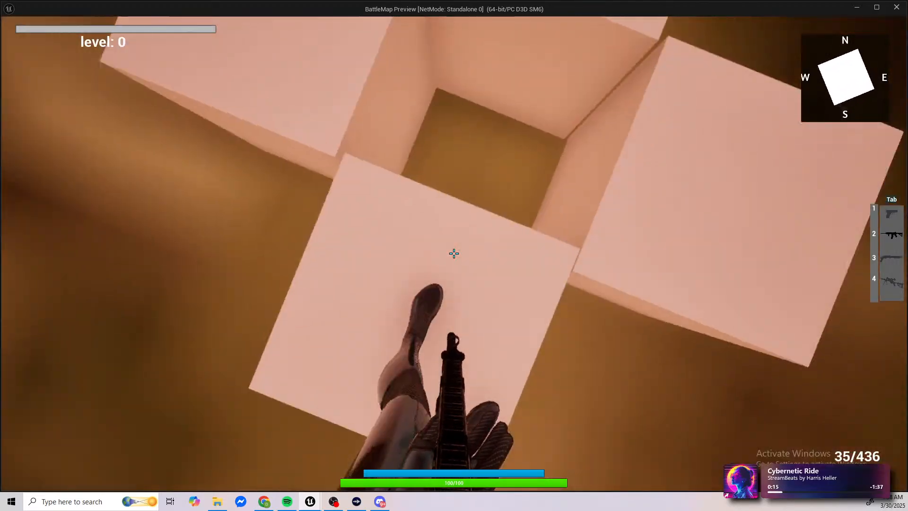
pyautogui.press('w')
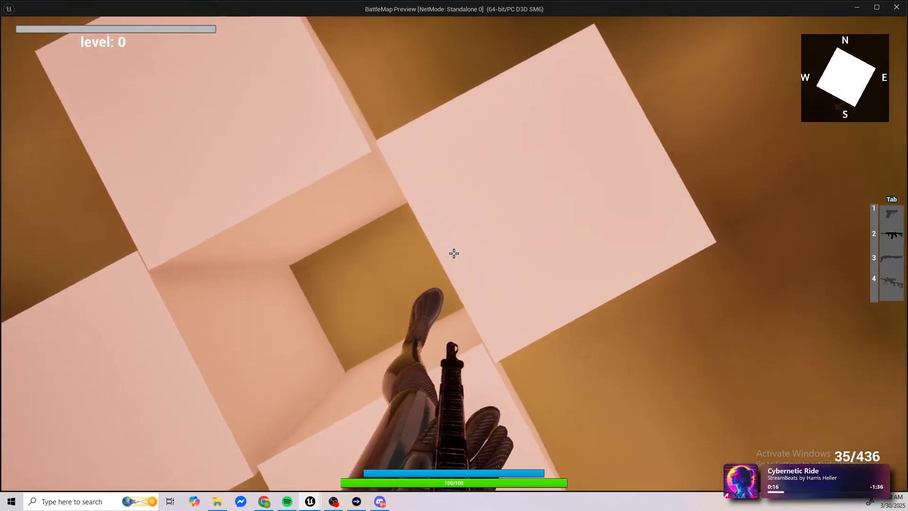
pyautogui.press('d')
pyautogui.press('w')
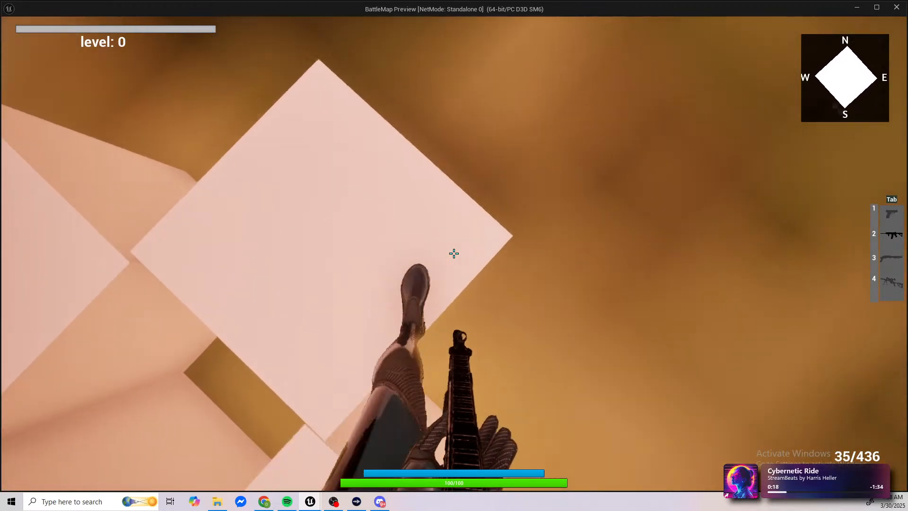
pyautogui.press('space')
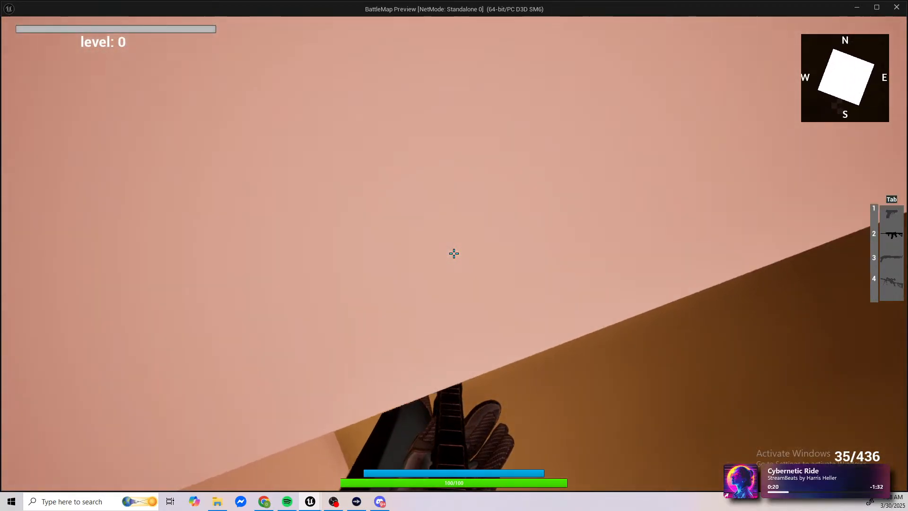
pyautogui.press('w')
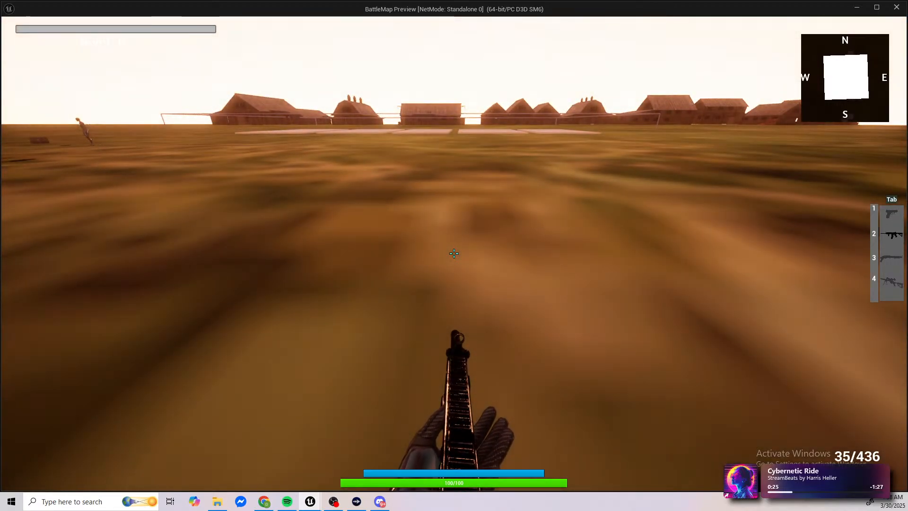
# Step: End the play session and save the level together with the Driving_Fire_Shotgun_W asset
pyautogui.press('Escape')
pyautogui.click(246, 185)
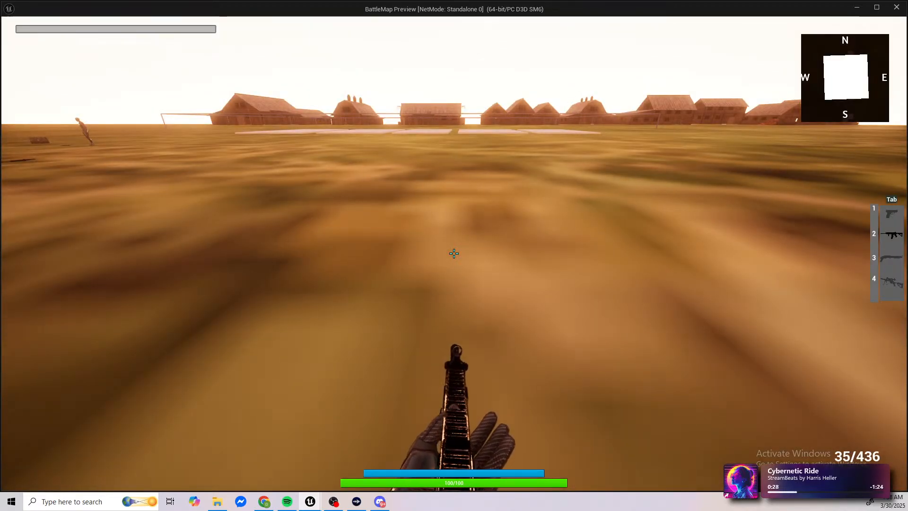
pyautogui.press('Tab')
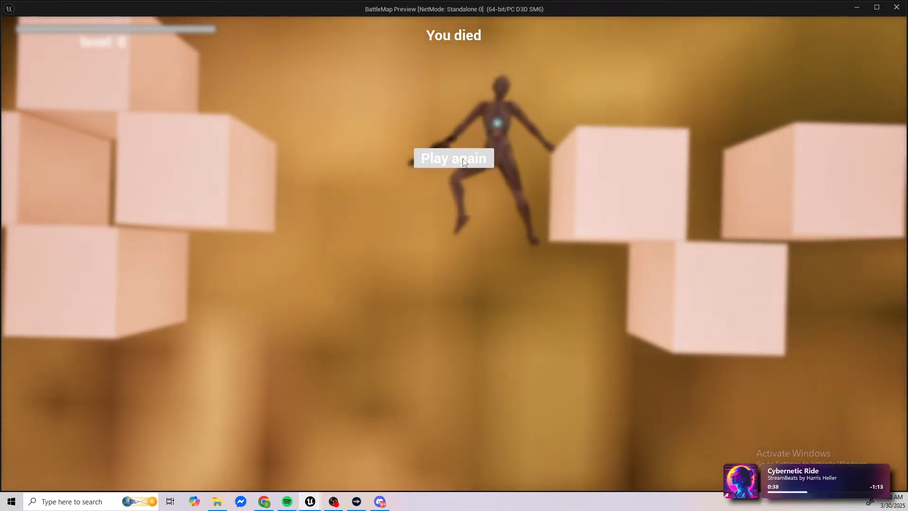
pyautogui.press('Escape')
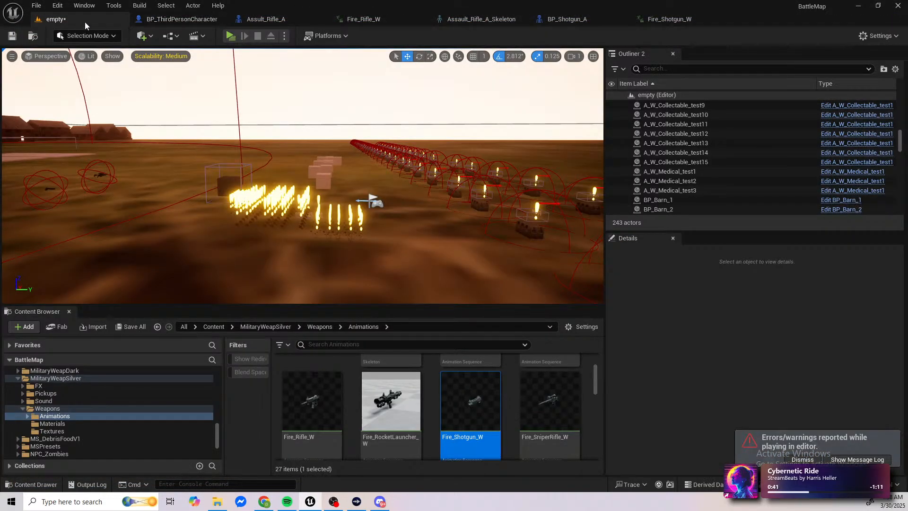
pyautogui.click(11, 35)
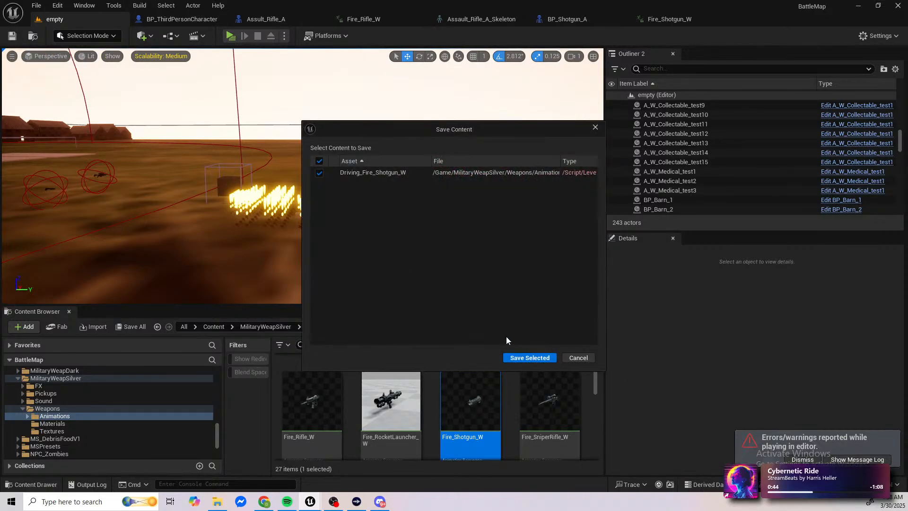
pyautogui.click(530, 359)
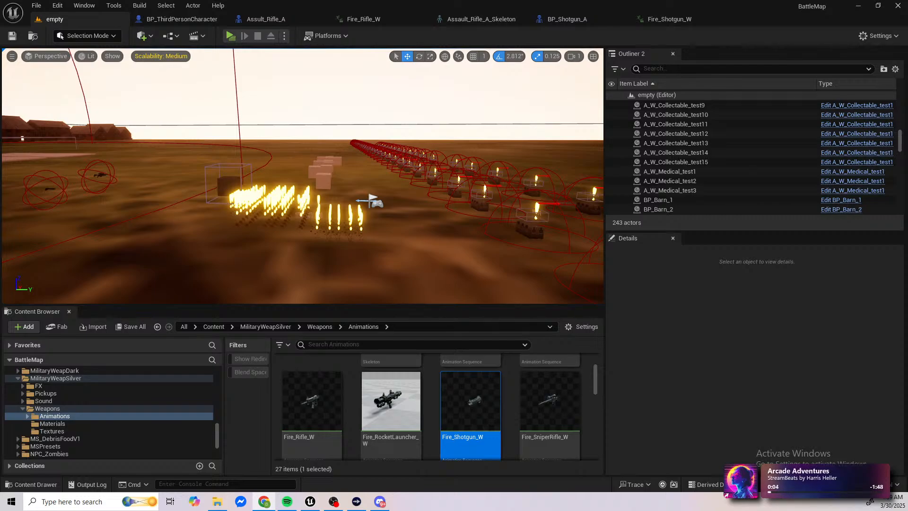
# Step: Switch back to the Unreal Editor's level viewport and save the open level again
pyautogui.hotkey('alt', 'Tab')
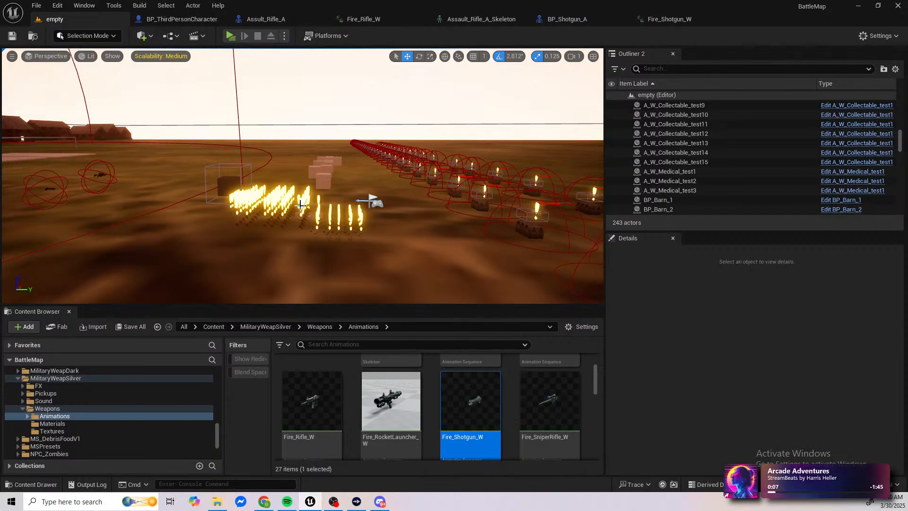
pyautogui.moveTo(301, 204); pyautogui.dragTo(492, 227, button='right')
pyautogui.press('e')
pyautogui.press('a')
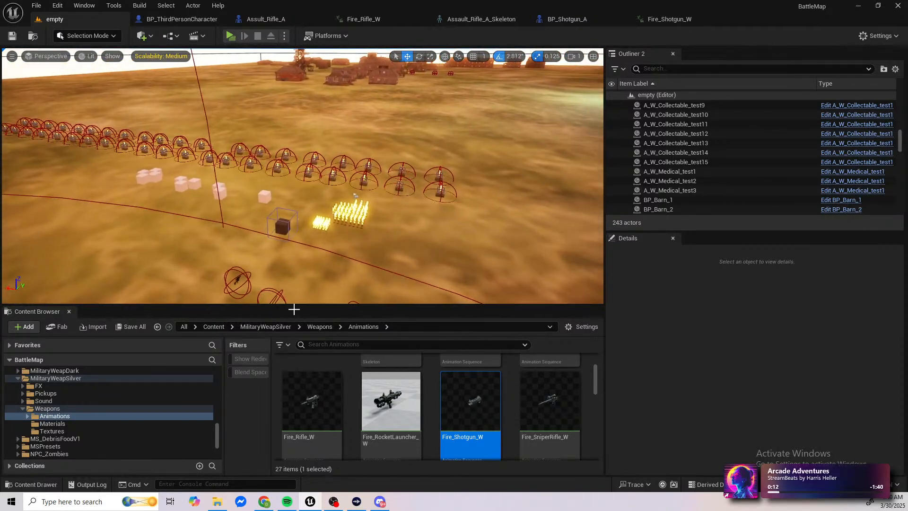
pyautogui.moveTo(398, 408)
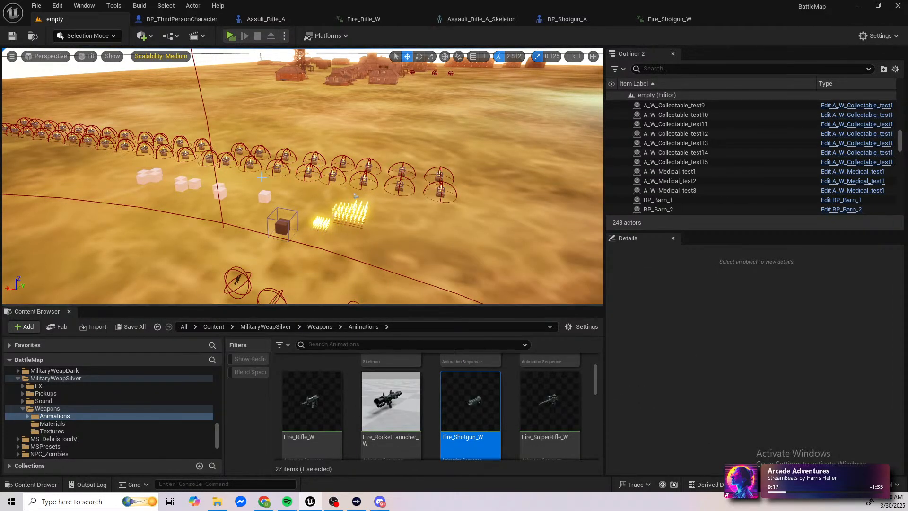
pyautogui.click(18, 37)
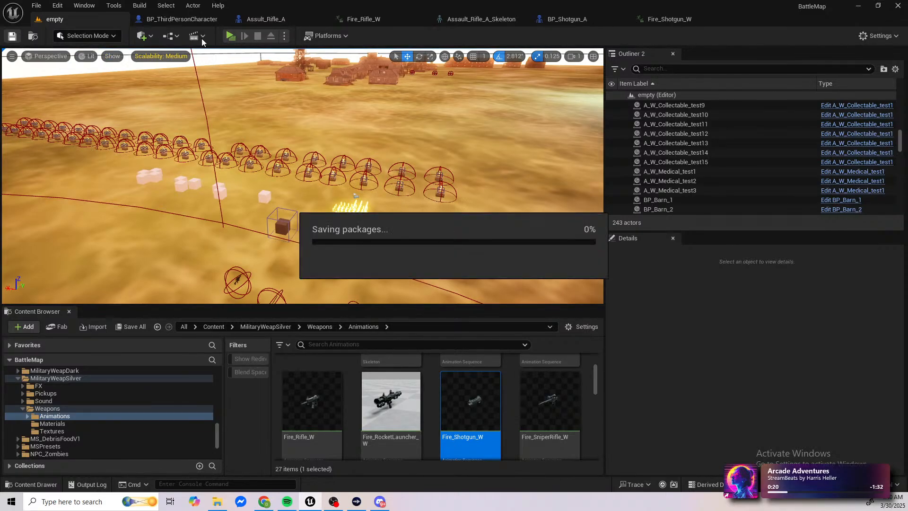